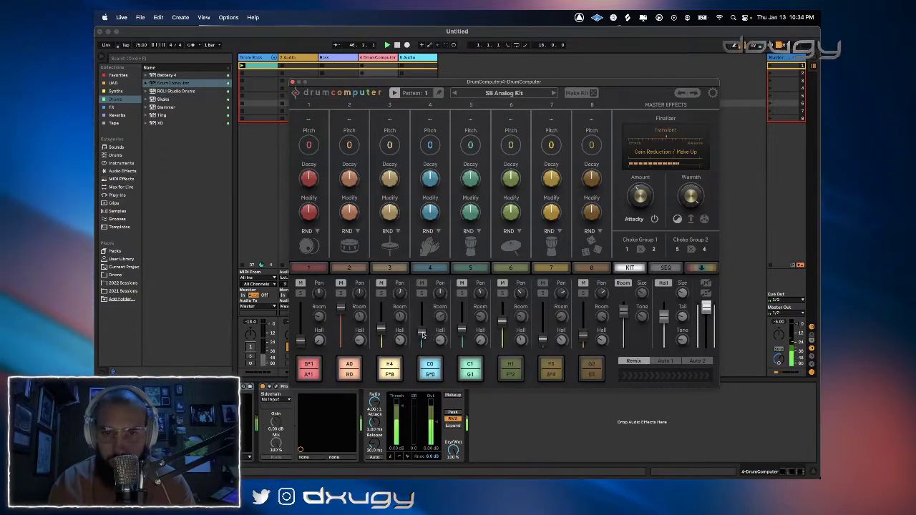
Close the DrumComputer window and add the OCS-45 cassette effect from the Tape collection to the DrumComputer track.
click(191, 58)
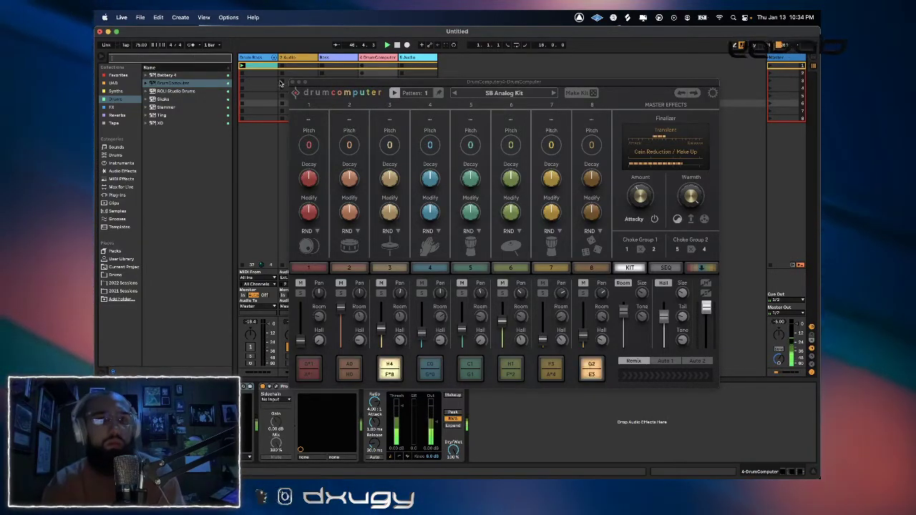
click(292, 82)
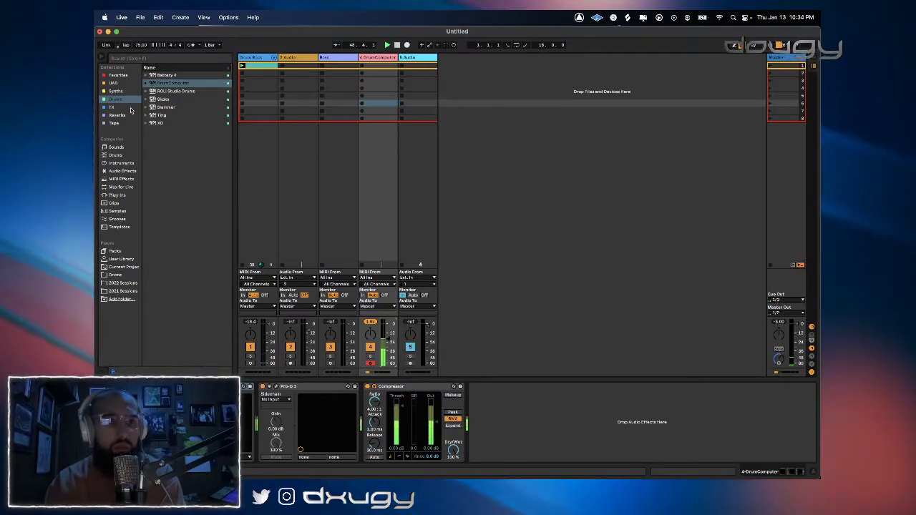
click(113, 123)
click(163, 91)
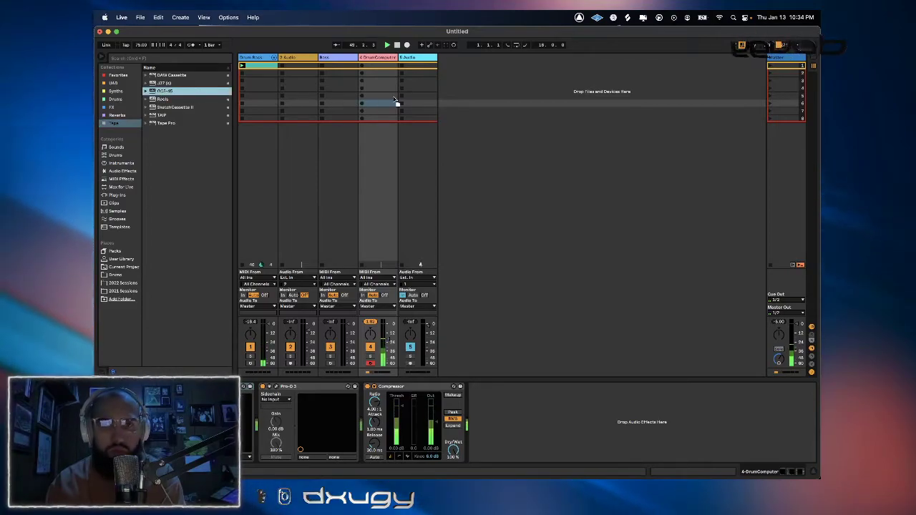
drag(370, 98, 377, 265)
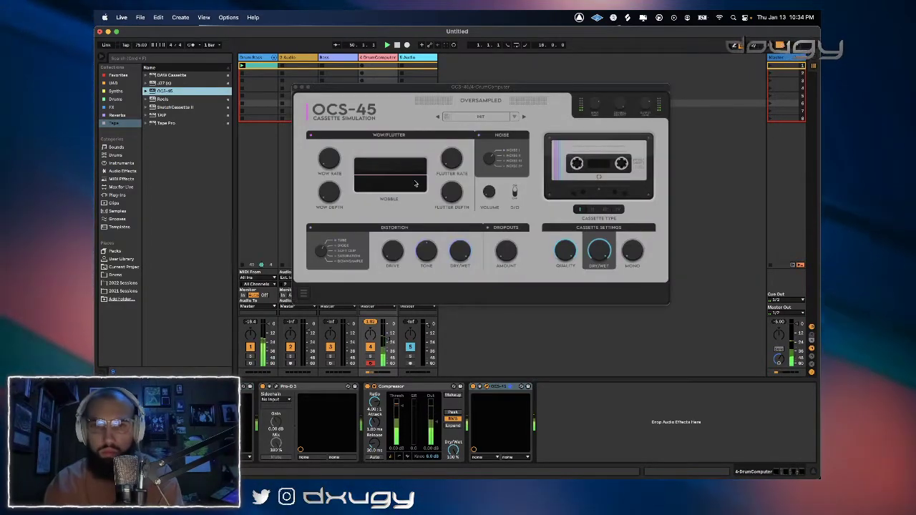
Load the Classical Tone preset in OCS-45 and close its window.
click(479, 215)
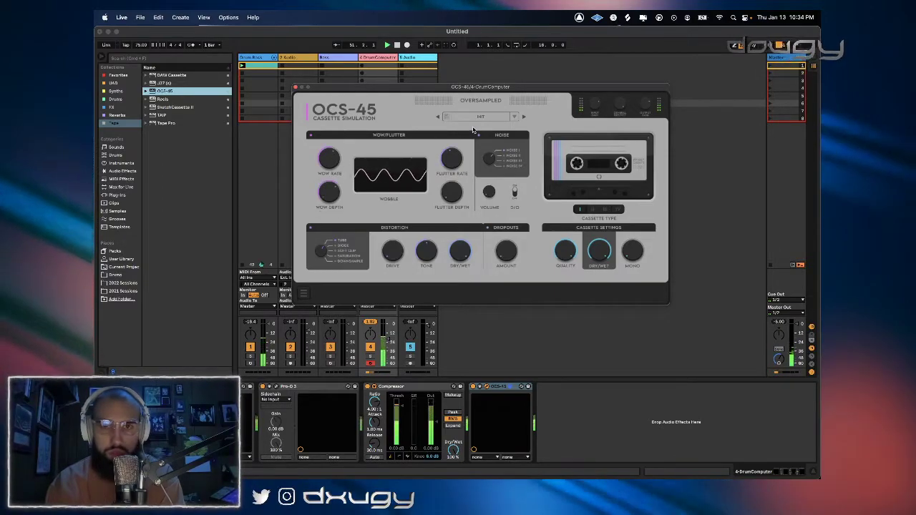
click(523, 118)
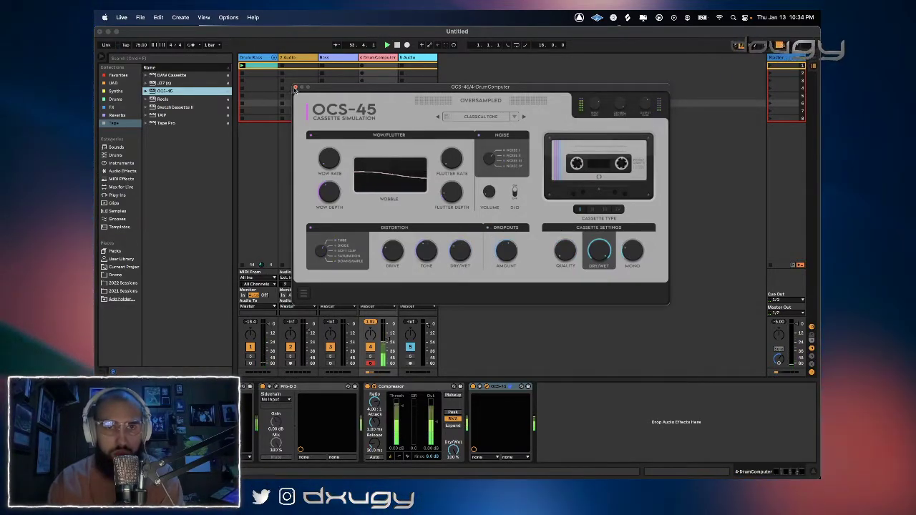
click(295, 87)
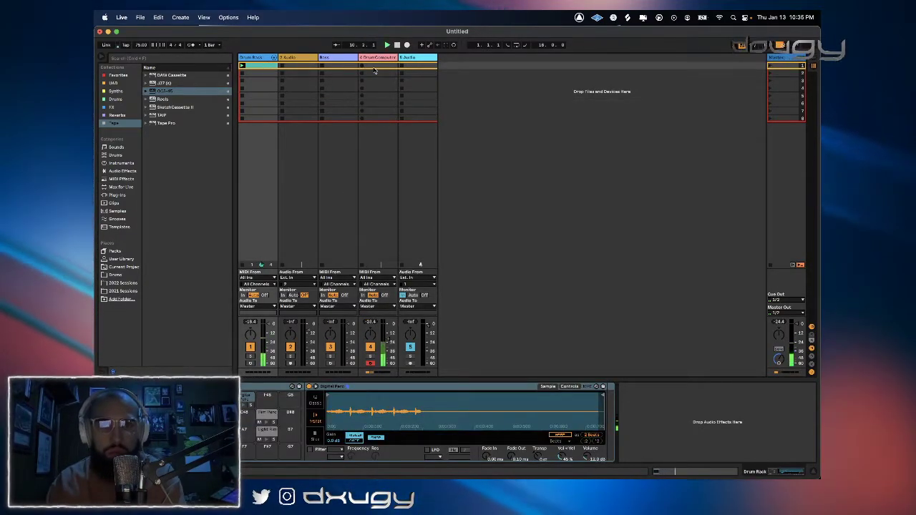
Reopen DrumComputer from its track, view its step sequencer pattern, and close it again.
click(373, 69)
click(748, 469)
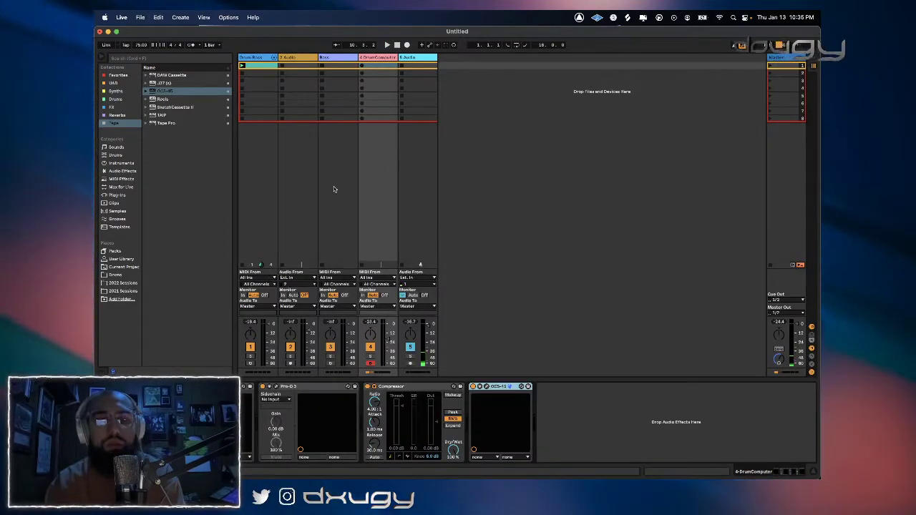
key(super+alt+p)
click(666, 268)
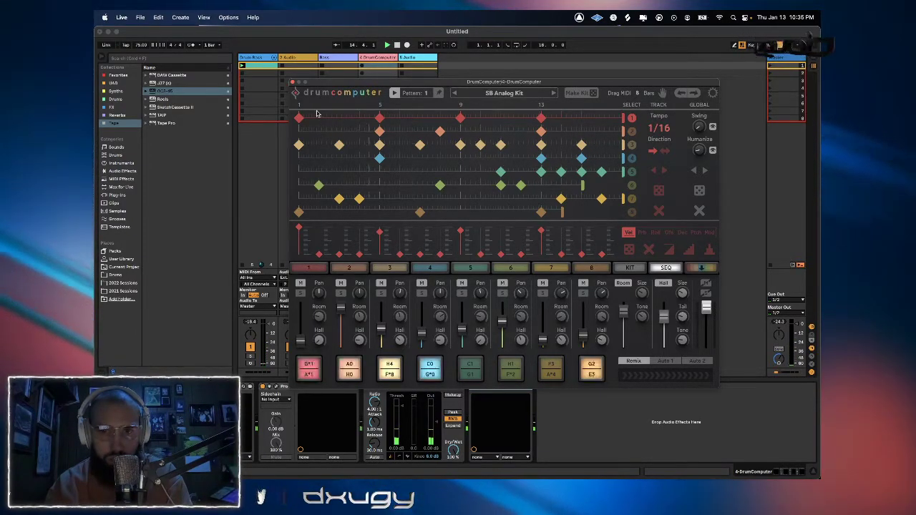
click(292, 83)
In the Drum Rack clip, place Rim Perc notes at 1 and 1.1.4 and Light Rim notes at 1.2 and 1.3.
double_click(261, 66)
double_click(483, 361)
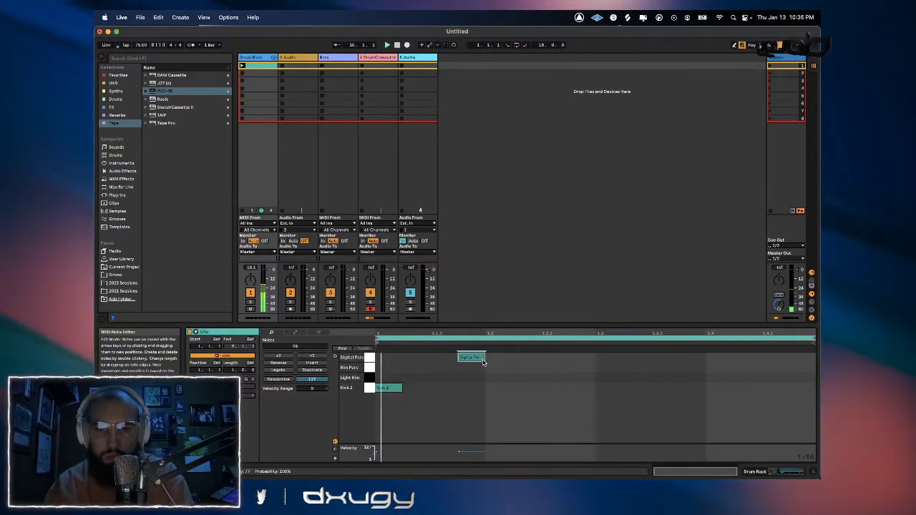
mouse_move(473, 369)
mouse_down()
mouse_move(400, 367)
mouse_move(389, 378)
mouse_up()
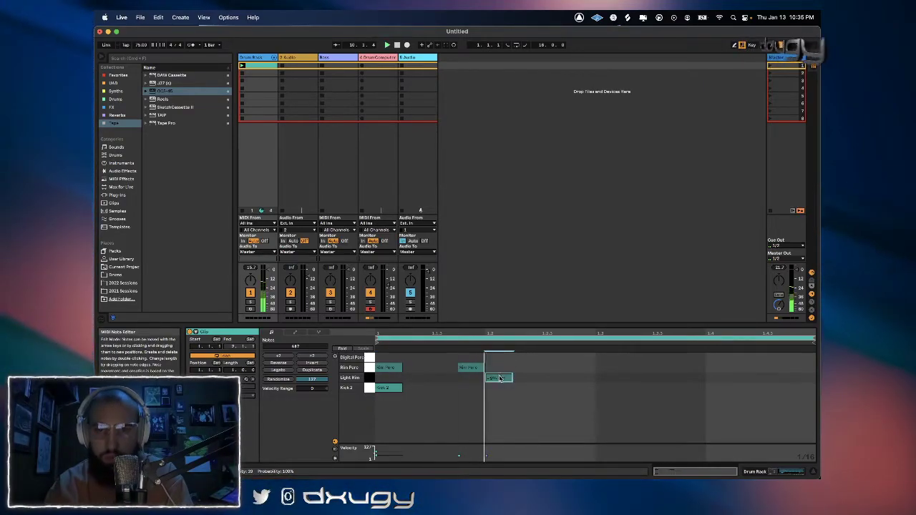
double_click(495, 368)
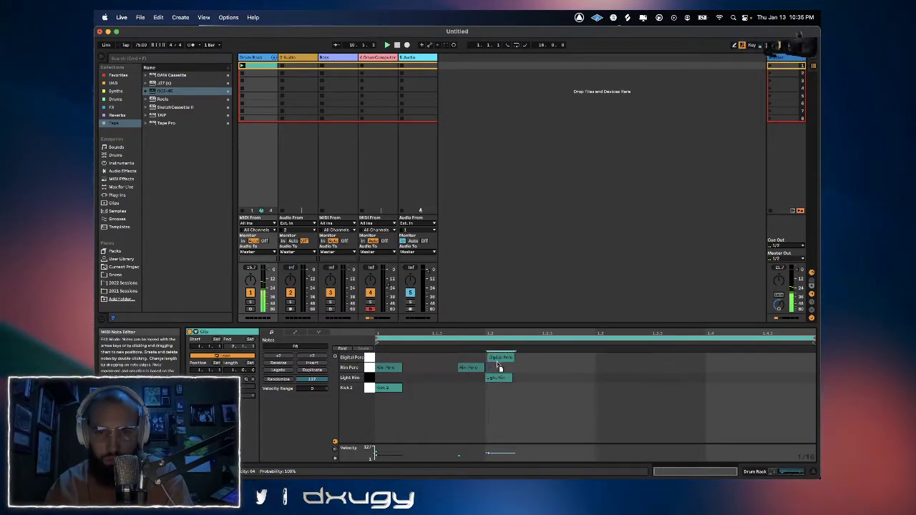
drag(497, 357, 599, 380)
Load Hat Perc 1.wav from the Drums folder's Kit 1 into the Drum Rack.
key(shift+Tab)
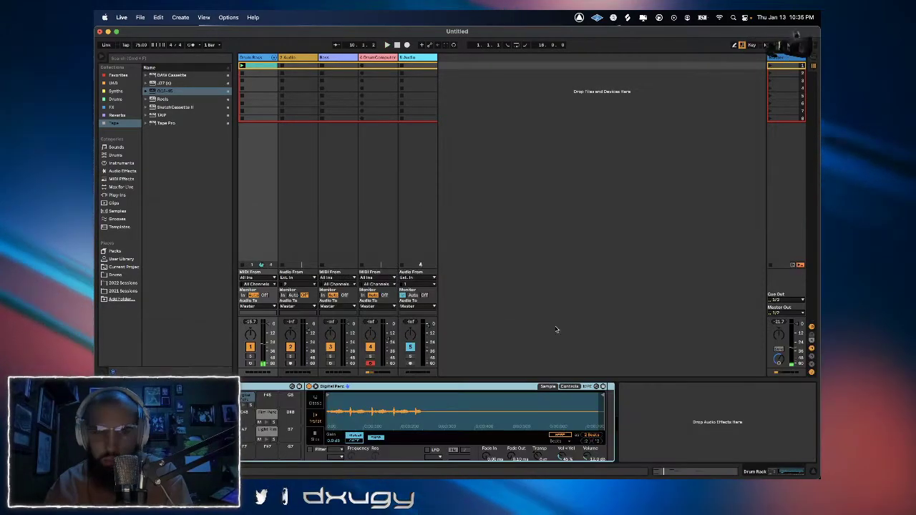
click(116, 274)
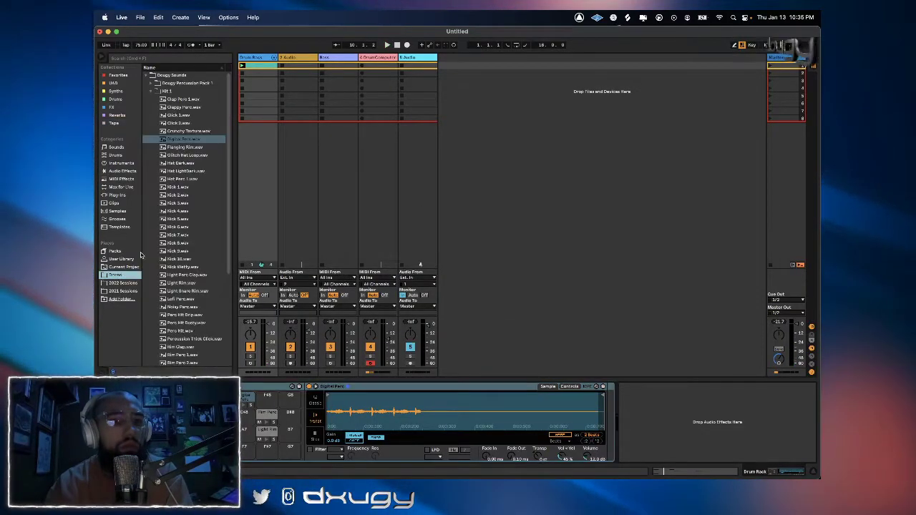
click(177, 227)
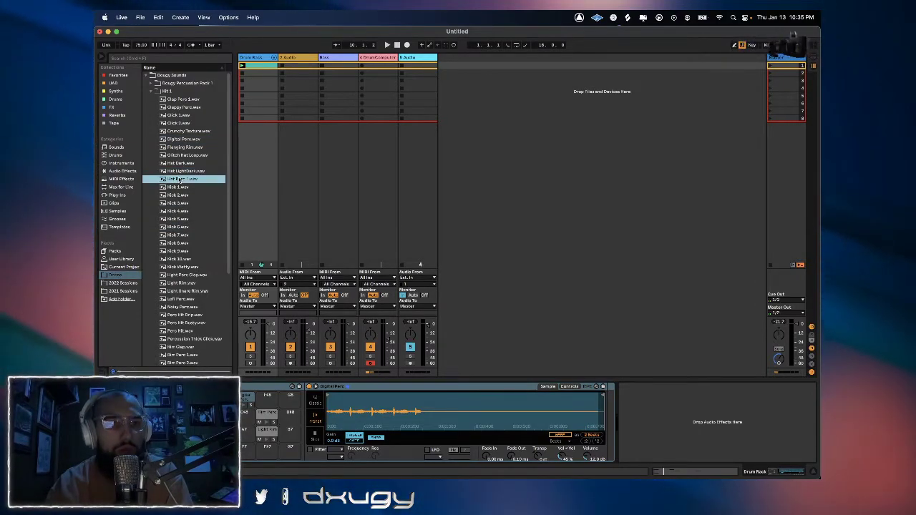
drag(212, 313, 554, 406)
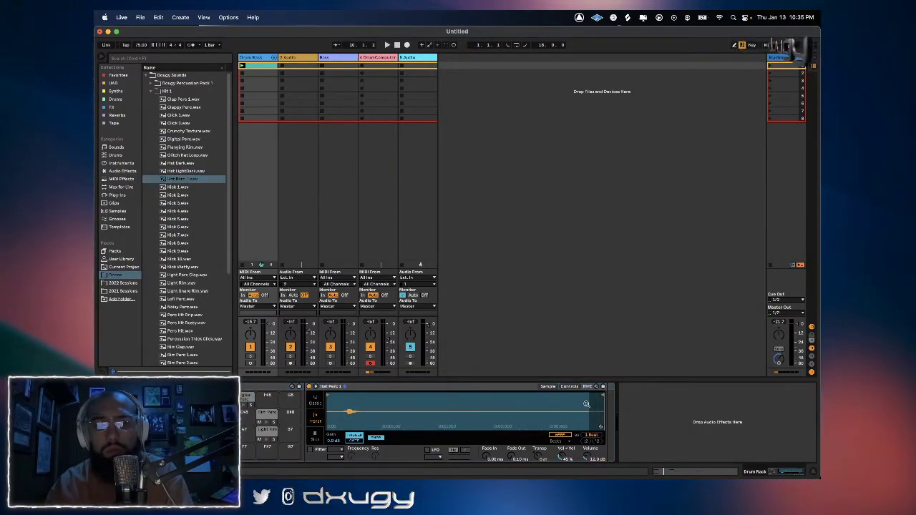
Enable the filter on the Hat Perc 1 sampler and shape it as a high-pass at about 917 Hz.
click(578, 387)
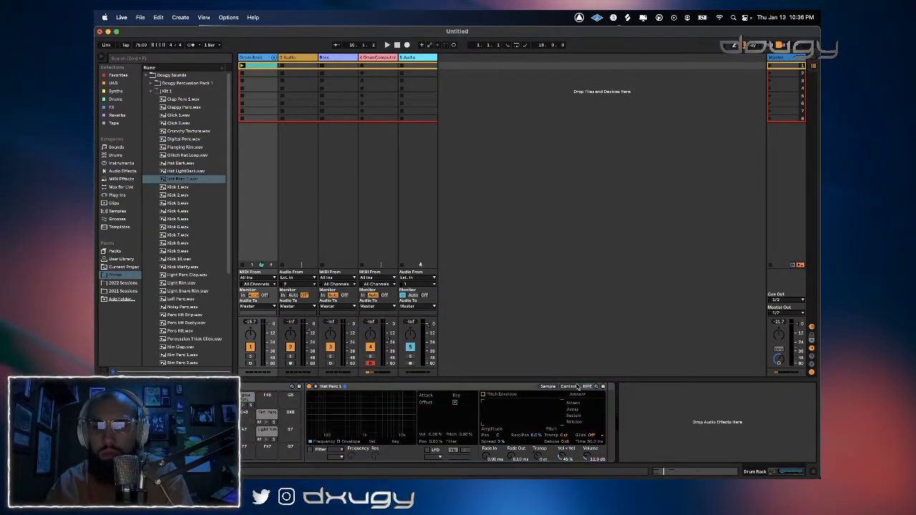
click(310, 449)
drag(411, 435, 363, 434)
Add Hat Perc 1 notes at 1 and 1.1.3 in the Drum Rack clip, and delete the Rim Perc and Light Rim notes after beat 1.
click(251, 67)
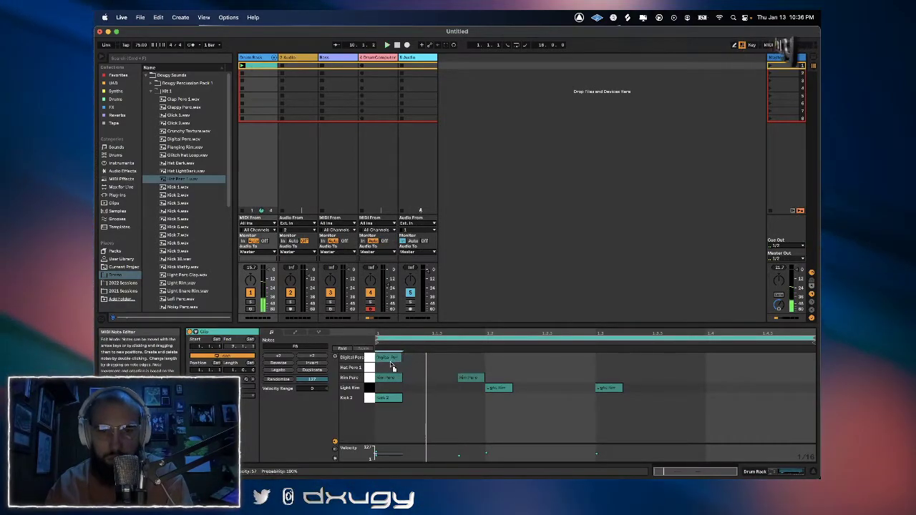
double_click(436, 368)
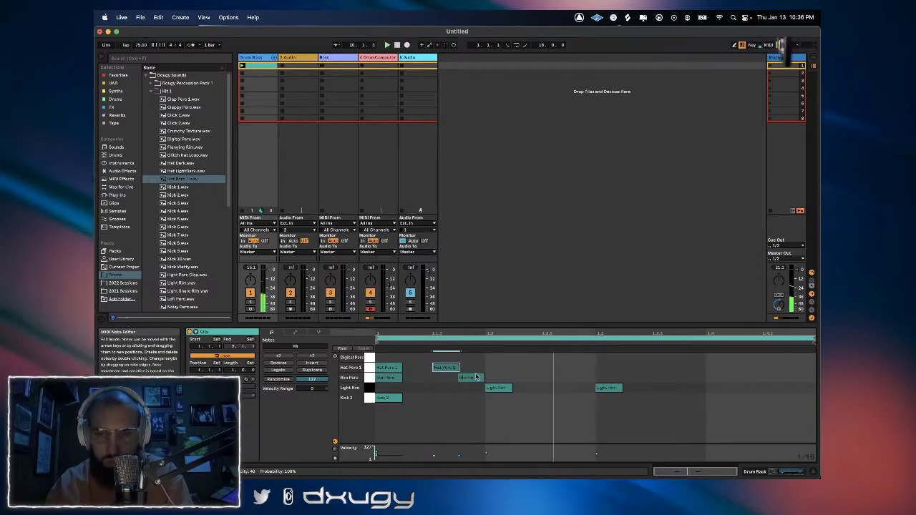
double_click(478, 377)
double_click(503, 391)
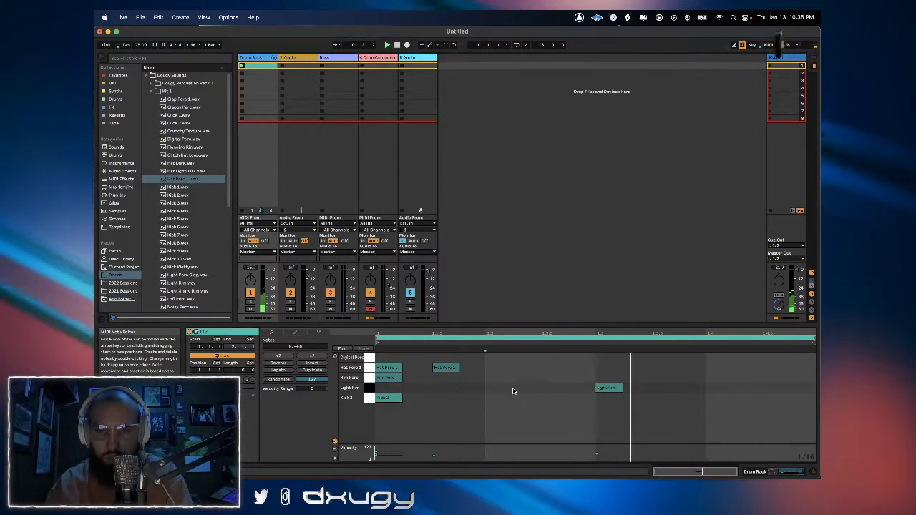
double_click(604, 388)
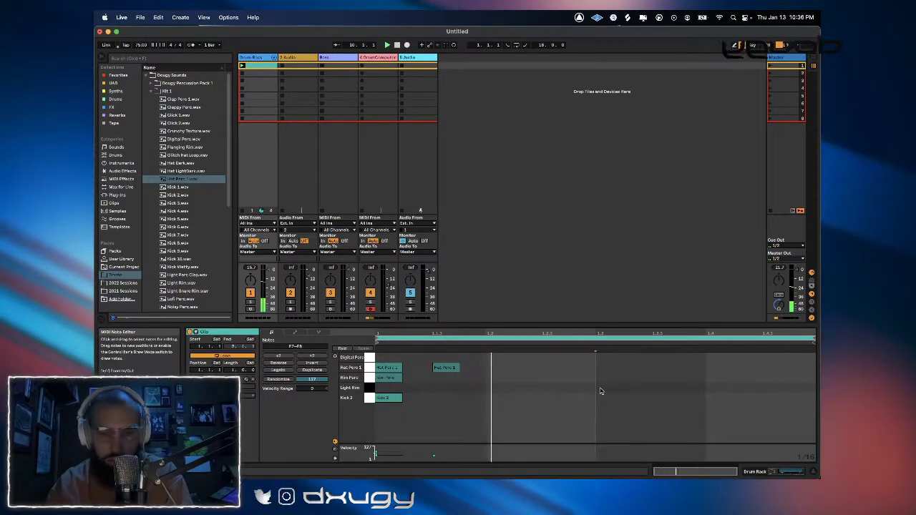
Continue the Hat Perc 1 notes on every eighth note from 1.2 through 1.4.3.
double_click(525, 368)
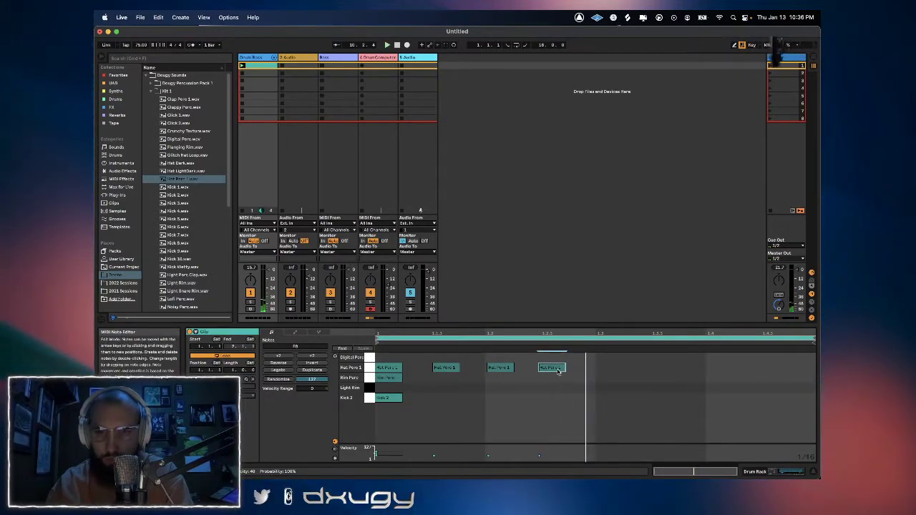
drag(557, 372, 602, 371)
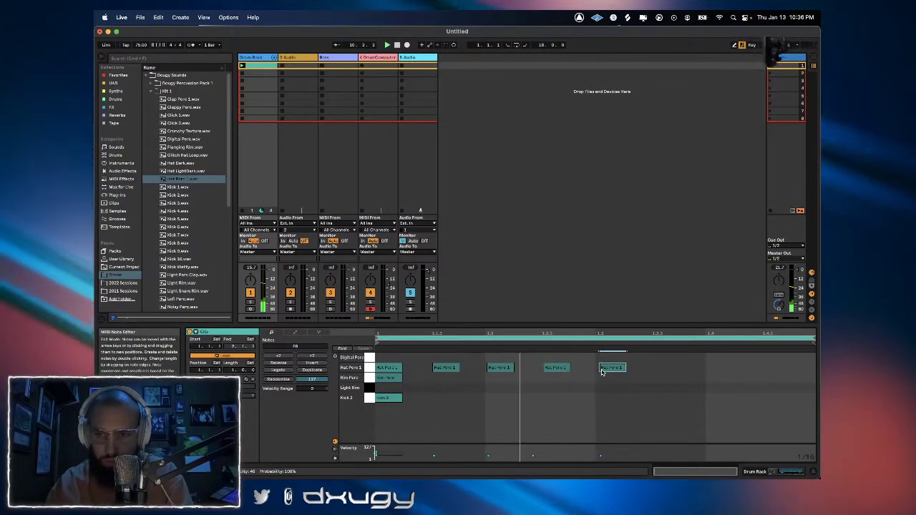
double_click(659, 368)
double_click(680, 368)
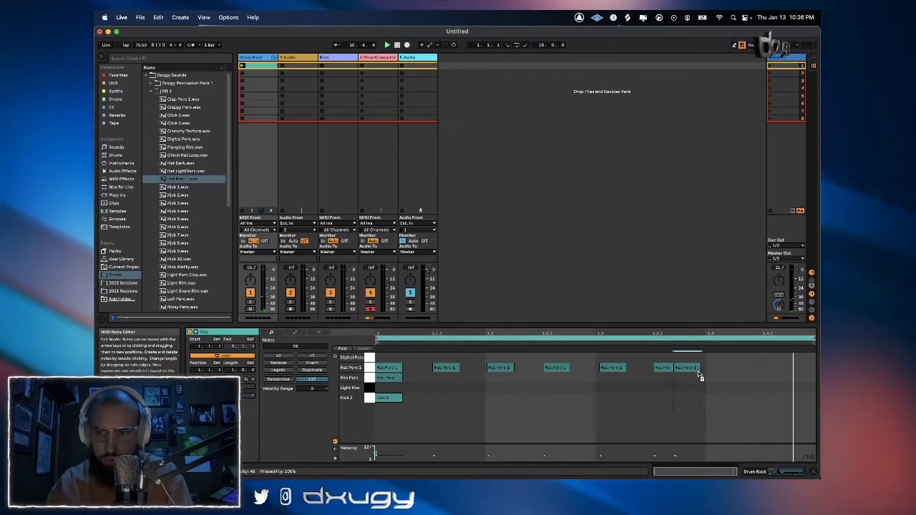
Add a Kick 2 note at 1.3.3 and Light Rim notes on beats 1.2 and 1.4.
click(664, 398)
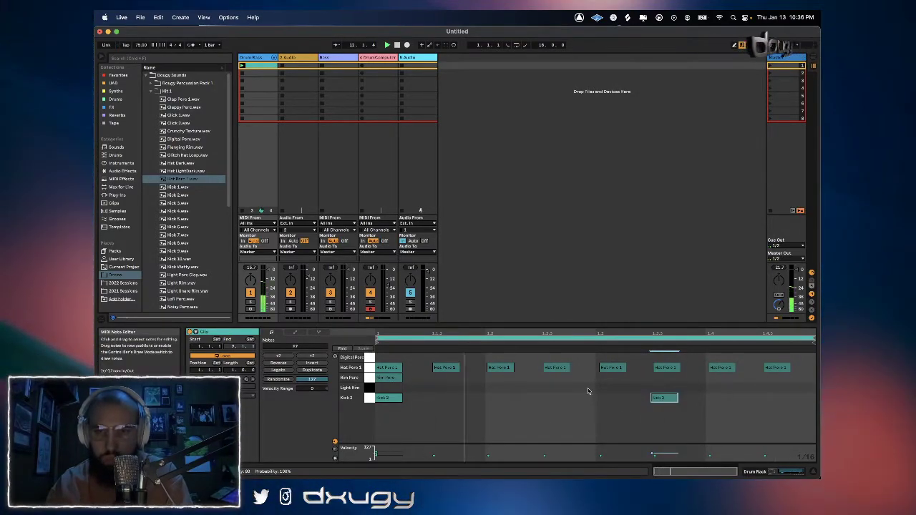
drag(613, 389, 504, 391)
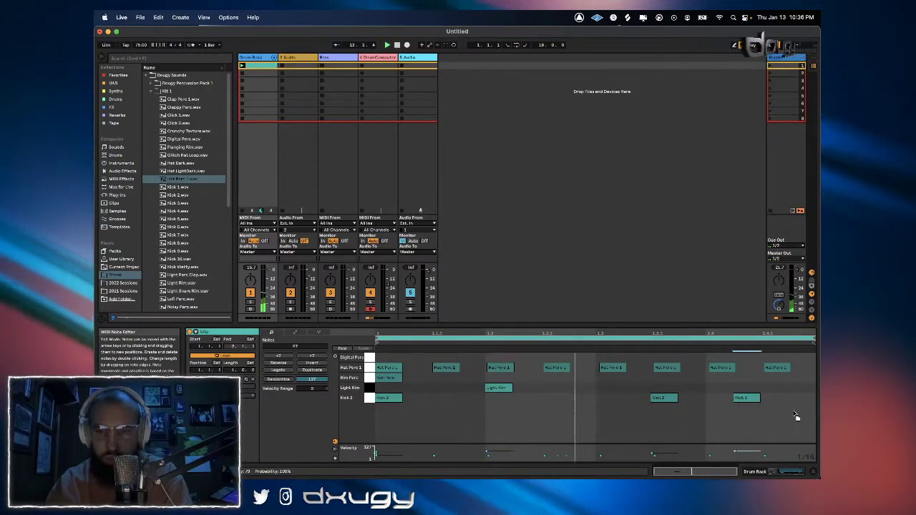
double_click(719, 387)
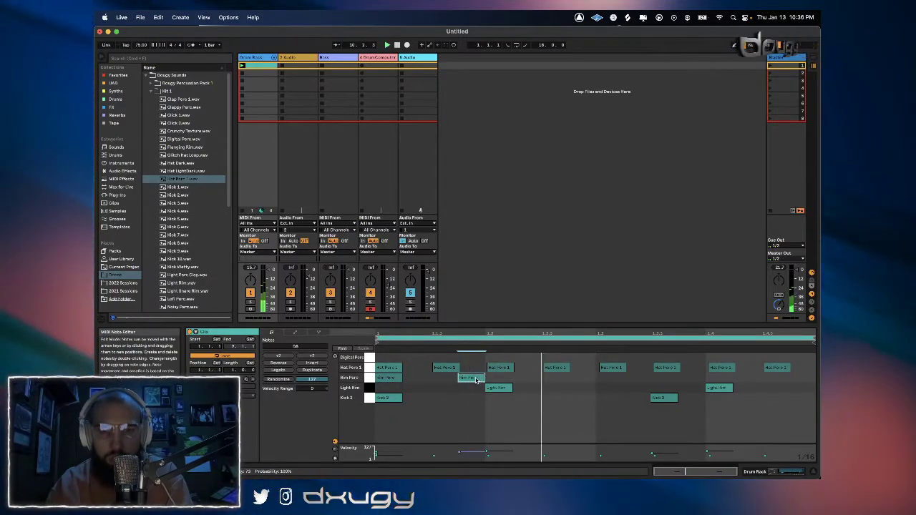
Arrange Rim Perc notes slightly off the grid around 1.2 and 1.2.3 plus a pair from 1.4, leaving none on beats 1 and 3.
drag(475, 376, 544, 379)
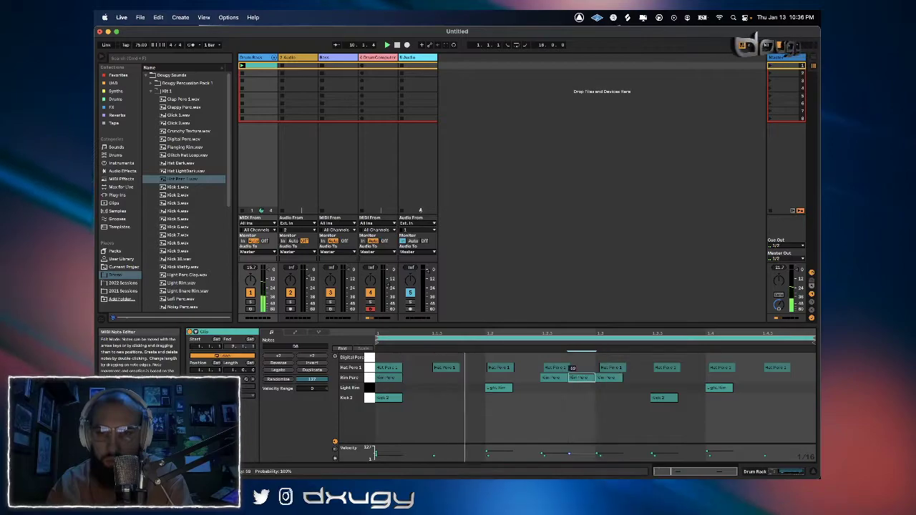
drag(578, 379, 640, 381)
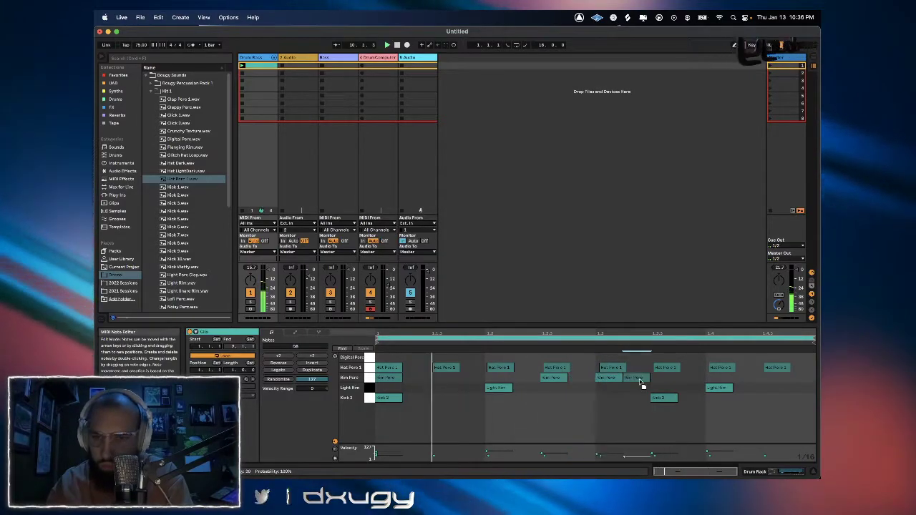
drag(391, 379, 400, 379)
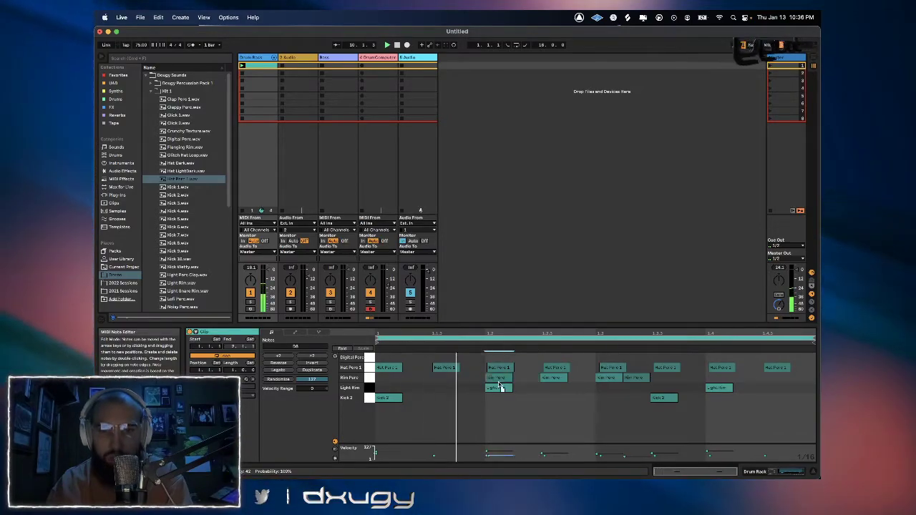
click(512, 379)
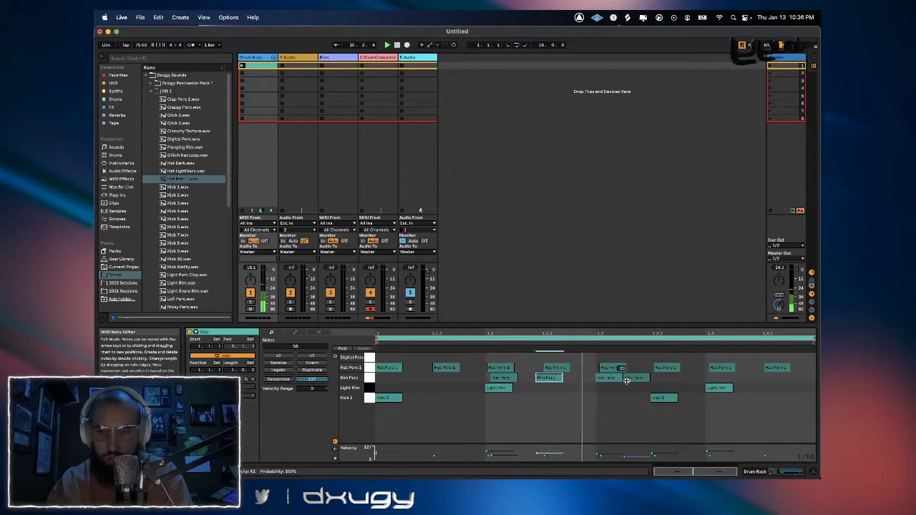
drag(557, 379, 560, 377)
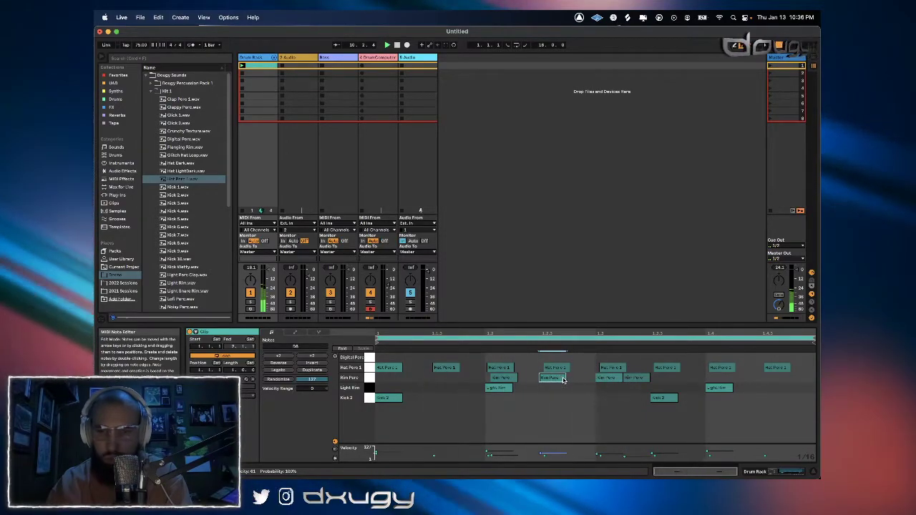
click(631, 379)
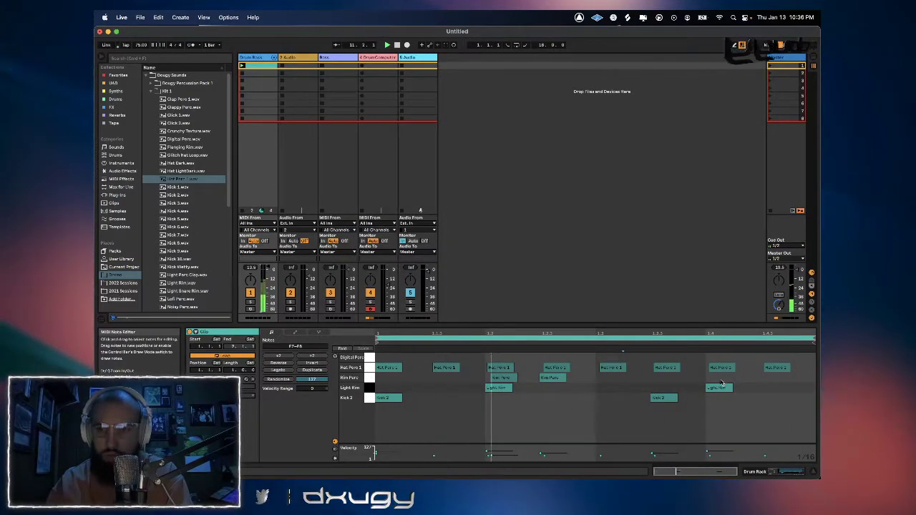
drag(729, 380, 740, 380)
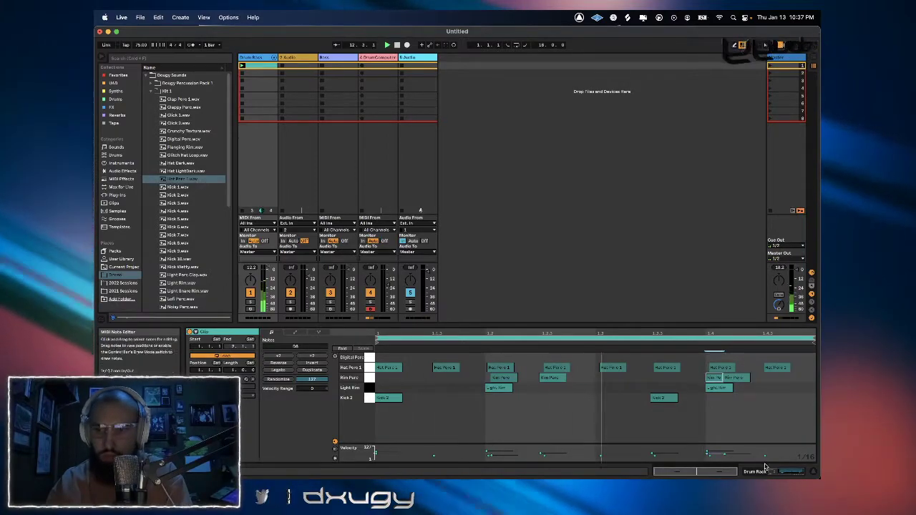
Audition the samples in the Kit 1 folder from Light Perc Clap.wav down through Texture Perc Loop.wav.
key(shift+Tab)
click(196, 292)
scroll(192, 286, down, 4)
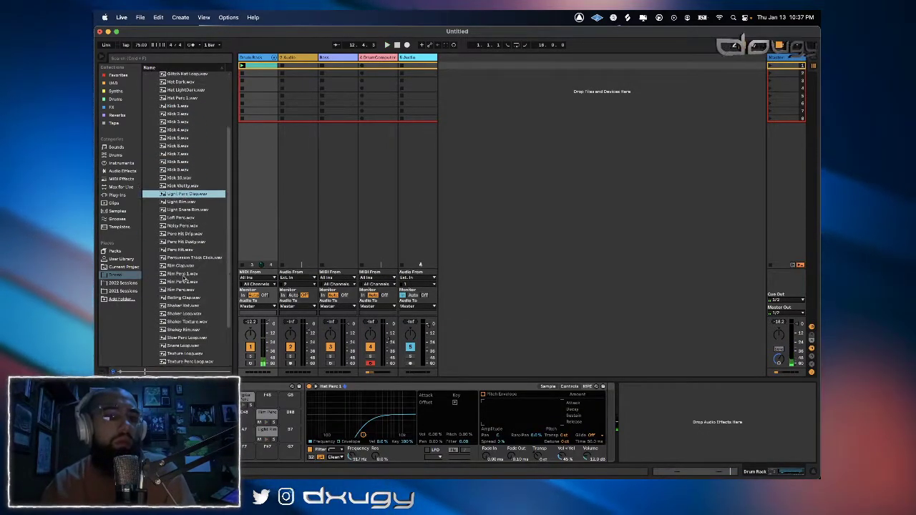
click(182, 275)
scroll(181, 278, down, 1)
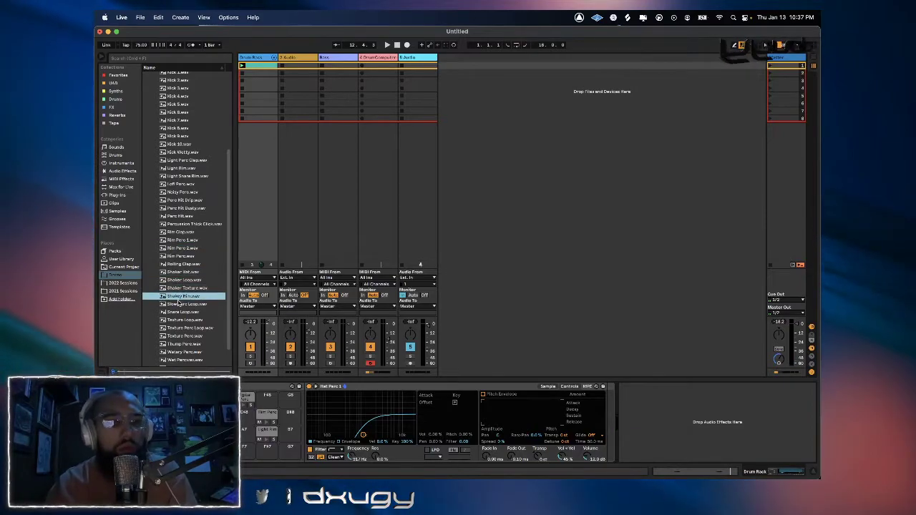
click(179, 305)
click(180, 312)
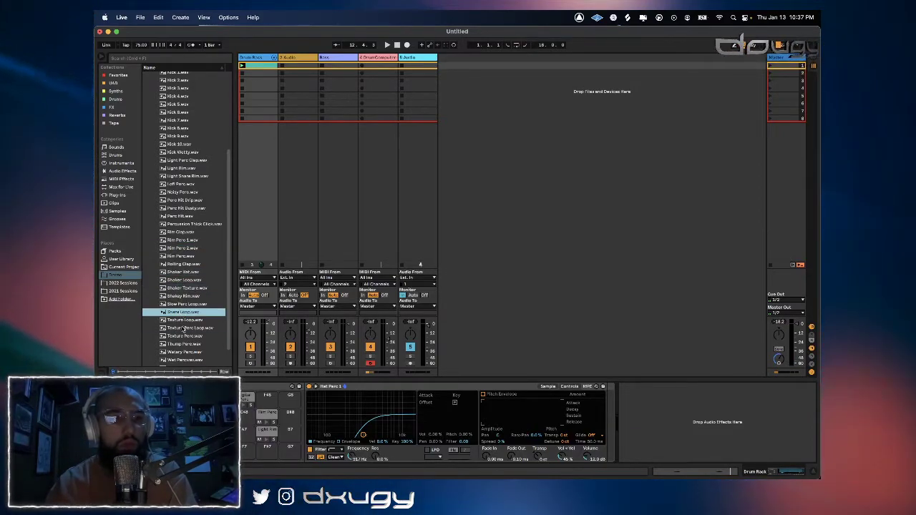
click(183, 327)
scroll(181, 325, down, 1)
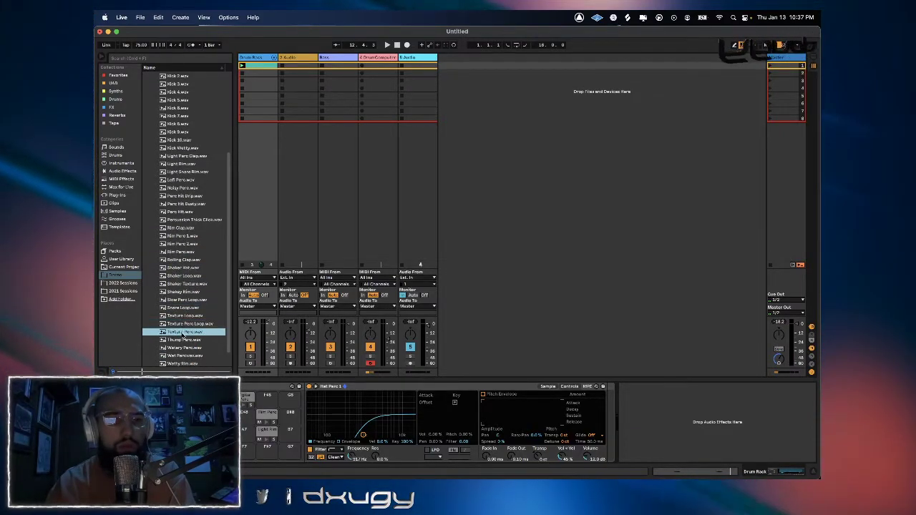
Preview the last Kit 1 samples and load Wet Perc.wav onto the empty G5 pad of the Drum Rack.
click(182, 341)
scroll(182, 345, down, 1)
click(181, 346)
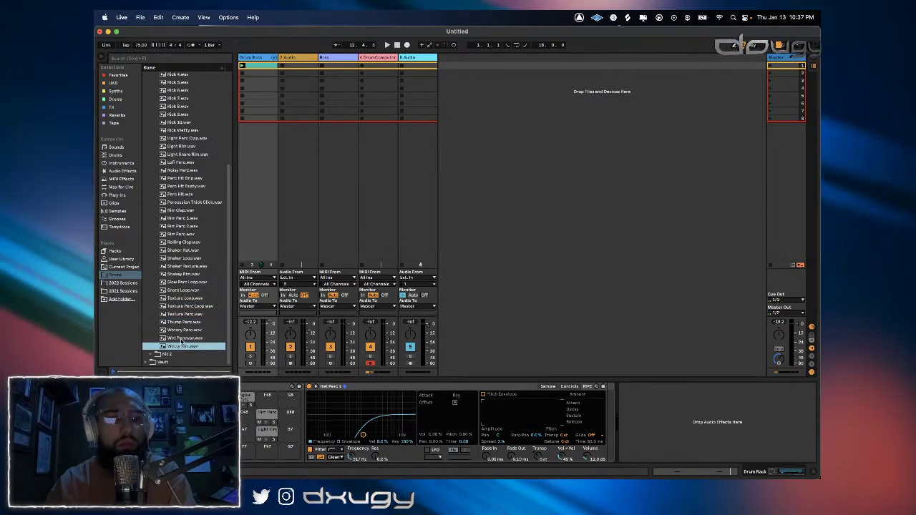
click(182, 337)
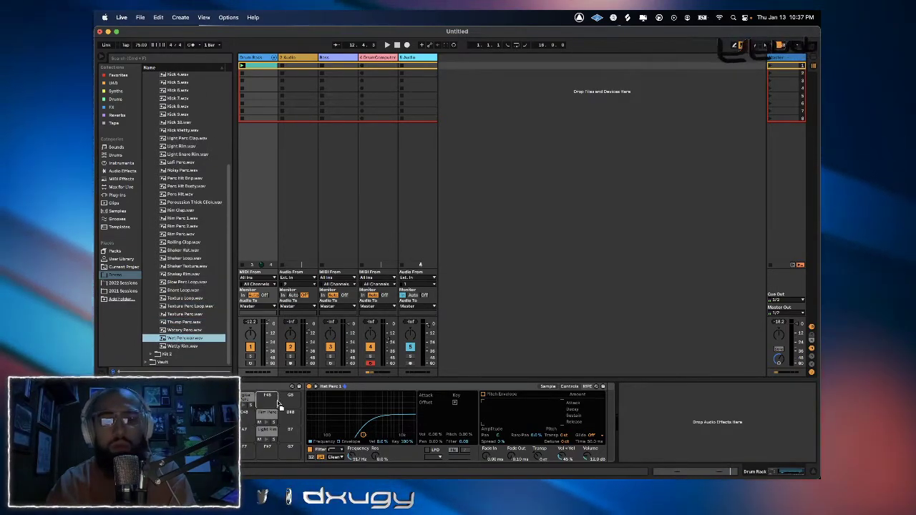
drag(297, 405, 293, 405)
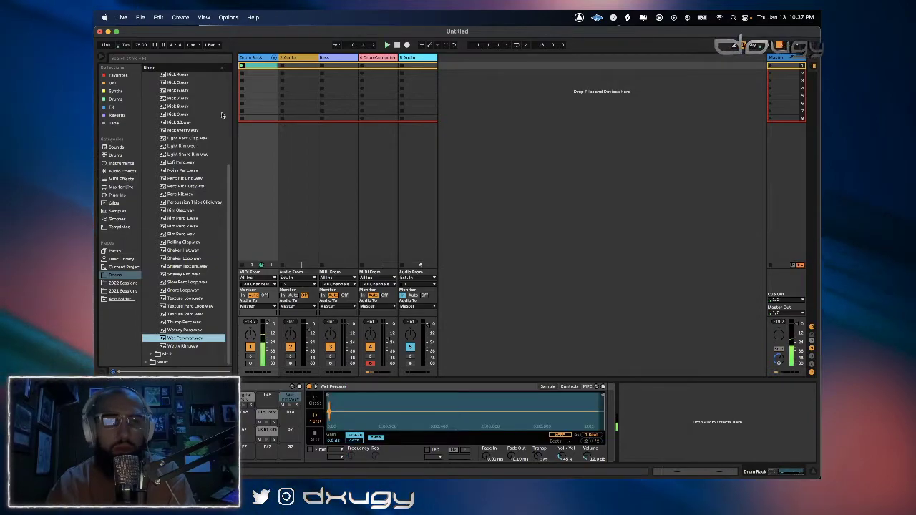
Add the PanMan plug-in after the Wet Perc sample and set it to the Pendulum Pan preset.
text(KAN)
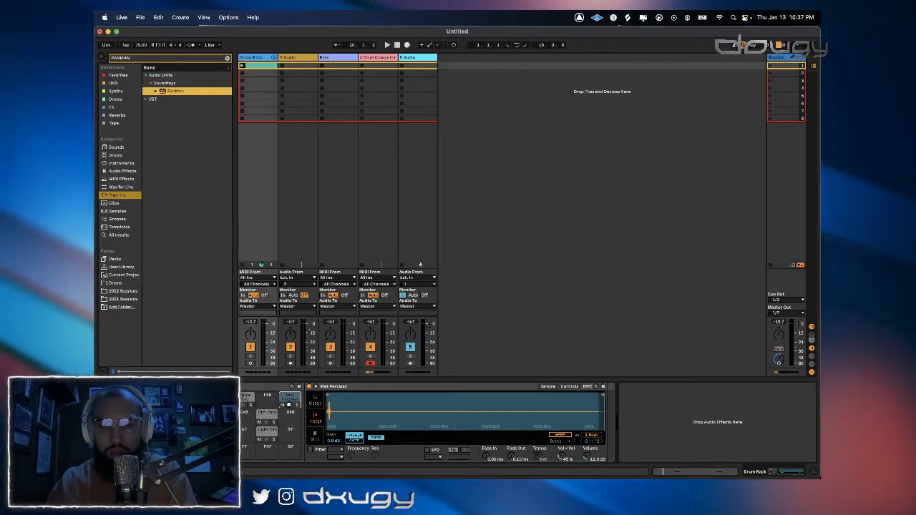
key(Return)
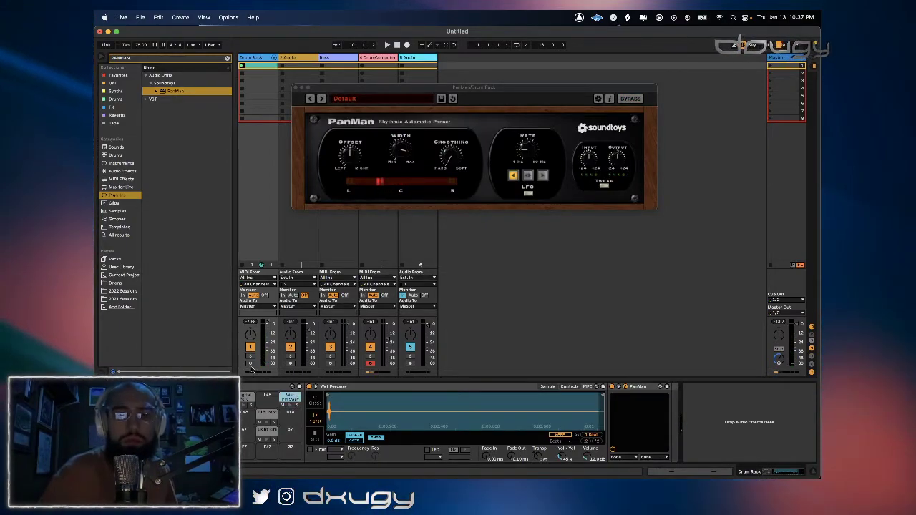
click(321, 99)
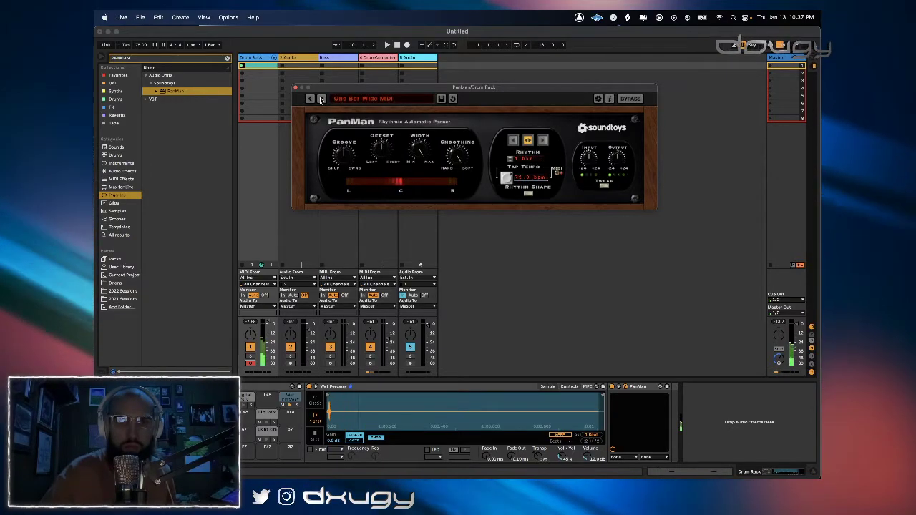
click(321, 99)
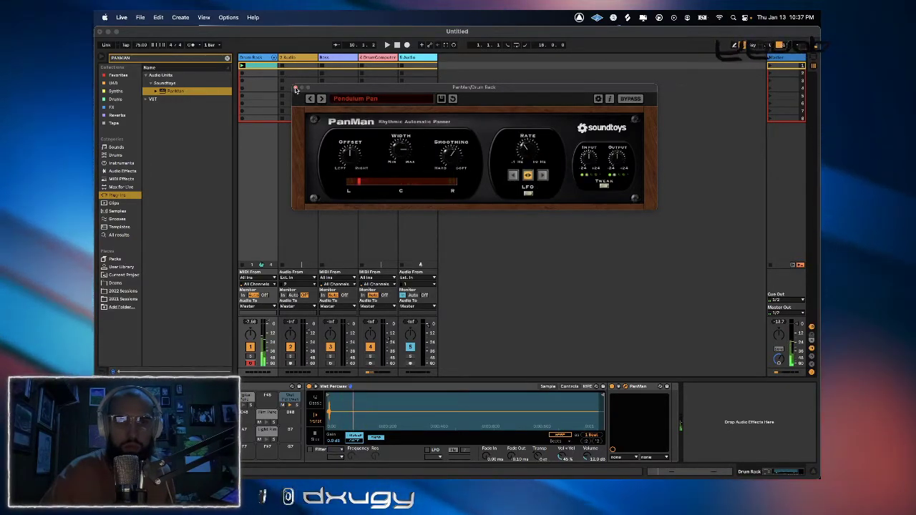
click(294, 87)
Record a Wet Perc pattern into the Drum Rack clip over the existing beat and return to the device view.
click(251, 66)
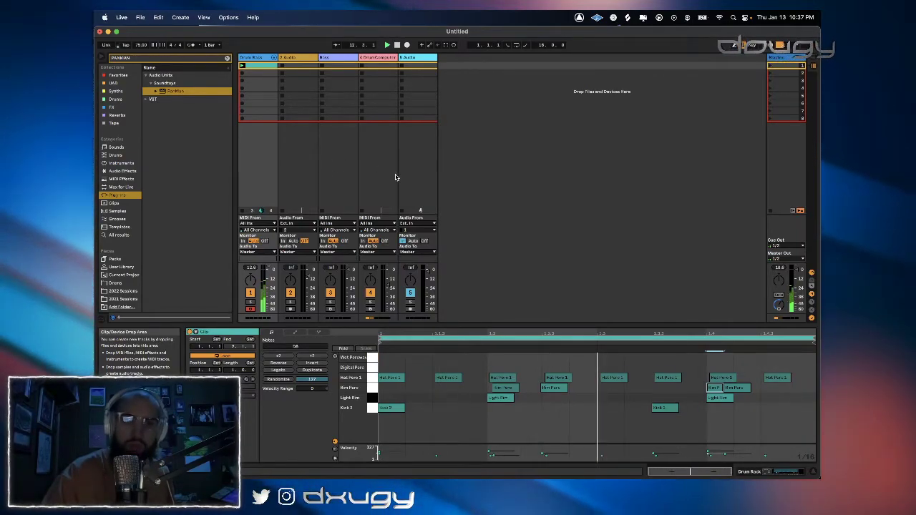
click(447, 45)
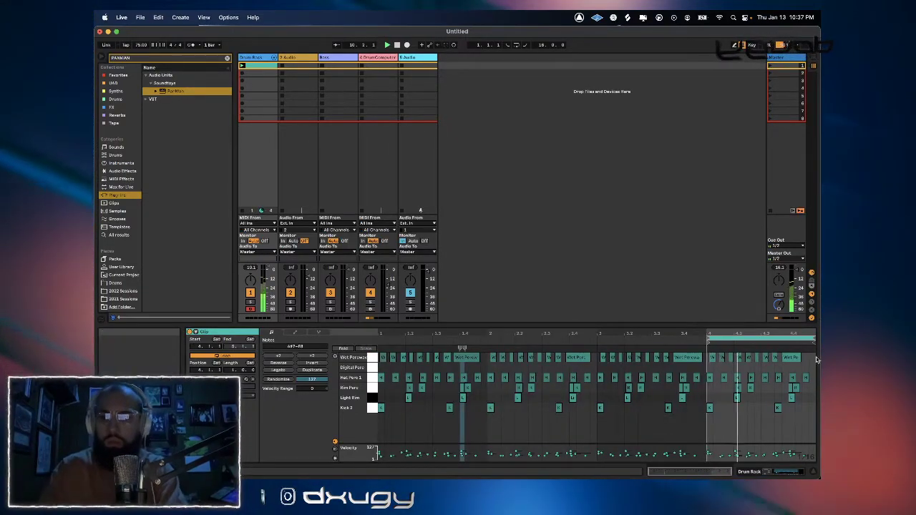
key(shift+Tab)
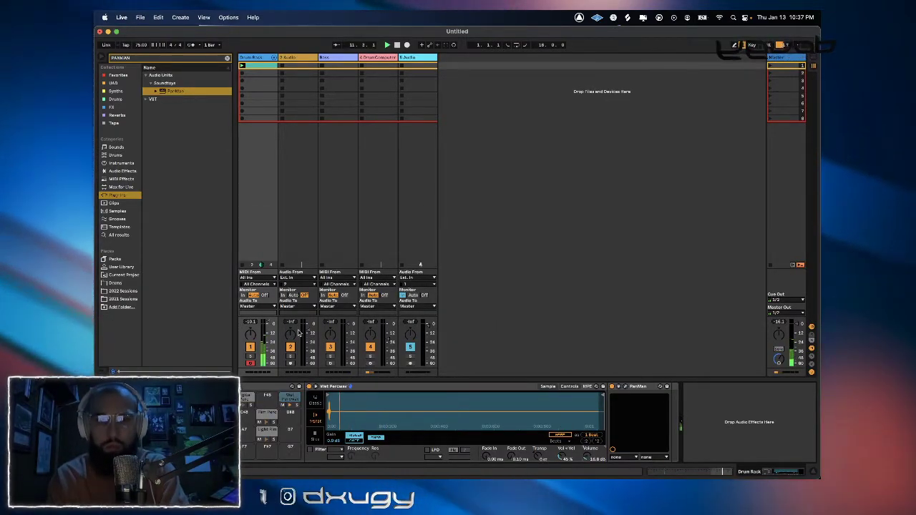
Clear the plug-in search and audition rim, perc and click samples in the Kit 1 folder of the Drums place.
click(228, 59)
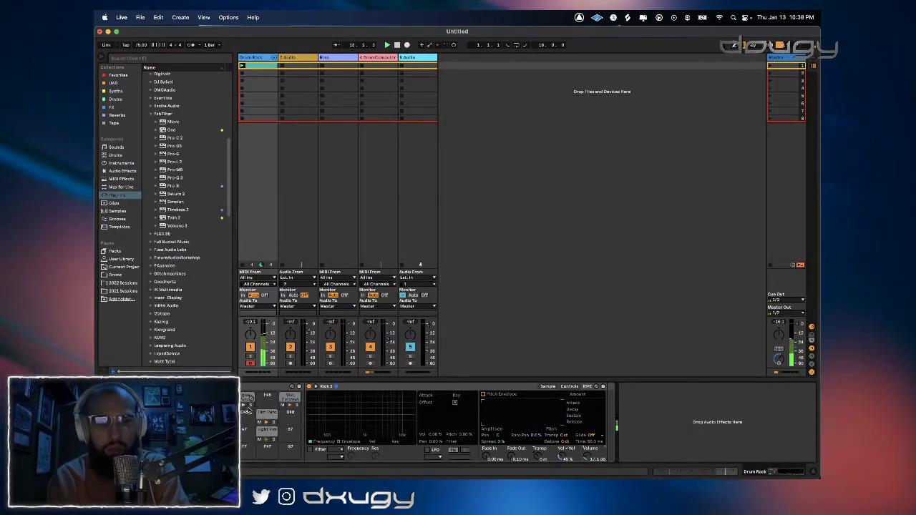
click(120, 276)
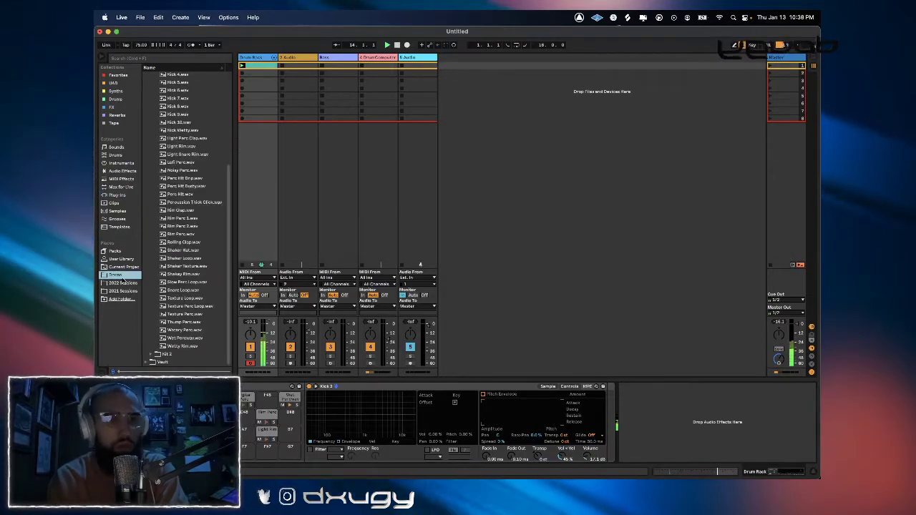
click(184, 211)
click(188, 186)
scroll(187, 186, up, 6)
click(188, 187)
click(188, 147)
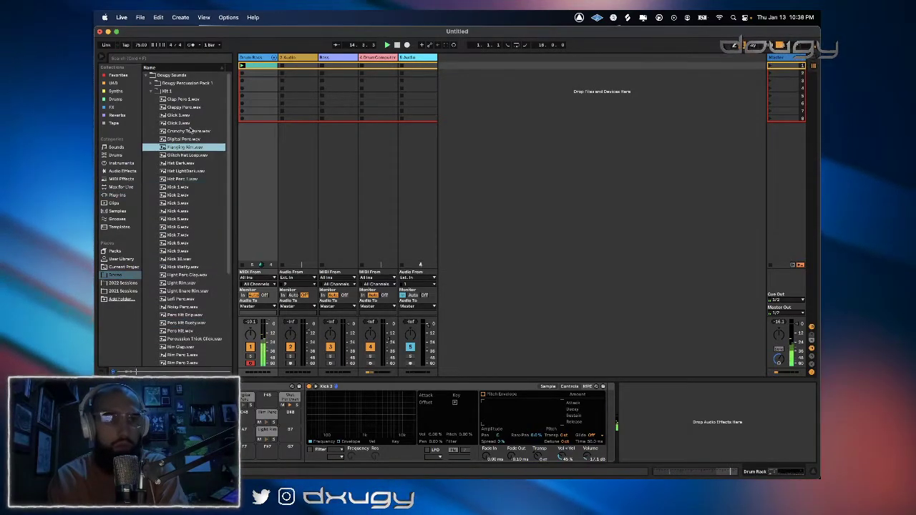
click(188, 115)
Collapse Kit 1, expand Kit 2 and audition its snap, rim, click and hat samples.
click(151, 91)
click(151, 99)
click(173, 116)
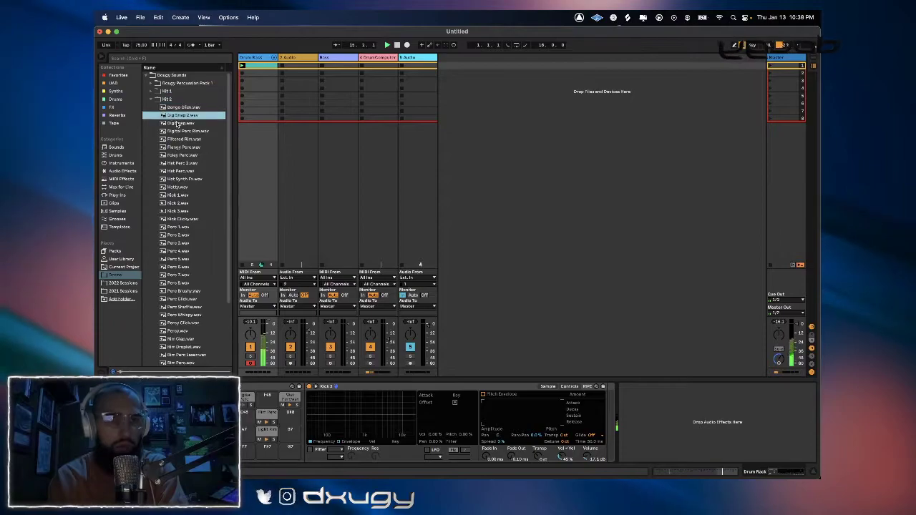
click(190, 164)
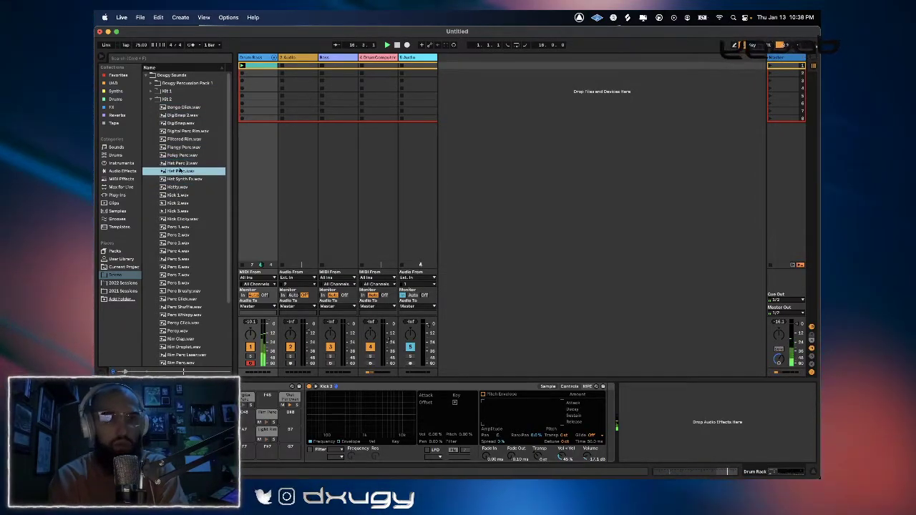
click(198, 147)
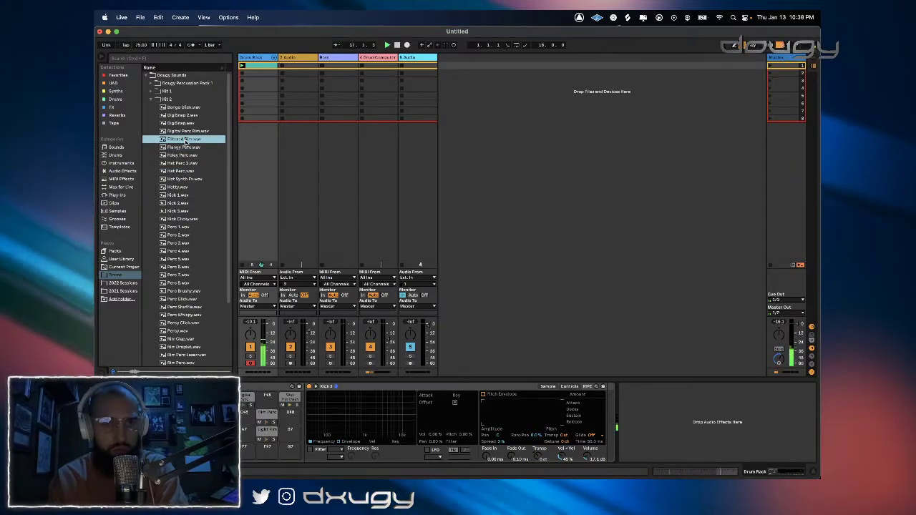
click(192, 132)
click(190, 115)
click(190, 108)
click(189, 187)
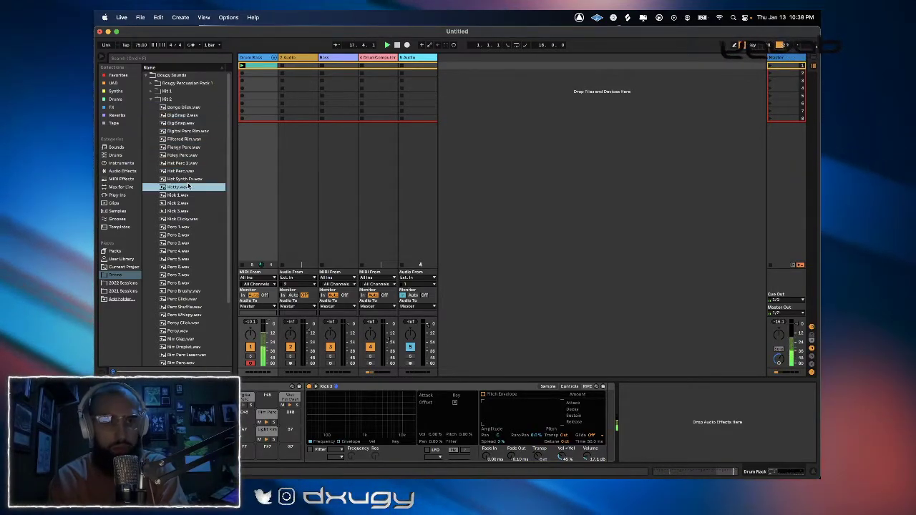
Load Perc 1.wav from Kit 2 onto the empty pad between Digital Perc and Wet Perc, and record its pattern into the clip.
click(185, 260)
key(Down)
key(Down)
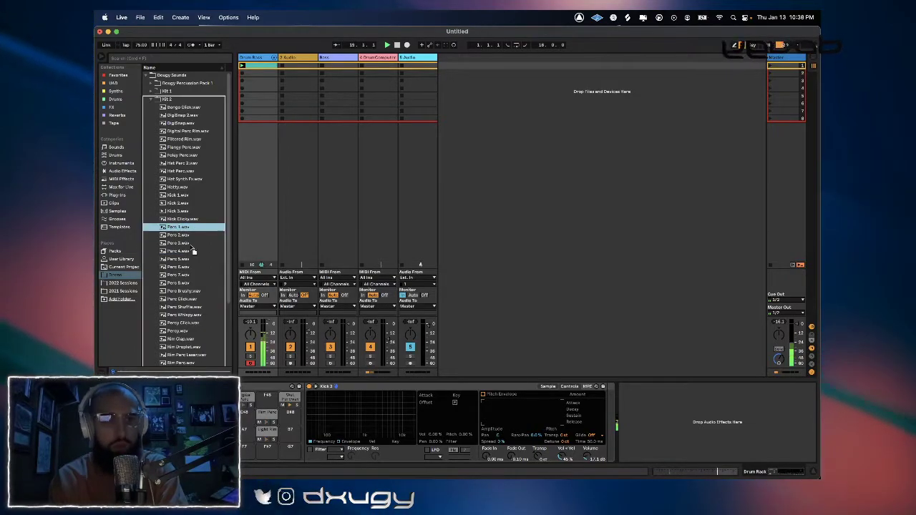
click(264, 397)
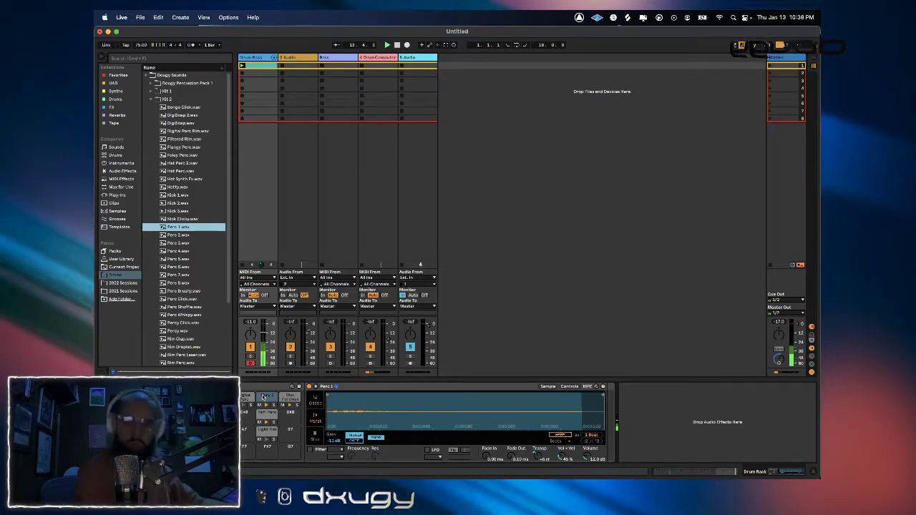
click(445, 45)
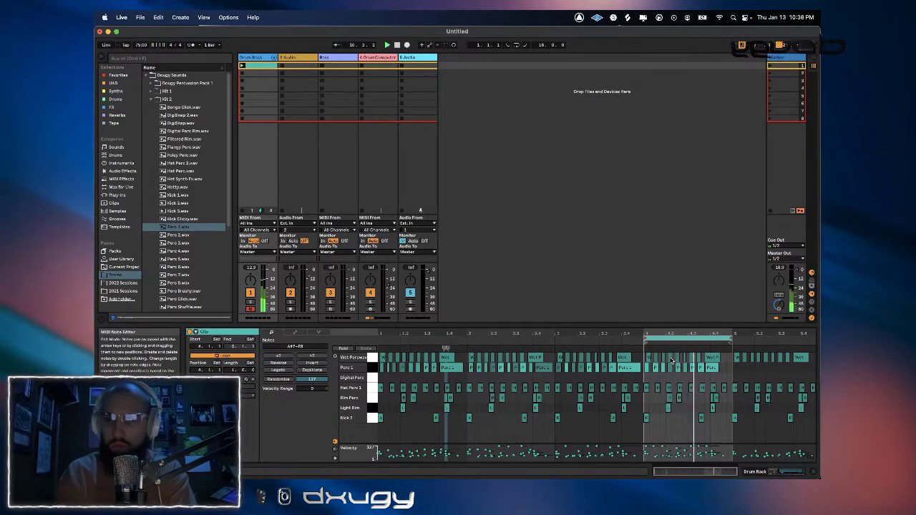
Duplicate the Drum Rack clip twice and, in the second clip, delete the Perc 1 notes from late bar 3 through bar 4.
key(super+d)
key(super+d)
click(259, 74)
drag(642, 375, 654, 345)
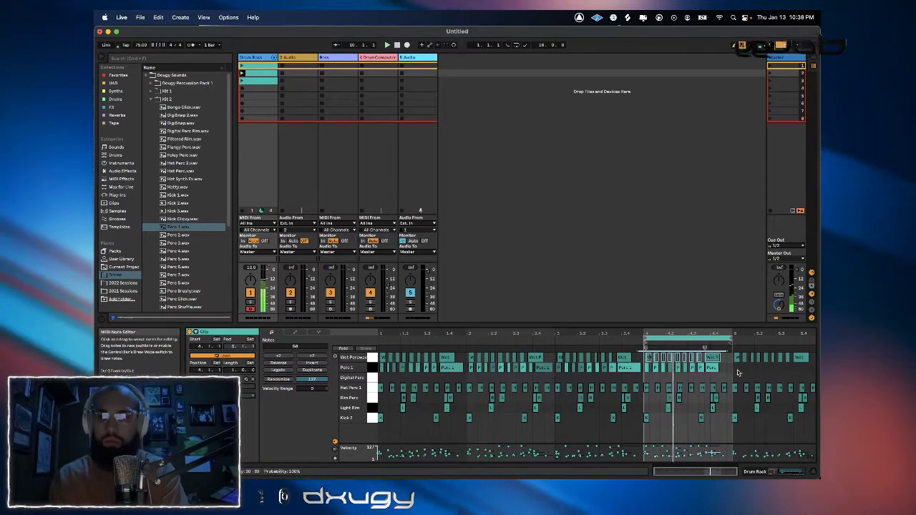
drag(741, 372, 605, 365)
key(Delete)
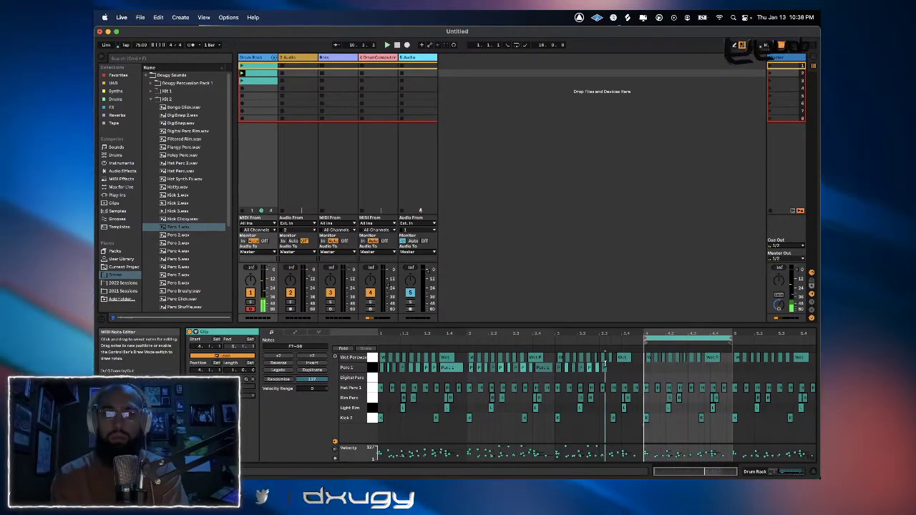
In the first Drum Rack clip, delete the Wet Perc and Perc 1 notes from late bar 3 through bar 4.
click(244, 80)
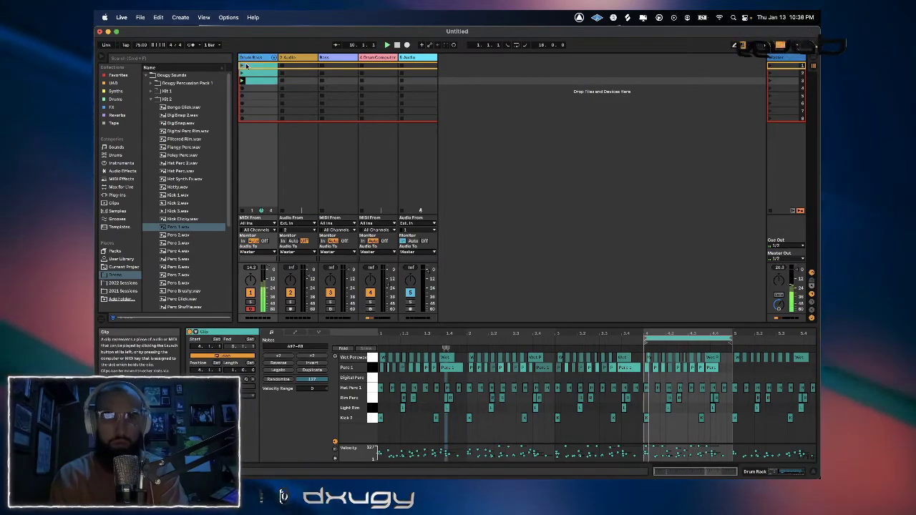
click(243, 66)
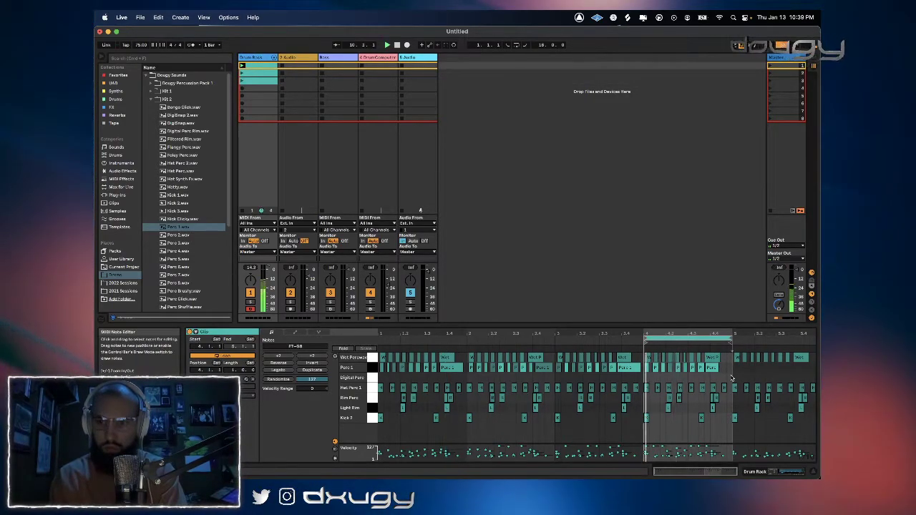
drag(731, 378, 601, 354)
key(Delete)
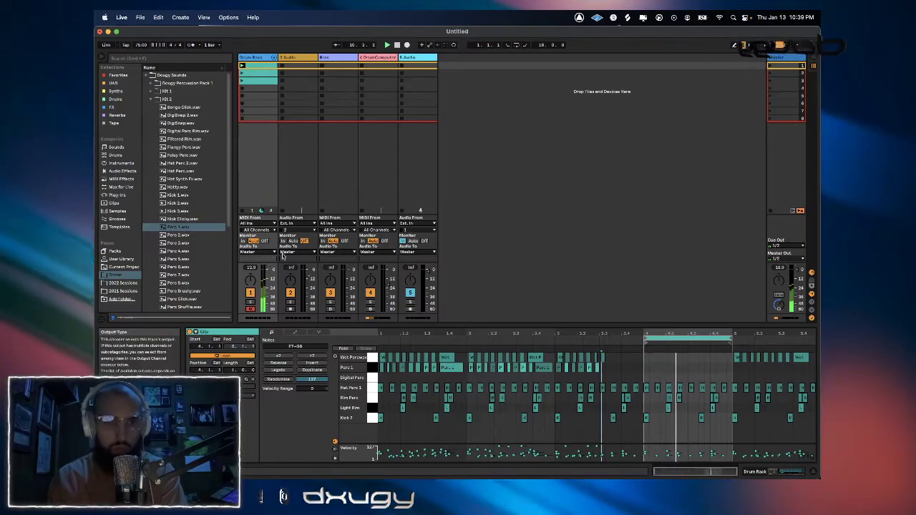
Search the Favorites collection for "DRUM" to find the Drum Bus preset, and clear the search.
key(super+f)
text(DRUM)
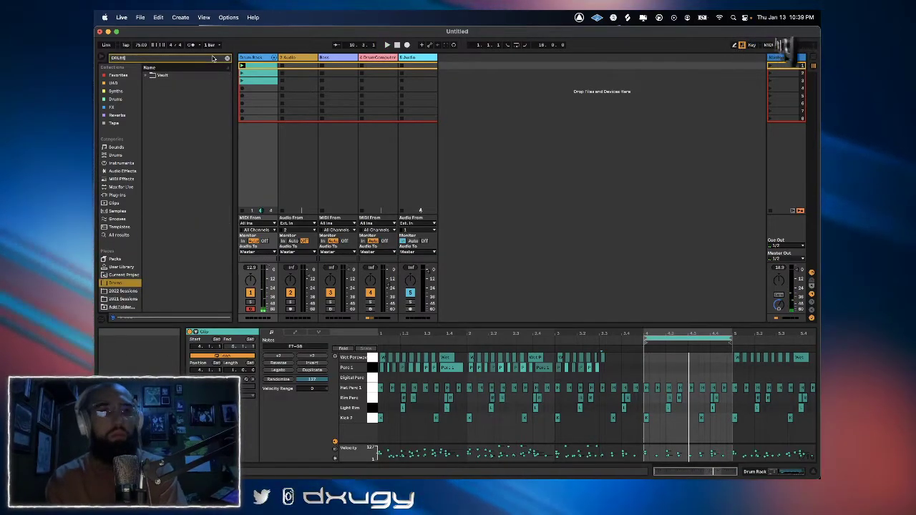
click(118, 75)
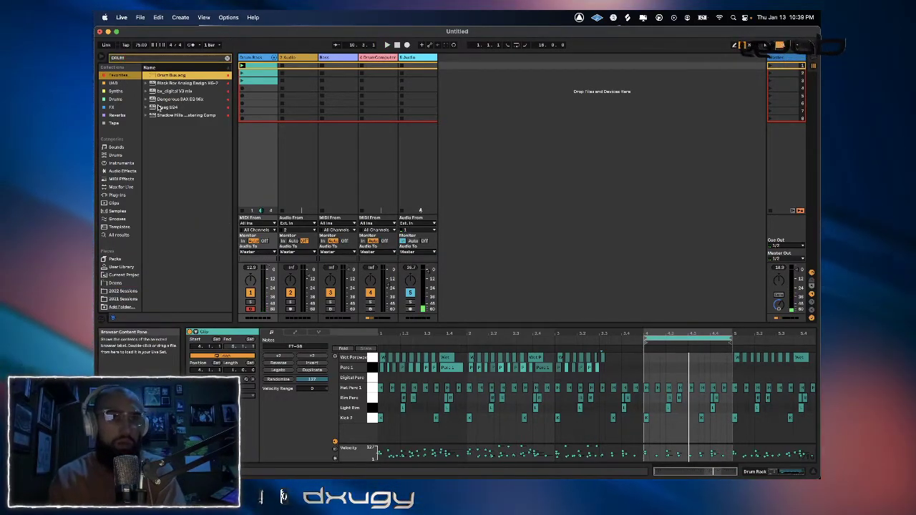
click(118, 82)
click(227, 59)
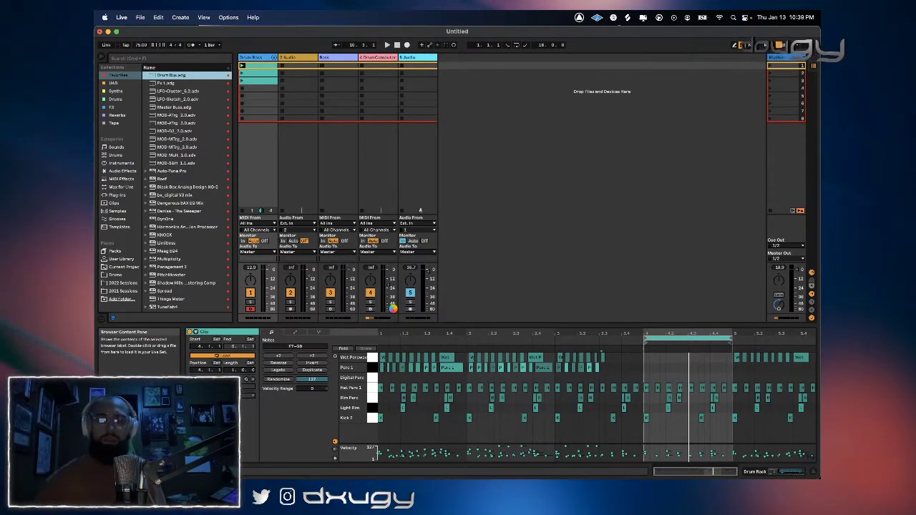
Switch back to Ableton Live and close all the plug-in windows opened by the Drum Bus rack.
key(super+Tab)
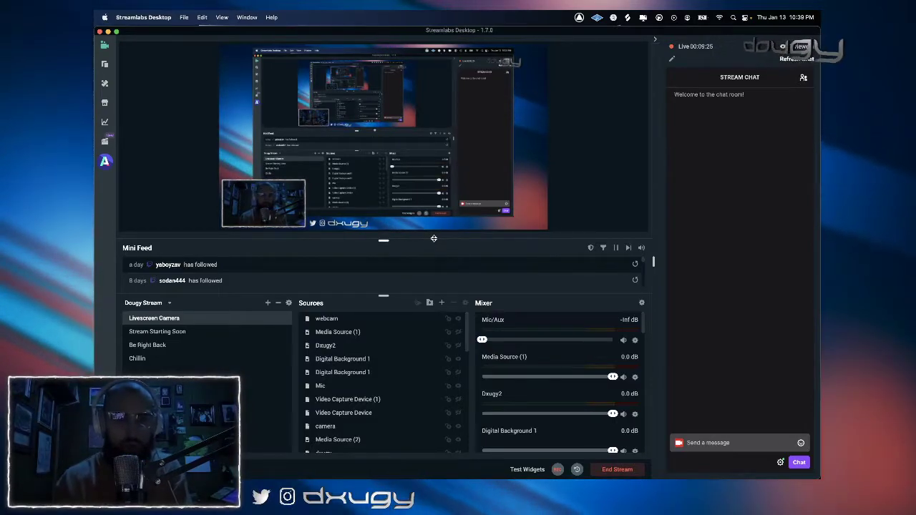
key(super+Tab)
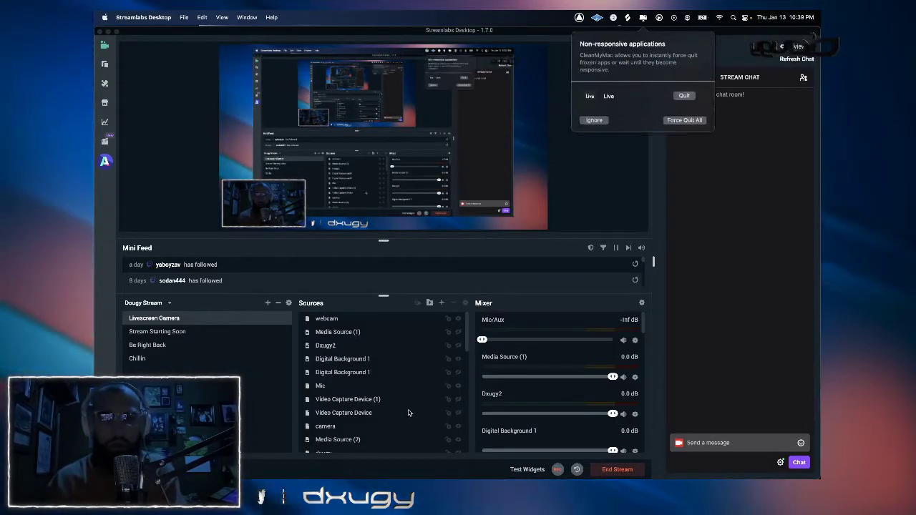
mouse_move(413, 477)
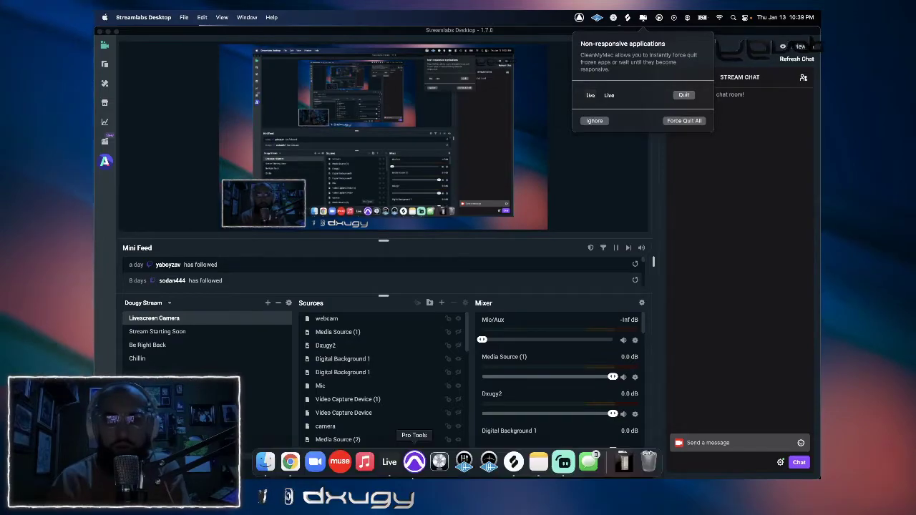
click(389, 461)
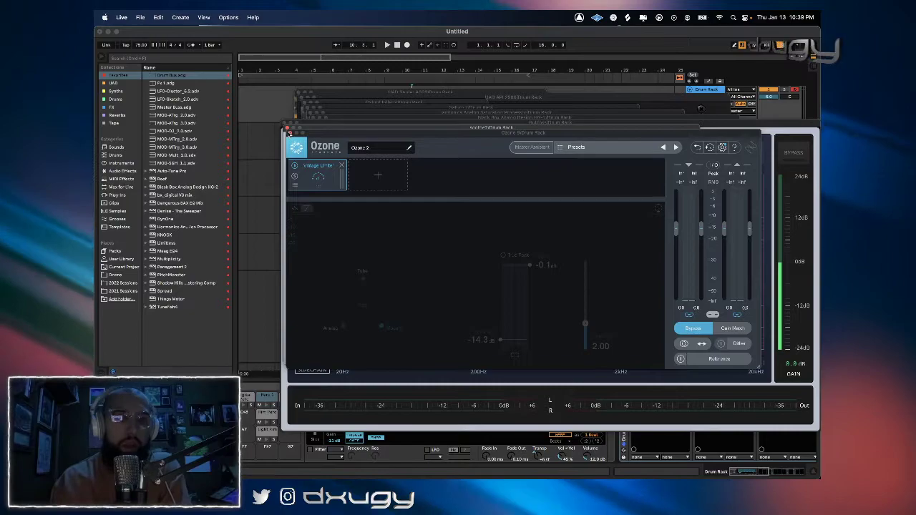
click(287, 127)
click(285, 122)
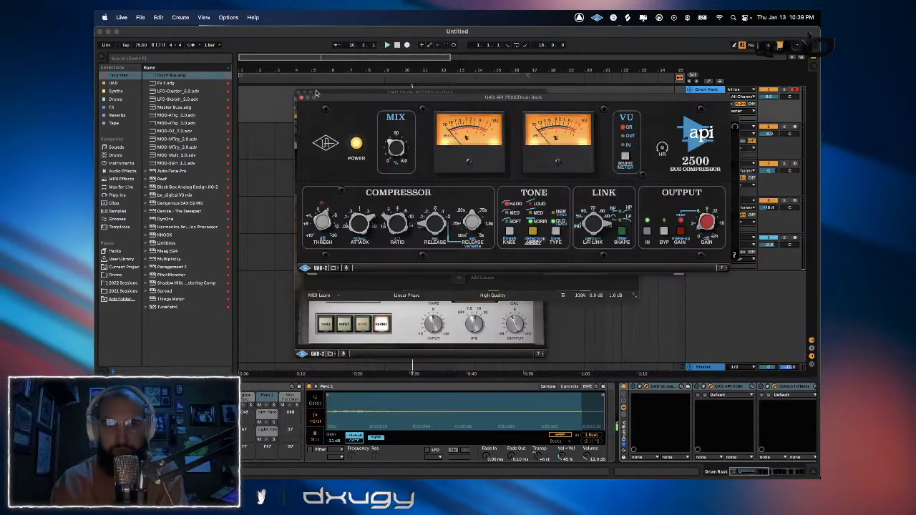
click(302, 97)
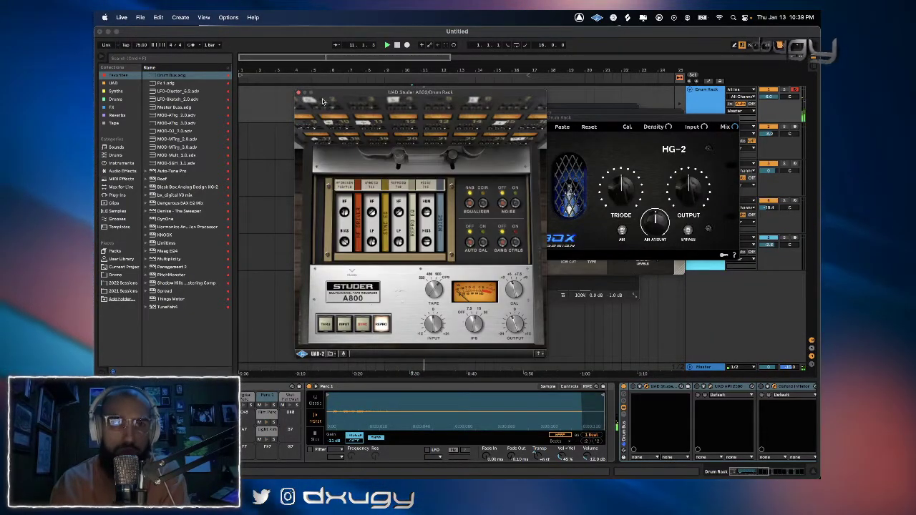
click(299, 93)
click(312, 117)
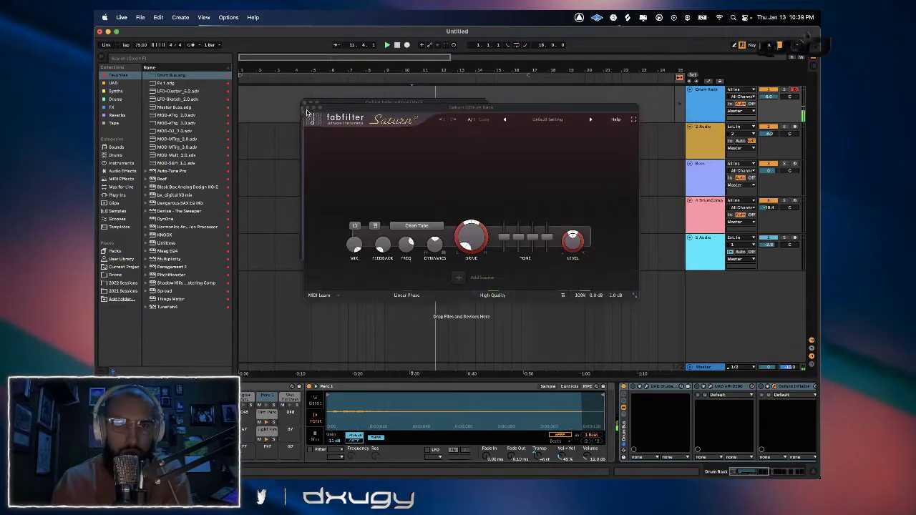
click(306, 108)
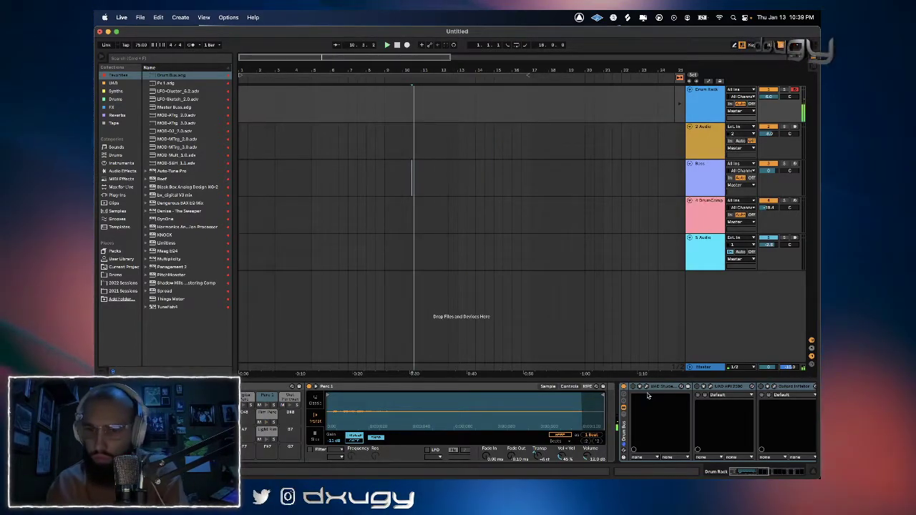
Adjust the input level on the Drum Bus rack's Studer A800 tape machine and open its API 2500 compressor.
click(647, 395)
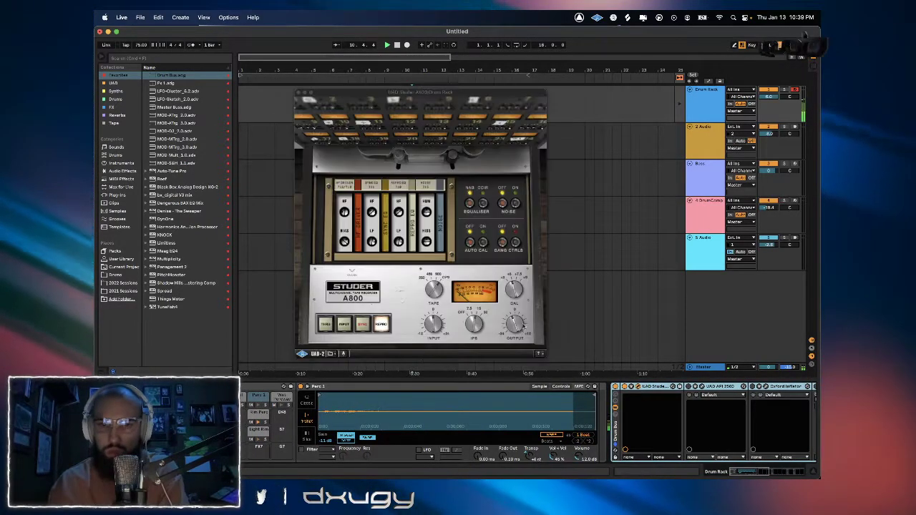
click(446, 314)
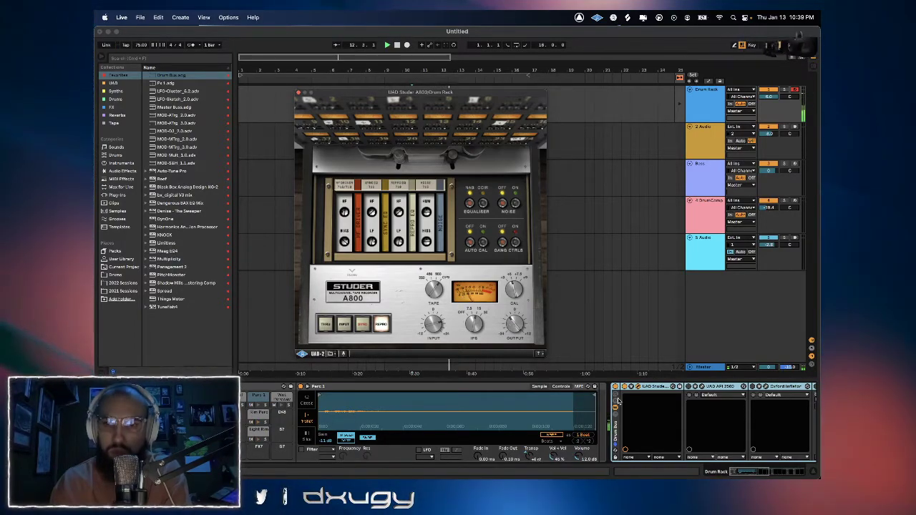
scroll(654, 395, right, 1)
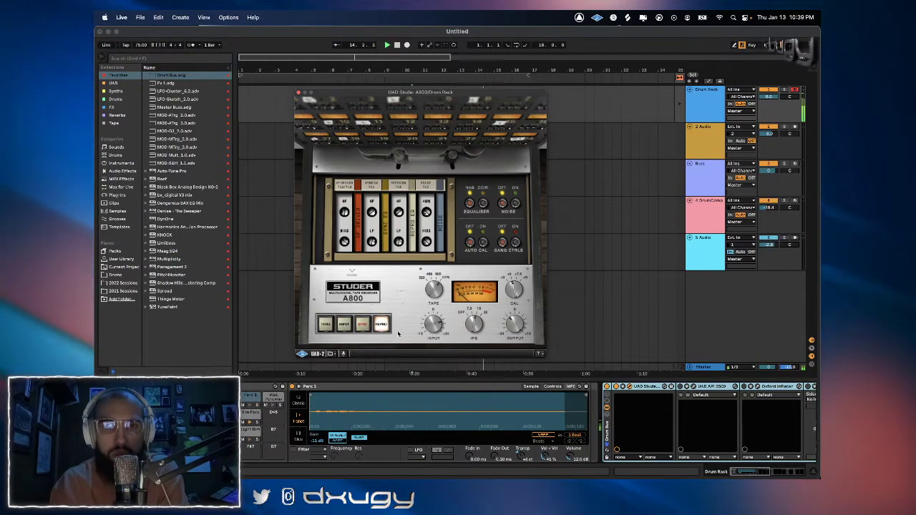
click(692, 387)
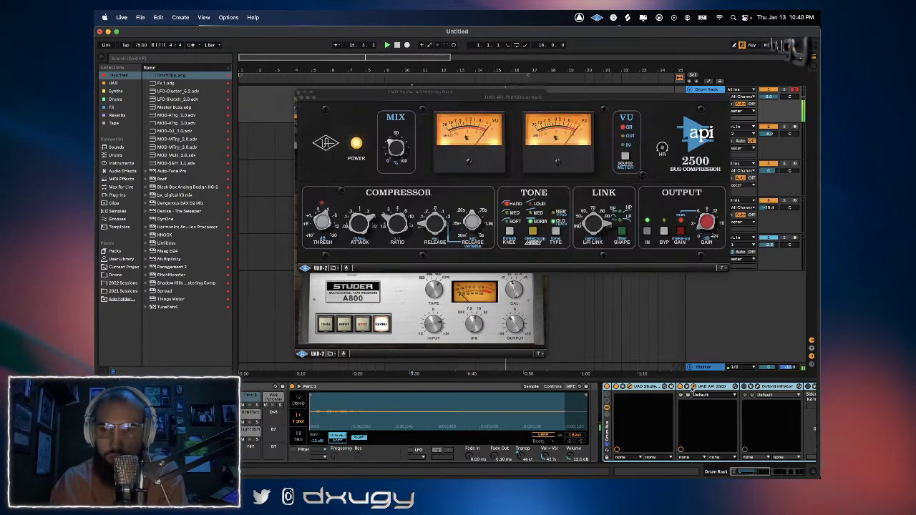
scroll(355, 428, left, 1)
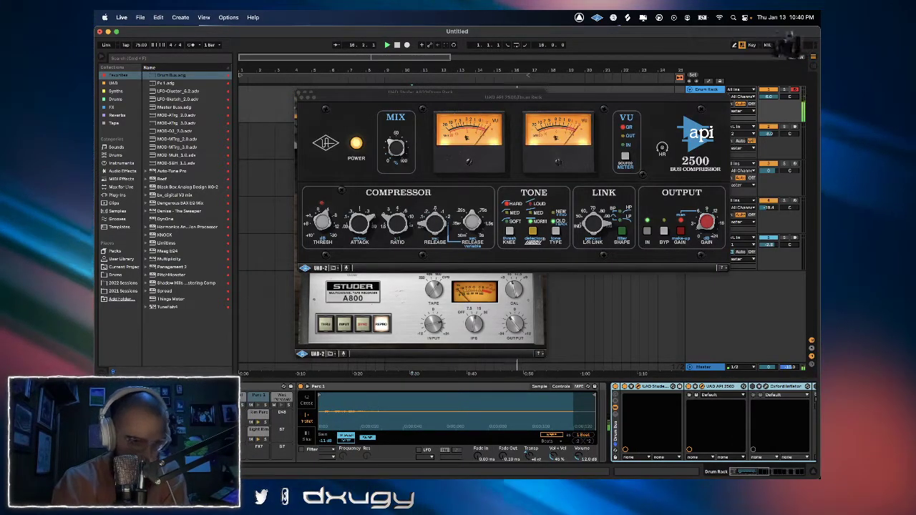
Adjust the sample volume of the Kick 2 pad while the beat plays.
click(213, 445)
click(538, 386)
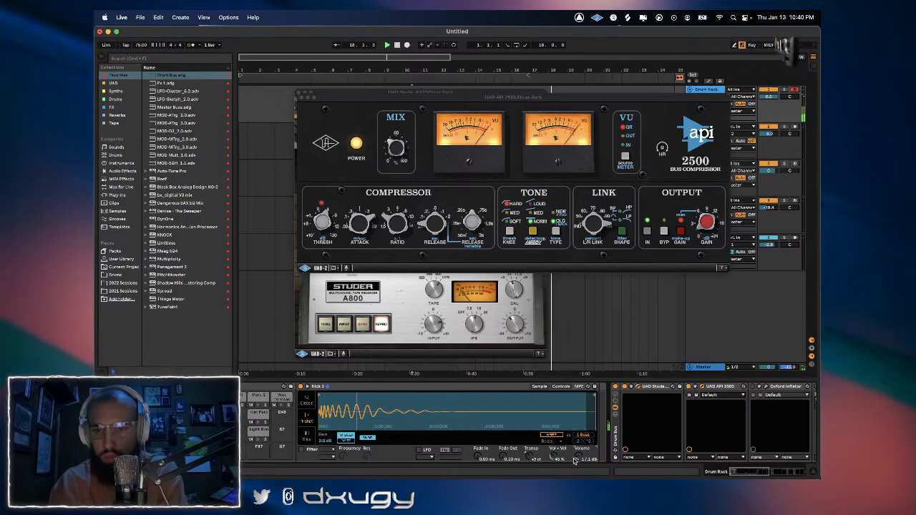
drag(576, 456, 576, 454)
Enable the Oxford Inflator in the Drum Bus rack and set its Effect amount to about 38%.
scroll(693, 428, right, 3)
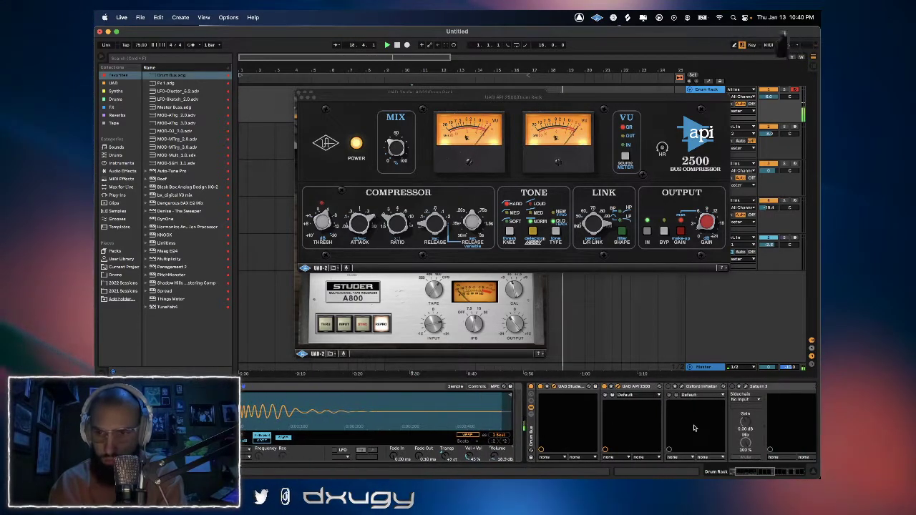
click(675, 395)
drag(375, 241, 375, 211)
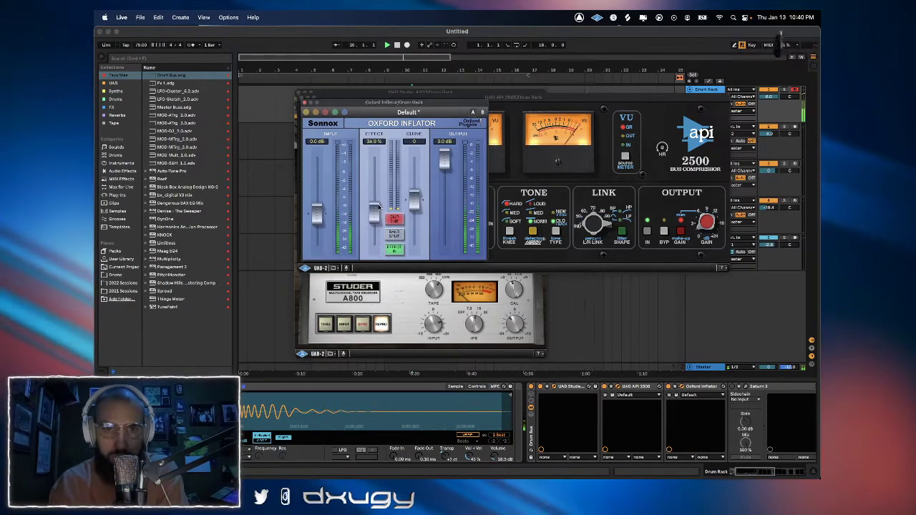
click(501, 145)
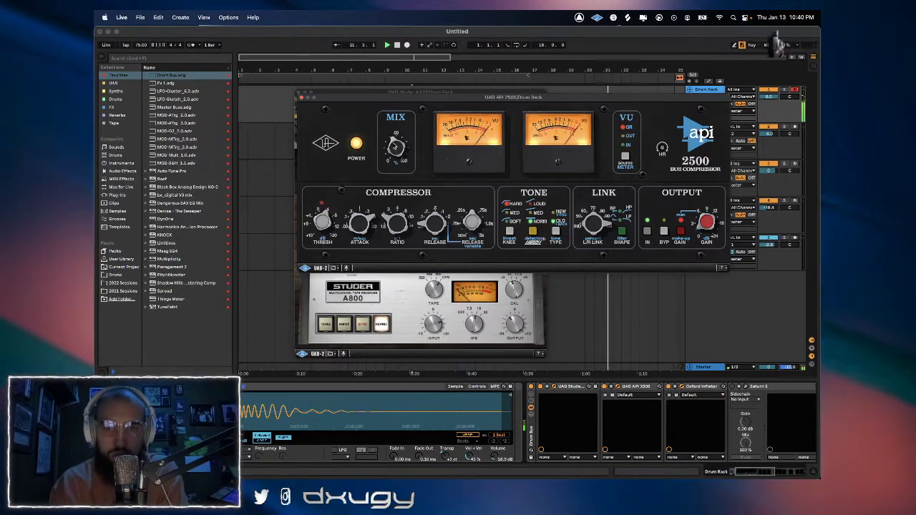
Select the Rim Perc pad and lower its volume to about -17.7 dB, restarting playback.
scroll(602, 419, left, 3)
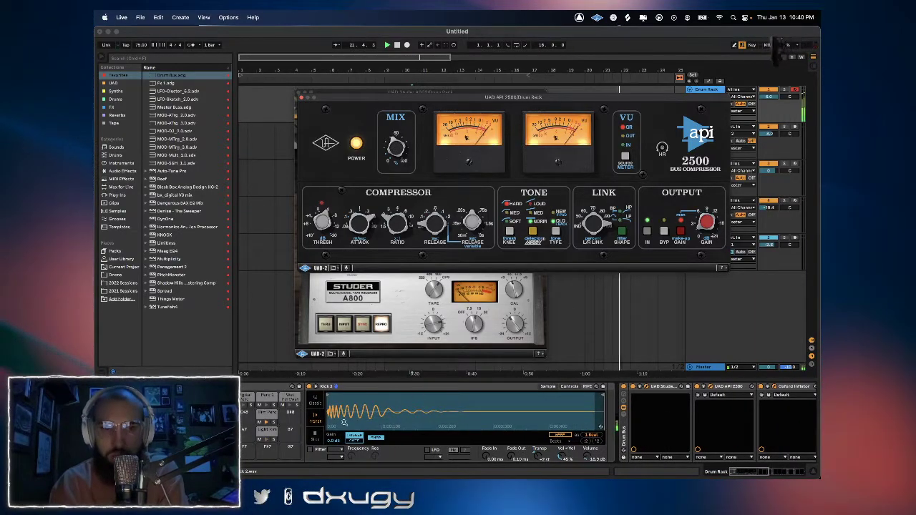
click(266, 438)
click(266, 413)
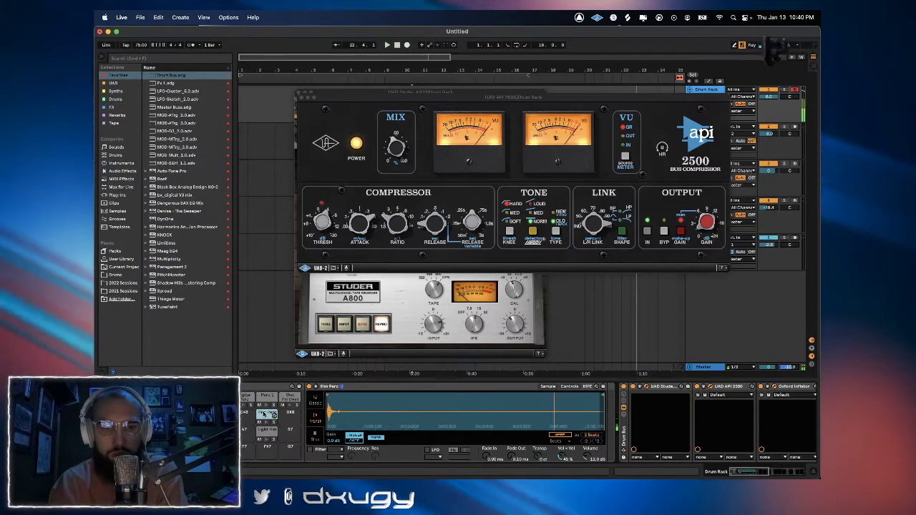
key(space)
key(space)
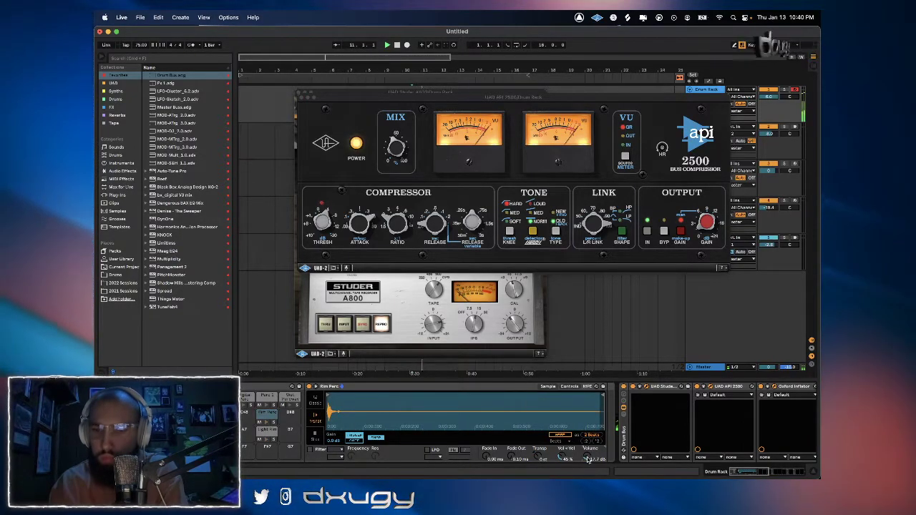
Close the remaining plug-in windows, switch to Session View and check the first Drum Rack clip's notes and loop.
click(301, 96)
click(301, 92)
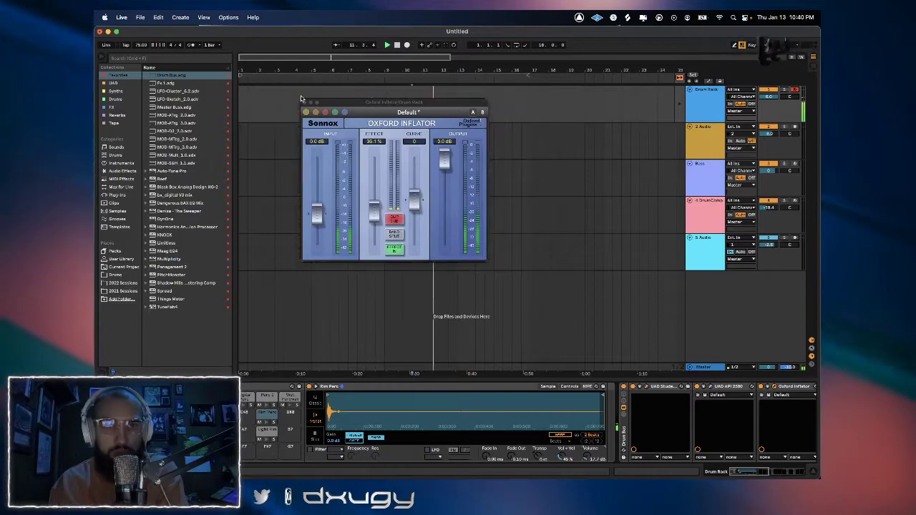
click(306, 110)
key(Tab)
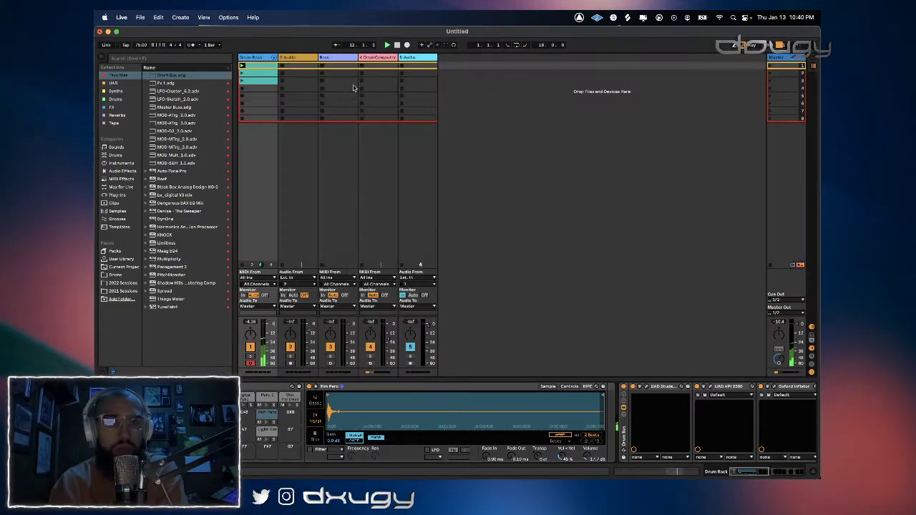
double_click(276, 68)
drag(658, 331, 607, 339)
key(shift+Tab)
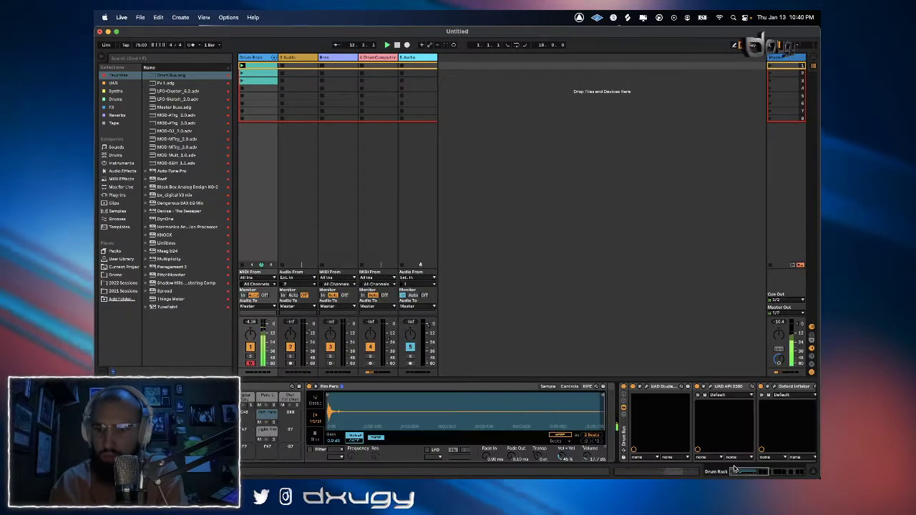
Load Perc 2.wav onto the empty pad beside Rim Perc and trim it to the short second hit in the sample.
click(125, 275)
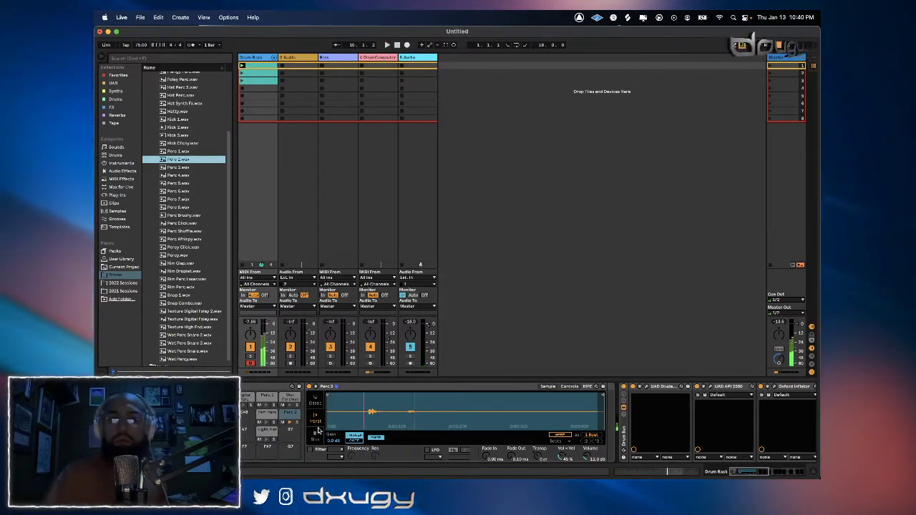
drag(600, 394, 380, 407)
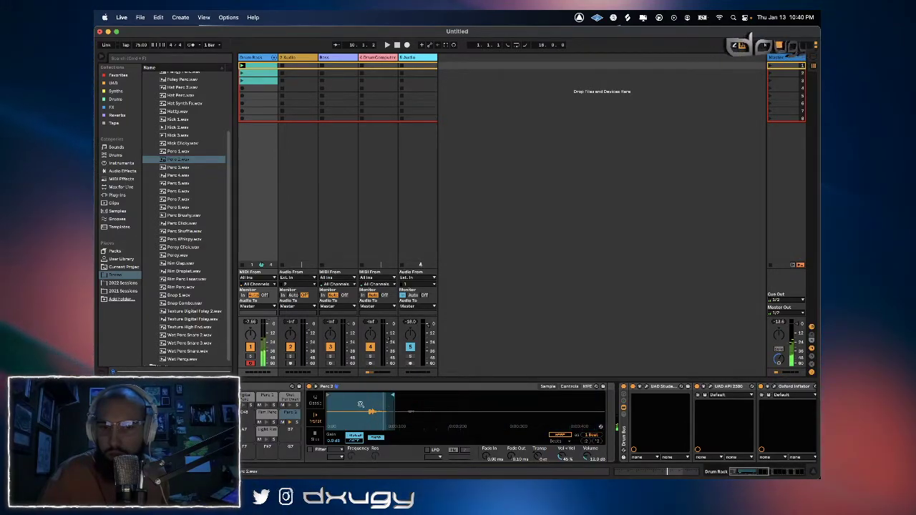
drag(327, 396, 442, 392)
drag(365, 398, 408, 396)
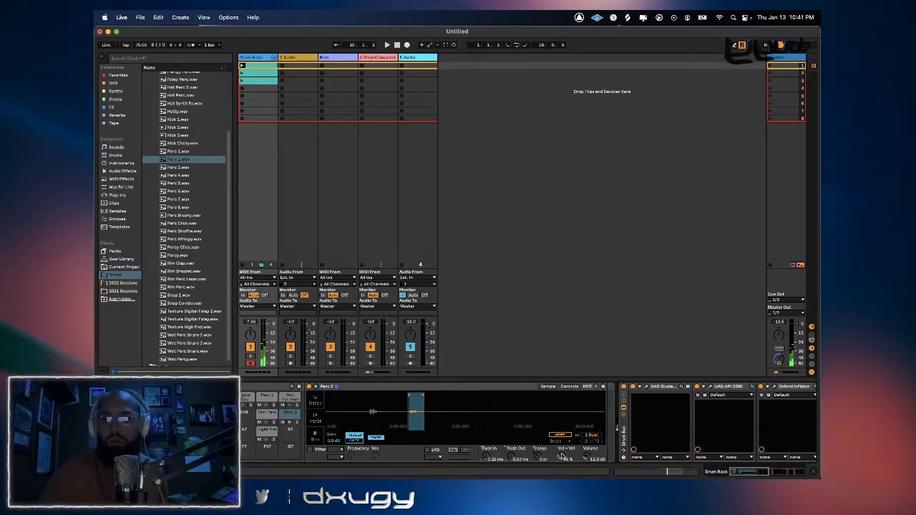
Transpose Perc 2 to -1 st, set its volume to about -13.7 dB and capture its played pattern into the clip.
drag(540, 456, 540, 461)
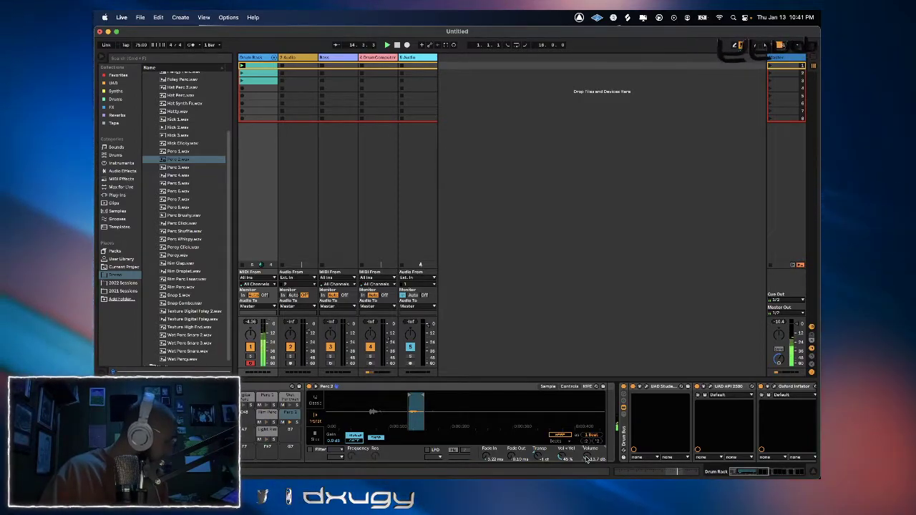
key(shift+Tab)
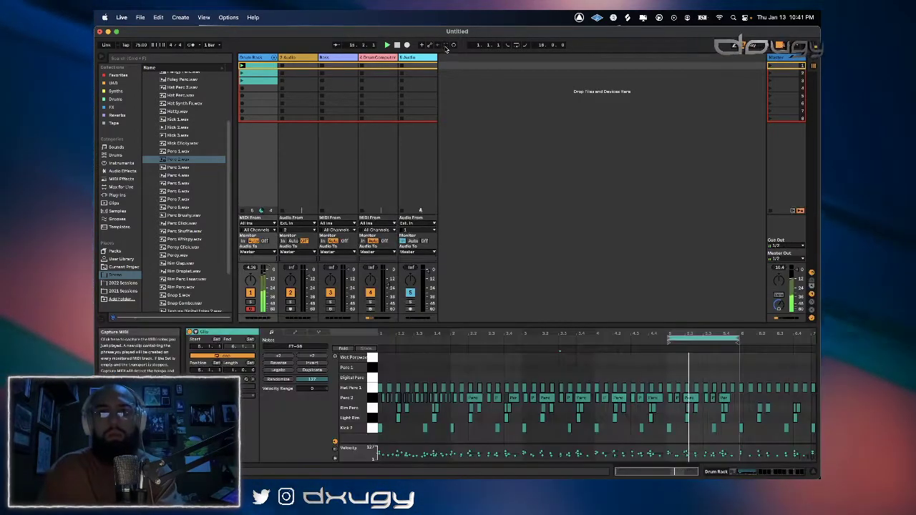
key(shift+Tab)
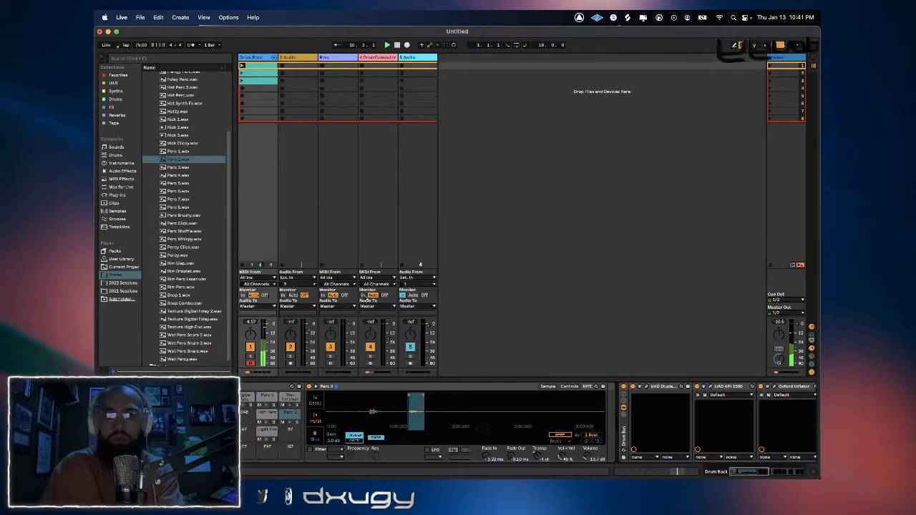
Browse the plug-ins and FX collection, and load FabFilter Saturn 2 on the Perc 2 pad.
click(117, 195)
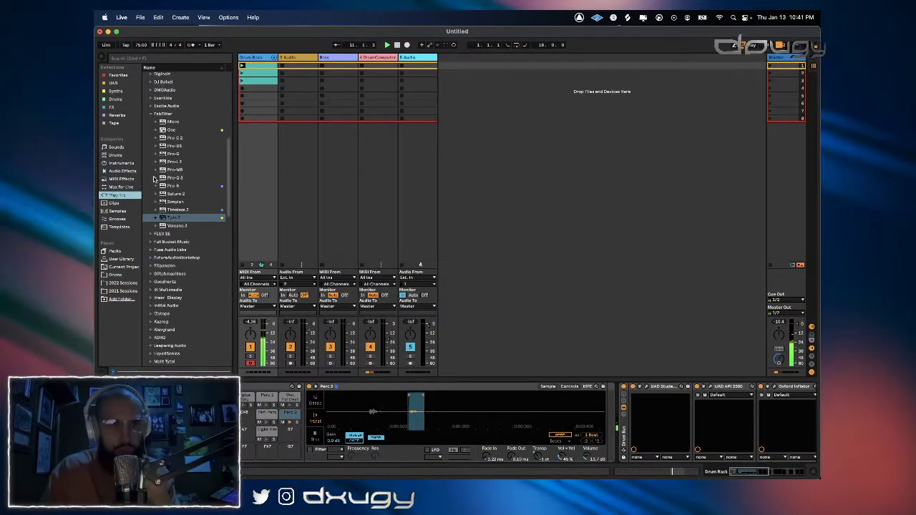
click(119, 108)
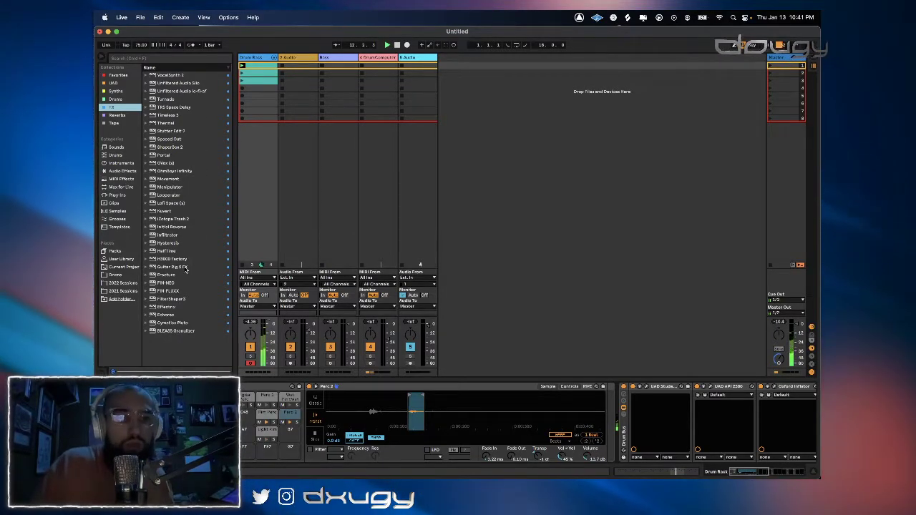
click(117, 195)
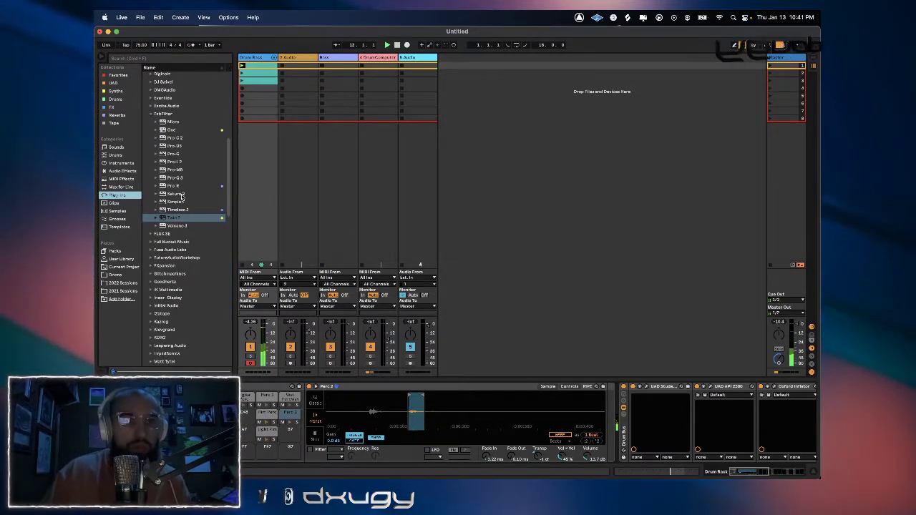
click(178, 195)
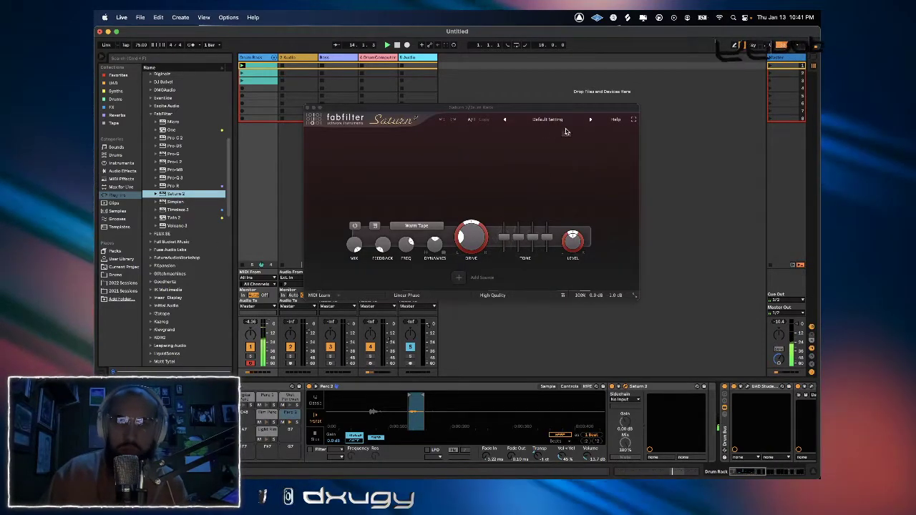
Step through the Saturn 2 presets to the Dynamic Warm Transformer preset.
click(593, 120)
click(592, 120)
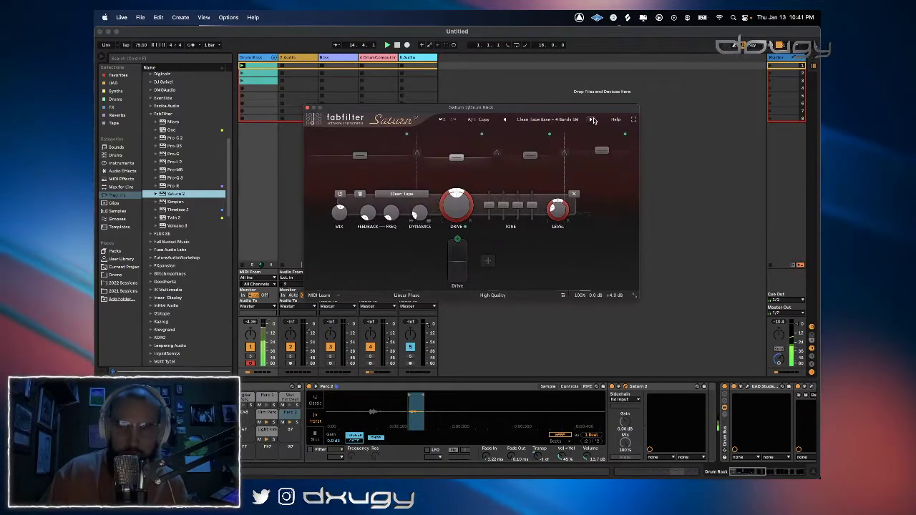
click(592, 120)
click(592, 120)
mouse_move(515, 209)
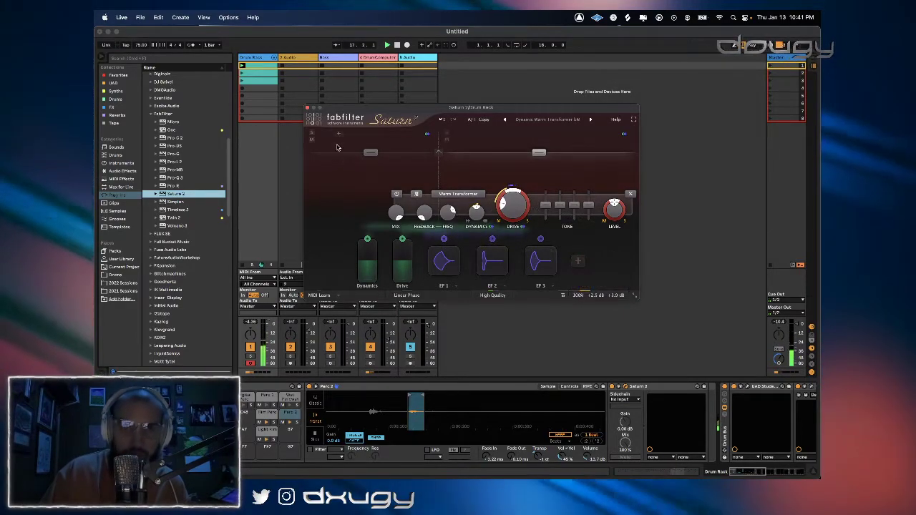
Close the Perc 2 pad's Saturn 2 and raise the Clean Tube drive in the Saturn 2 on the Drum Bus chain.
key(space)
click(307, 107)
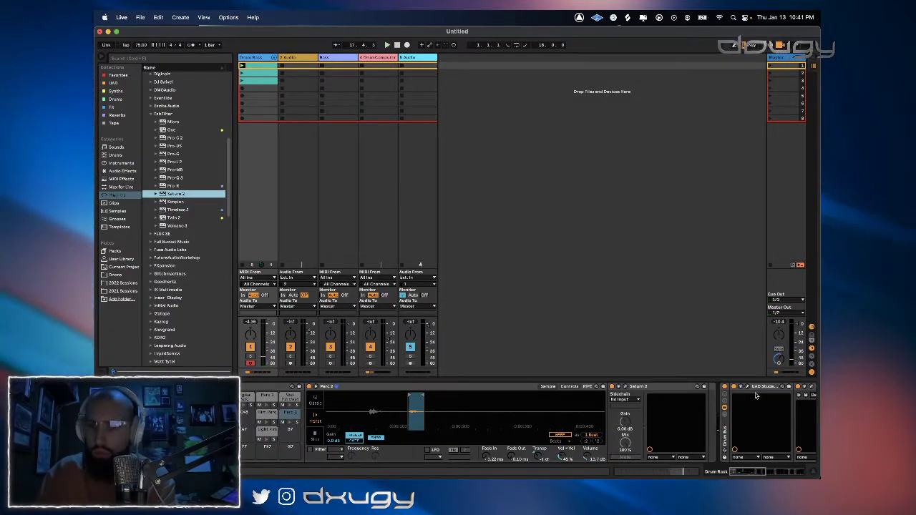
scroll(755, 395, right, 10)
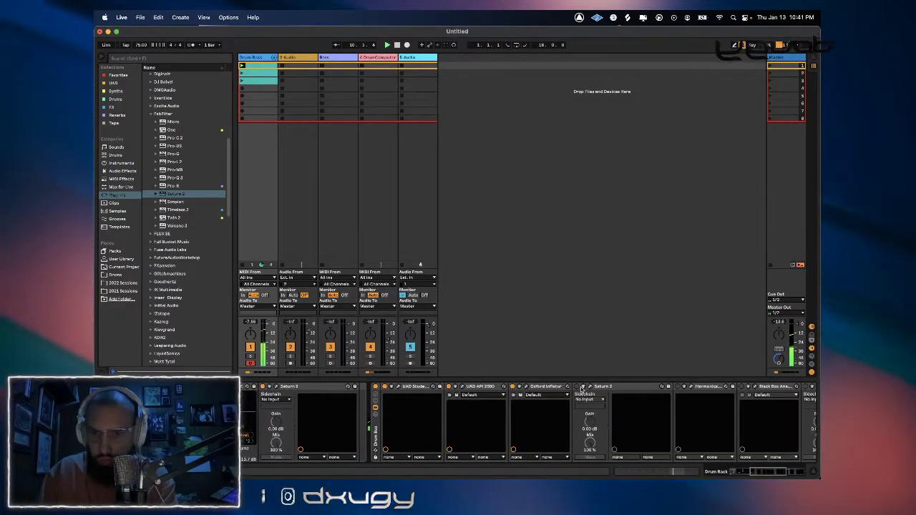
click(586, 387)
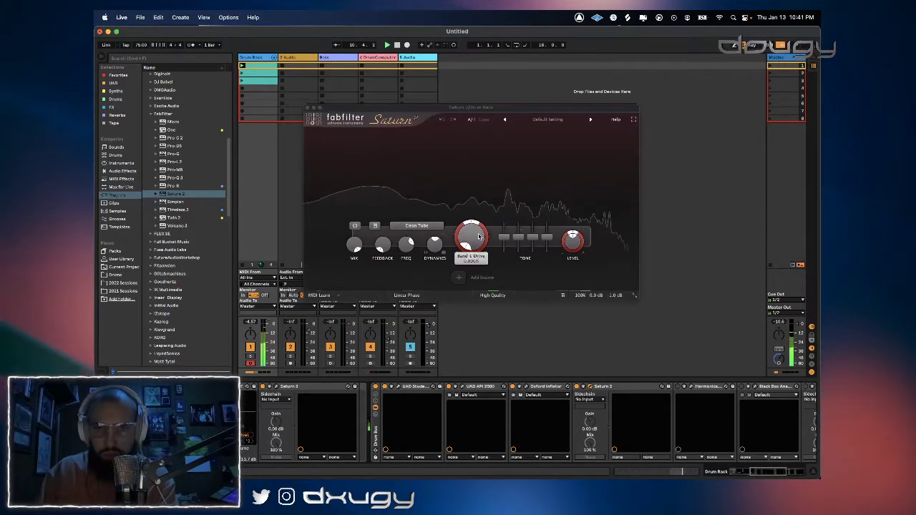
drag(479, 237, 468, 167)
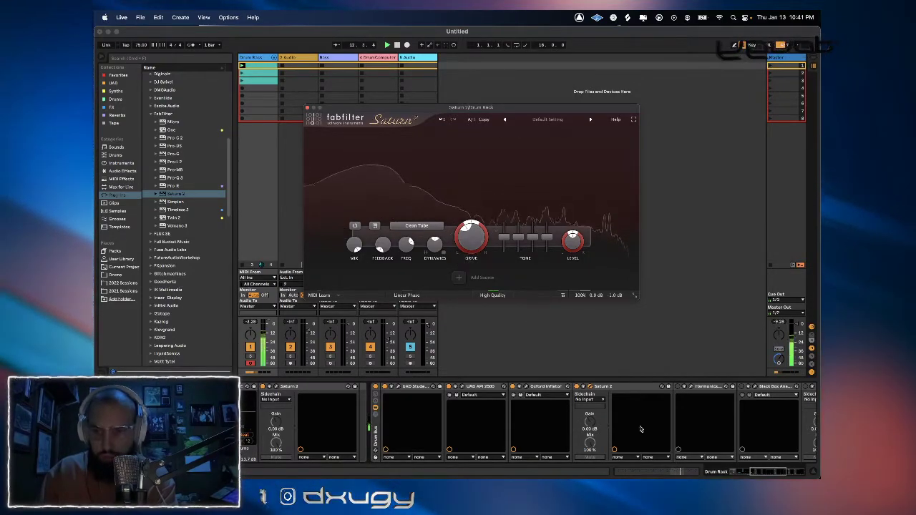
Switch on the Harmonics saturation processor in the Drum Bus chain and review its drive and dynamics controls.
click(678, 386)
click(690, 386)
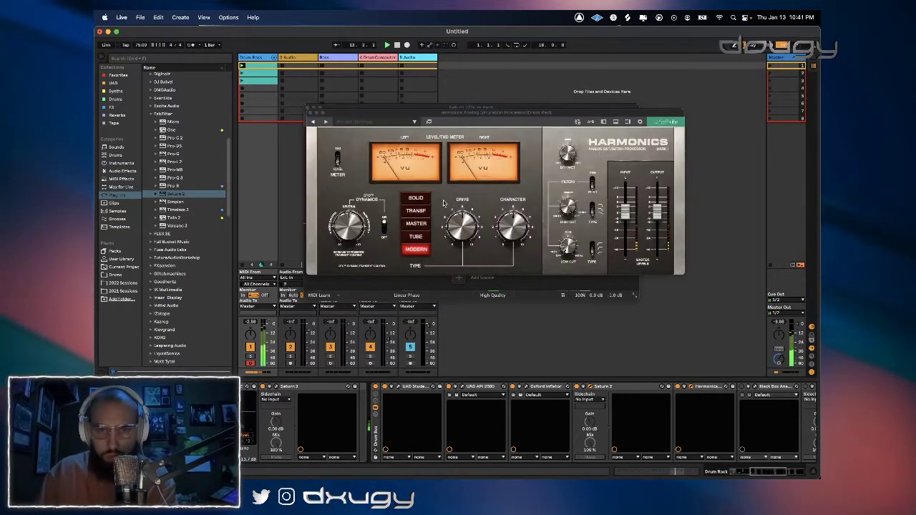
click(465, 216)
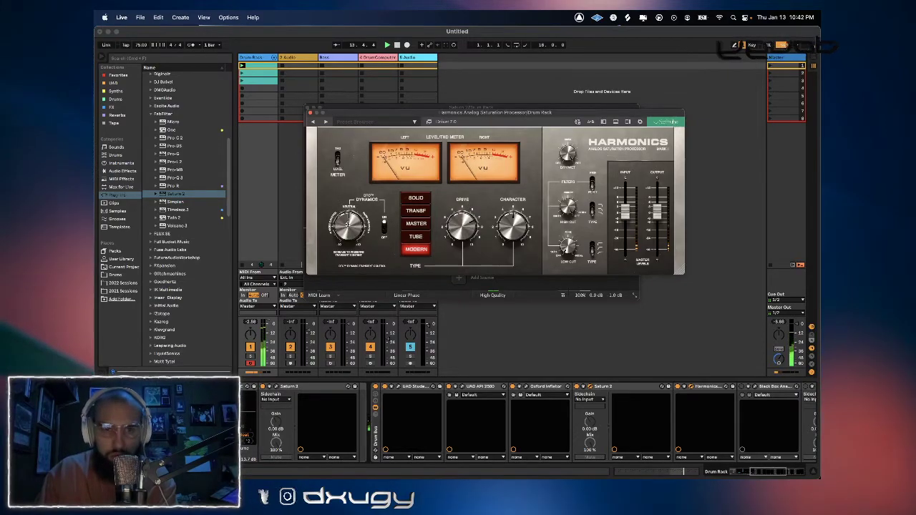
click(309, 113)
Switch on the Black Box HG-2 in the Drum Bus chain, engage its saturation circuit and adjust the saturation amount.
scroll(623, 408, right, 3)
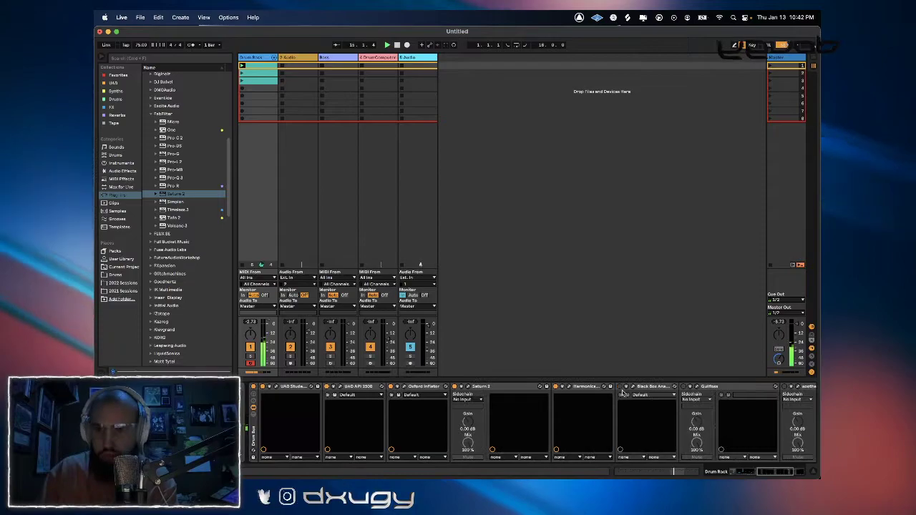
click(632, 388)
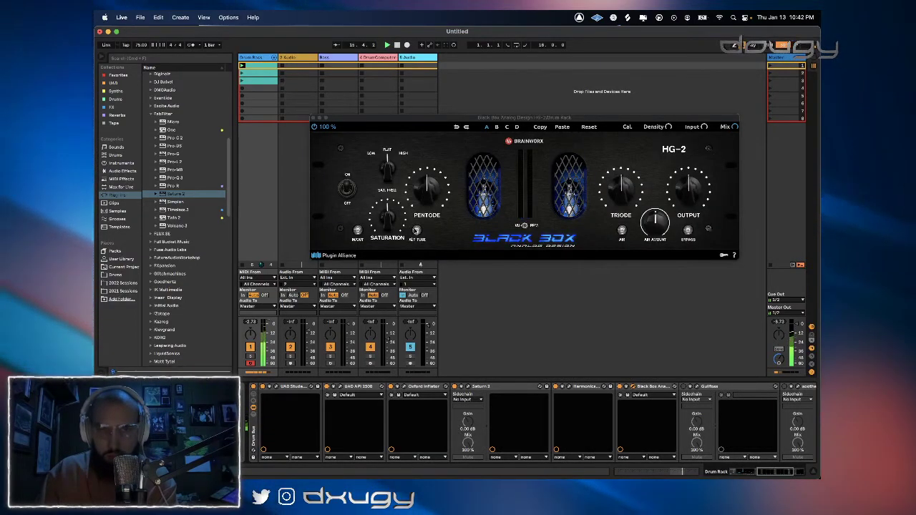
click(396, 217)
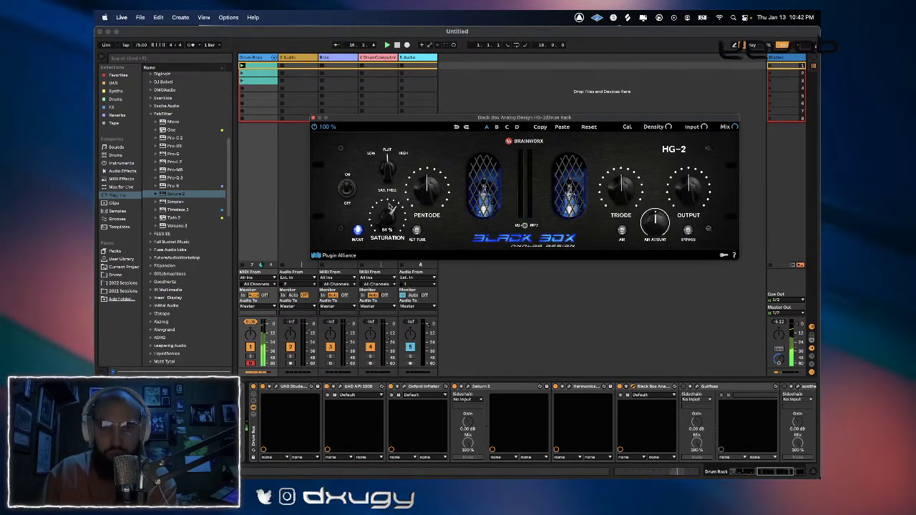
drag(389, 206, 389, 211)
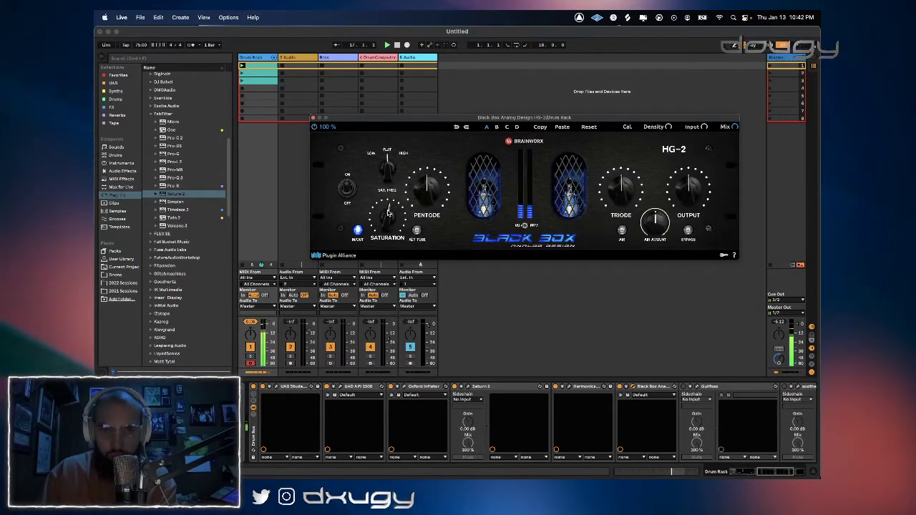
click(312, 118)
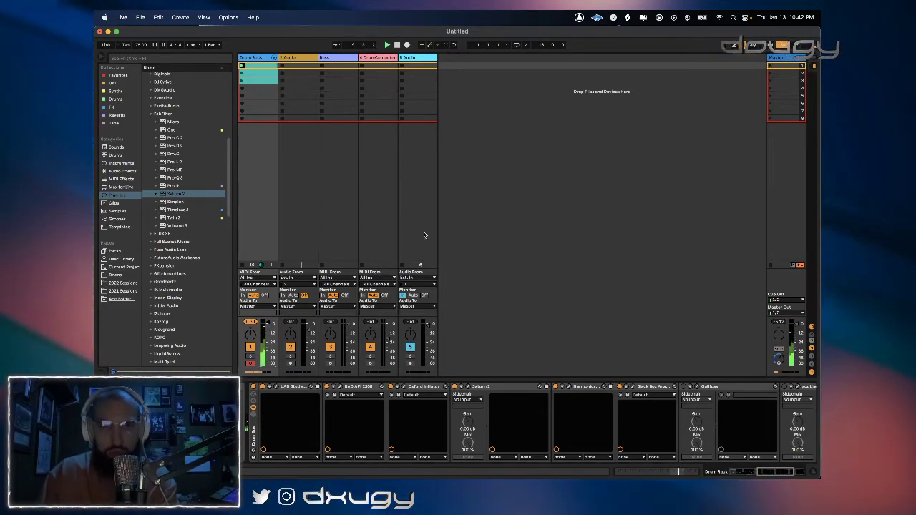
Find PhaseMistress among the plug-ins, load it on the Rim Perc pad and choose the 3 by 17 SloBoy preset.
scroll(419, 413, left, 6)
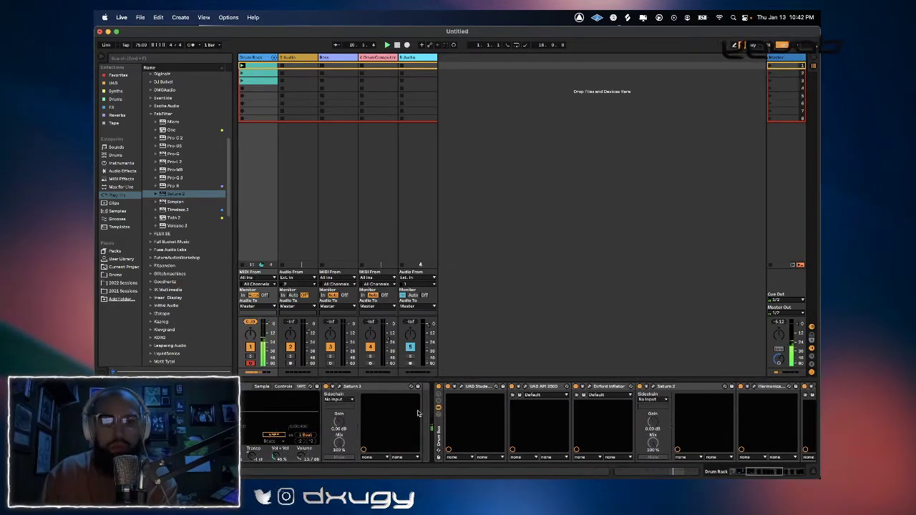
scroll(395, 405, left, 1)
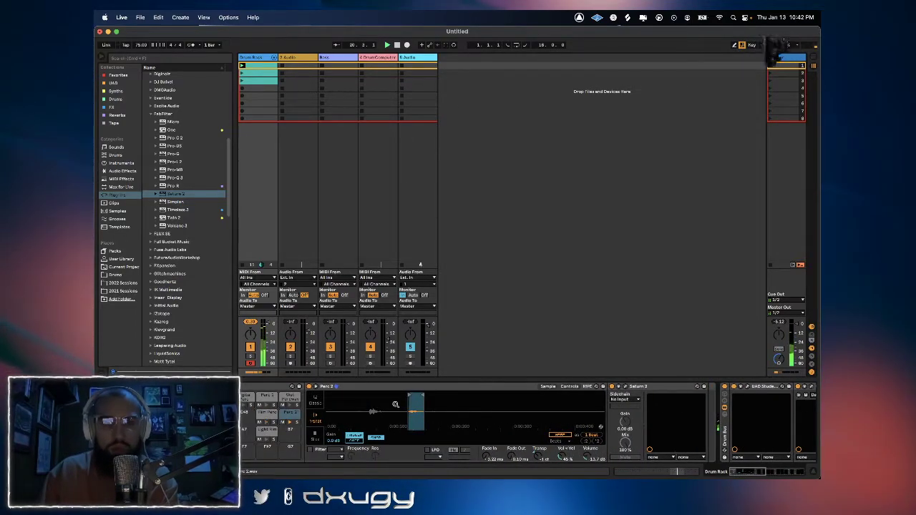
key(space)
click(267, 414)
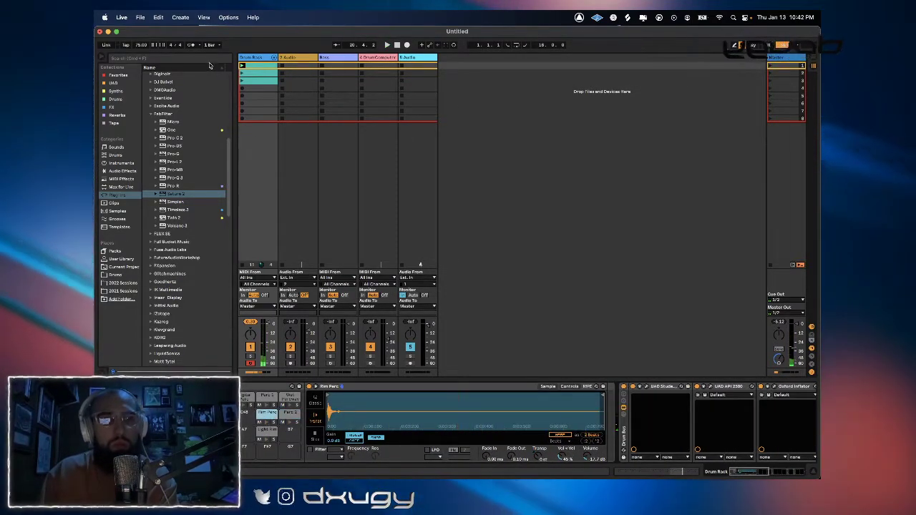
click(208, 58)
text(PHASEM)
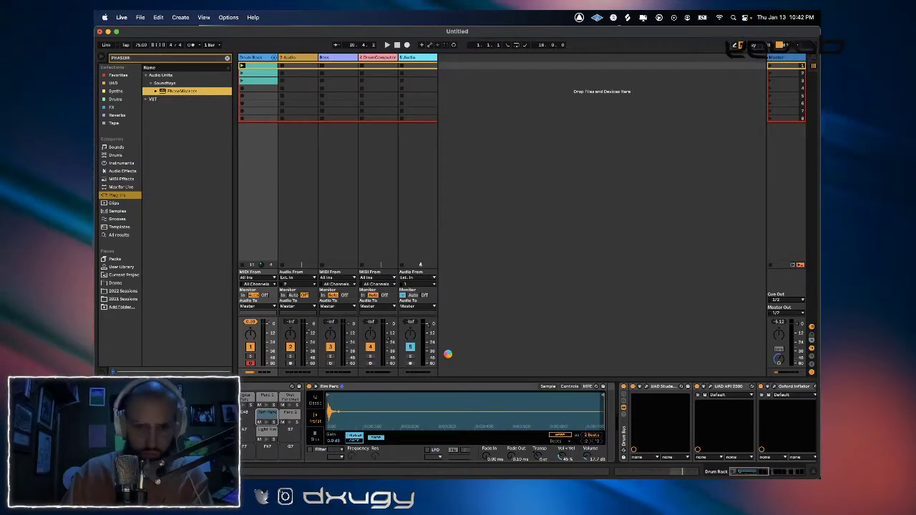
key(Return)
drag(360, 187, 358, 207)
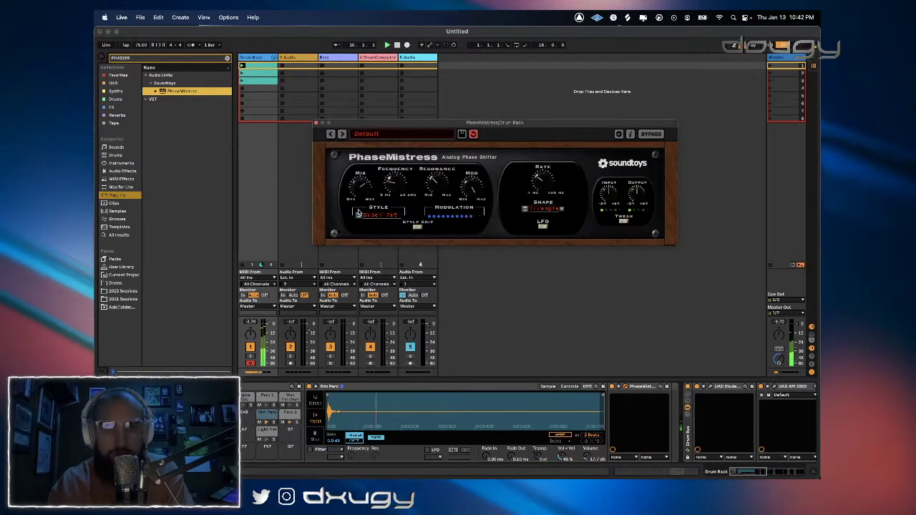
click(344, 134)
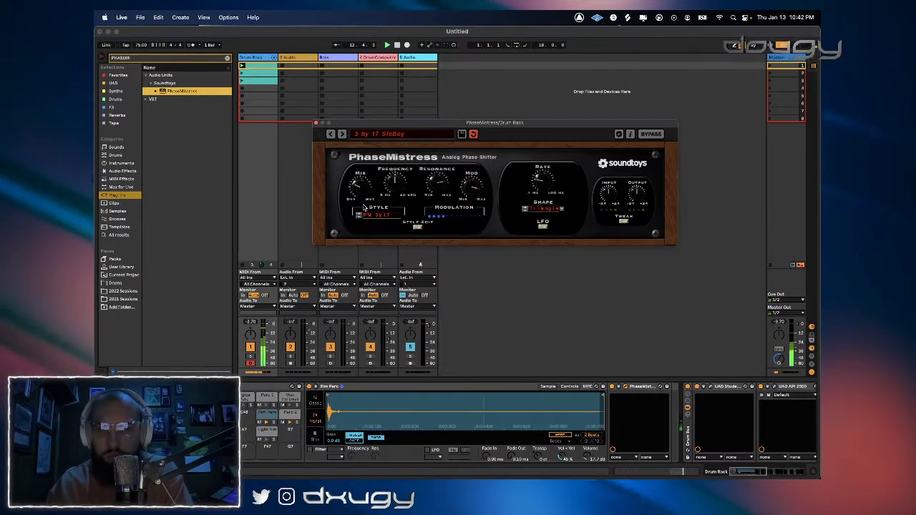
Copy PhaseMistress from the Rim Perc pad to the Light Rim pad and adjust the wet/dry mix.
click(637, 387)
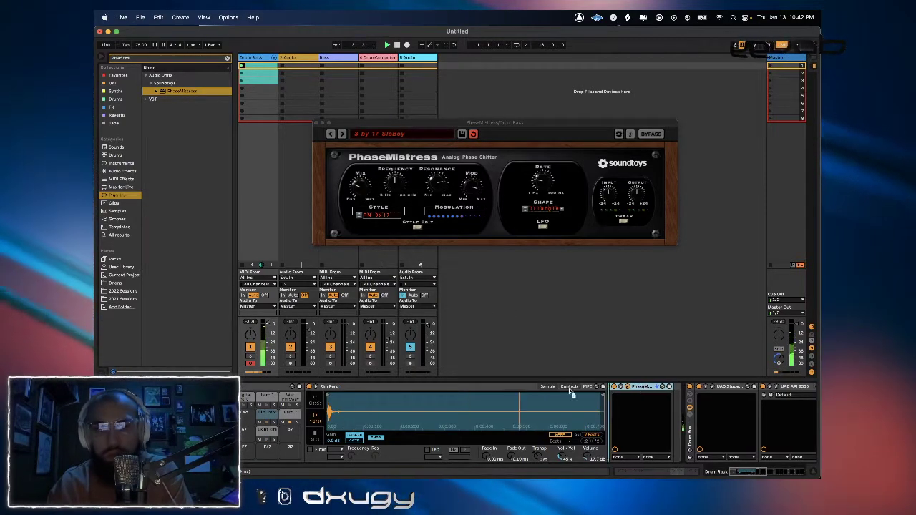
click(262, 433)
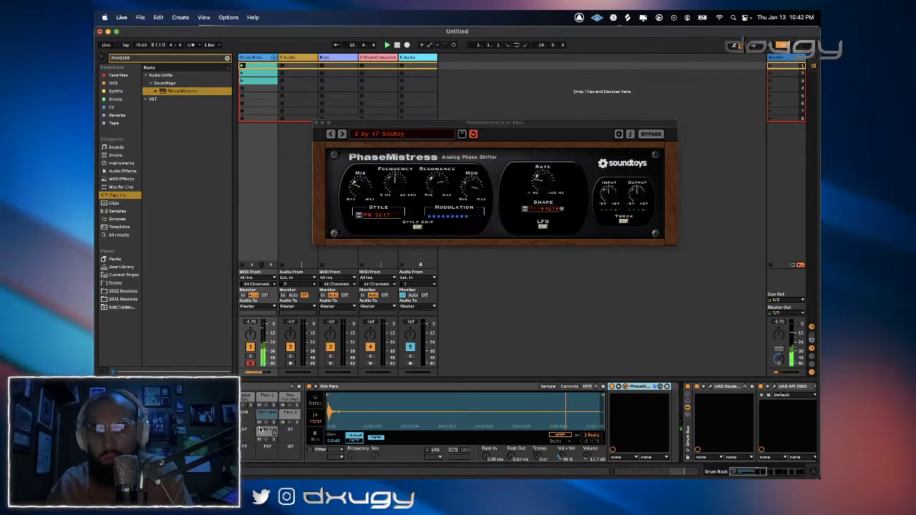
click(330, 199)
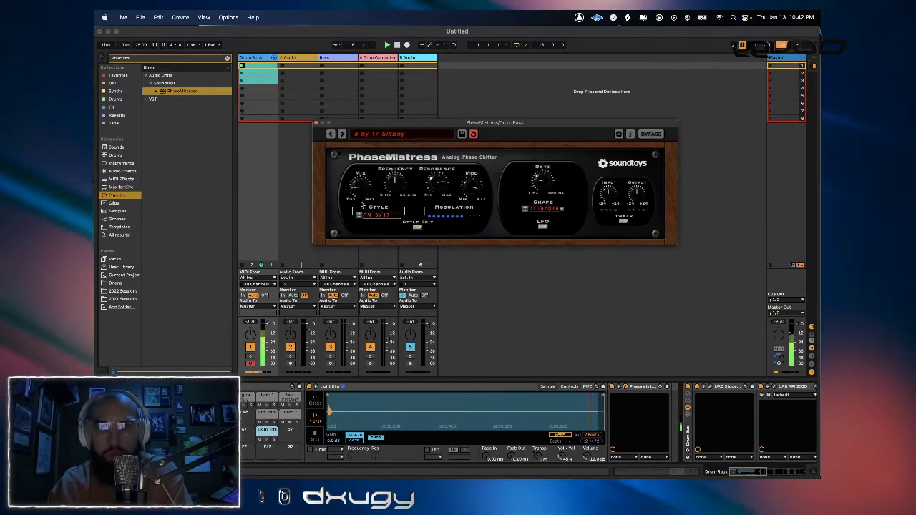
Return to the Rim Perc pad, fine-tune the mix of its PhaseMistress and close the plug-in window.
click(268, 414)
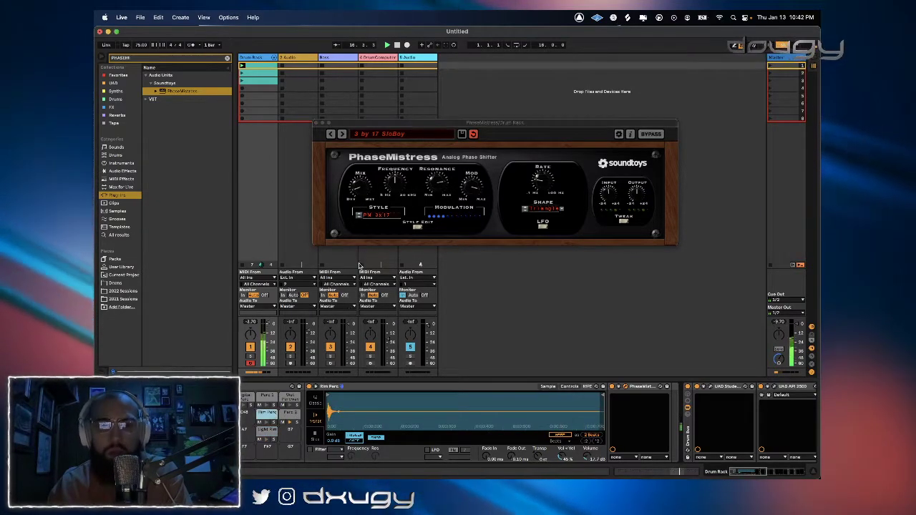
click(626, 389)
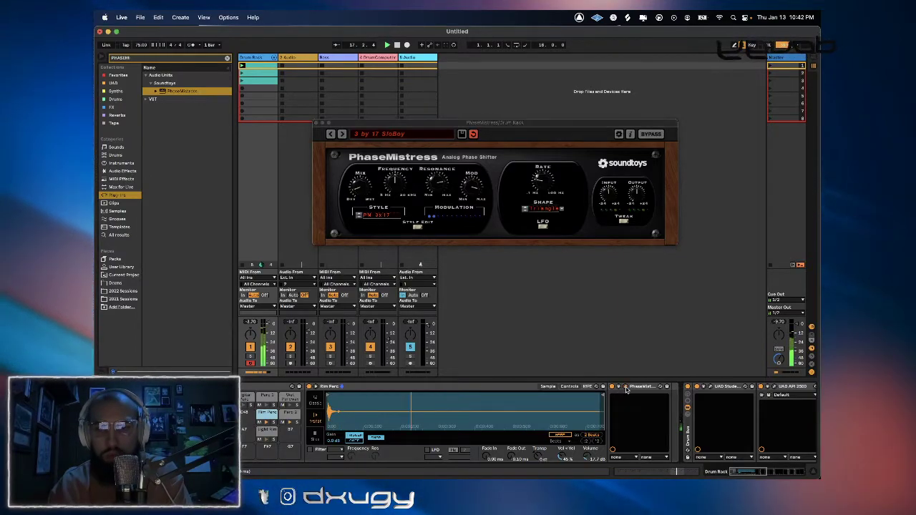
click(366, 203)
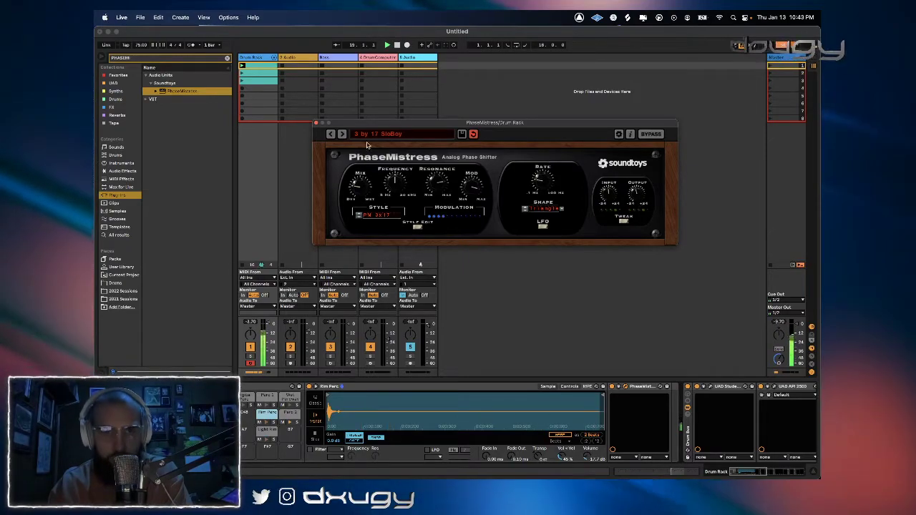
click(316, 123)
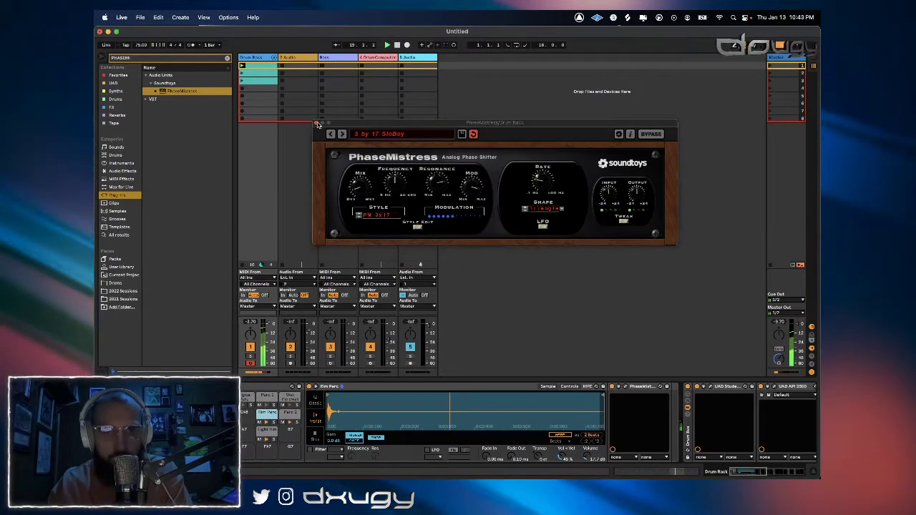
Load Reels from the Tape collection after the Drum Rack, choose the Backing 4th preset and reduce its hiss to 0% and its motor noise.
click(227, 58)
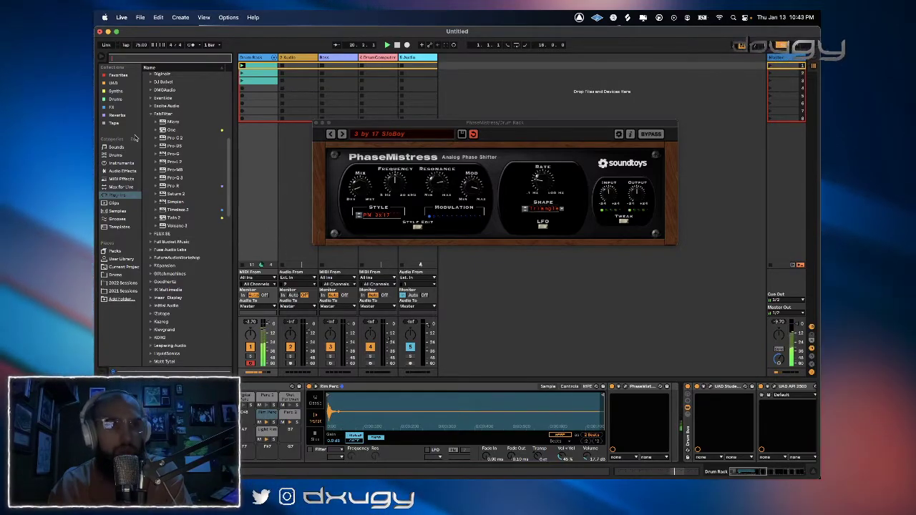
click(140, 123)
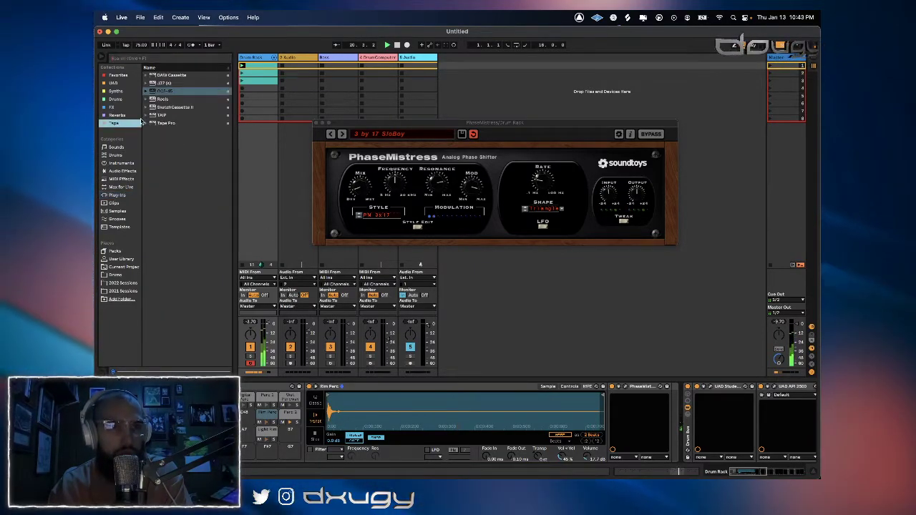
double_click(174, 100)
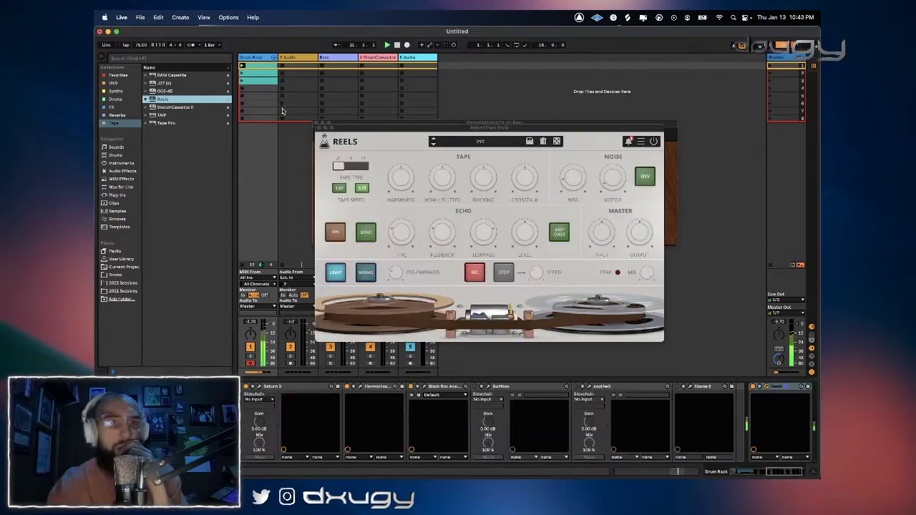
click(432, 145)
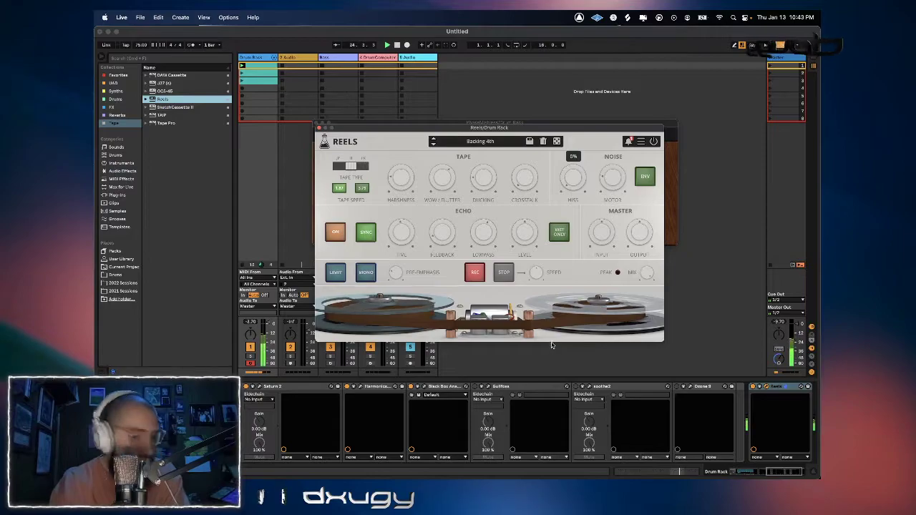
drag(613, 189, 614, 196)
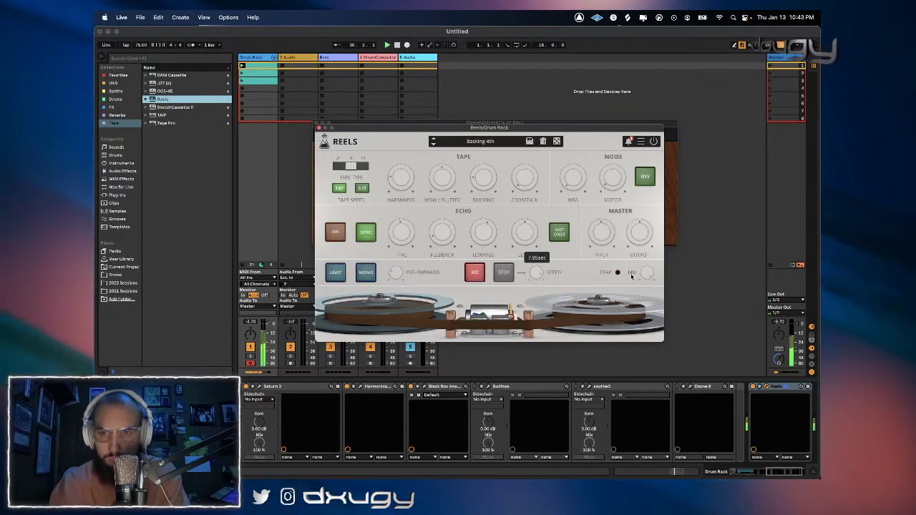
Adjust the Reels mix and set its crosstalk to about -35.5 dB.
drag(649, 284, 634, 345)
drag(645, 292, 647, 255)
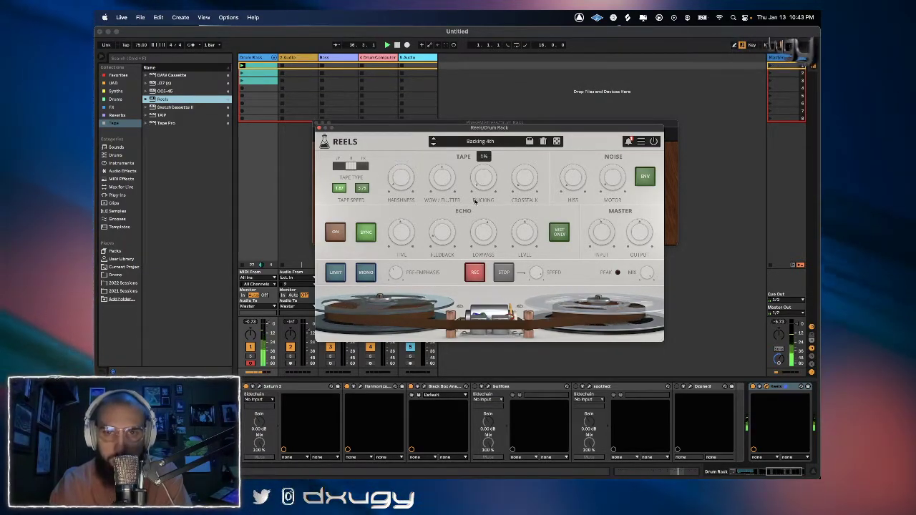
drag(523, 172, 535, 123)
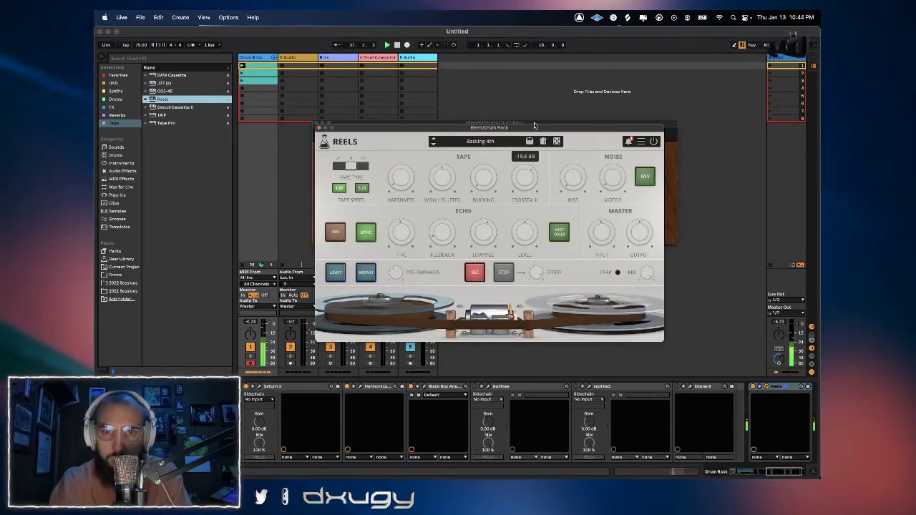
drag(529, 81, 517, 192)
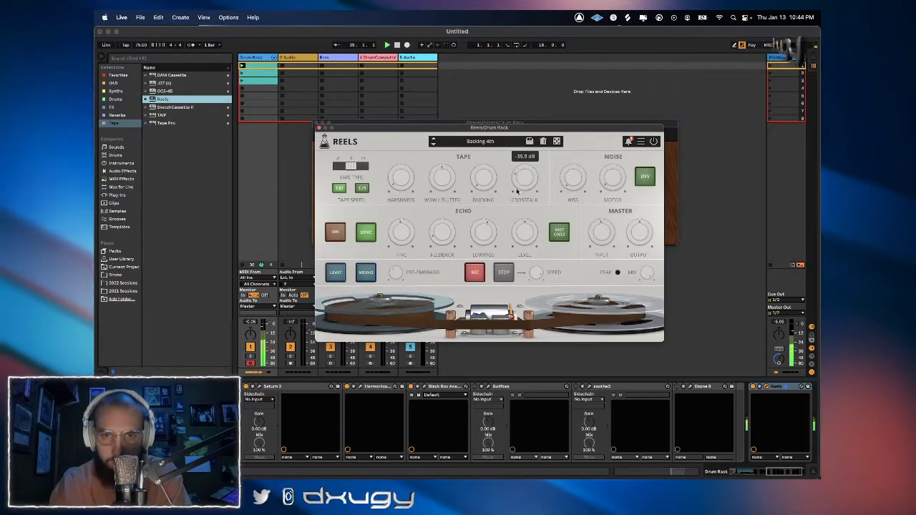
Load SketchCassette II after Reels and step through its Classic Tape presets to Primitive Guitar.
mouse_move(452, 186)
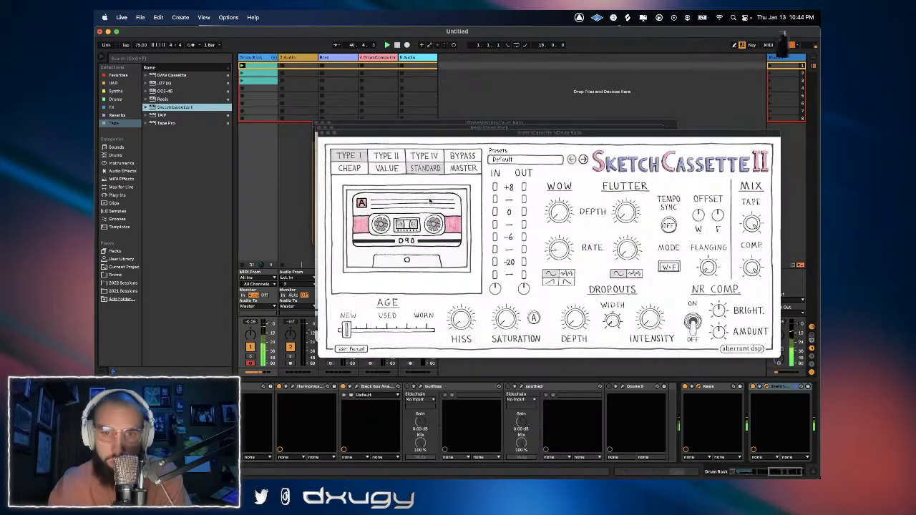
click(582, 160)
click(583, 158)
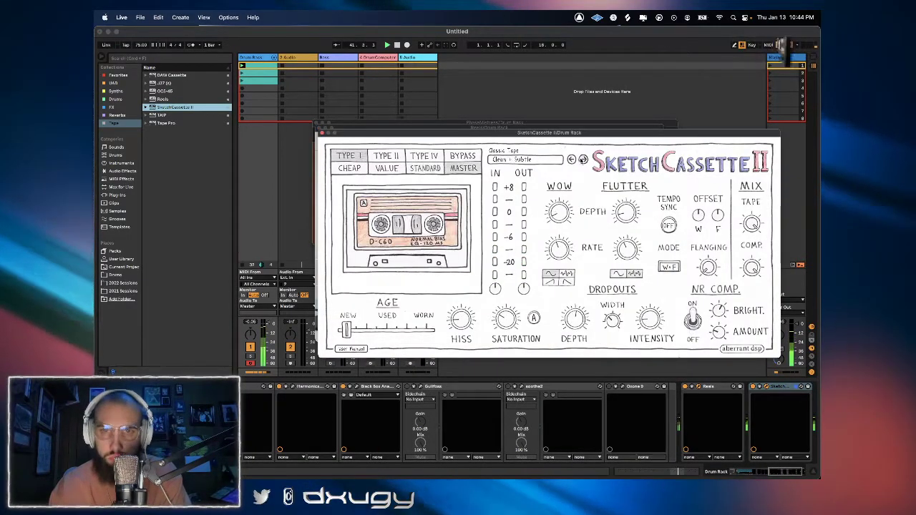
click(583, 159)
click(583, 159)
click(582, 158)
click(582, 159)
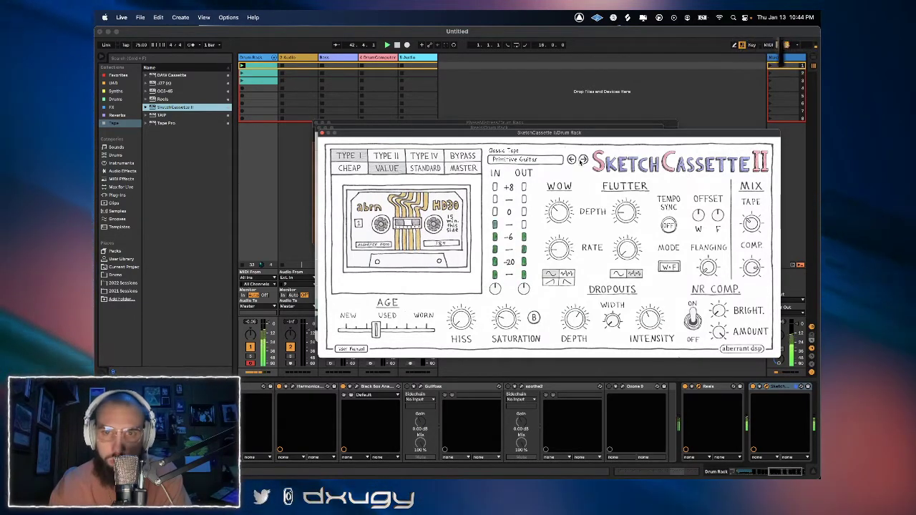
Set SketchCassette II's tape age to New and close the open plug-in windows.
drag(361, 333, 305, 341)
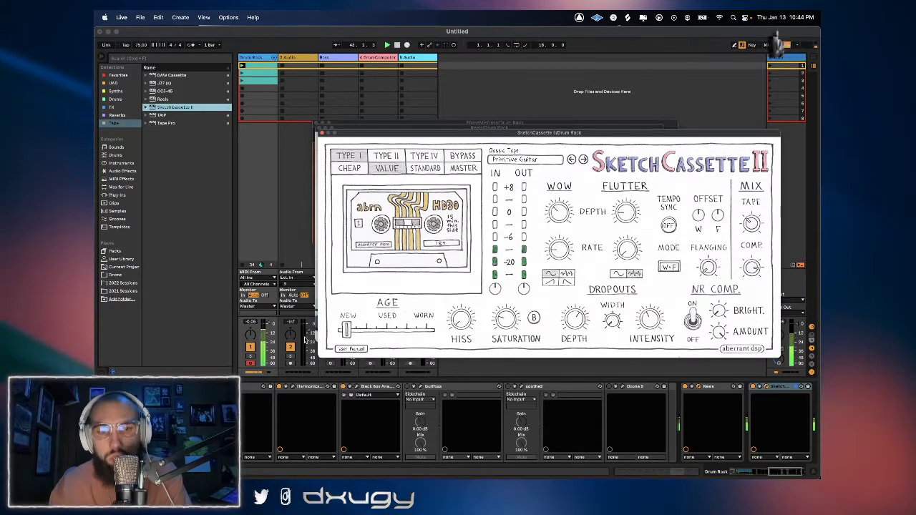
click(322, 133)
click(319, 127)
click(317, 122)
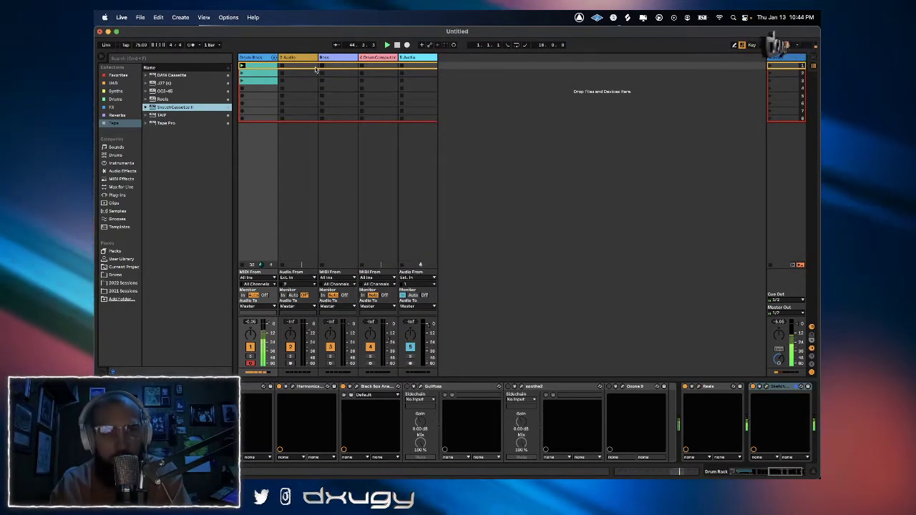
Duplicate the Drum Rack track and rename the copy Percs.
click(259, 57)
key(super+d)
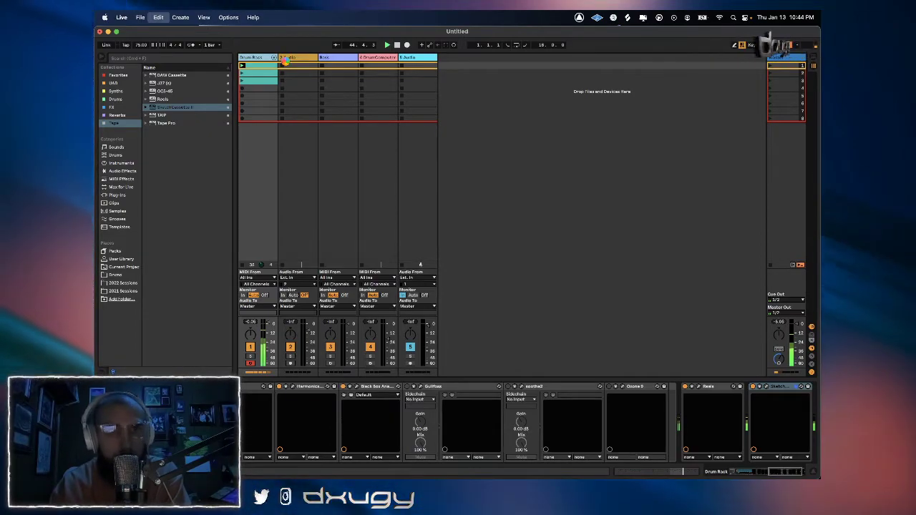
key(super+d)
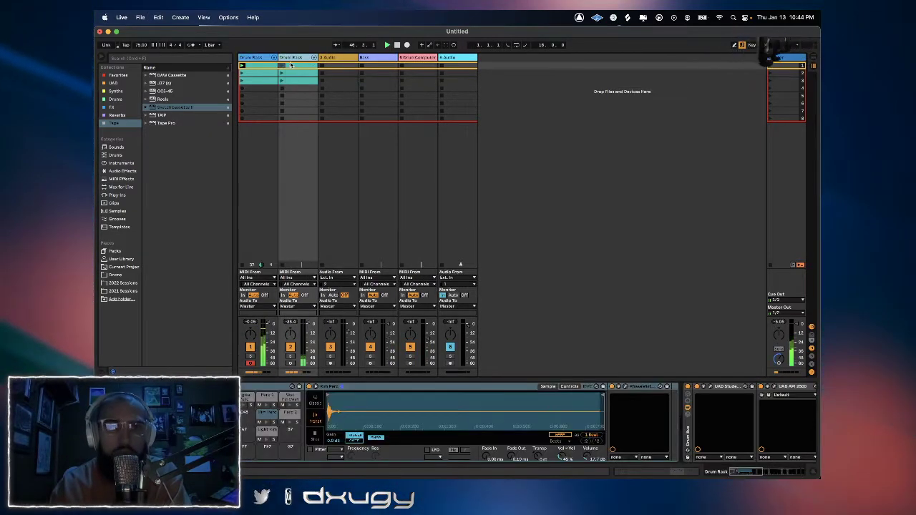
click(292, 60)
text(pERC)
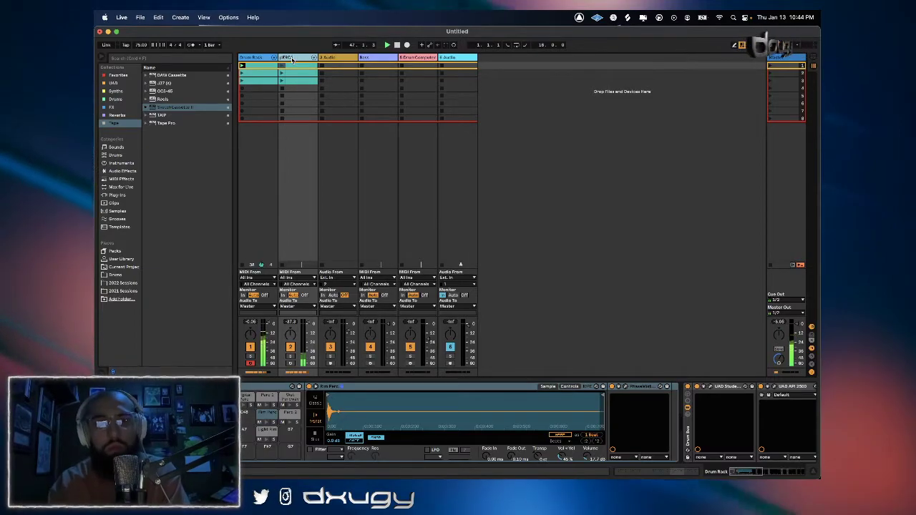
text(S)
key(Return)
key(super+r)
text(Pe)
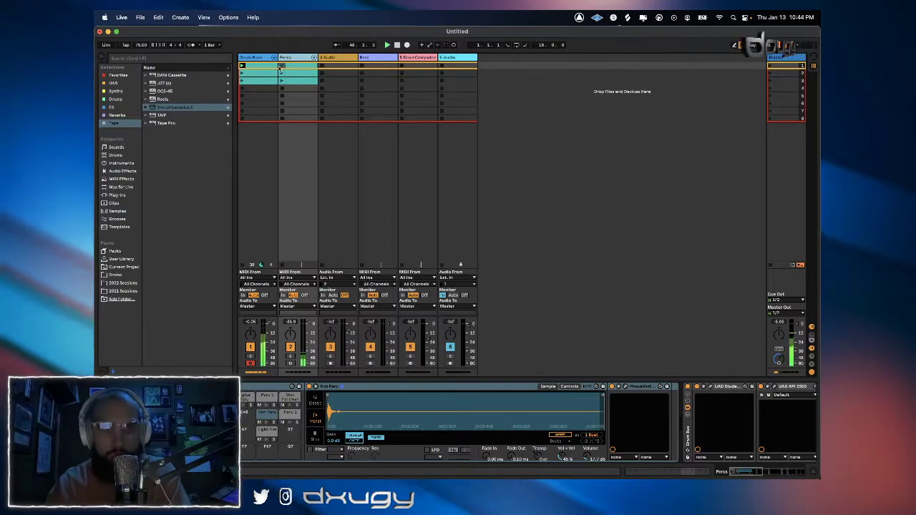
Delete the Kick 2 sample from the original Drum Rack track.
click(266, 61)
scroll(309, 394, left, 10)
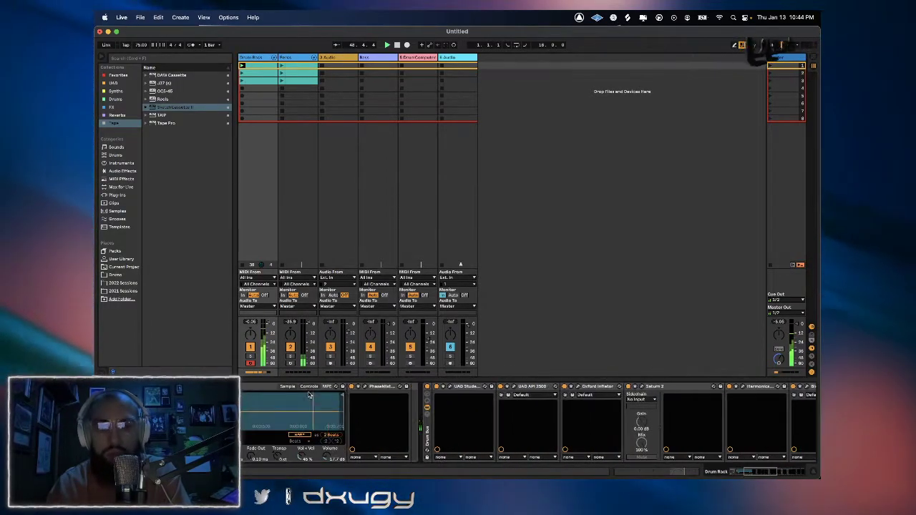
click(268, 430)
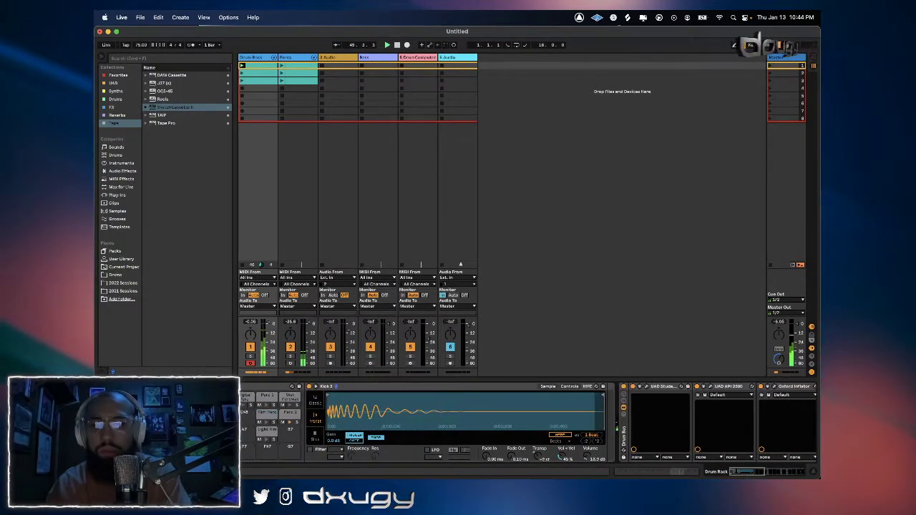
key(Delete)
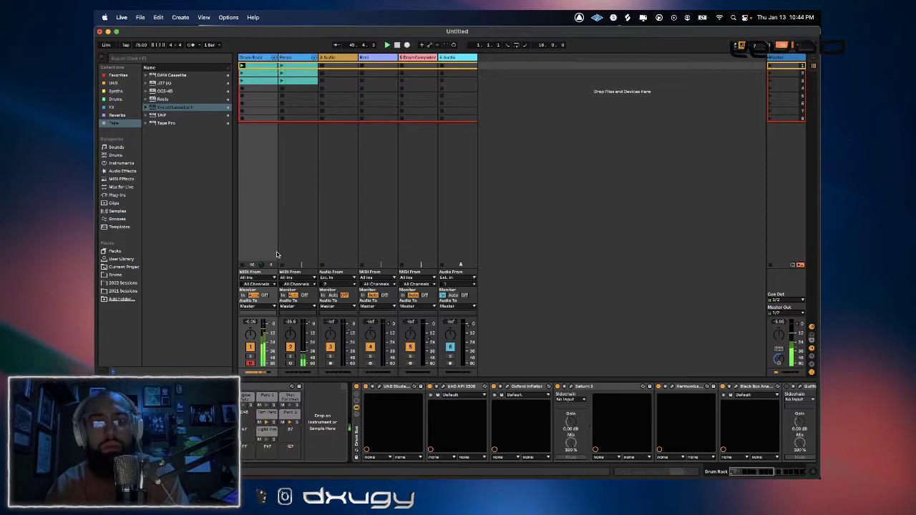
Remove SketchCassette II and Reels from the end of the Percs track's device chain.
click(286, 58)
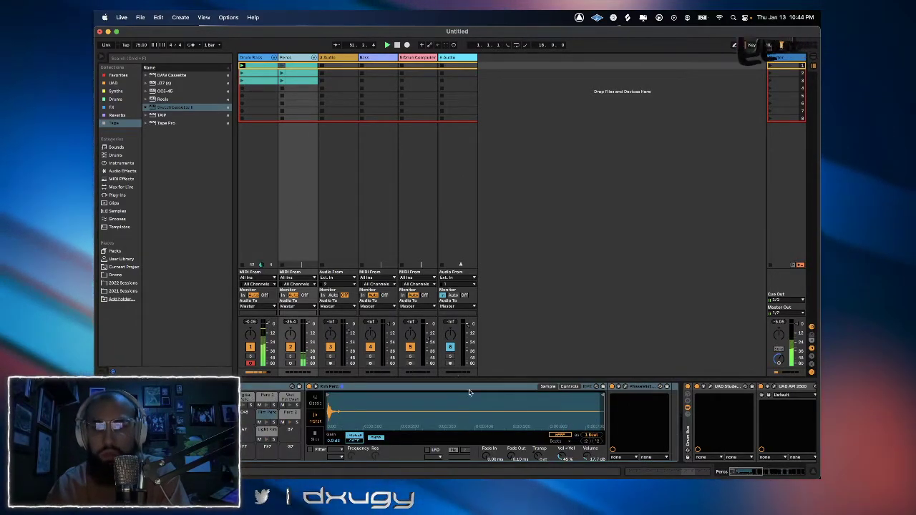
scroll(501, 407, right, 10)
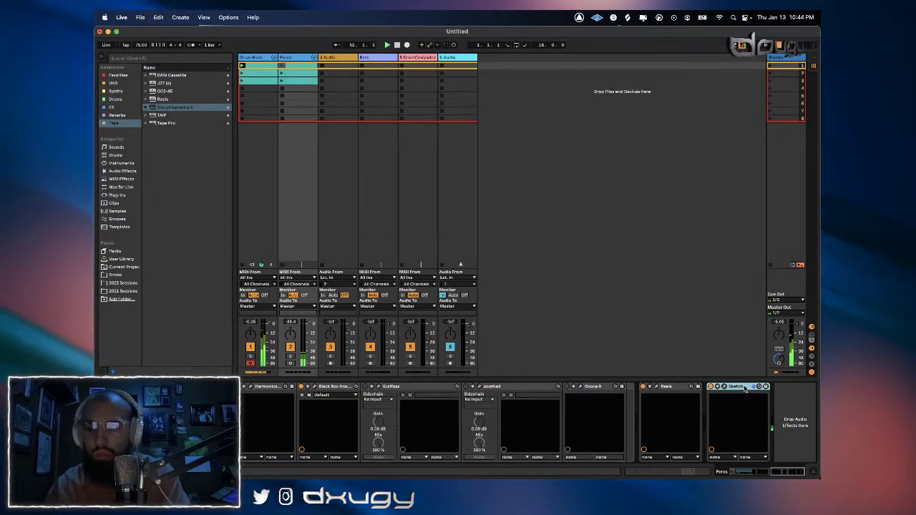
key(BackSpace)
key(BackSpace)
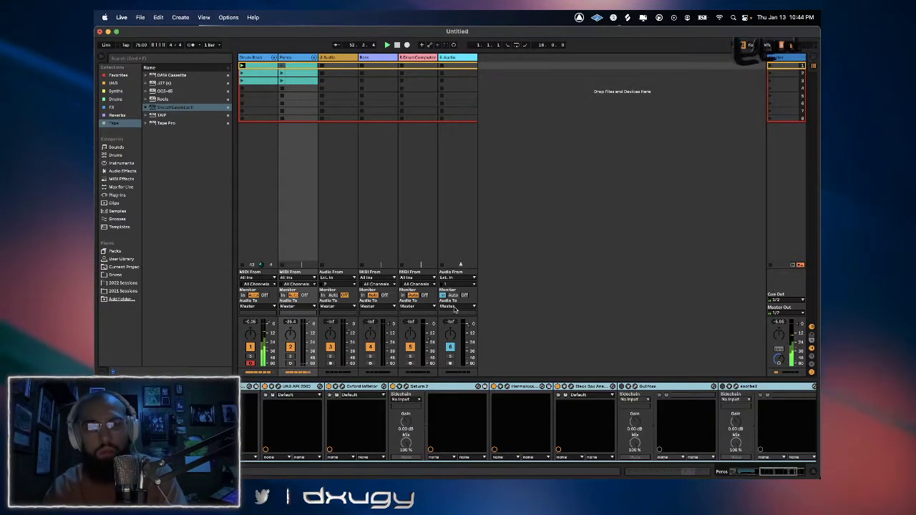
scroll(379, 429, left, 8)
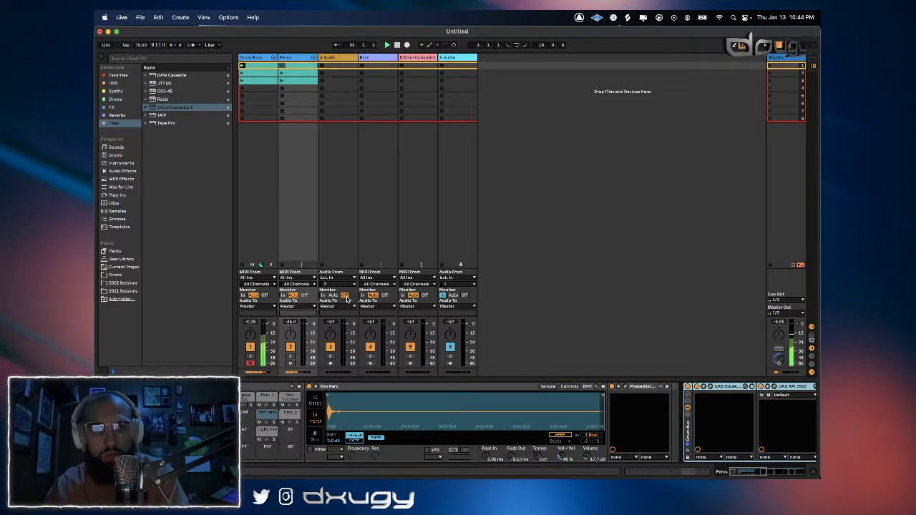
Launch the first Percs clip and delete the Drum Bus effect rack from the Percs track.
double_click(285, 66)
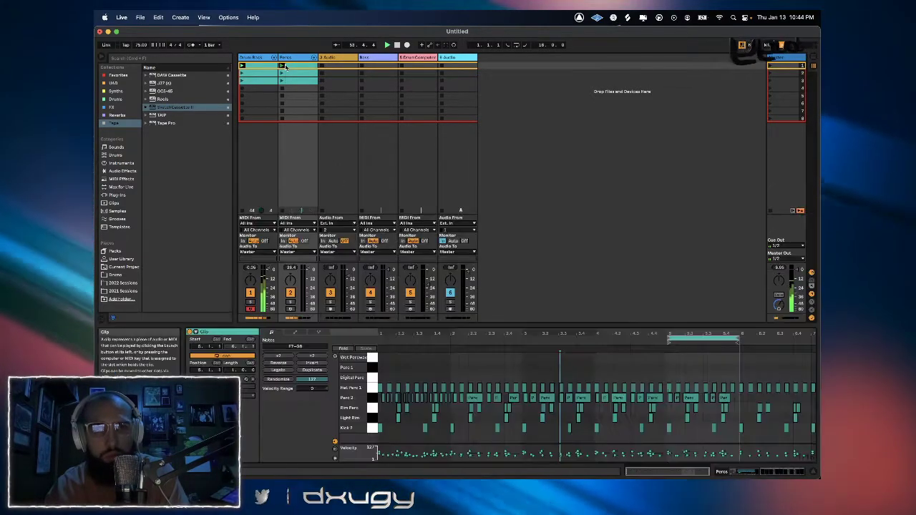
click(750, 470)
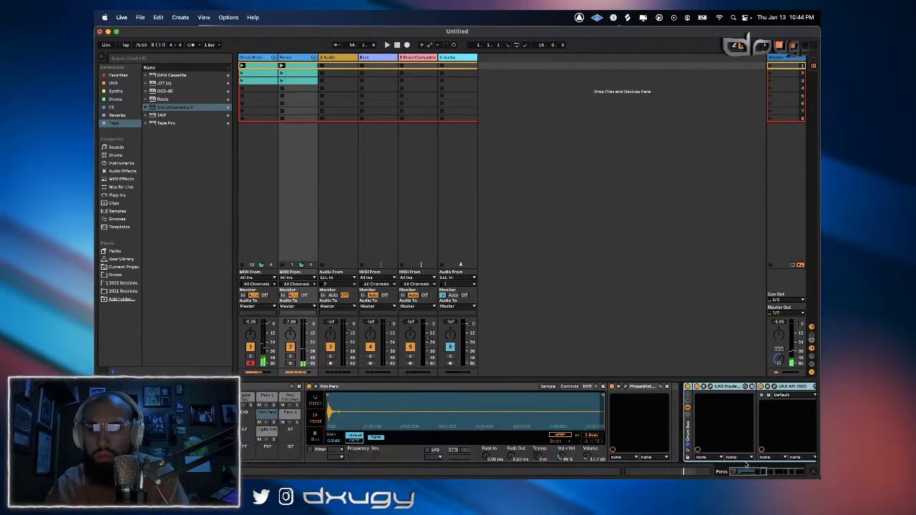
scroll(720, 429, right, 4)
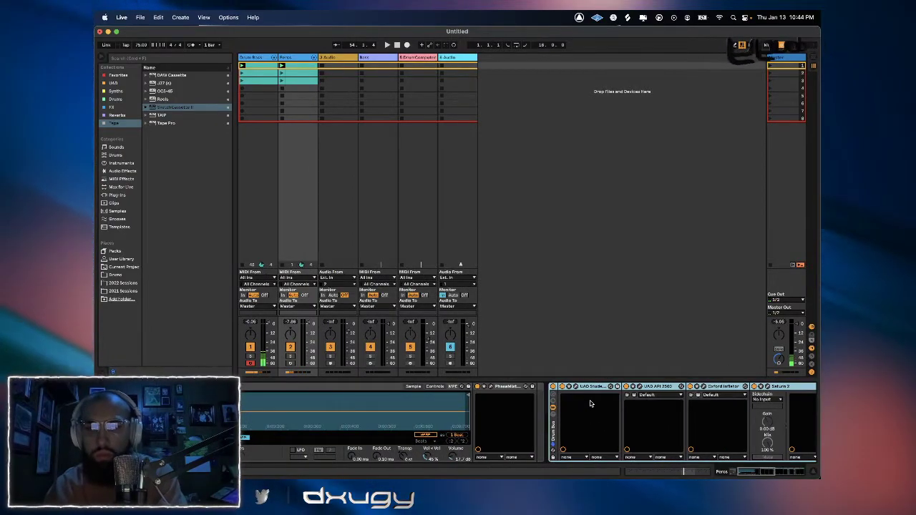
scroll(591, 403, left, 4)
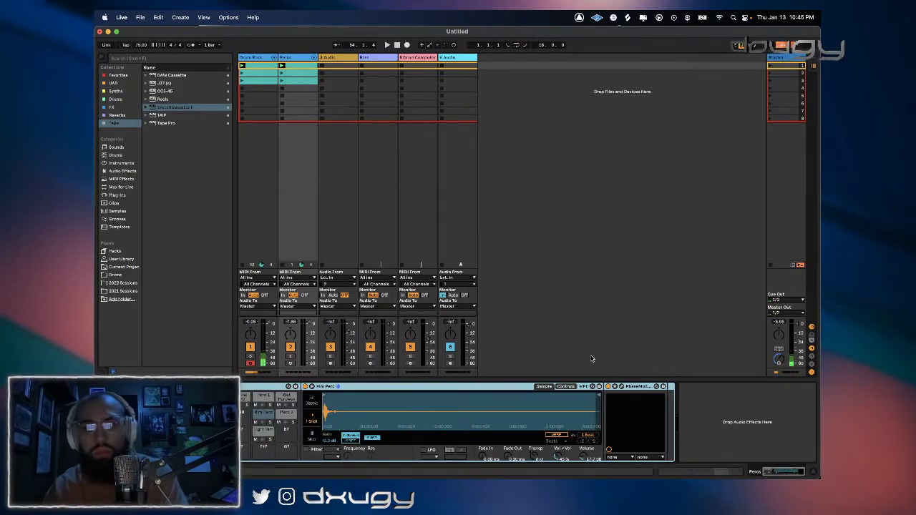
Audition SketchCassette II on the Drum Rack track, solo that track and close the plug-in window.
click(254, 57)
scroll(717, 392, right, 2)
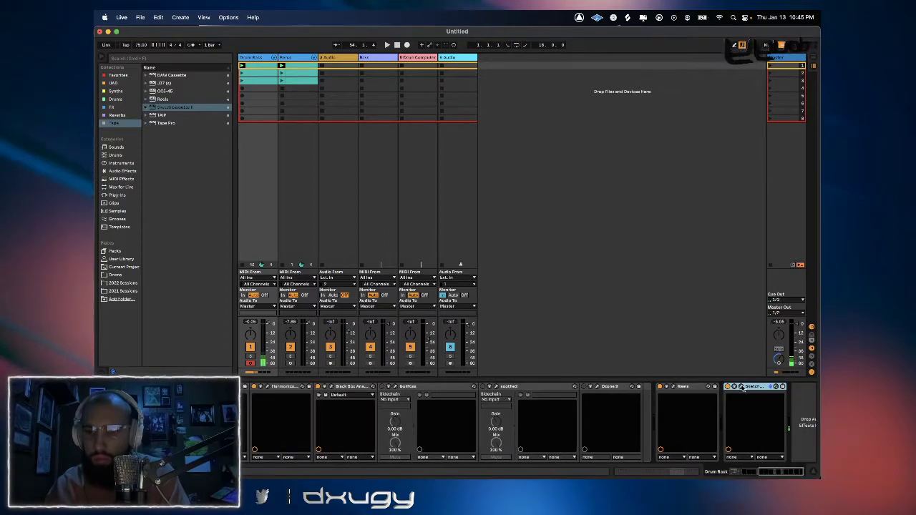
click(741, 386)
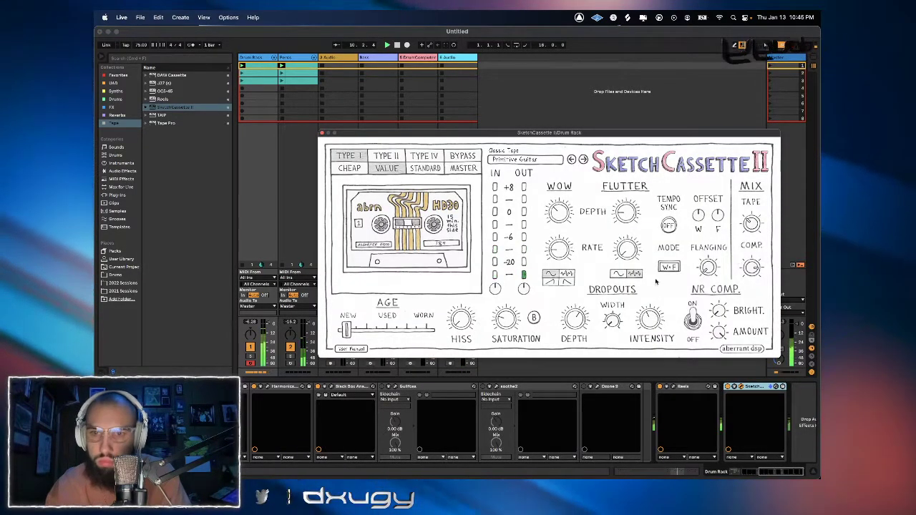
click(572, 402)
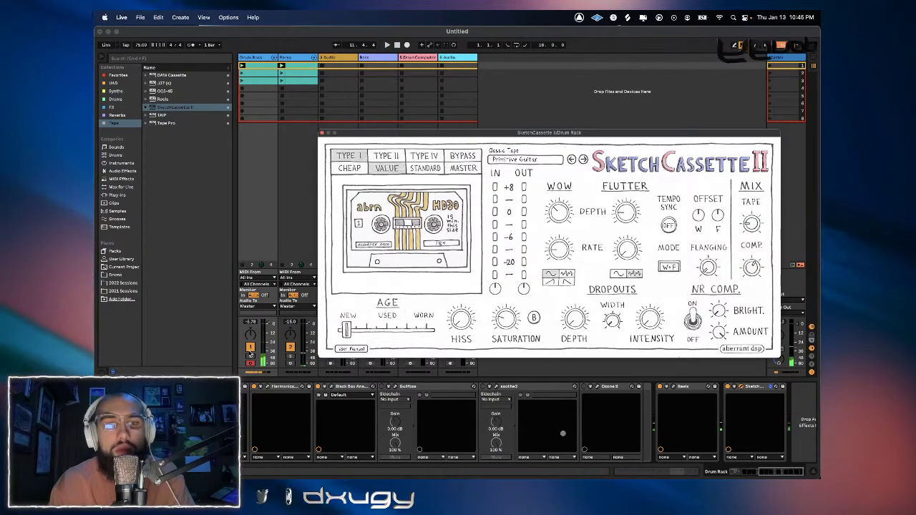
click(309, 134)
click(322, 133)
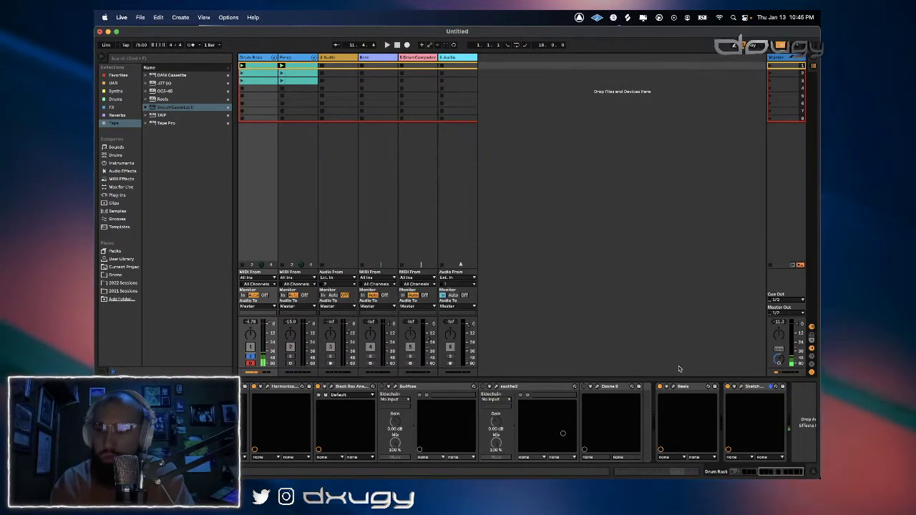
Reopen SketchCassette II, turn its hiss off and switch the cassette to Type I Cheap.
click(734, 387)
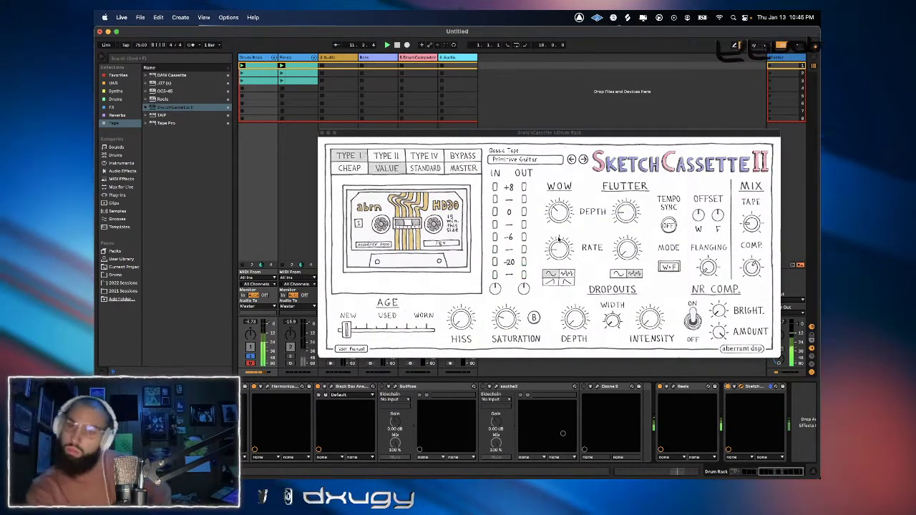
drag(454, 316, 463, 340)
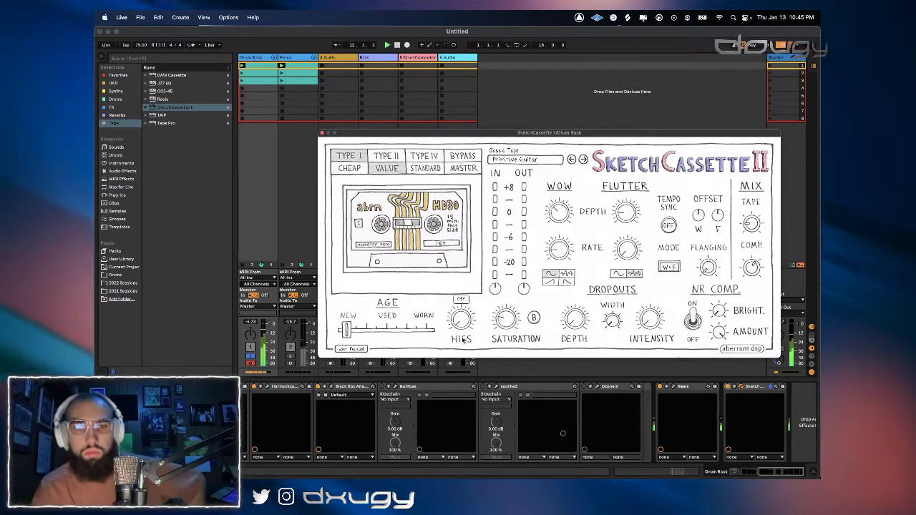
click(386, 156)
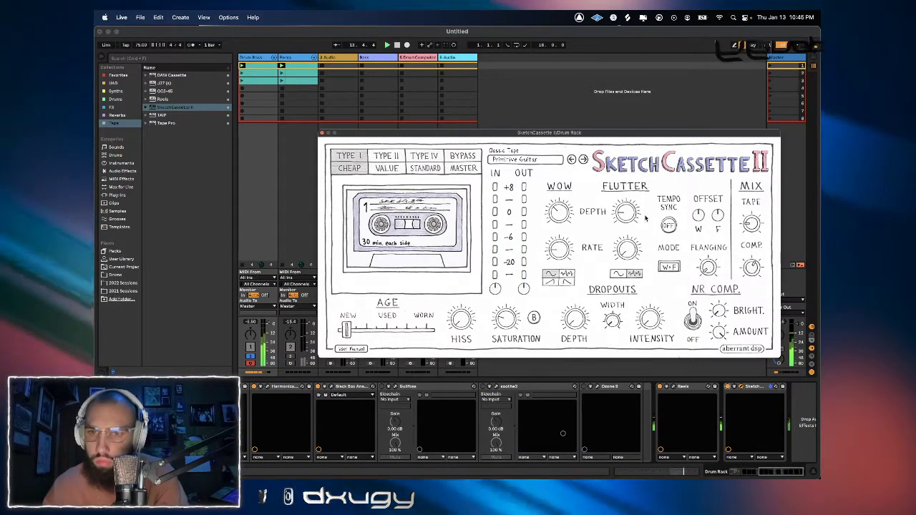
Adjust SketchCassette II's tape mix while checking the Reels settings, and close both plug-in windows.
drag(759, 168, 757, 219)
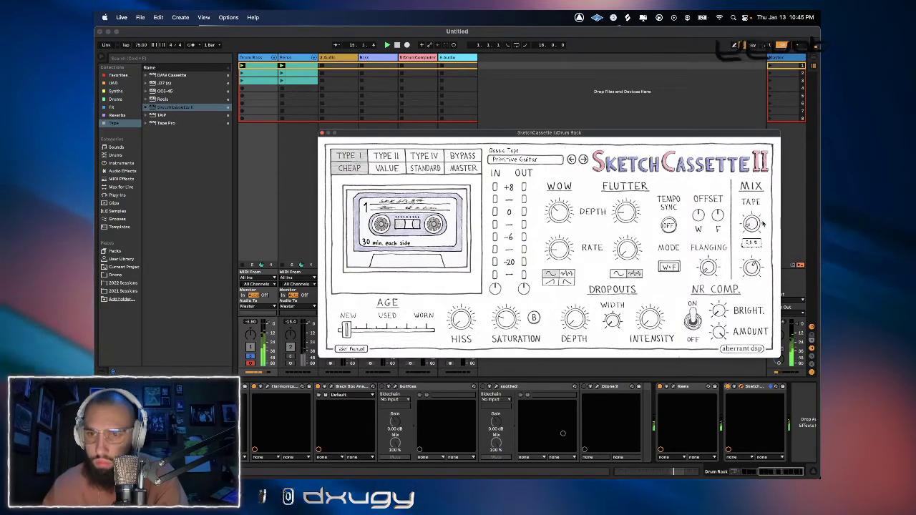
click(665, 386)
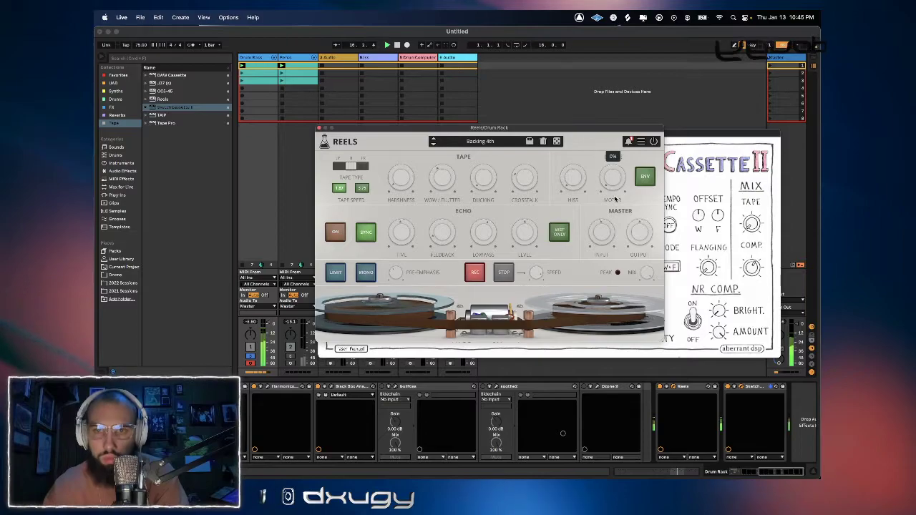
click(774, 193)
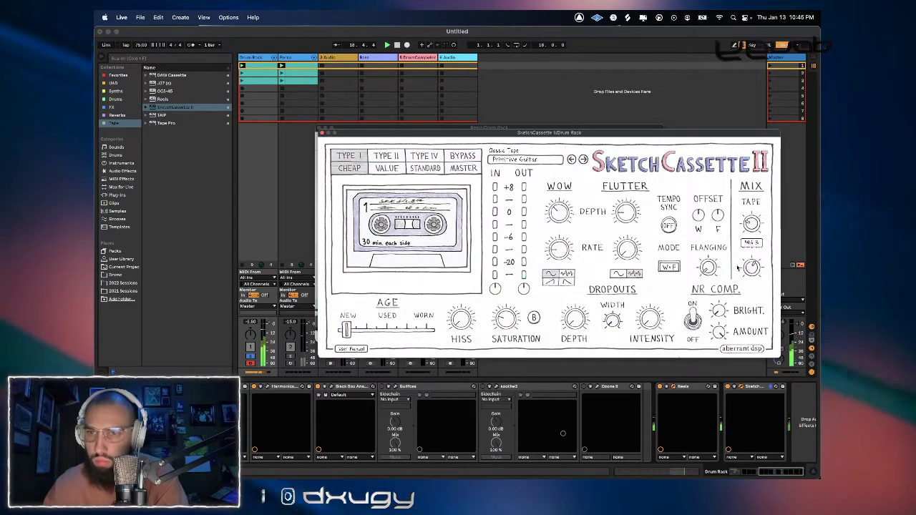
click(321, 133)
click(322, 130)
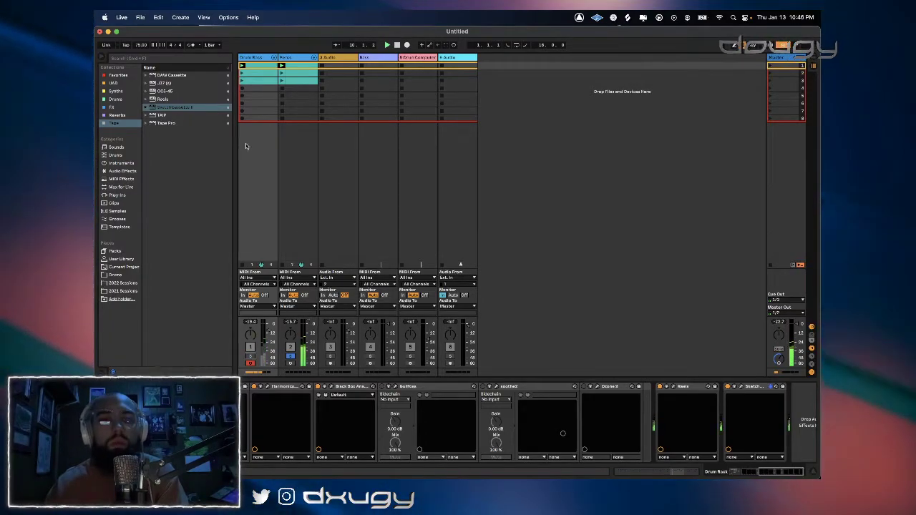
Audition the Percs and Drum Rack tracks separately and delete all notes except the Kick 2 row from the first Percs clip.
click(288, 58)
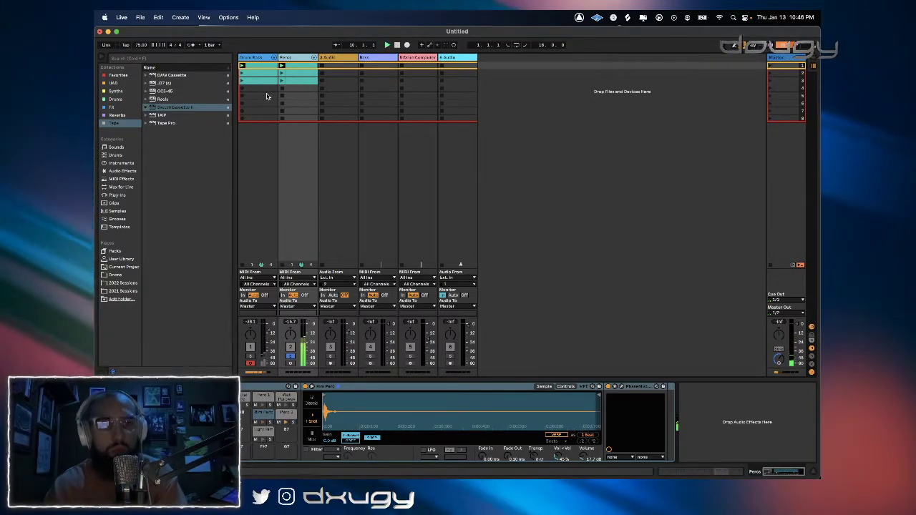
click(263, 58)
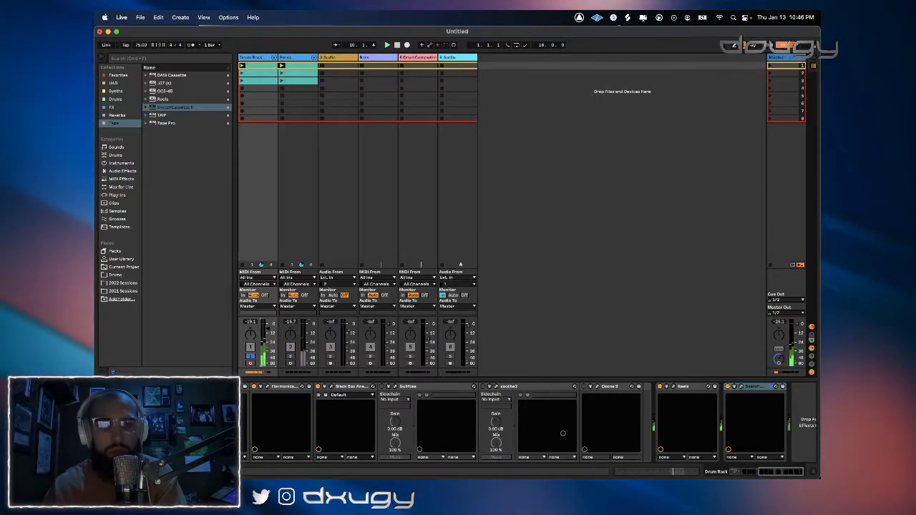
click(292, 59)
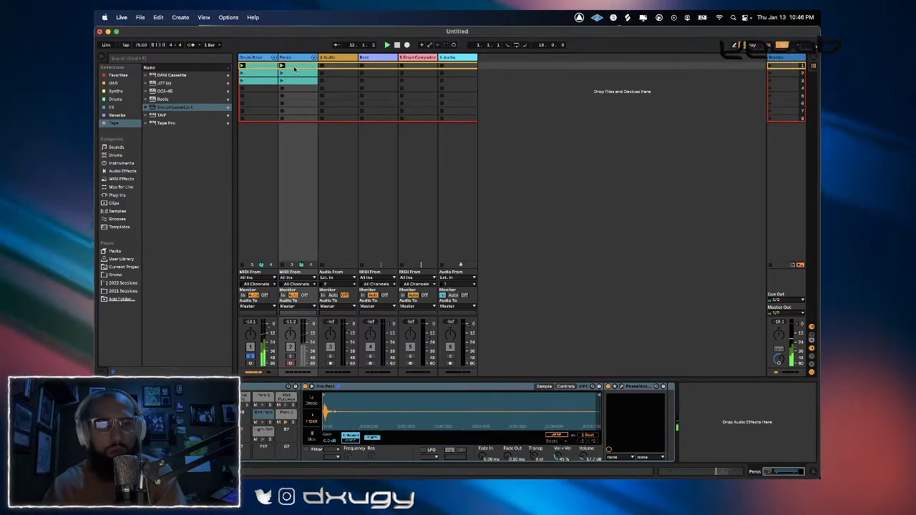
key(shift+Tab)
click(371, 388)
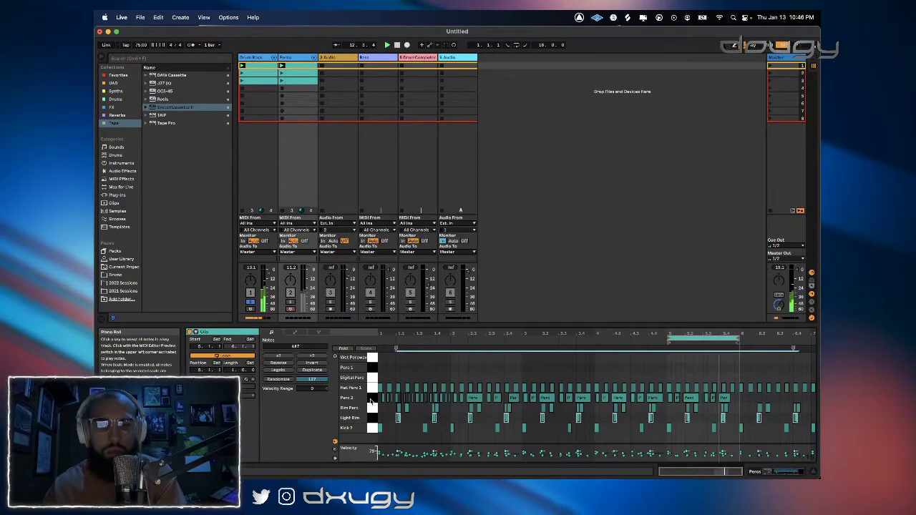
shift+click(372, 397)
shift+click(371, 408)
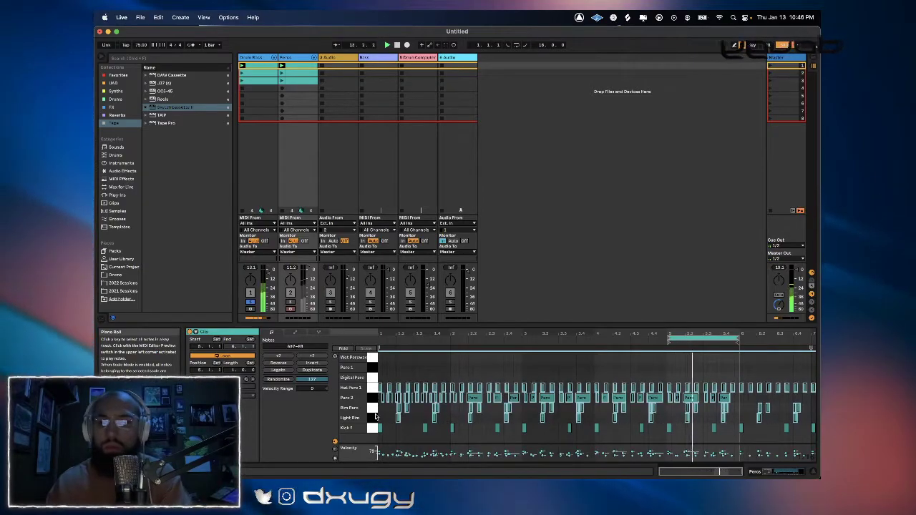
key(Delete)
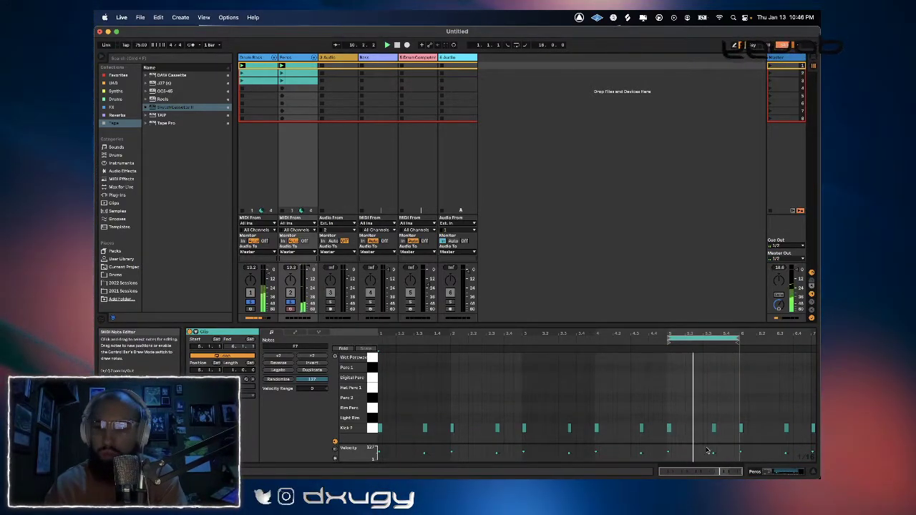
key(shift+Tab)
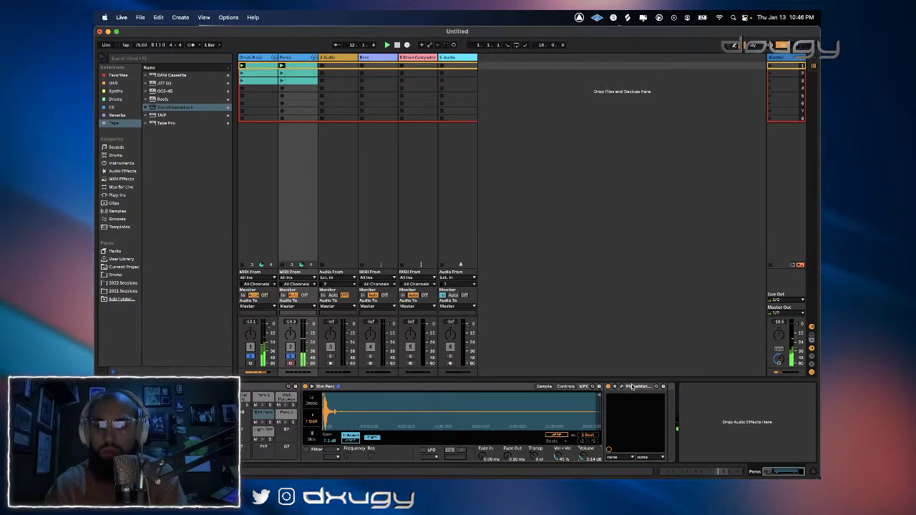
Select Kick 2 in the Percs drum rack and raise its sample volume to about 7.4 dB.
click(249, 445)
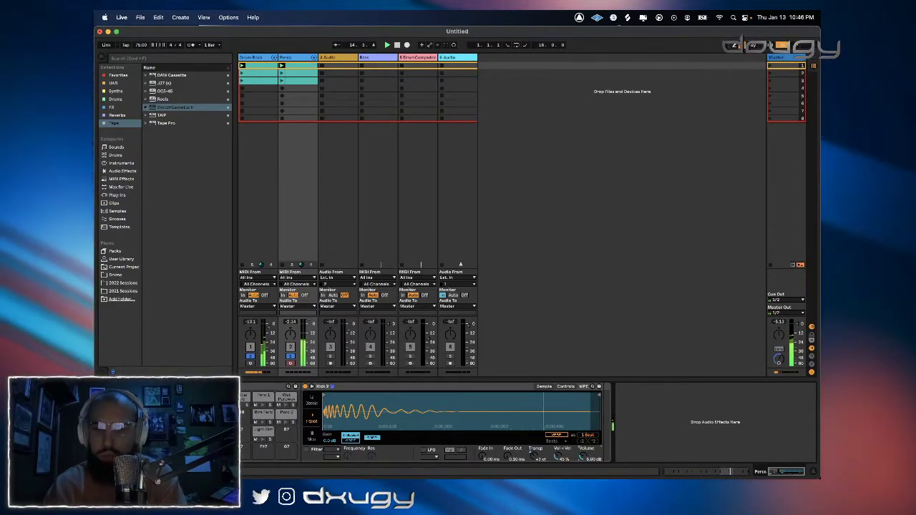
drag(583, 456, 583, 452)
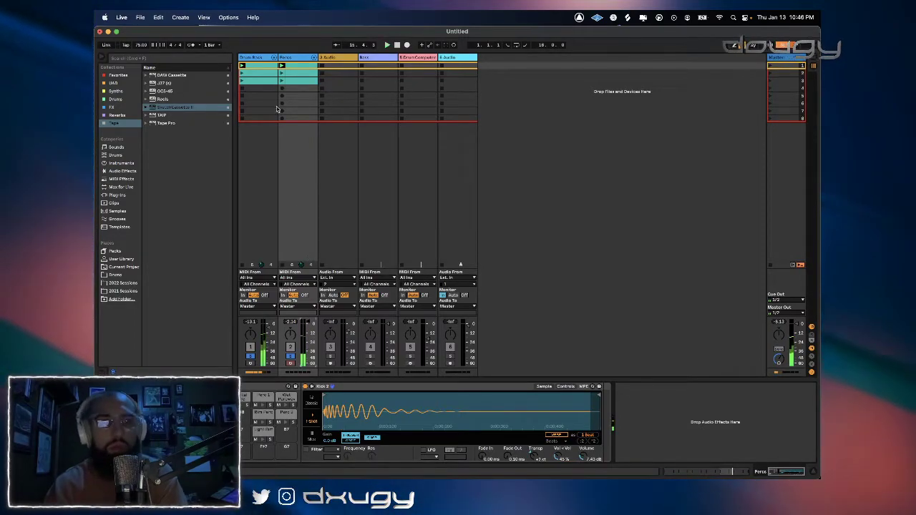
Select Reels and SketchCassette II together on the Drum Rack track and audition it alongside Percs.
click(259, 58)
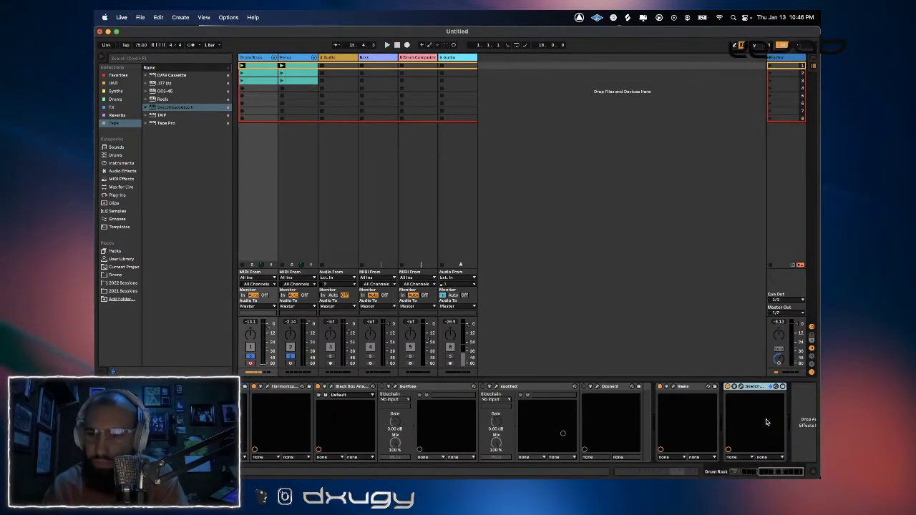
scroll(767, 421, right, 3)
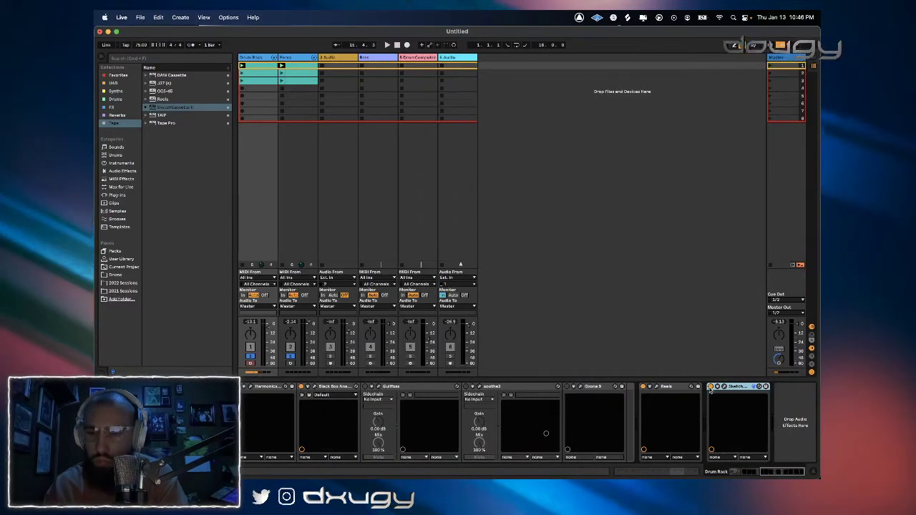
click(679, 386)
shift+click(731, 387)
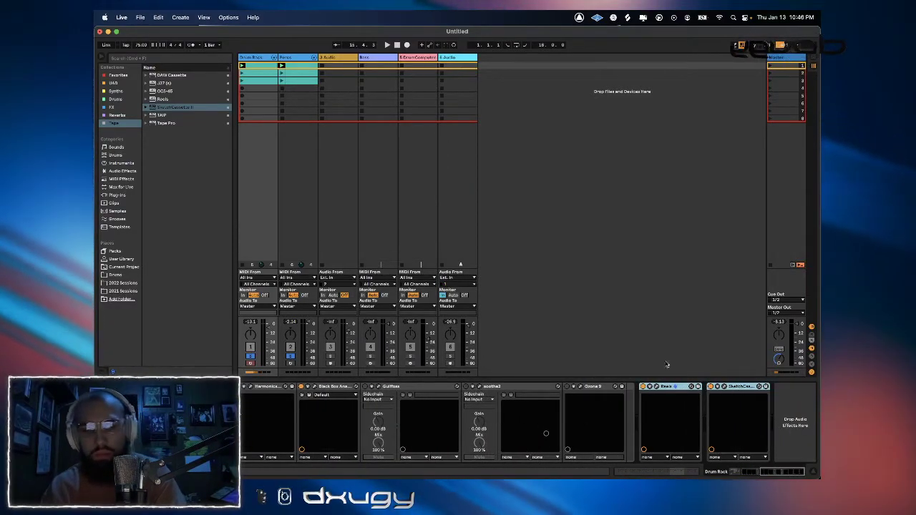
key(Left)
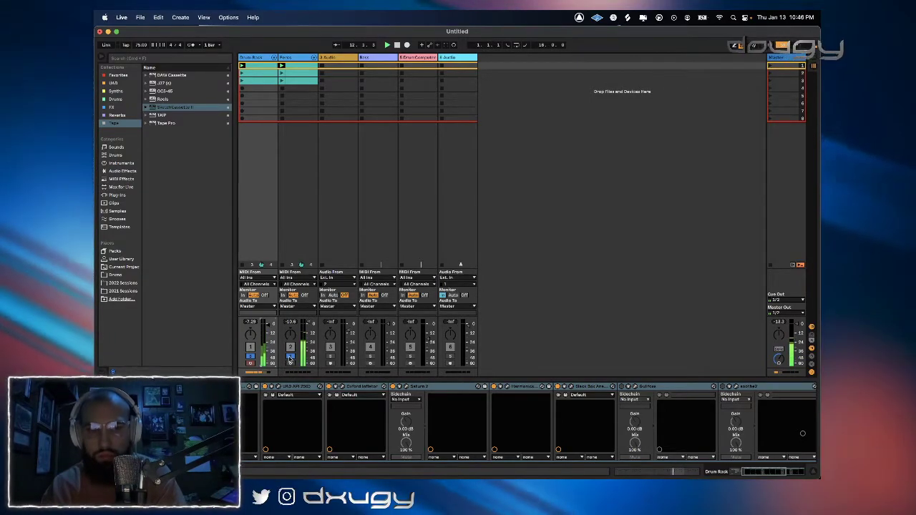
Undo the recent device edits, the Percs track's renaming and its duplication, leaving only the original Drum Rack track.
key(super+z)
key(super+z)
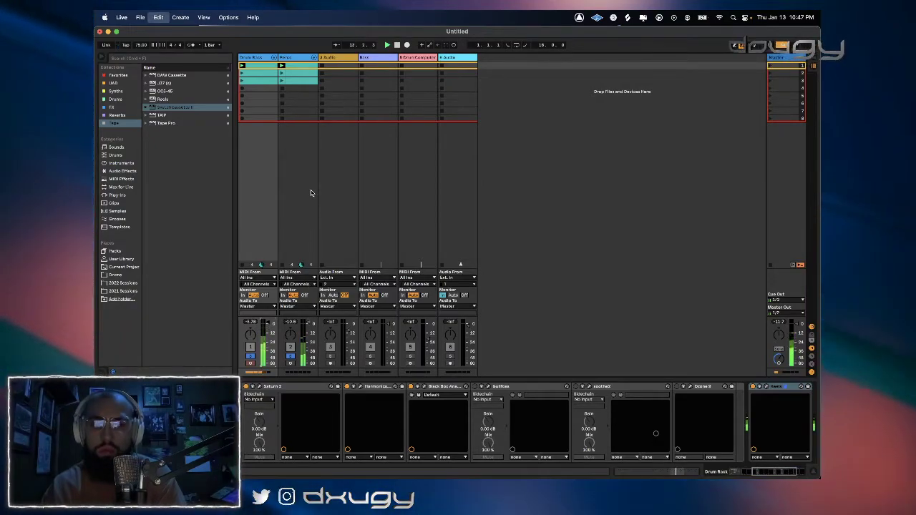
click(304, 126)
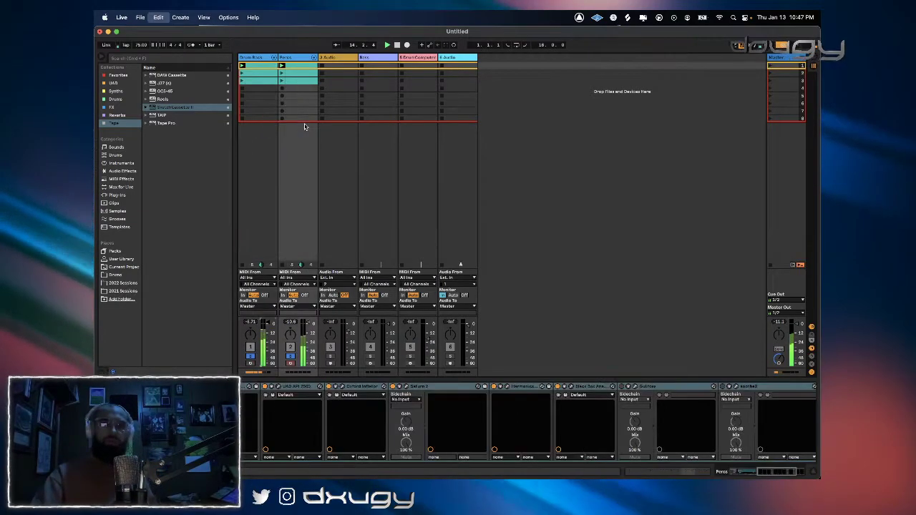
key(super+z)
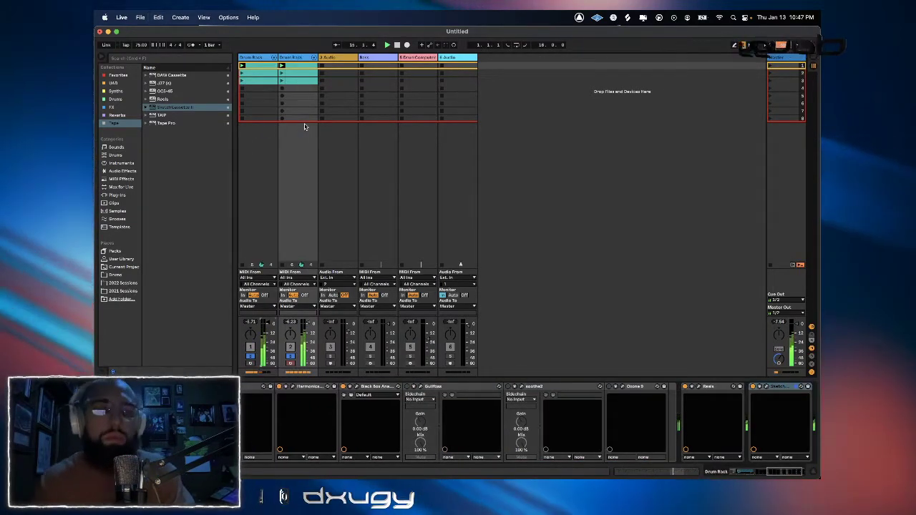
key(super+z)
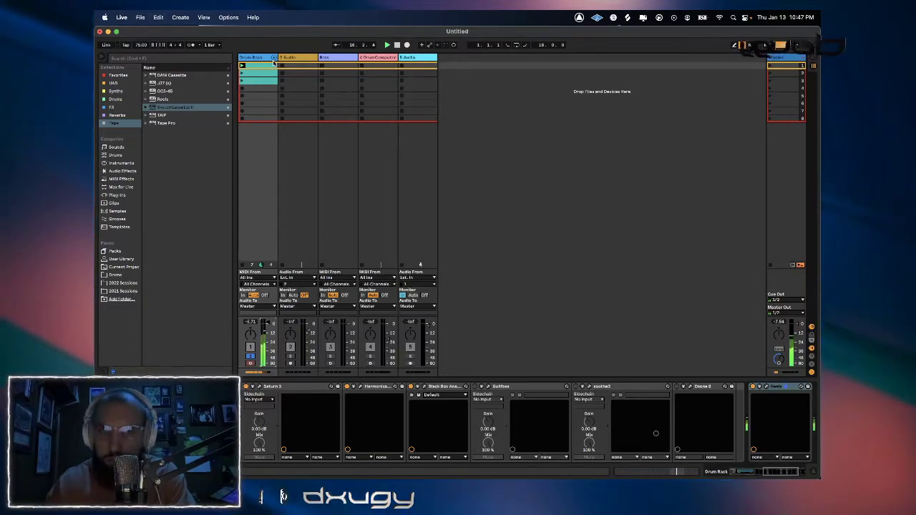
Add the J37 tape plug-in at the end of the Drum Rack track's effects chain and close its window.
scroll(668, 389, right, 3)
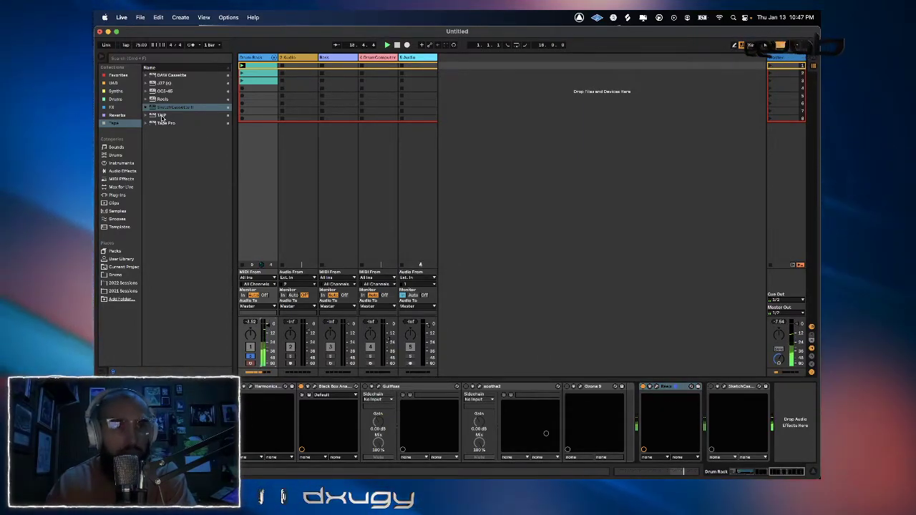
double_click(177, 83)
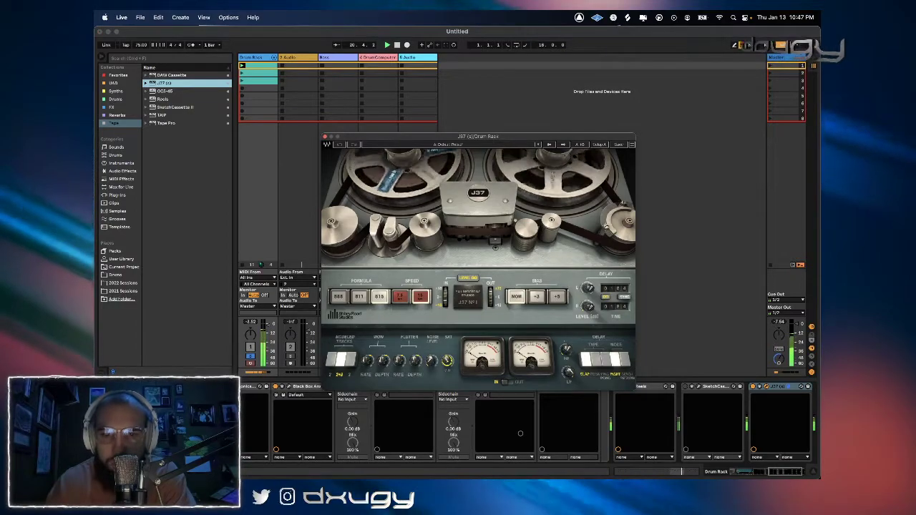
click(324, 137)
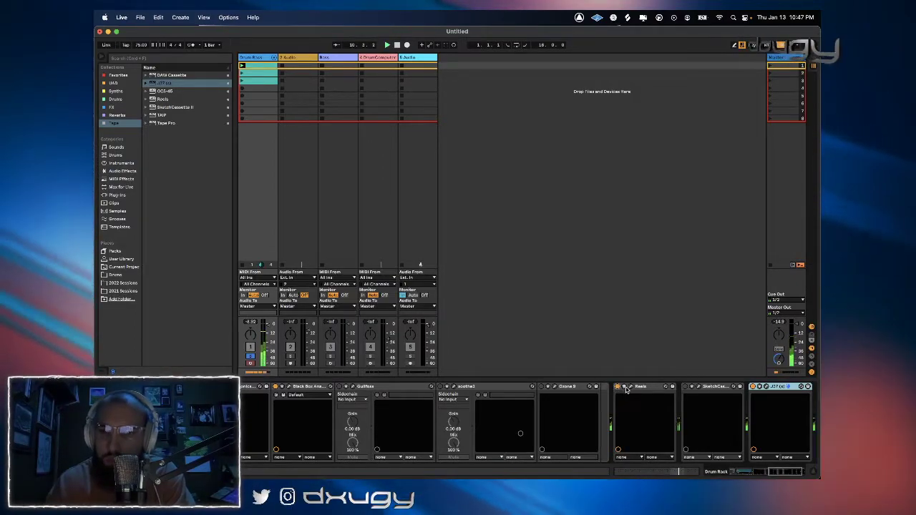
Adjust the master input, output and mix in Reels on the Drum Rack track and close the plug-in window.
click(630, 387)
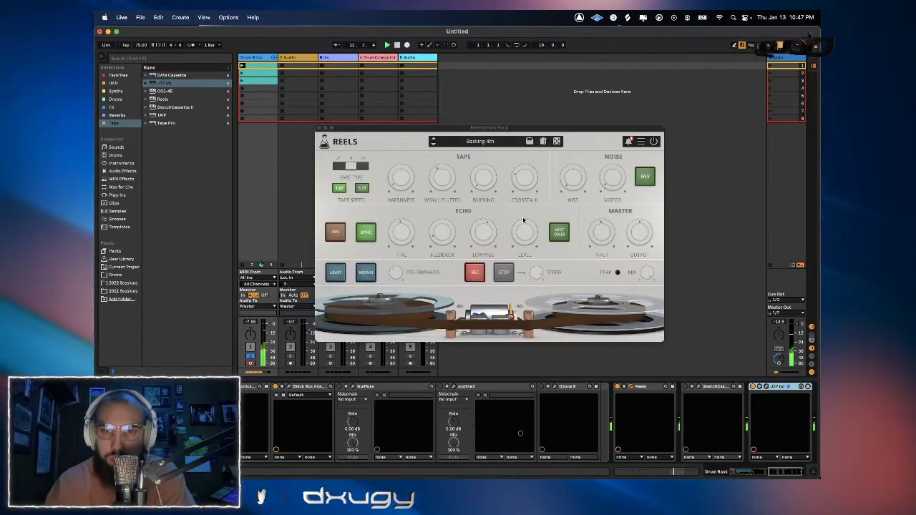
click(639, 237)
drag(641, 230, 605, 254)
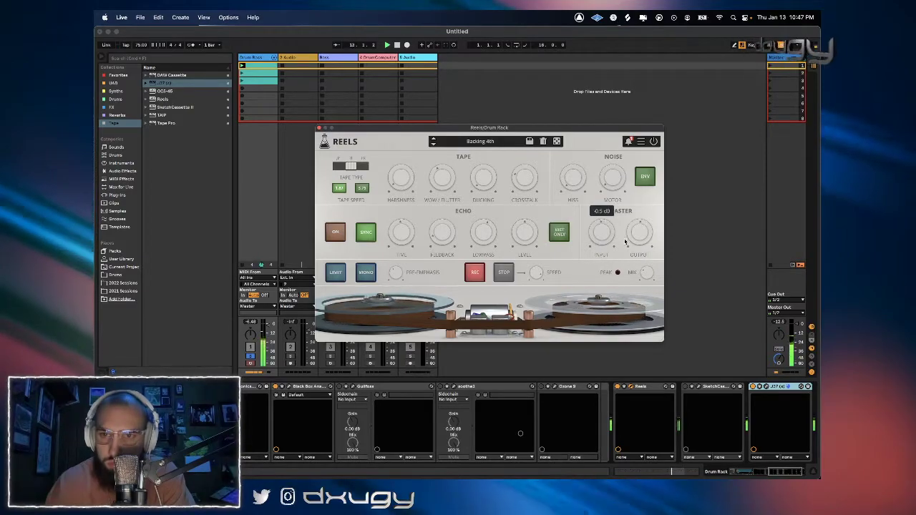
drag(647, 275, 649, 262)
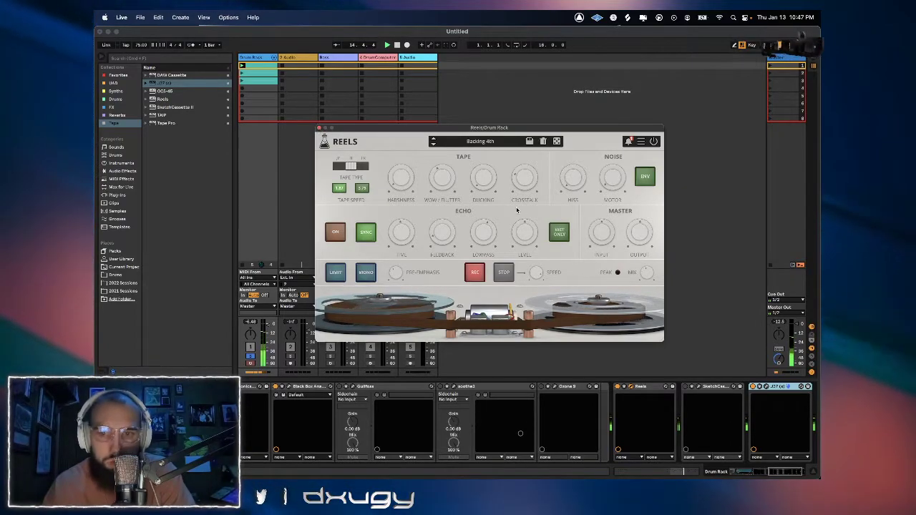
drag(647, 278, 653, 227)
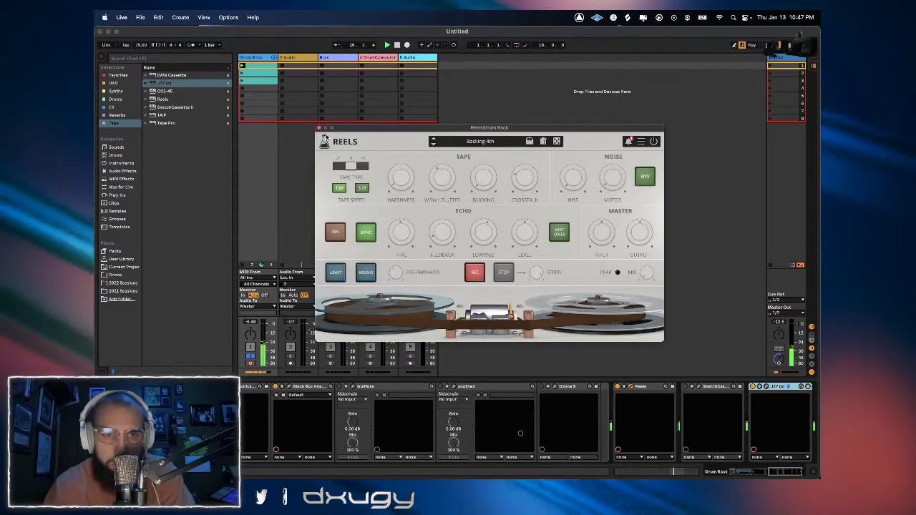
click(319, 127)
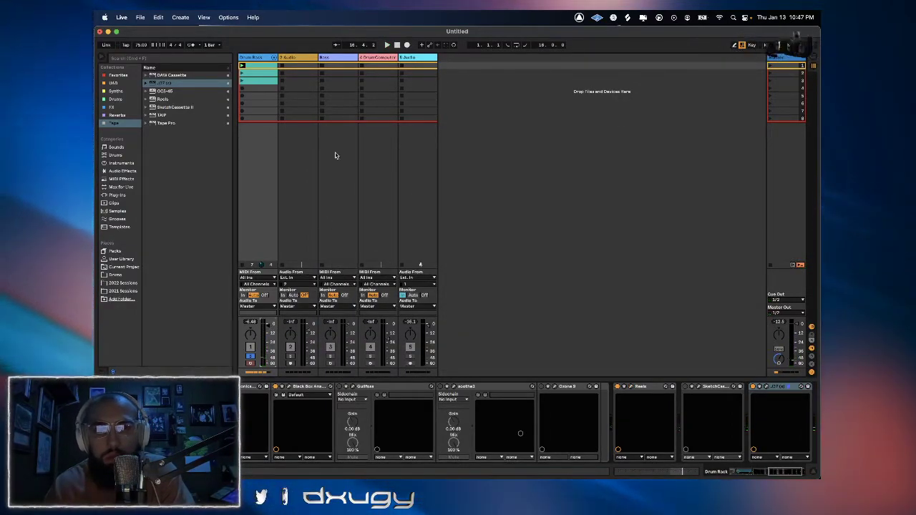
Insert a new MIDI track directly after the Bass track.
click(324, 65)
right_click(325, 57)
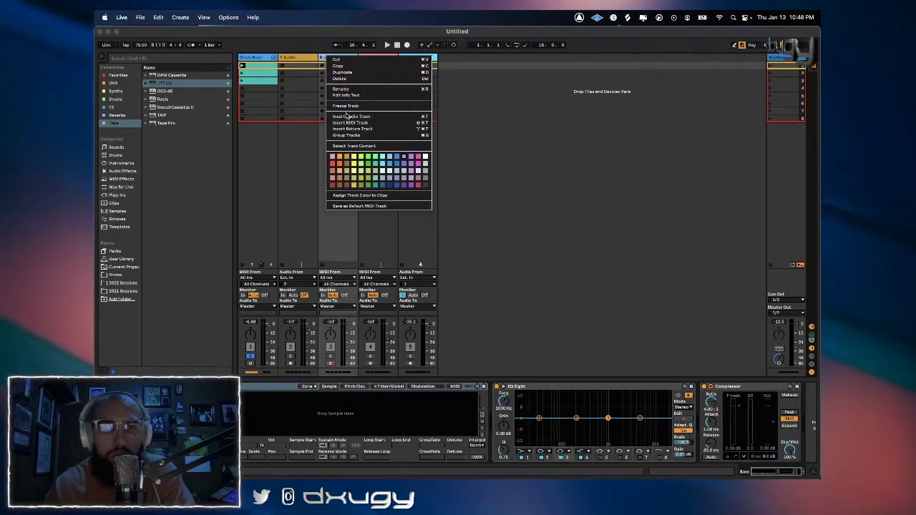
click(340, 117)
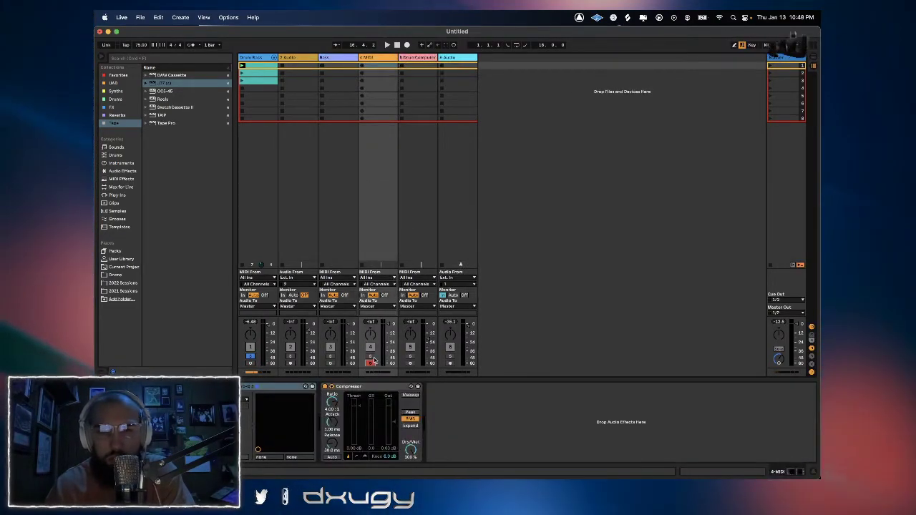
Load the Cypher2 synth from the Synths collection onto the new MIDI track.
click(116, 92)
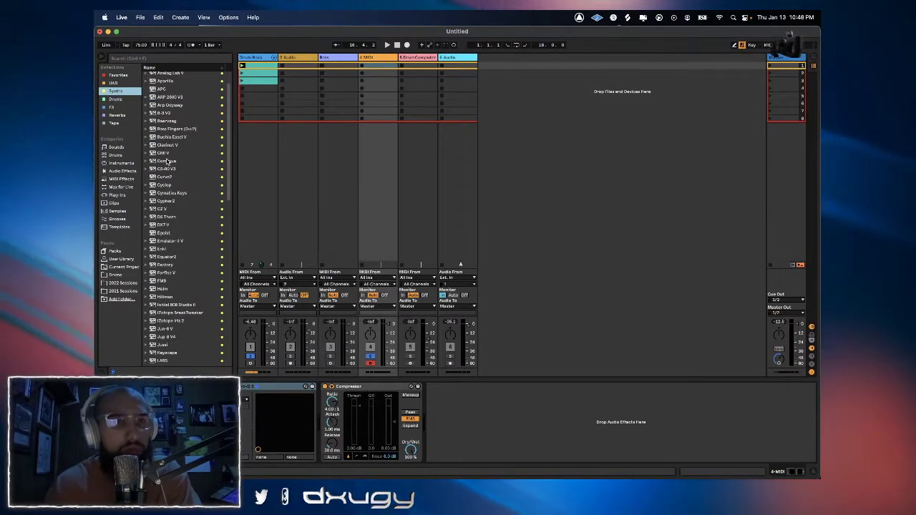
scroll(179, 207, down, 1)
click(170, 197)
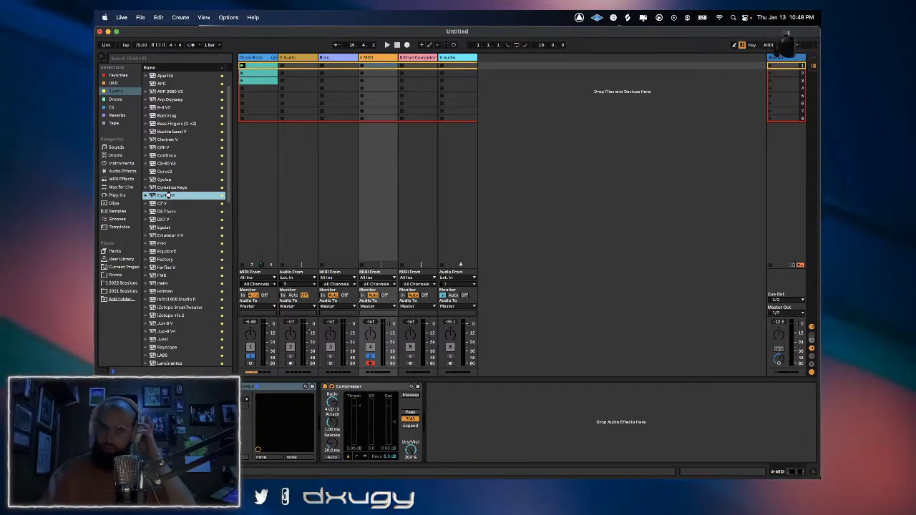
double_click(167, 196)
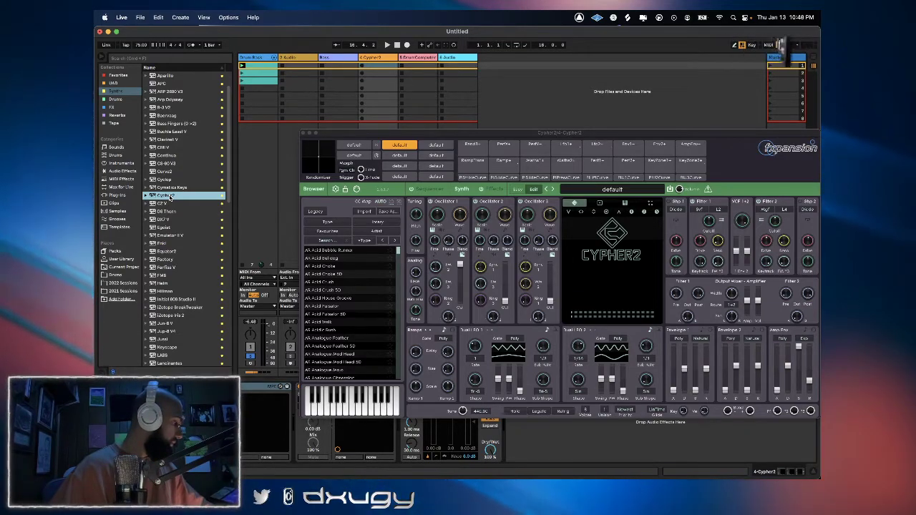
Audition Cypher2's Underpulse, Timed Modular Loop and Bellophon presets.
click(354, 305)
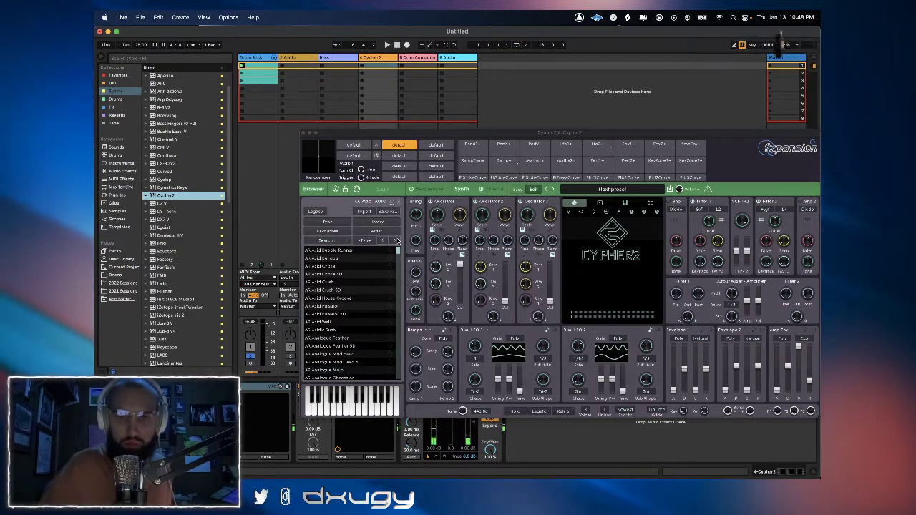
drag(397, 254, 373, 322)
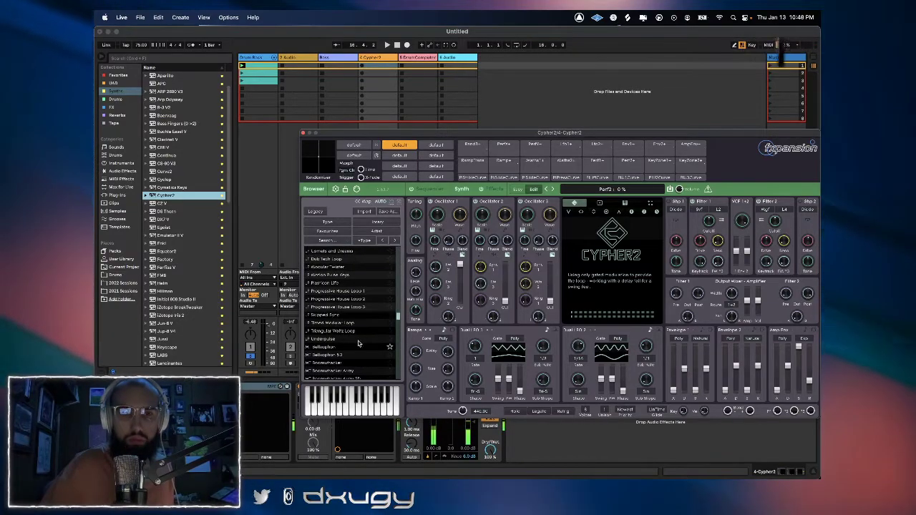
click(358, 339)
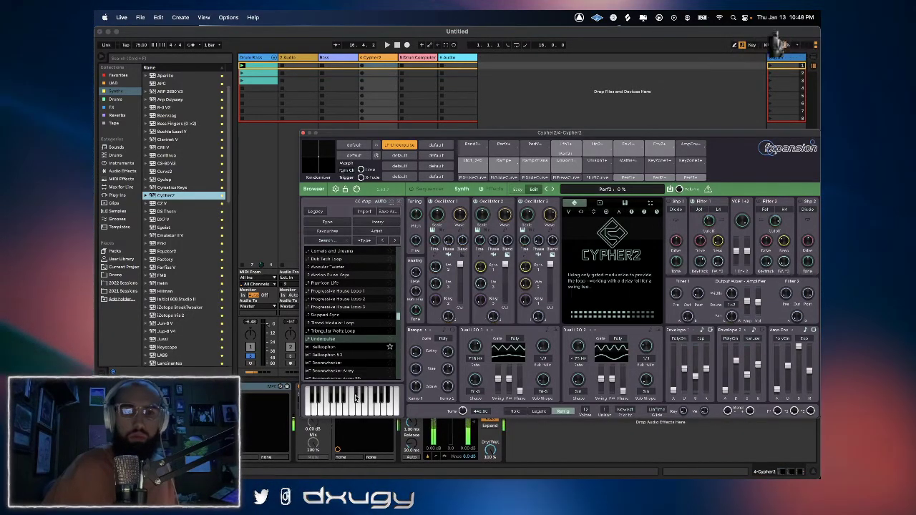
click(340, 323)
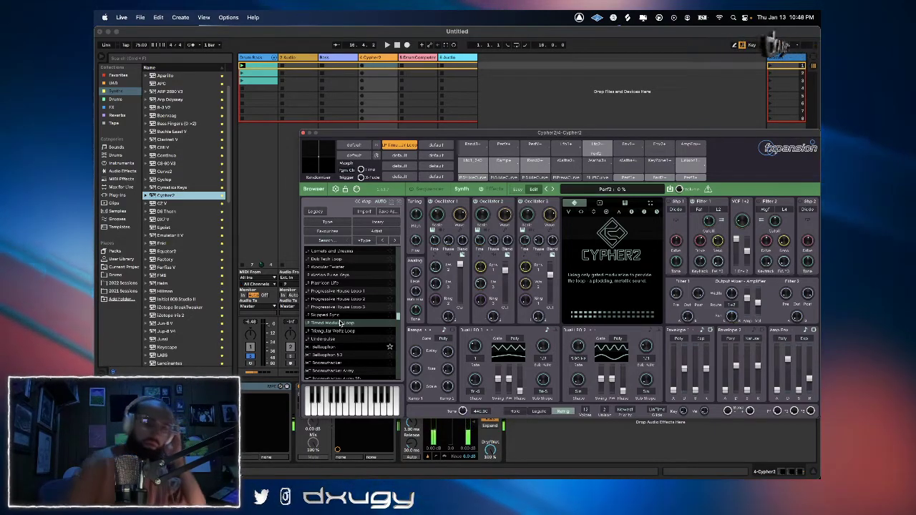
click(333, 348)
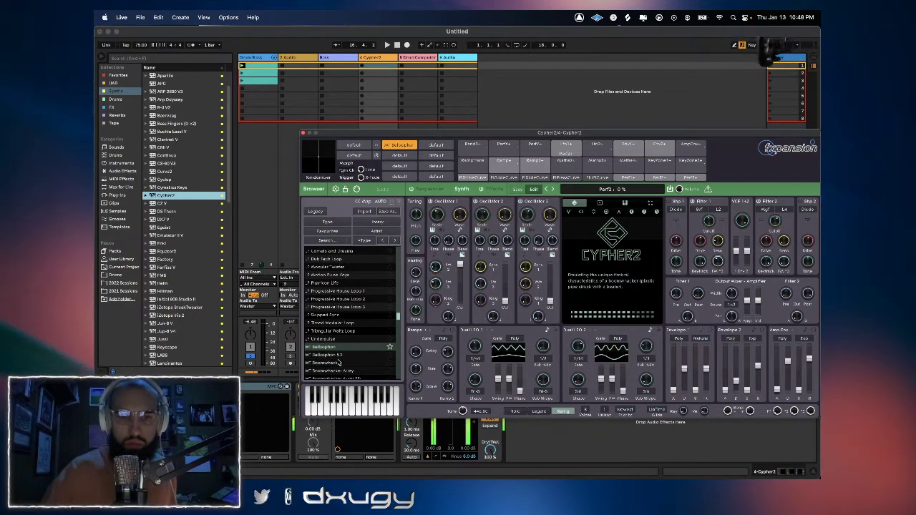
Audition Cypher2's Bowed Glass and hang drum presets and load MT Deep Resonant Wood.
scroll(341, 370, down, 3)
click(336, 354)
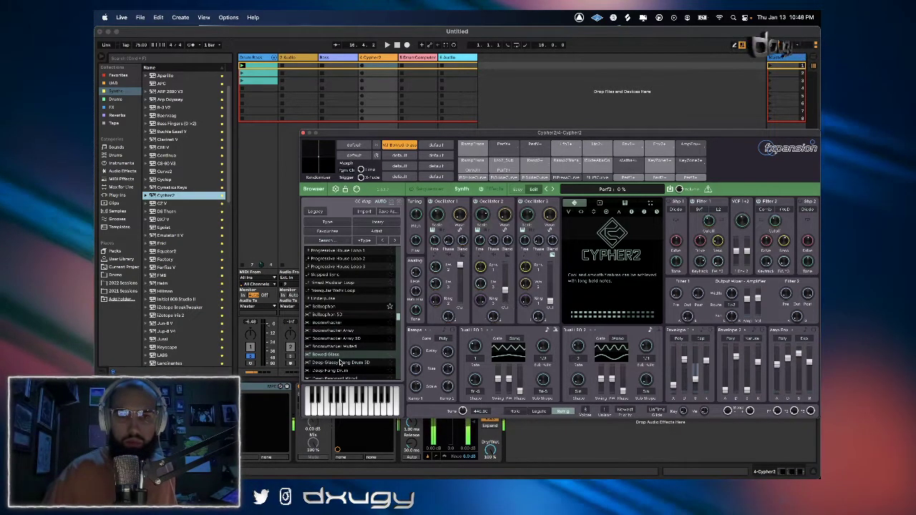
click(341, 363)
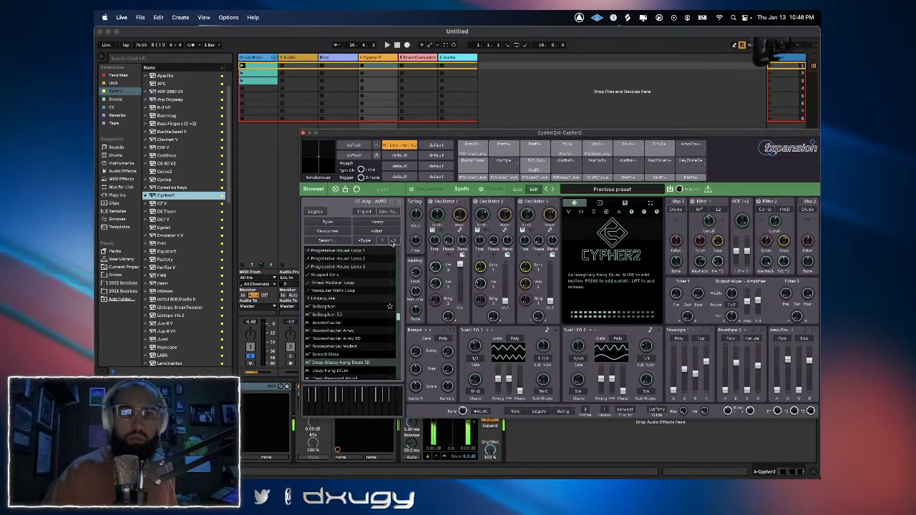
click(393, 242)
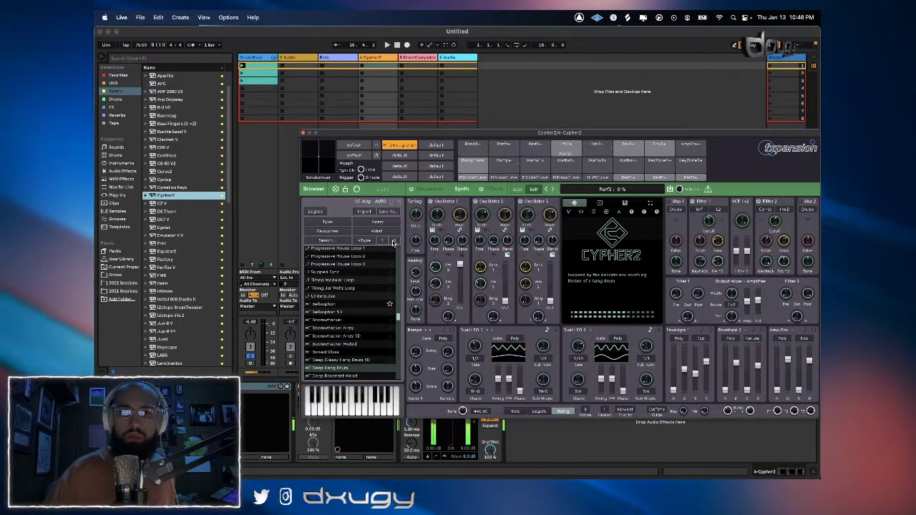
click(392, 242)
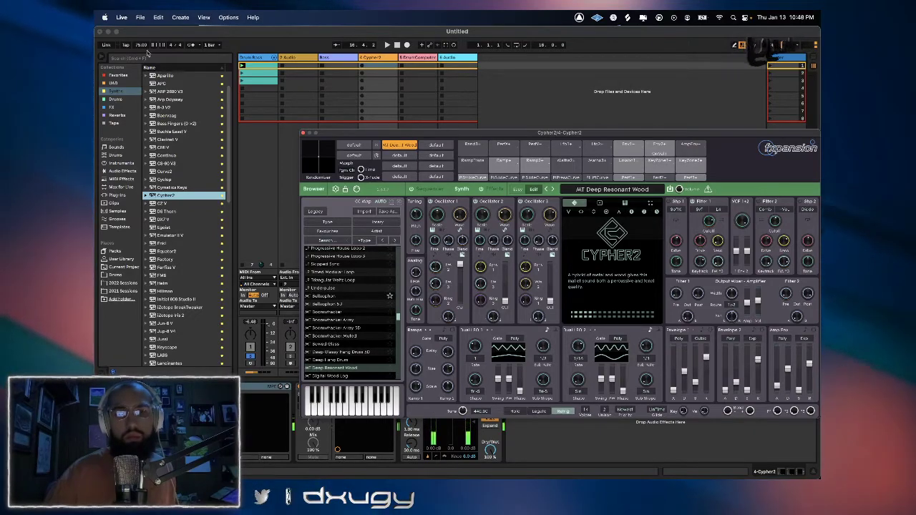
Set the audio buffer size to 256 samples in Live's audio preferences.
click(122, 18)
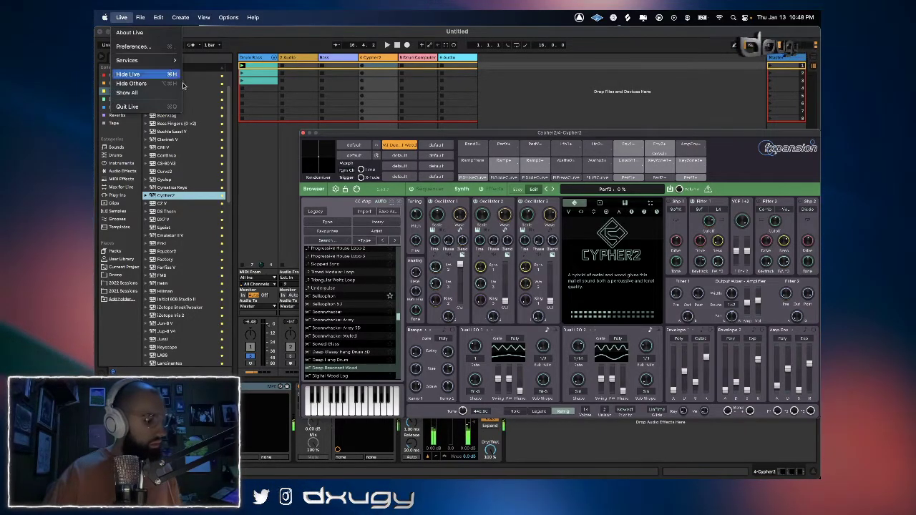
click(144, 47)
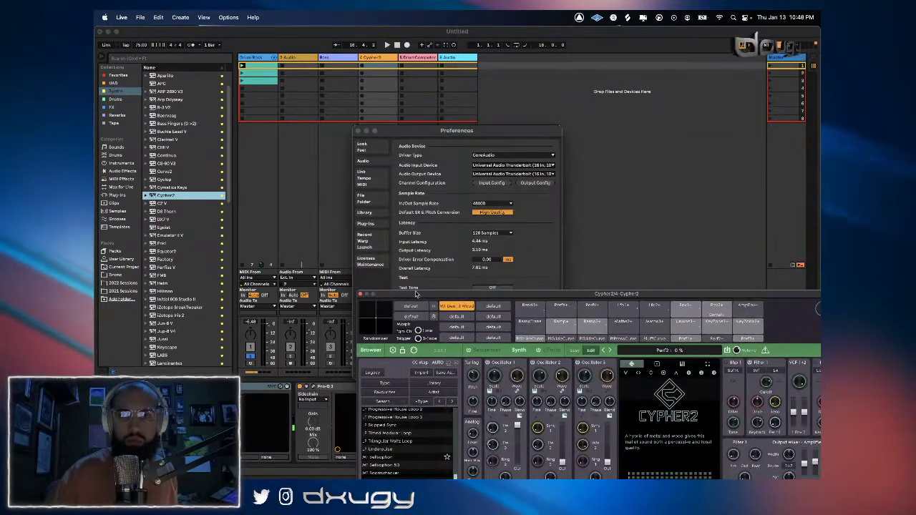
click(492, 233)
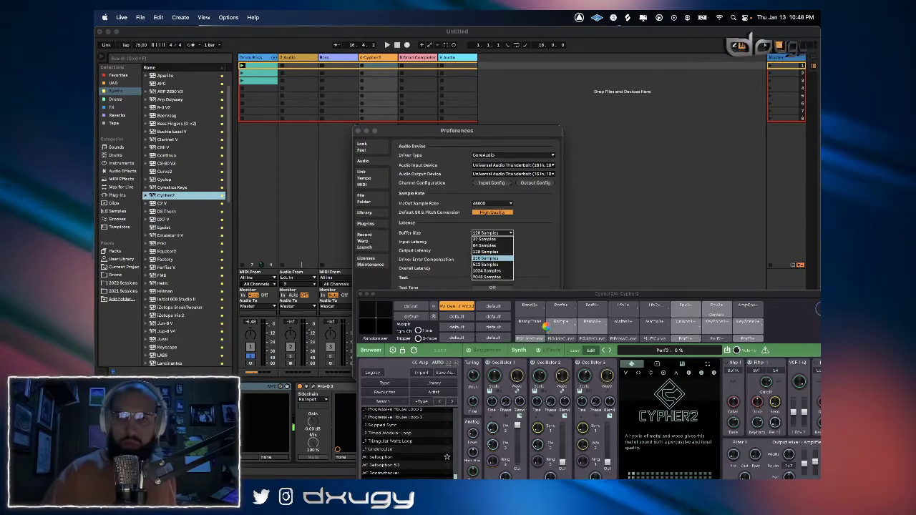
Bring the Cypher2 window into full view and audition its AR Analogue Mod Head and AR Cypheryphics 5D presets.
drag(553, 295, 493, 198)
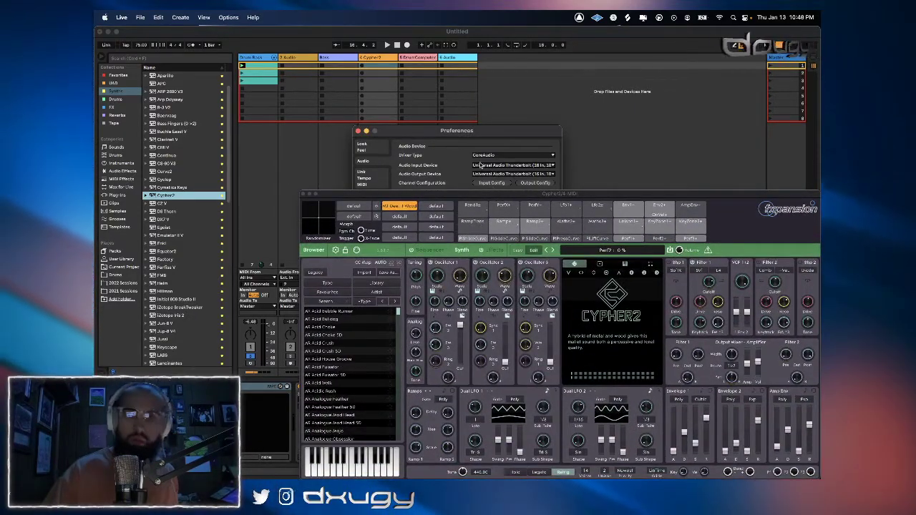
drag(449, 195, 360, 77)
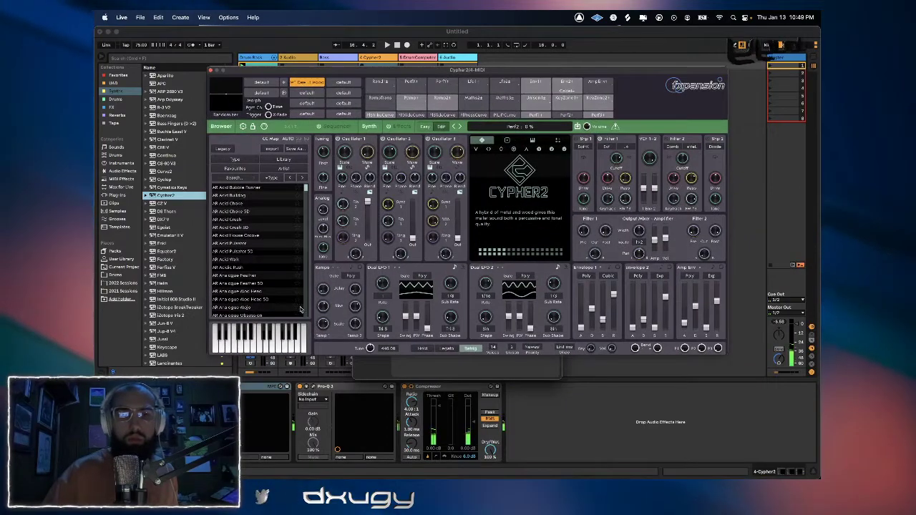
click(274, 291)
scroll(276, 232, down, 5)
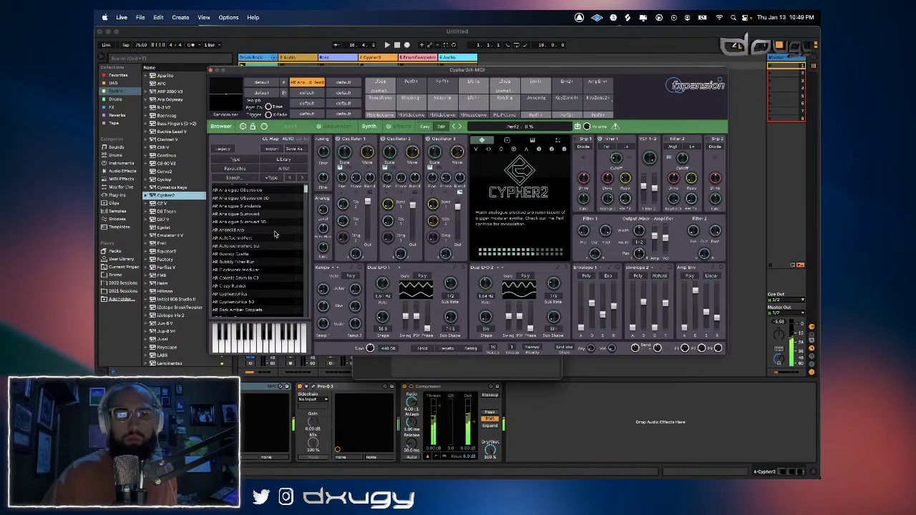
click(262, 301)
scroll(304, 193, down, 5)
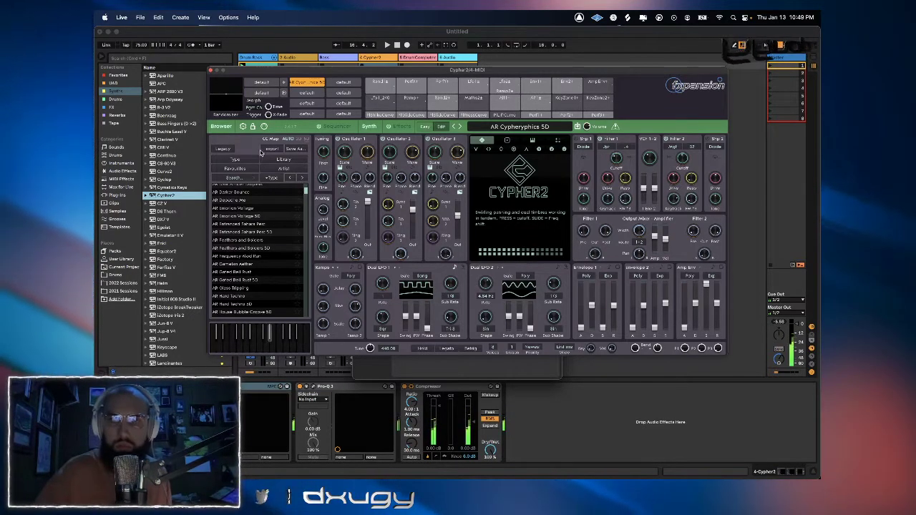
Close the Preferences window and lower the Cypher2 track's volume slightly in the mixer.
click(571, 384)
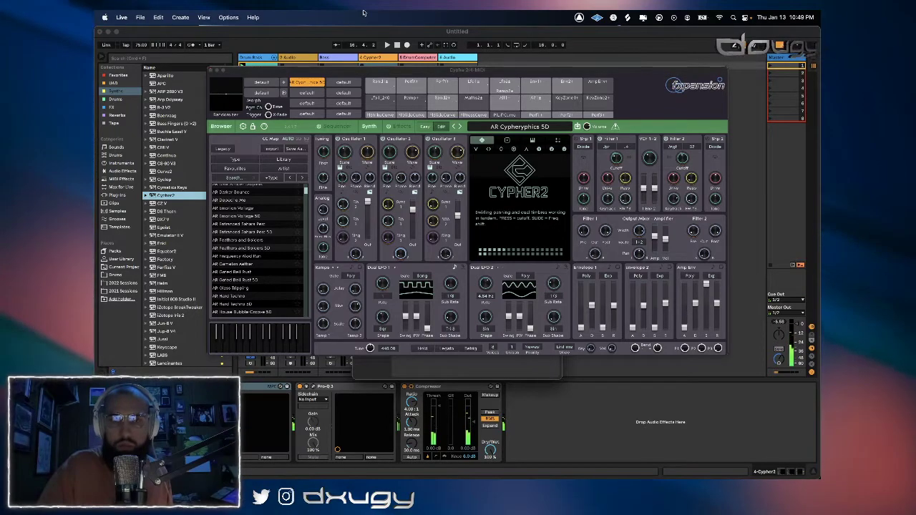
drag(373, 69, 435, 259)
click(359, 134)
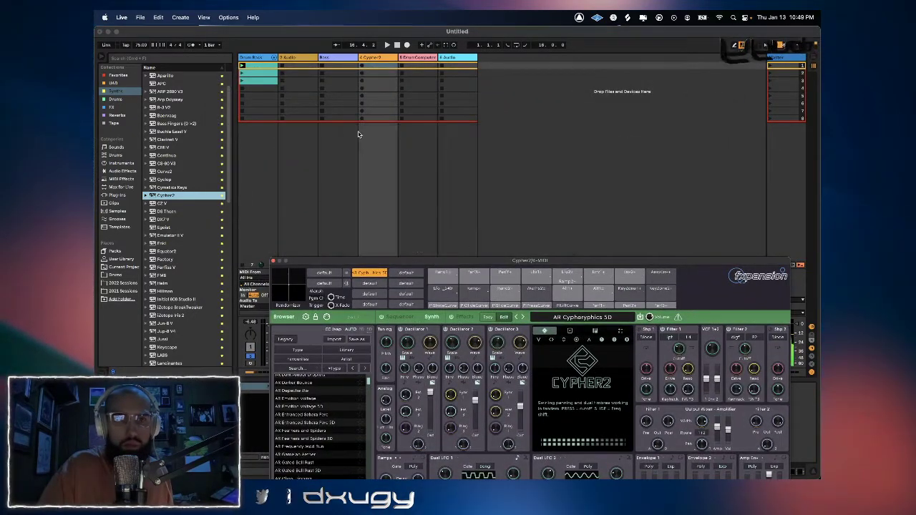
drag(422, 262, 422, 374)
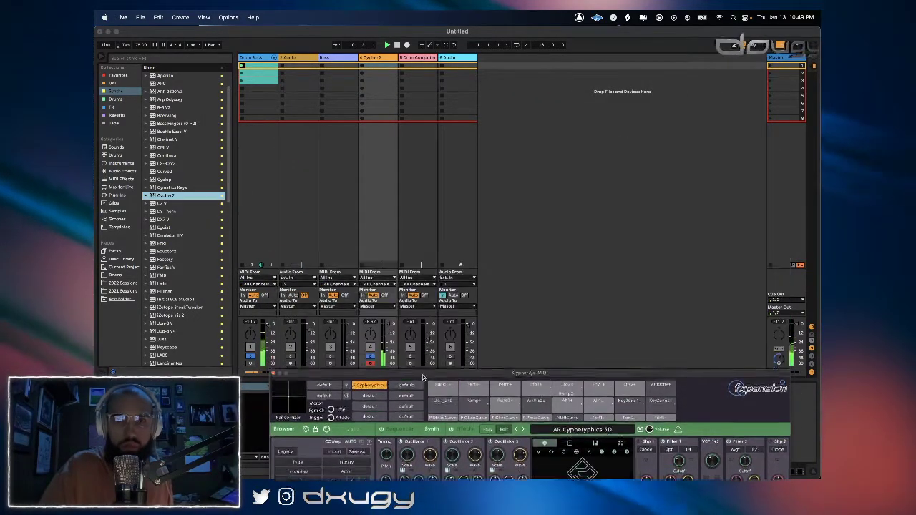
drag(389, 324, 388, 328)
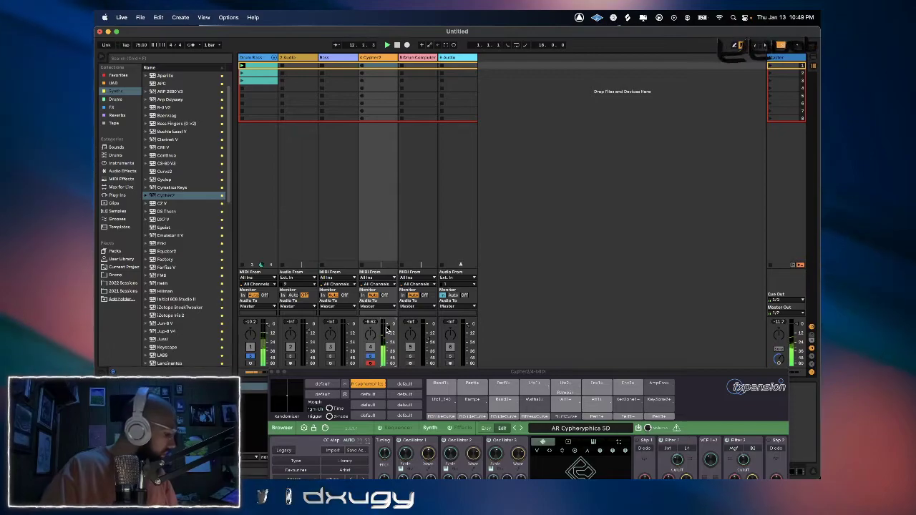
Capture the played Cypher2 notes as a MIDI clip and extend its loop back to bar 6 for two bars.
drag(485, 371, 488, 164)
click(581, 343)
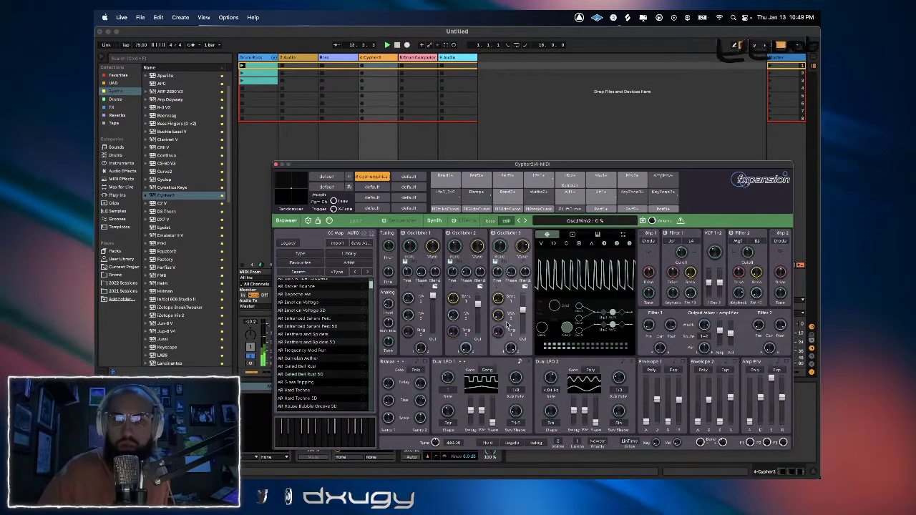
click(581, 354)
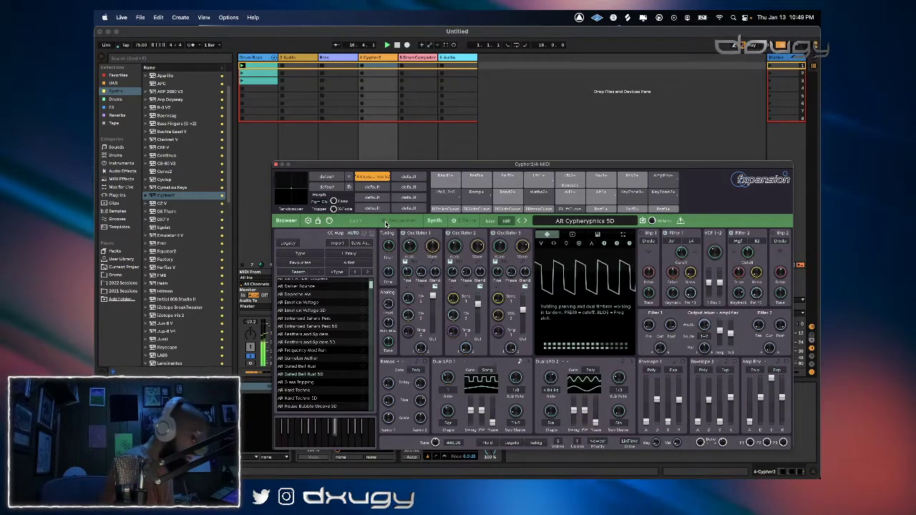
click(445, 44)
click(276, 164)
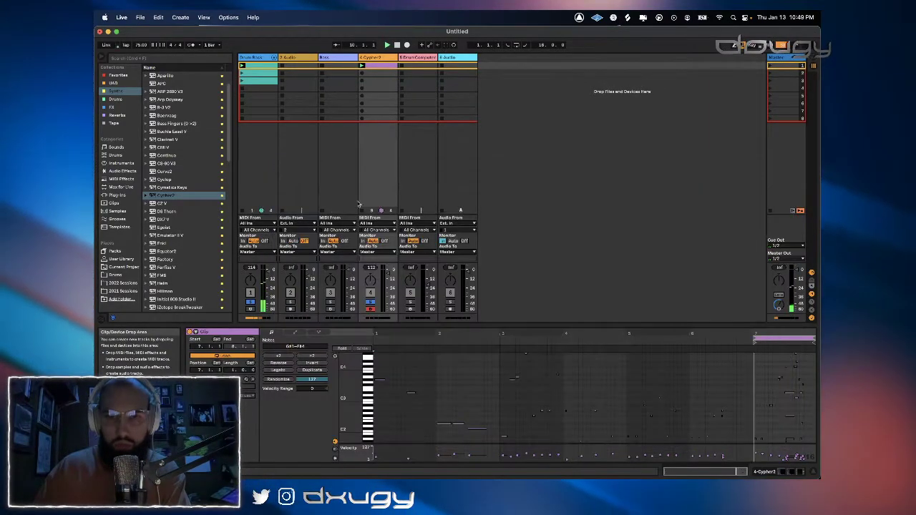
drag(754, 341, 689, 329)
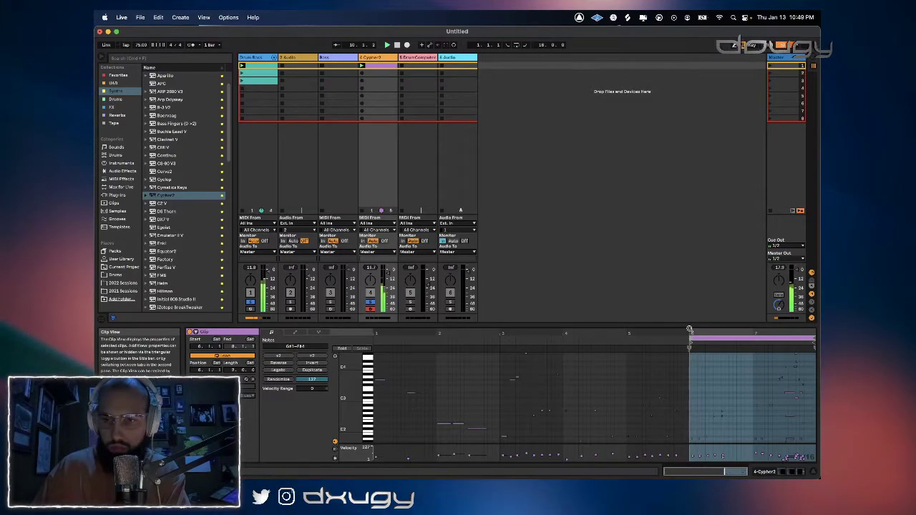
Reopen the Cypher2 plug-in window and show its sequencer page.
key(shift+Tab)
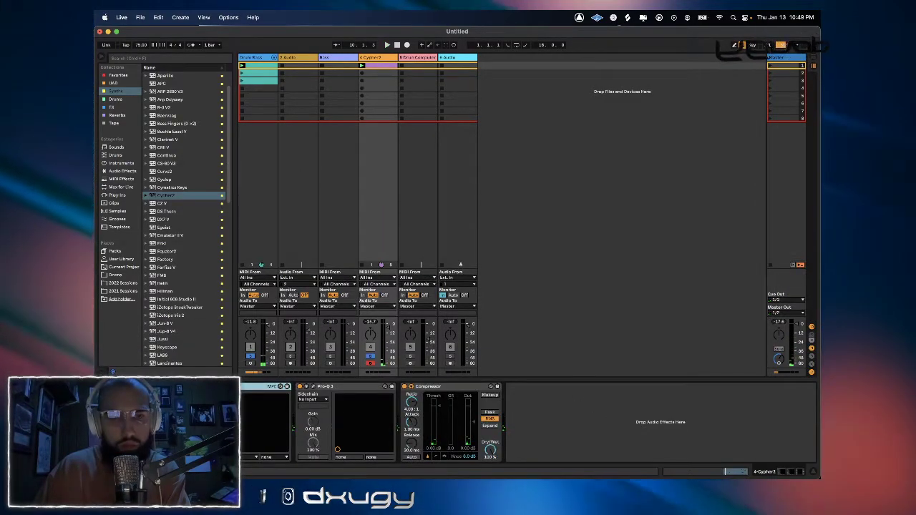
key(super+alt+p)
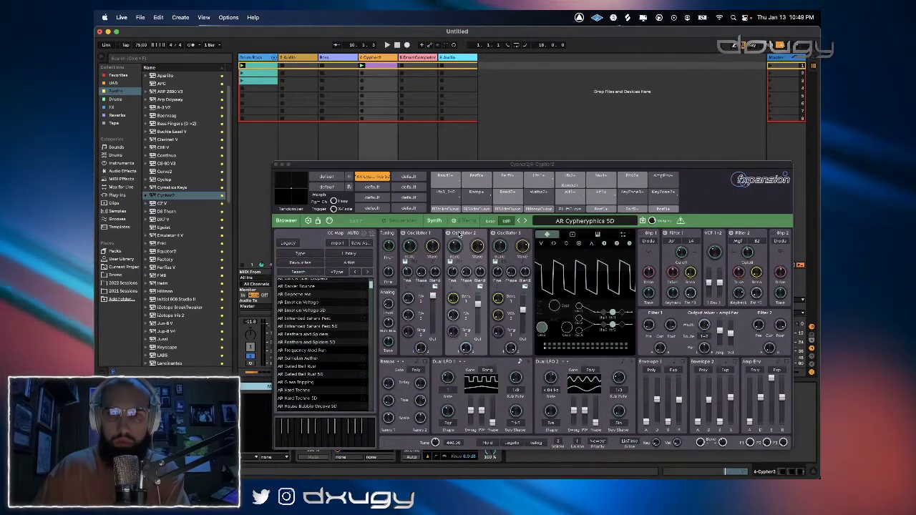
click(395, 222)
click(397, 221)
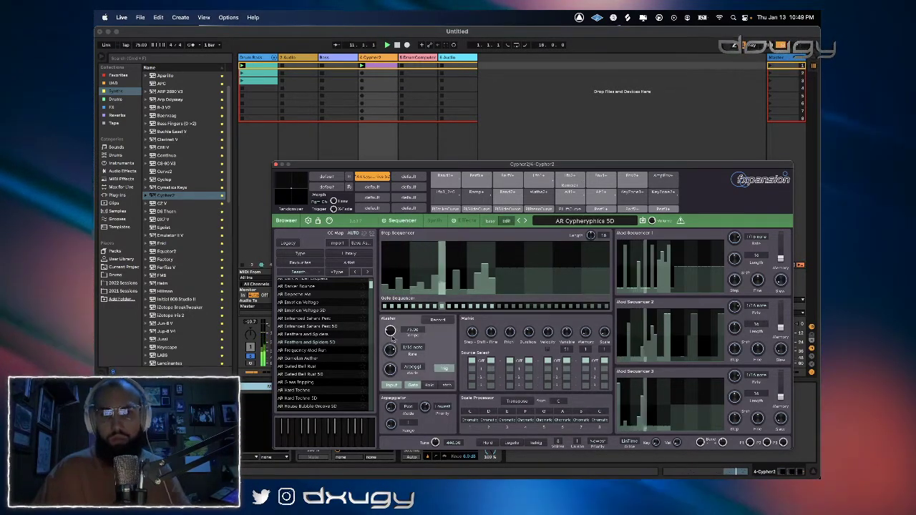
Audition Cypher2's AR Modulus Chase Punch preset and delete the captured clip from the Cypher2 track.
scroll(343, 384, down, 3)
scroll(339, 384, down, 4)
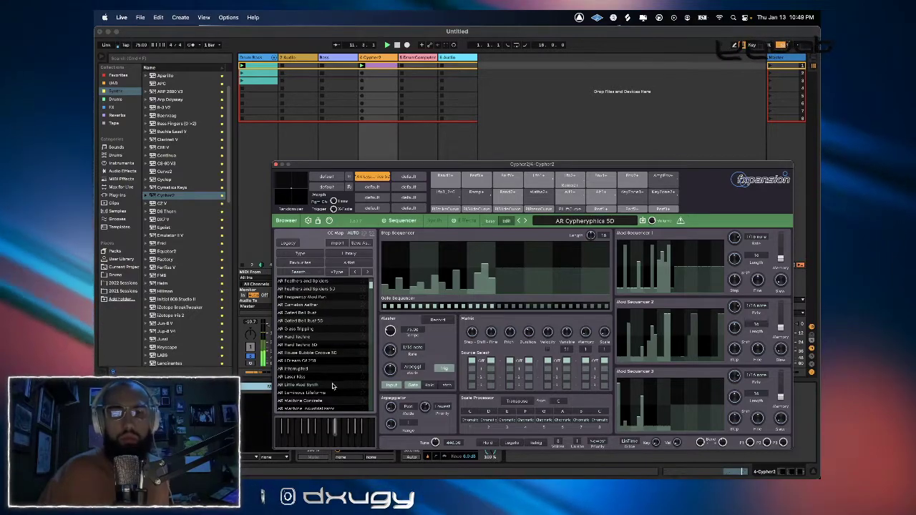
click(331, 384)
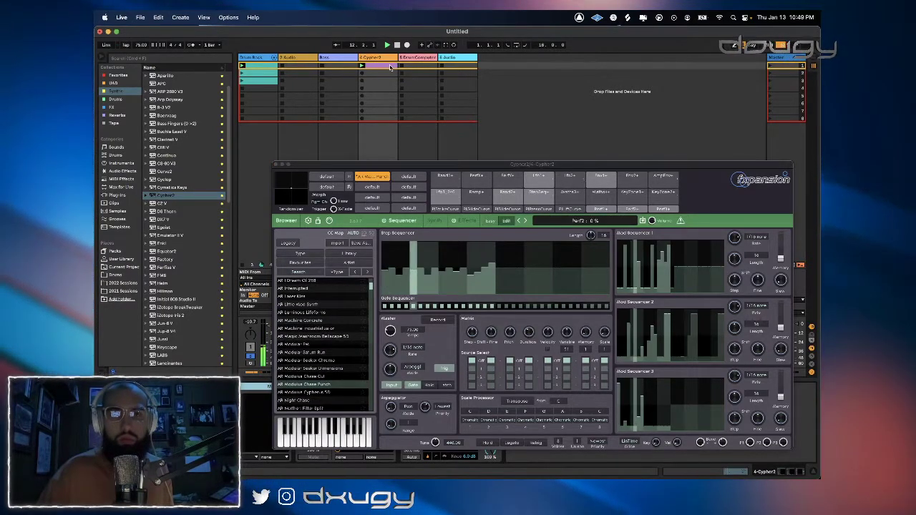
click(390, 68)
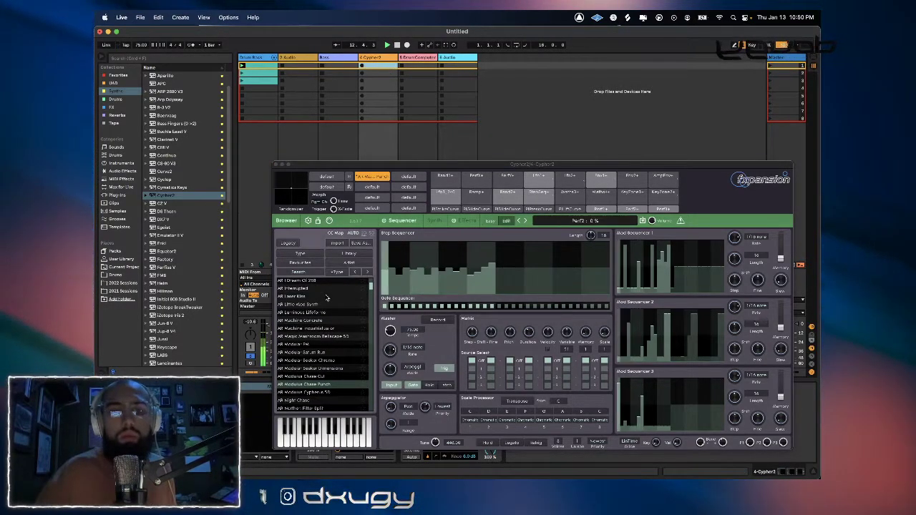
Audition further AR presets in Cypher2, down to AR Psychedelic Tube Drum.
scroll(326, 308, down, 4)
click(327, 346)
click(327, 400)
scroll(329, 370, down, 1)
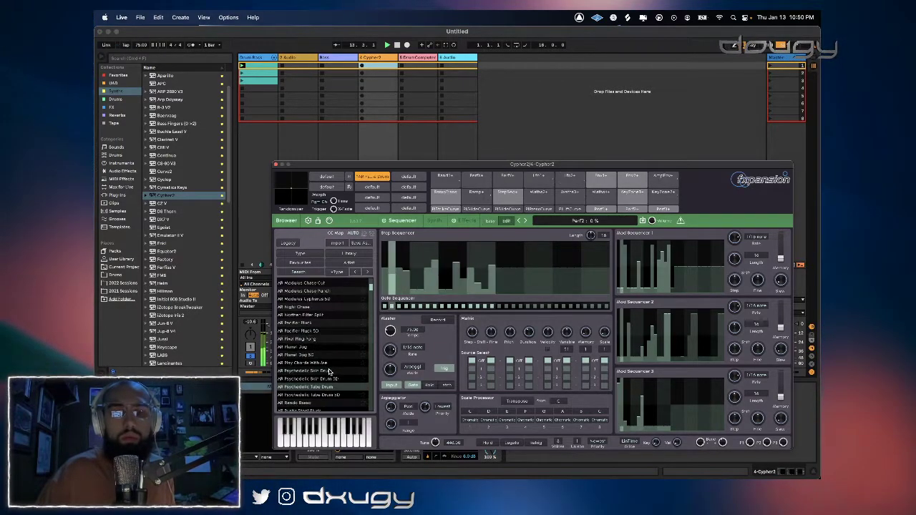
scroll(329, 370, down, 3)
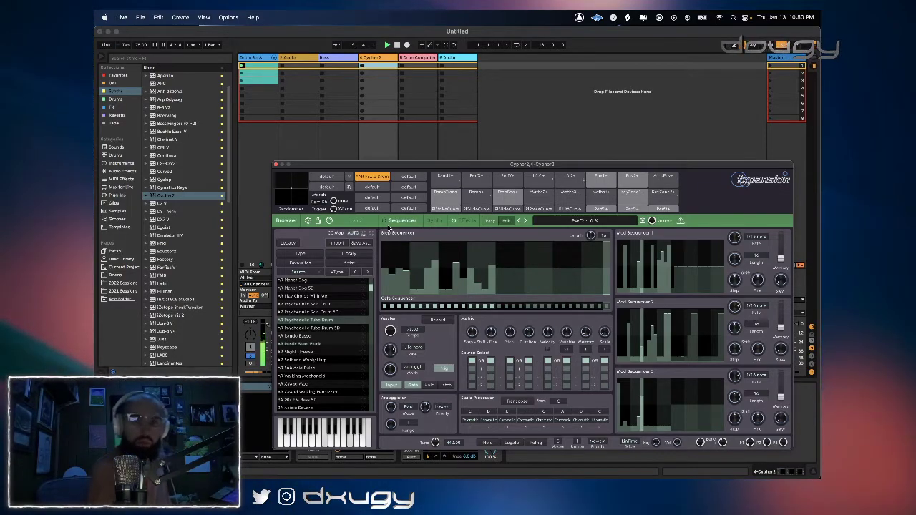
Audition Cypher2's AR Slight Unease, AR Soft and Woody Harp and AR Walking Mechanoid presets.
click(320, 345)
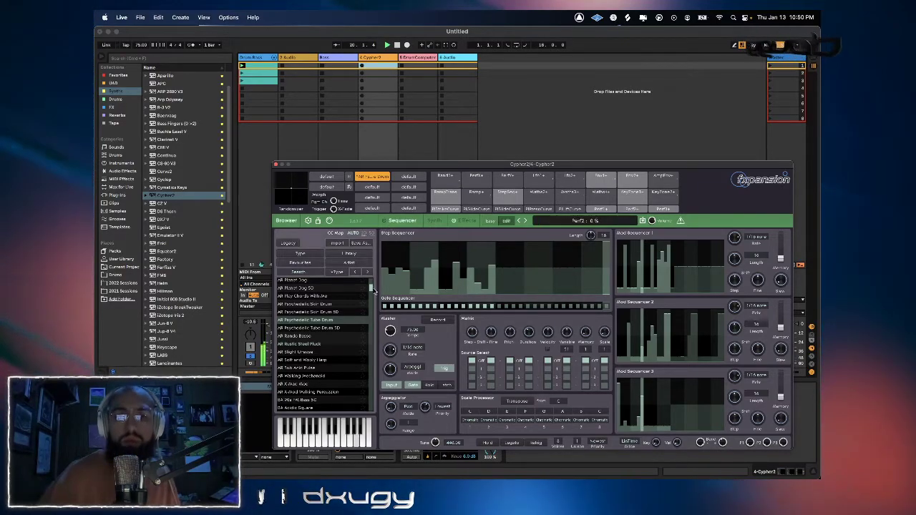
click(320, 352)
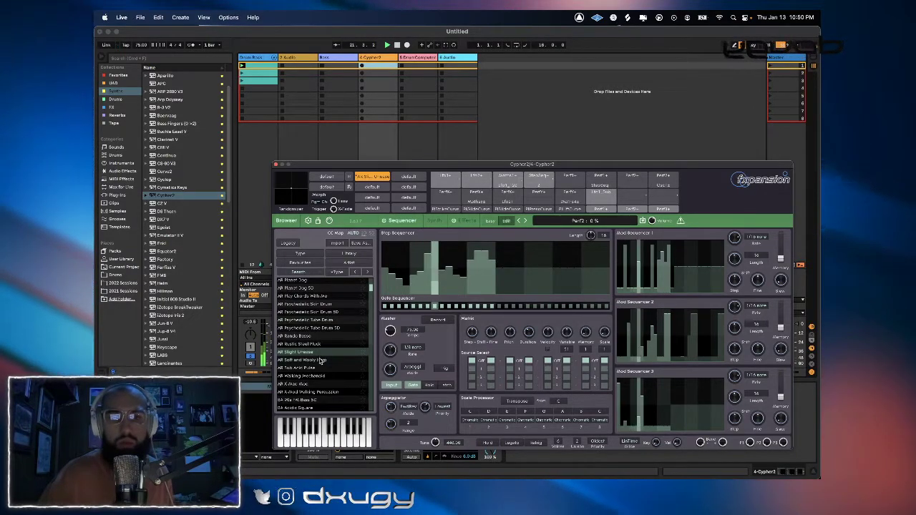
click(321, 362)
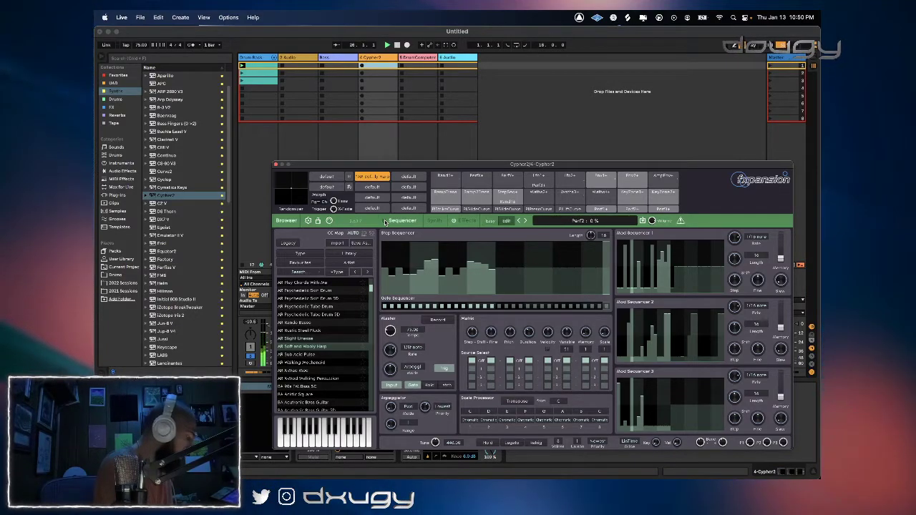
click(304, 354)
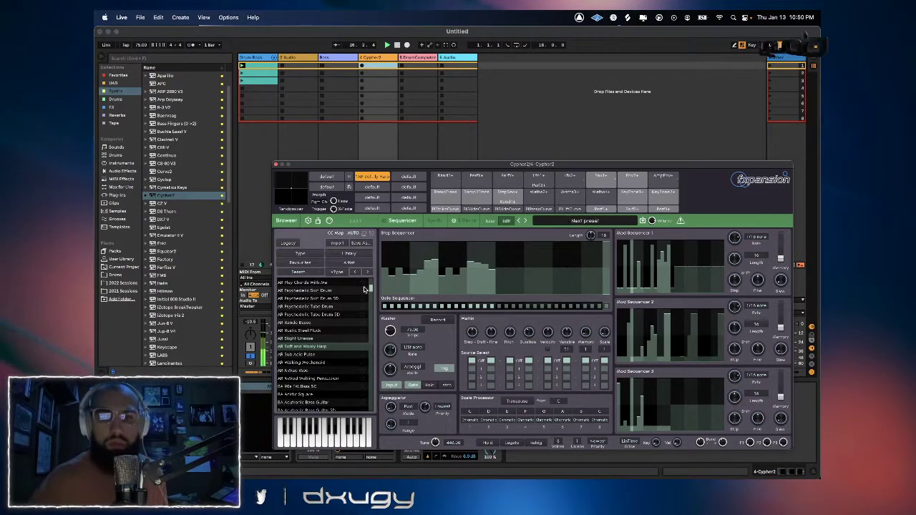
click(328, 369)
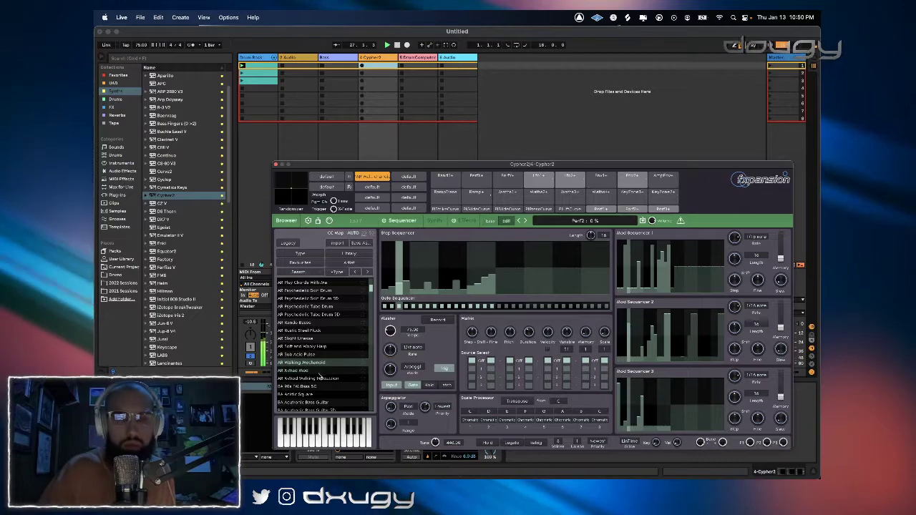
Step back through Cypher2's presets, auditioning AR Planet Dog, AR Pixel Ping Pong, AR Pacifier Pluck and AR Night Chase.
scroll(312, 301, up, 3)
click(322, 315)
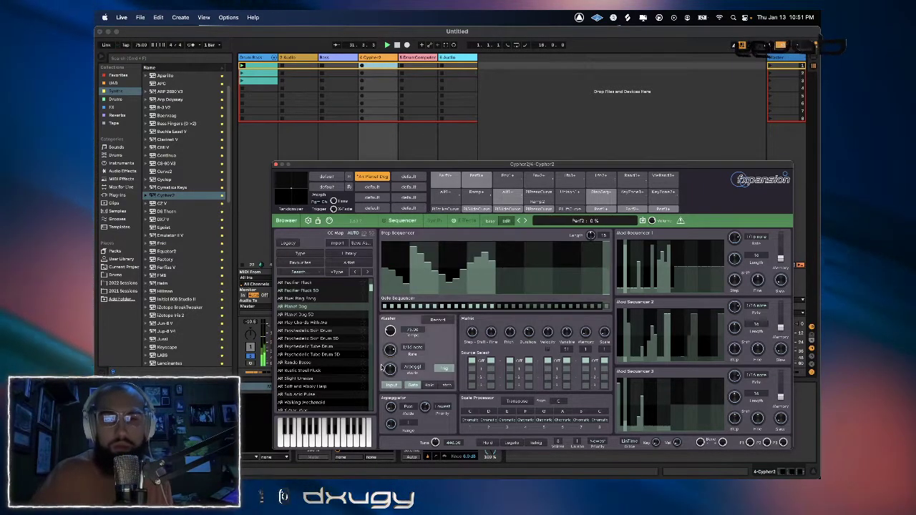
click(352, 273)
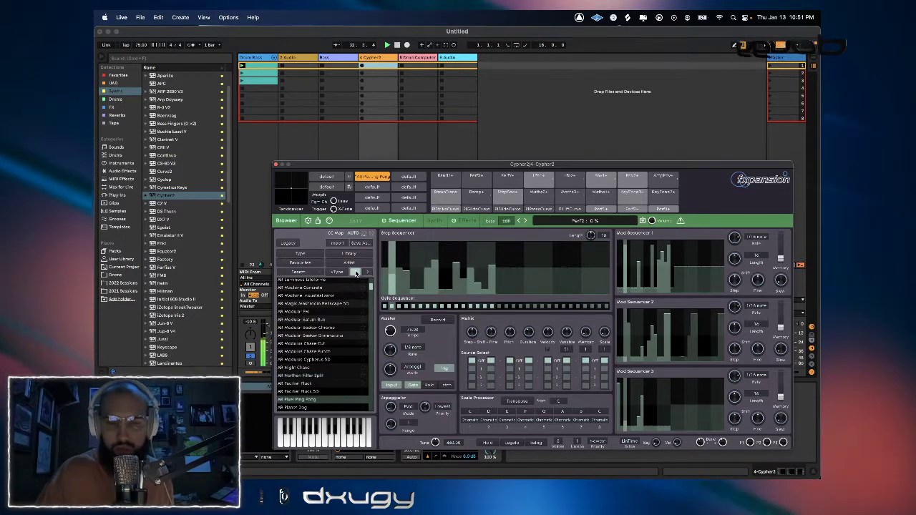
click(356, 273)
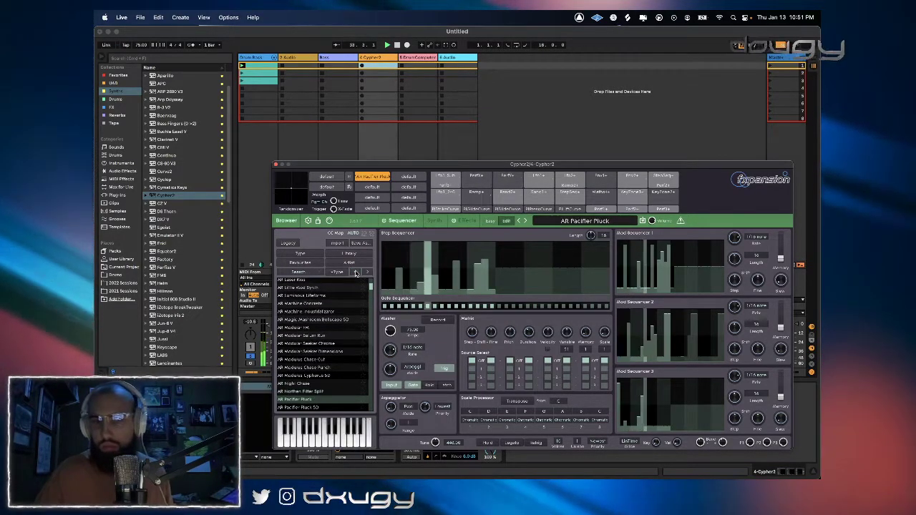
click(356, 272)
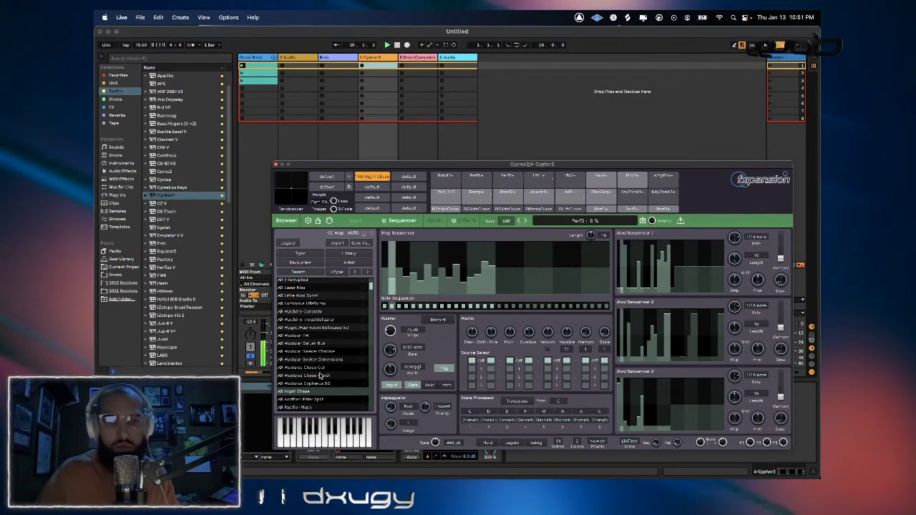
Audition Cypher2's AR Modulus Cypherus 5D and AR Modulus Chase Cut presets and load AR Modular Seeker Chrome.
click(315, 375)
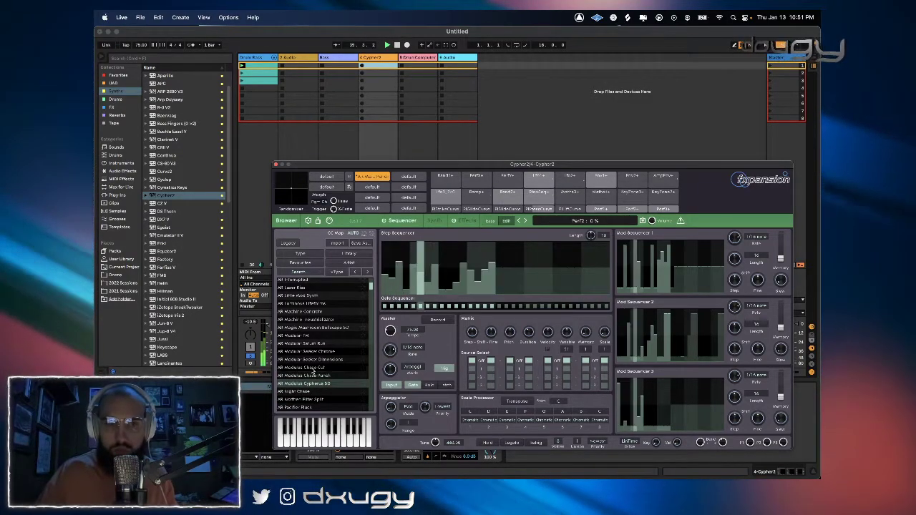
click(315, 384)
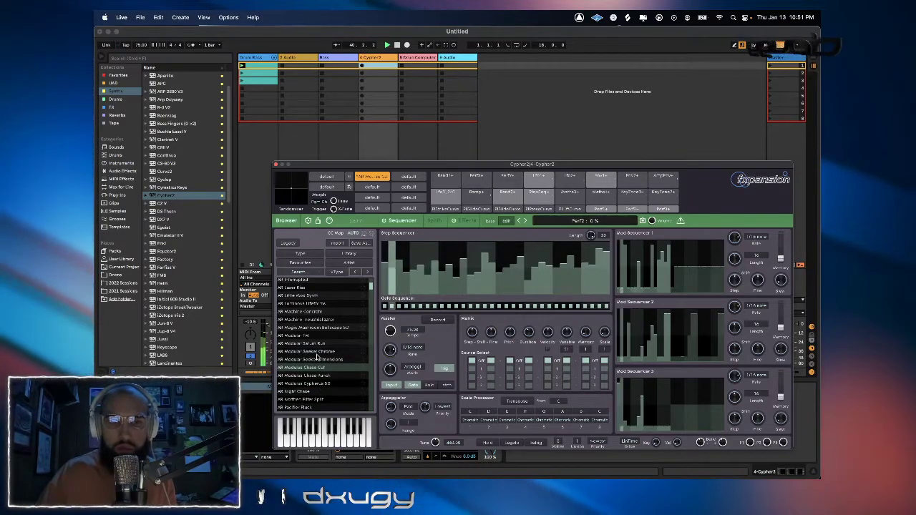
click(315, 351)
click(320, 360)
click(330, 350)
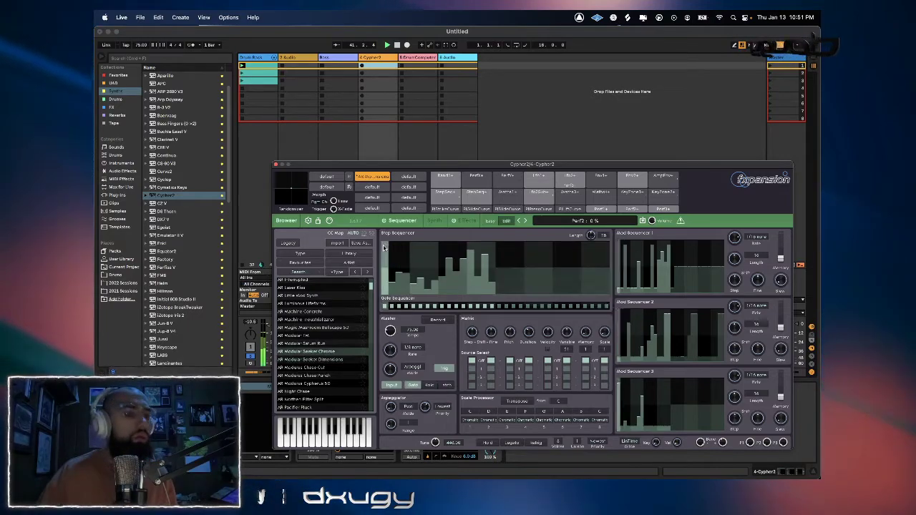
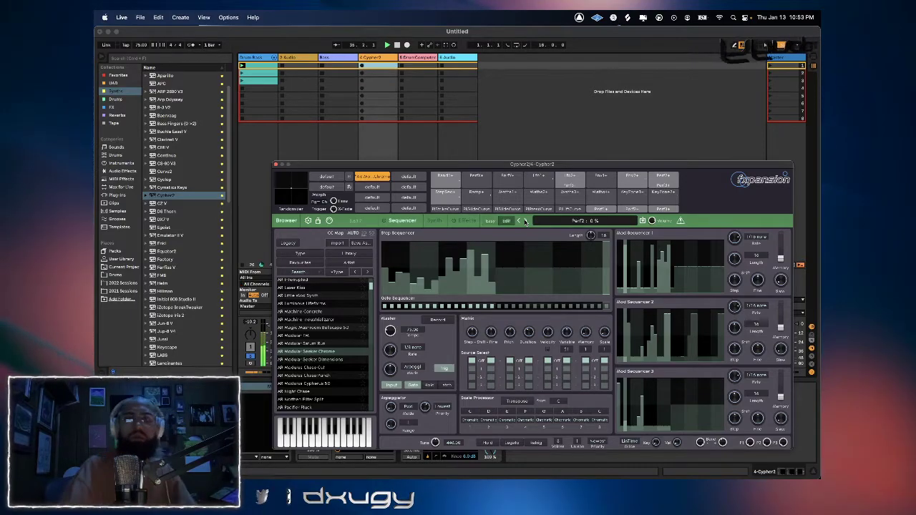
Capture the notes just played into a clip on the Cypher2 track and close the Cypher2 window.
click(445, 45)
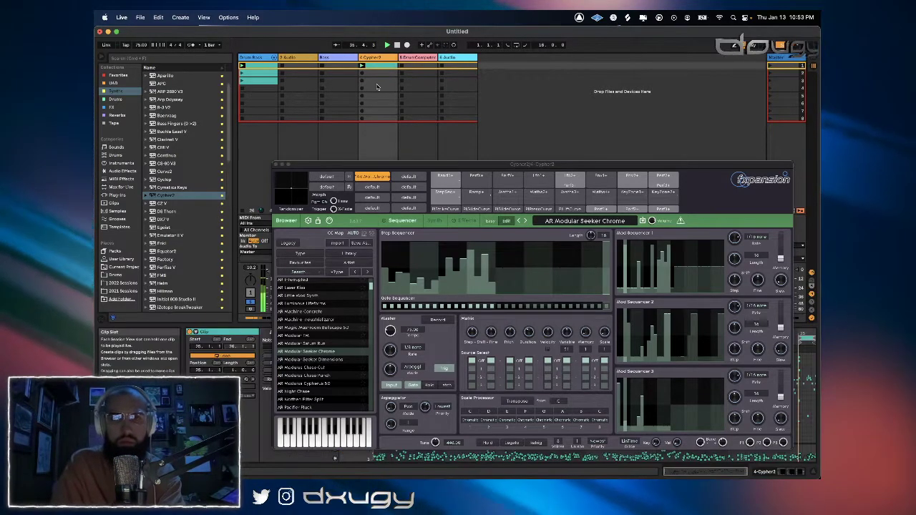
click(276, 165)
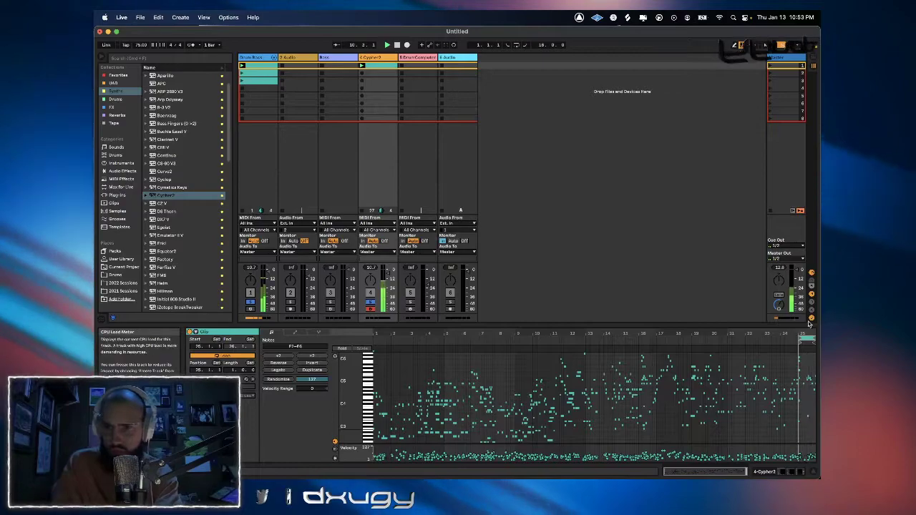
key(plus)
Move the Cypher2 clip's loop start to 22.3, lined up with the note cluster there, and check the playback.
drag(789, 338, 688, 340)
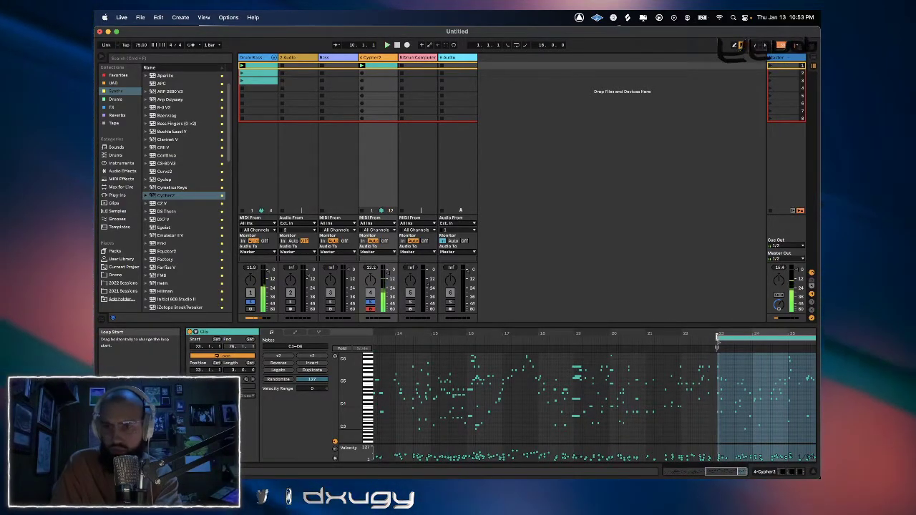
drag(717, 334, 718, 359)
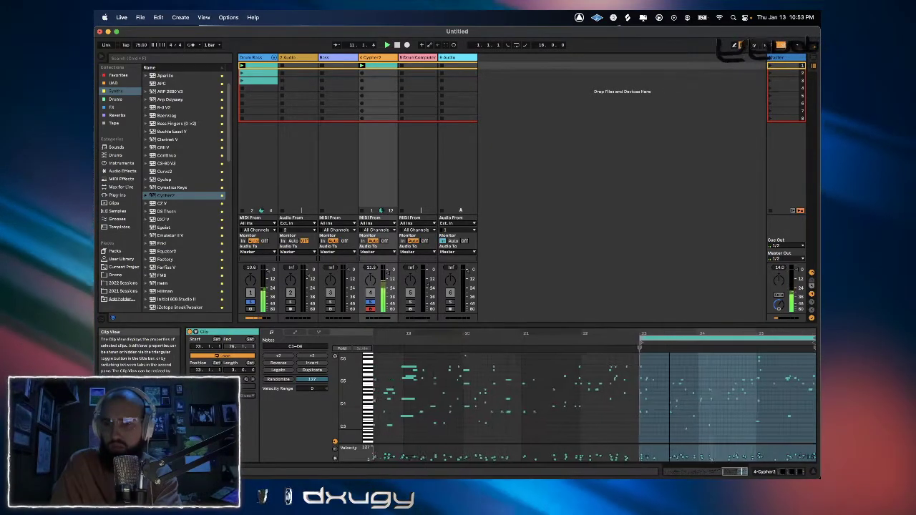
mouse_move(637, 337)
mouse_down()
mouse_move(586, 336)
mouse_move(619, 376)
mouse_move(619, 333)
mouse_up()
mouse_move(548, 337)
mouse_down()
mouse_move(606, 338)
mouse_move(612, 372)
mouse_up()
key(space)
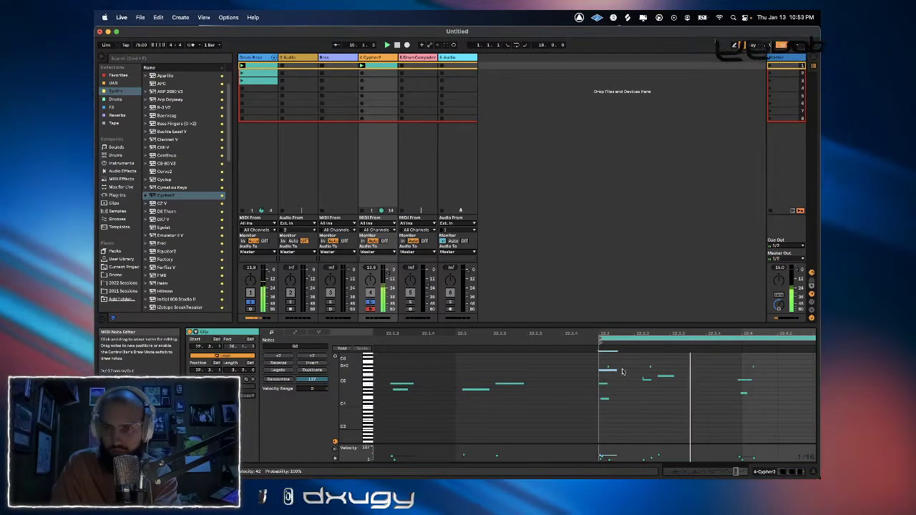
Delete the notes between 24.3 and 25 in the Cypher2 clip and shorten its loop to two bars.
scroll(723, 374, right, 1)
scroll(724, 374, right, 4)
scroll(724, 374, up, 1)
drag(726, 332, 708, 283)
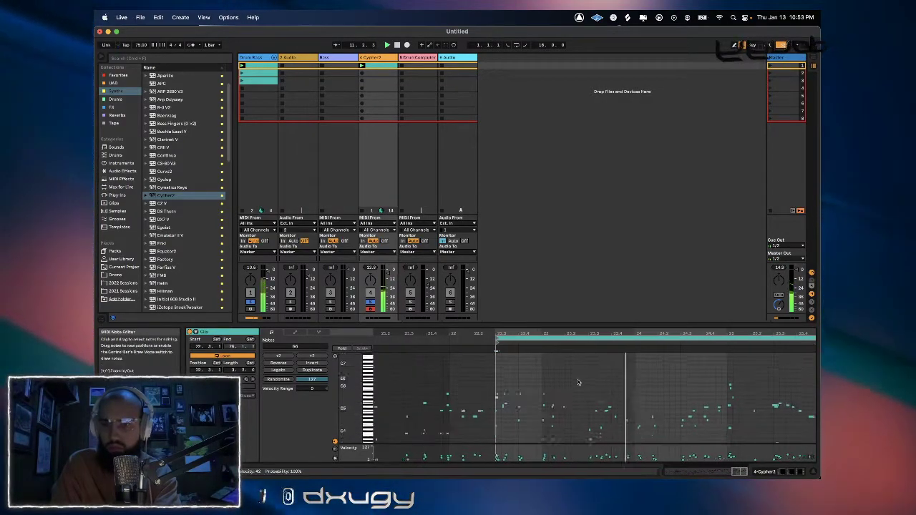
scroll(578, 382, down, 3)
scroll(673, 367, up, 2)
scroll(673, 367, right, 1)
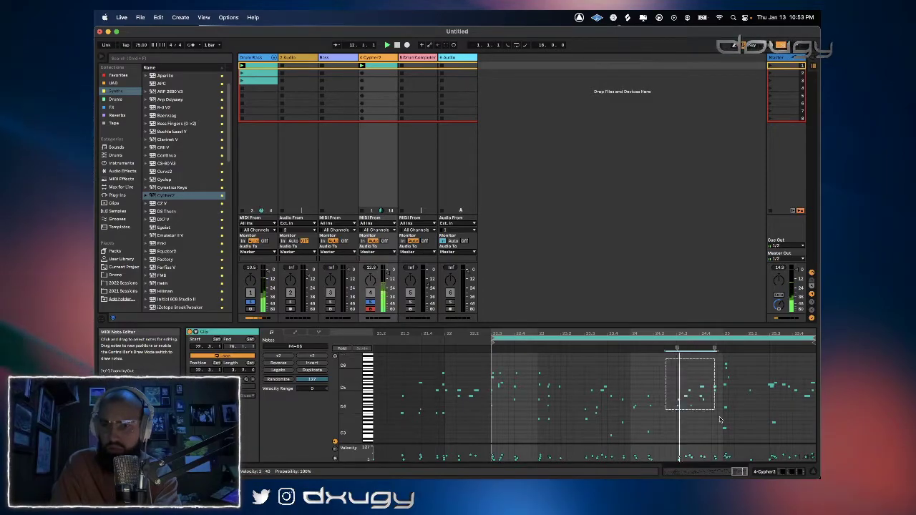
key(Delete)
key(space)
key(space)
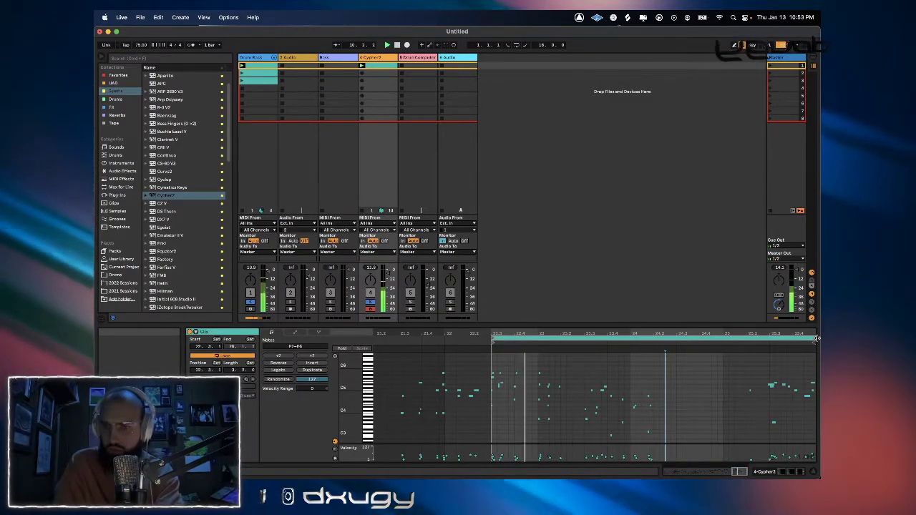
drag(816, 341, 674, 361)
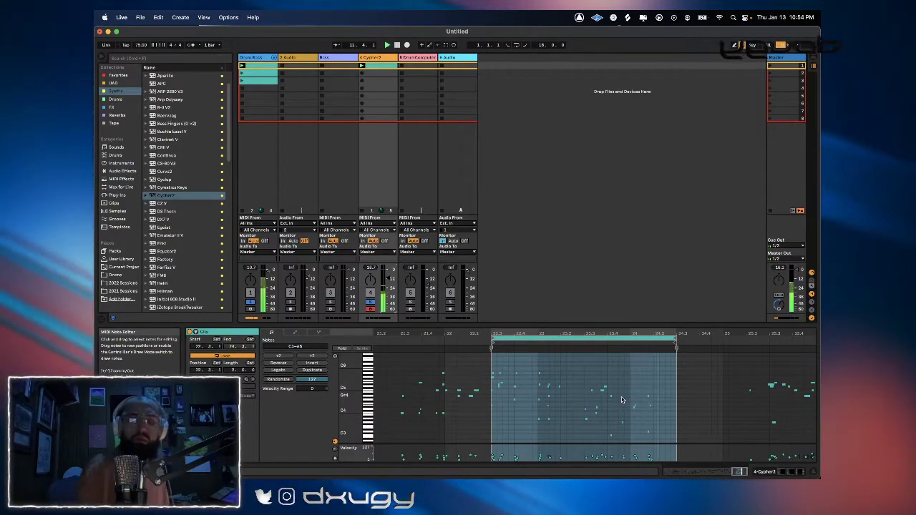
Capture the newly played notes in the Cypher2 clip and delete the short note cluster at the start of beat 1.3.
click(445, 44)
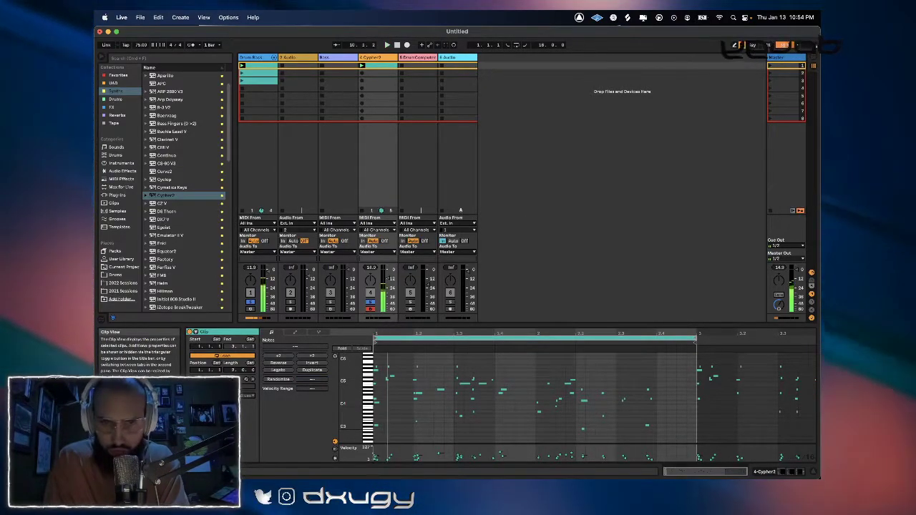
drag(379, 333, 462, 394)
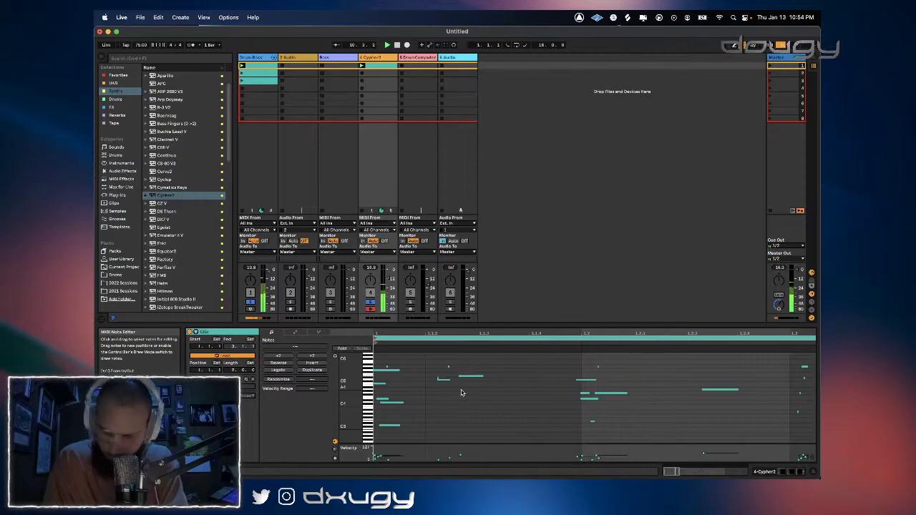
scroll(461, 392, right, 3)
drag(518, 331, 517, 286)
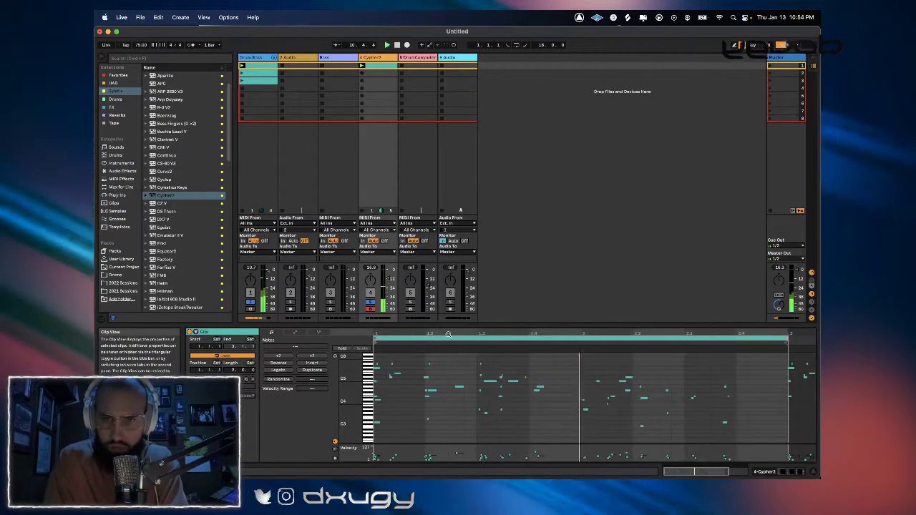
scroll(491, 381, up, 5)
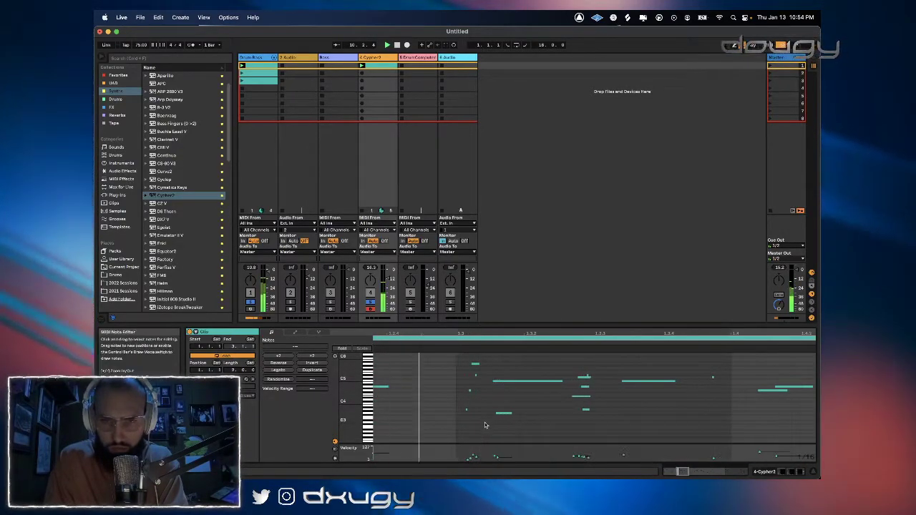
key(space)
click(507, 413)
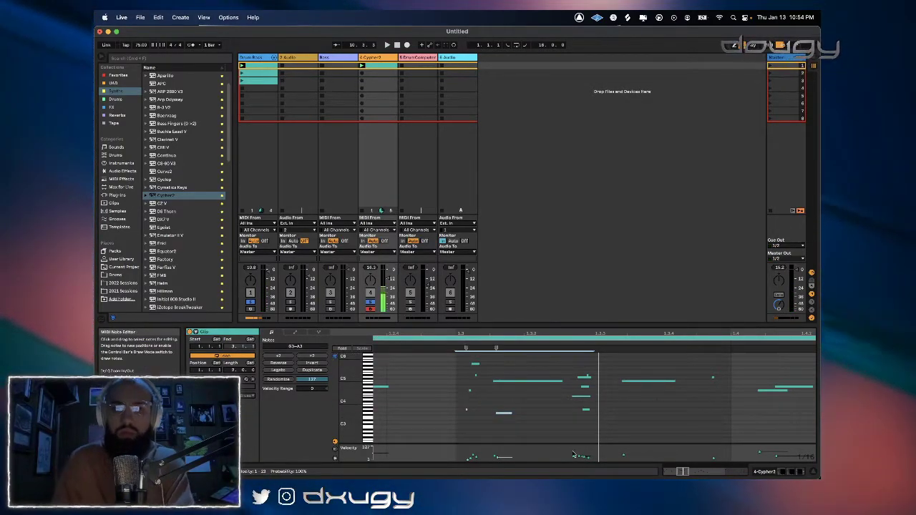
click(524, 418)
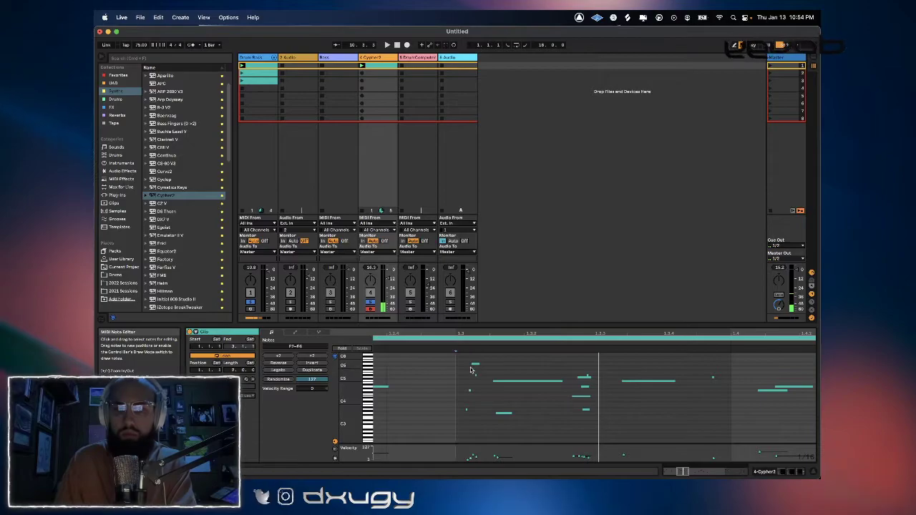
drag(479, 358, 453, 457)
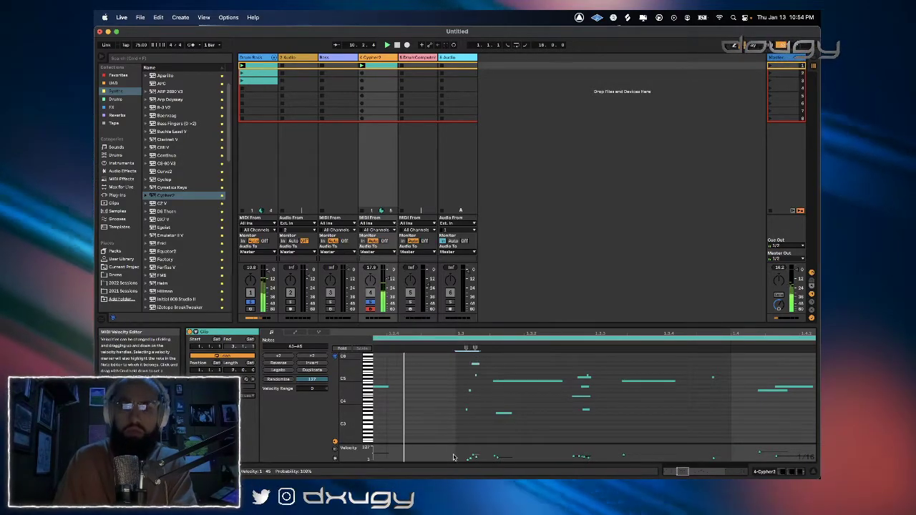
key(Delete)
key(space)
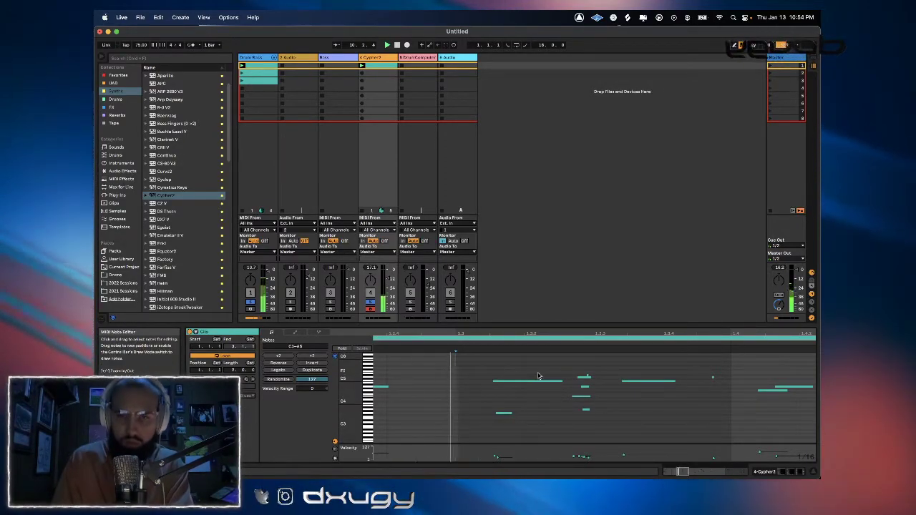
Duplicate the Cypher2 clip's two-bar loop with its notes to make it four bars long.
scroll(536, 368, right, 5)
scroll(536, 368, up, 2)
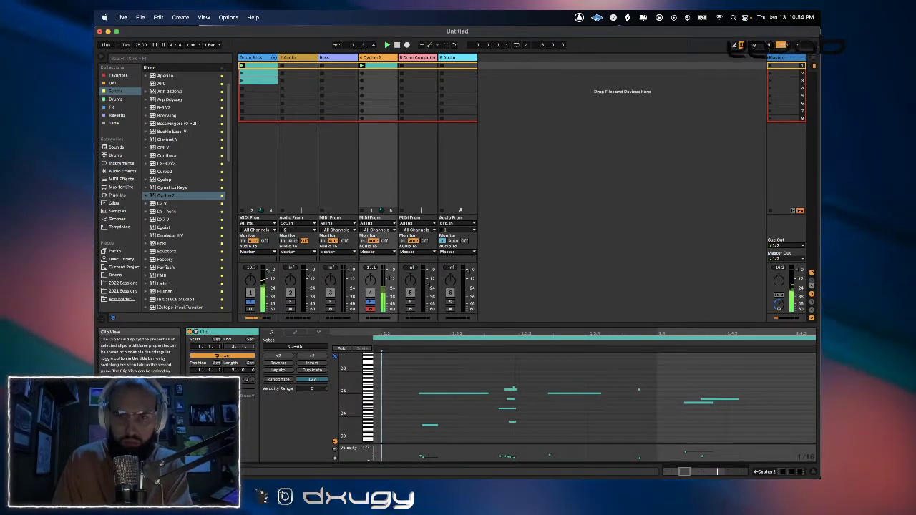
scroll(594, 397, down, 8)
scroll(593, 397, up, 2)
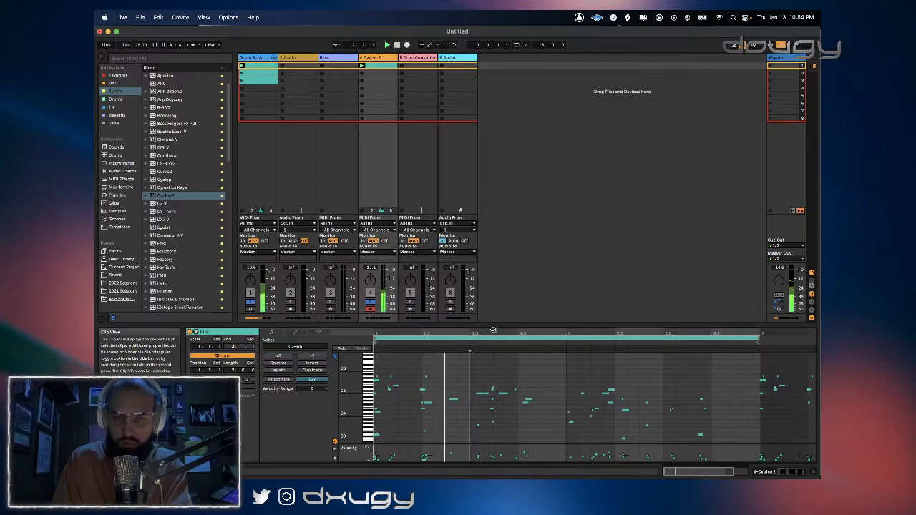
click(309, 370)
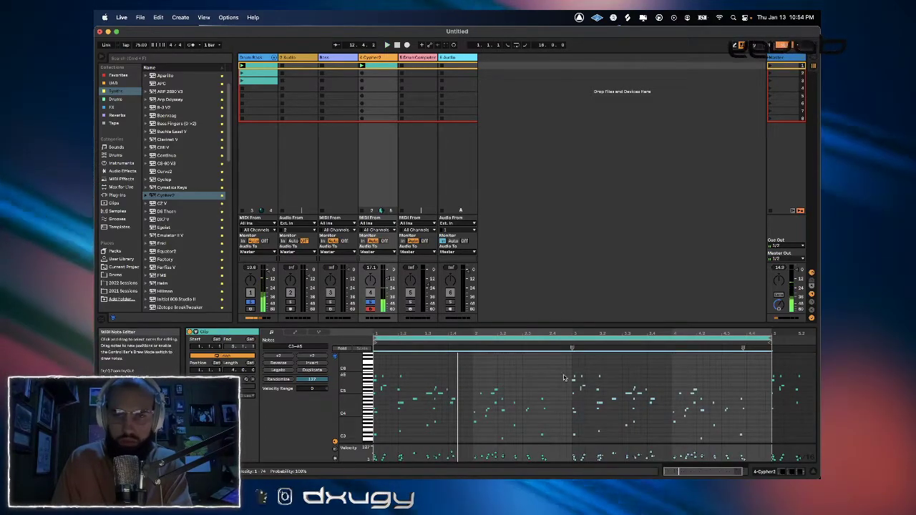
Undo the last note edit and delete the unwanted notes within the first beat of the Cypher2 clip.
drag(379, 335, 377, 397)
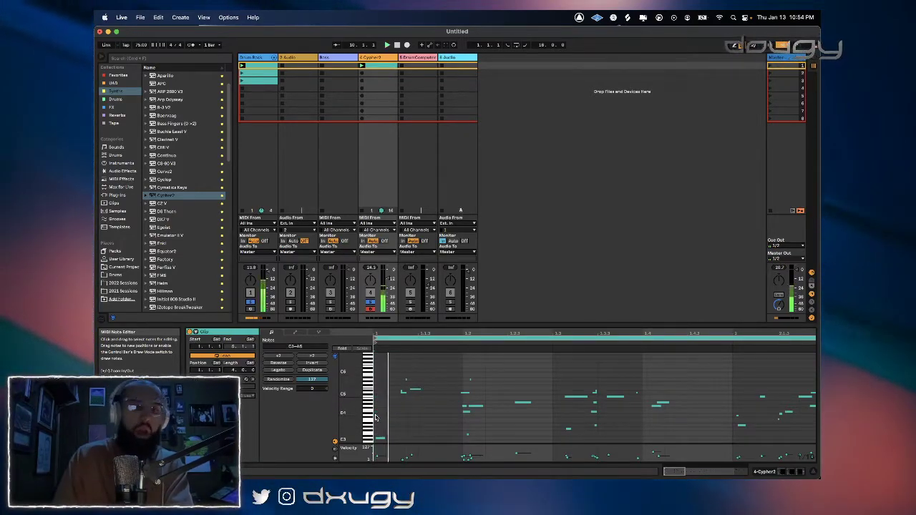
key(super+z)
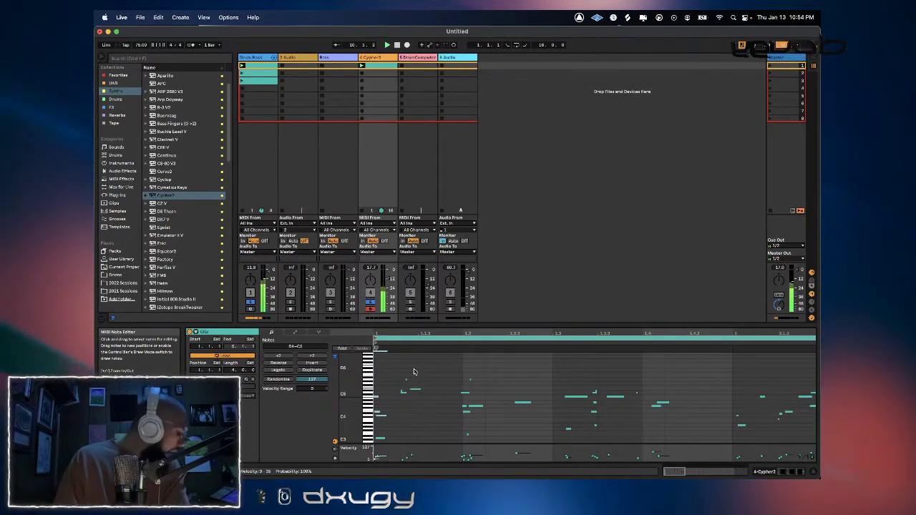
double_click(381, 415)
double_click(380, 438)
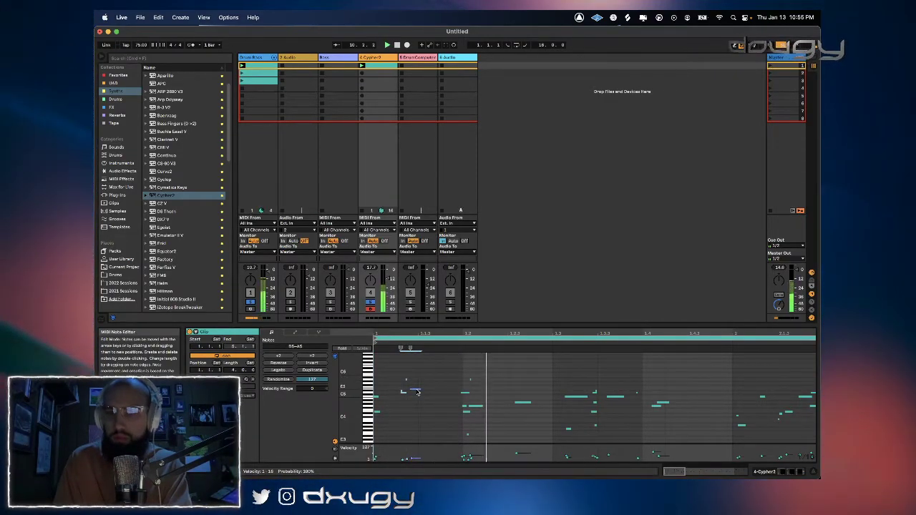
key(Delete)
scroll(403, 408, up, 1)
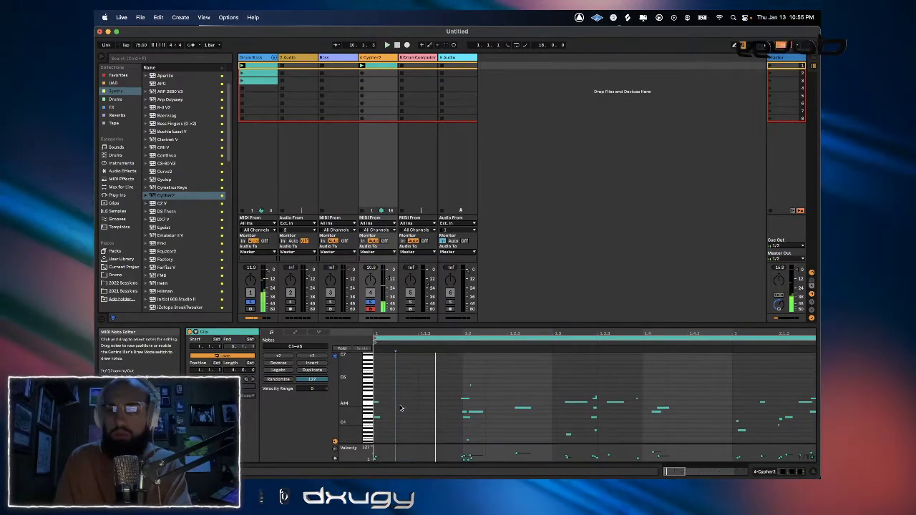
click(376, 402)
double_click(387, 402)
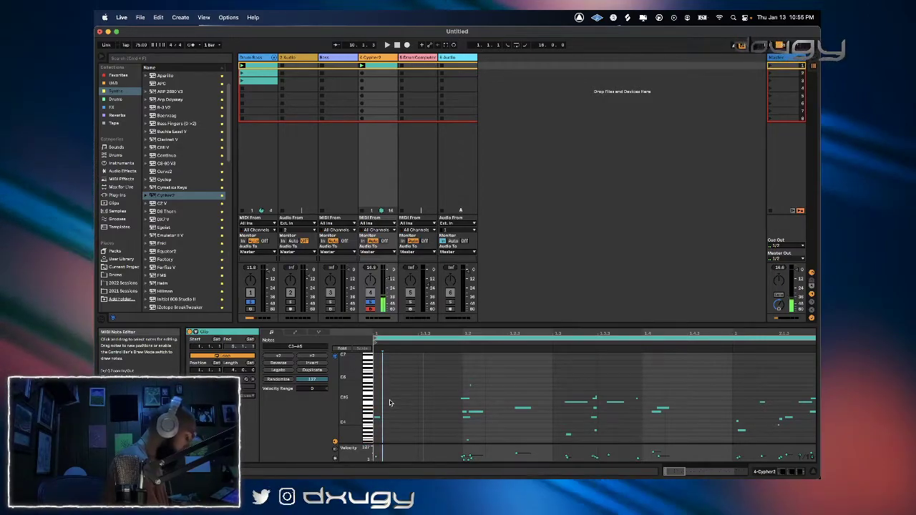
Play the four-bar loop and capture the notes played along with it into the Cypher2 clip.
key(space)
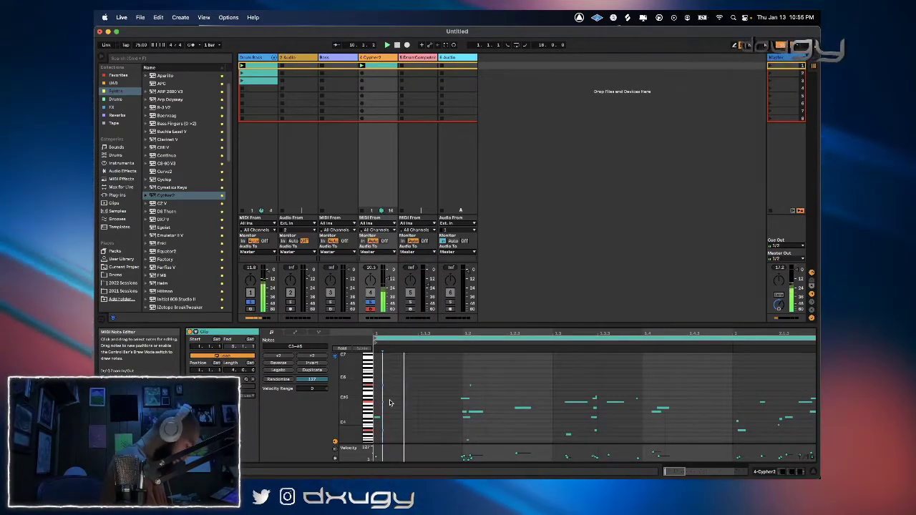
click(390, 403)
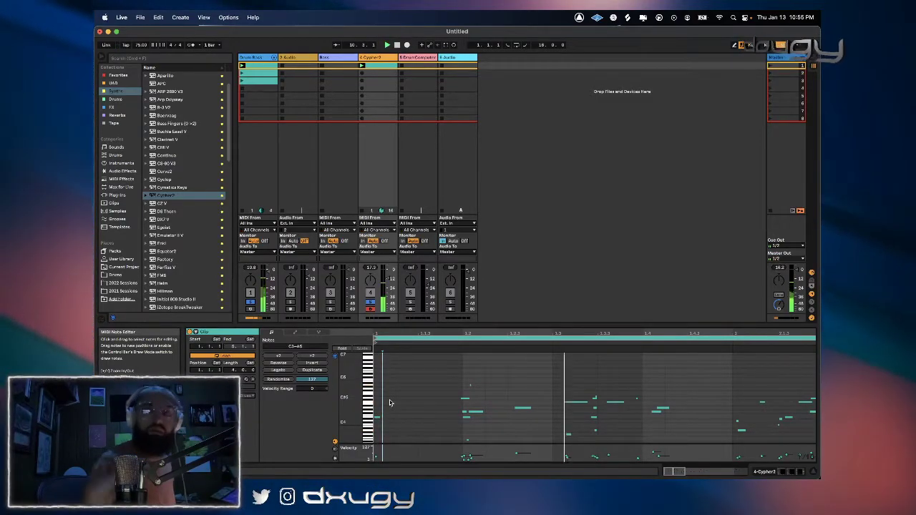
click(445, 44)
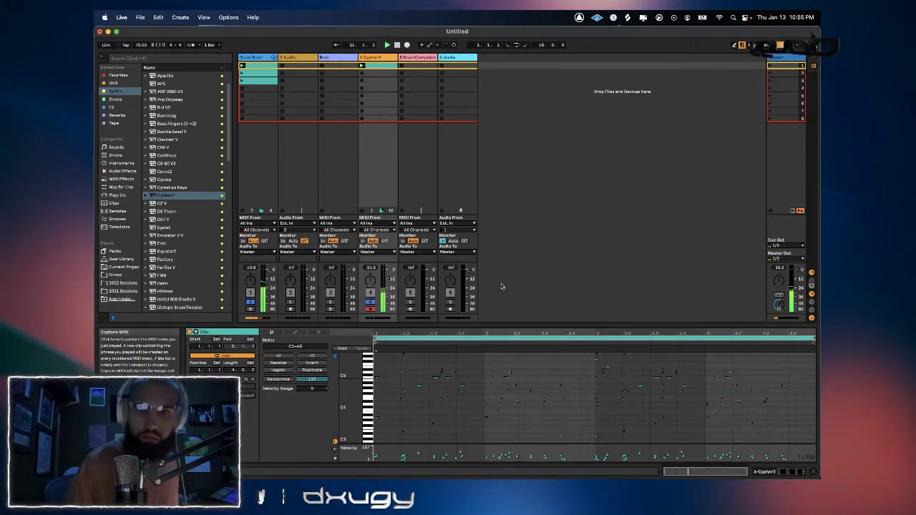
drag(532, 337, 386, 408)
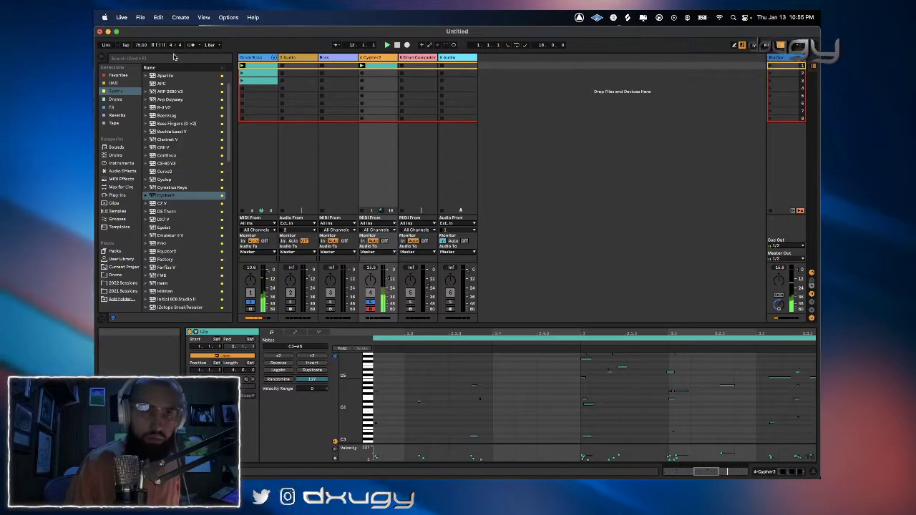
Find the Audio Units version of TAL-Chorus-LX, add it to the Cypher2 track and lower its dry/wet mix.
text(al)
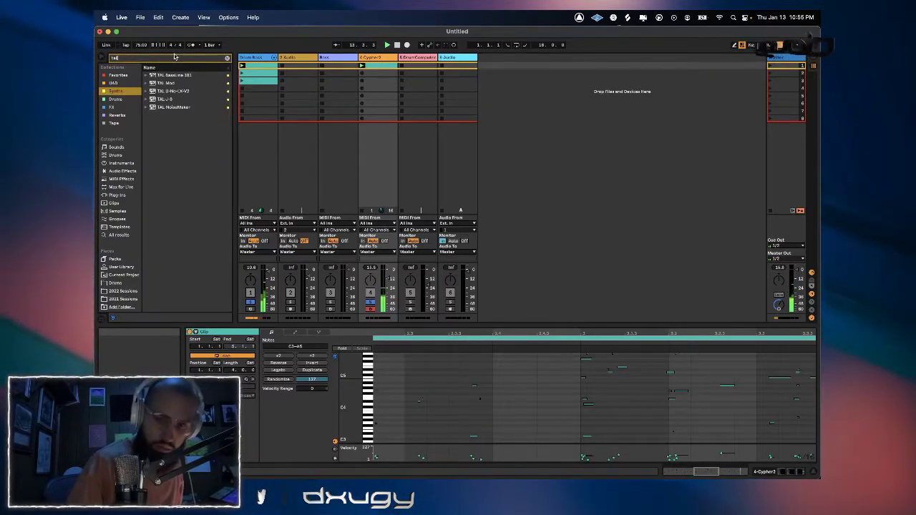
text( cha)
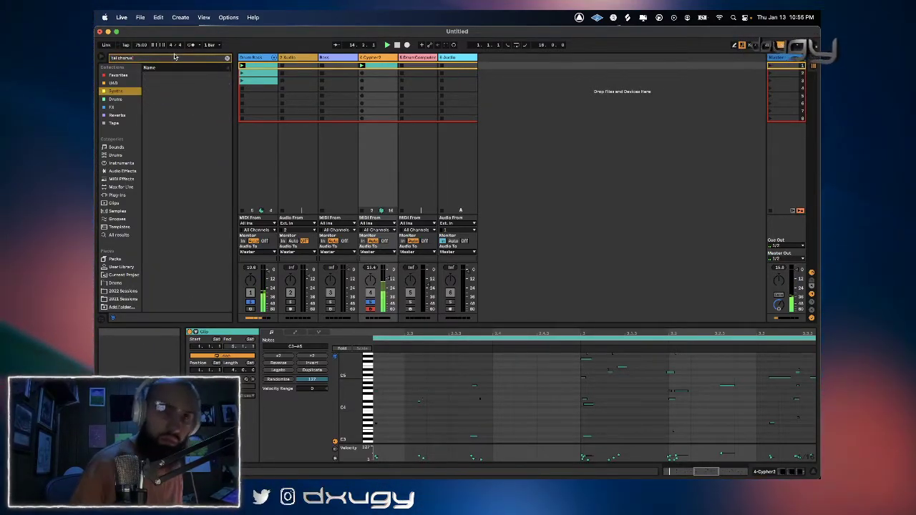
click(151, 83)
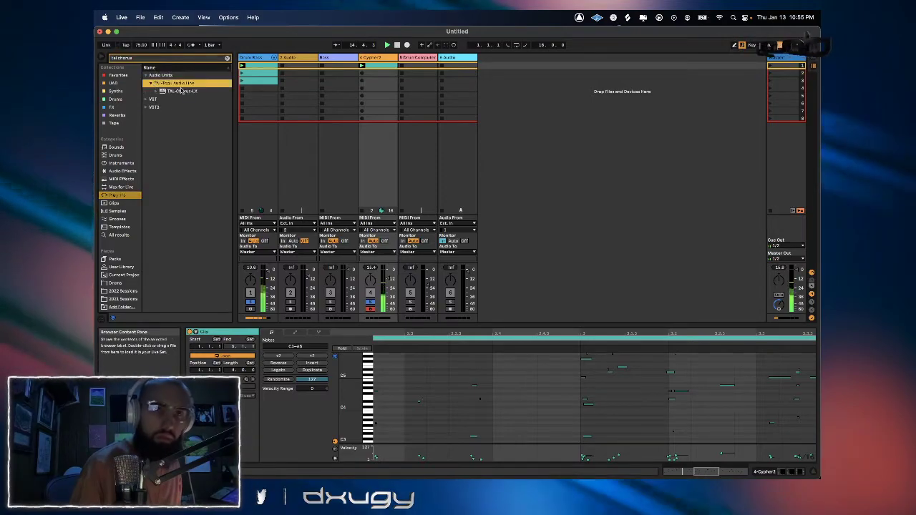
double_click(180, 91)
key(Return)
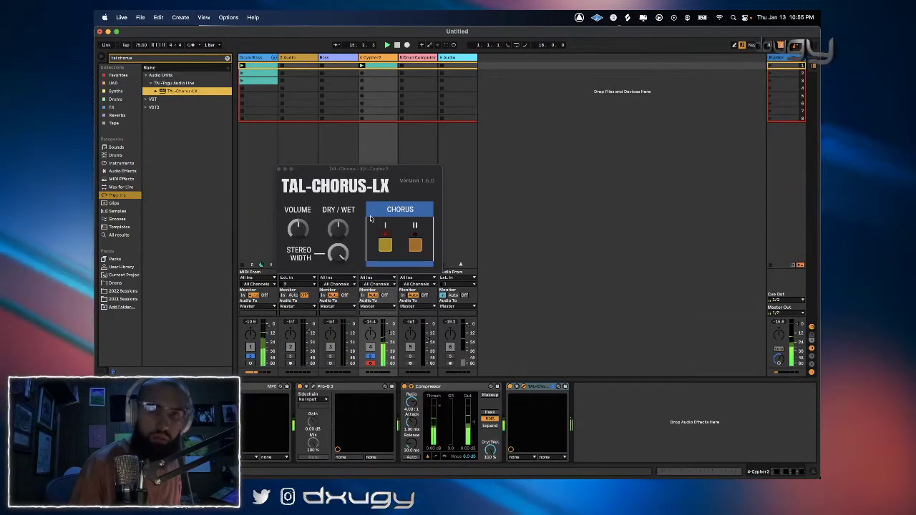
drag(338, 235, 336, 280)
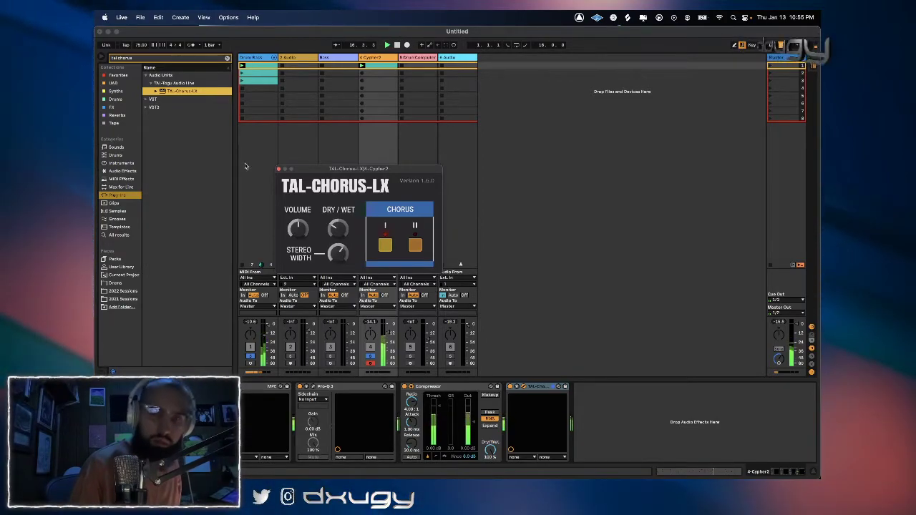
Search the plug-ins for Absynth and add the Audio Units Absynth 5 MFX to the Cypher2 track.
key(Escape)
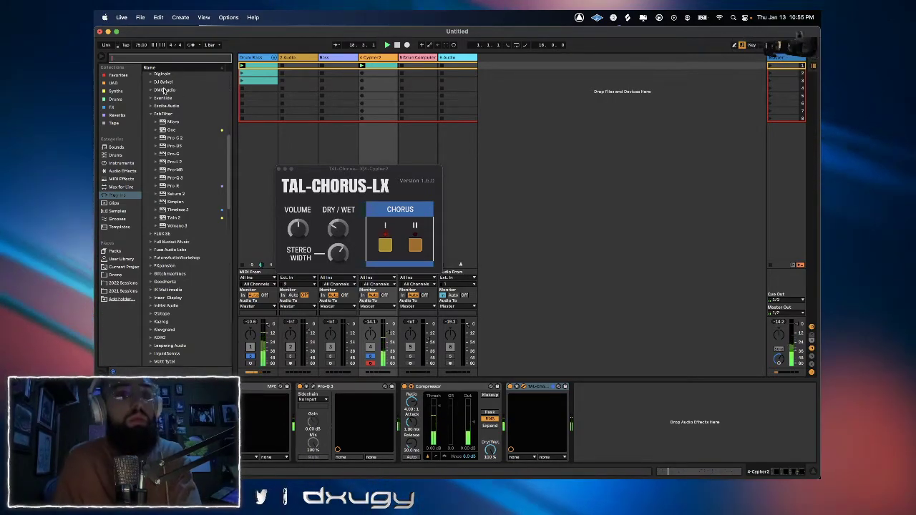
click(147, 58)
text(ABSynth)
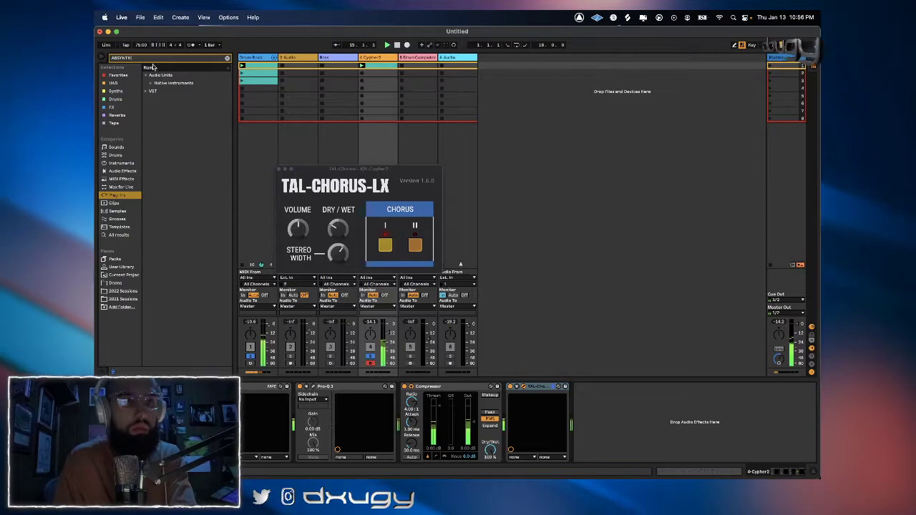
click(151, 84)
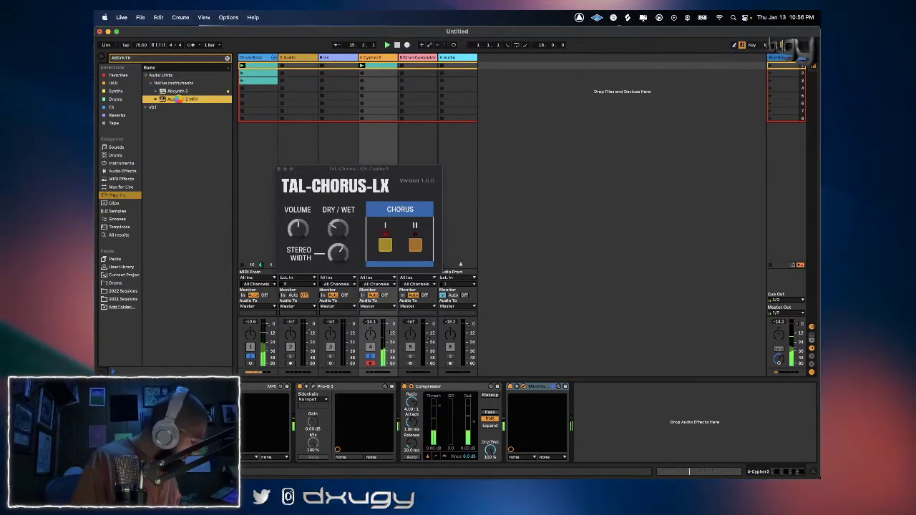
double_click(177, 99)
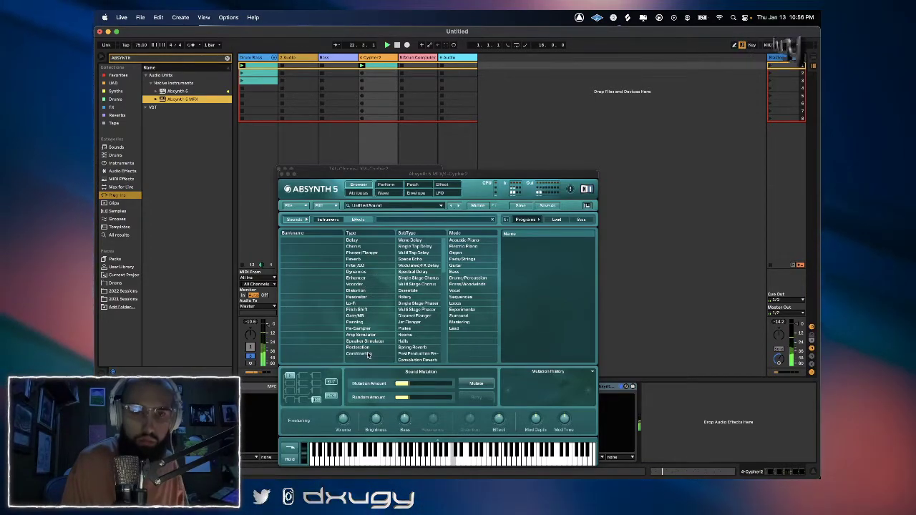
Try repeated sound mutations in Absynth 5 MFX and remove the effect from the Cypher2 track.
click(460, 208)
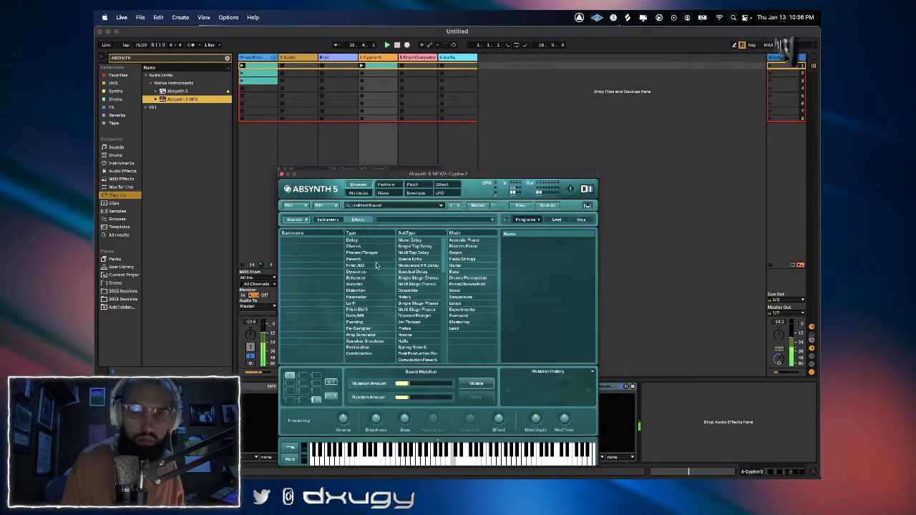
click(477, 206)
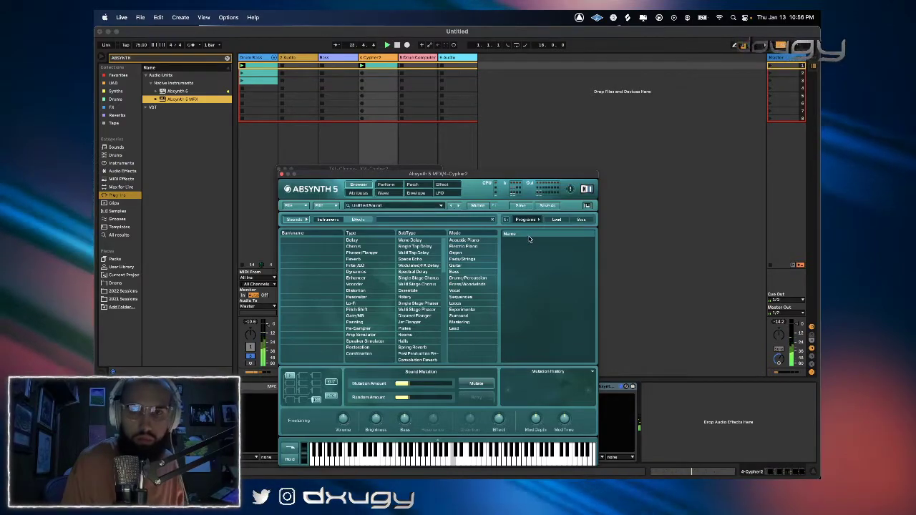
click(478, 206)
click(478, 206)
click(478, 206)
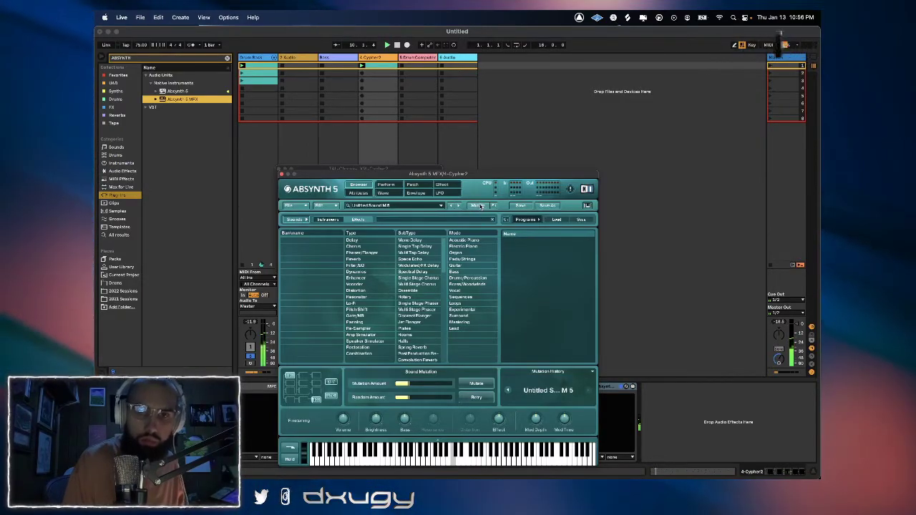
click(478, 206)
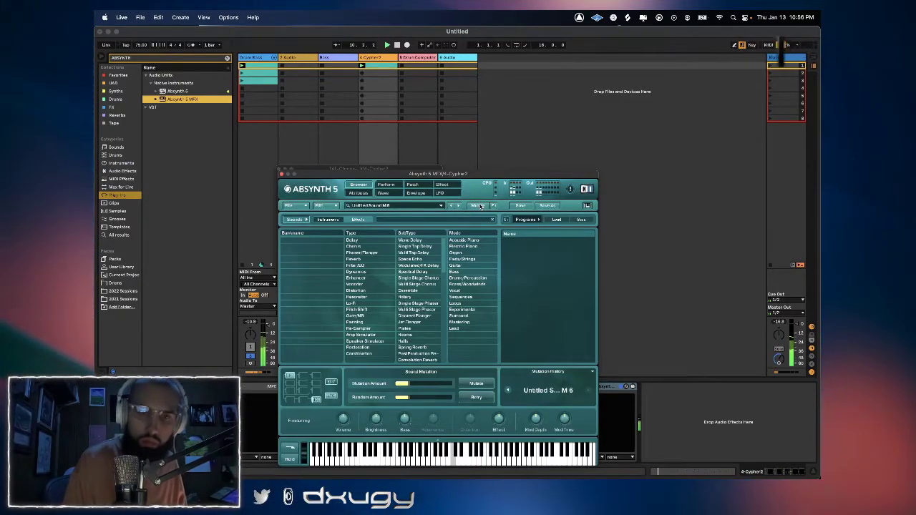
click(478, 206)
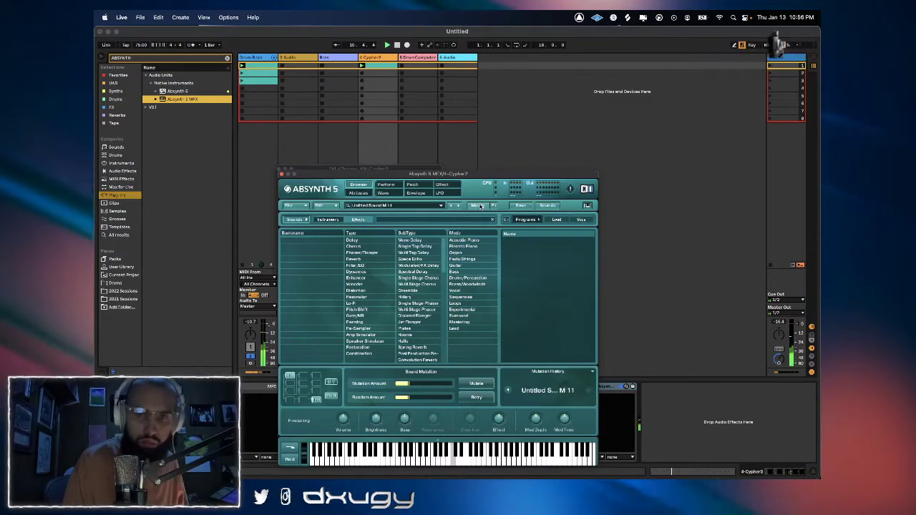
click(478, 206)
click(478, 206)
click(476, 206)
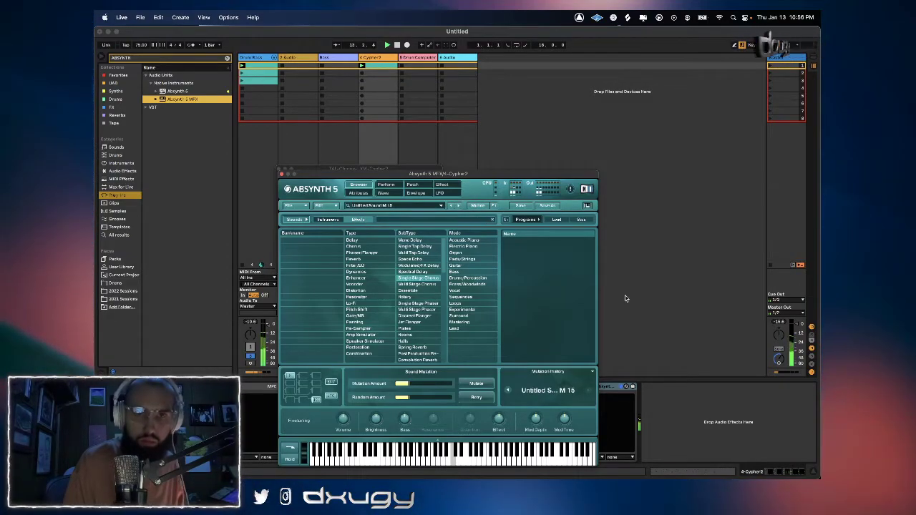
click(609, 389)
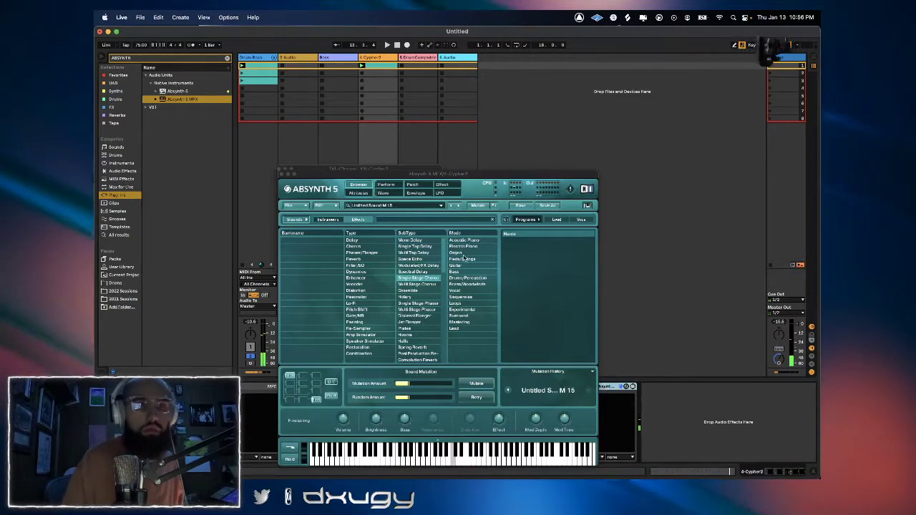
key(Delete)
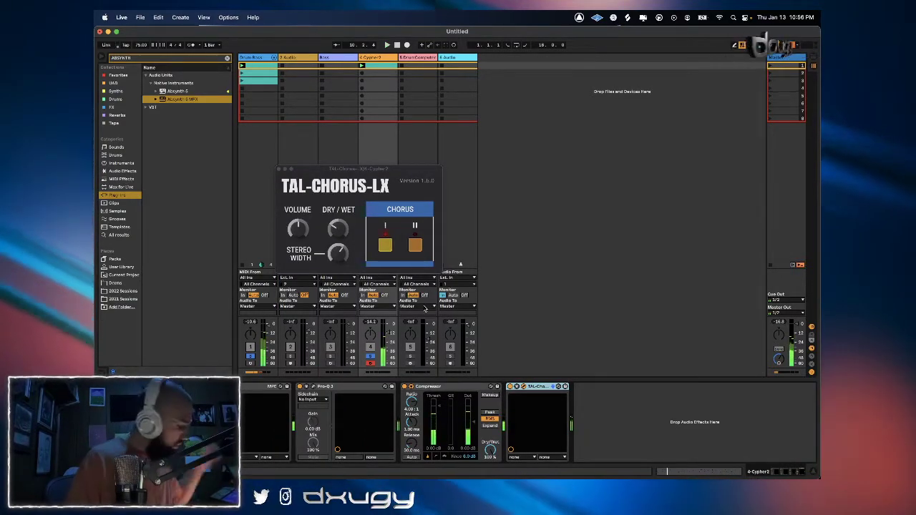
Open the Cypher2 clip's notes and arm the 6 Audio track for recording.
double_click(375, 66)
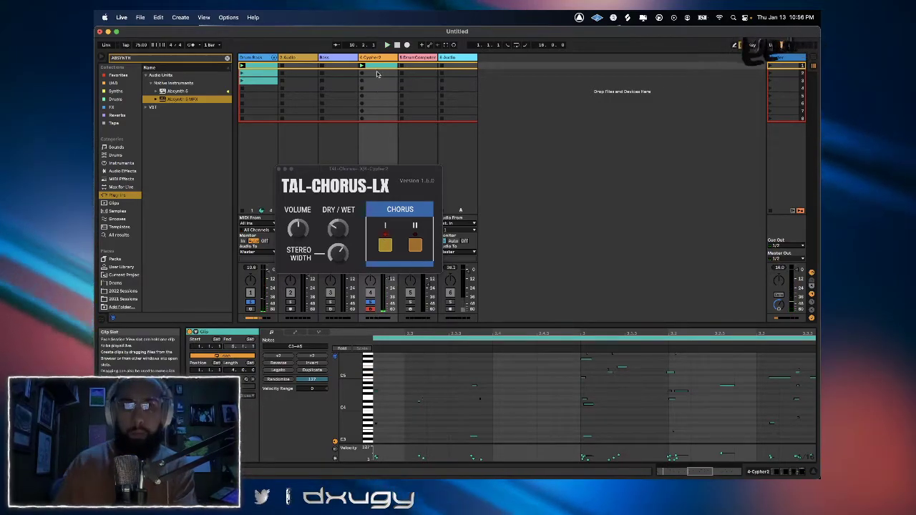
click(451, 309)
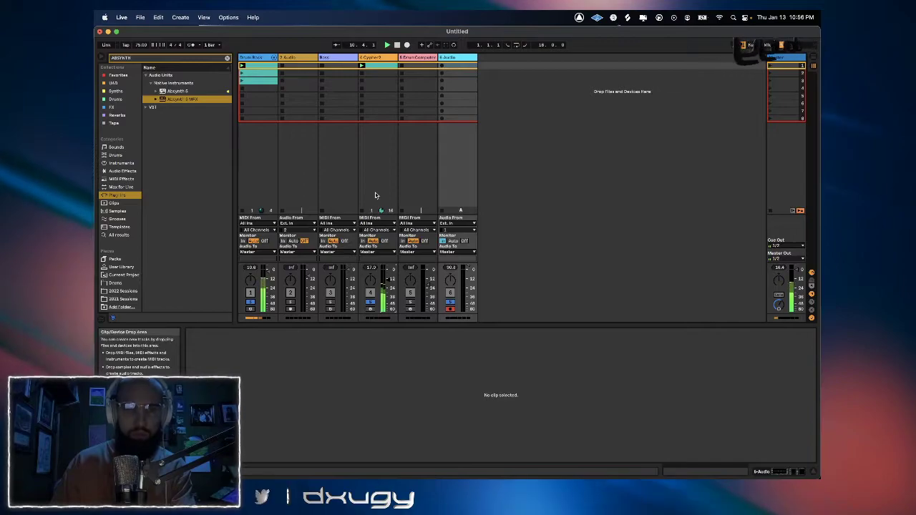
Find Hysteresis in the FX collection, put it after the chorus on the Cypher2 track and play the loop.
click(111, 106)
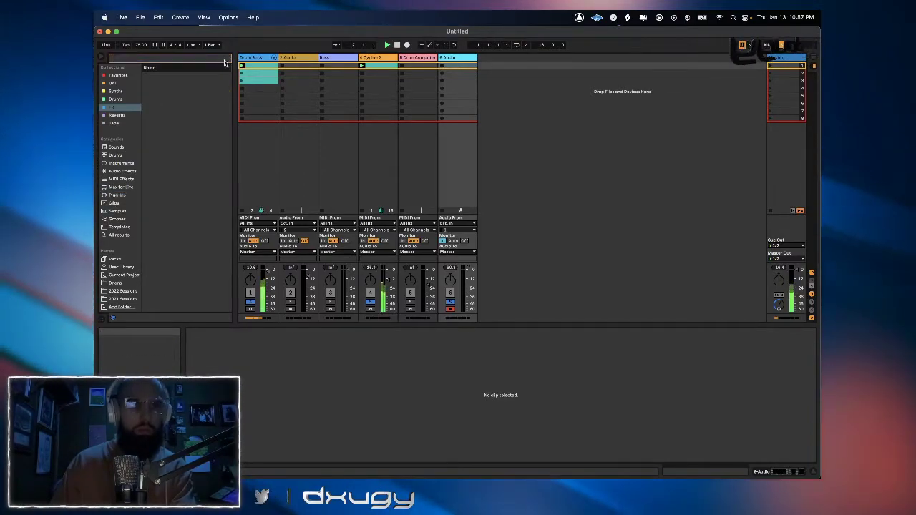
scroll(177, 196, down, 1)
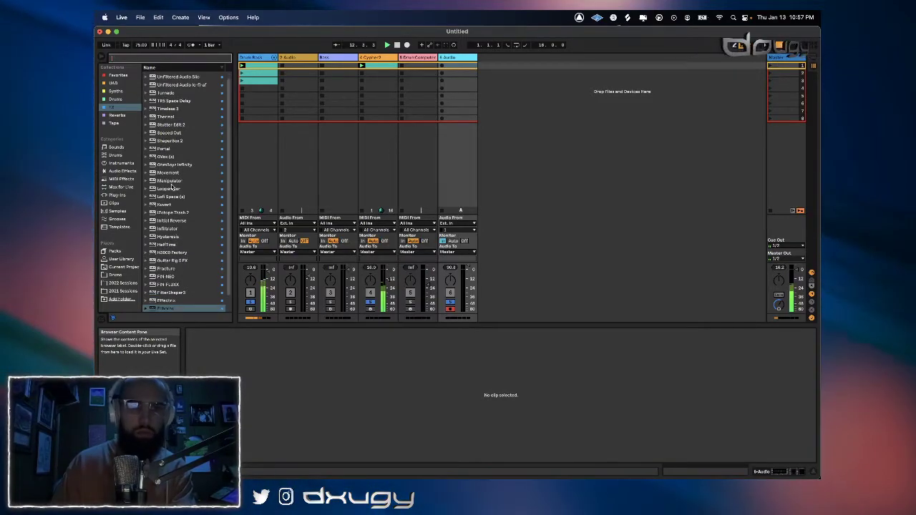
scroll(169, 203, down, 1)
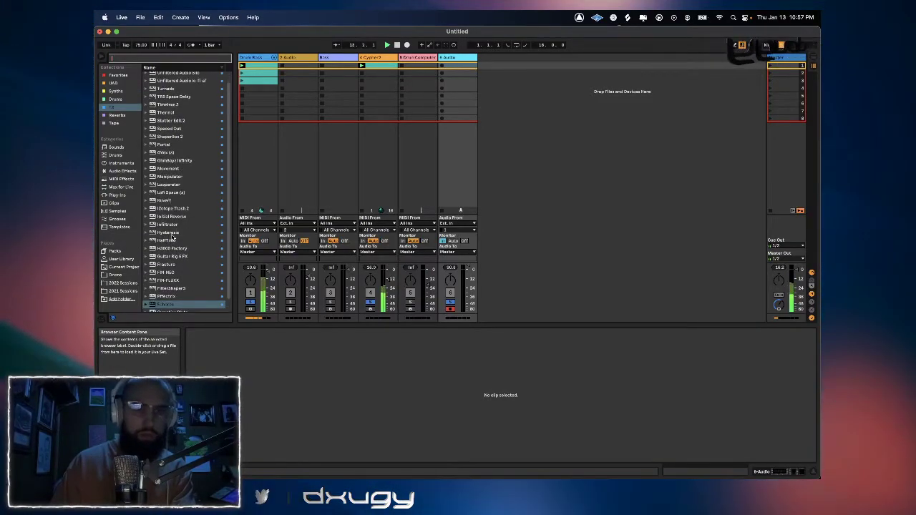
double_click(170, 234)
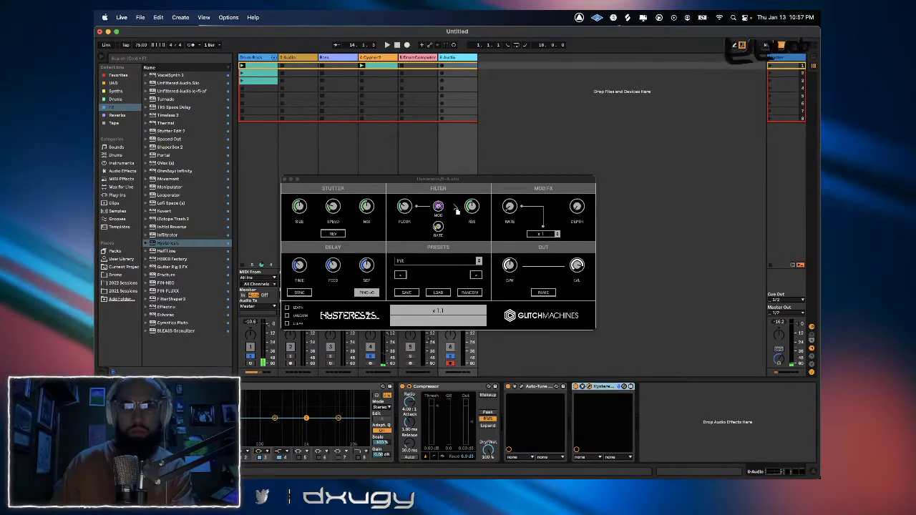
click(385, 123)
key(space)
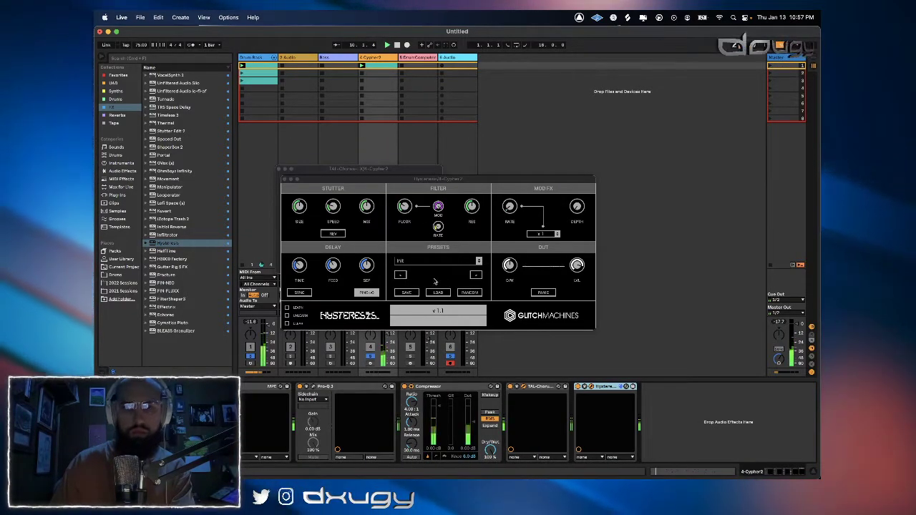
Audition the Hysteresis presets one after another during playback, stopping at CreakyDoor.
click(473, 275)
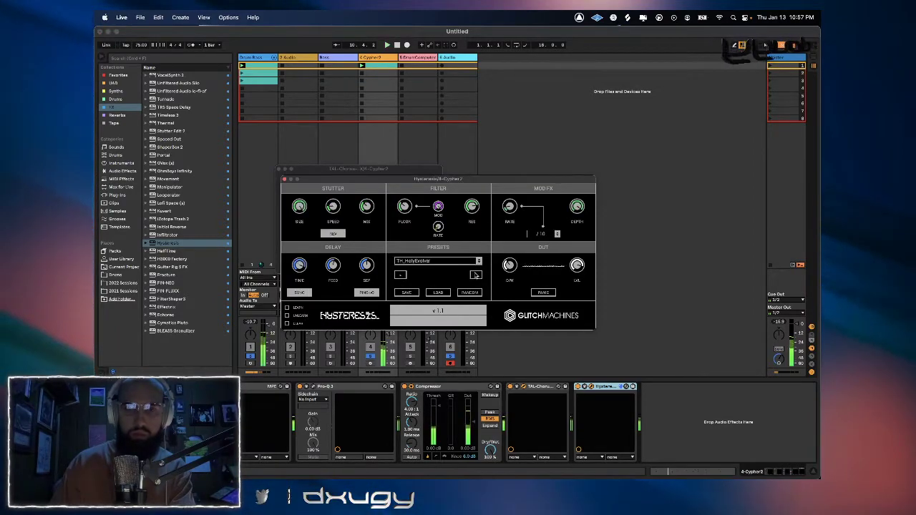
click(474, 275)
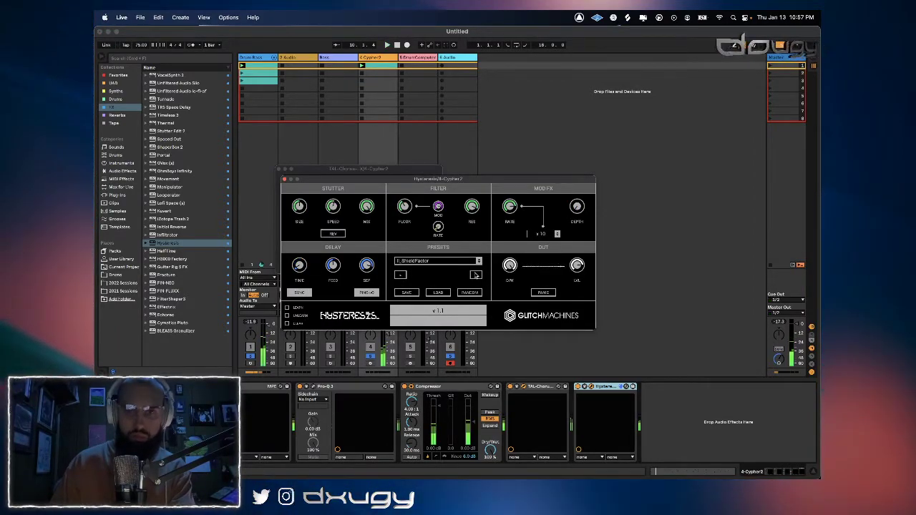
click(474, 275)
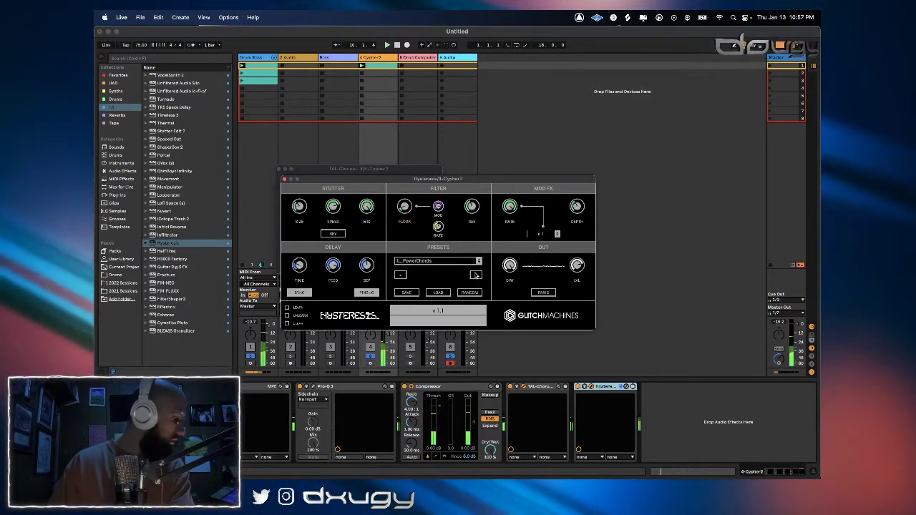
click(475, 275)
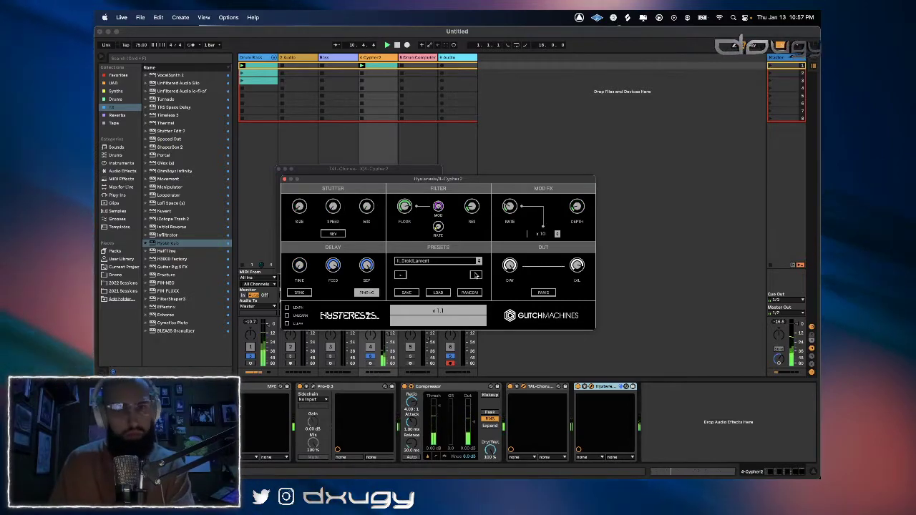
click(475, 274)
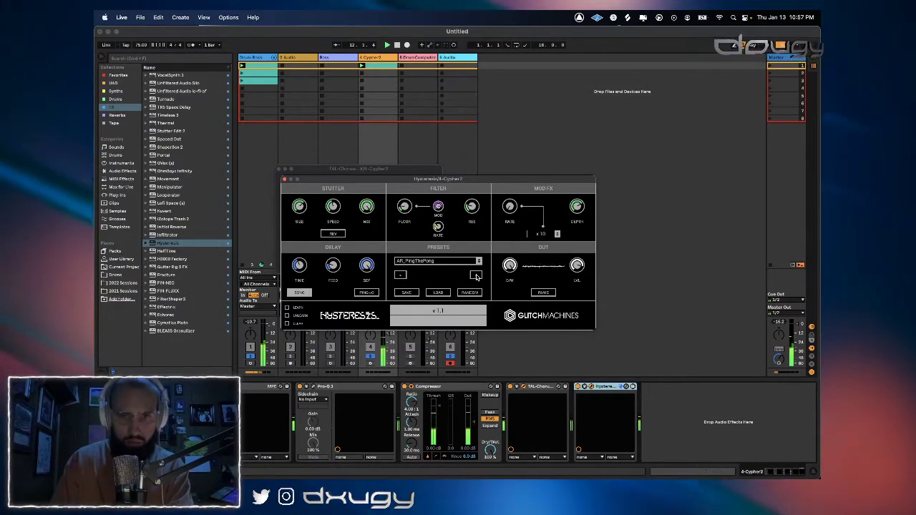
click(475, 275)
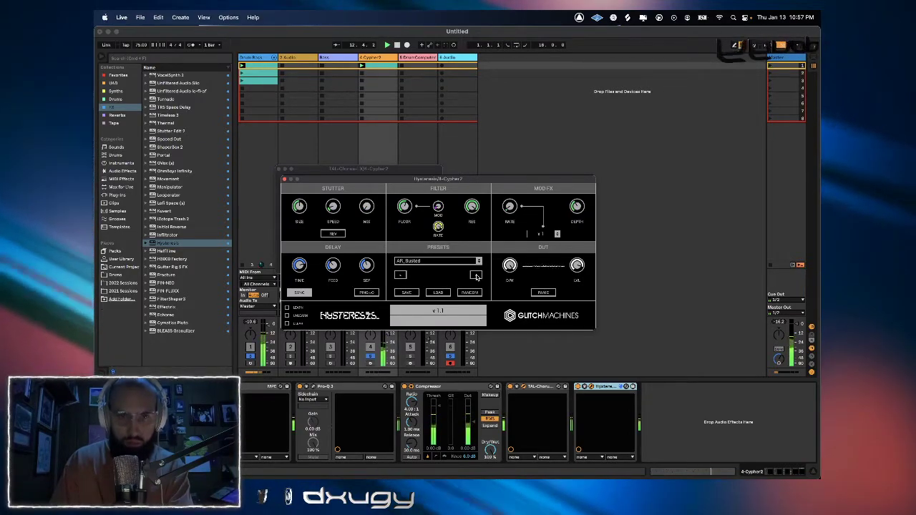
click(475, 275)
click(475, 274)
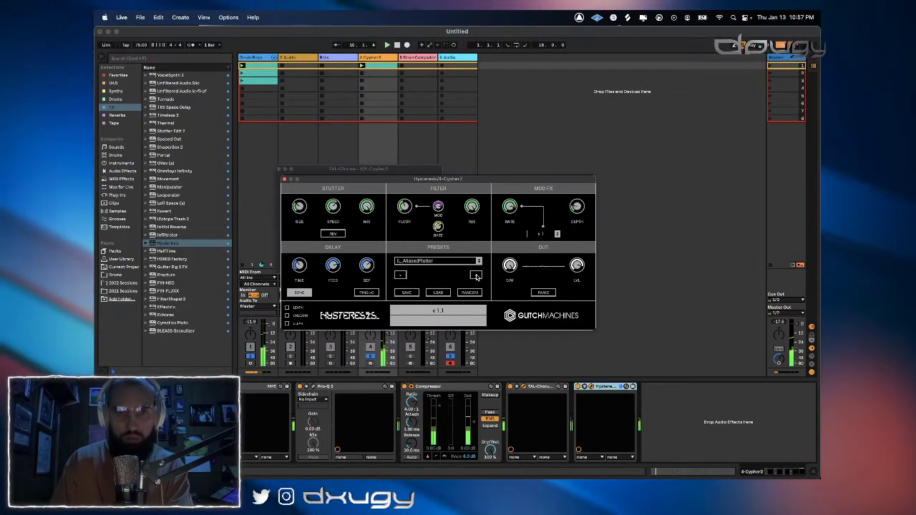
click(475, 275)
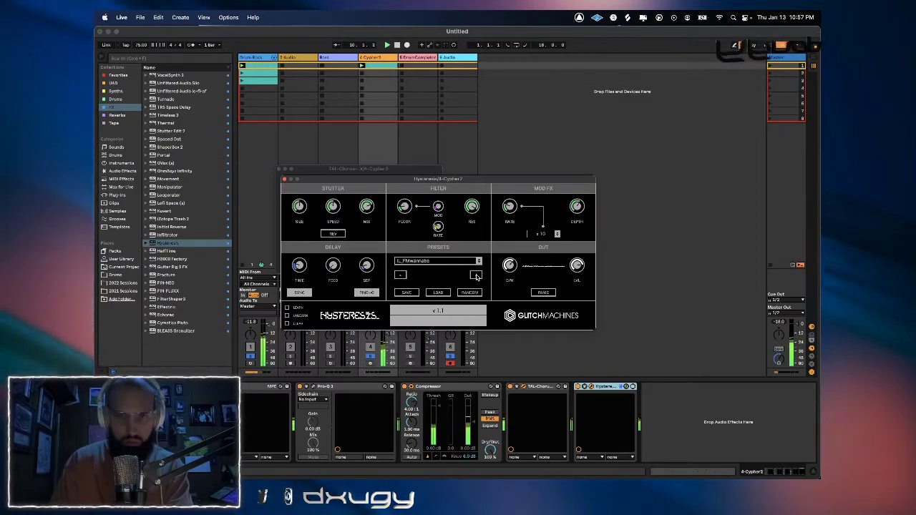
click(475, 275)
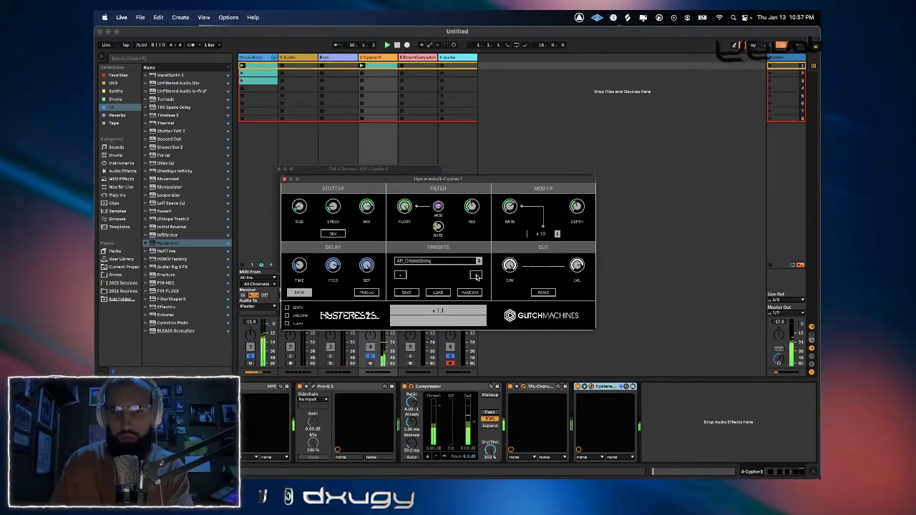
click(475, 274)
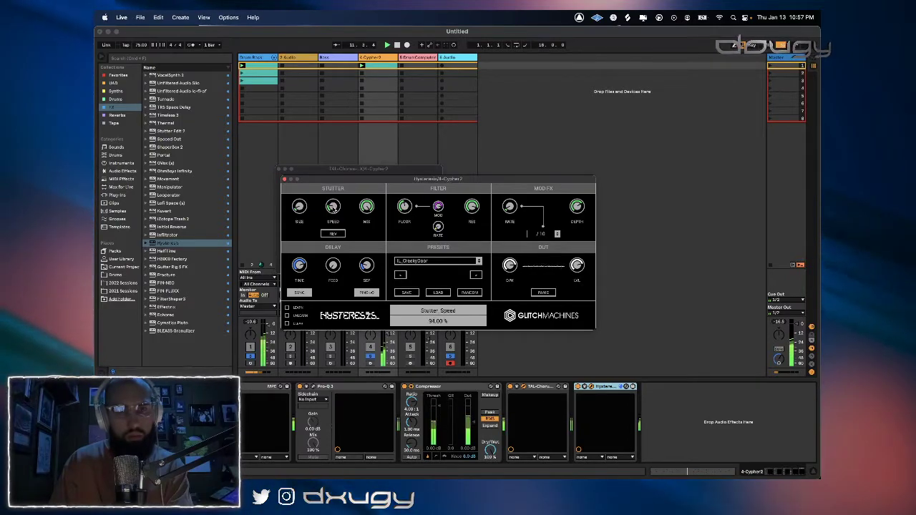
Try a different stutter speed in Hysteresis and move on through the presets to EnemyMine.
drag(332, 223, 339, 143)
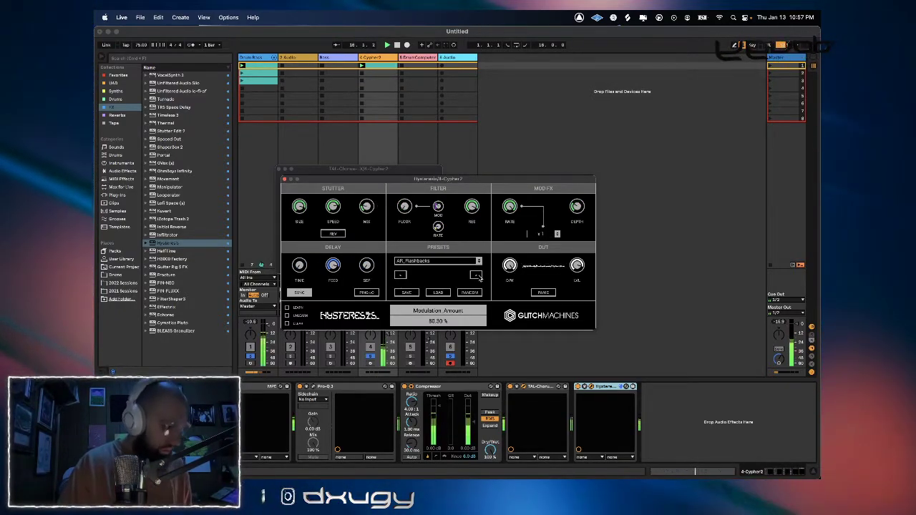
click(476, 276)
click(477, 276)
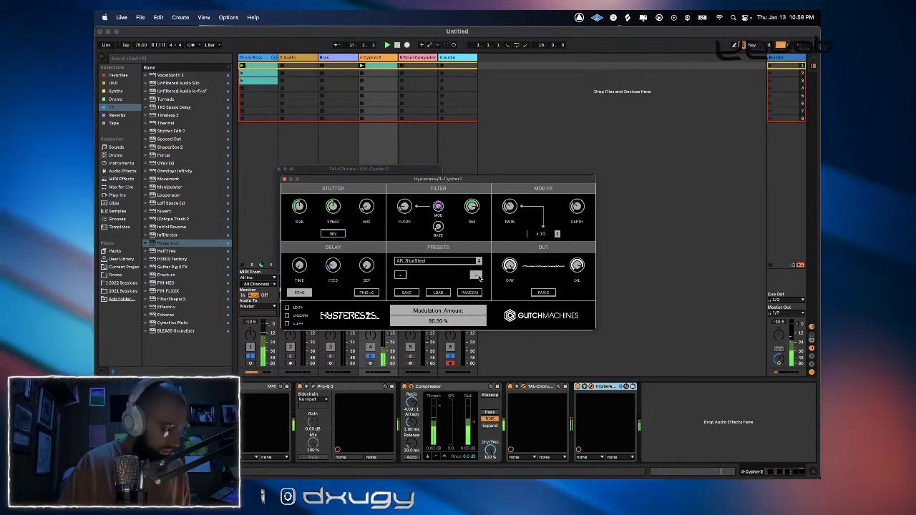
click(477, 276)
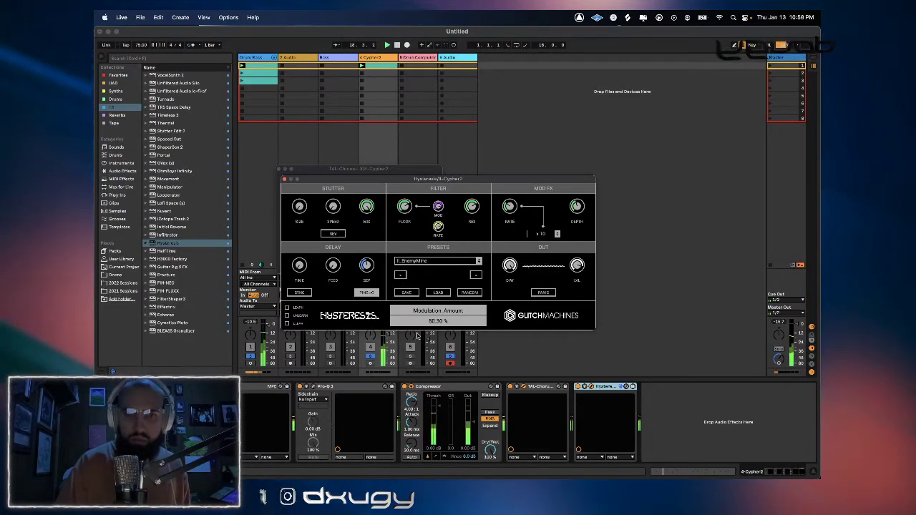
Lower the dry/wet mix of Hysteresis, reverse its stutter, and raise the delay feedback to 11.60 % along with the delay time.
drag(513, 269, 484, 376)
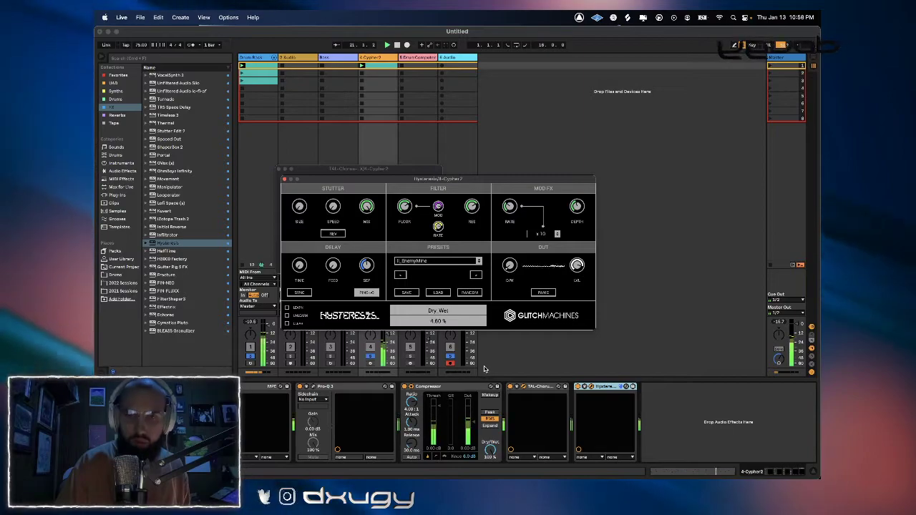
drag(485, 350, 487, 353)
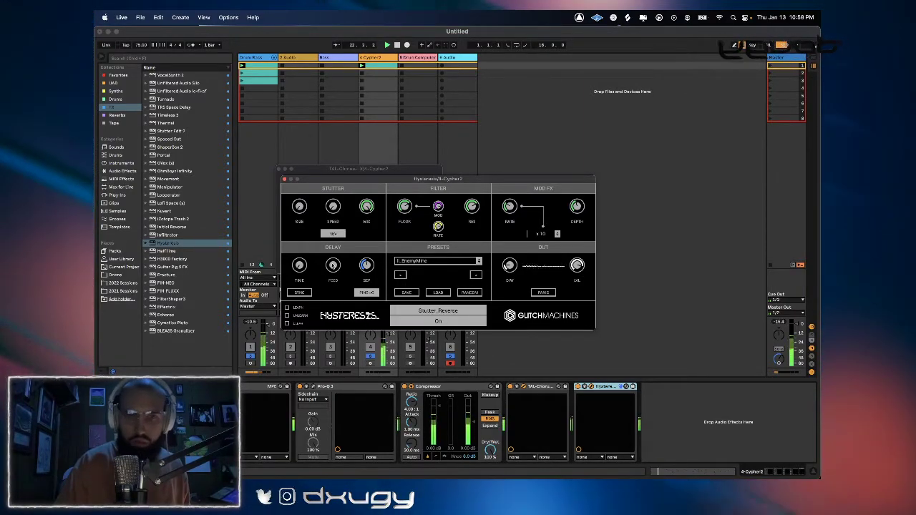
drag(331, 264, 331, 235)
drag(299, 265, 299, 240)
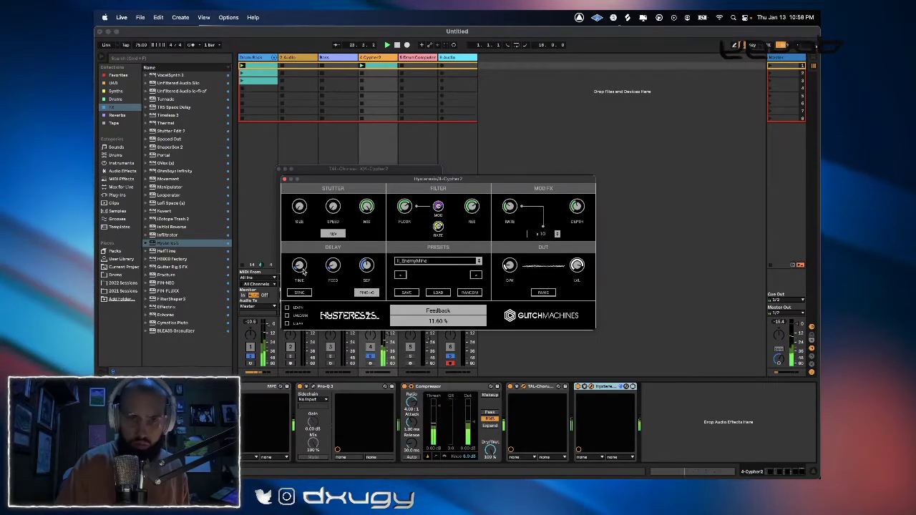
Close the Hysteresis and TAL-Chorus windows and insert a new MIDI track after the Cypher2 track.
click(284, 179)
click(280, 168)
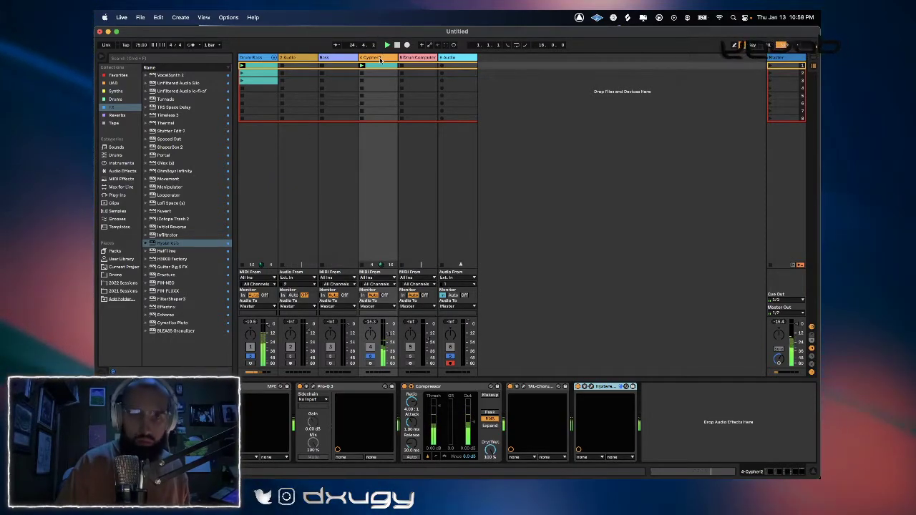
right_click(380, 60)
key(Return)
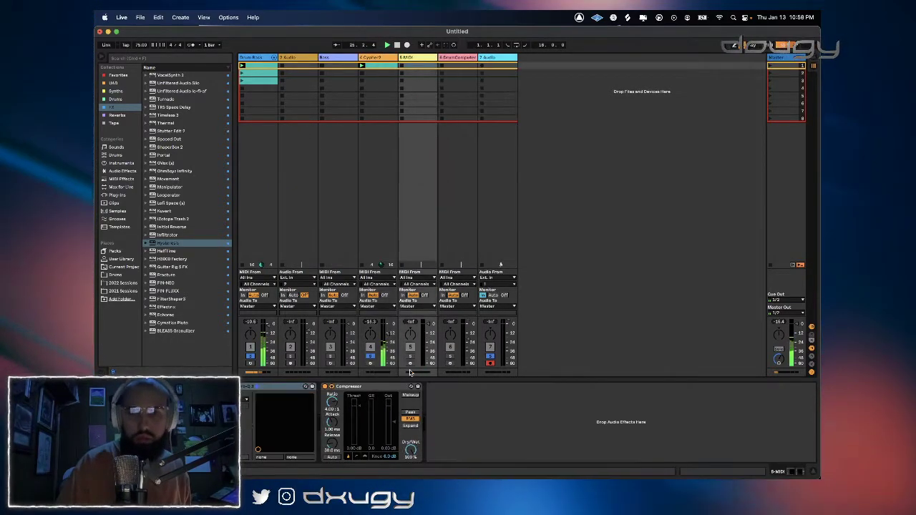
Sidechain the Cypher2 track's Compressor to the Drum Rack kick at Post Mixer and lower the threshold to about -26.5 dB.
click(386, 172)
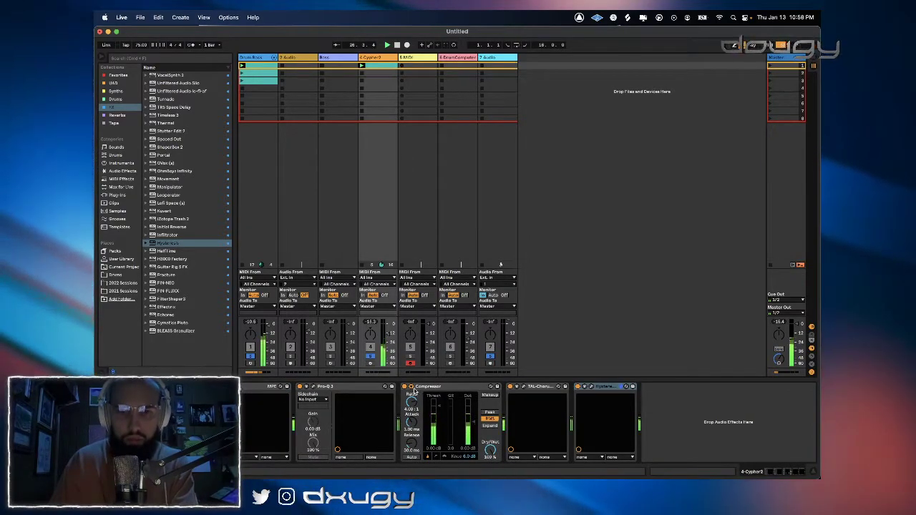
click(411, 386)
click(414, 407)
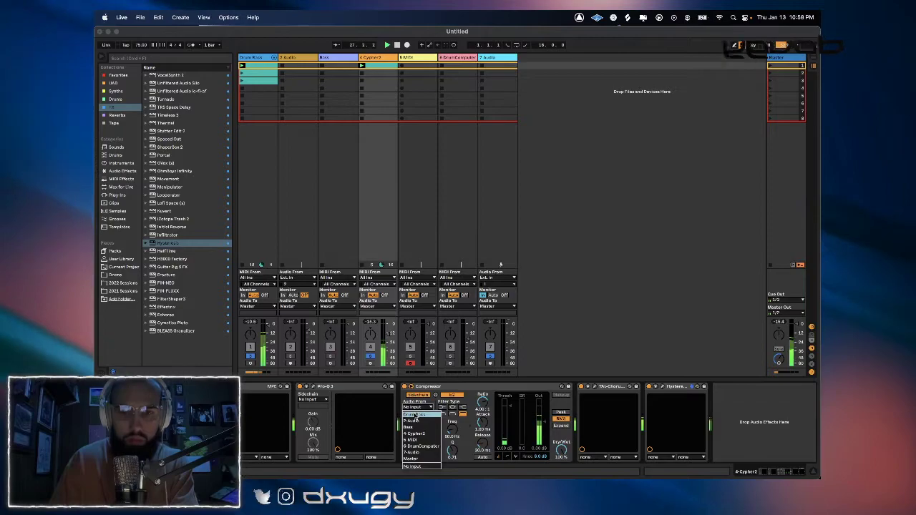
click(417, 413)
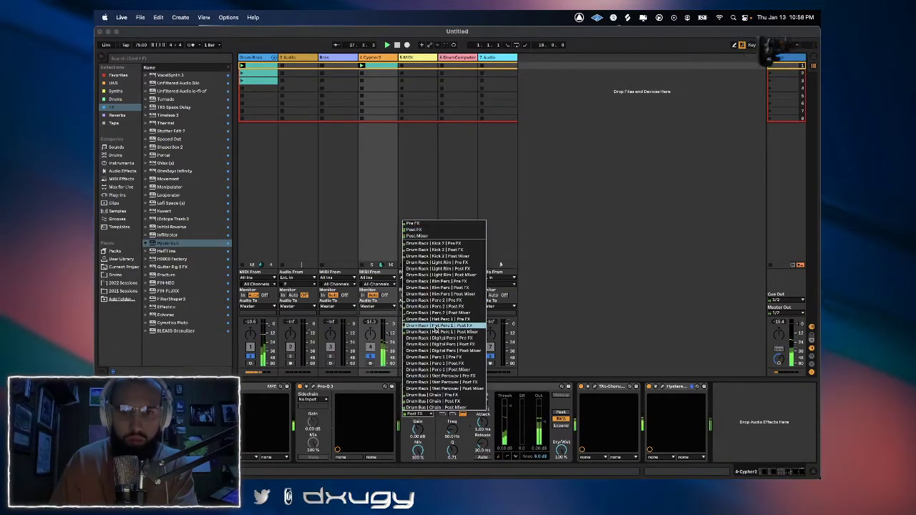
click(444, 260)
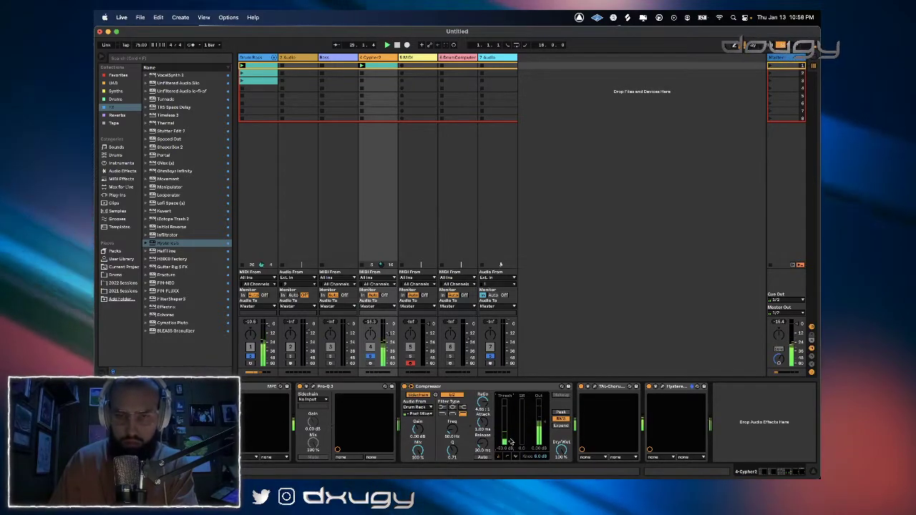
Find Thermal in the FX collection and add it after Hysteresis on the Cypher2 track.
click(201, 60)
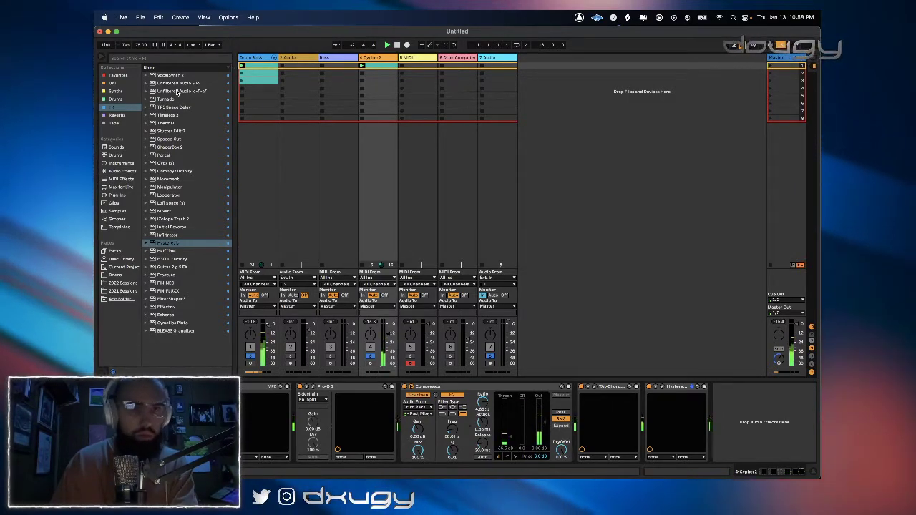
click(164, 122)
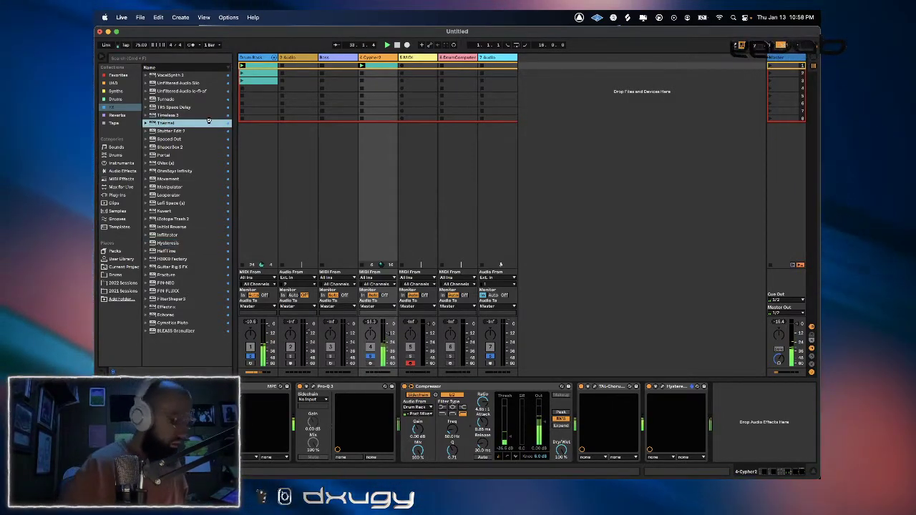
double_click(208, 122)
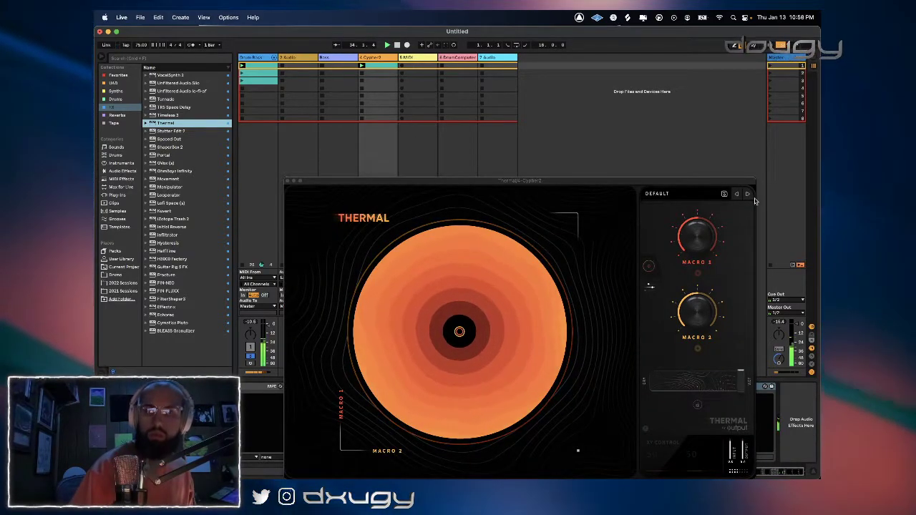
Audition the first Thermal presets during playback, from Width and Heat to Beefy Digits in the preset browser.
click(750, 200)
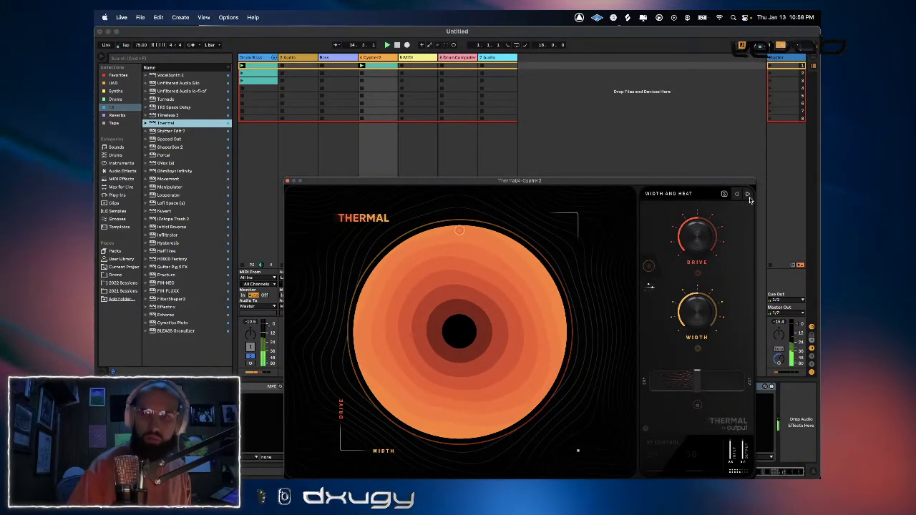
click(749, 197)
click(690, 194)
click(497, 228)
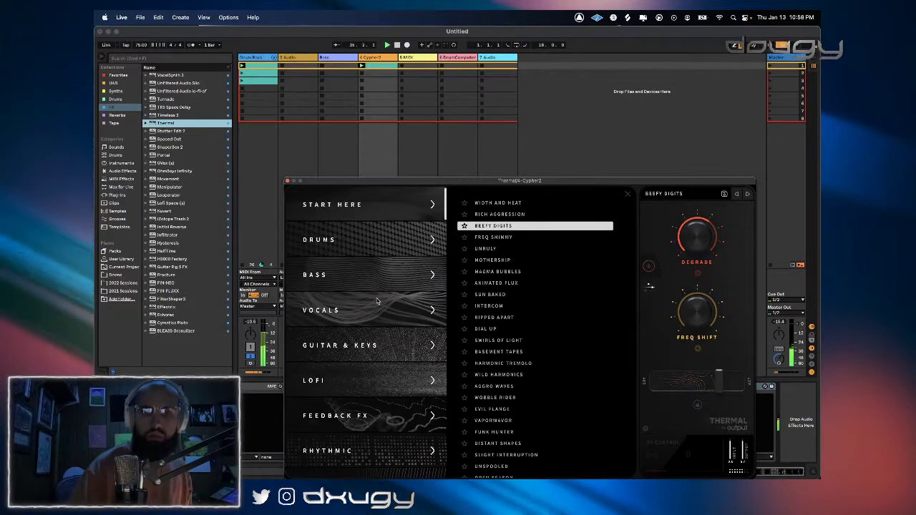
Audition Thermal presets in the Rhythmic category up to Losing the Station.
scroll(377, 300, down, 5)
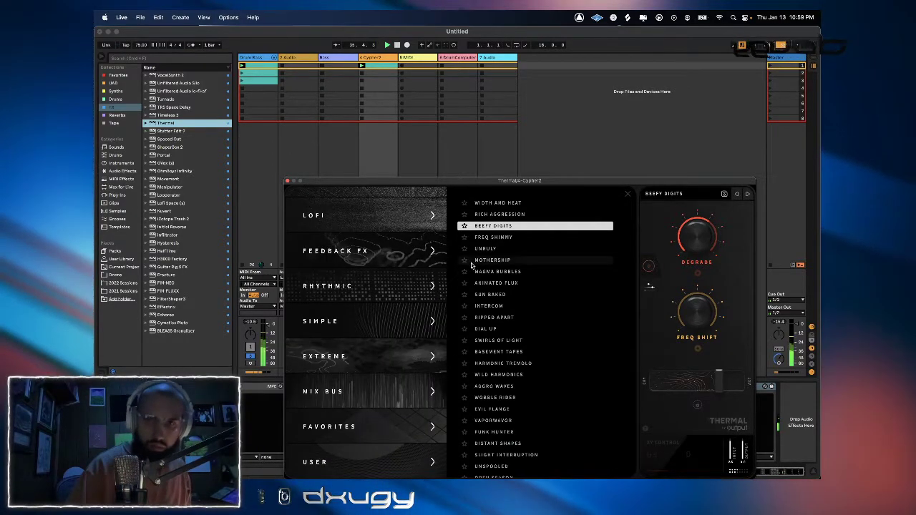
click(390, 299)
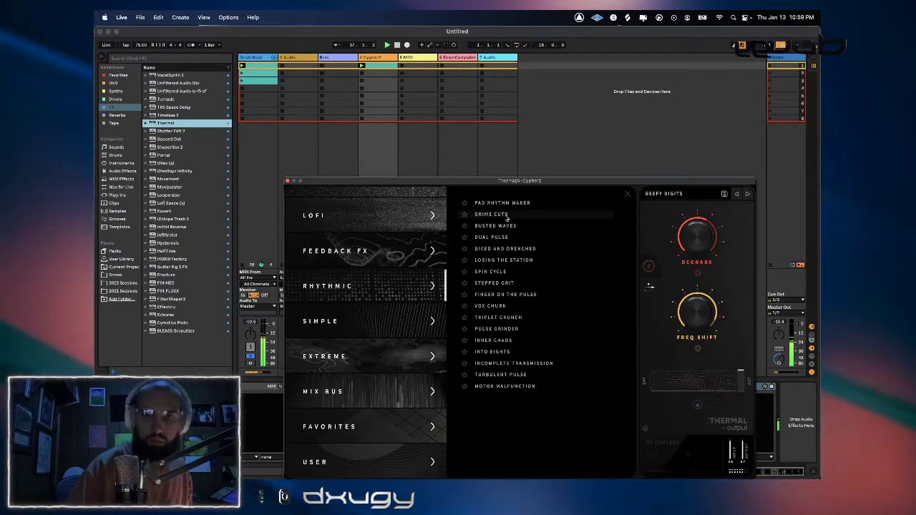
click(748, 195)
click(748, 195)
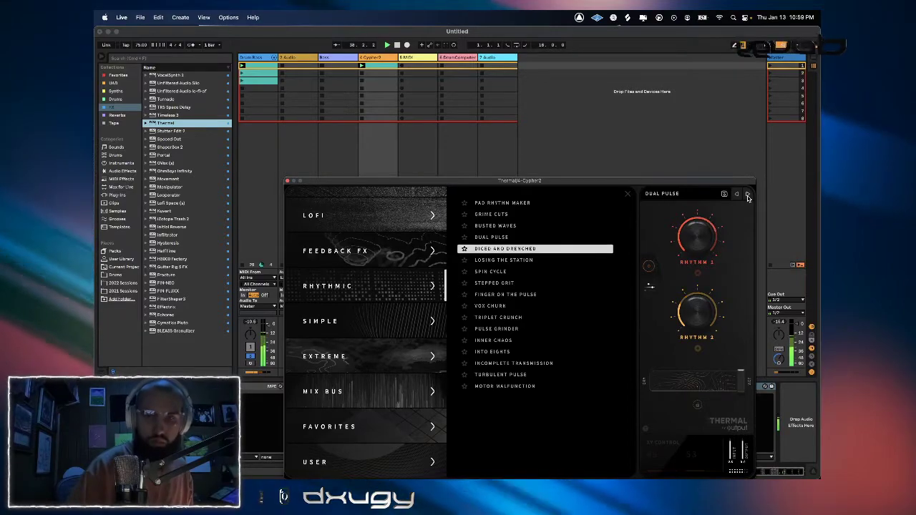
click(748, 195)
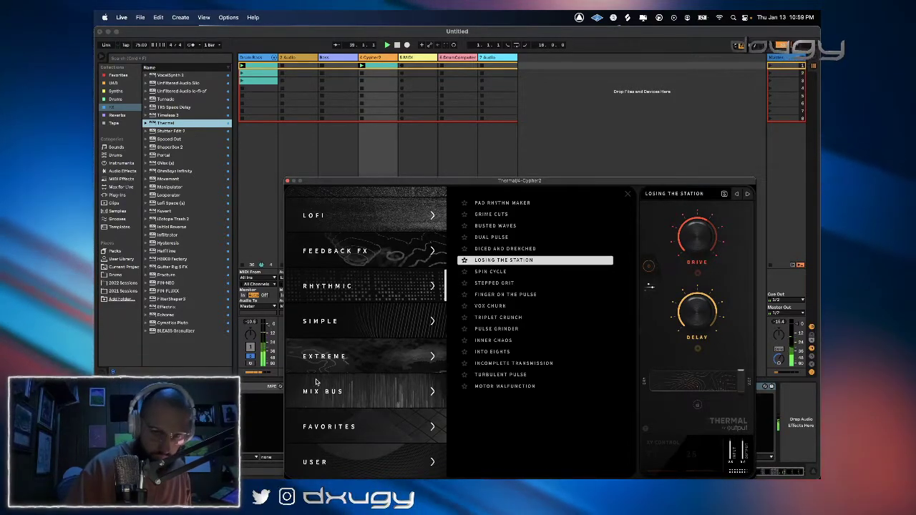
Try Light Shaper and Heavy Shaper from Thermal's Simple category, lowering Heavy Shaper's dry/wet to 28.
click(335, 326)
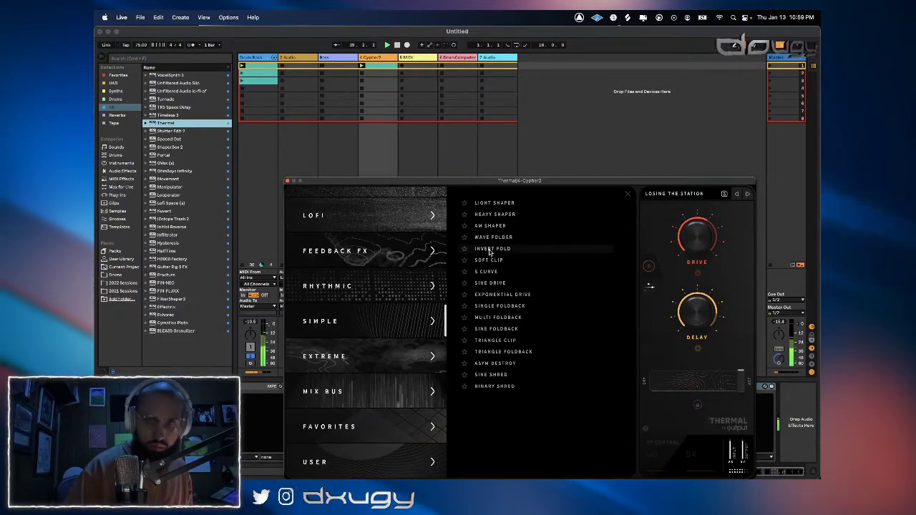
click(499, 204)
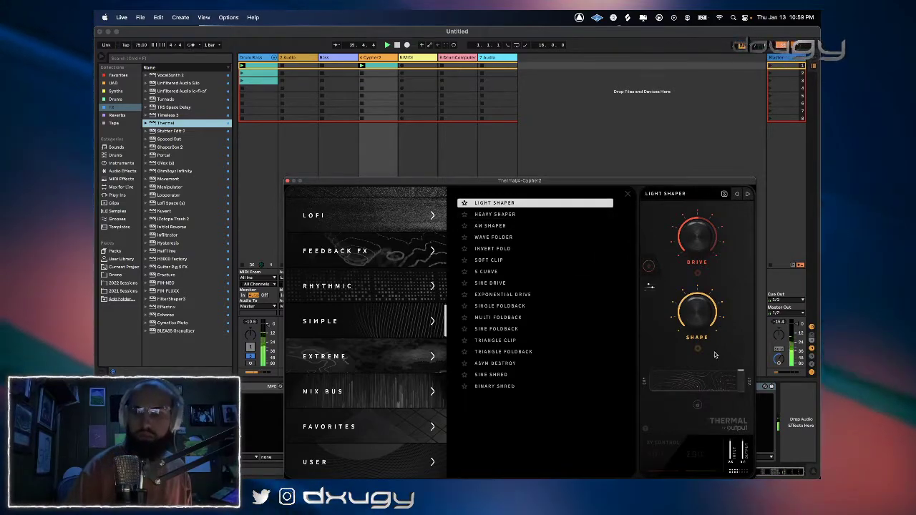
click(747, 195)
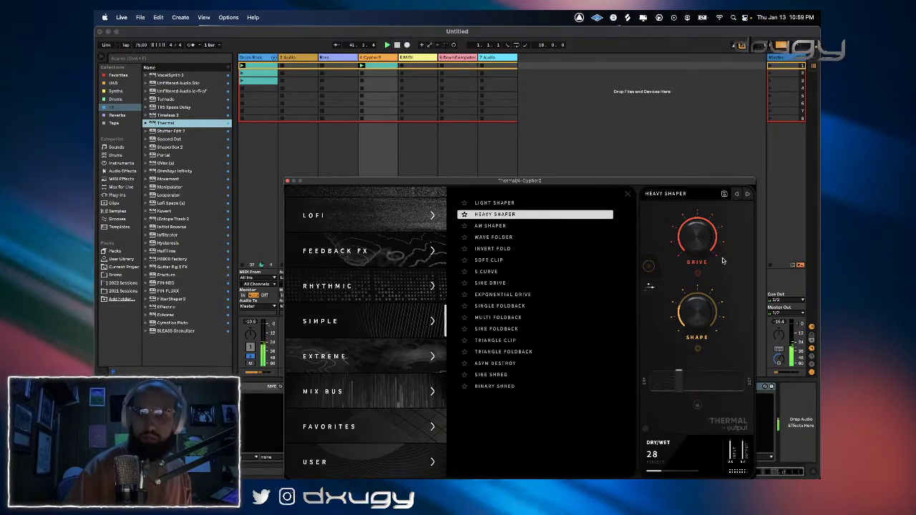
Audition the following Simple presets in Thermal one after another, from AM Shaper to Sine Foldback.
click(747, 195)
click(748, 194)
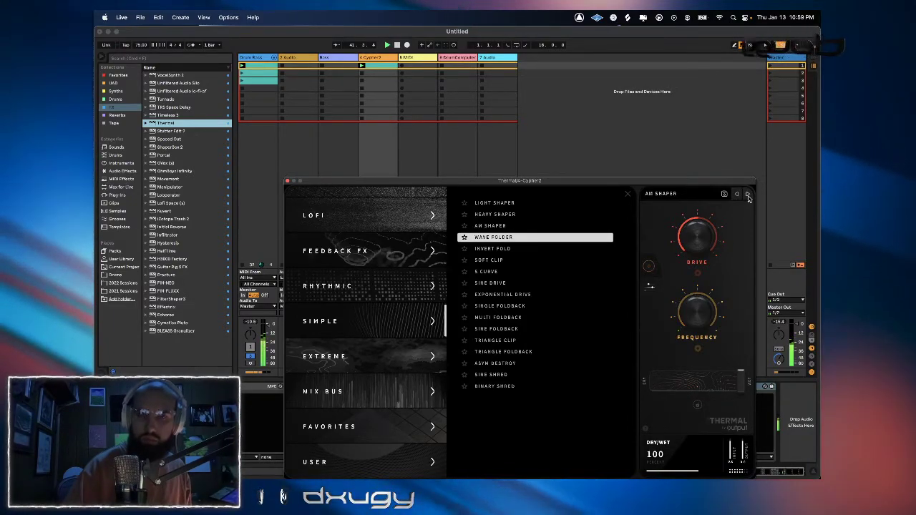
click(747, 194)
click(748, 195)
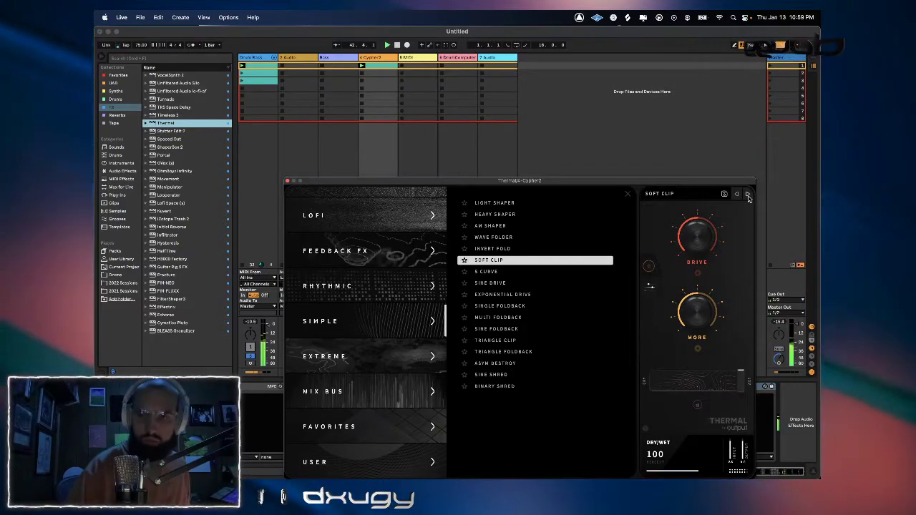
click(748, 195)
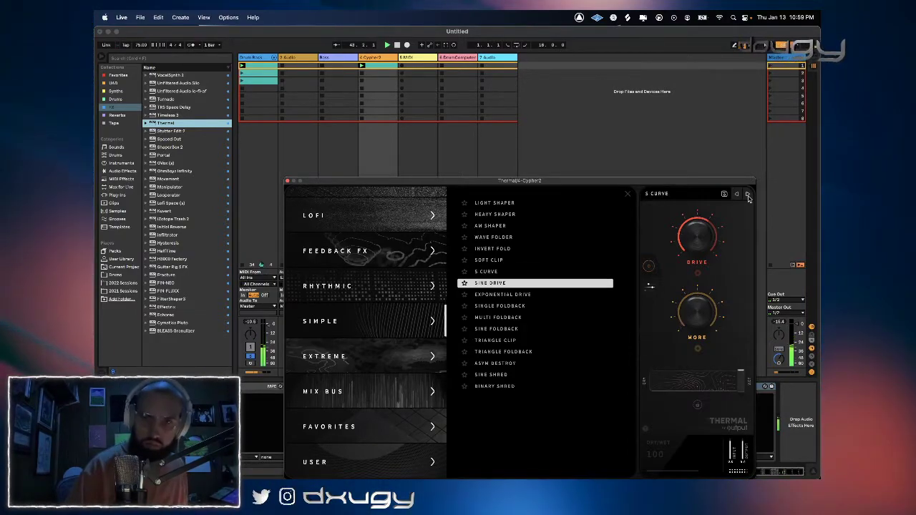
click(747, 195)
click(748, 195)
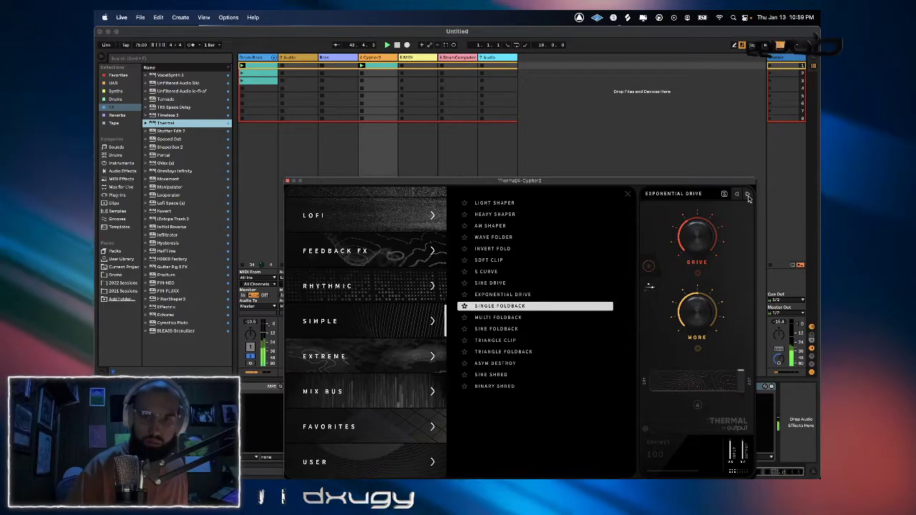
click(748, 195)
click(748, 194)
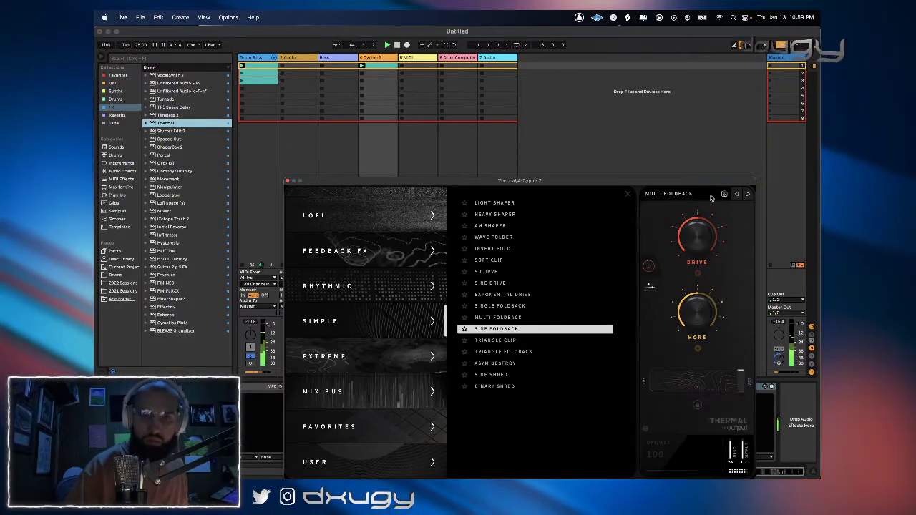
Look into Thermal's Favorites and try the Robo Repeater preset from the Feedback FX category.
click(379, 425)
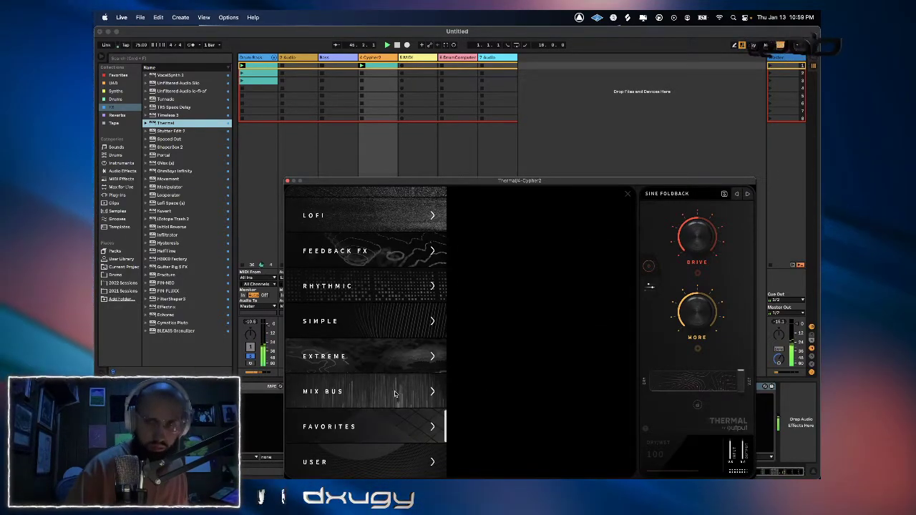
click(372, 250)
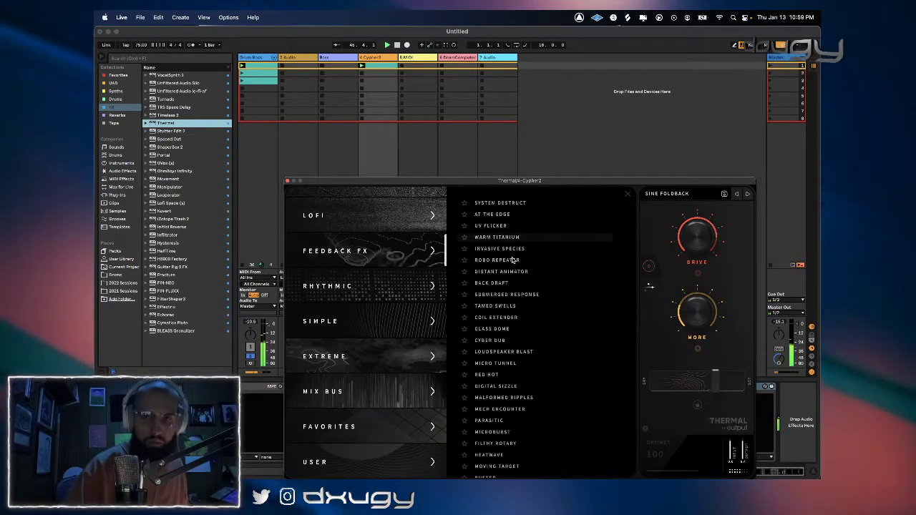
Audition Thermal's Lofi presets, settle on Interference Pattern with dry/wet at 31, and close the plug-in window.
click(372, 216)
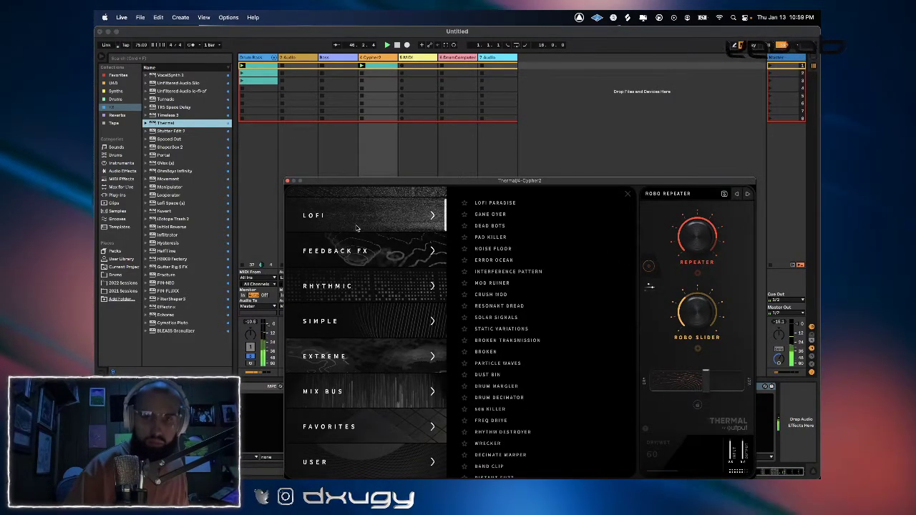
click(495, 241)
click(522, 251)
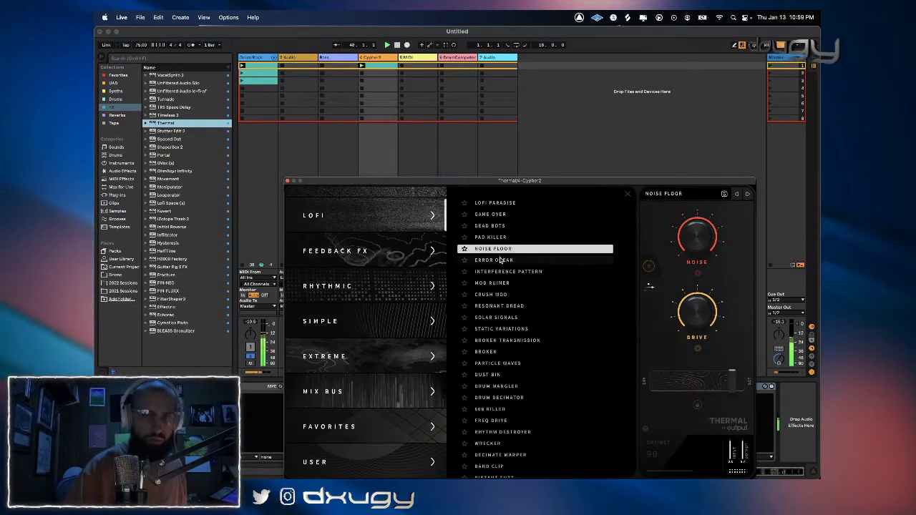
click(499, 261)
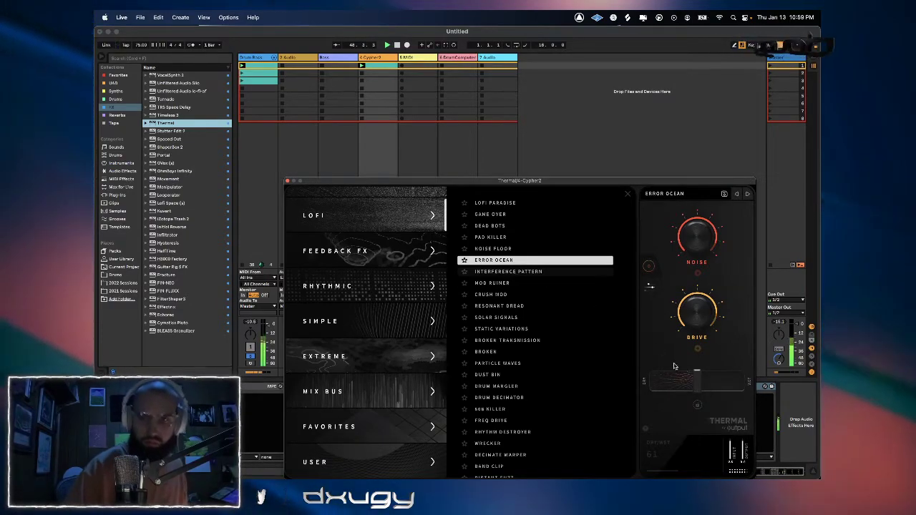
click(515, 273)
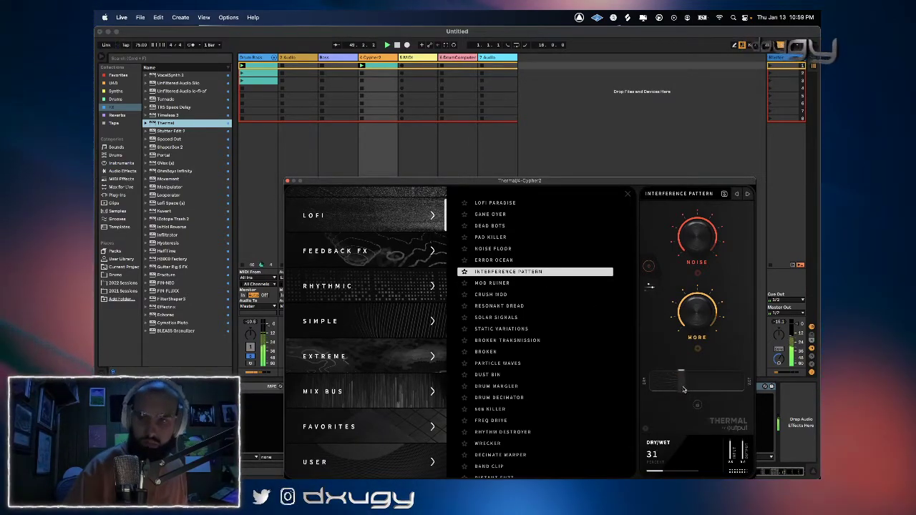
click(287, 180)
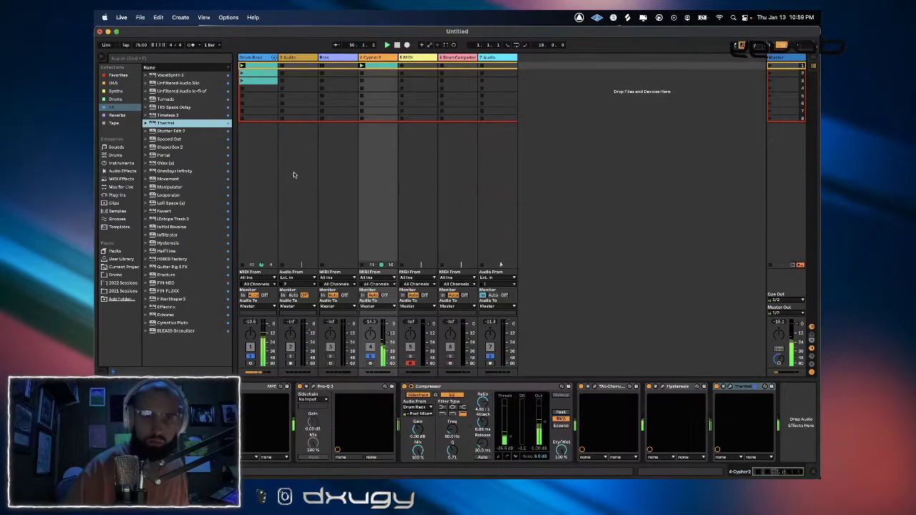
Load Looperator at the end of the Cypher2 effect chain, audition its presets through Arthur Dent to Behaviourist, and close its window.
click(168, 195)
key(Return)
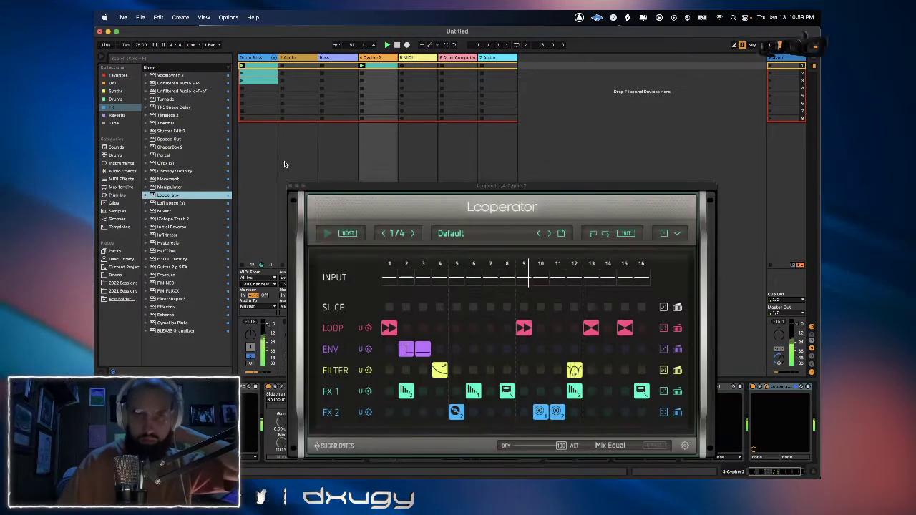
click(549, 233)
click(549, 233)
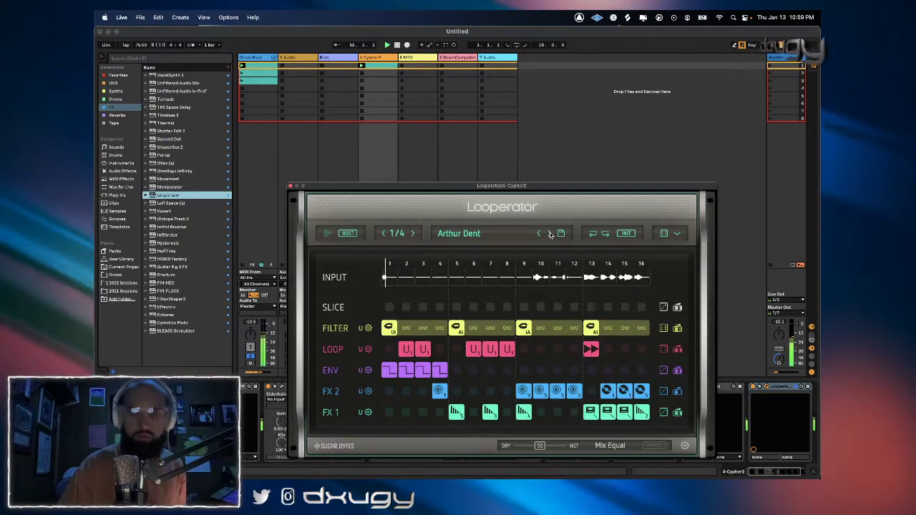
click(550, 233)
click(550, 234)
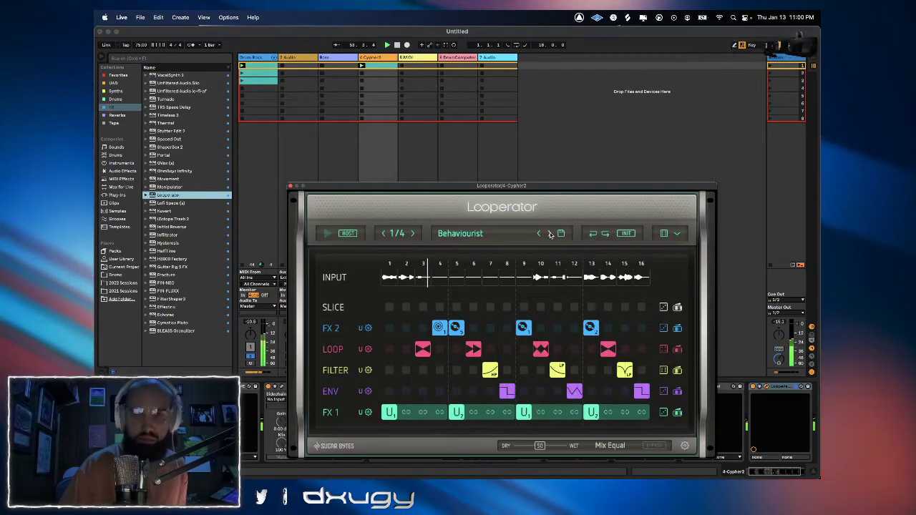
click(290, 186)
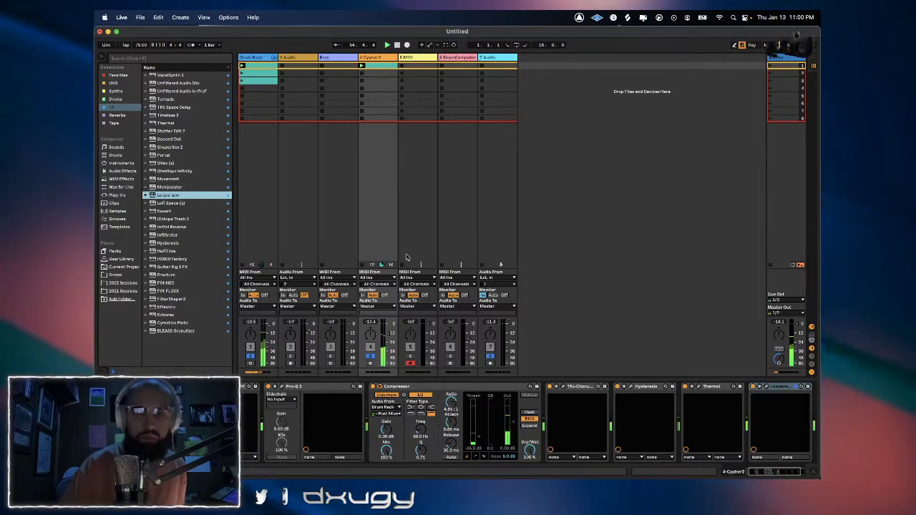
Reopen Looperator on the Cypher2 track and continue through its presets to Champions League.
click(764, 387)
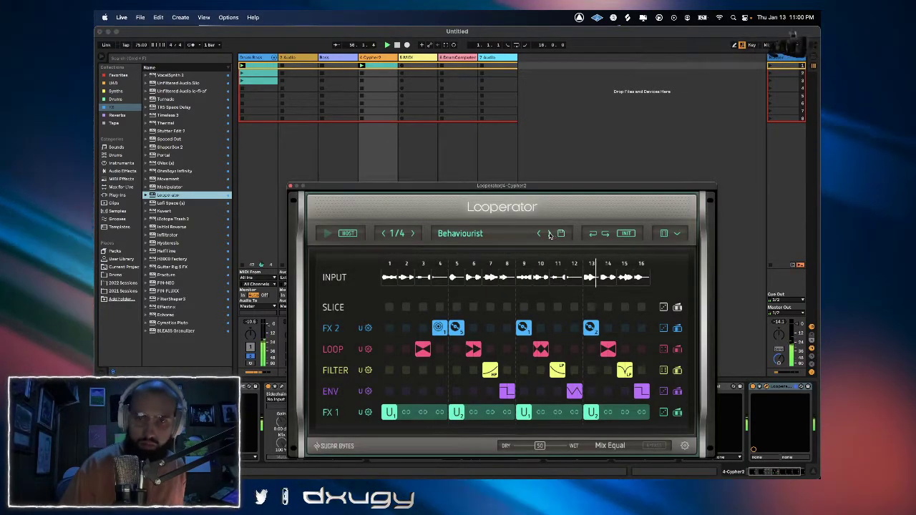
click(549, 233)
click(548, 233)
Browse Looperator's preset folders, trying AiOiAi from Filter and Adaptator from Harmonic.
click(500, 233)
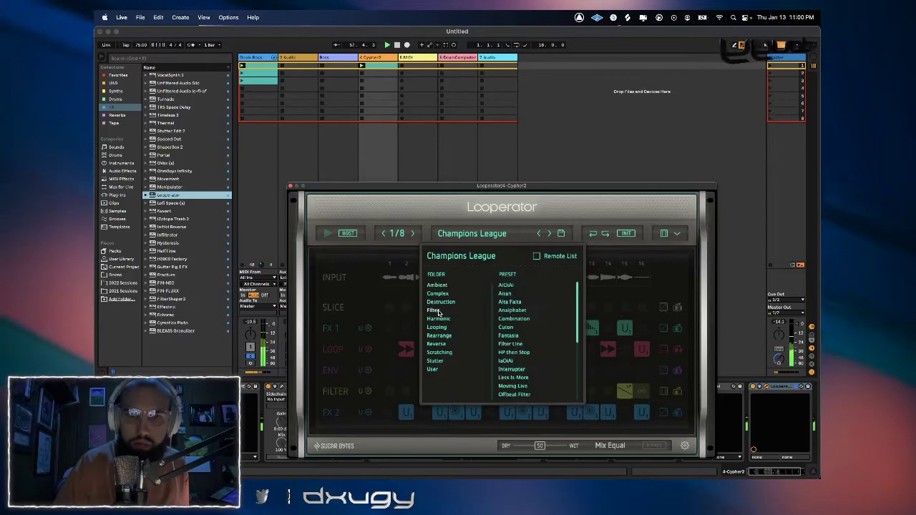
click(506, 292)
click(506, 286)
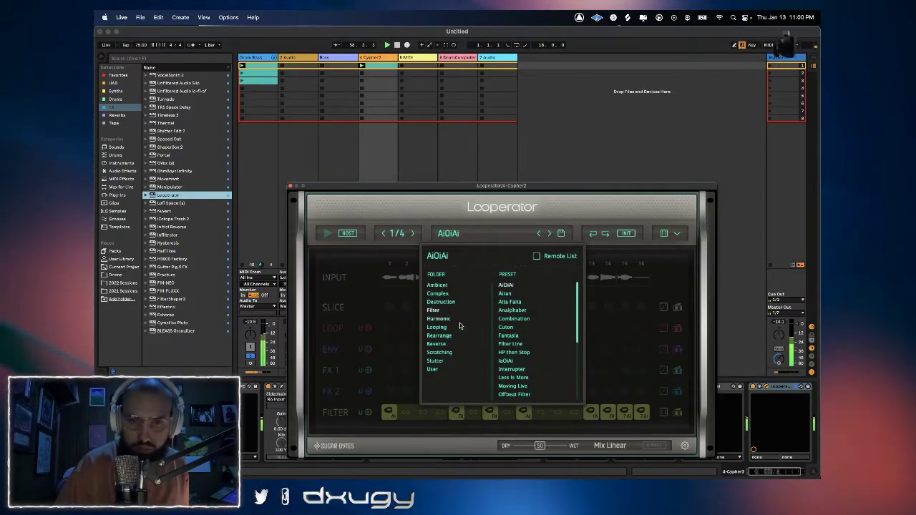
click(445, 320)
click(513, 319)
click(509, 286)
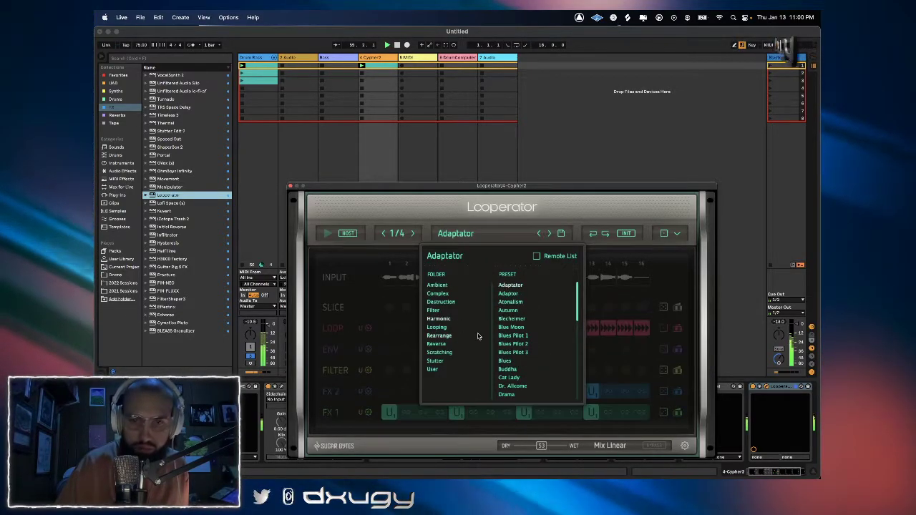
Compare Blind Data, BGCP3 and Dearrange from Looperator's Rearrange folder, return to Blind Data, and move the plug-in window higher.
click(439, 335)
click(522, 293)
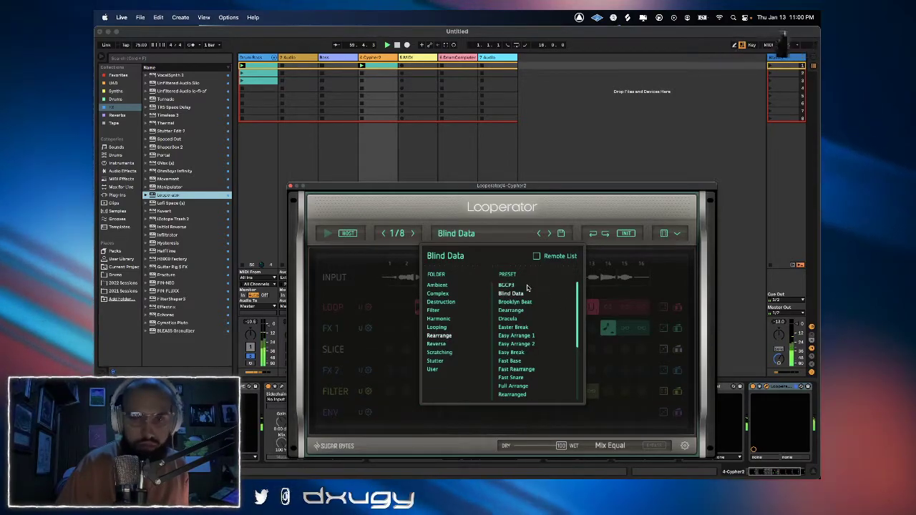
click(526, 286)
click(518, 312)
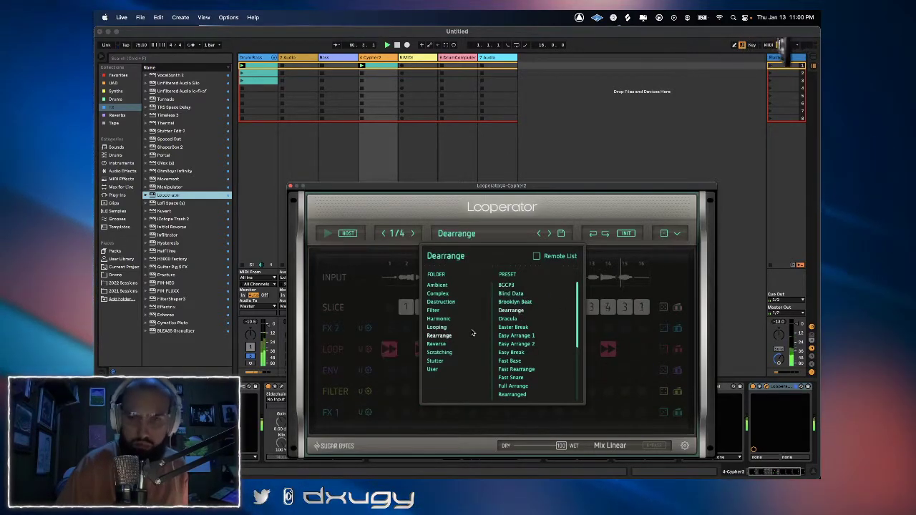
click(508, 293)
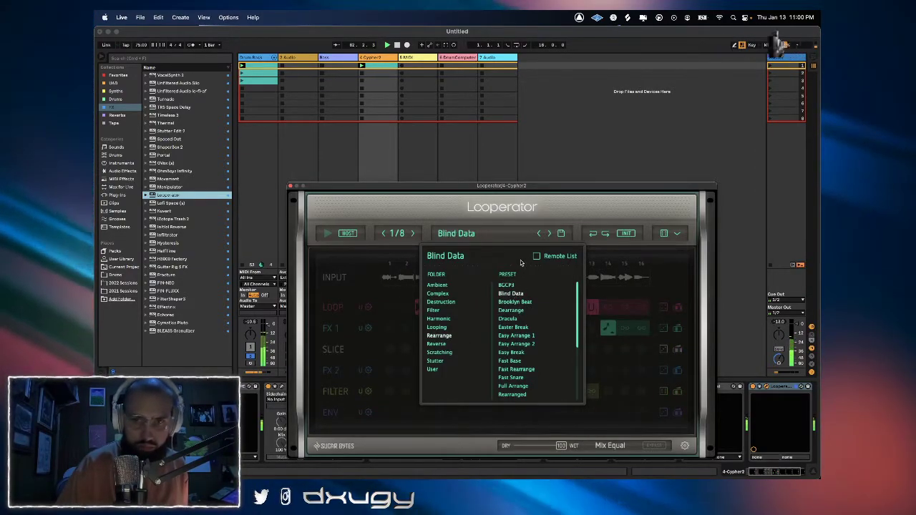
drag(502, 185, 496, 143)
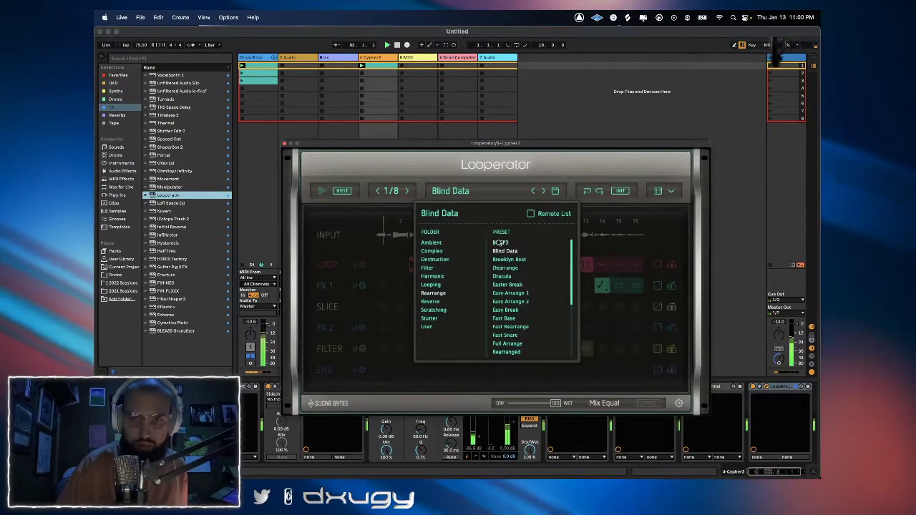
Audition Looperator's Rearrange presets, from BGCP3 through Easy Break and Rebound 2, ending on Soft Arrange.
click(500, 244)
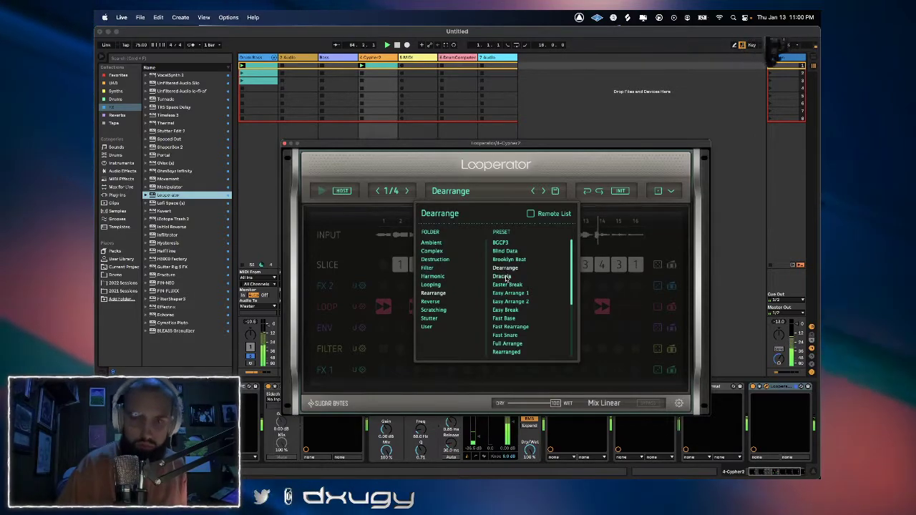
click(502, 276)
click(507, 284)
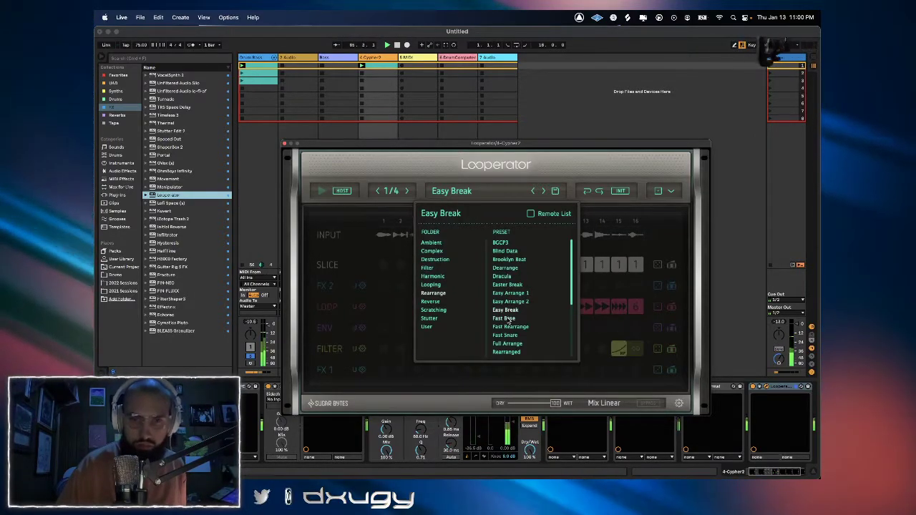
click(506, 319)
click(506, 328)
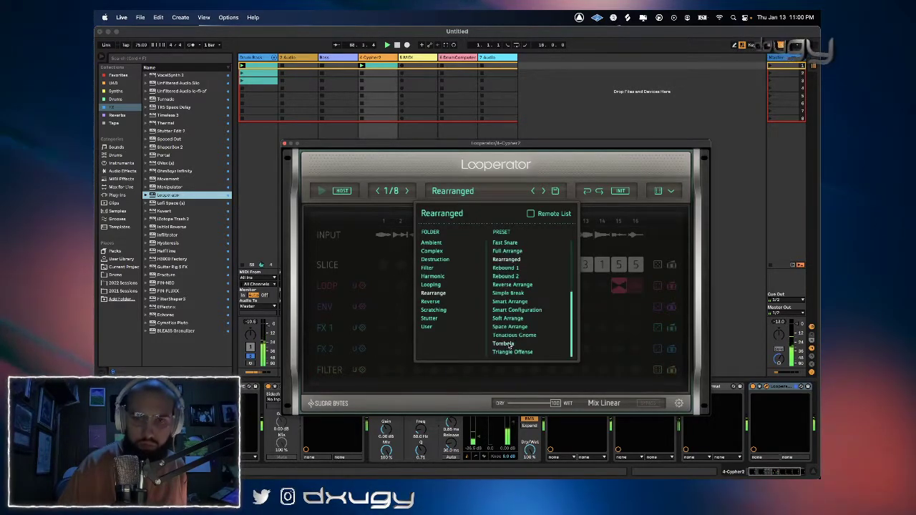
click(506, 276)
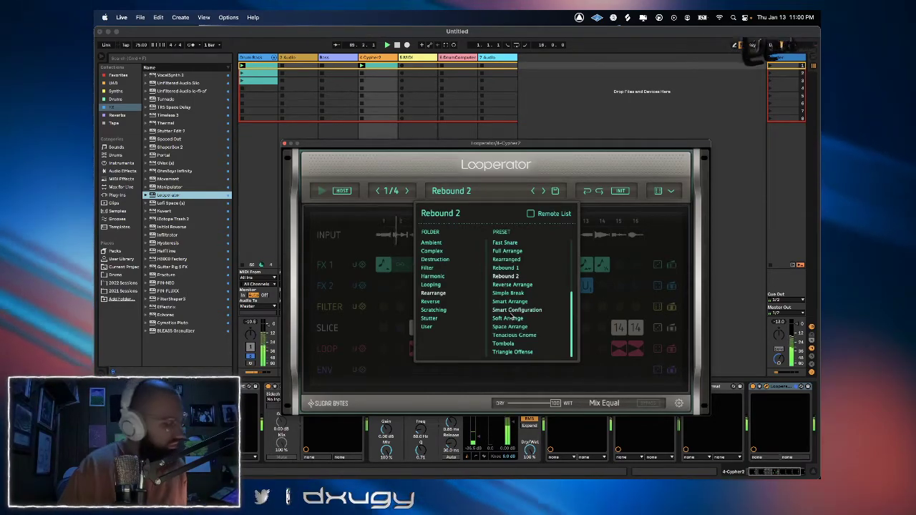
click(511, 311)
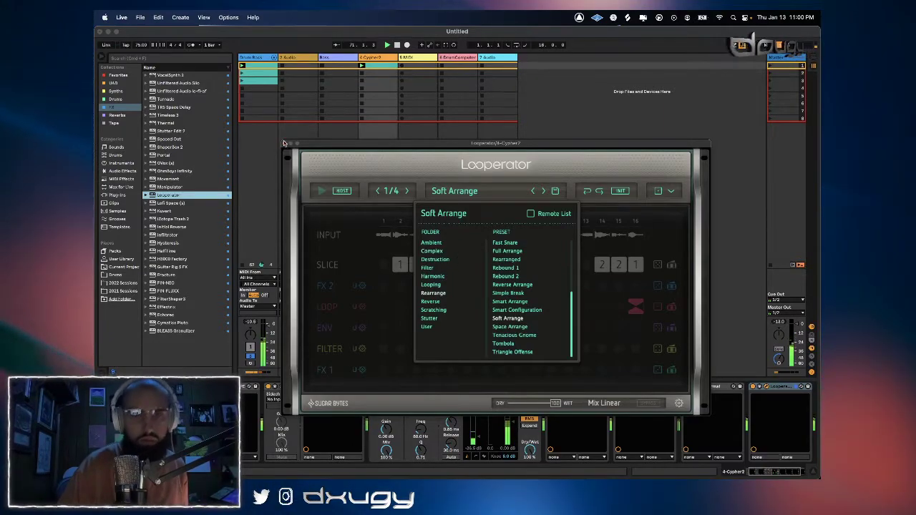
Search the plug-ins for "reverse" and add Initial Audio's Initial Reverse to the 4 Cypher2 track.
click(199, 60)
text(INTERAL)
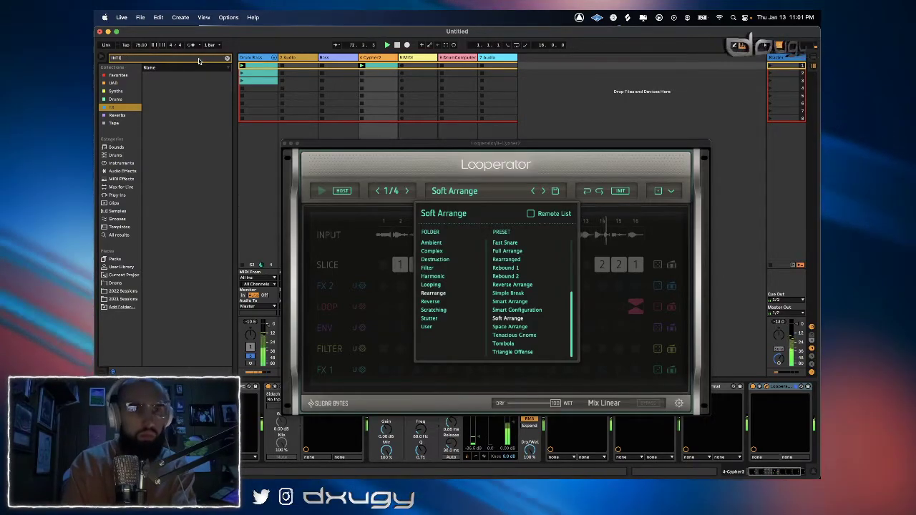
click(117, 211)
click(117, 195)
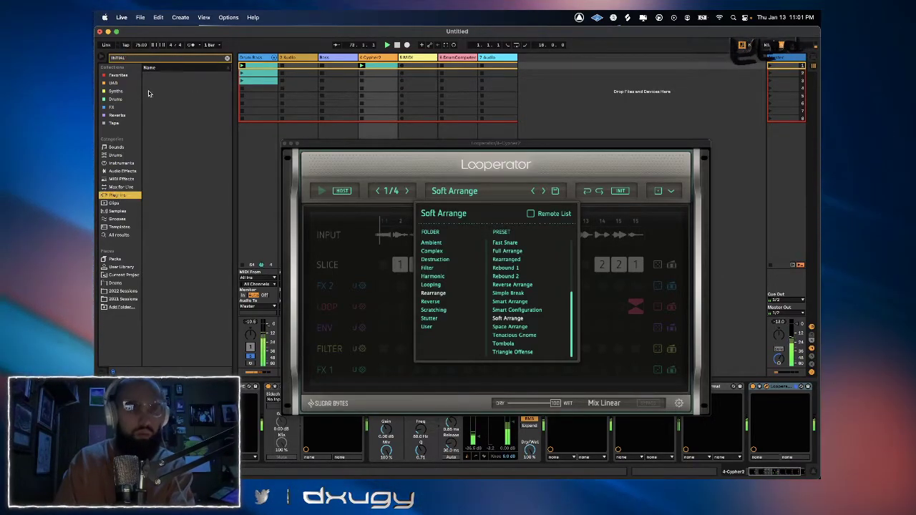
text(reverse)
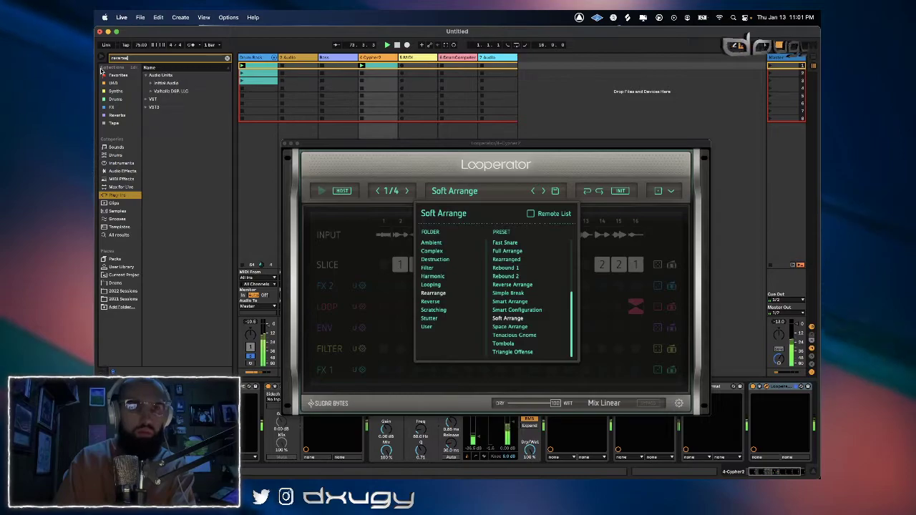
double_click(172, 85)
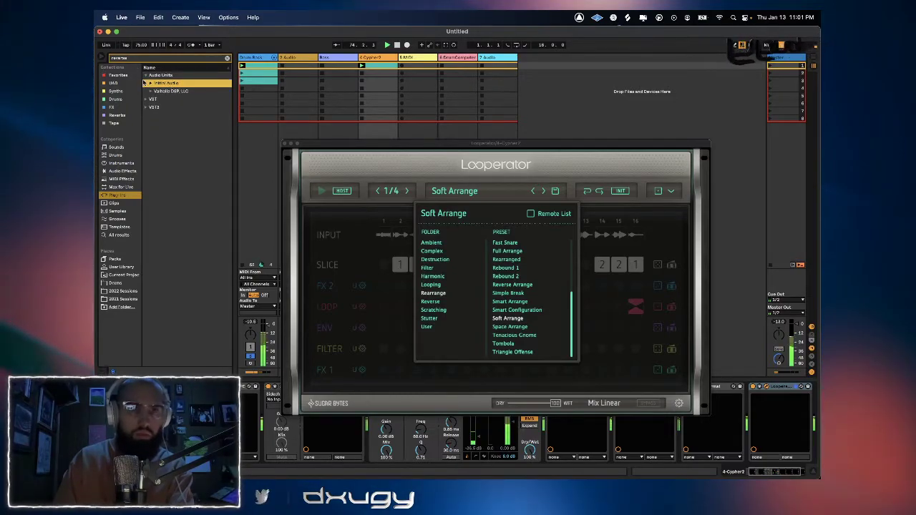
double_click(172, 91)
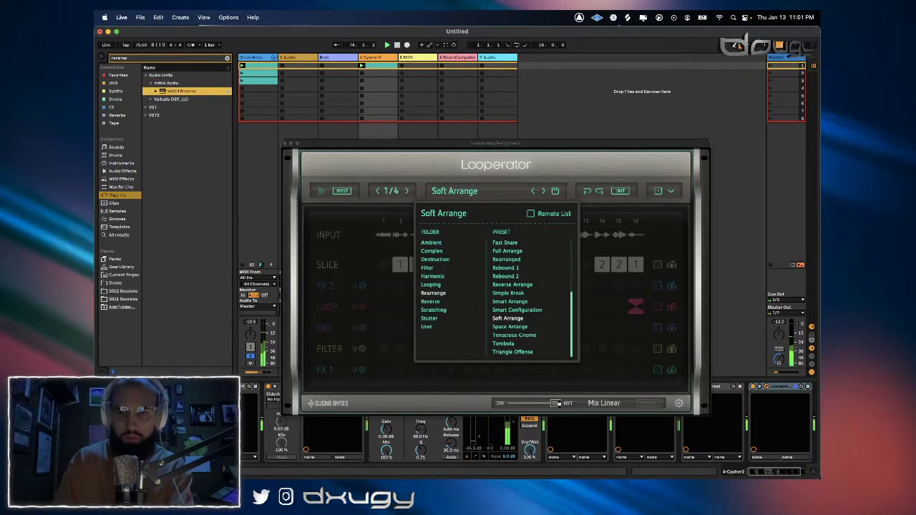
Lower Looperator's dry/wet mix to 16 and raise Initial Reverse's Dry/Wet to fully wet.
click(520, 405)
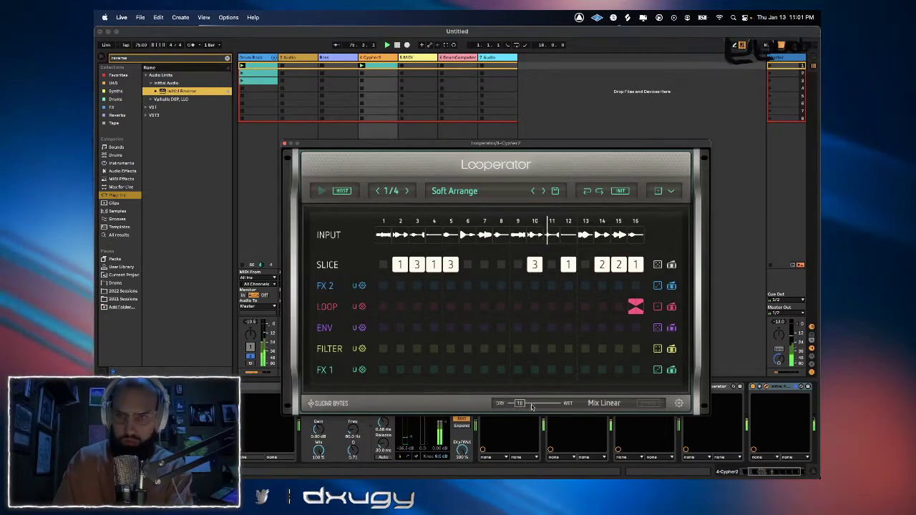
click(765, 387)
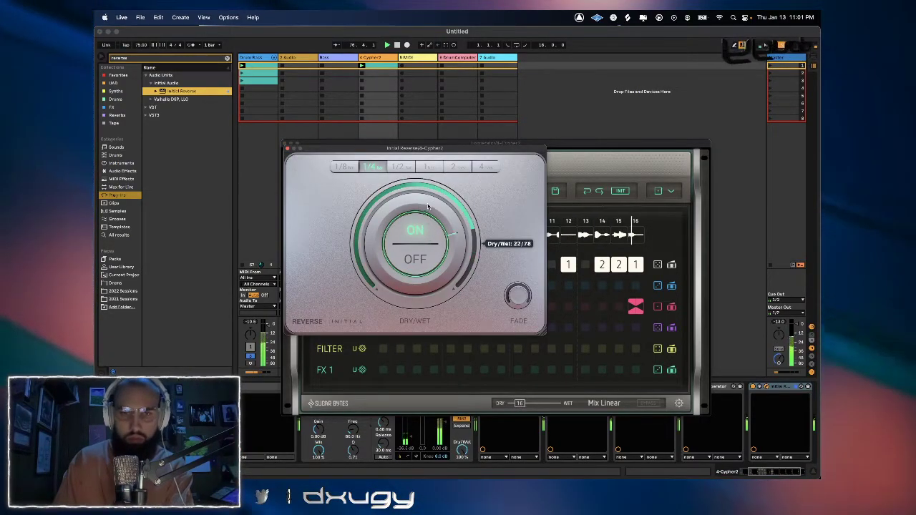
drag(428, 206, 428, 178)
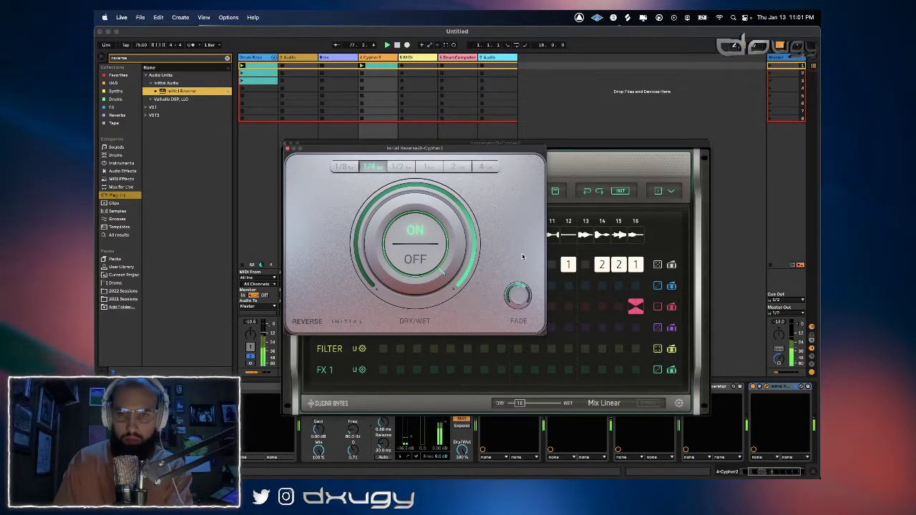
Delete Looperator from the device chain and set Initial Reverse to 1/8 with Dry/Wet at 0/100.
click(721, 387)
key(Delete)
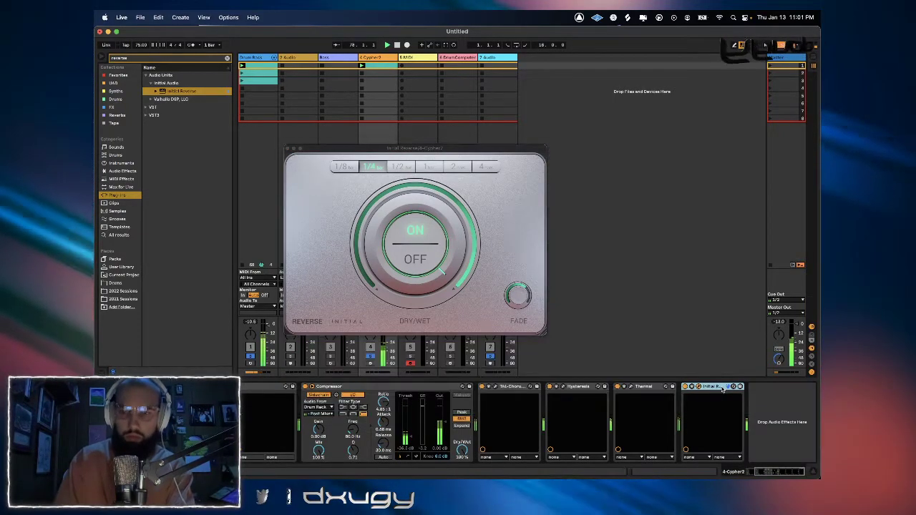
drag(443, 189, 466, 195)
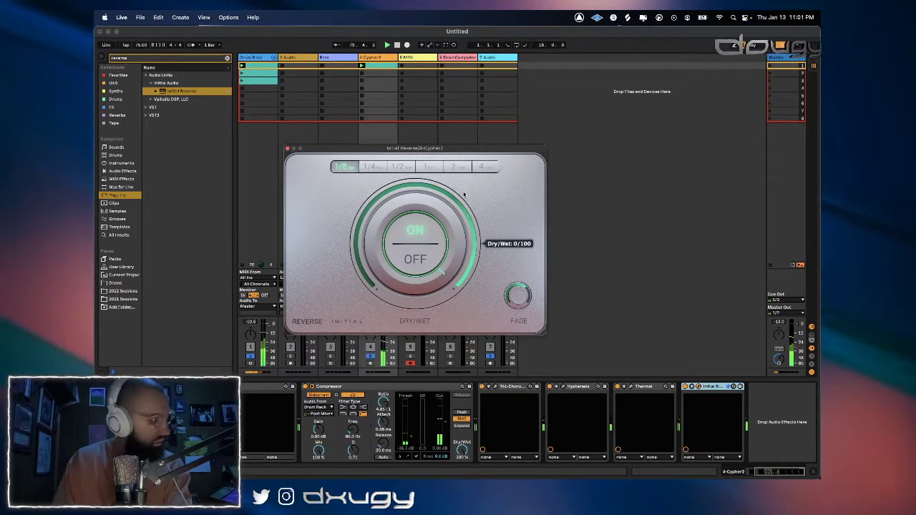
click(287, 149)
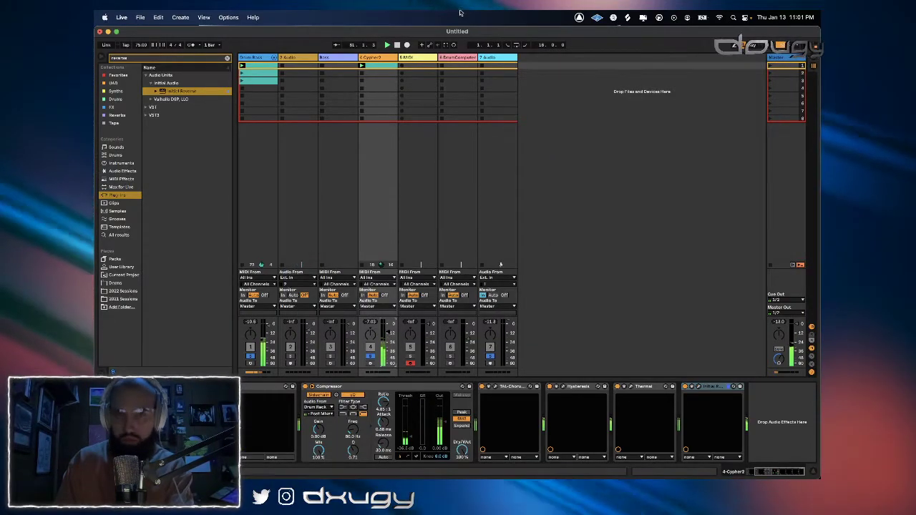
Search the plug-ins for "spread" and add DJ Swivel's Spread after Initial Reverse on the 4 Cypher2 track.
click(416, 58)
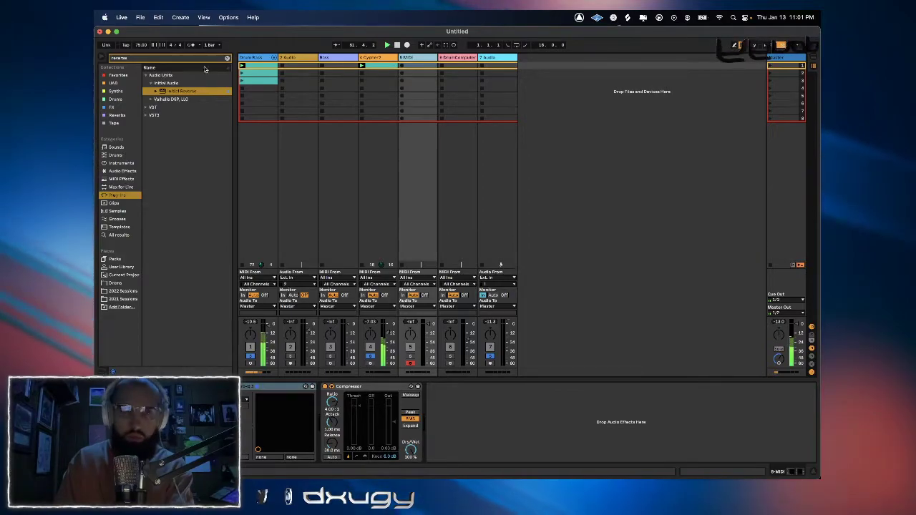
click(227, 58)
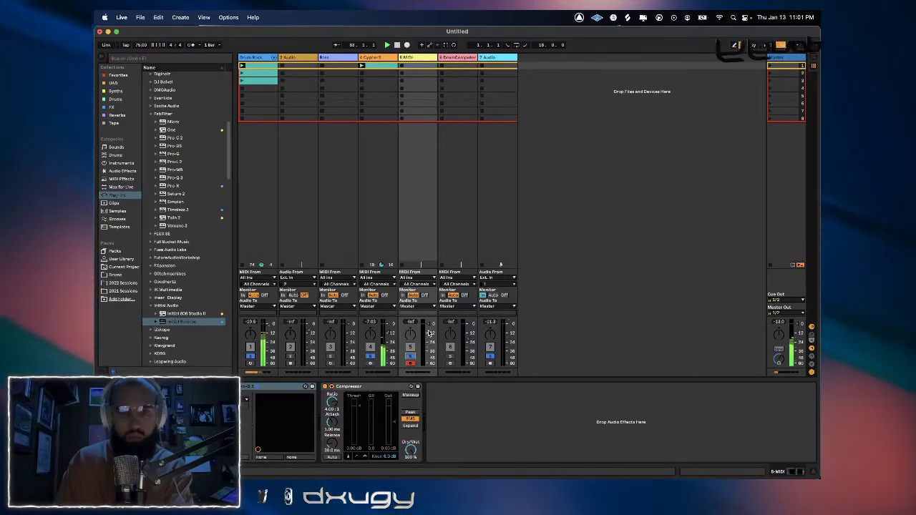
click(363, 66)
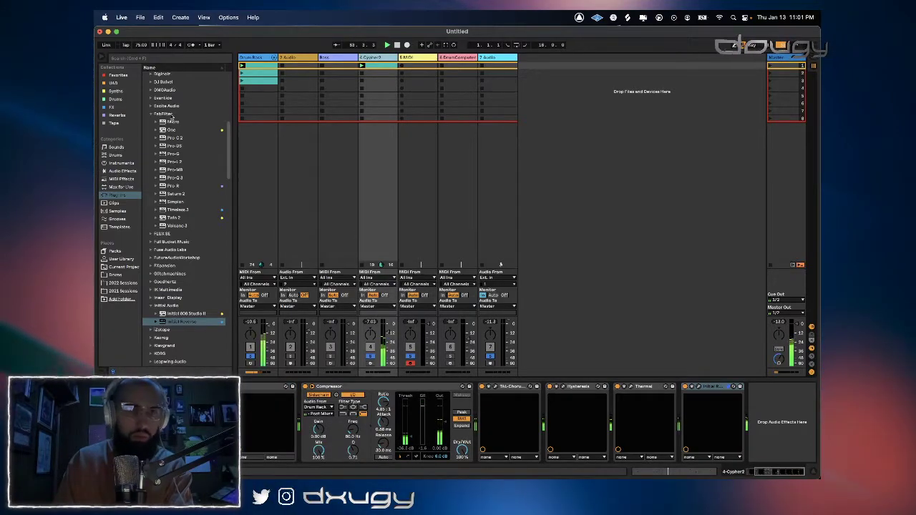
click(150, 58)
text(spread)
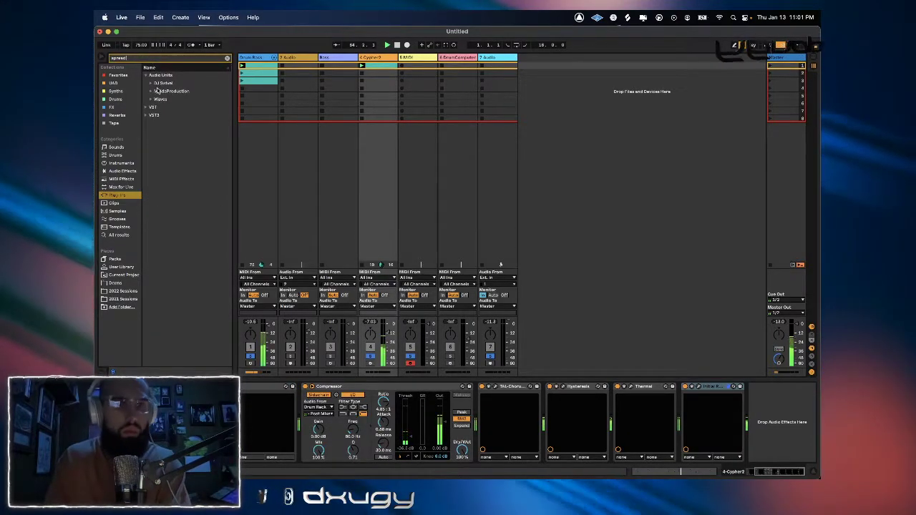
click(153, 83)
drag(174, 91, 340, 81)
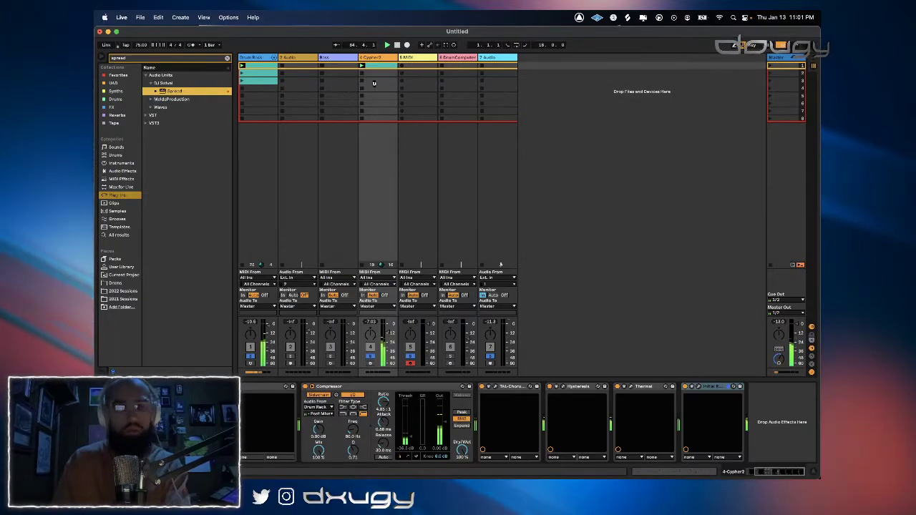
key(Return)
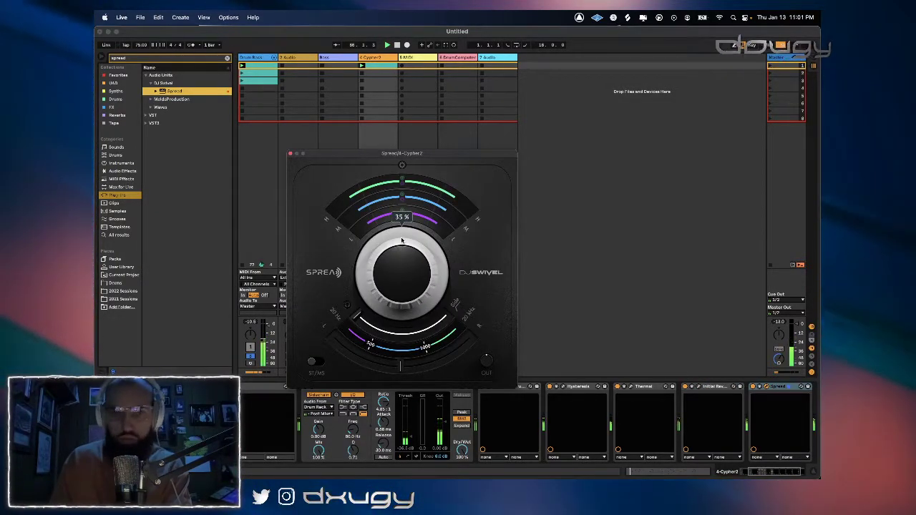
click(290, 154)
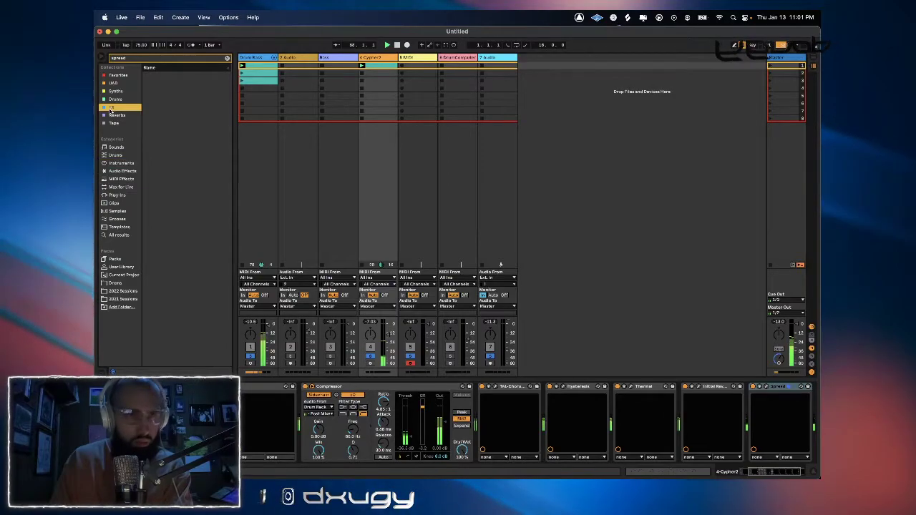
Clear the browser search and add H3000 Factory from the FX collection to the 4 Cypher2 track.
click(115, 91)
click(227, 58)
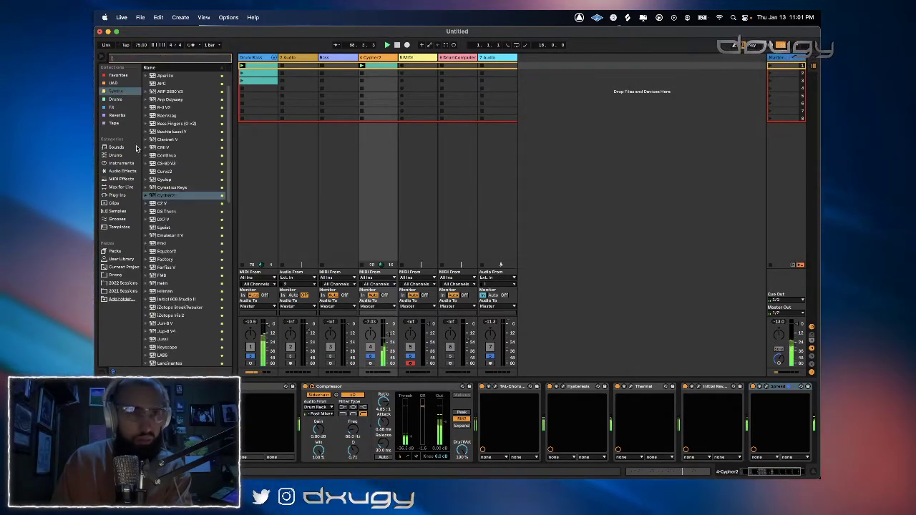
click(114, 108)
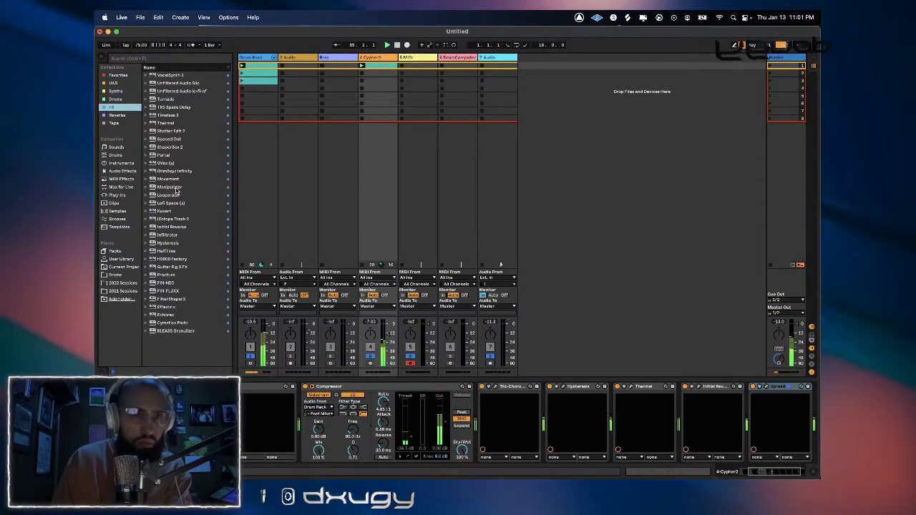
double_click(169, 258)
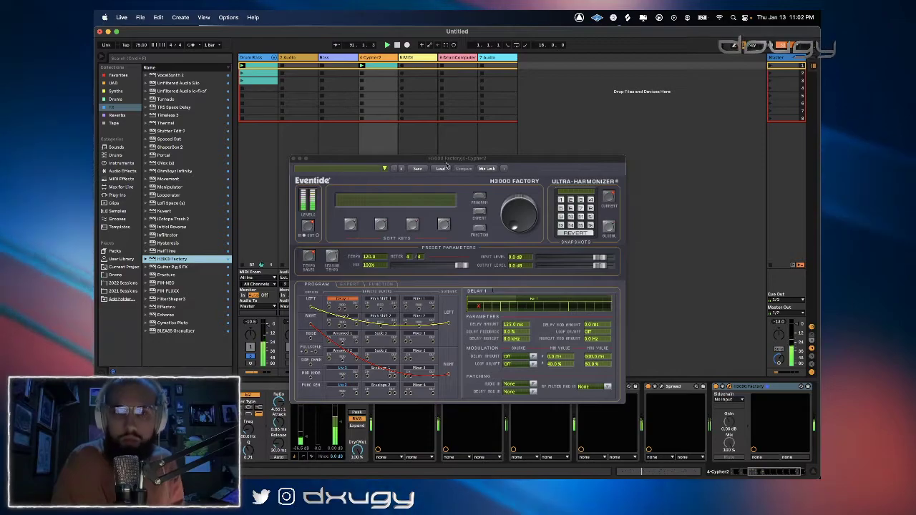
drag(418, 161, 395, 105)
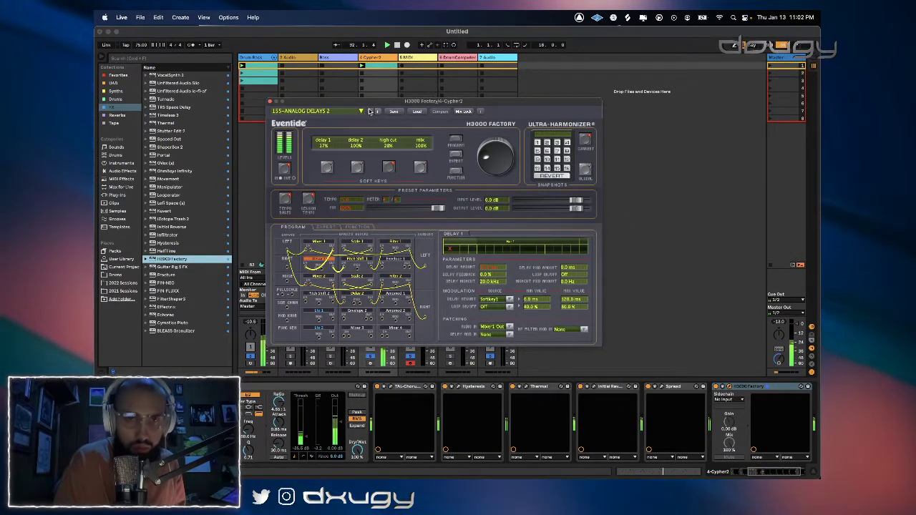
Step forward through the H3000 Factory presets and load 264-UNREAL 12STRING.
click(377, 113)
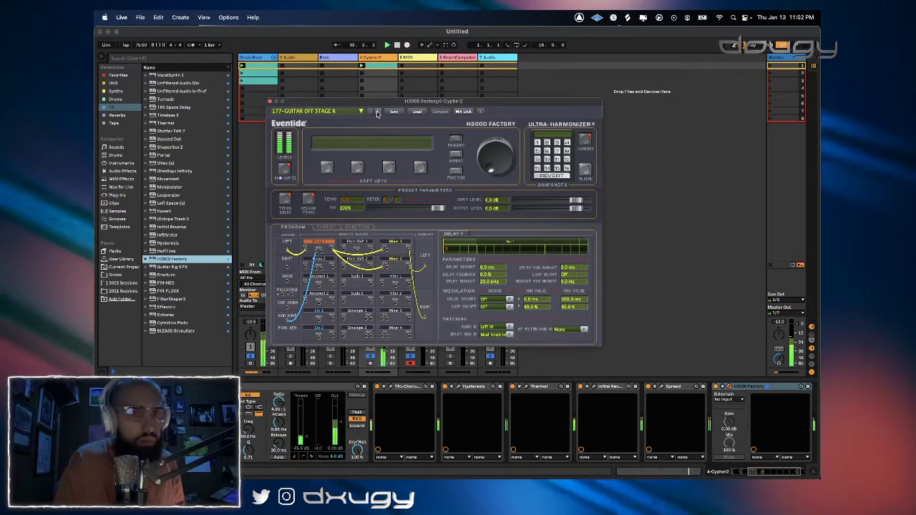
click(377, 112)
click(377, 112)
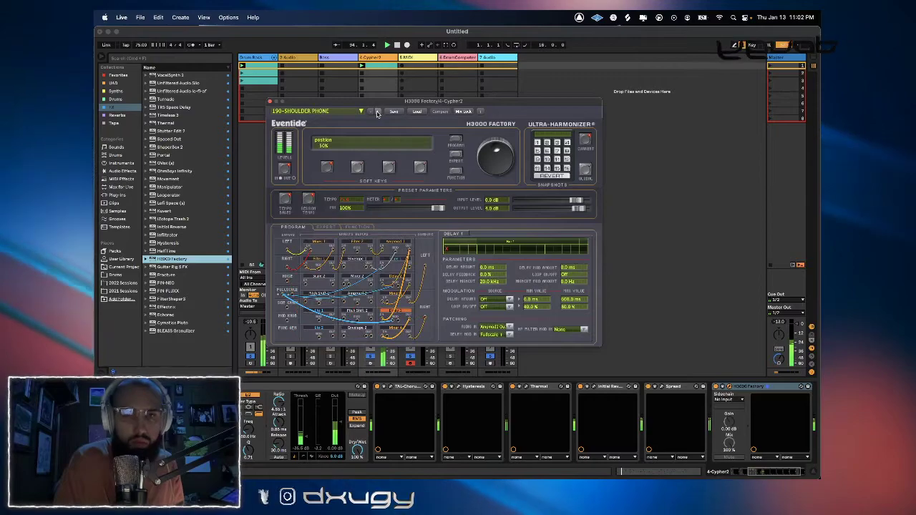
click(377, 112)
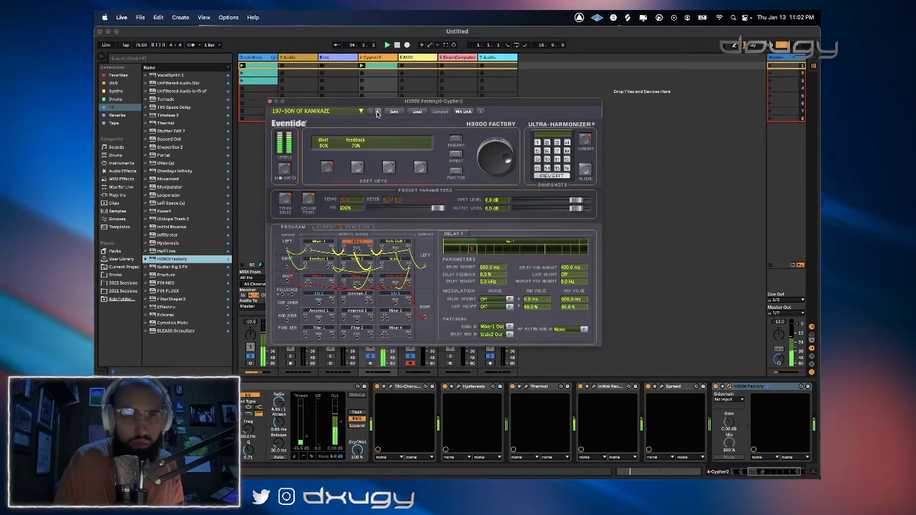
click(377, 112)
click(377, 112)
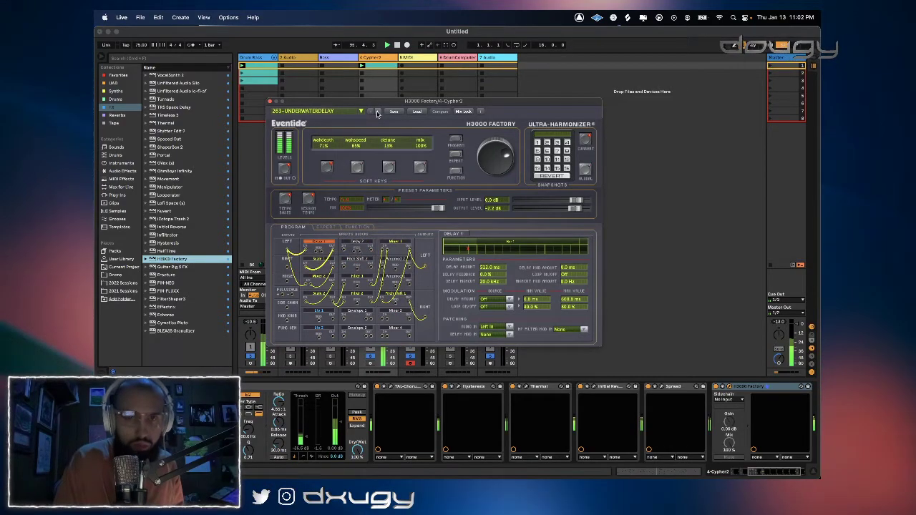
click(377, 113)
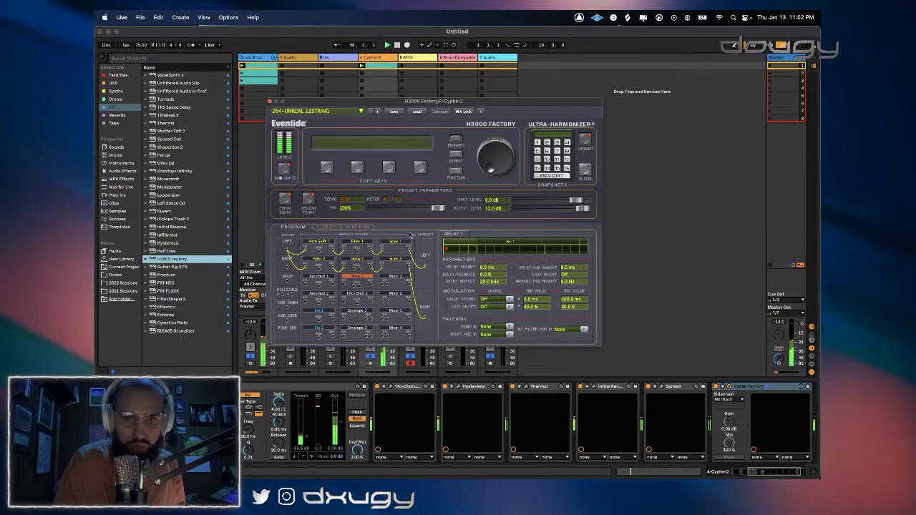
Set the H3000 Factory mix to 64% and move its window clear of the track mixer.
drag(436, 208, 393, 208)
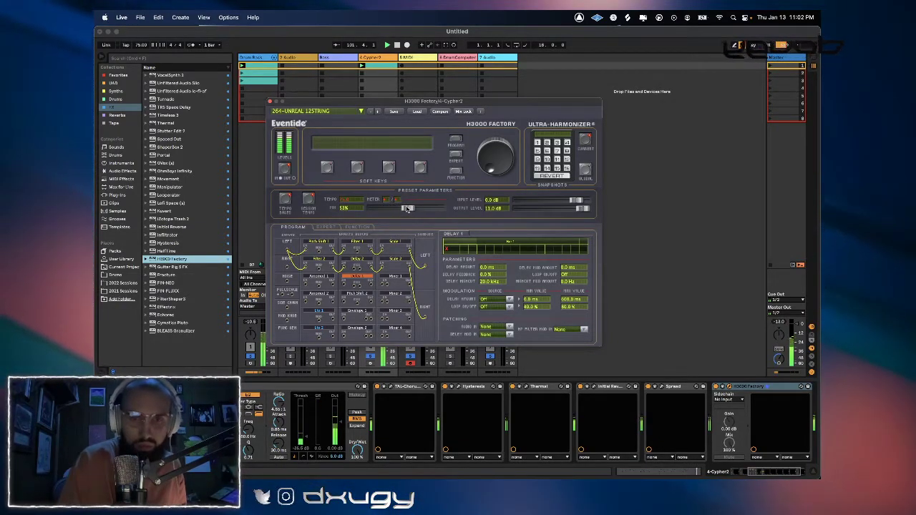
drag(412, 210, 419, 212)
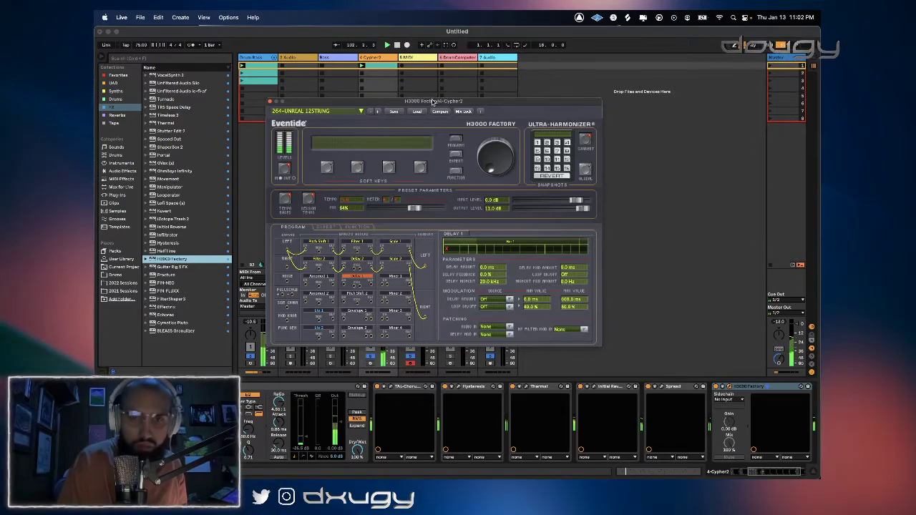
drag(430, 103, 595, 130)
click(452, 87)
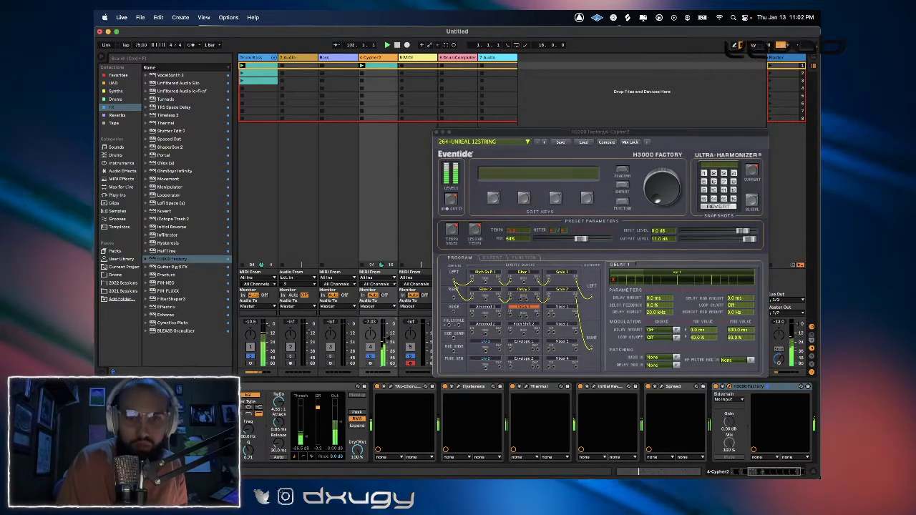
Search the plug-ins for "Omni" and load Spectrasonics Omnisphere onto the 5 MIDI track.
click(421, 57)
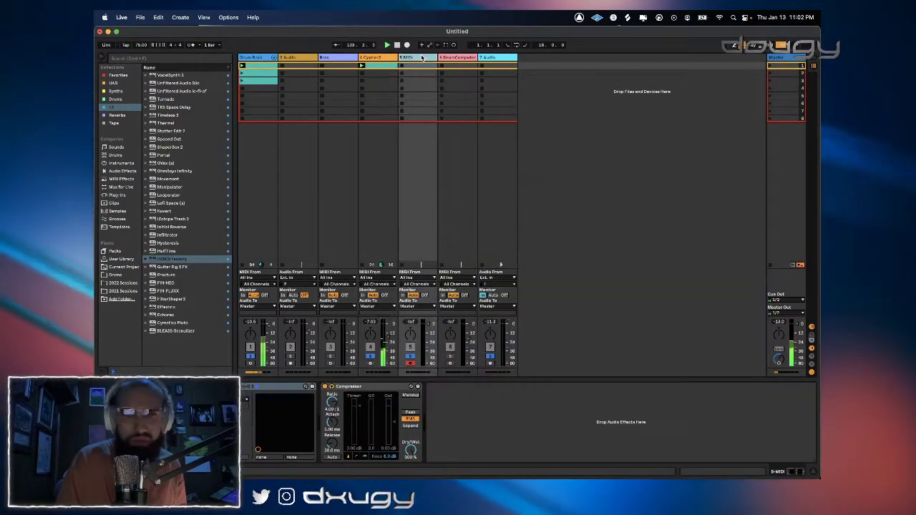
click(117, 194)
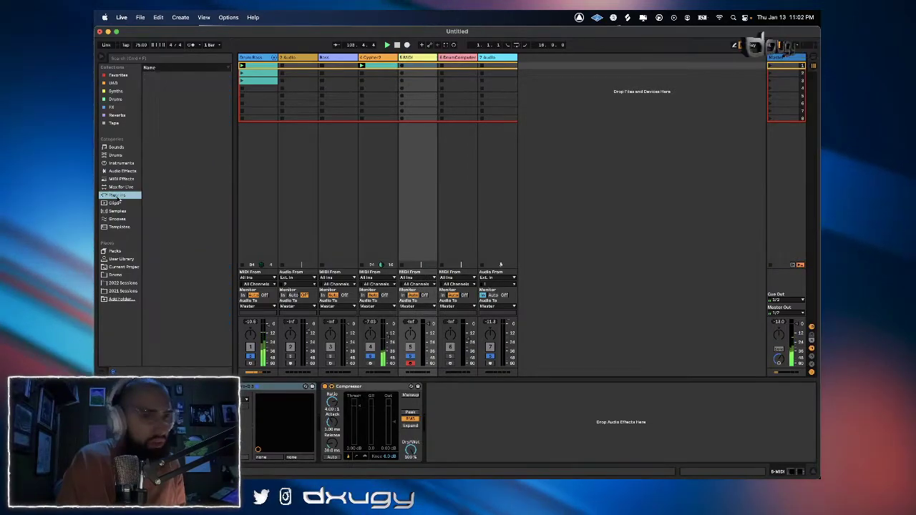
click(179, 58)
text(Omni)
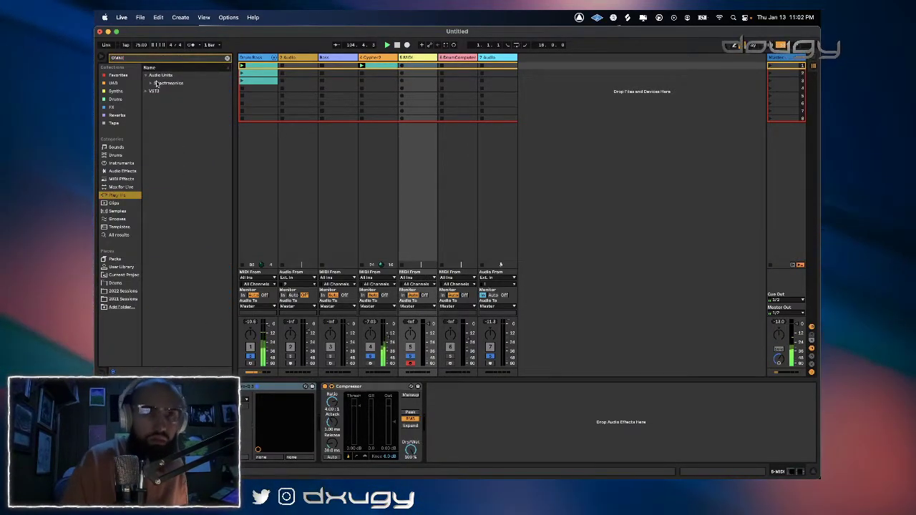
click(169, 92)
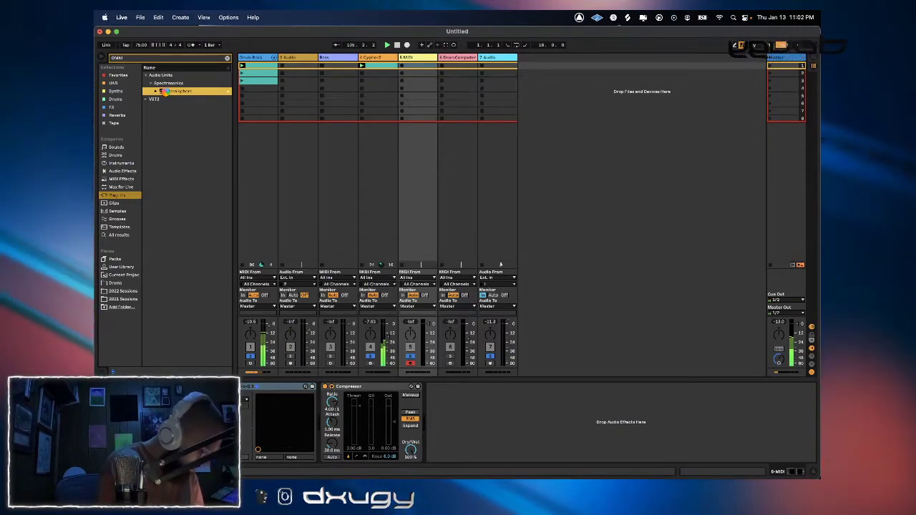
double_click(164, 91)
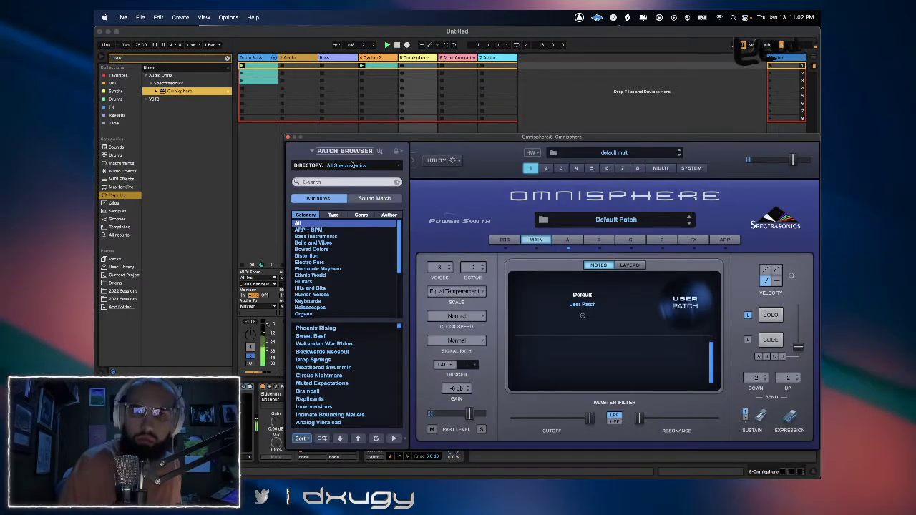
Set the Omnisphere patch browser's directory to All and load the Airy Analog Pad patch.
click(351, 166)
click(341, 159)
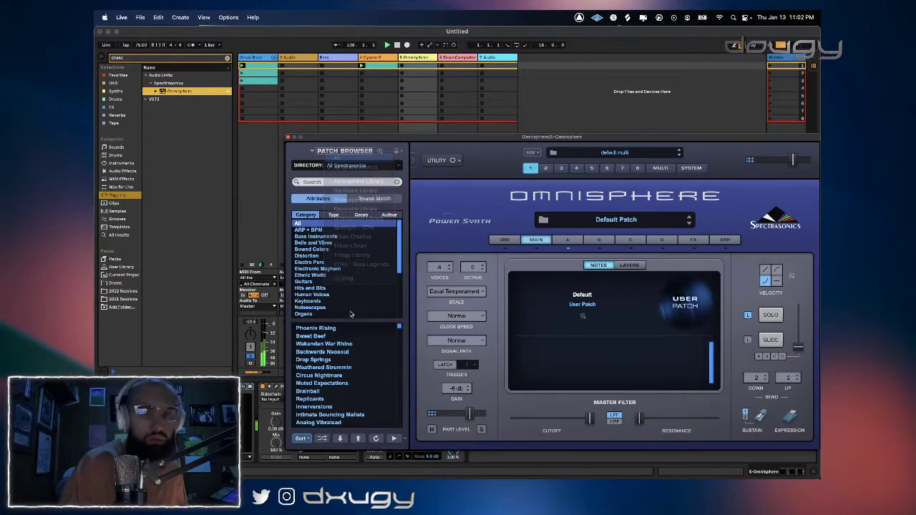
click(343, 399)
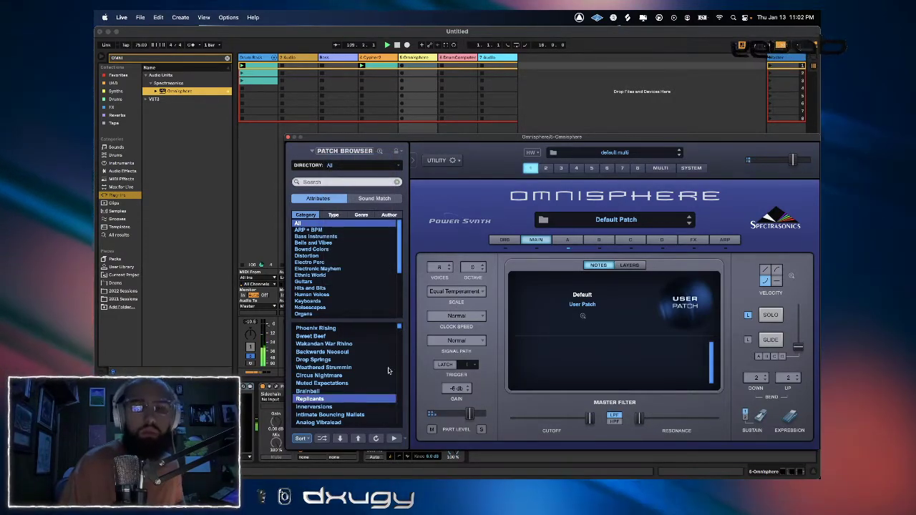
drag(399, 327, 399, 346)
click(317, 359)
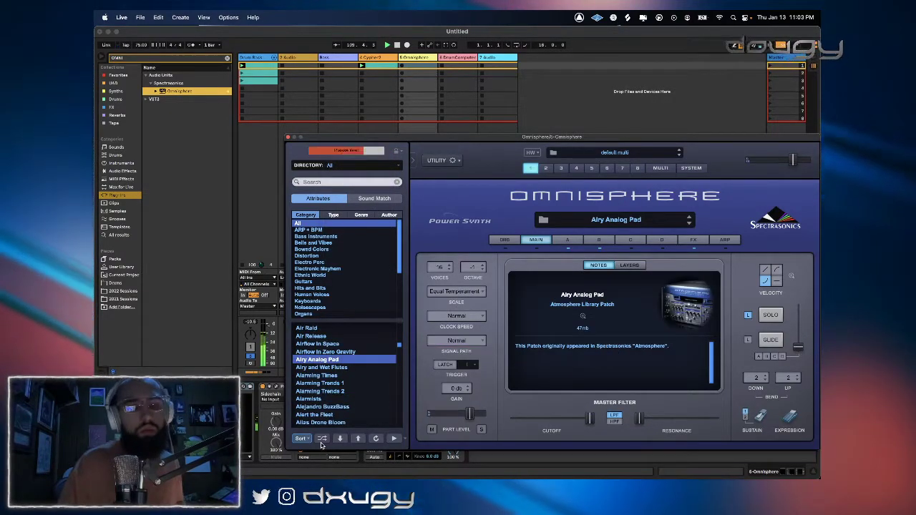
Shuffle the patch list, audition patches up to Control Voltage SEM, and open that patch's FX page in the full Omnisphere controls.
key(Down)
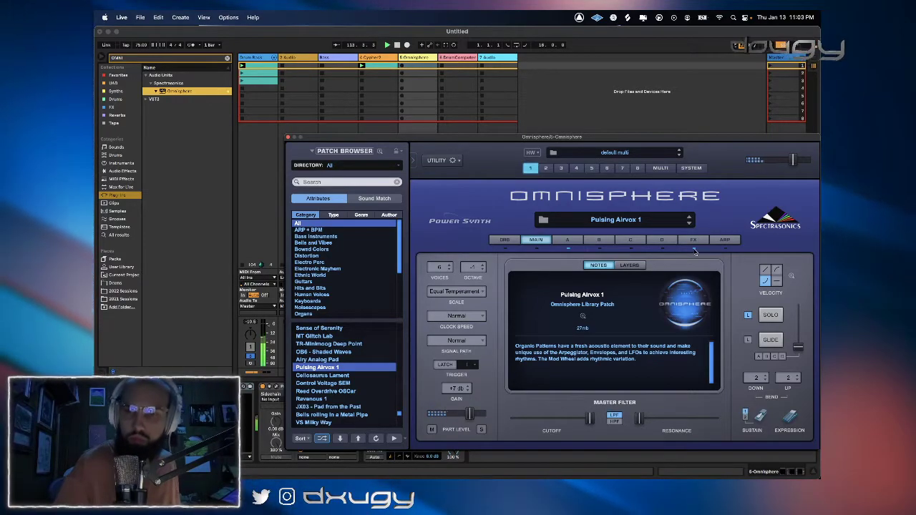
click(339, 438)
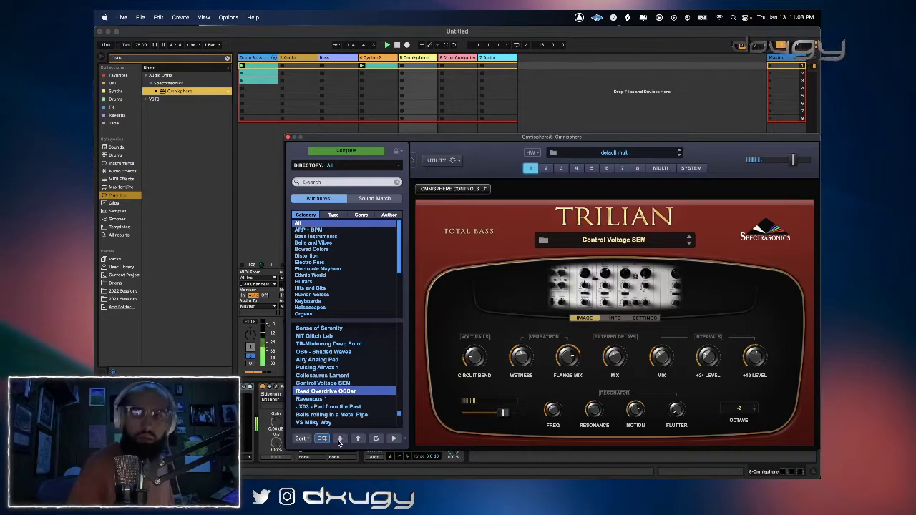
click(355, 438)
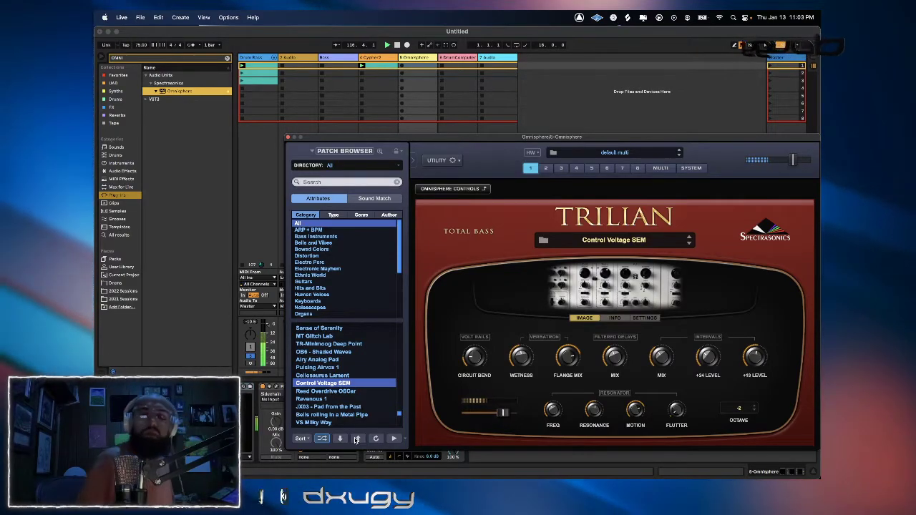
click(452, 189)
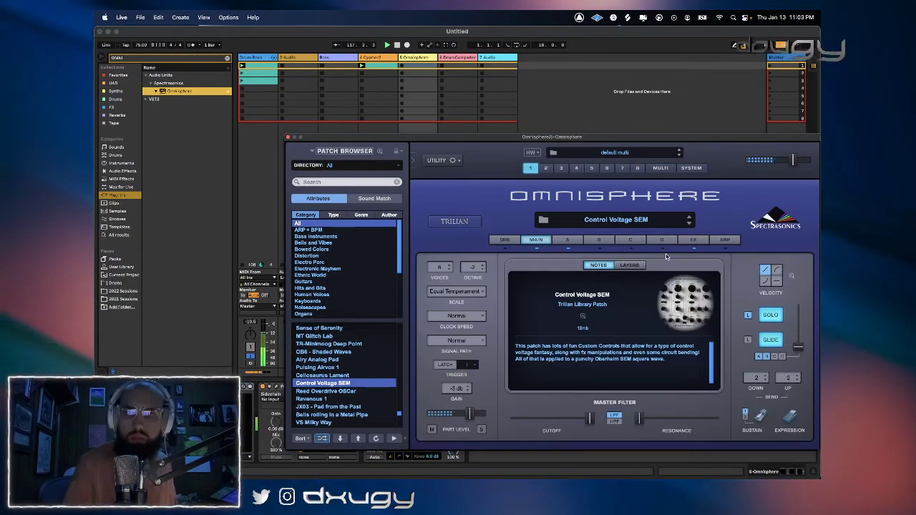
click(693, 241)
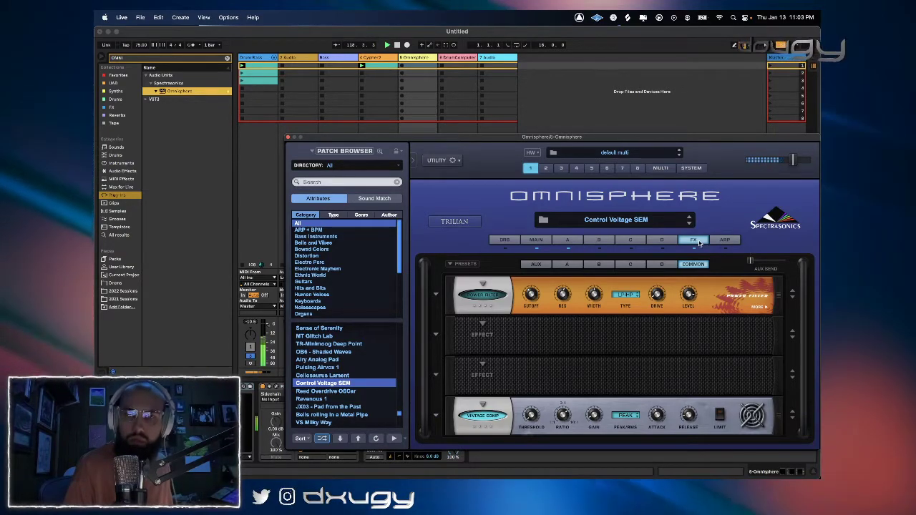
Audition further shuffled patches from Reed Overdrive OSCar through Mist of the Ringing Hollows, and load Dancing OB Ow Squares.
key(Down)
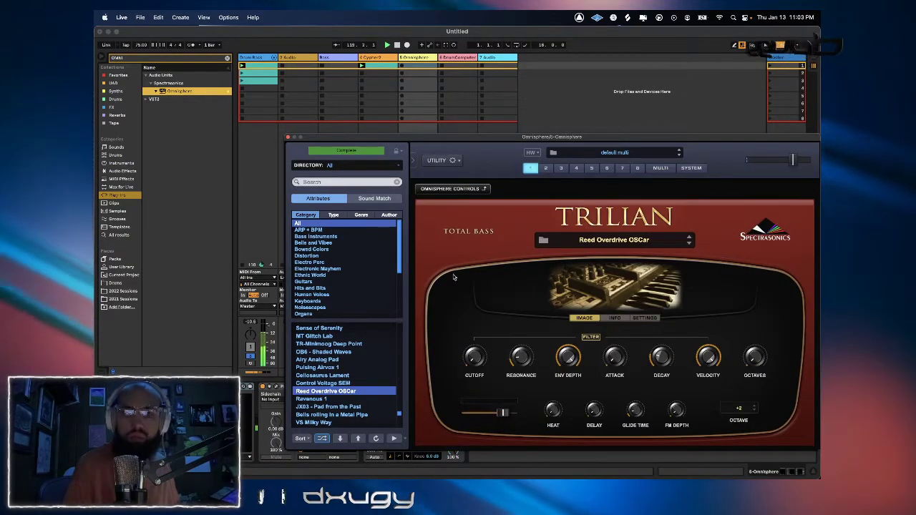
click(339, 439)
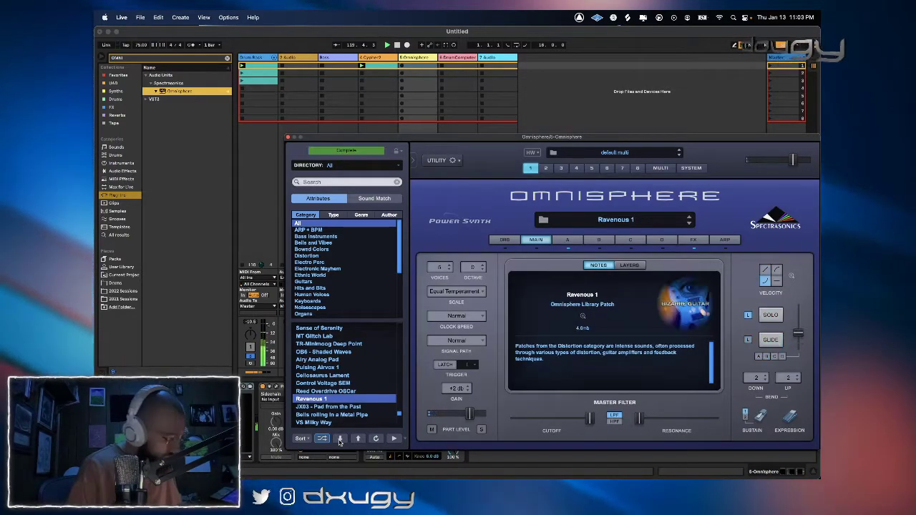
click(340, 438)
click(340, 438)
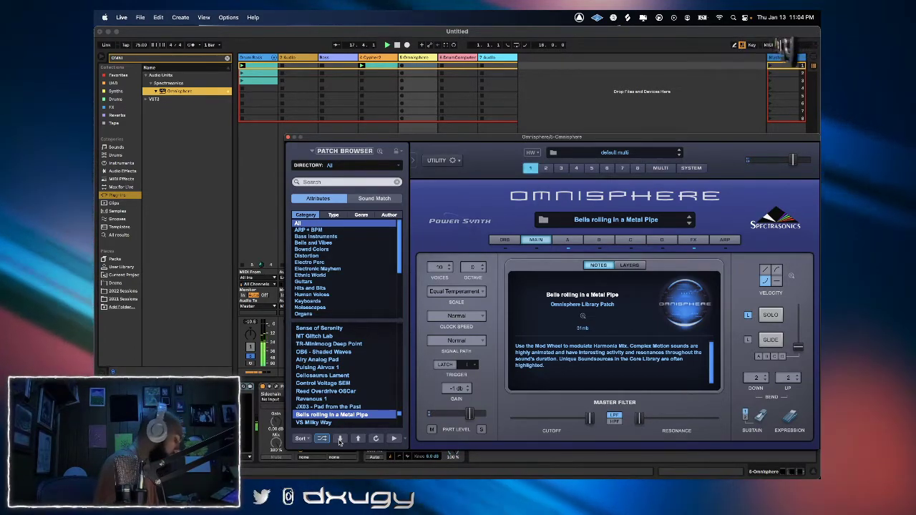
click(340, 438)
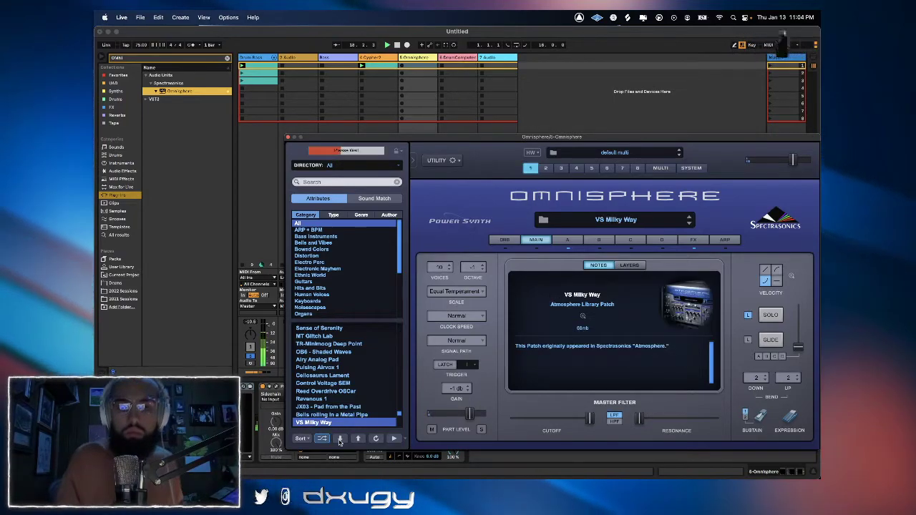
click(340, 439)
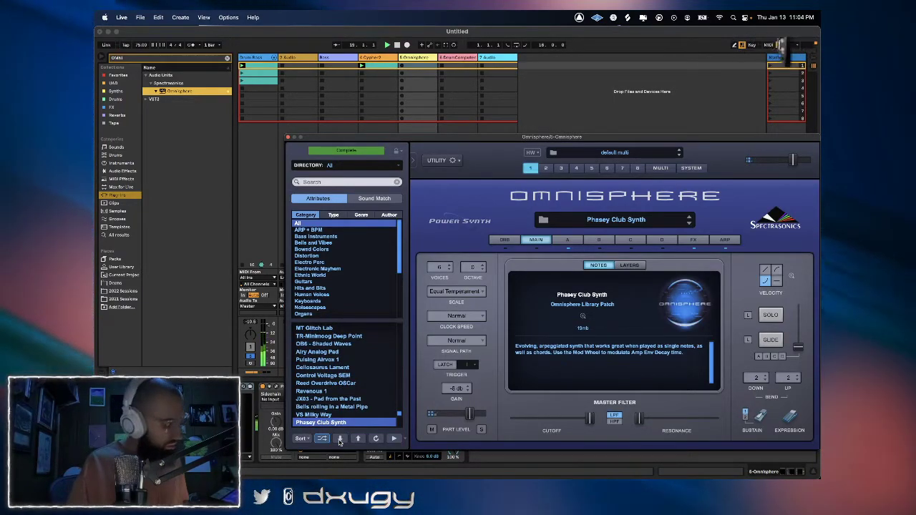
click(339, 439)
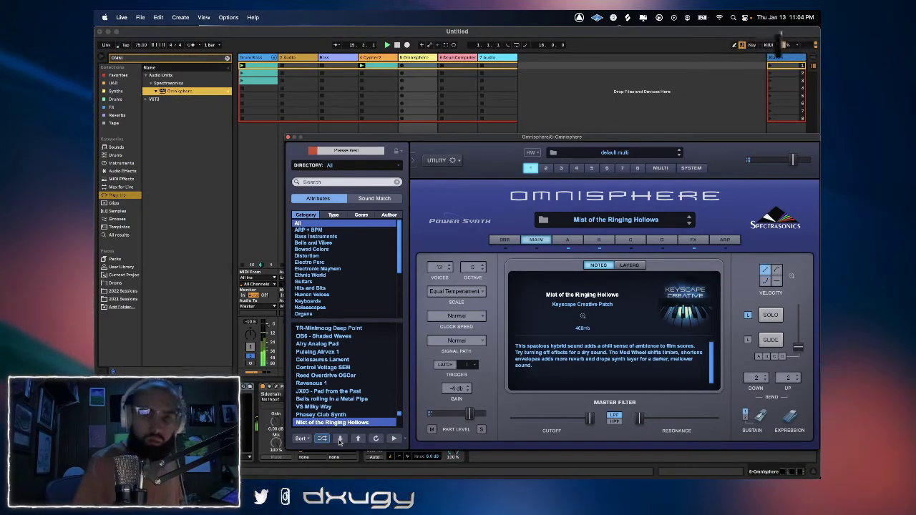
click(339, 438)
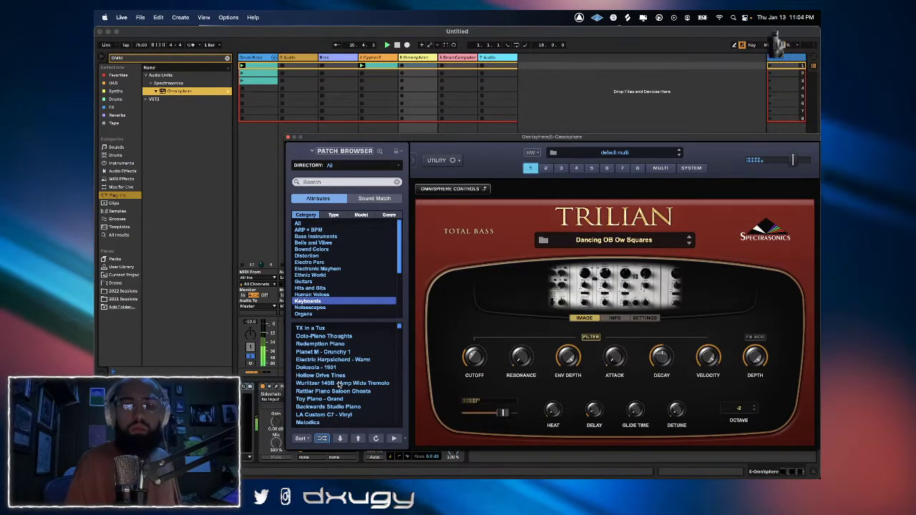
Switch Dancing OB Ow Squares to the full Omnisphere controls and close the Omnisphere window.
click(455, 190)
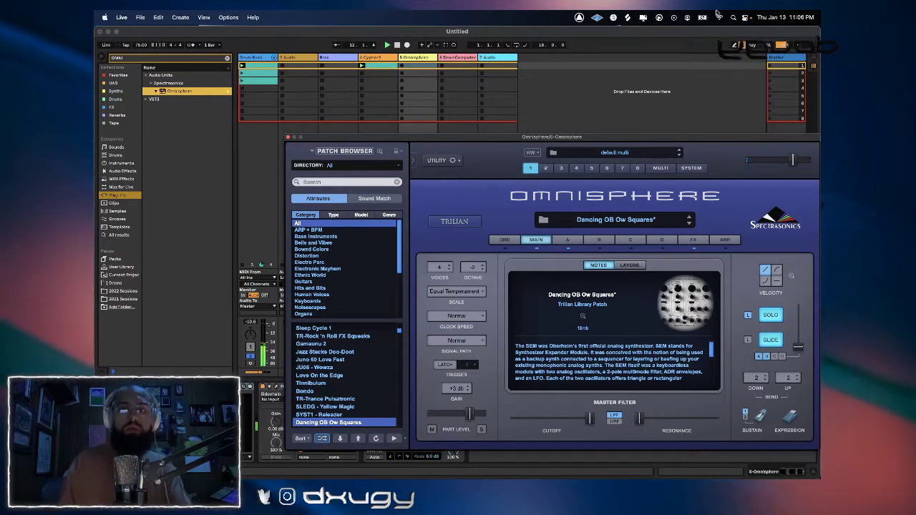
click(341, 115)
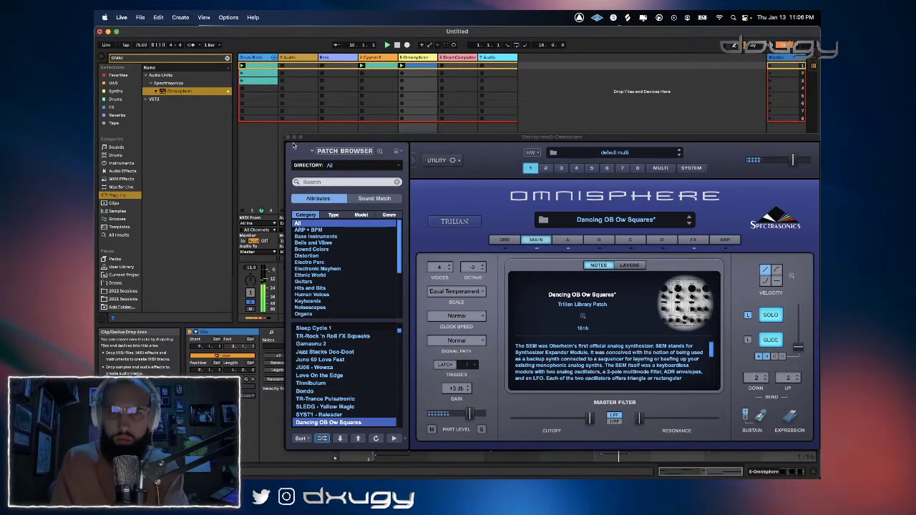
click(289, 137)
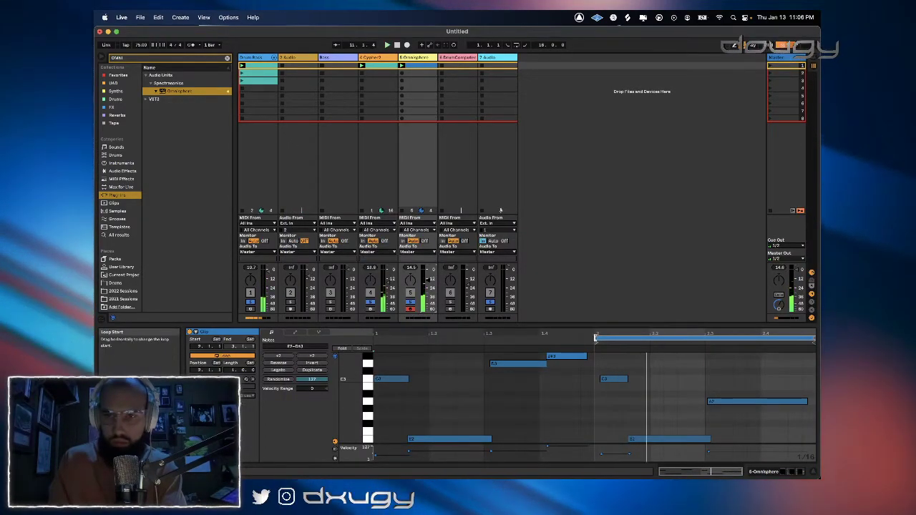
In Pro-Q 3 on the 5 Omnisphere track, add a broad dynamic bell cut at about 1833 Hz and -12 dB.
click(764, 471)
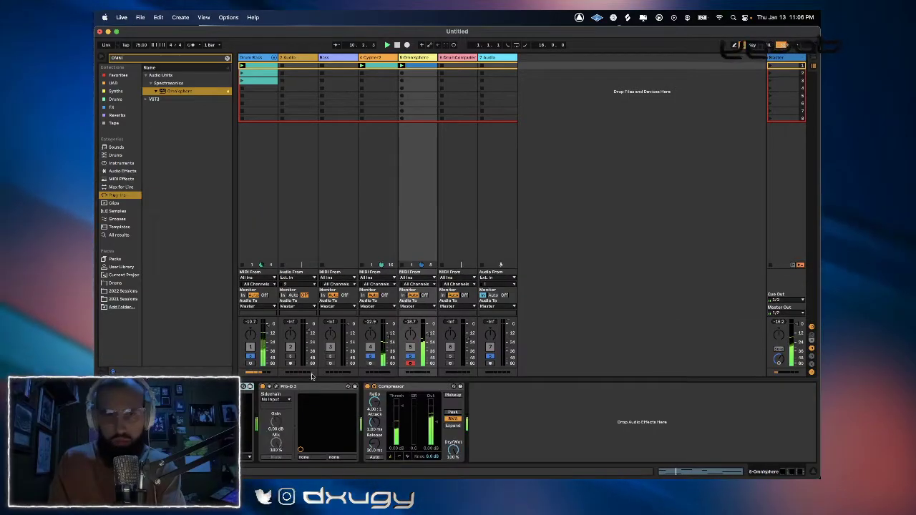
click(278, 387)
drag(556, 212, 535, 259)
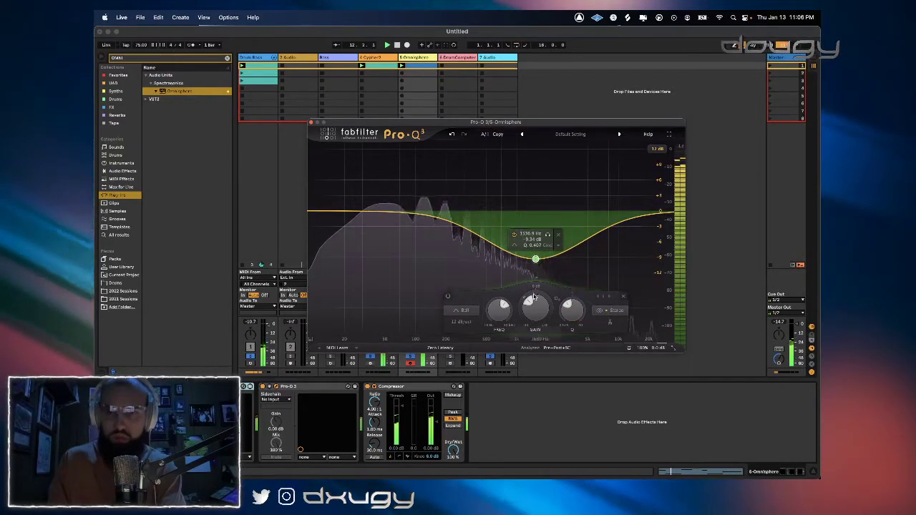
drag(523, 301, 514, 333)
drag(535, 230, 540, 265)
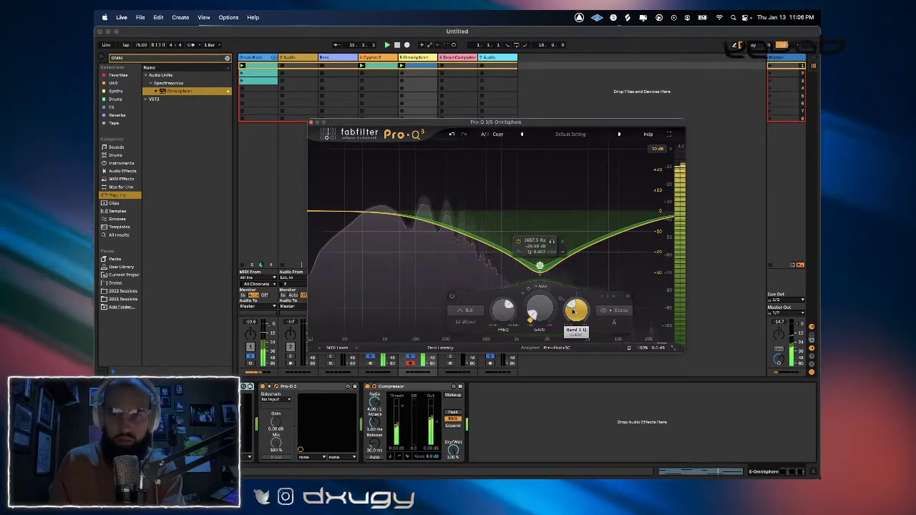
drag(539, 266, 543, 236)
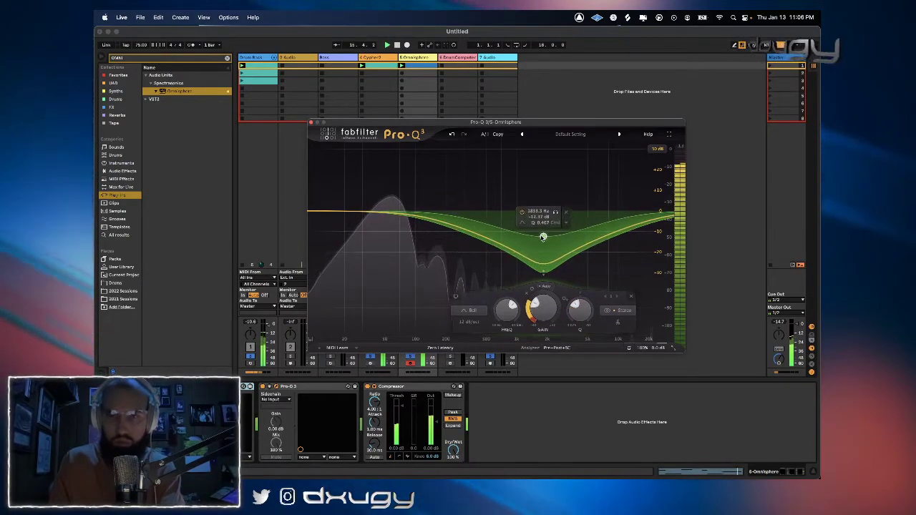
click(312, 123)
Arm the 6 DrumComputer track, search the plug-ins for "TRITON", and load Korg's TRITON onto the track.
click(452, 355)
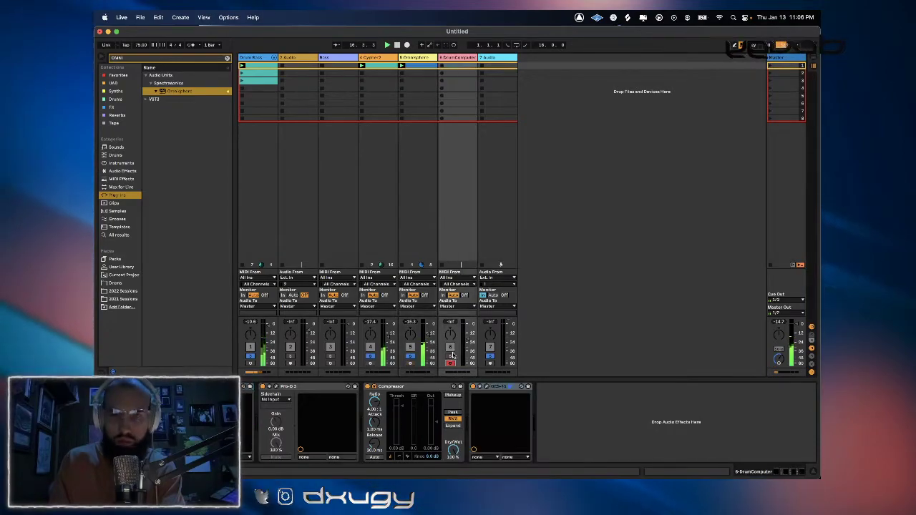
click(227, 58)
text(tril)
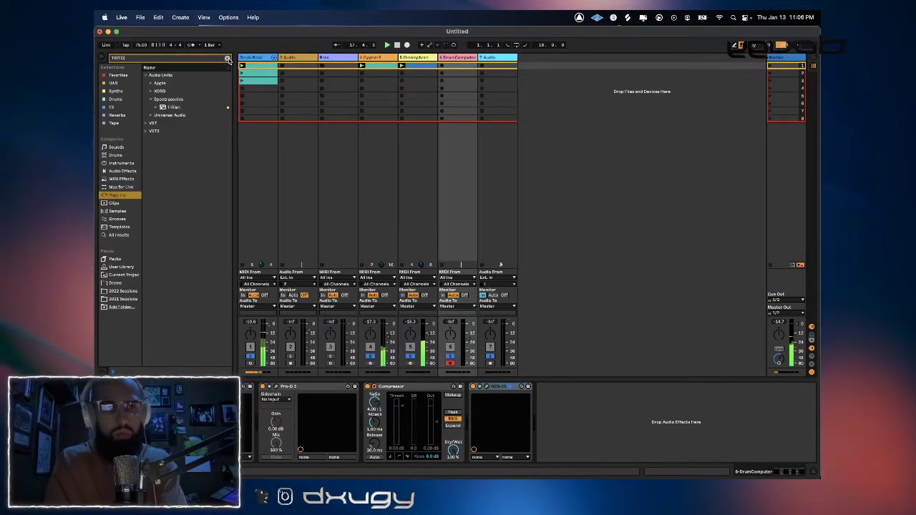
click(150, 83)
click(175, 91)
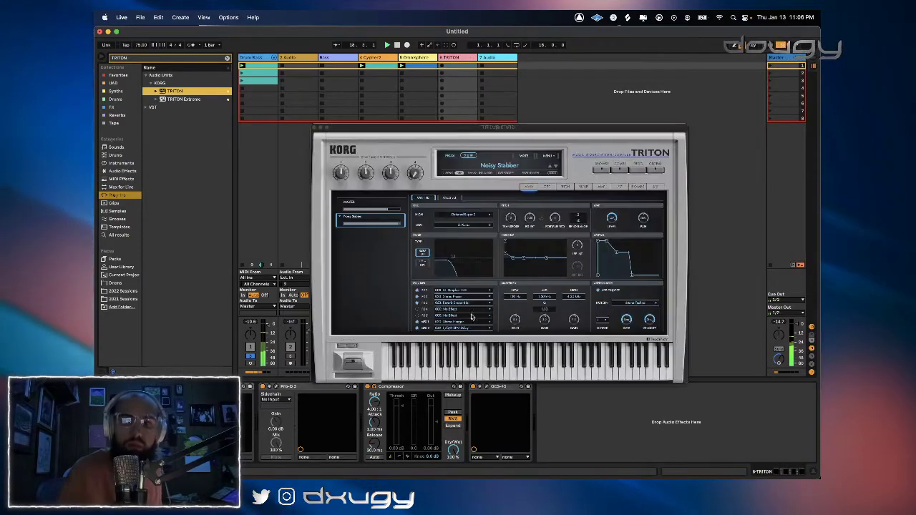
Open the TRITON sound browser, audition Ravelian Pad and DoubleReed, and load Tsunami Waves.
click(525, 161)
click(510, 169)
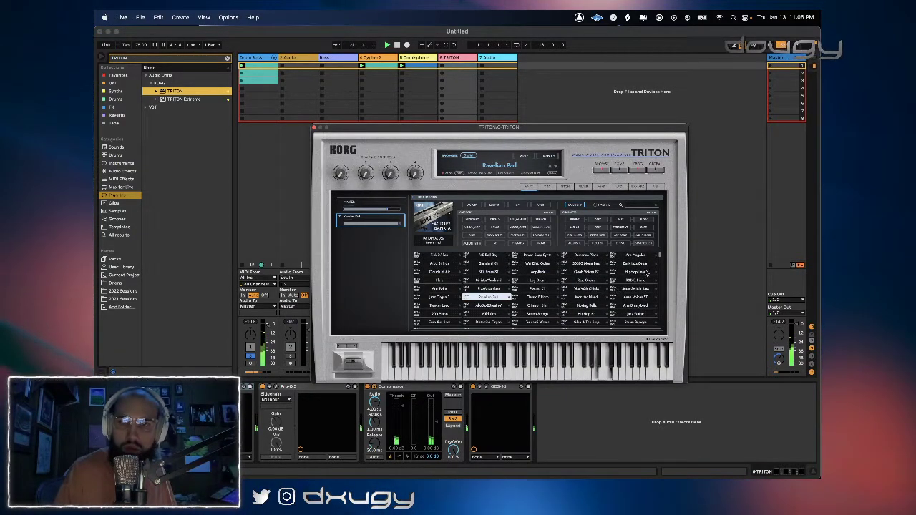
click(552, 322)
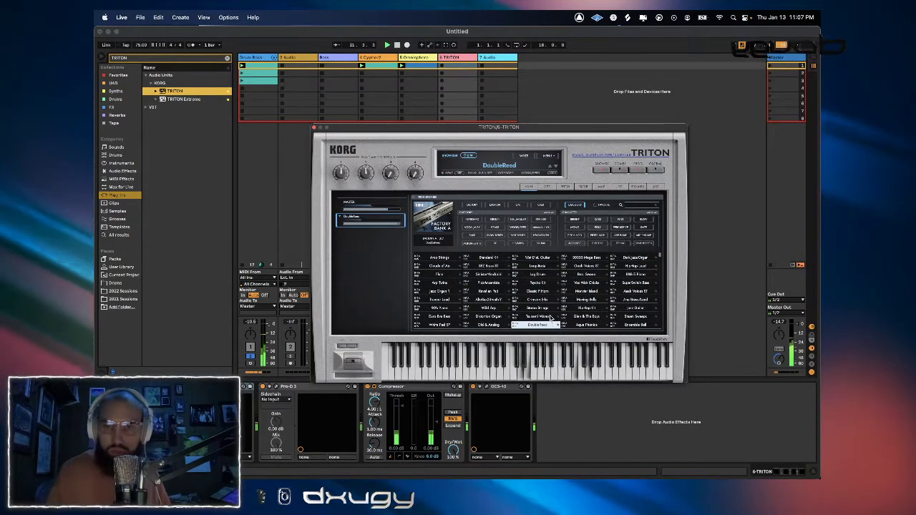
Move the TRITON window clear of the track mixer, and close it.
drag(456, 127, 725, 122)
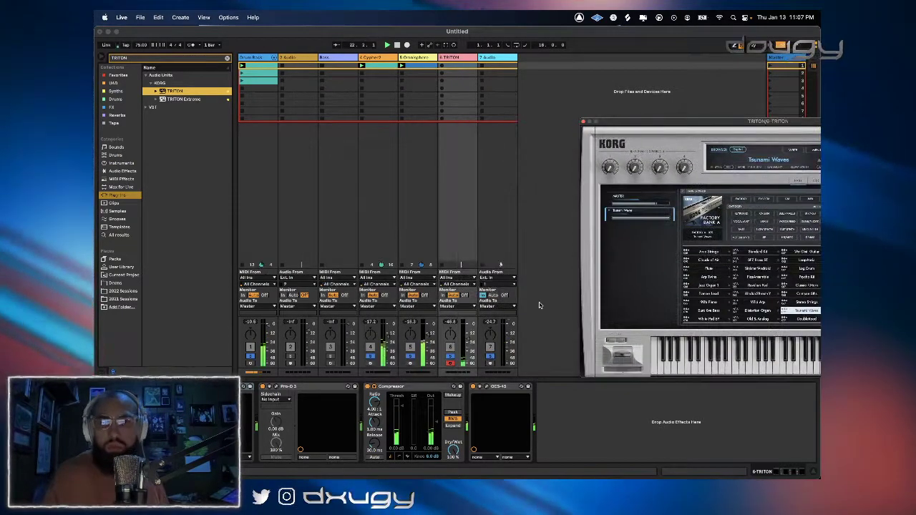
click(471, 337)
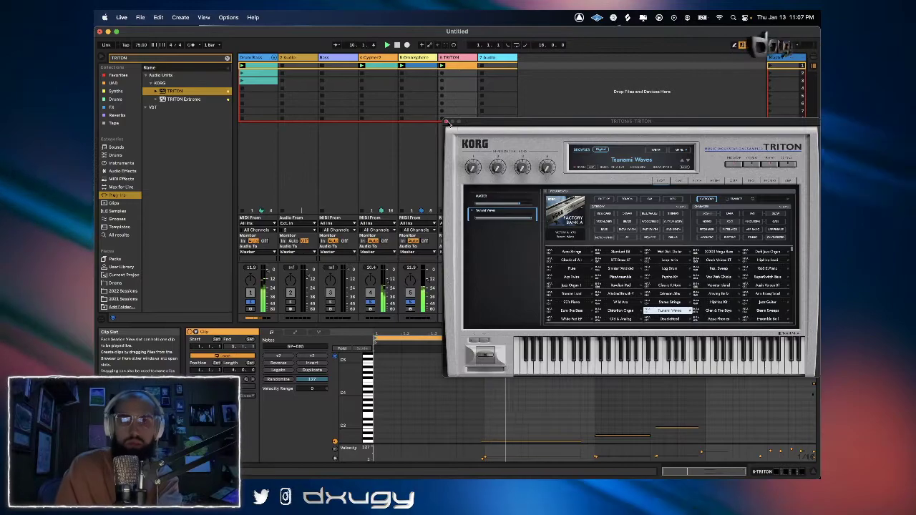
click(444, 122)
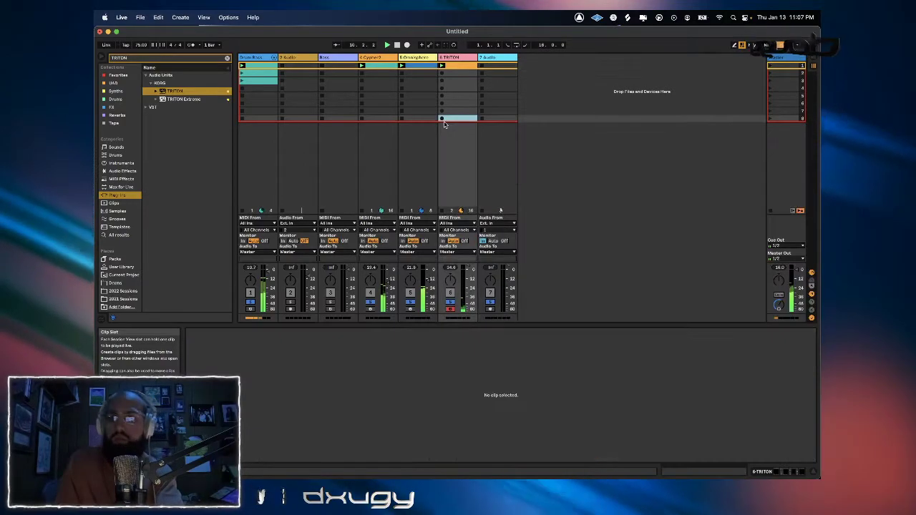
Insert a new MIDI track after the 6 TRITON track and arm it for recording.
click(455, 67)
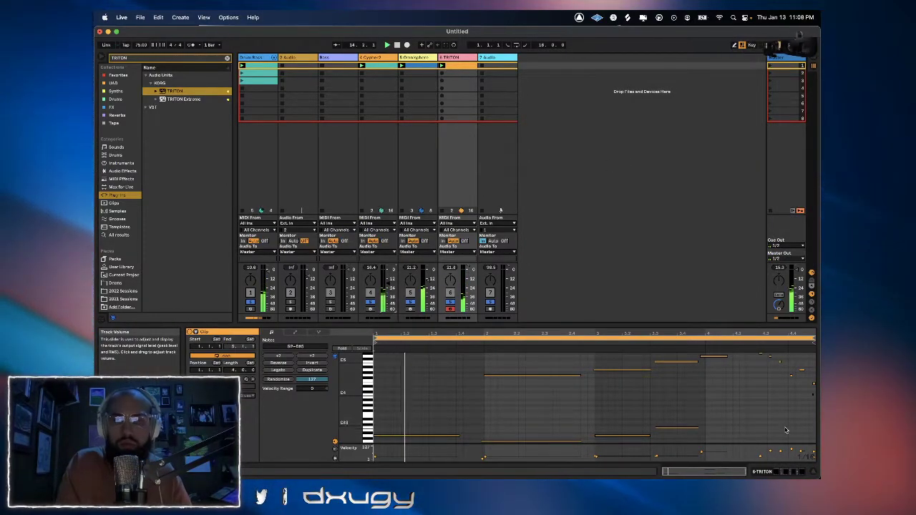
click(796, 474)
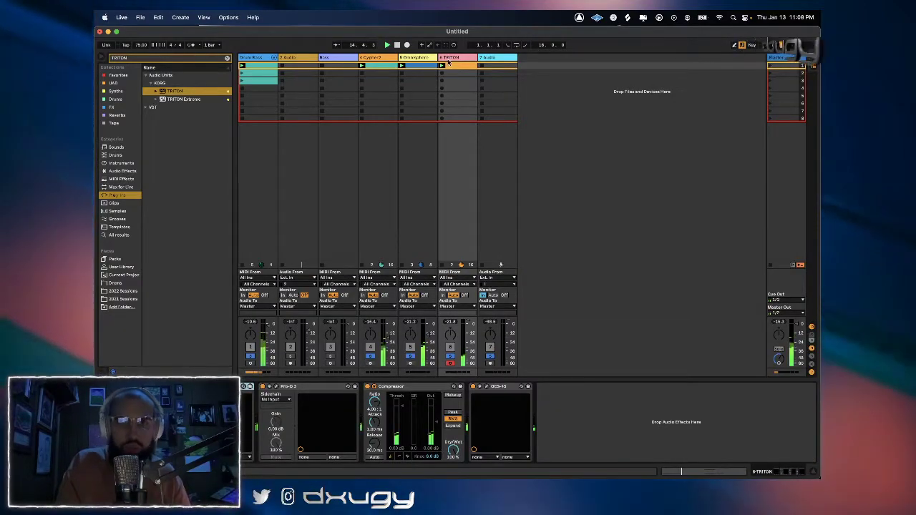
right_click(447, 60)
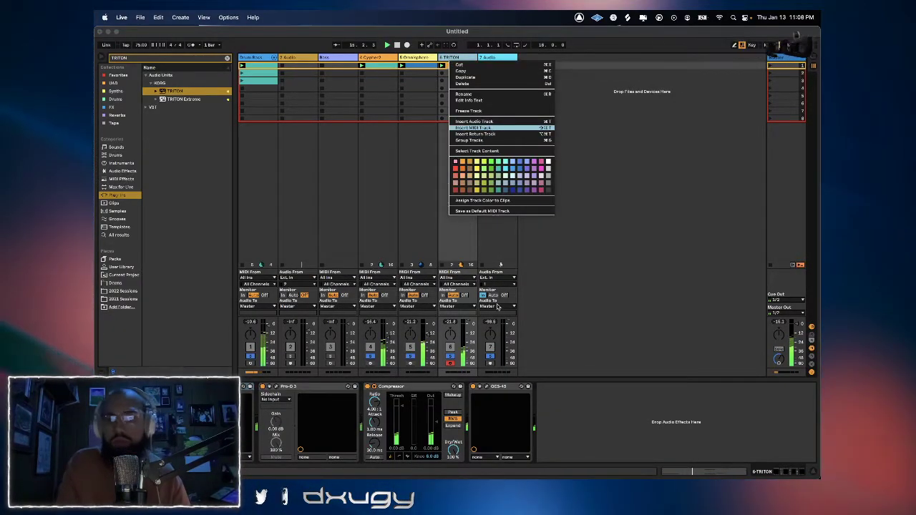
key(Return)
click(491, 362)
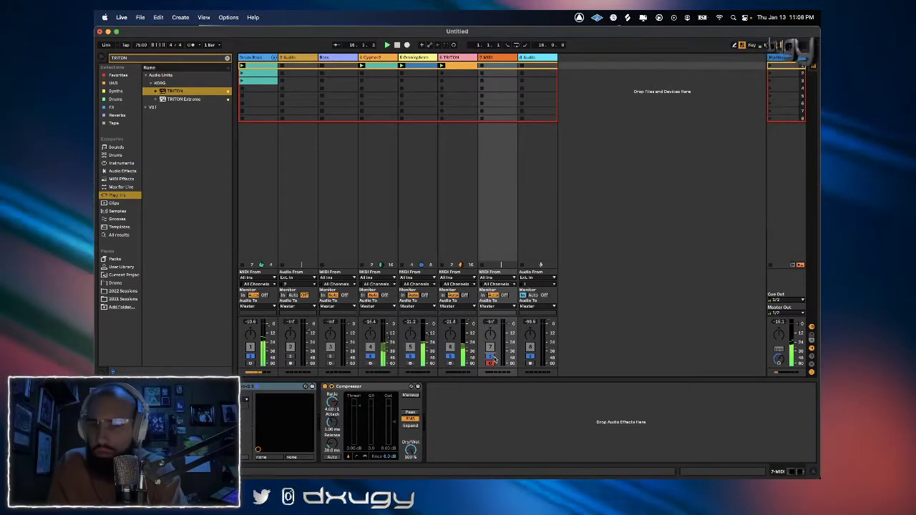
Show the Reverbs collection in the browser and clear the TRITON search.
click(119, 123)
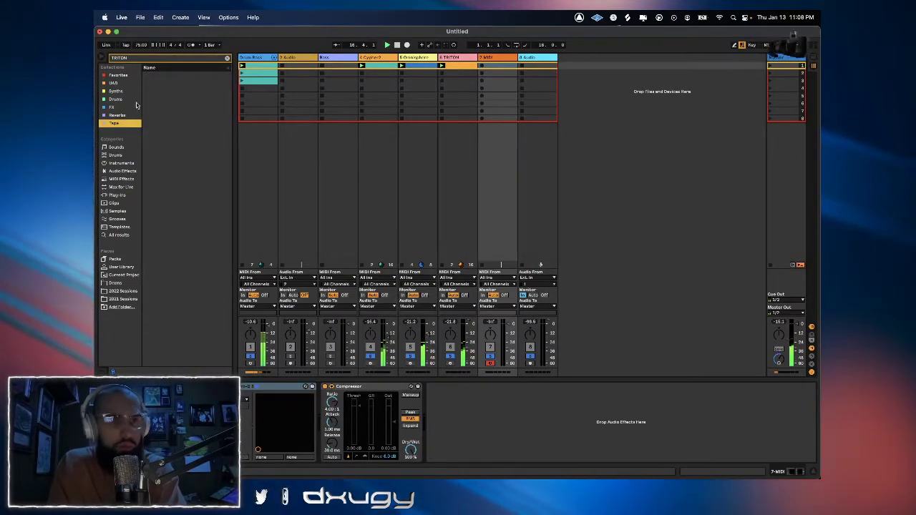
click(122, 107)
click(121, 115)
click(227, 58)
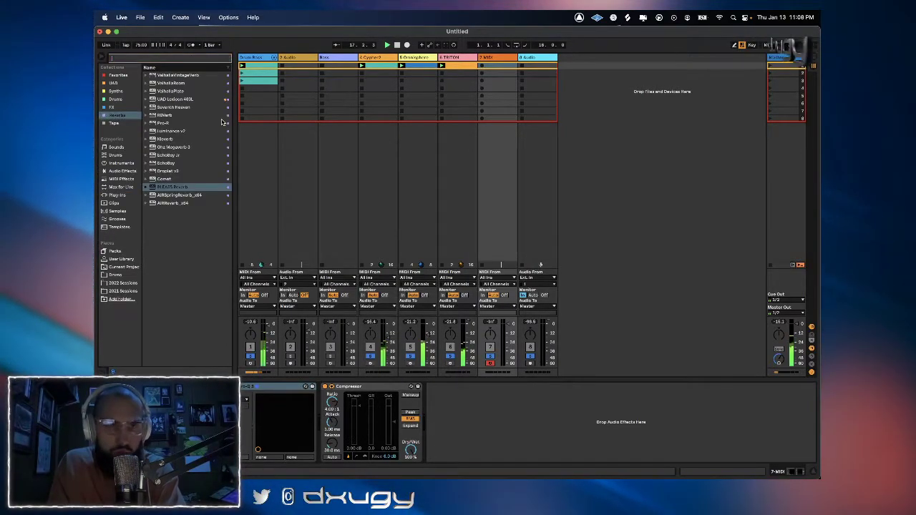
Try Luminance v2 on the 4 Cypher2 track, stepping through presets such as Filth Cloud and Light Shimmer, and delete the reverb.
click(374, 74)
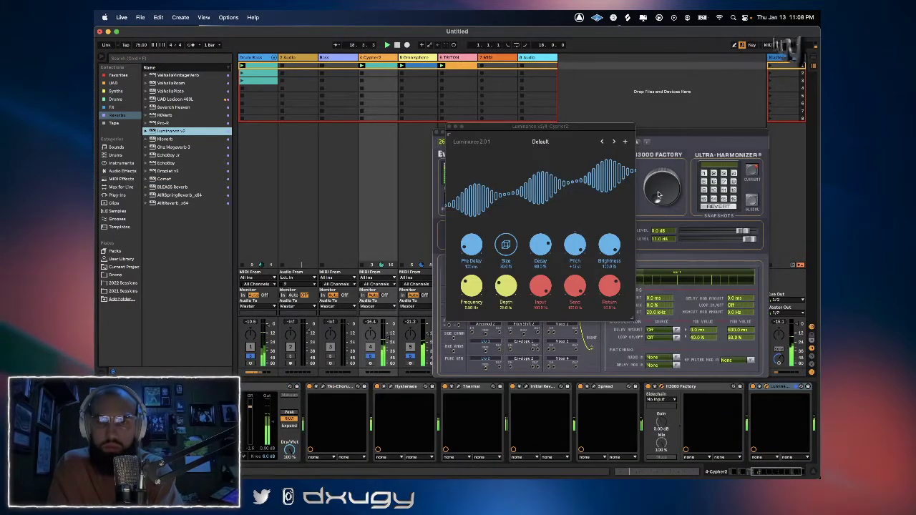
click(613, 142)
click(613, 142)
click(613, 142)
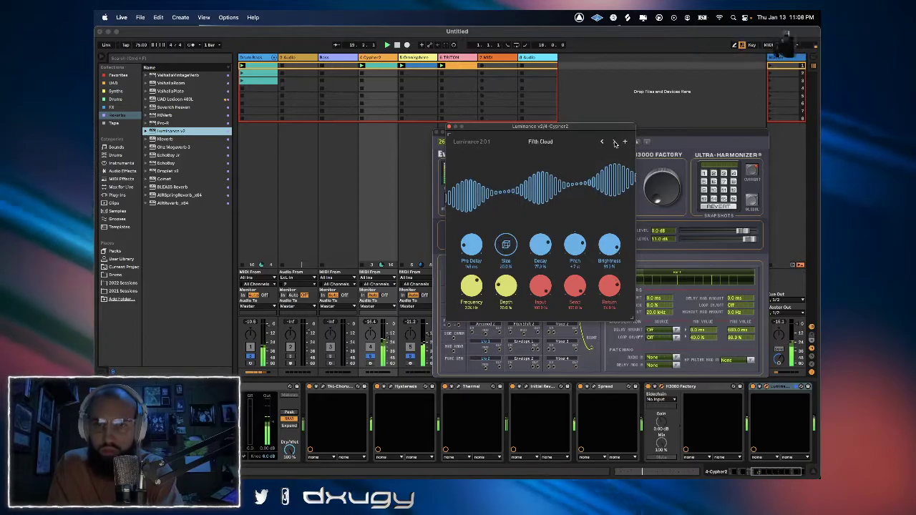
click(613, 142)
click(613, 141)
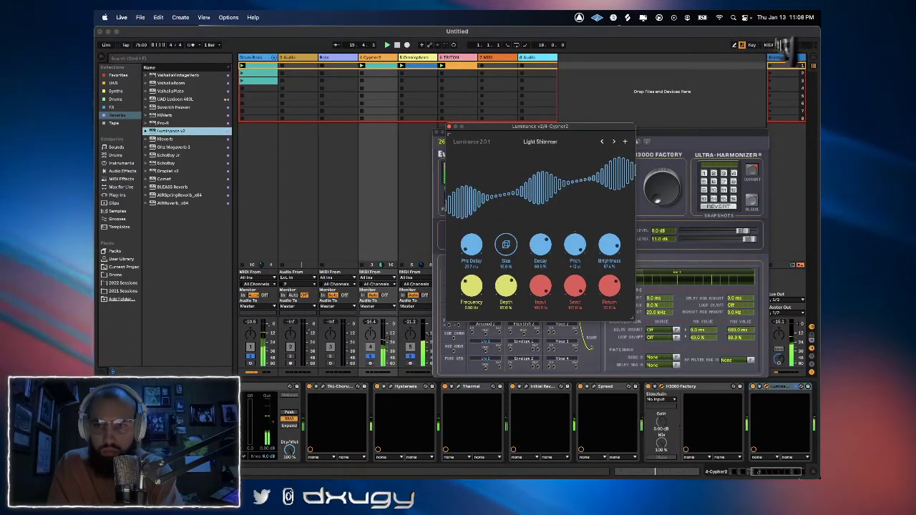
key(Delete)
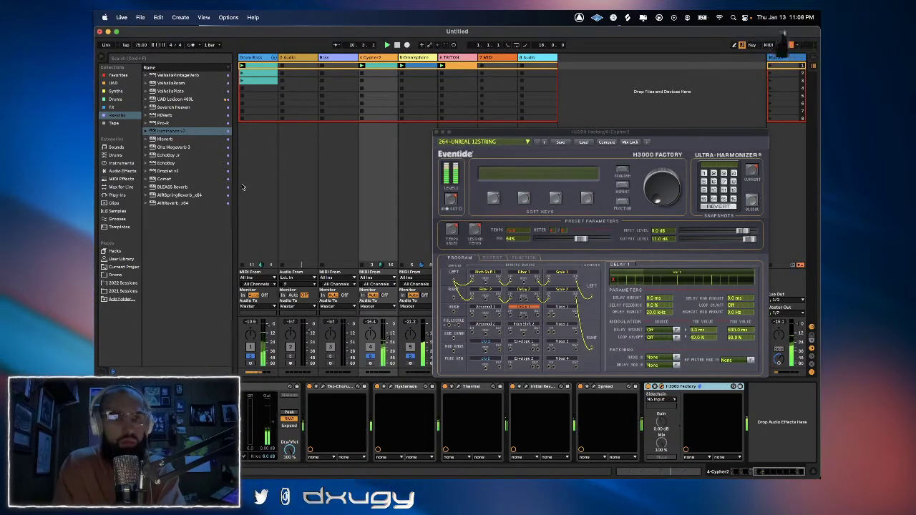
Load Kleverb after H3000 Factory on the 4 Cypher2 track, and close both plug-in windows.
double_click(167, 138)
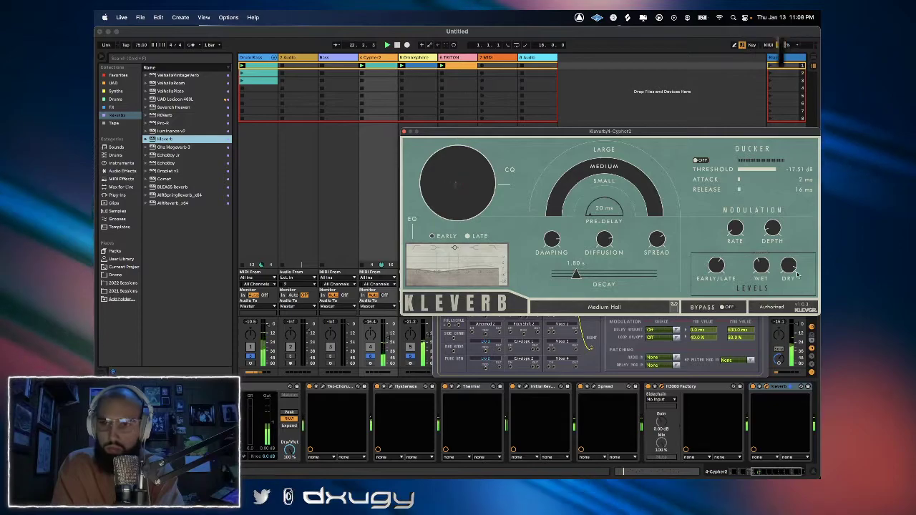
click(404, 132)
click(438, 134)
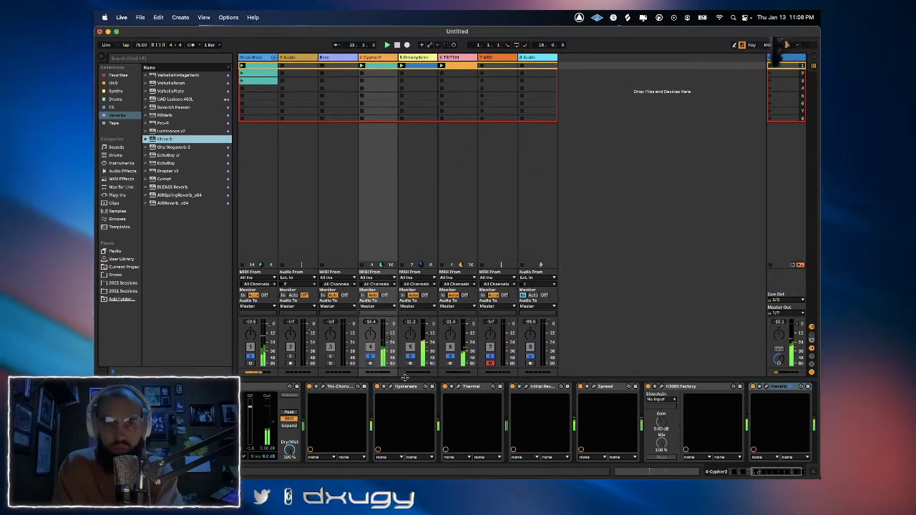
Search the plug-ins for "ALTERBOY" and load Little AlterBoy after Kleverb on the 4 Cypher2 track.
click(203, 60)
text(ALTERSO)
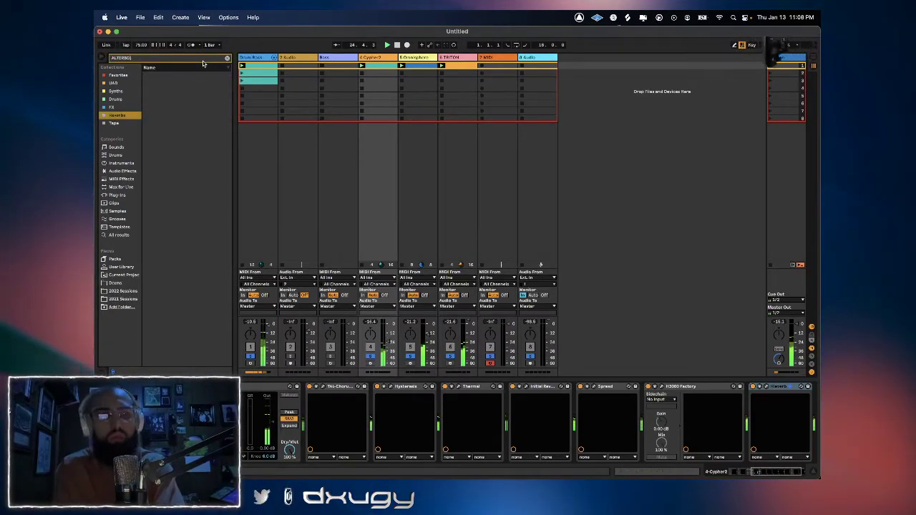
click(182, 90)
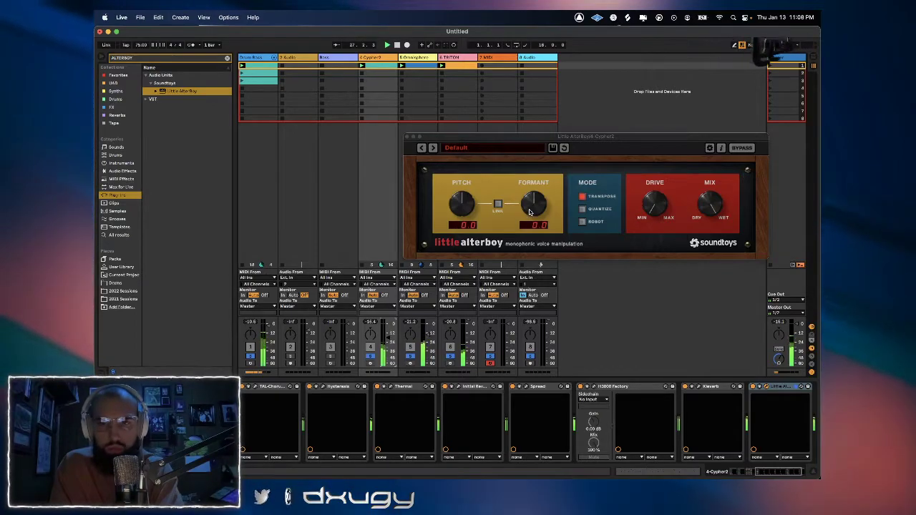
Set Little AlterBoy's pitch to 12.0 with formant at 0.0, raise its drive, reduce its mix, and close the plug-in window.
drag(528, 212, 529, 157)
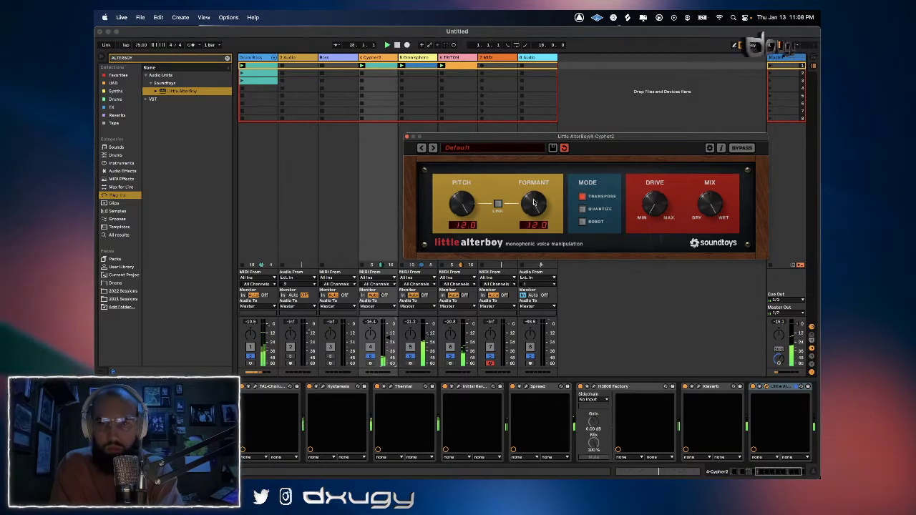
drag(534, 210, 530, 257)
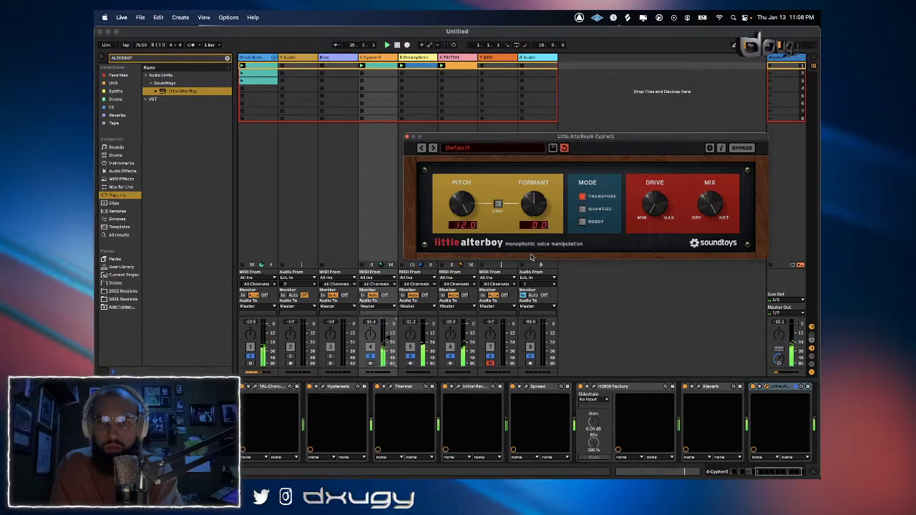
drag(465, 206, 464, 231)
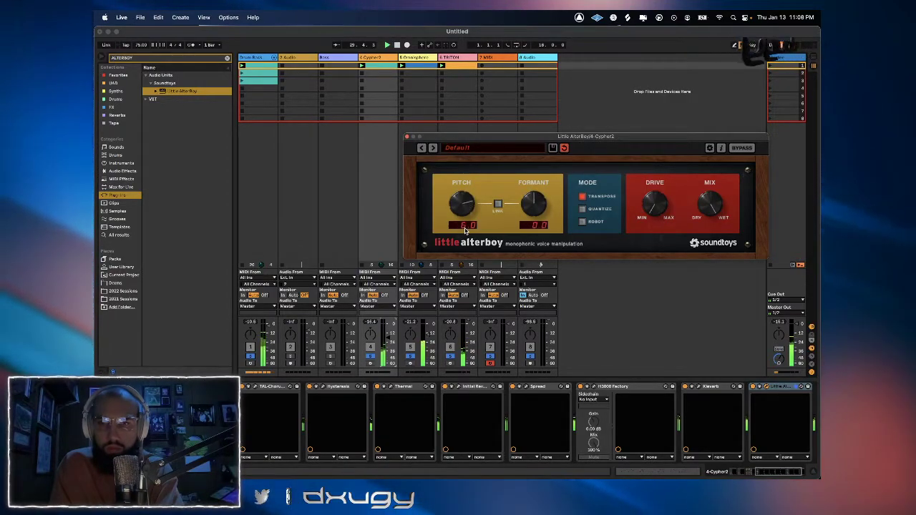
drag(561, 222, 467, 168)
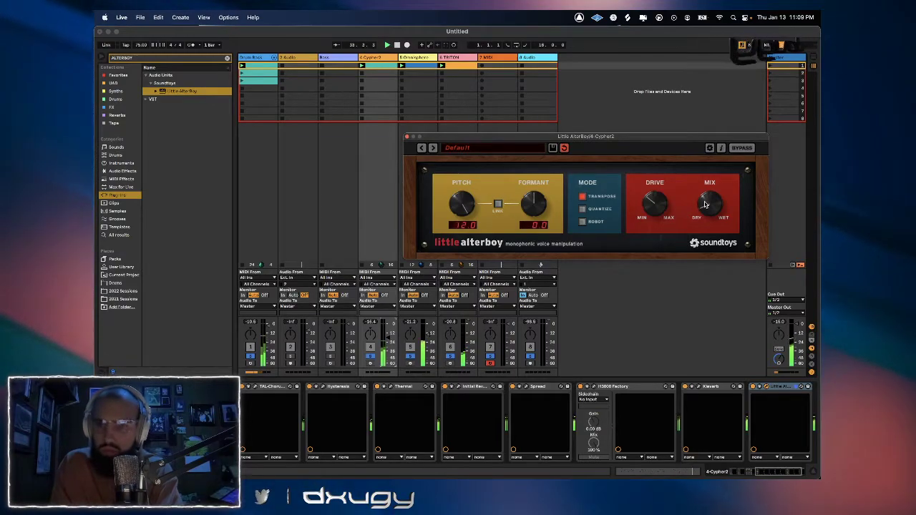
click(407, 136)
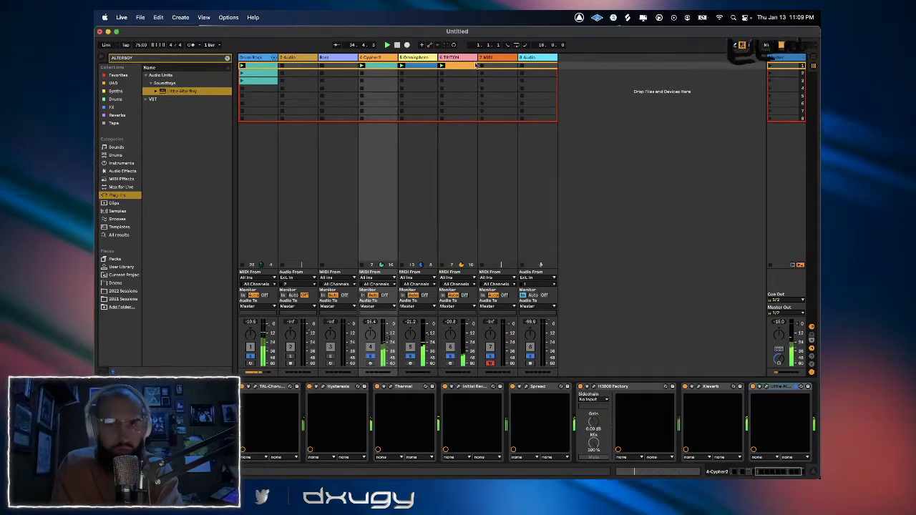
Select the 7 MIDI track and set the project tempo to 64 BPM.
click(458, 56)
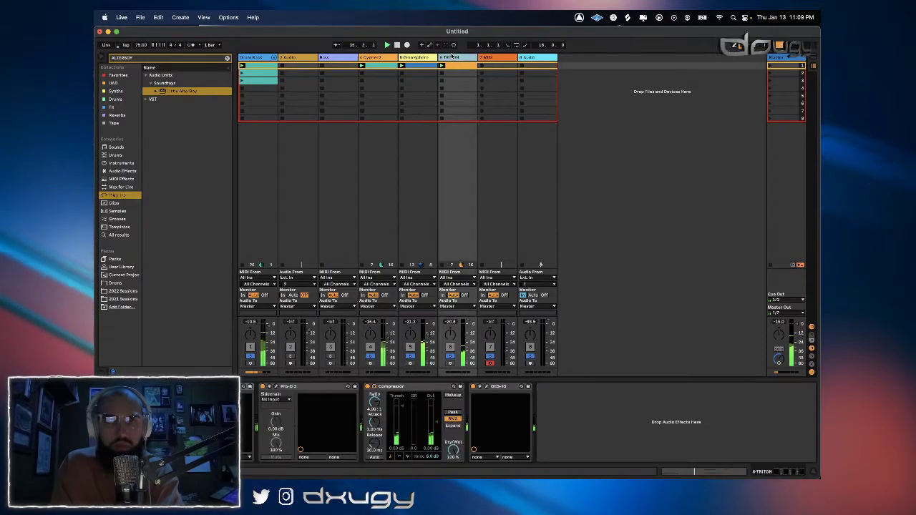
right_click(455, 55)
key(Escape)
click(482, 57)
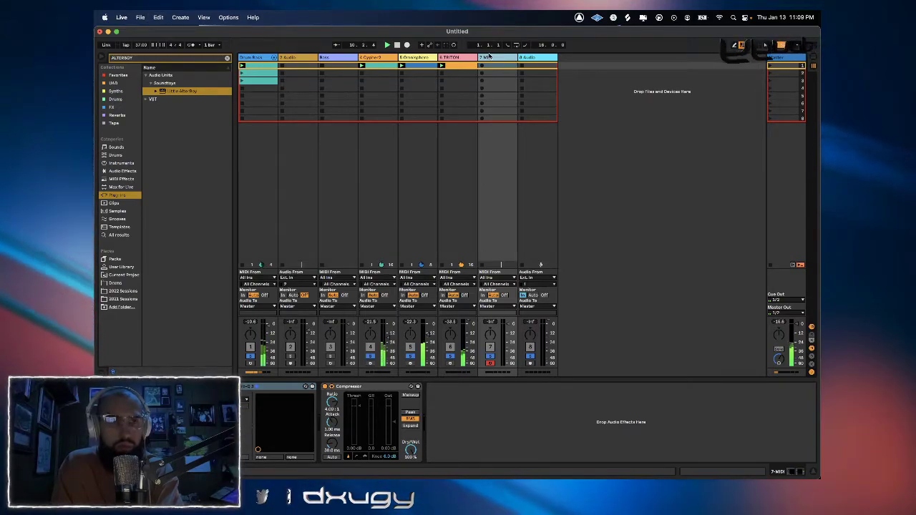
click(142, 46)
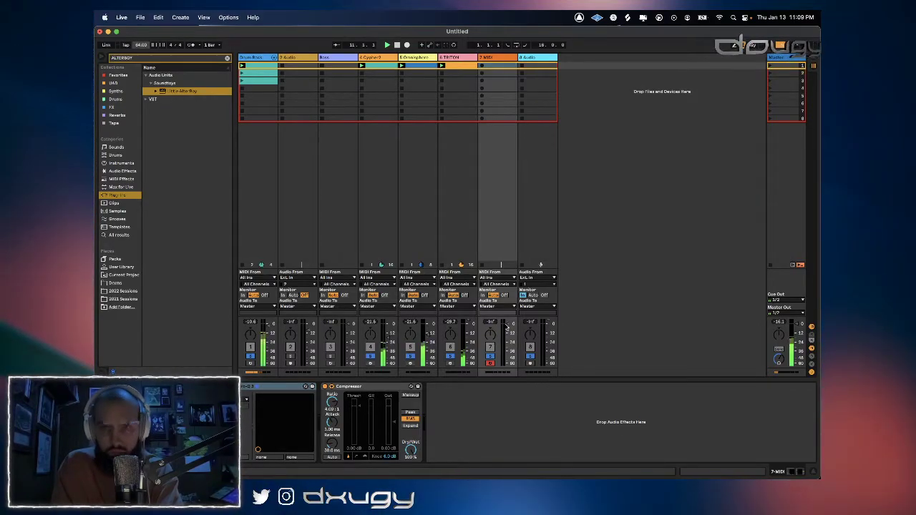
Clear the plug-in search, browse the Synths collection, and load Synthi V onto the 7 MIDI track.
click(227, 57)
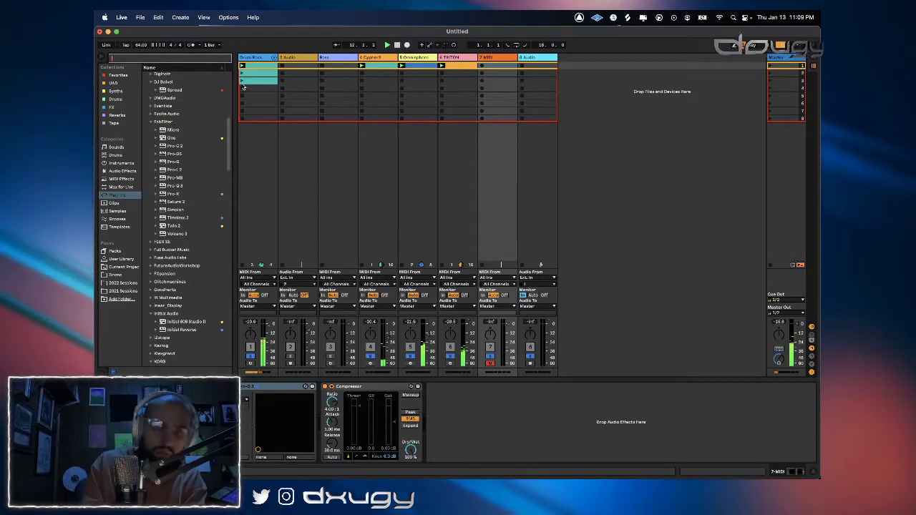
click(120, 93)
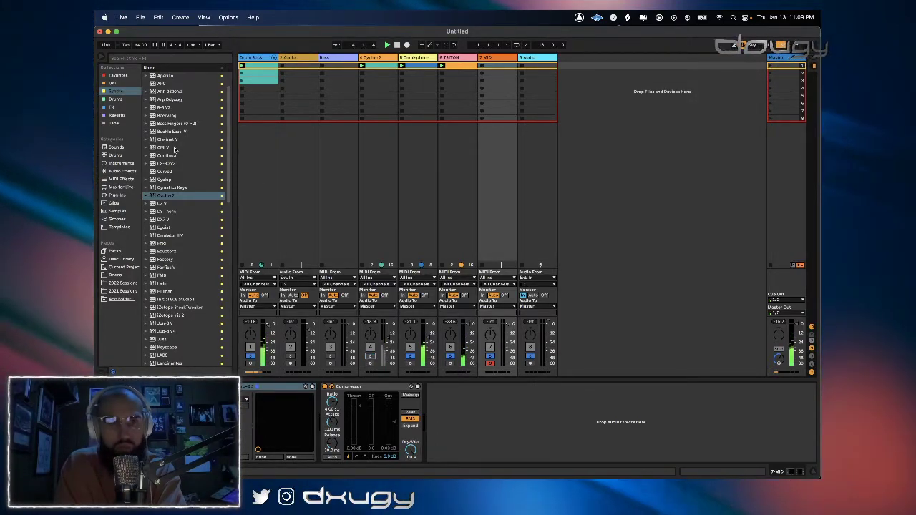
scroll(171, 149, down, 5)
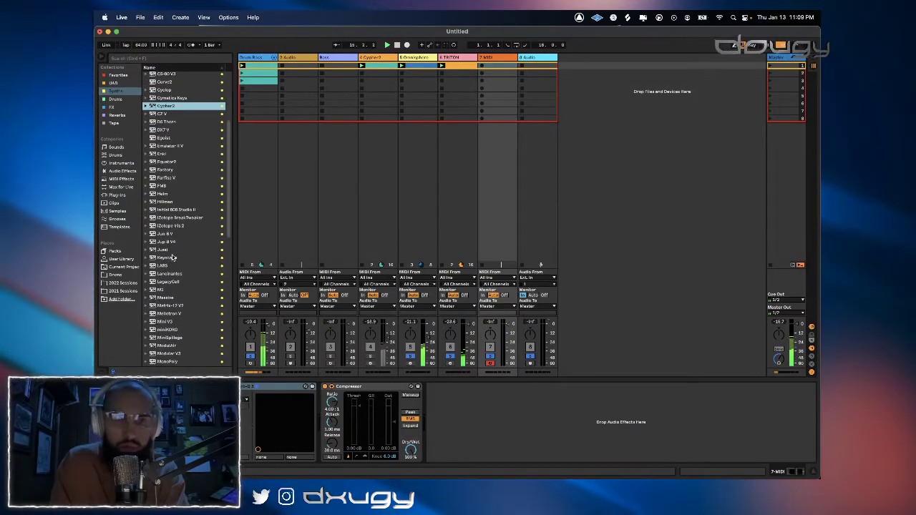
scroll(169, 254, down, 2)
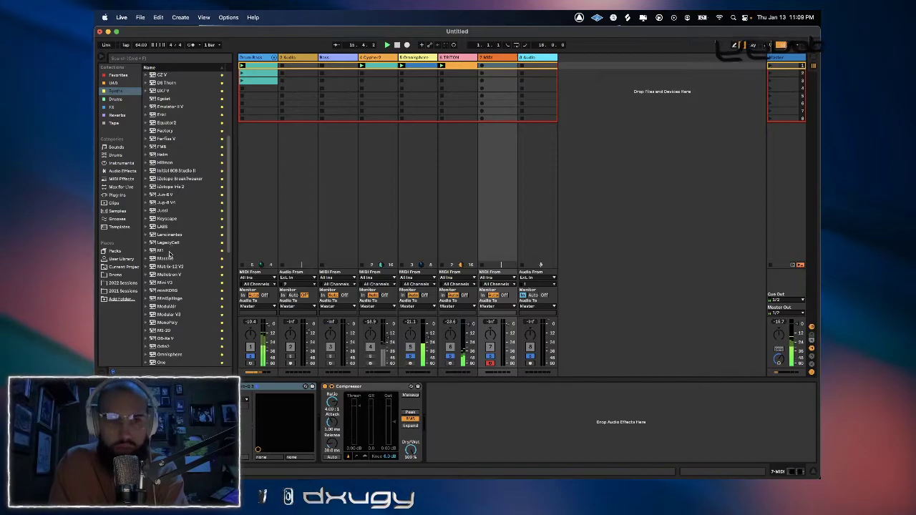
scroll(169, 257, down, 10)
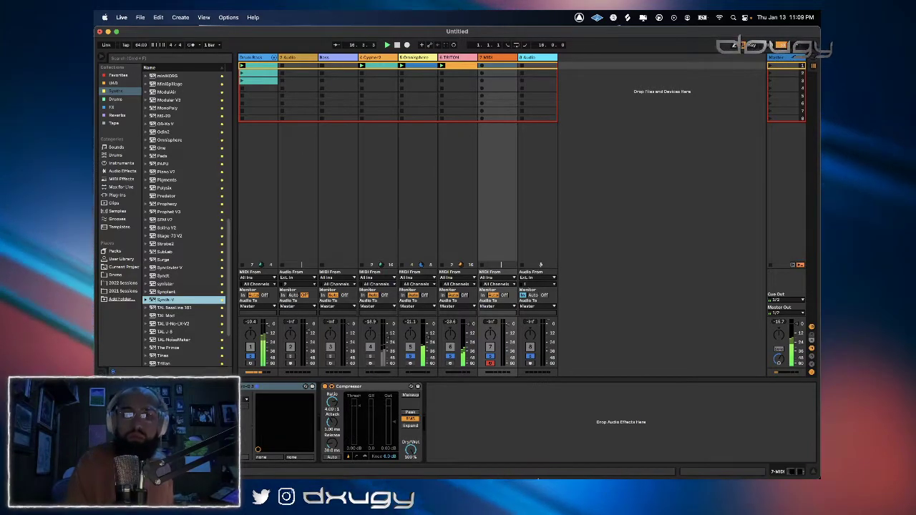
mouse_move(464, 478)
Switch to Streamlabs Desktop to check the stream and its chat, and return to Live.
key(super+Tab)
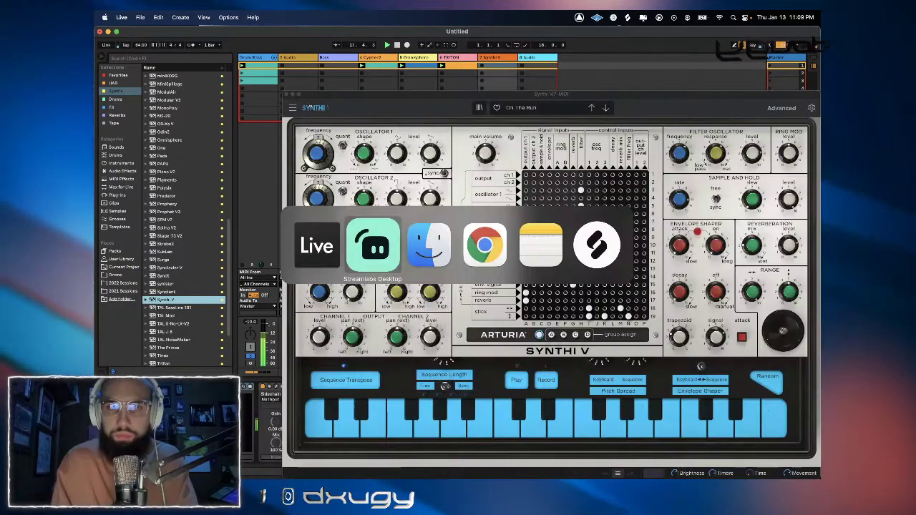
key(super+Tab)
key(super+Tab)
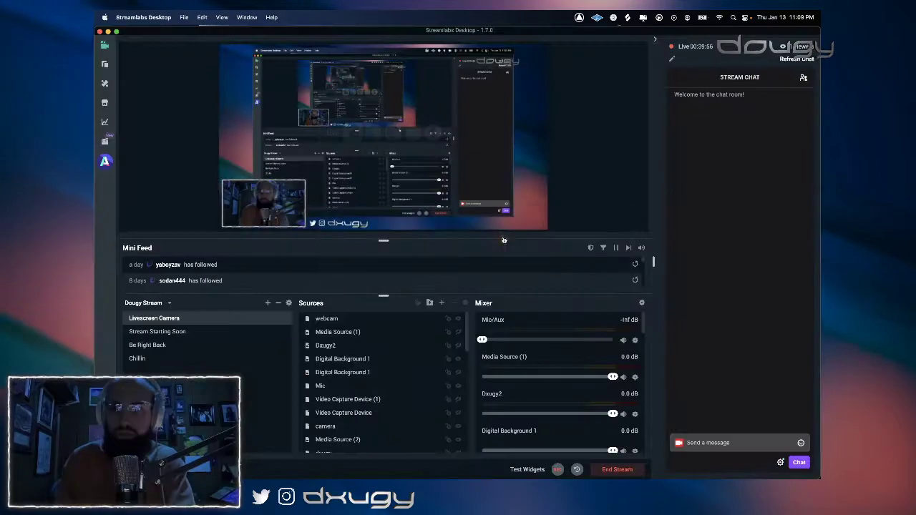
key(super+Tab)
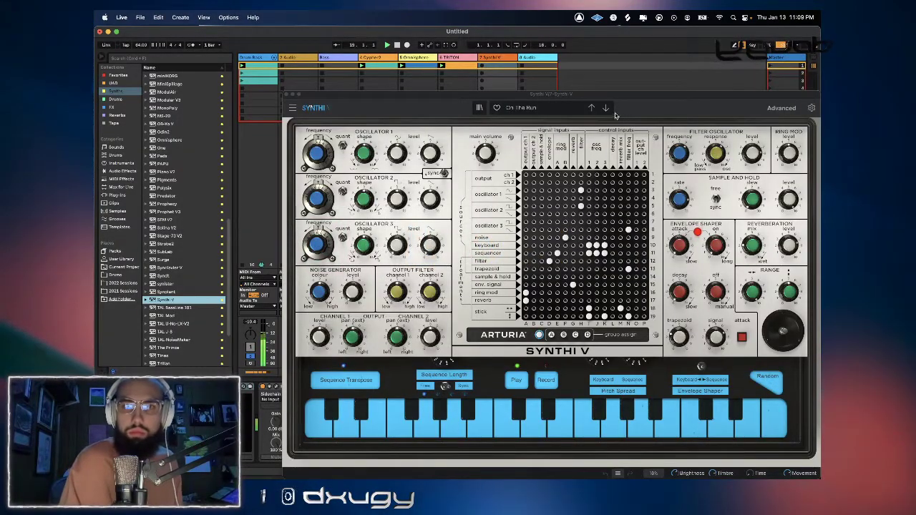
Audition Synthi V's Keys and Organ presets and settle on the organ preset Noblez.
click(533, 107)
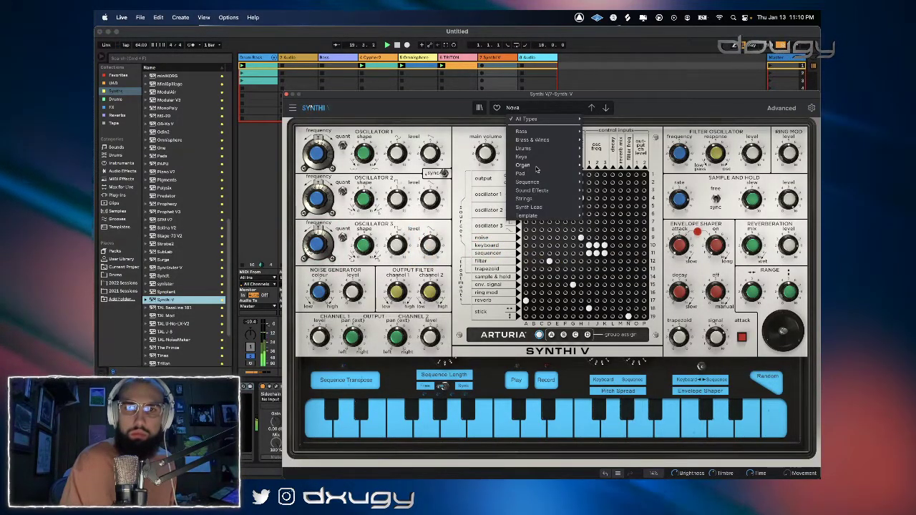
click(605, 155)
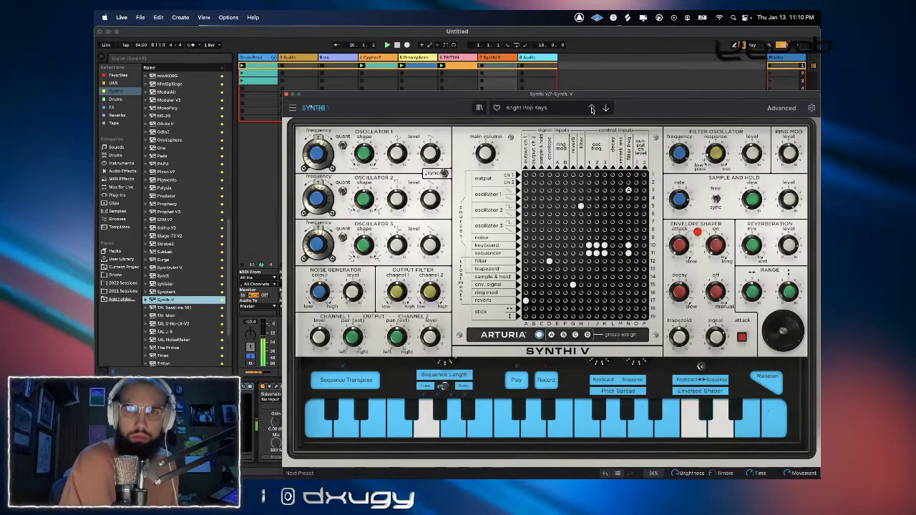
click(525, 108)
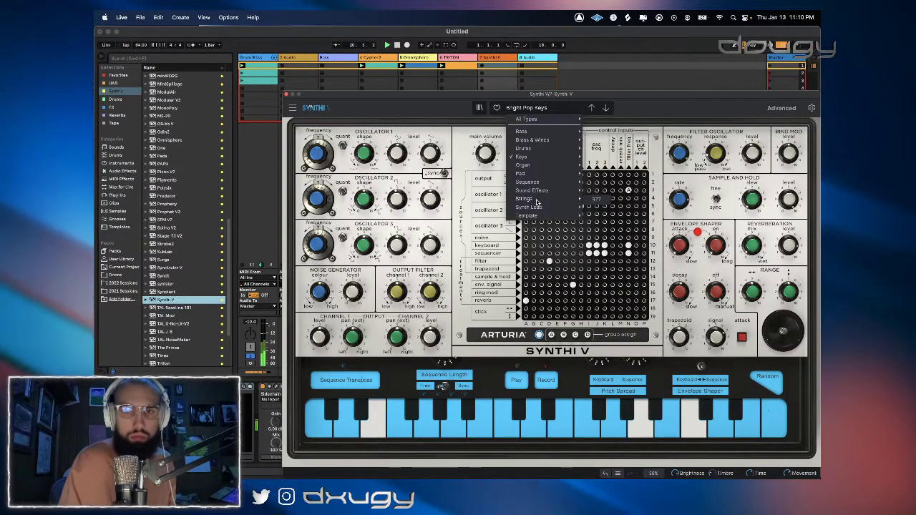
click(662, 188)
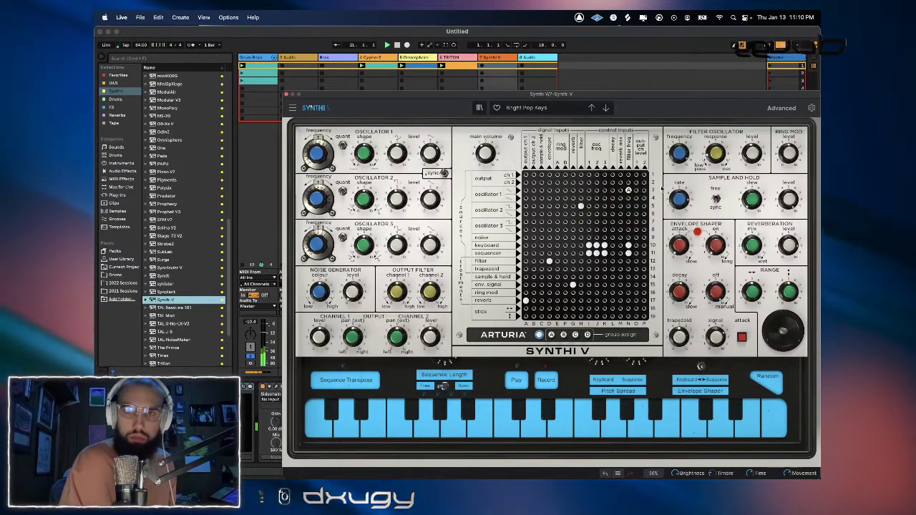
click(533, 107)
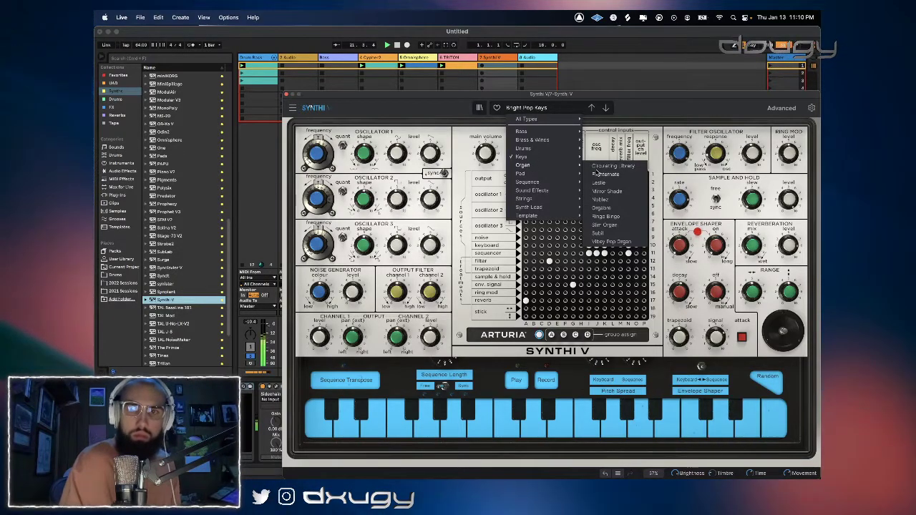
click(595, 172)
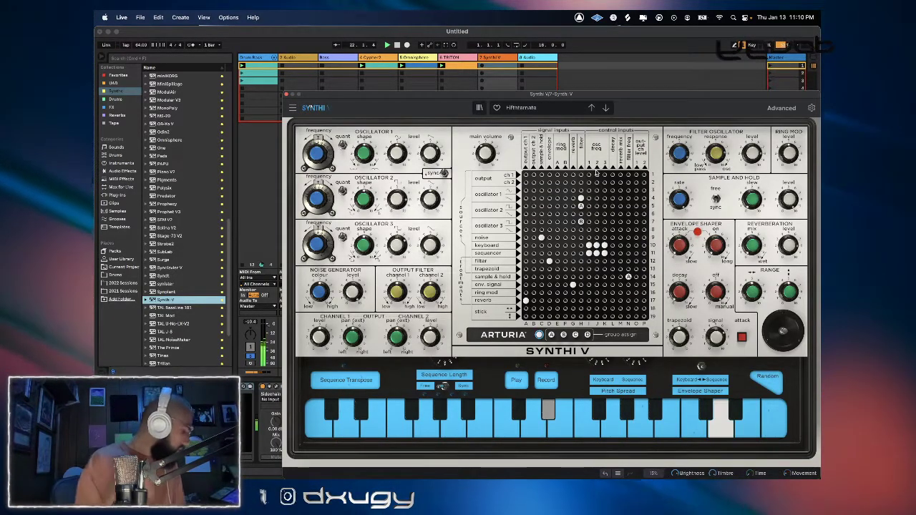
click(605, 107)
click(605, 108)
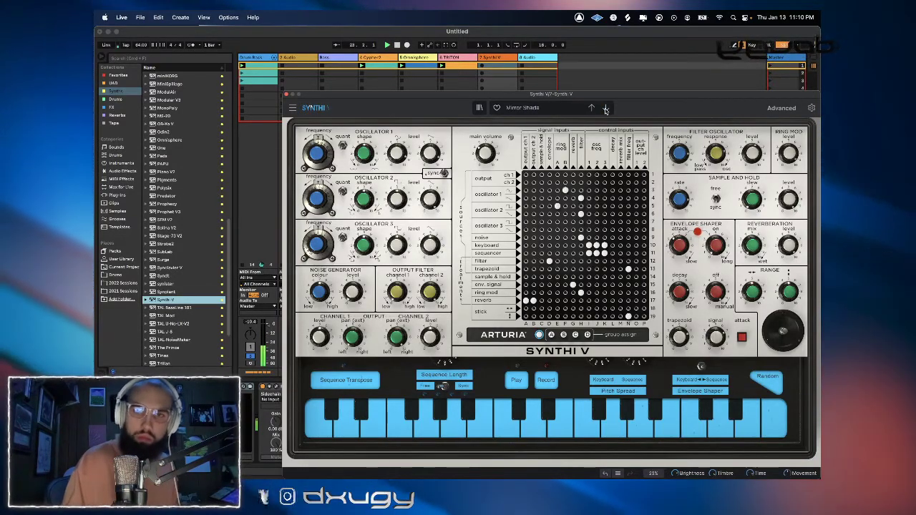
Capture the Synthi V part just played as a clip and extend its loop start back to bar 13.
drag(594, 96, 554, 372)
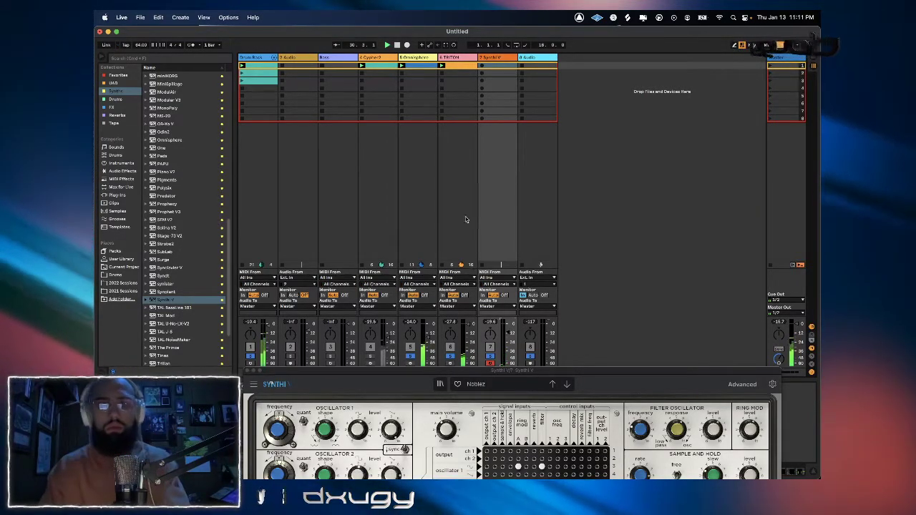
click(445, 45)
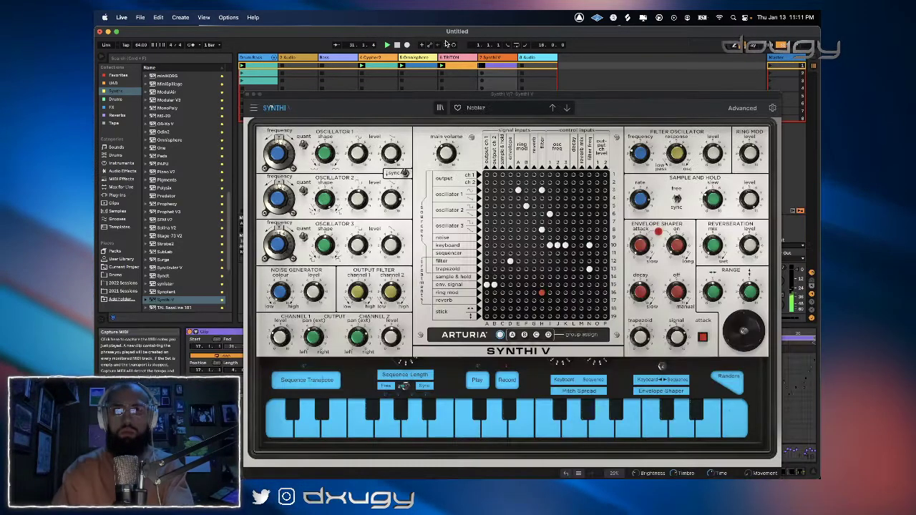
click(248, 95)
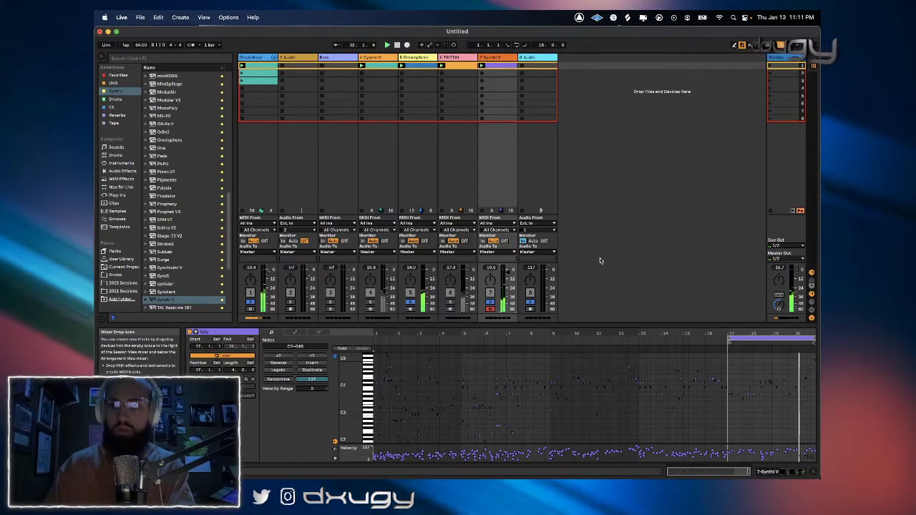
mouse_move(729, 345)
mouse_down()
mouse_move(633, 347)
mouse_move(642, 333)
mouse_up()
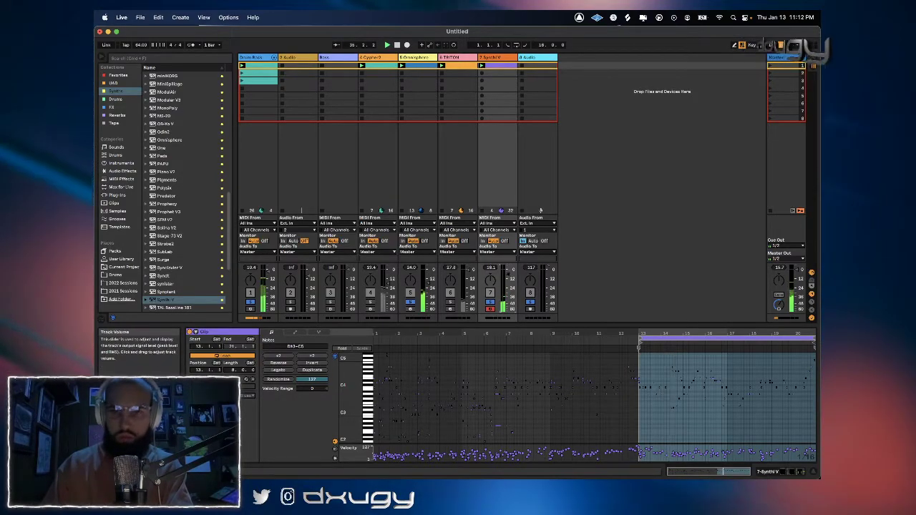
Load PAPU from the Synths collection onto a new MIDI track after 7 Synthi V and capture the played part as a clip.
right_click(497, 58)
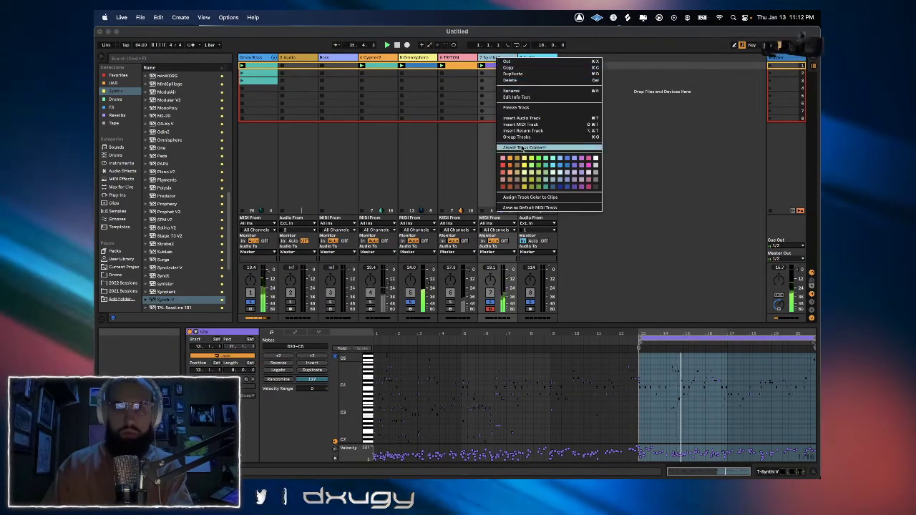
click(521, 124)
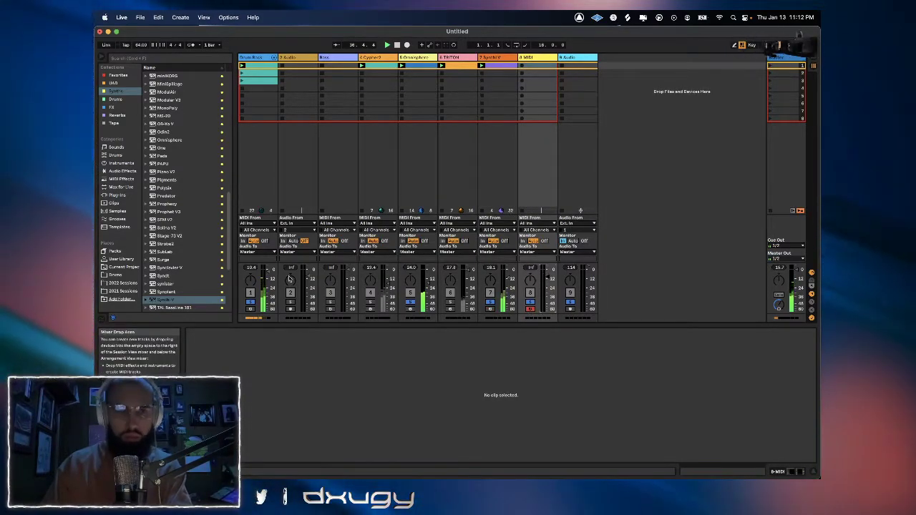
scroll(160, 283, up, 4)
click(165, 258)
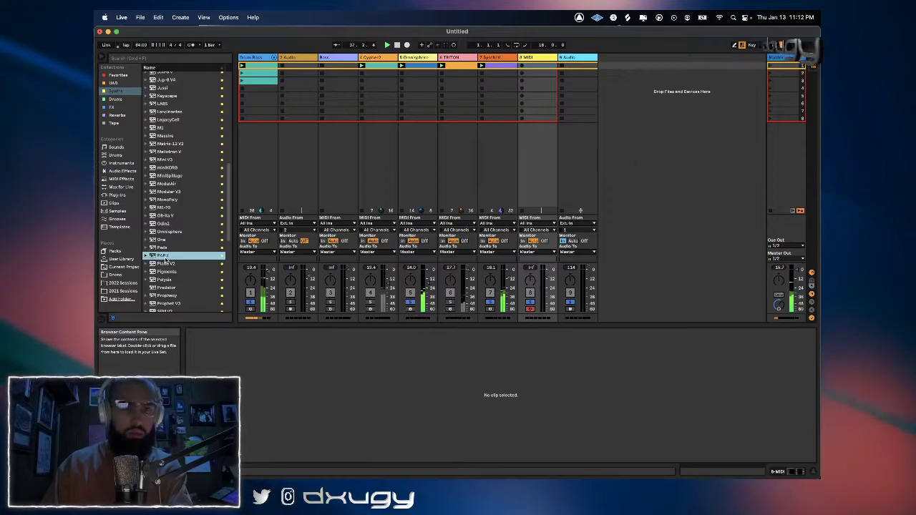
double_click(163, 256)
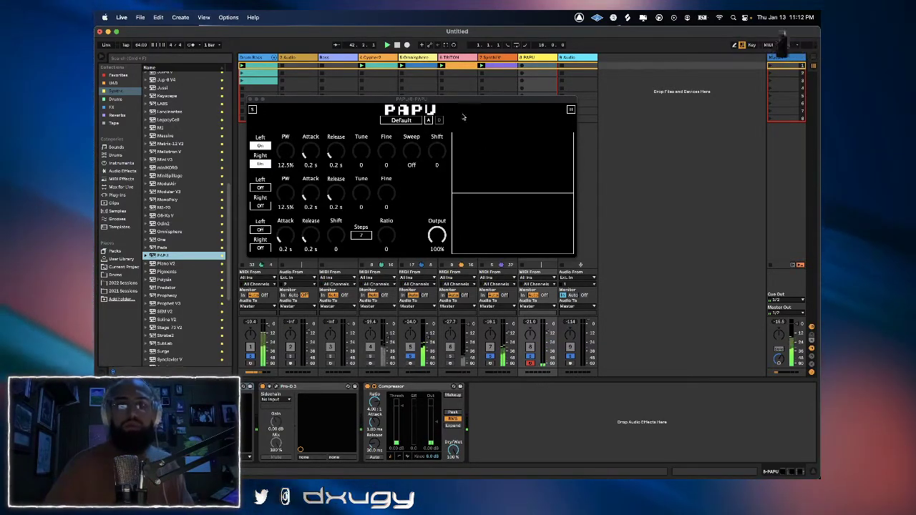
click(446, 45)
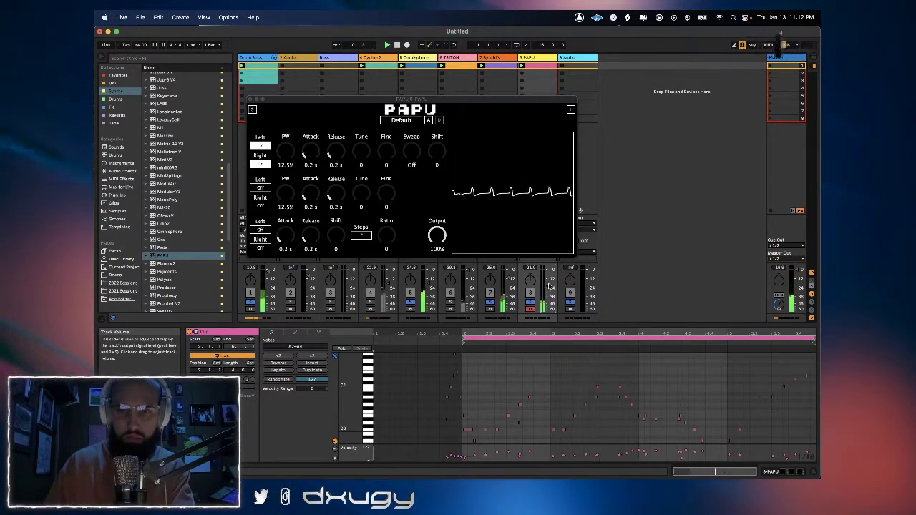
Add SketchCassette II from the Tape collection to the PAPU track with the Well Loved Walkman preset, and close both plug-in windows.
click(118, 123)
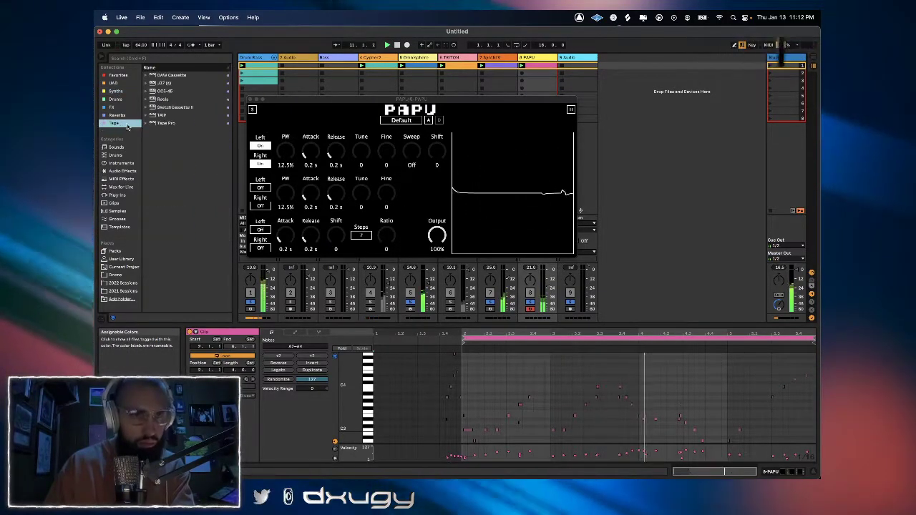
double_click(175, 106)
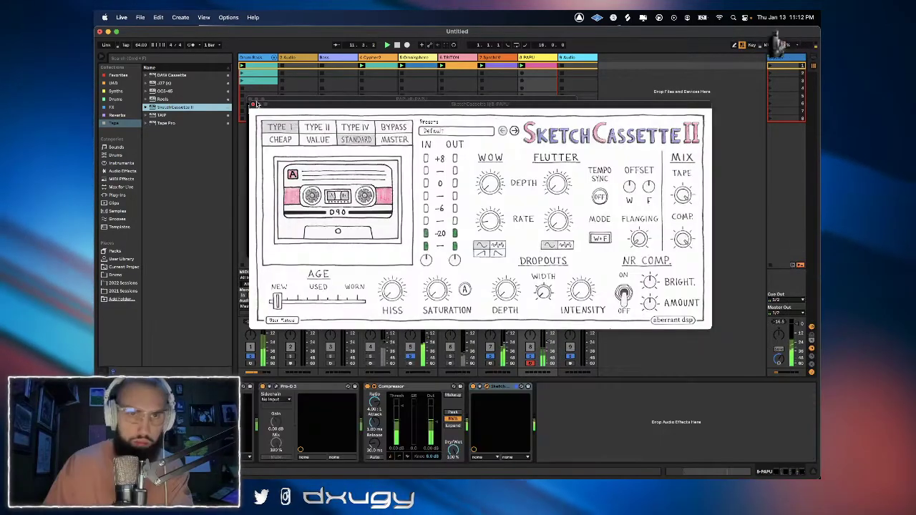
click(514, 131)
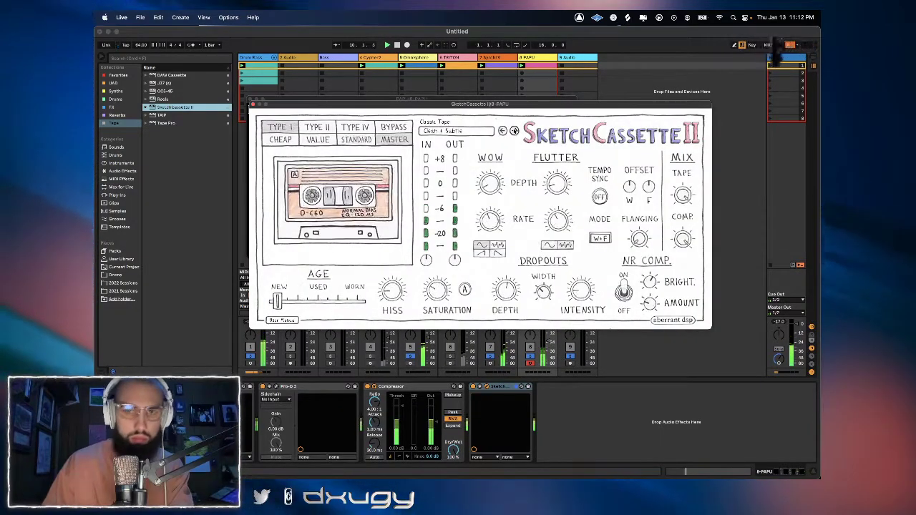
click(514, 131)
click(514, 131)
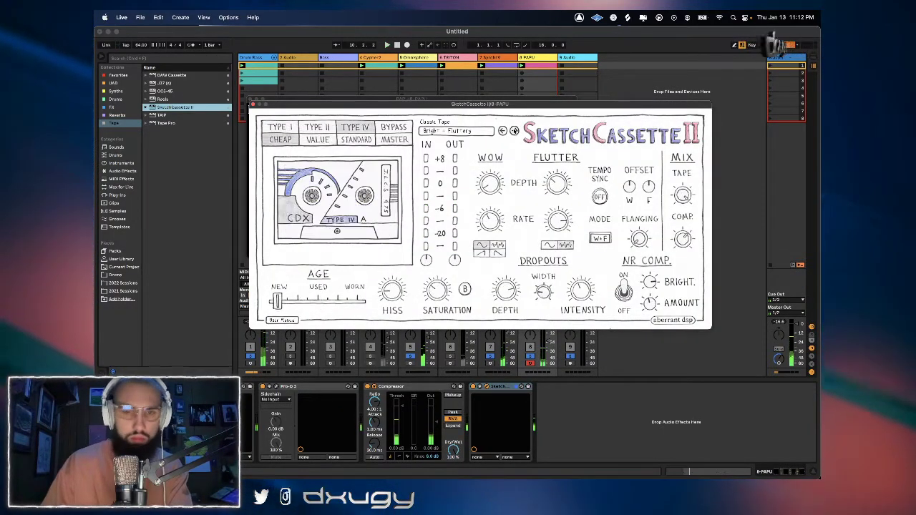
click(514, 130)
click(513, 131)
click(514, 131)
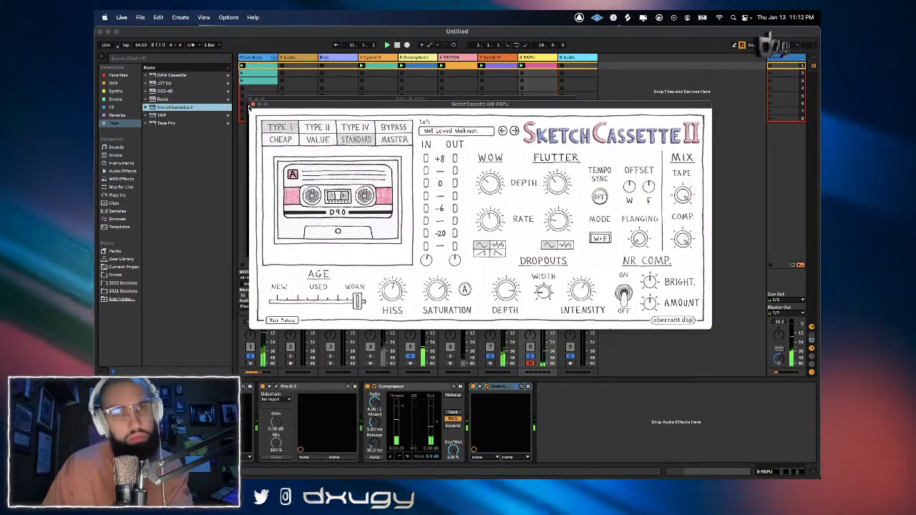
click(252, 104)
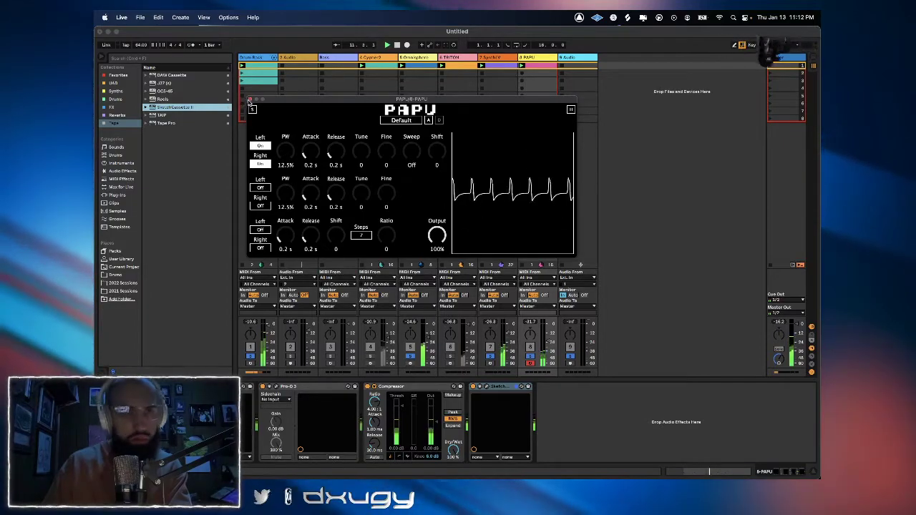
click(251, 104)
Find BLEASS Granulizer among the BLEASS plug-ins and add it to the 7 Synthi V track.
click(118, 194)
scroll(181, 188, up, 5)
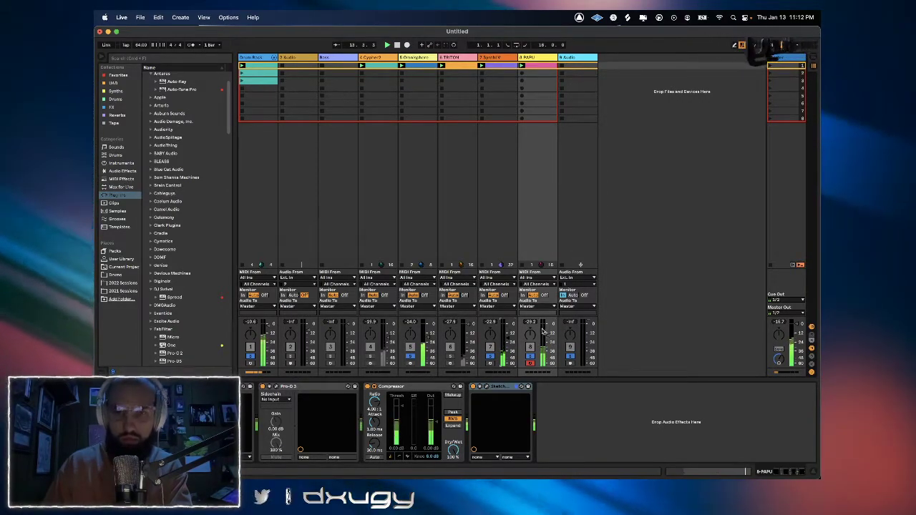
scroll(170, 212, up, 1)
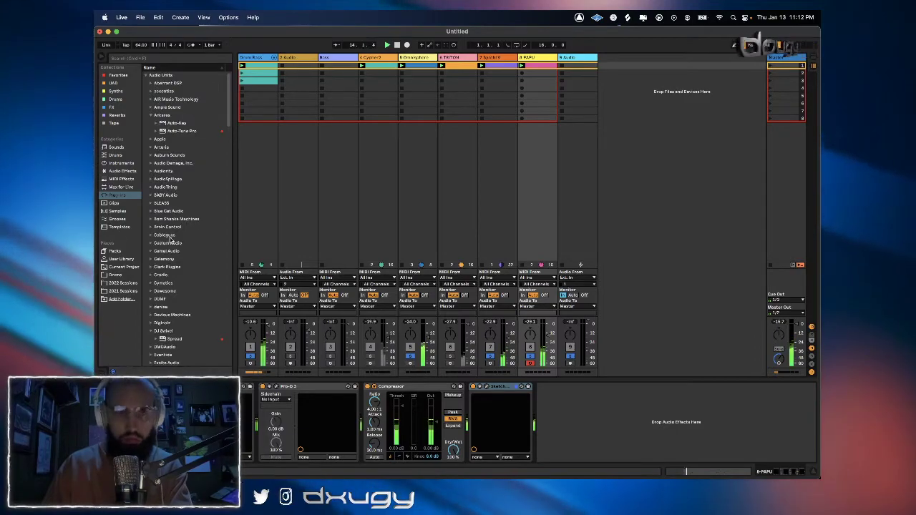
click(151, 203)
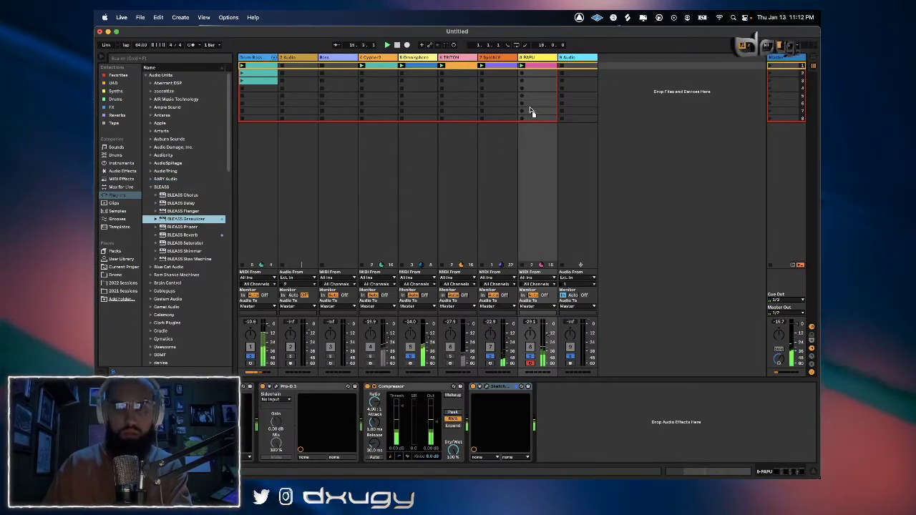
click(511, 333)
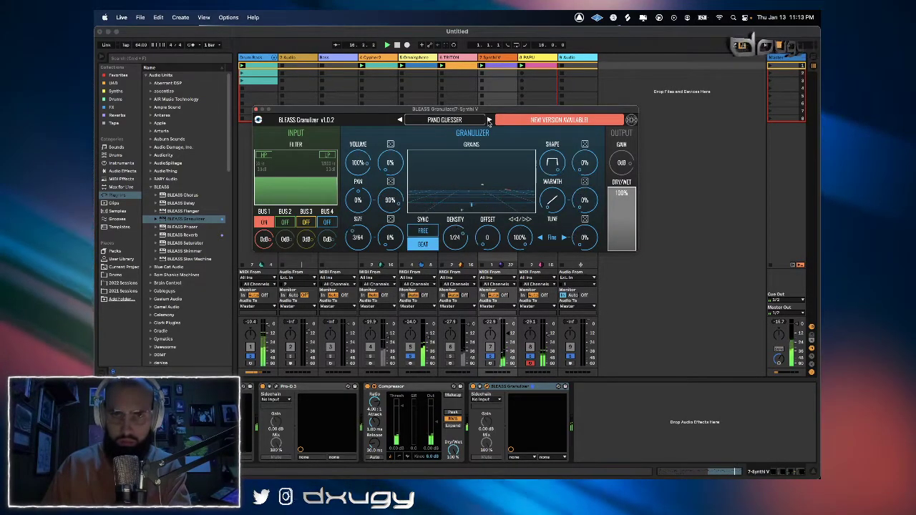
Audition BLEASS Granulizer presets on the Synthi V part and settle on Sweet Strum.
click(489, 120)
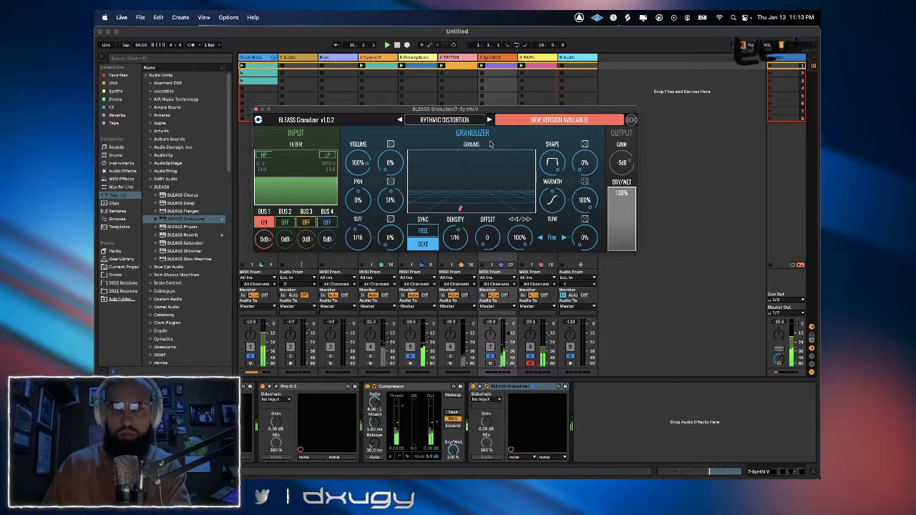
click(488, 121)
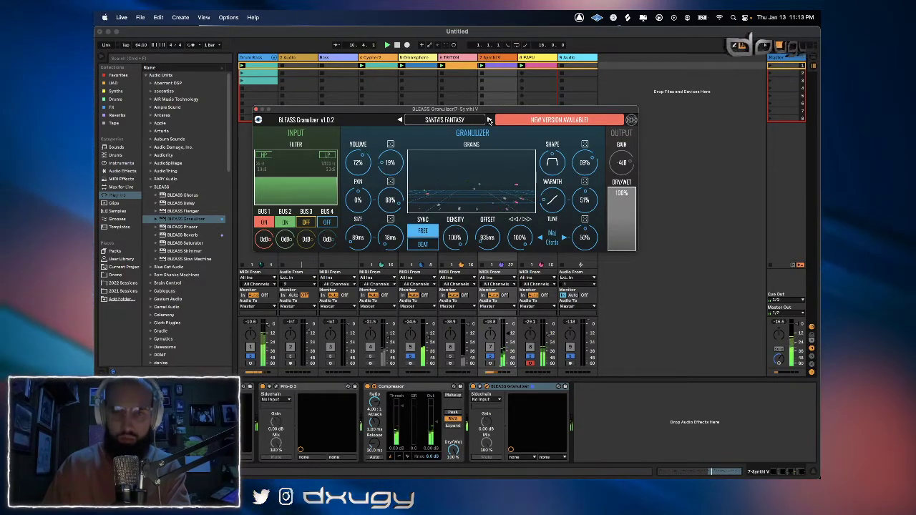
click(509, 346)
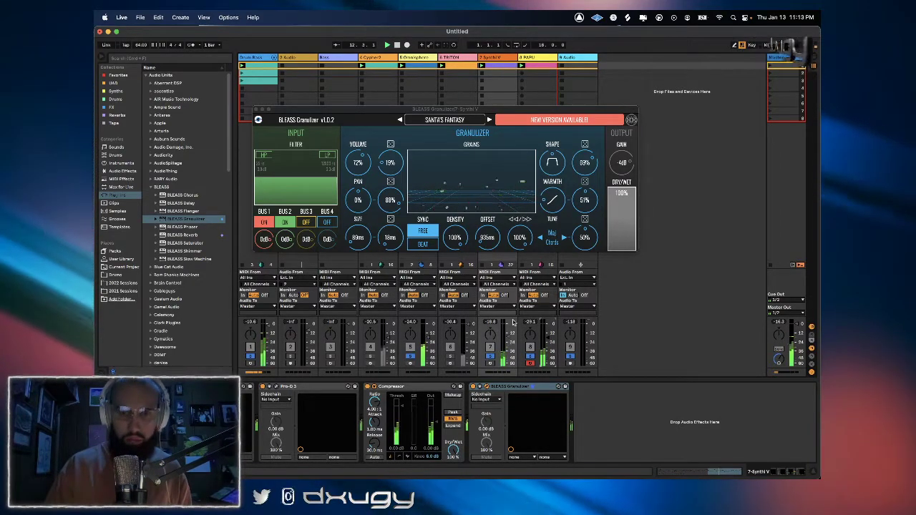
click(490, 120)
click(489, 120)
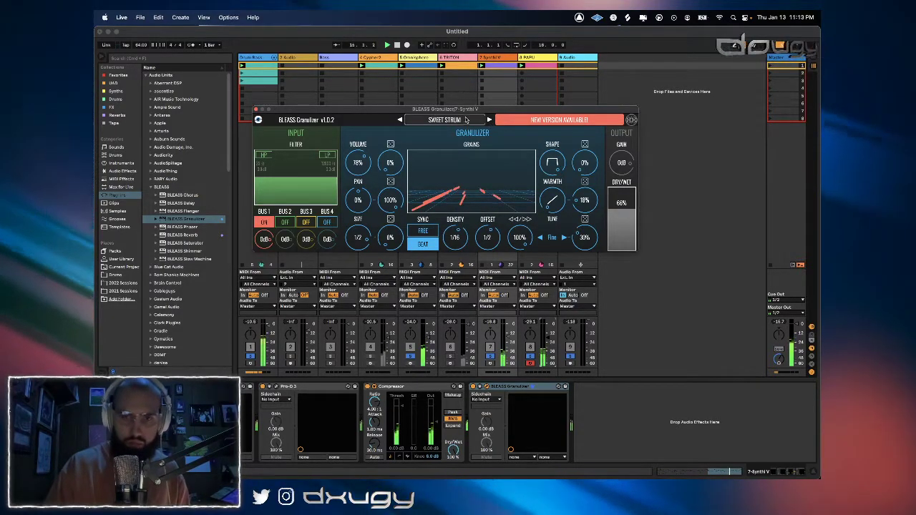
click(503, 332)
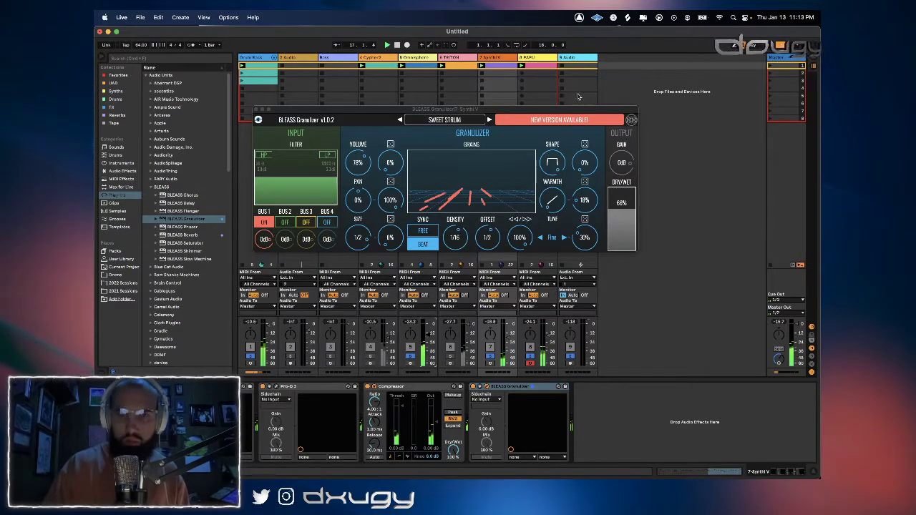
Insert a MIDI track after 8 PAPU and load Prophet V3 from the Synths collection onto it.
right_click(545, 60)
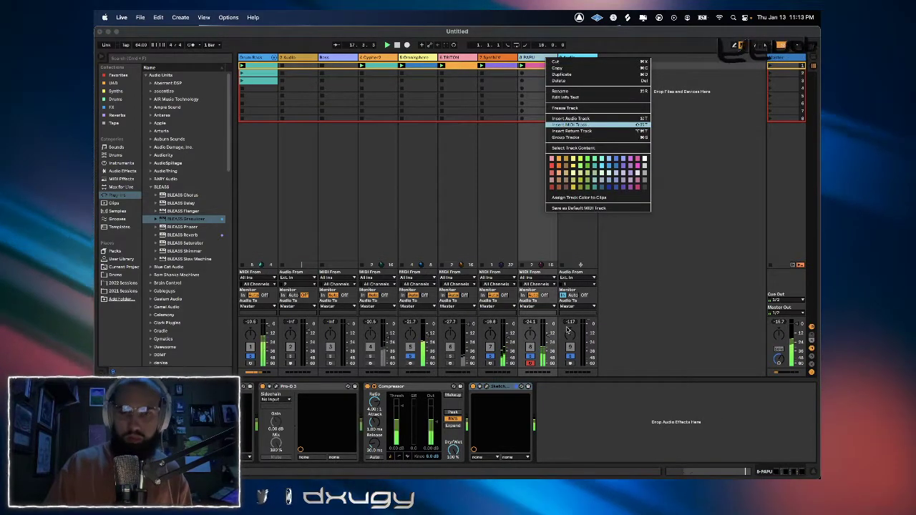
click(572, 119)
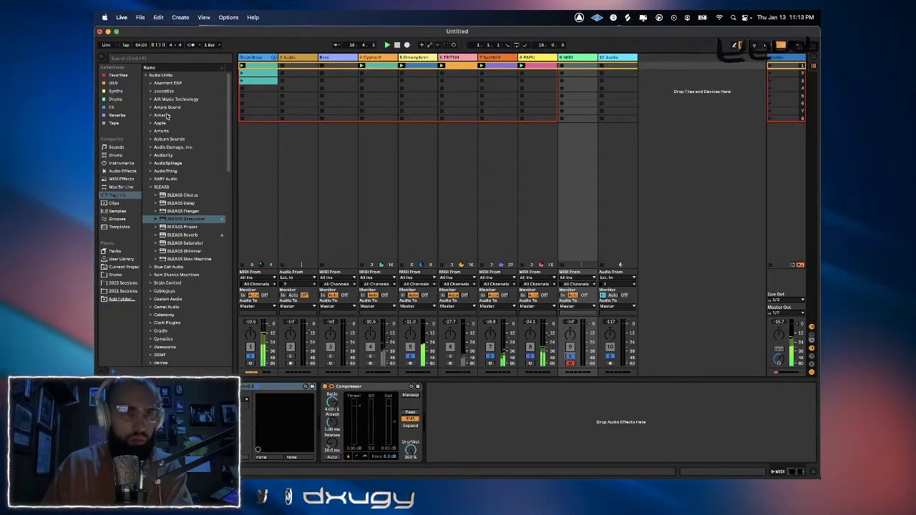
click(115, 91)
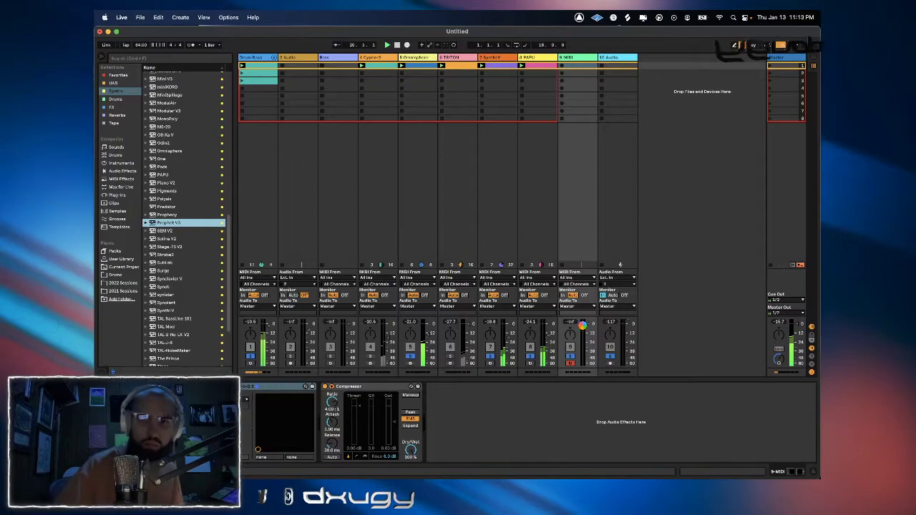
key(Return)
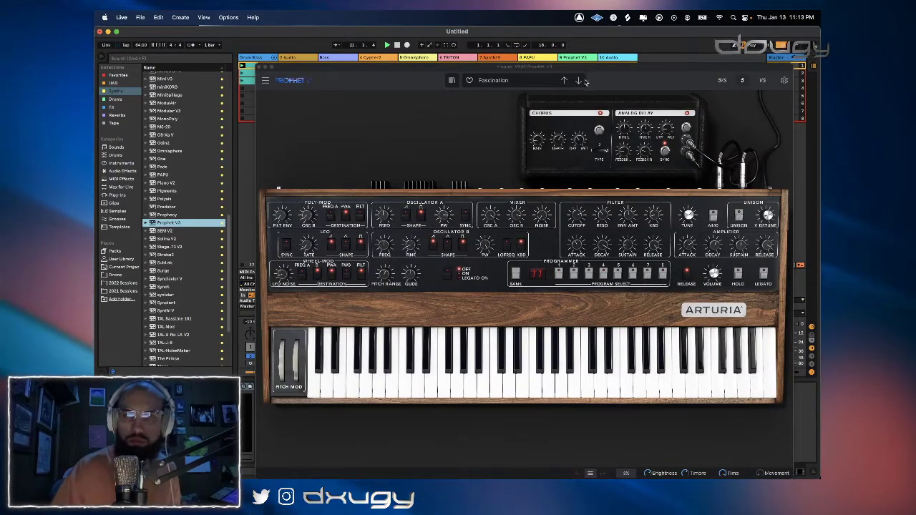
Choose a preset from Prophet V3's Keys type and step on from Asian Like to Beast Piano.
click(533, 81)
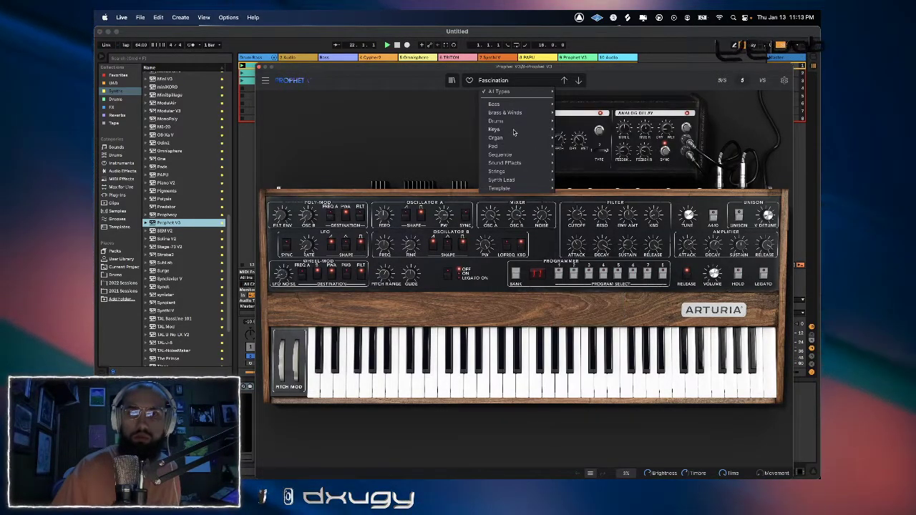
mouse_move(494, 129)
click(583, 144)
drag(526, 64, 591, 327)
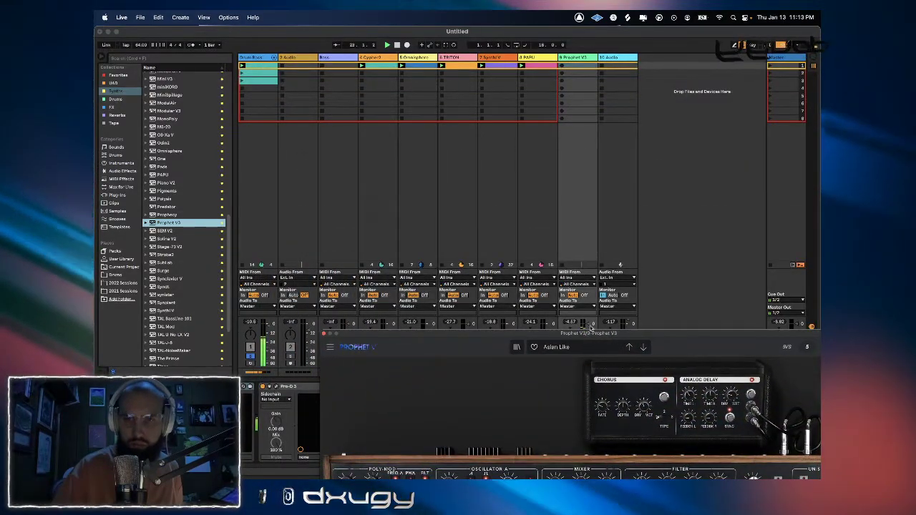
click(589, 325)
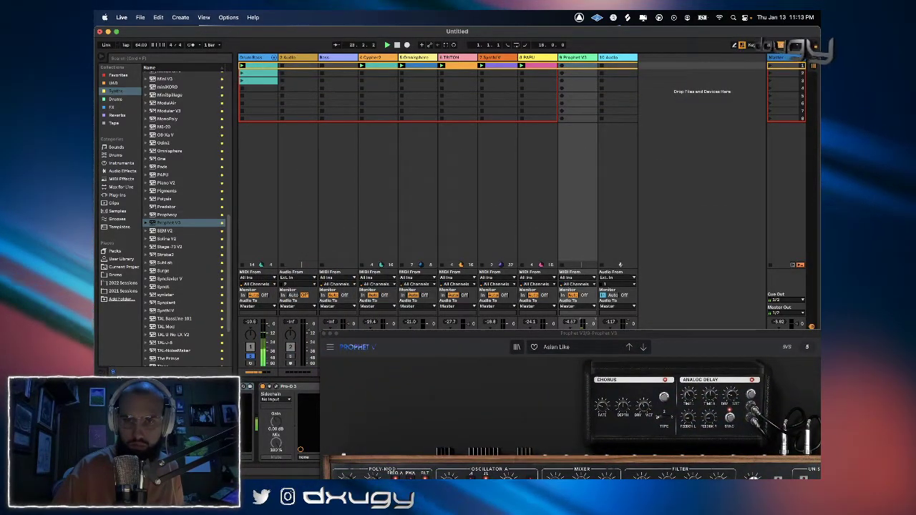
click(642, 348)
click(641, 347)
drag(631, 335, 544, 154)
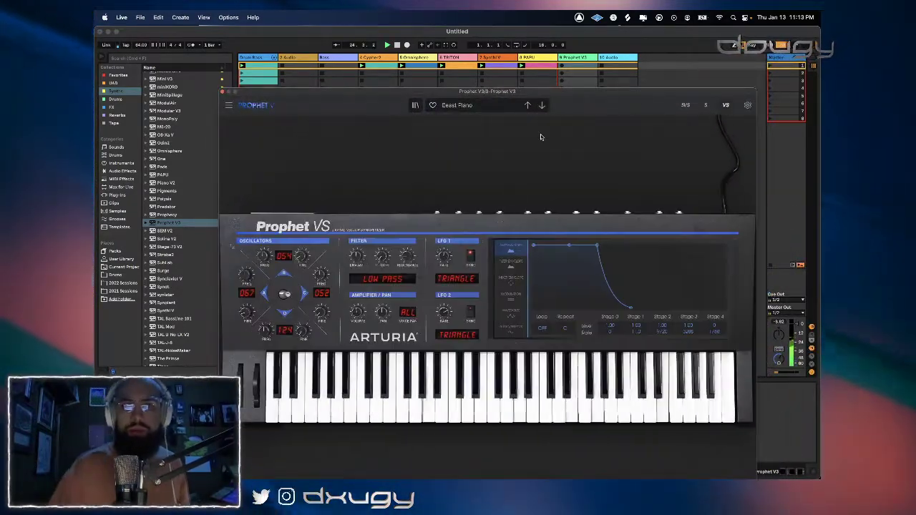
Audition further Prophet V3 Keys presets, from Infinite Bell past Lost In The Park, Moonline Keys and New Story, and close the plug-in window.
drag(537, 95, 601, 408)
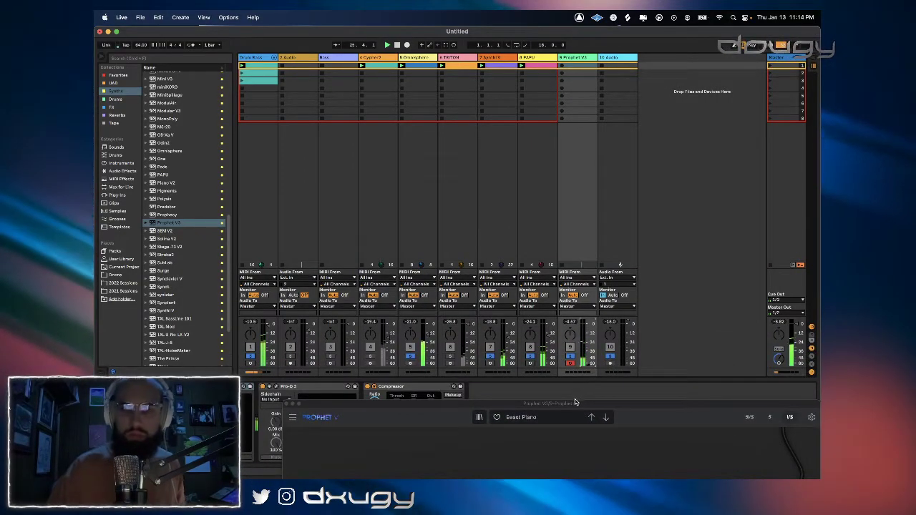
drag(573, 402, 562, 86)
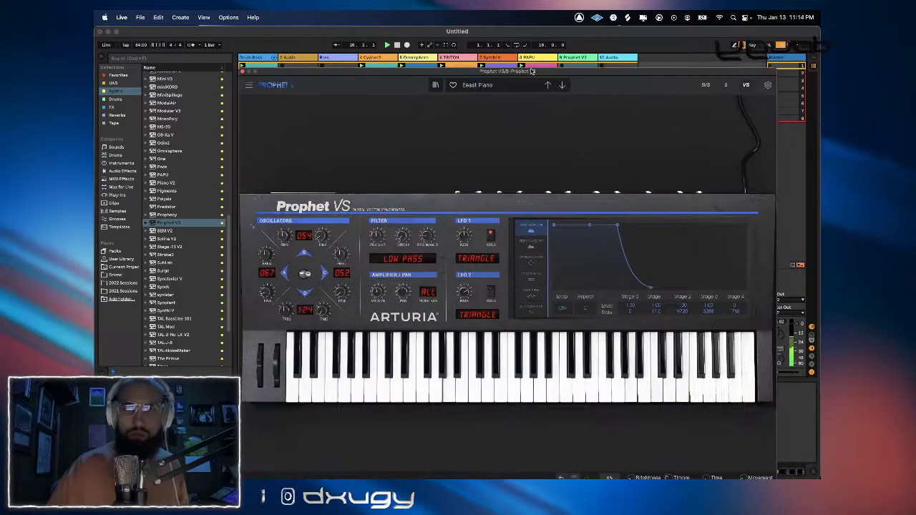
click(562, 86)
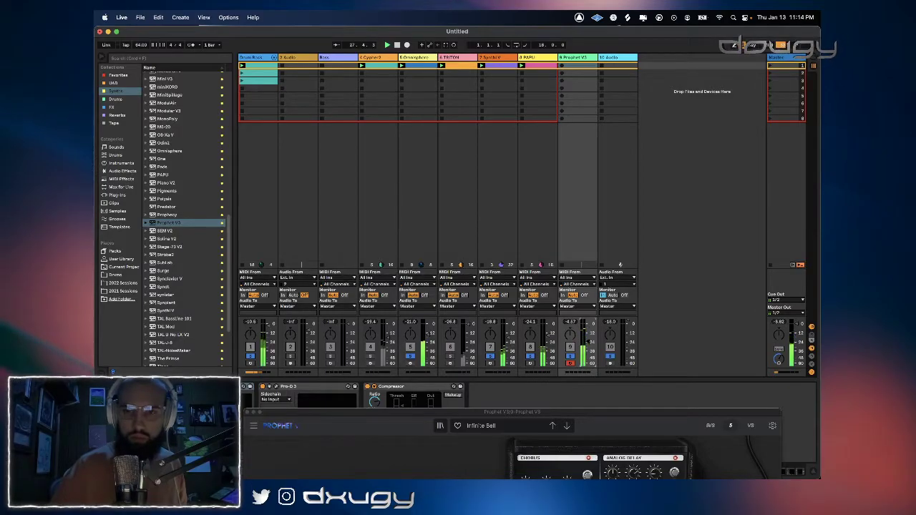
drag(584, 411, 551, 120)
click(536, 131)
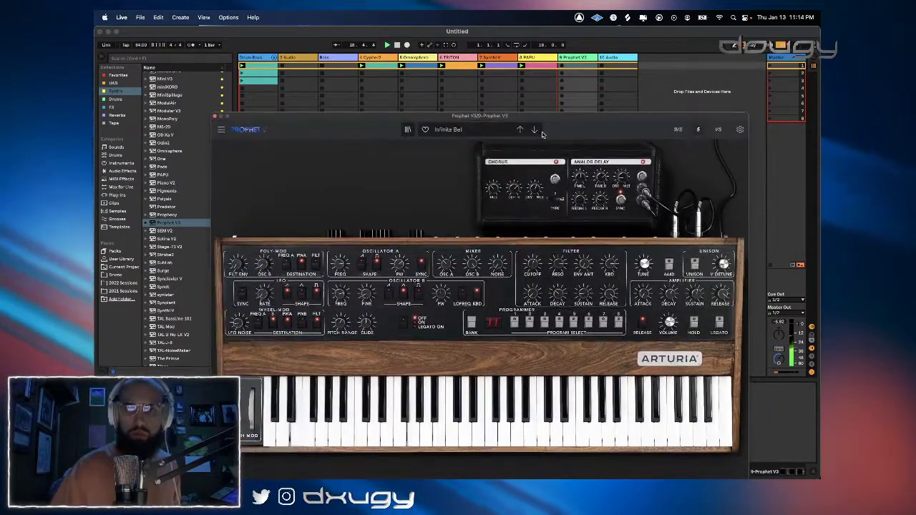
click(536, 131)
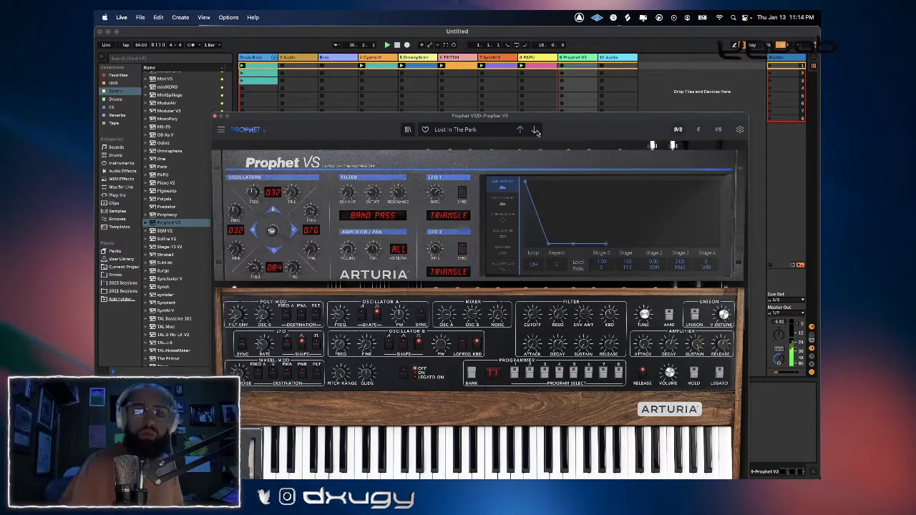
click(536, 131)
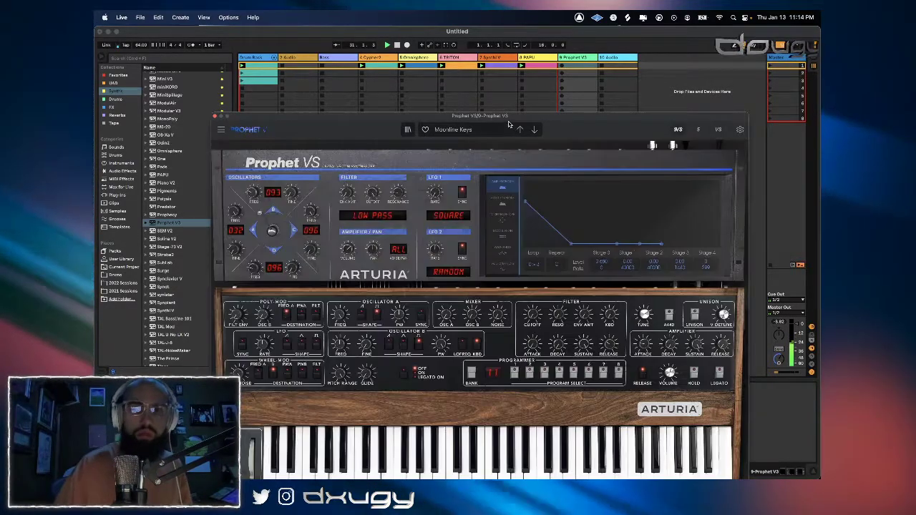
click(534, 129)
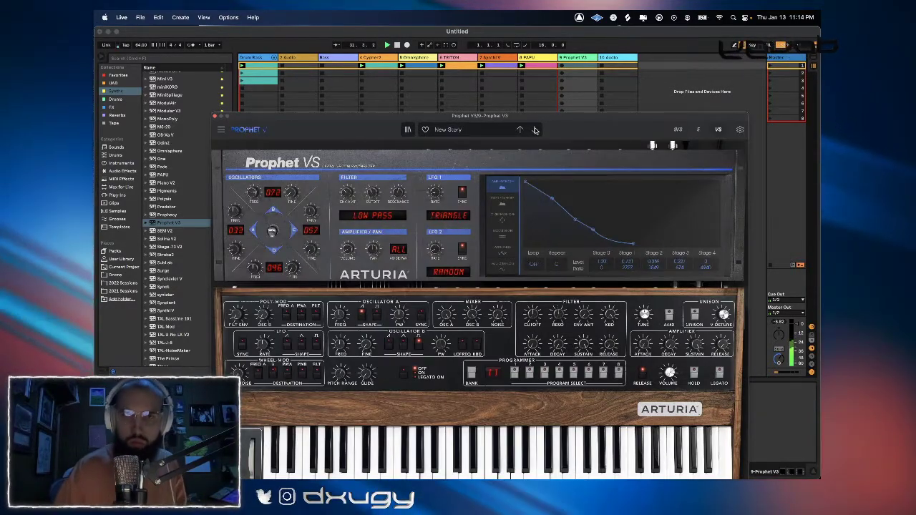
click(535, 129)
click(214, 115)
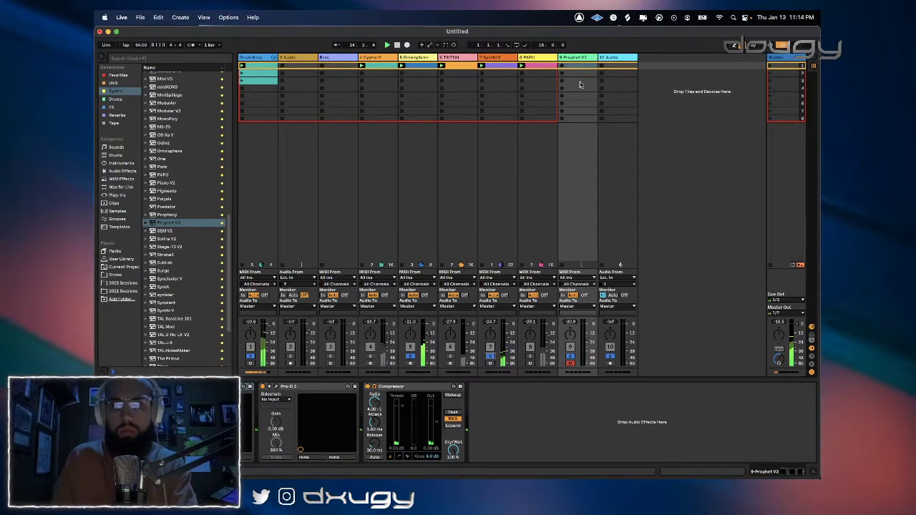
Capture the part played on Prophet V3 as a clip, and copy Cypher2's sidechained Compressor onto its track with an adjusted threshold.
click(445, 44)
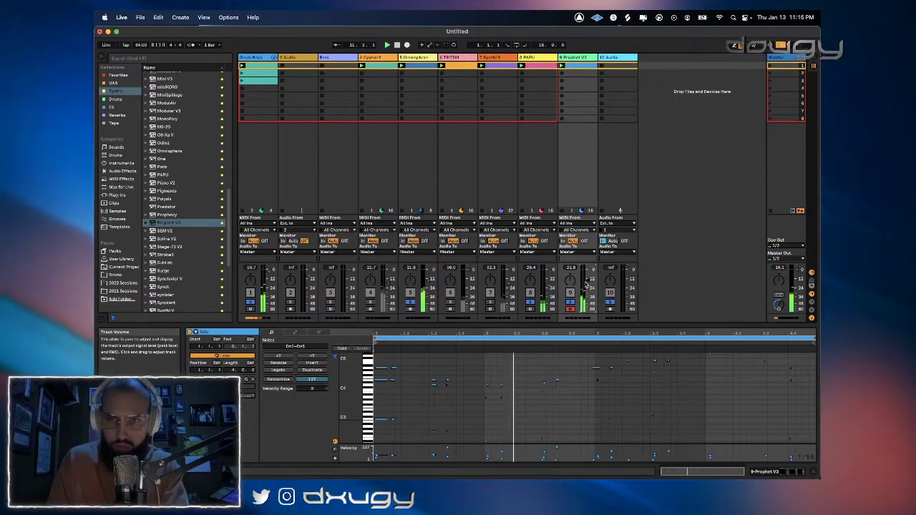
click(776, 471)
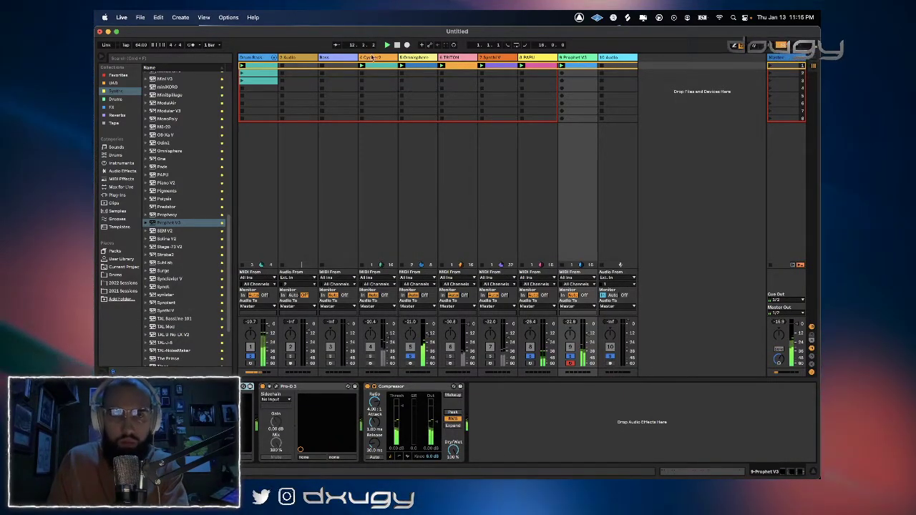
click(371, 57)
scroll(388, 427, left, 3)
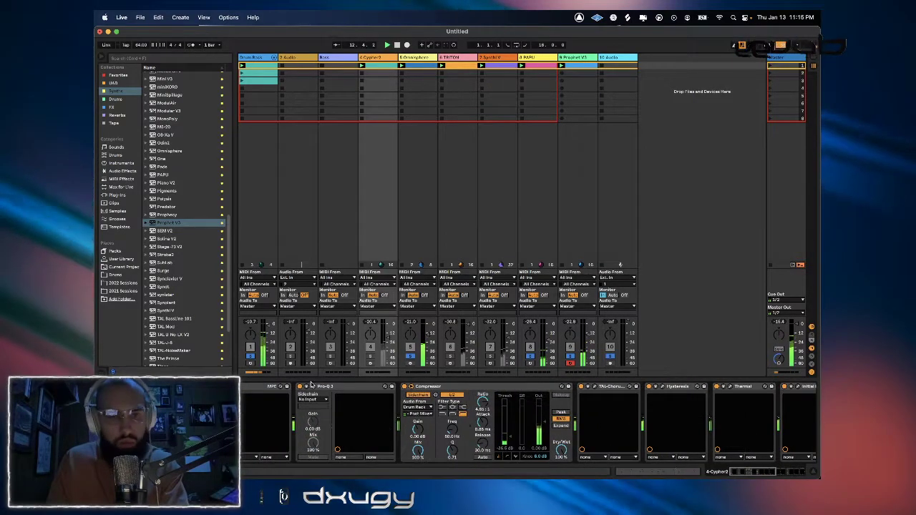
drag(454, 387, 608, 272)
click(570, 113)
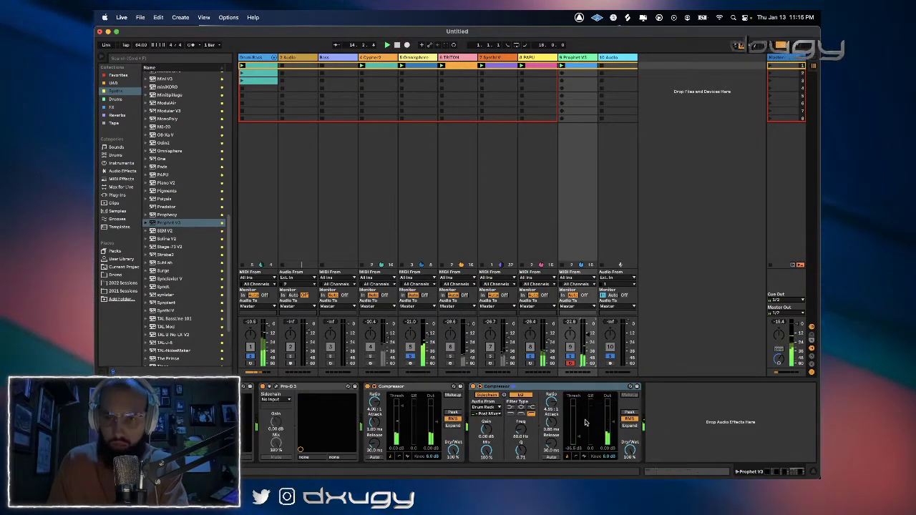
drag(578, 437, 578, 435)
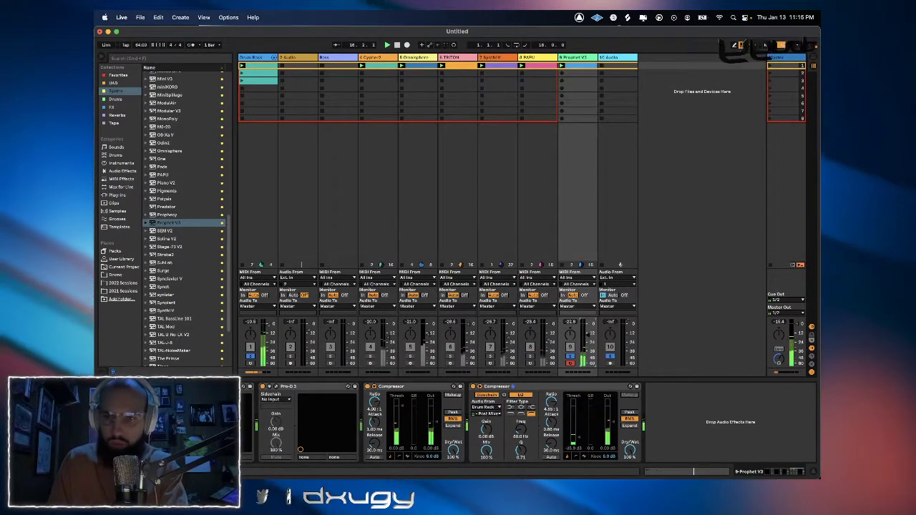
Insert a MIDI track after 9 Prophet V3 and capture the newly played notes on the armed tracks with the Prophet V3 clip open.
right_click(582, 59)
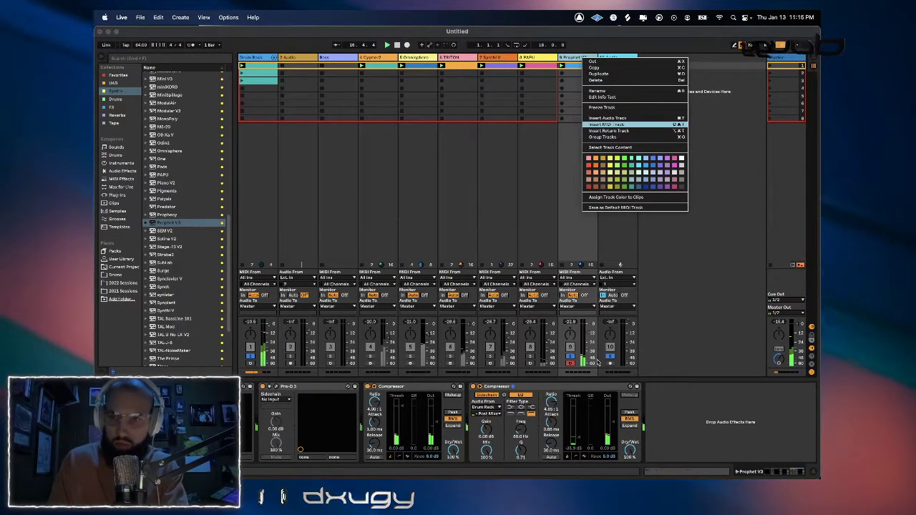
key(Return)
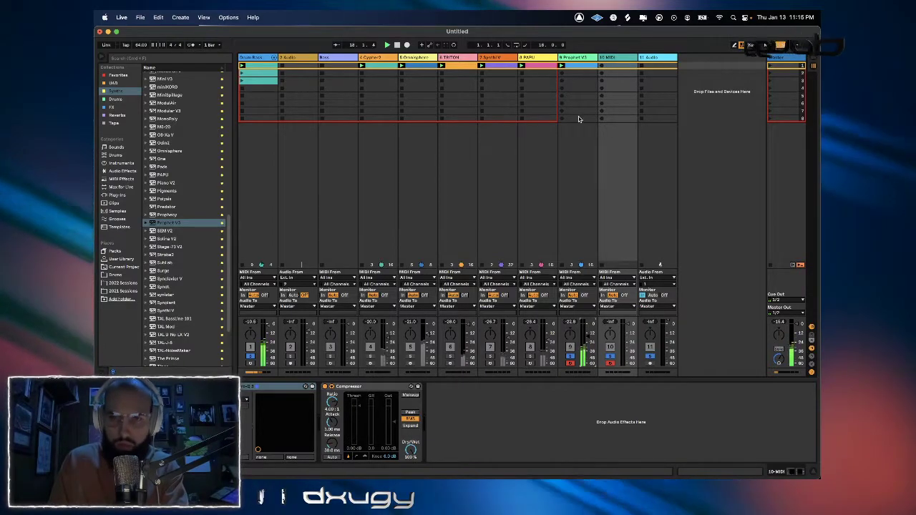
double_click(583, 69)
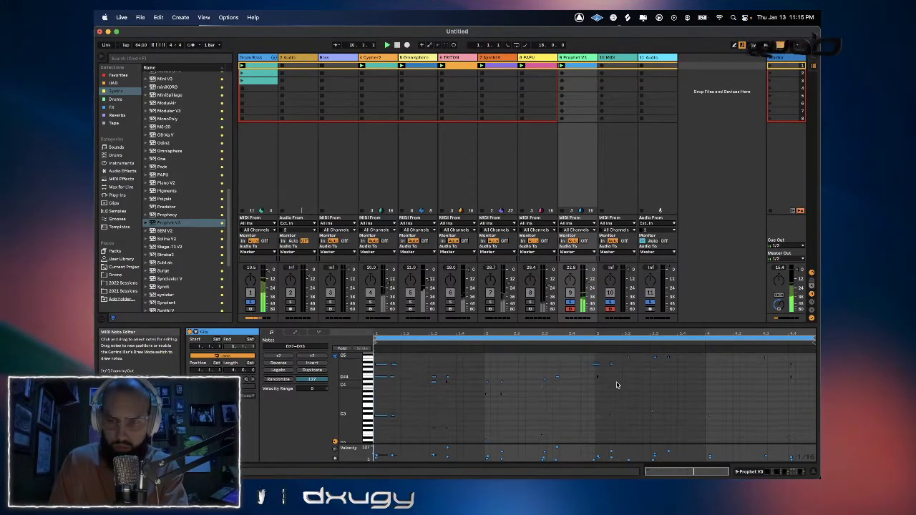
scroll(617, 385, up, 1)
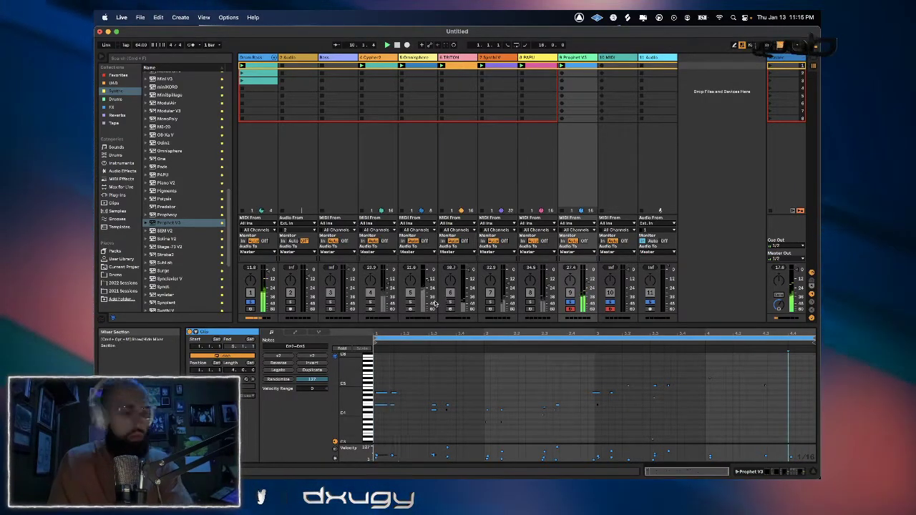
click(445, 45)
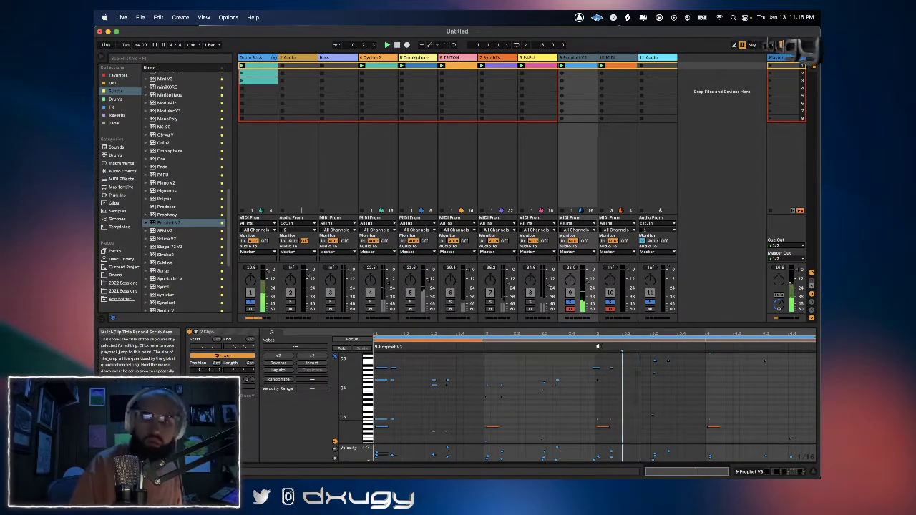
Delete the high notes around beat 3.3 in the Prophet V3 clip and jump playback to bar 3.
drag(649, 352, 677, 374)
key(Delete)
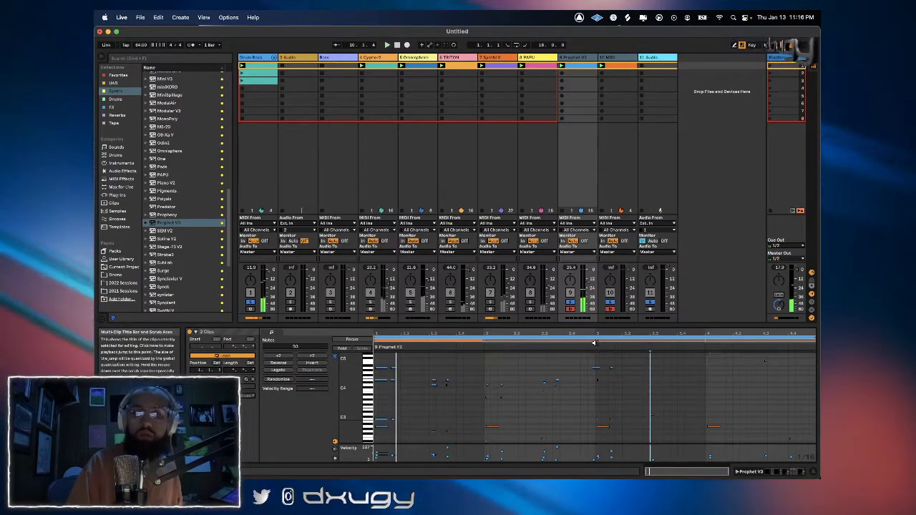
click(595, 343)
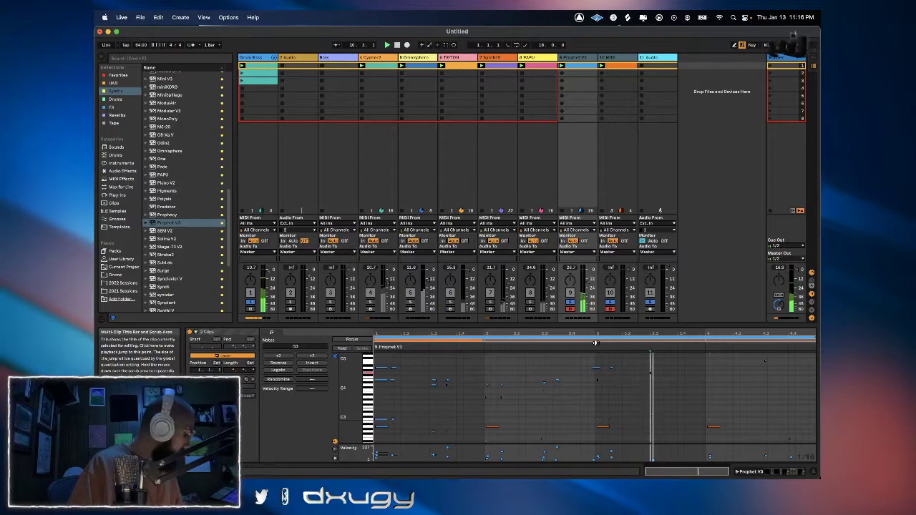
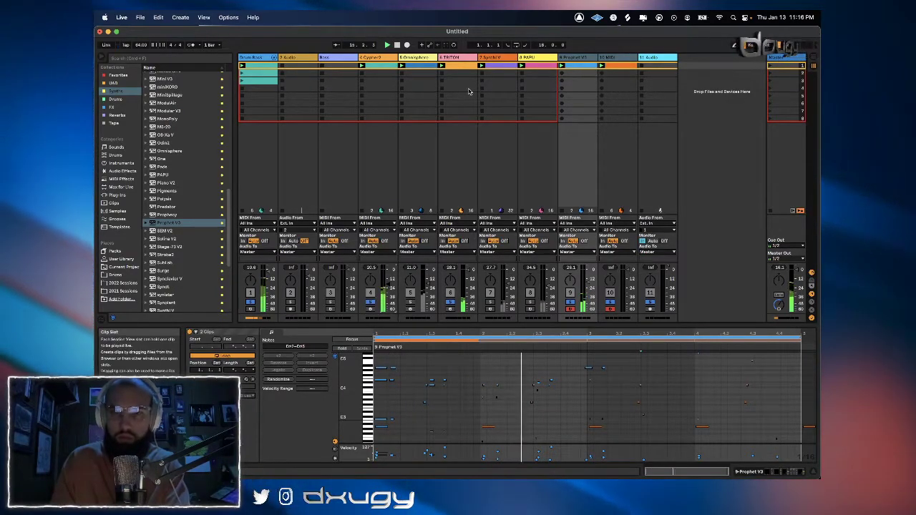
key(super+Tab)
key(super+Tab)
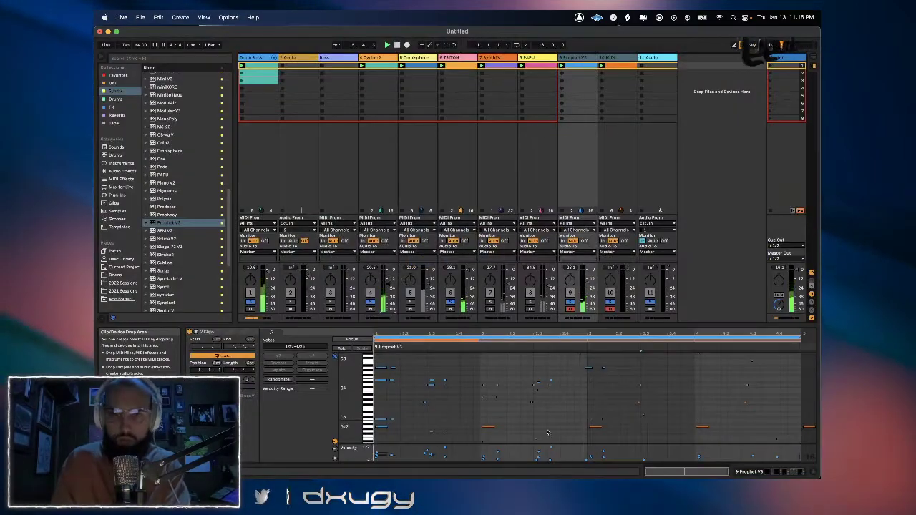
click(613, 62)
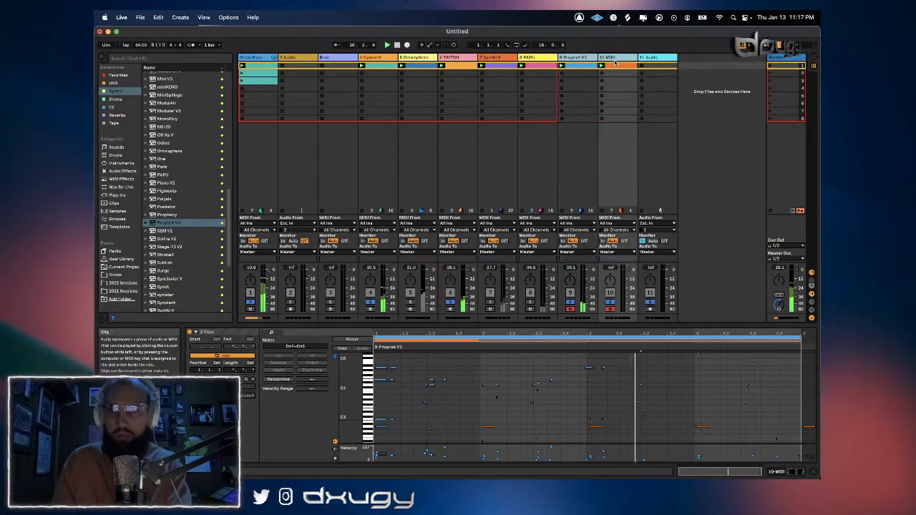
right_click(614, 62)
key(Escape)
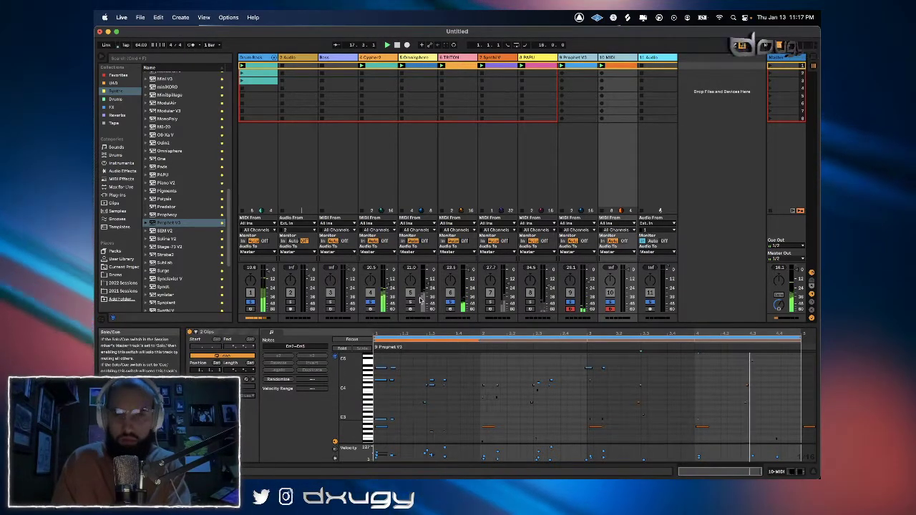
Place the first Drum Rack clip in the Arrangement at bar 1 of the Drum Rack track, and return to the Session view.
click(259, 68)
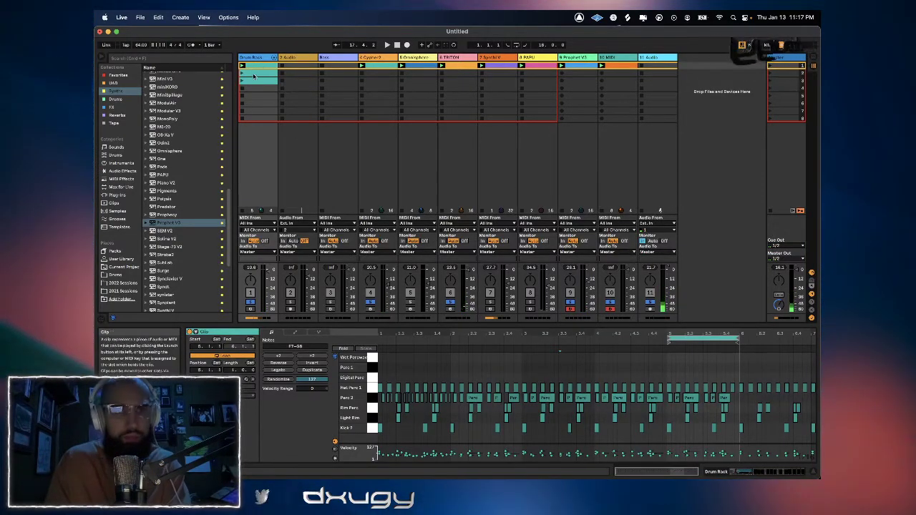
key(Tab)
click(286, 109)
scroll(279, 108, up, 3)
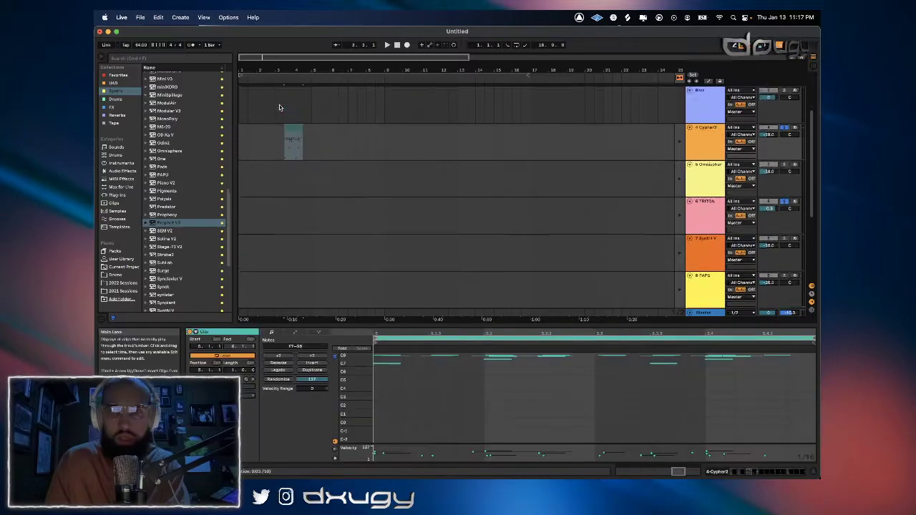
scroll(260, 124, up, 1)
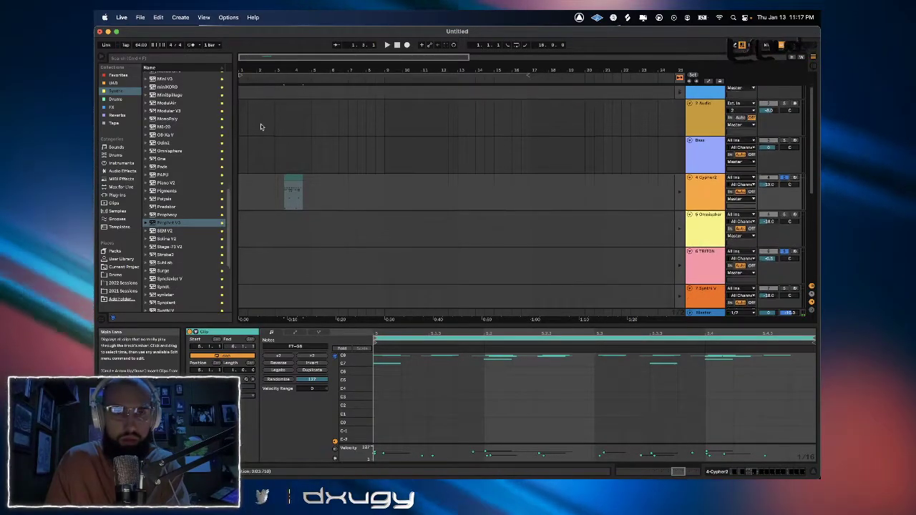
drag(286, 189, 286, 139)
scroll(291, 174, up, 1)
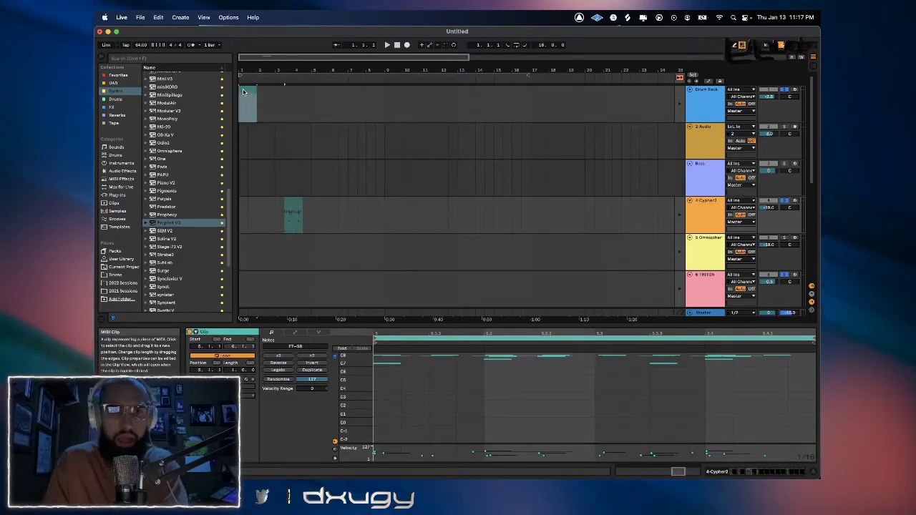
click(244, 92)
key(Tab)
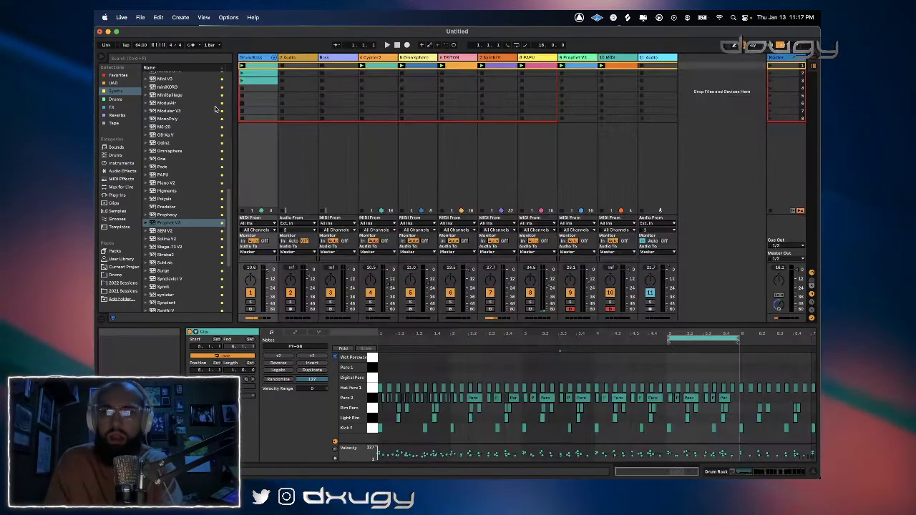
Rename the 4 Cypher2 track as A Min Blues and play the set.
click(383, 58)
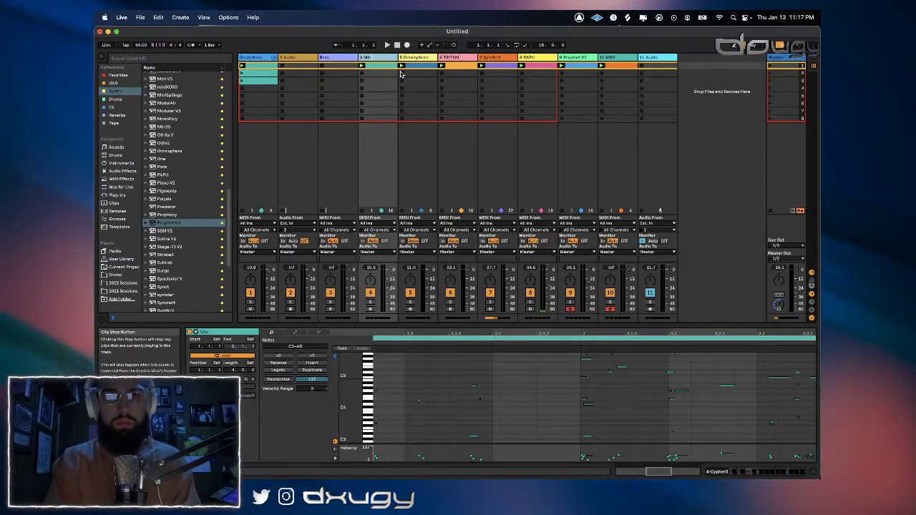
click(401, 74)
click(377, 63)
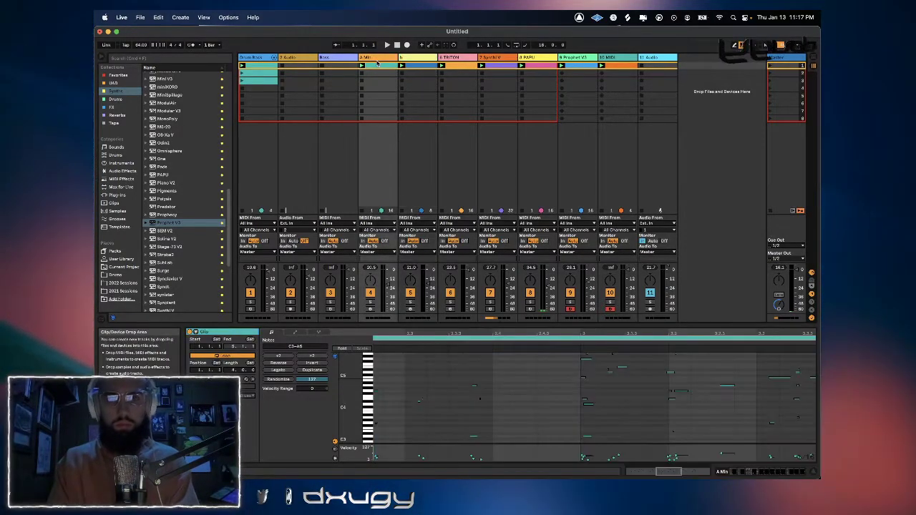
text(Min Blues)
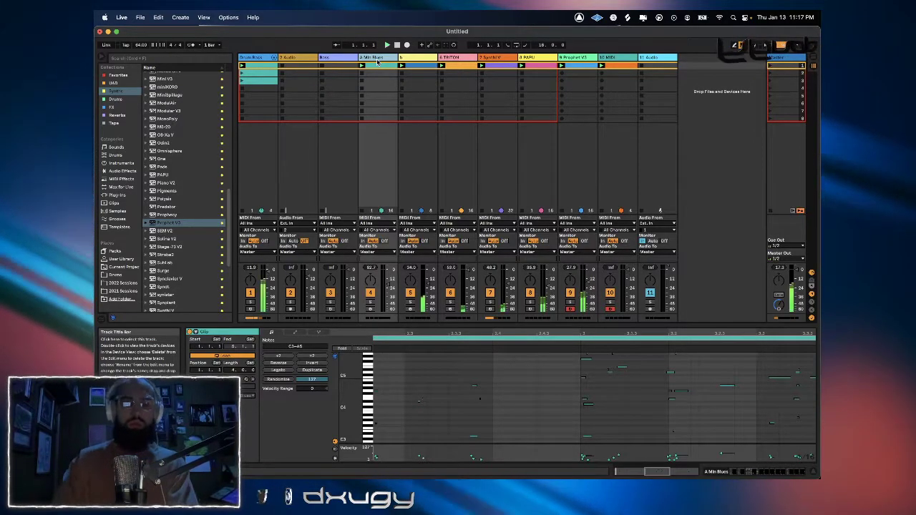
key(space)
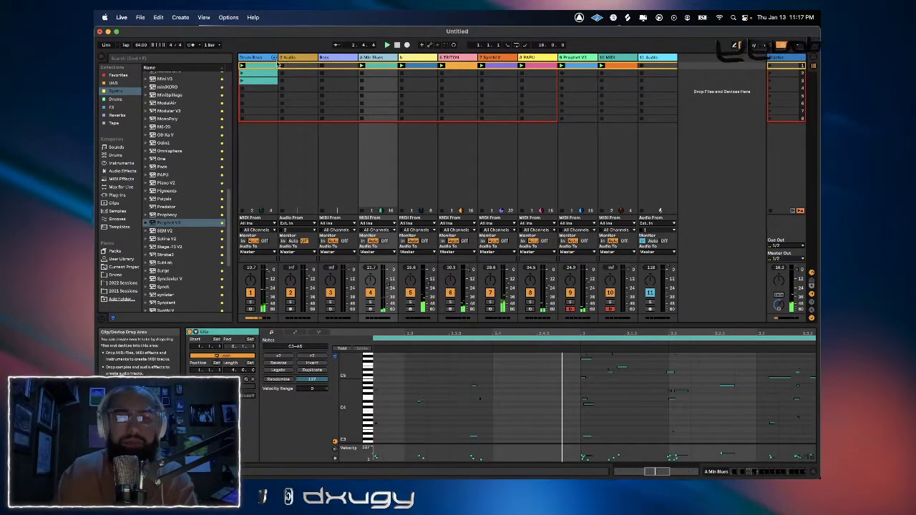
Duplicate the Drum Rack clip in the Arrangement to fill bars 1 to 4, and play back from the Arrangement.
key(Tab)
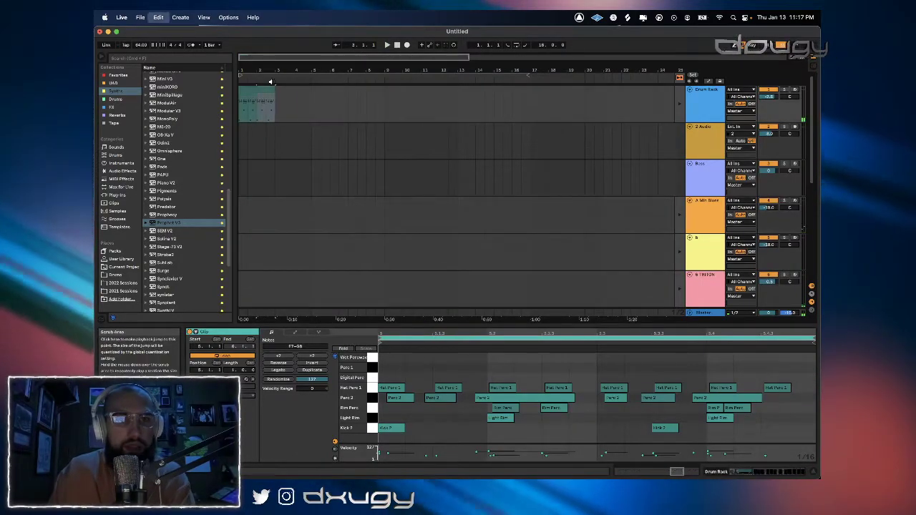
key(super+d)
key(super+d)
key(super+a)
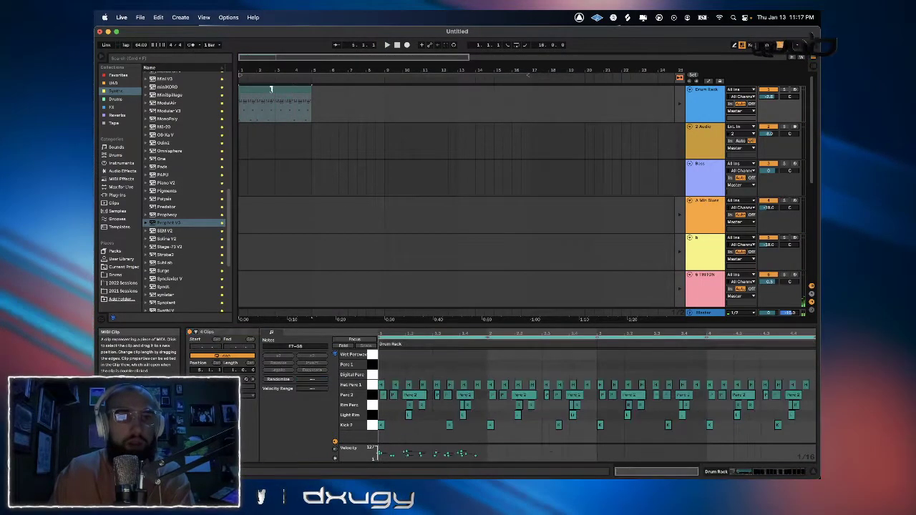
click(680, 80)
key(space)
Select all the Drum Rack clips from bar 1 to bar 5 and loop that selection.
drag(246, 68, 276, 66)
click(279, 88)
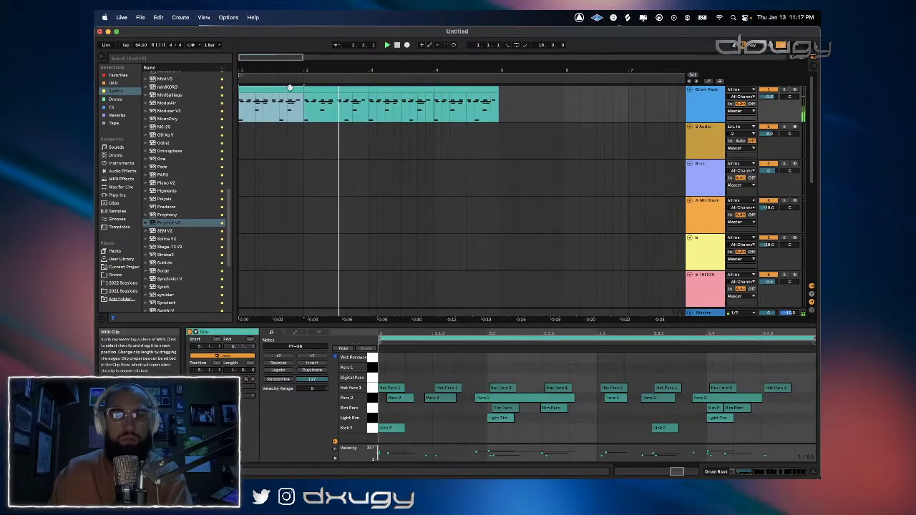
shift+click(449, 91)
key(super+l)
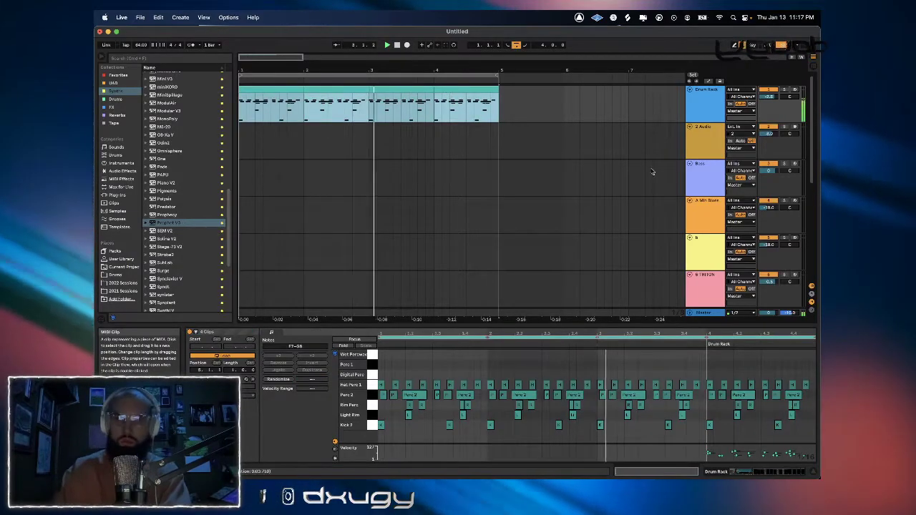
Bring up the Drum Rack track's devices and show the Controls page of its pad's Simpler.
click(714, 141)
click(793, 471)
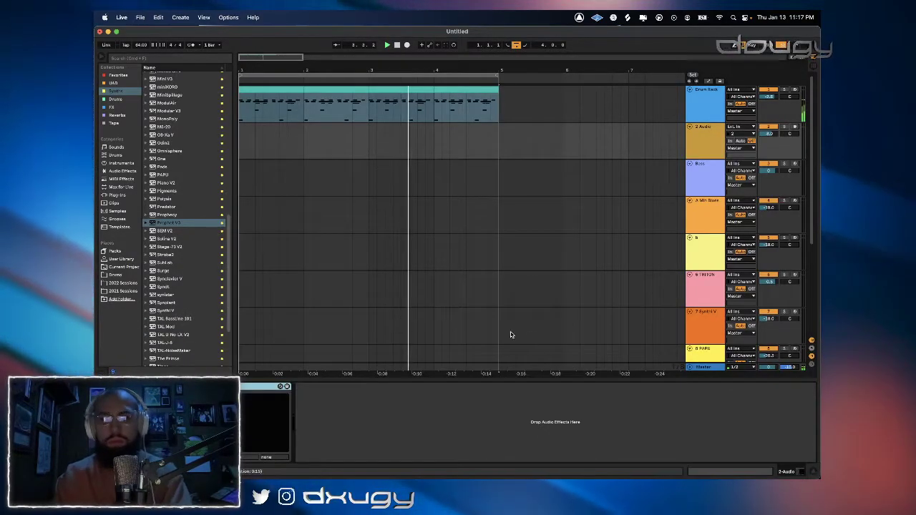
click(672, 113)
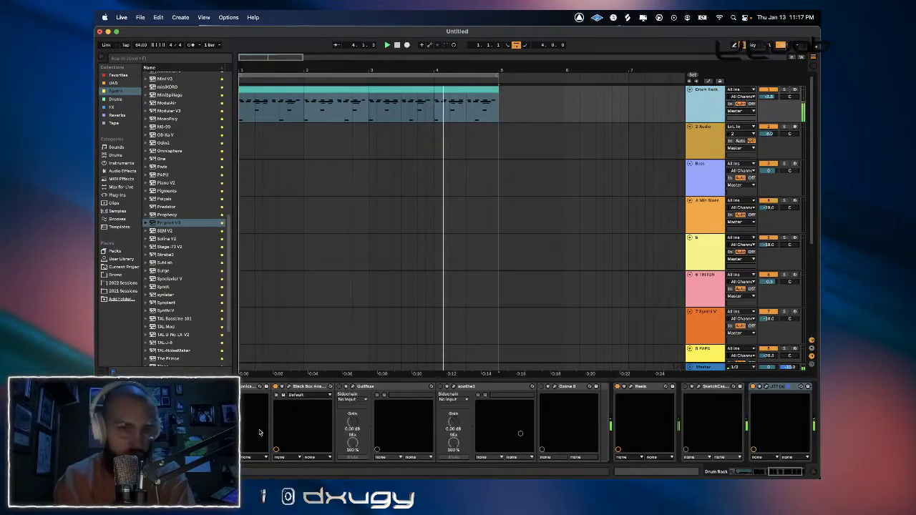
scroll(520, 433, left, 10)
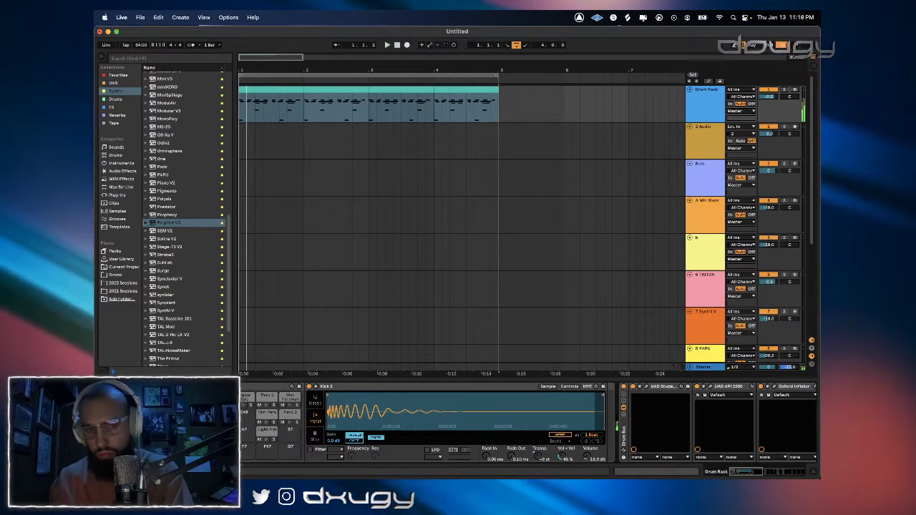
click(570, 387)
key(space)
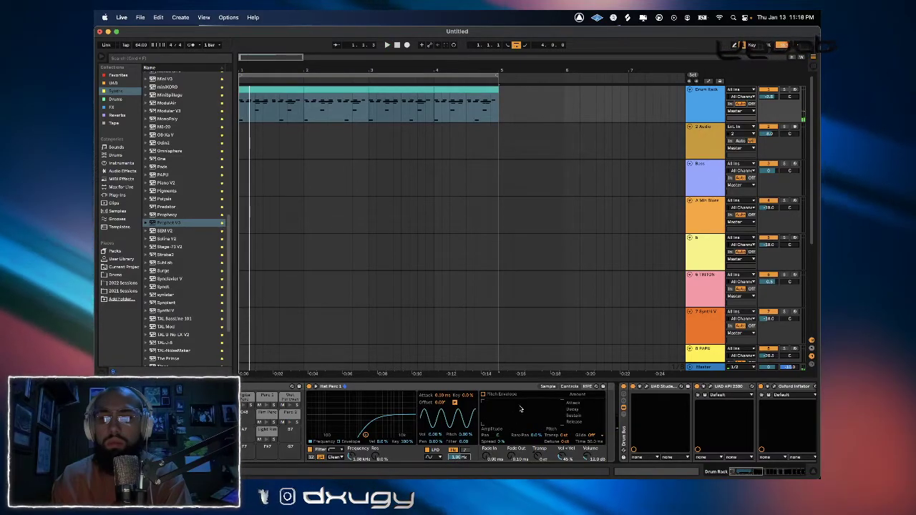
Review the Sample and Controls pages of the Hat Perc 1 Simpler while listening to the loop.
click(566, 388)
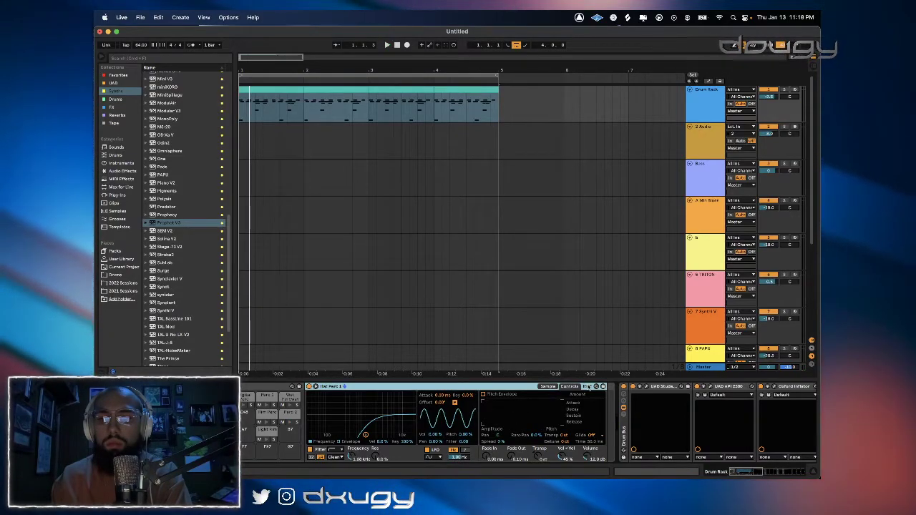
click(547, 386)
click(568, 387)
key(space)
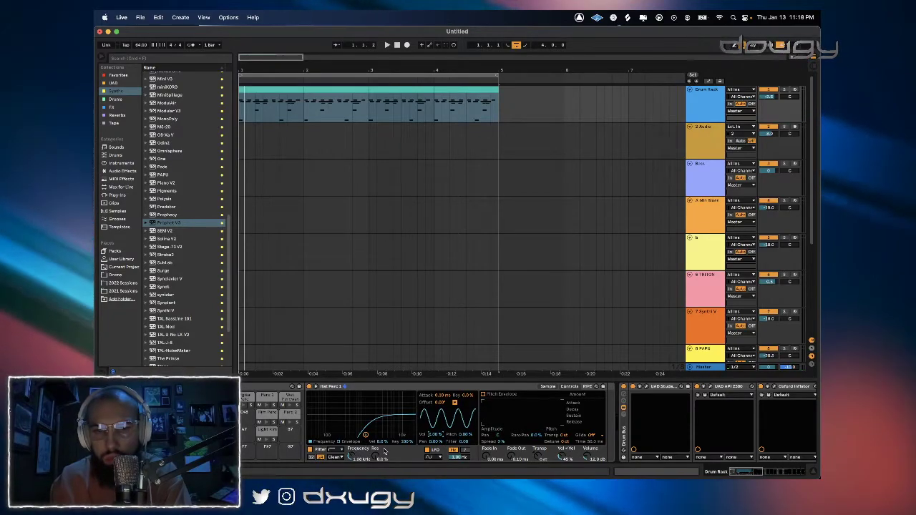
key(space)
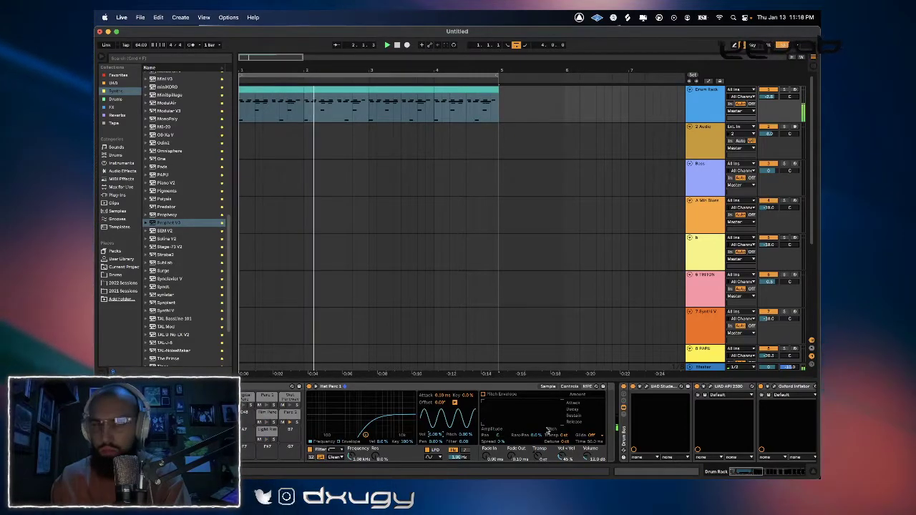
Show the Transpose automation of the Drum Rack's Perc 2 pad in the Arrangement and play the loop.
click(128, 196)
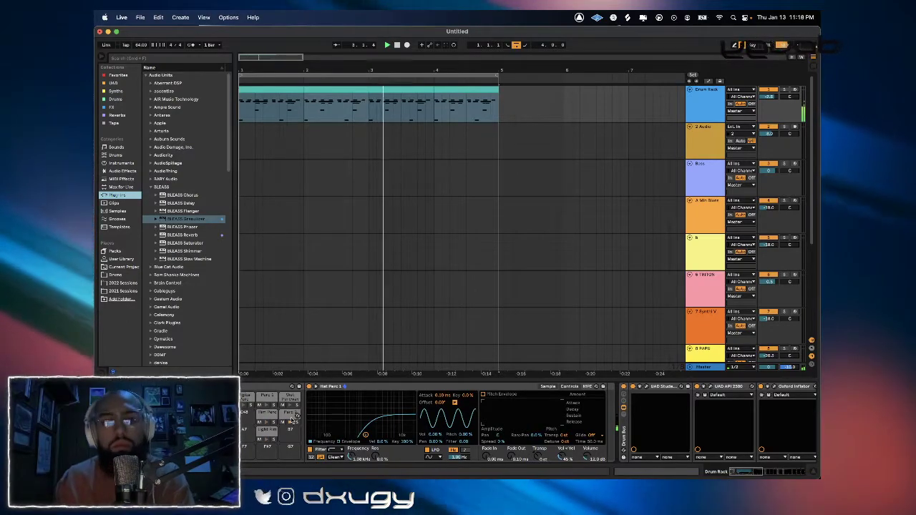
click(291, 414)
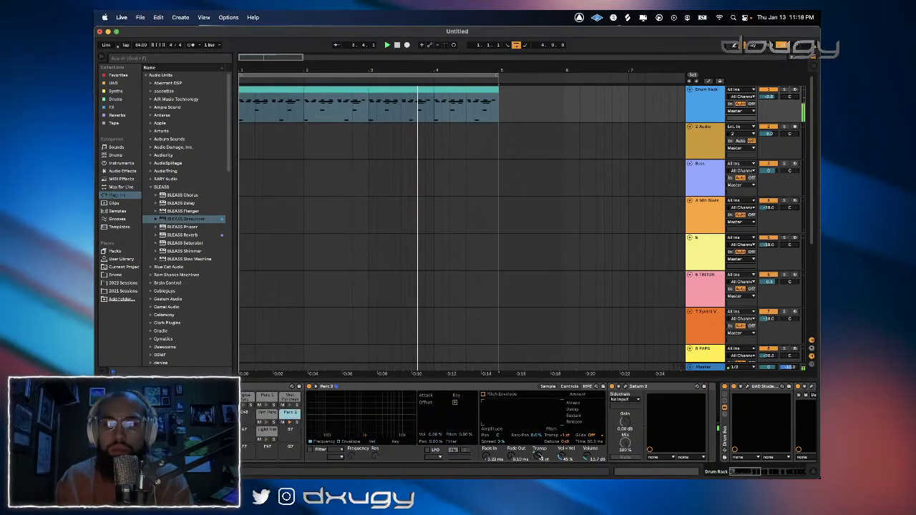
right_click(539, 457)
click(571, 297)
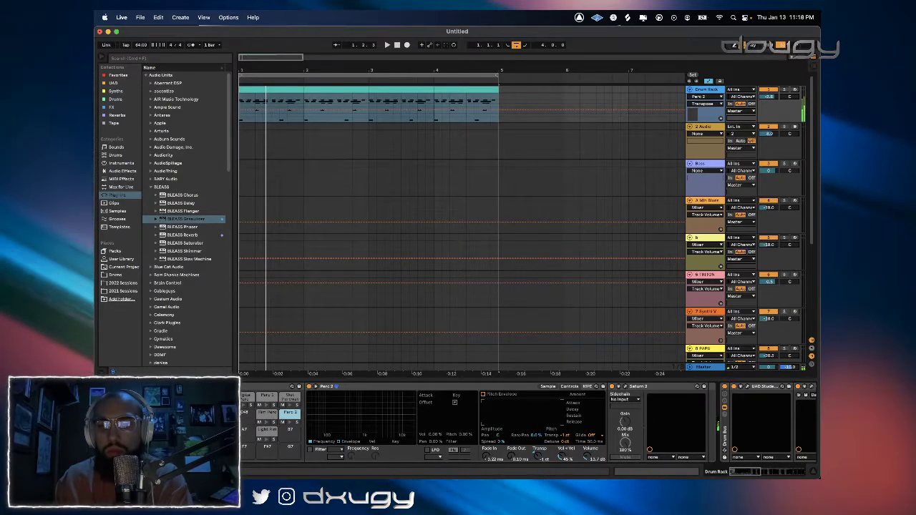
key(space)
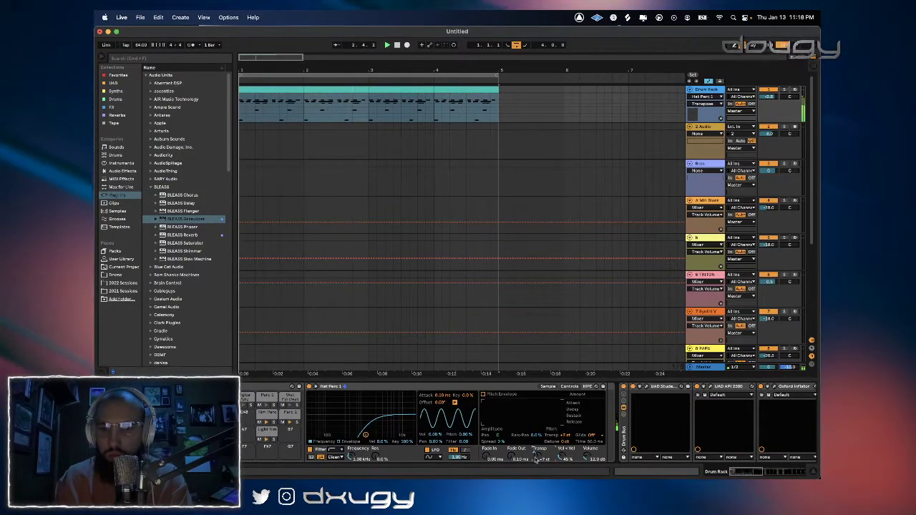
Lower the Hat Perc 1 Simpler's volume to -14.9 dB and bring up the Light Rim pad.
drag(587, 456, 586, 463)
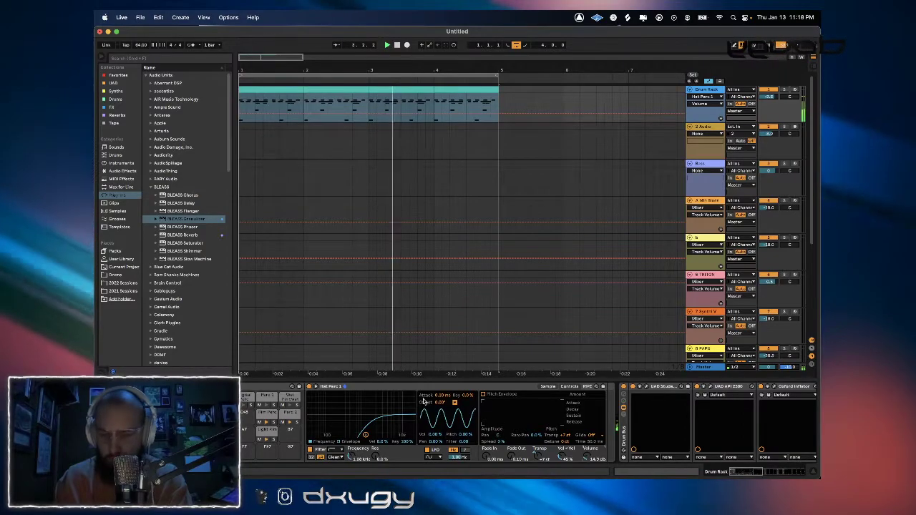
click(265, 431)
key(space)
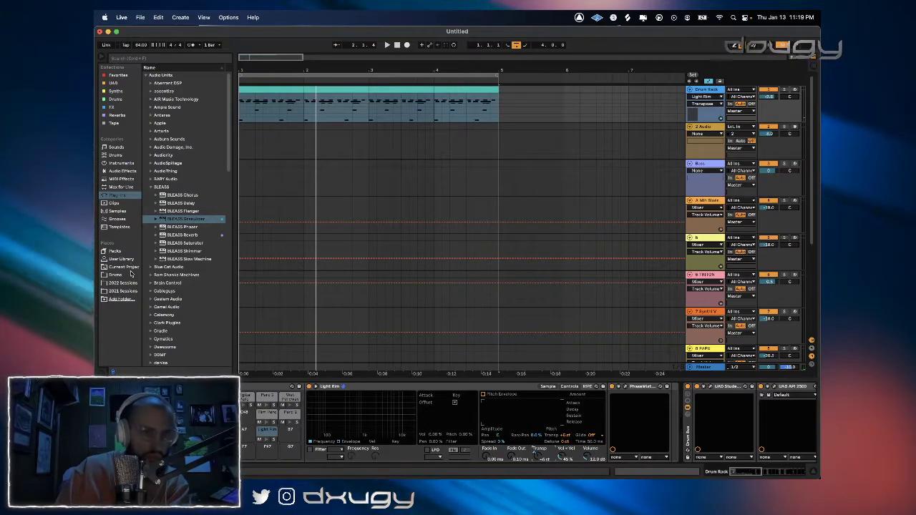
Insert an audio track below the Drum Rack and audition percussion and kick samples from the Drums folder.
click(130, 274)
click(179, 191)
click(183, 199)
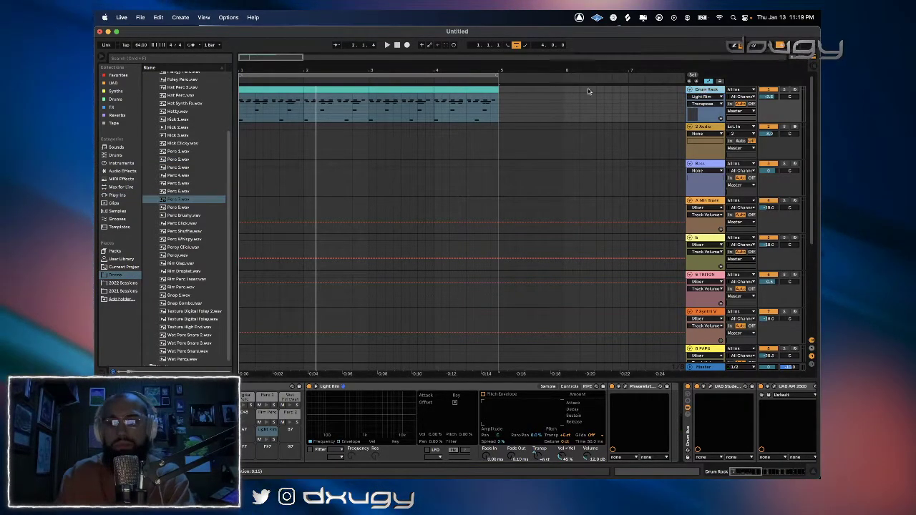
key(super+t)
click(184, 239)
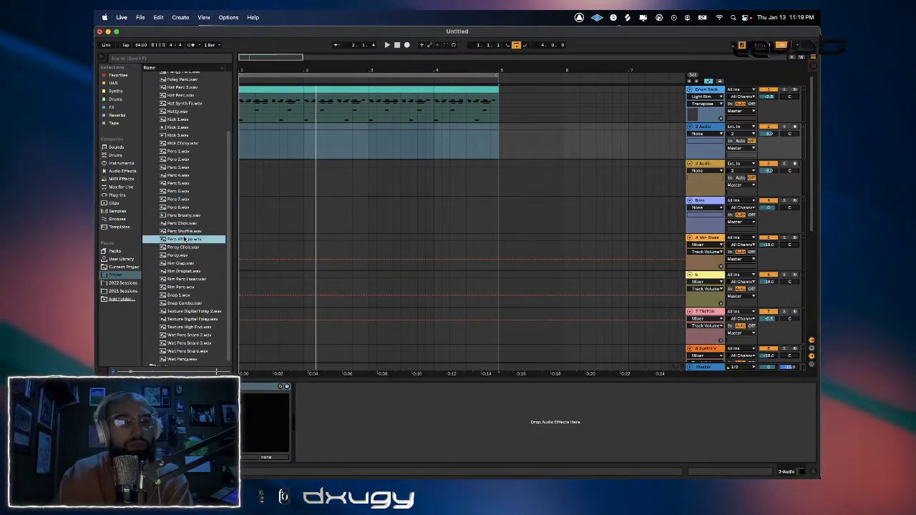
click(170, 178)
scroll(169, 181, up, 1)
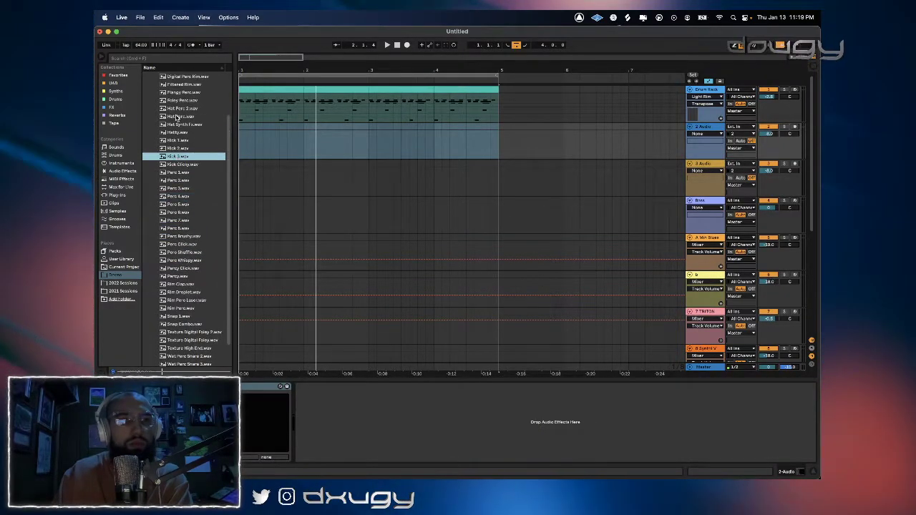
Place Hat Perc.wav on the new audio track half a beat into bar 1, and duplicate that half bar.
click(181, 116)
drag(186, 122, 248, 129)
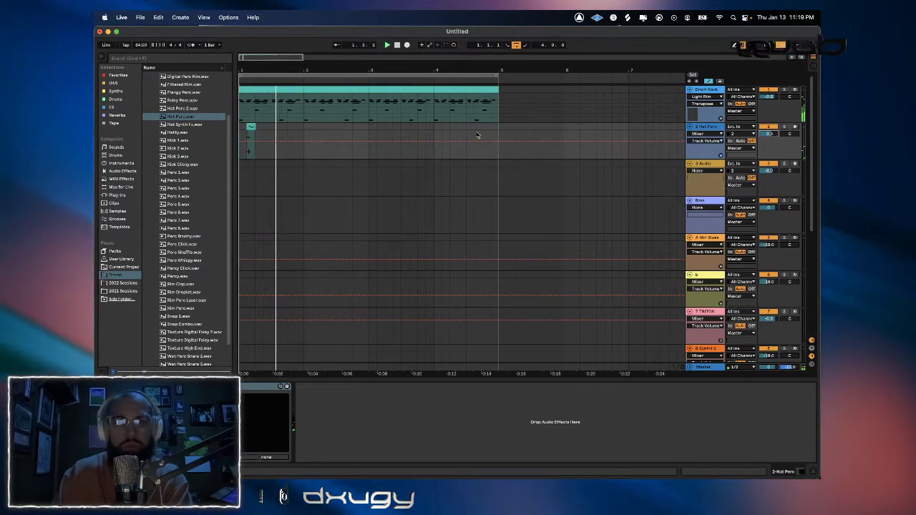
drag(272, 128, 240, 129)
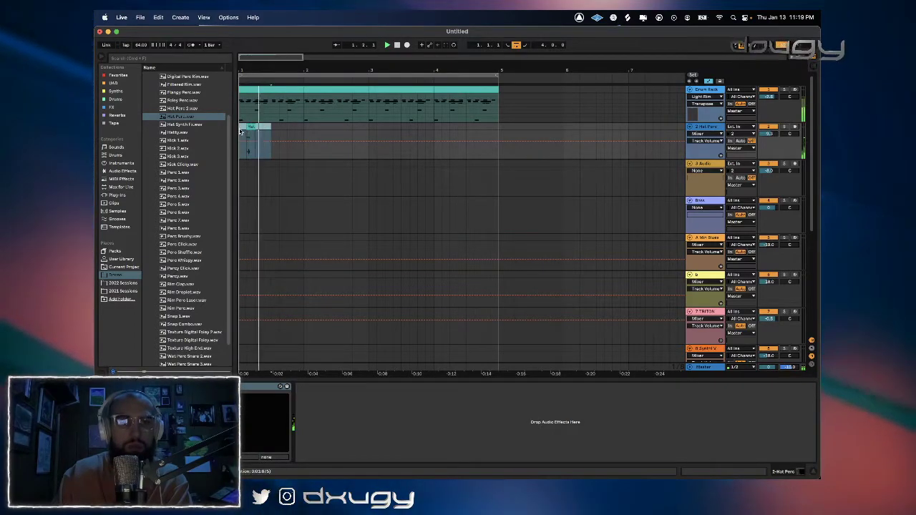
key(super+d)
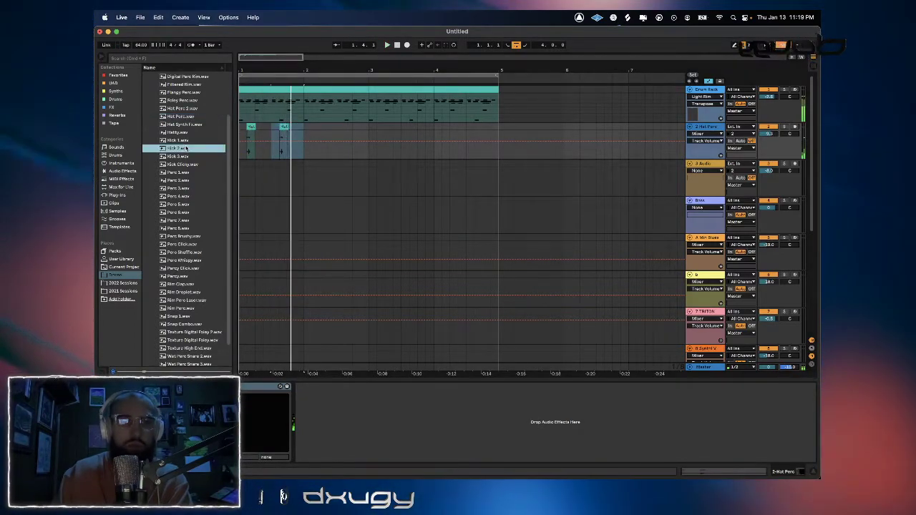
Audition further drum samples and place Foley Perc.wav on the 3 Audio track at beat 1.2.
click(203, 134)
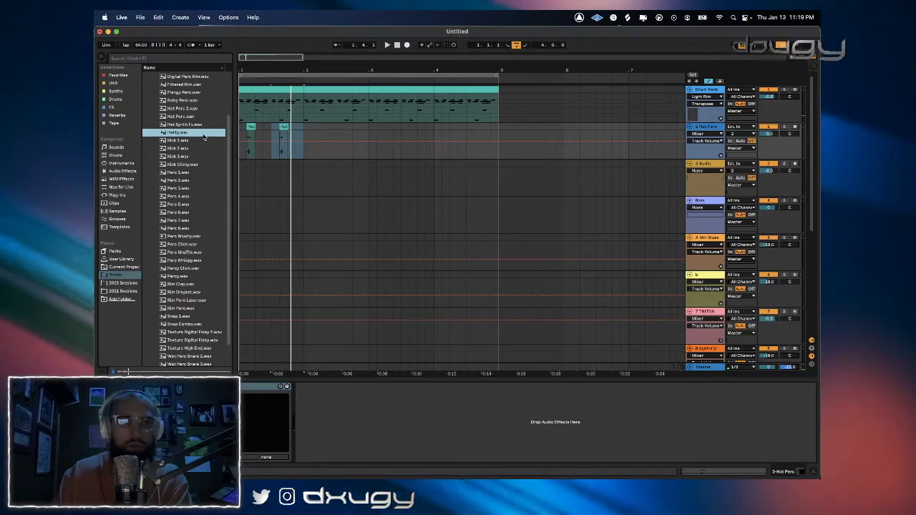
click(177, 101)
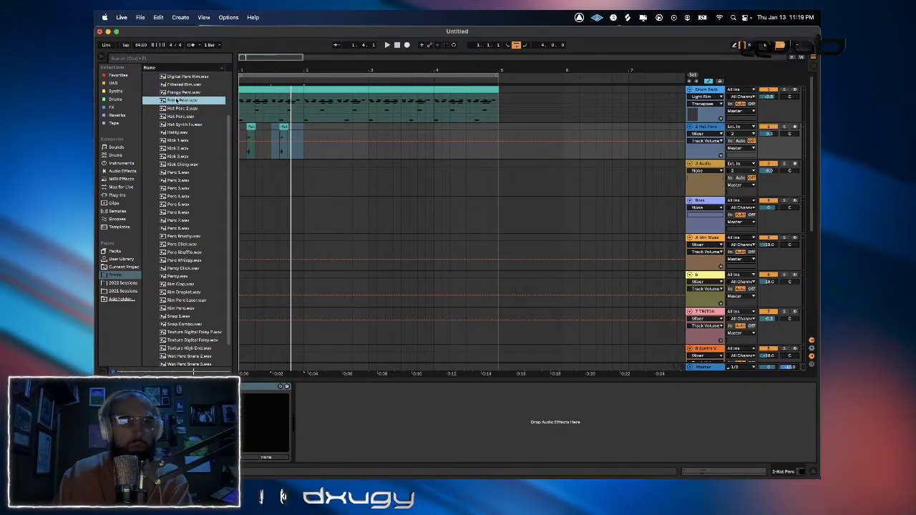
click(177, 93)
scroll(177, 97, up, 1)
click(176, 110)
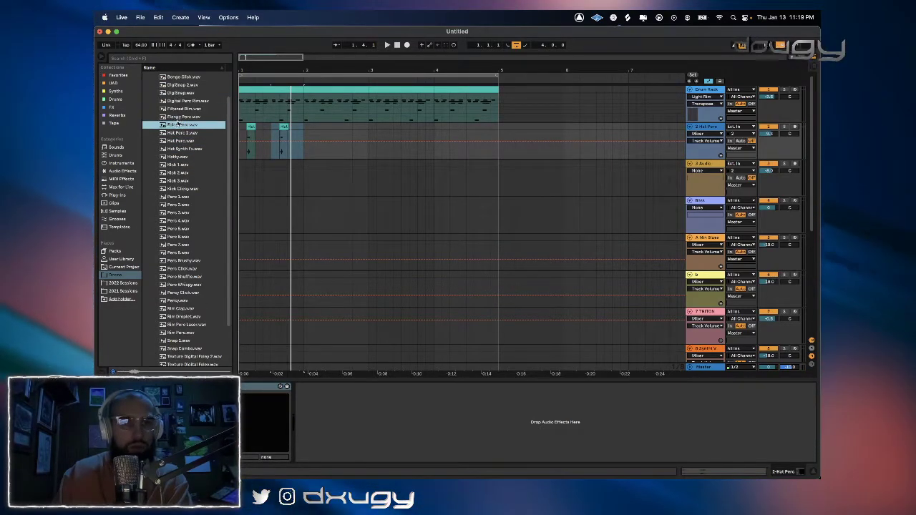
drag(259, 183, 259, 180)
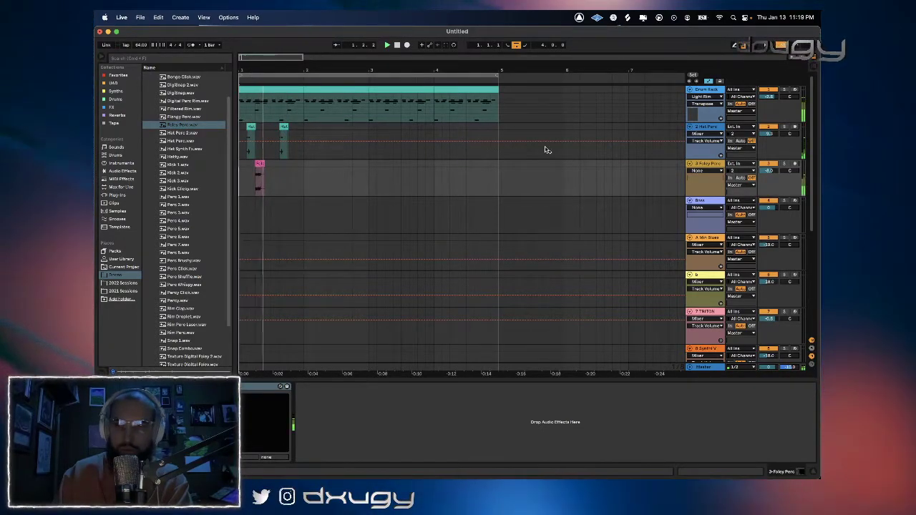
Lower the Foley Perc track's volume to about -20.9 dB and warp its clip with a transient envelope of 7.
click(767, 170)
drag(389, 178, 388, 188)
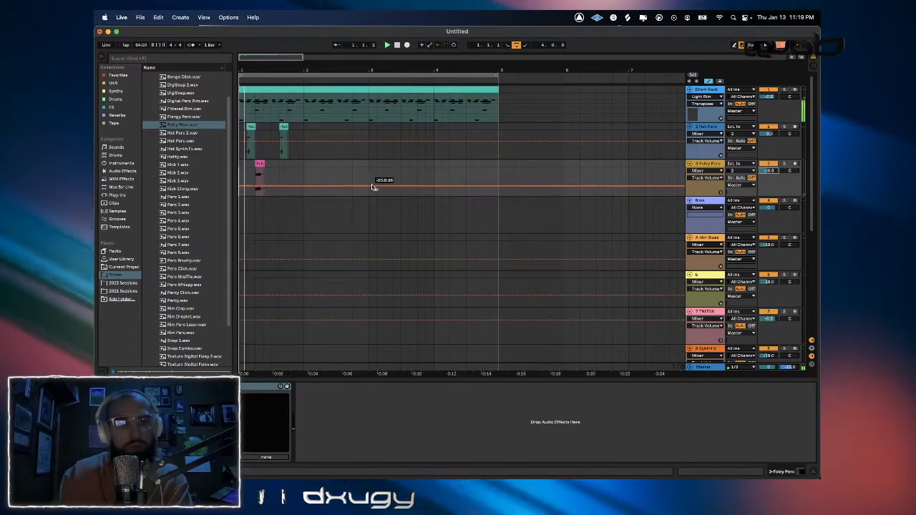
double_click(260, 172)
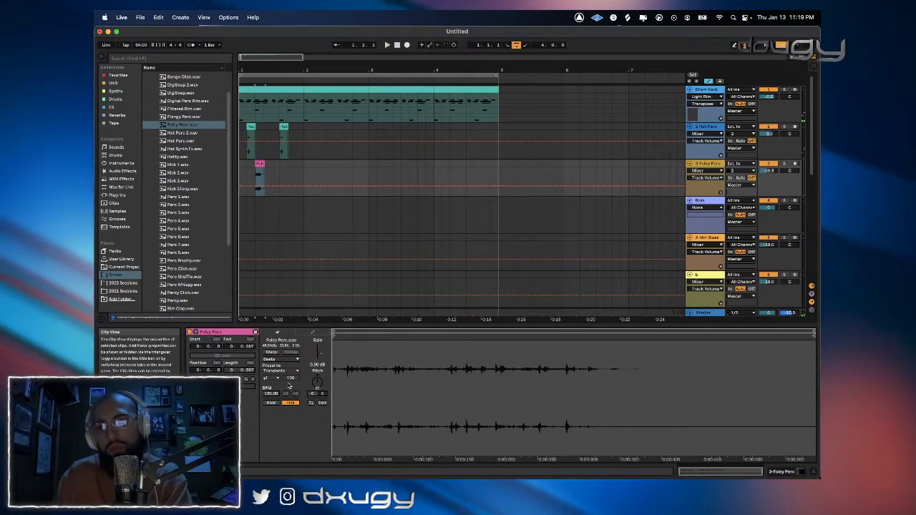
click(272, 353)
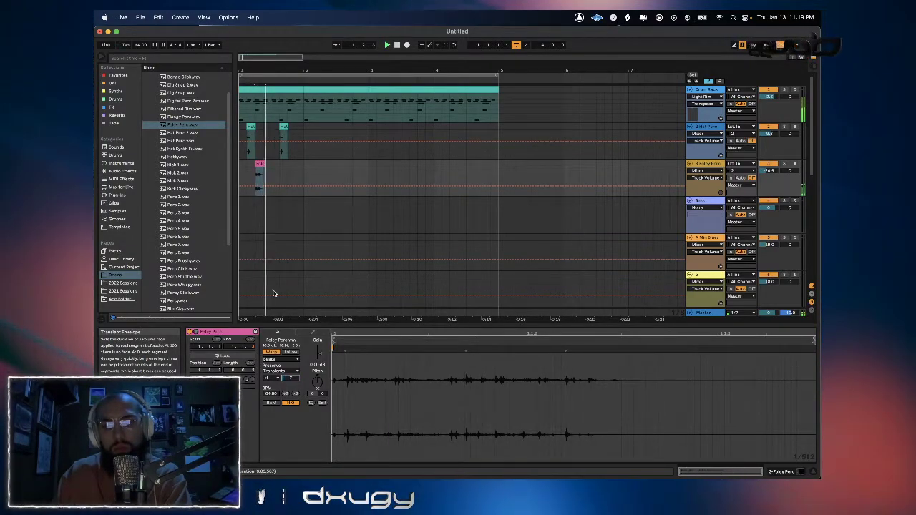
Duplicate bar 1 of the Foley Perc track three times so the part fills bars 1 to 4.
drag(304, 171, 236, 163)
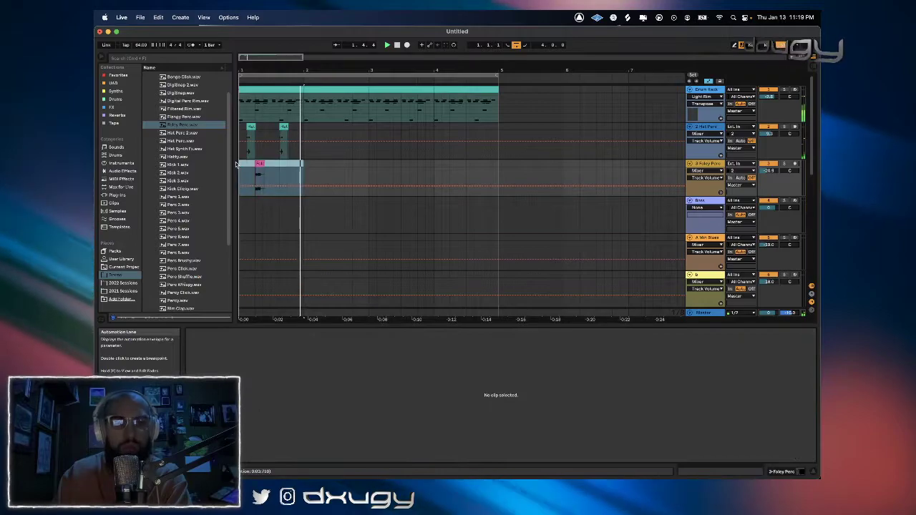
key(super+d)
key(ctrl+d)
key(ctrl+d)
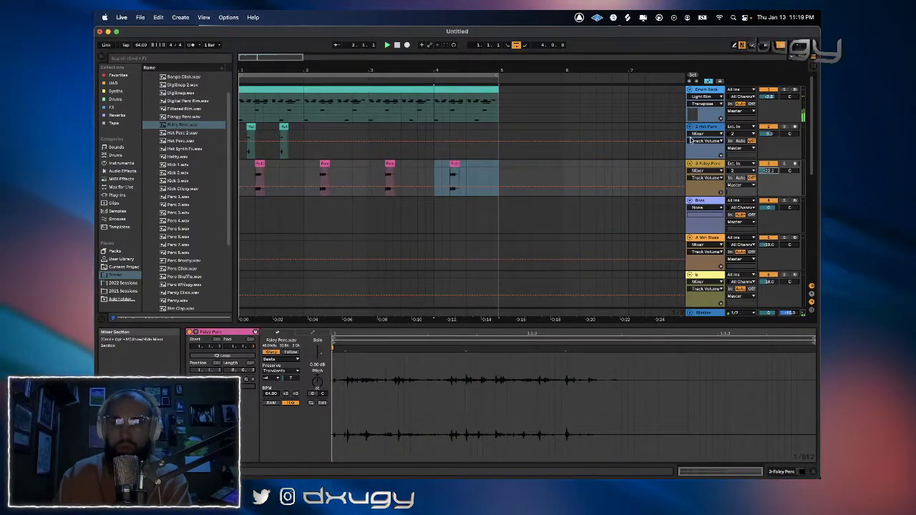
Repeat bar 1 of the Hat Perc track through bar 4.
drag(308, 132, 240, 132)
key(ctrl+d)
key(ctrl+d)
key(ctrl+d)
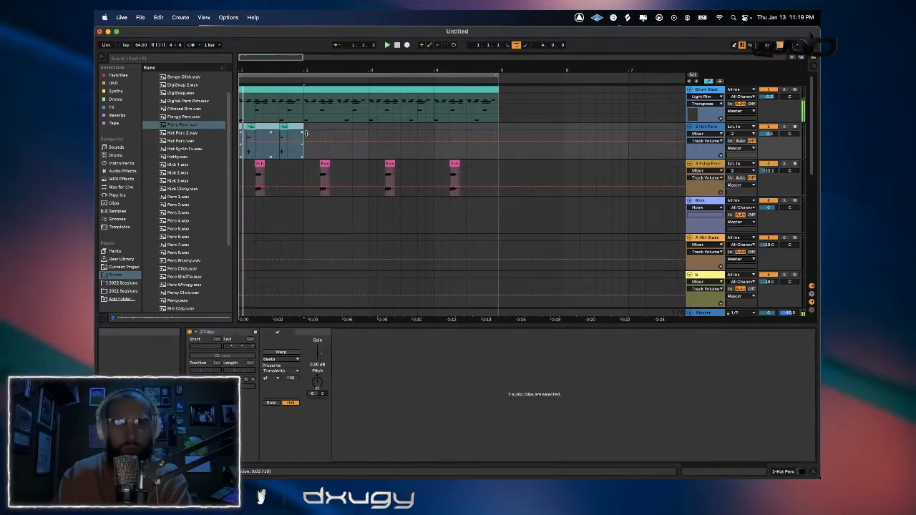
key(space)
Set the volume of the Rim Perc pad in the Drum Rack to about -20.9 dB.
click(708, 90)
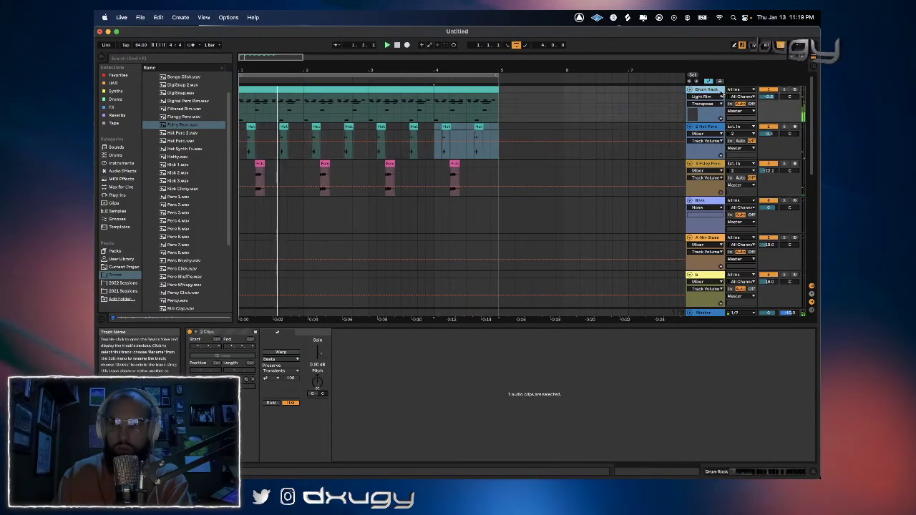
click(757, 472)
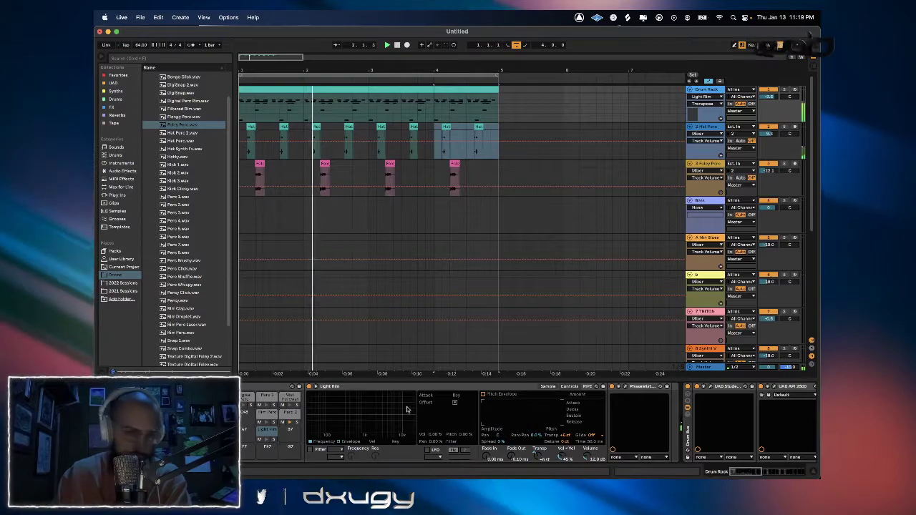
click(221, 416)
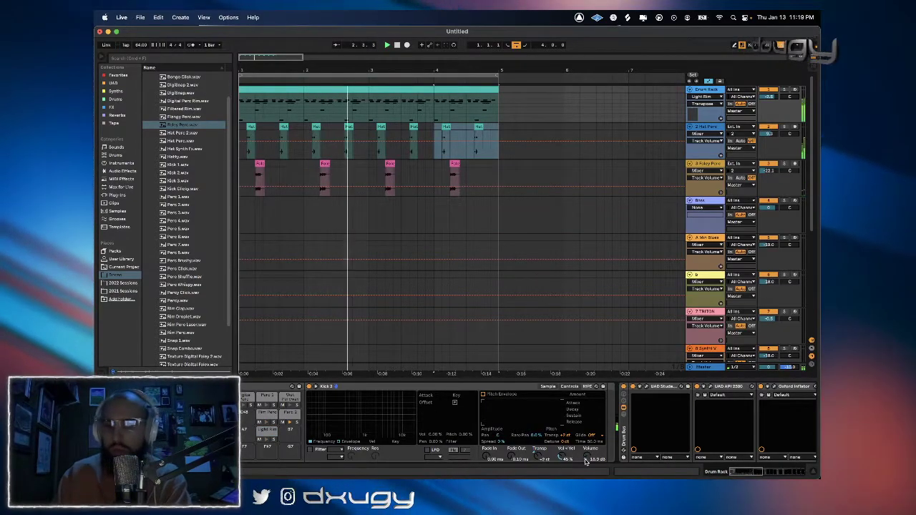
click(269, 416)
drag(545, 462, 578, 461)
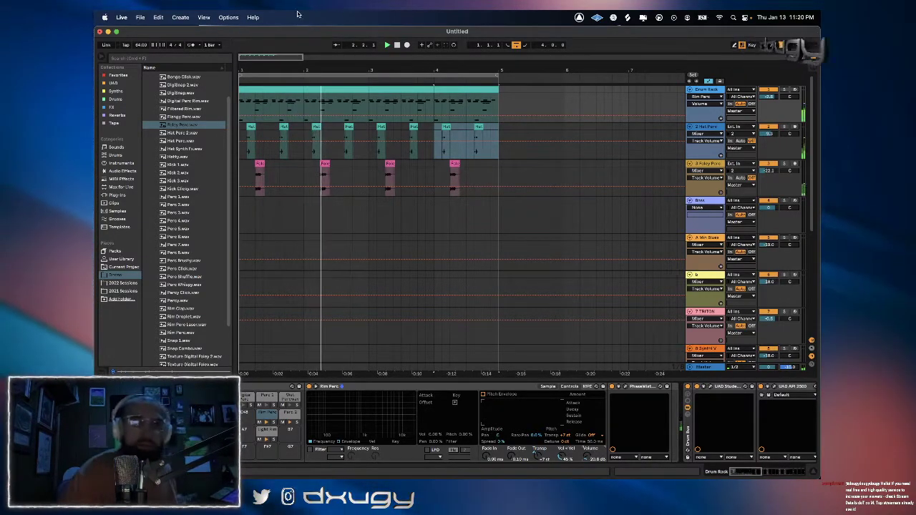
Insert a new MIDI track below the 12 Audio track at the end of the track list.
click(719, 136)
click(708, 203)
right_click(708, 203)
click(704, 219)
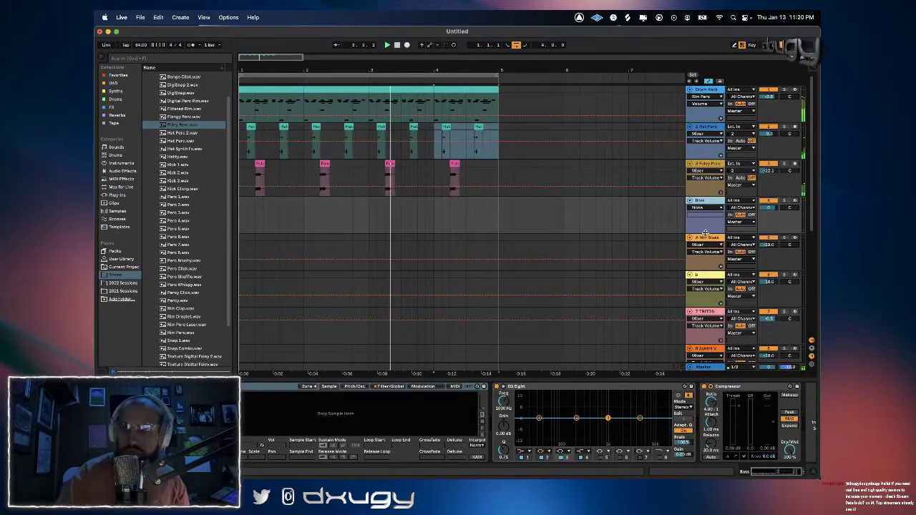
scroll(704, 219, down, 5)
click(708, 312)
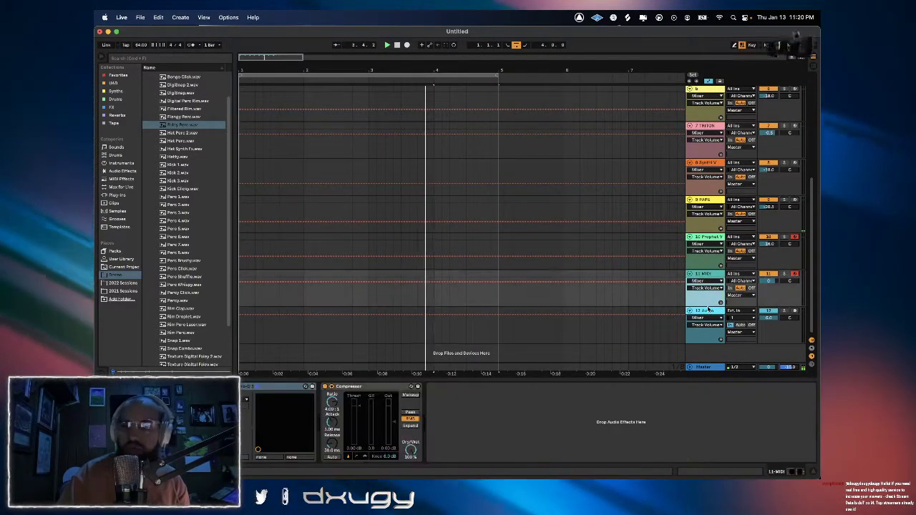
right_click(709, 312)
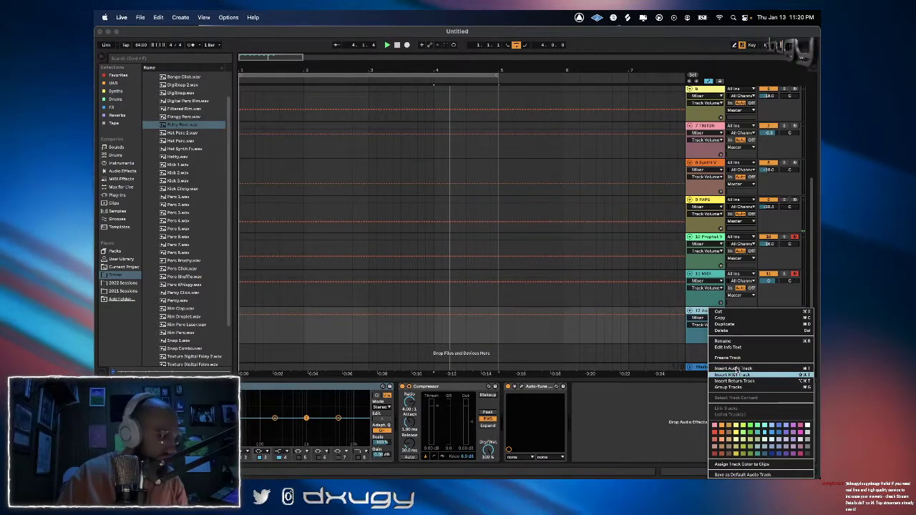
click(735, 375)
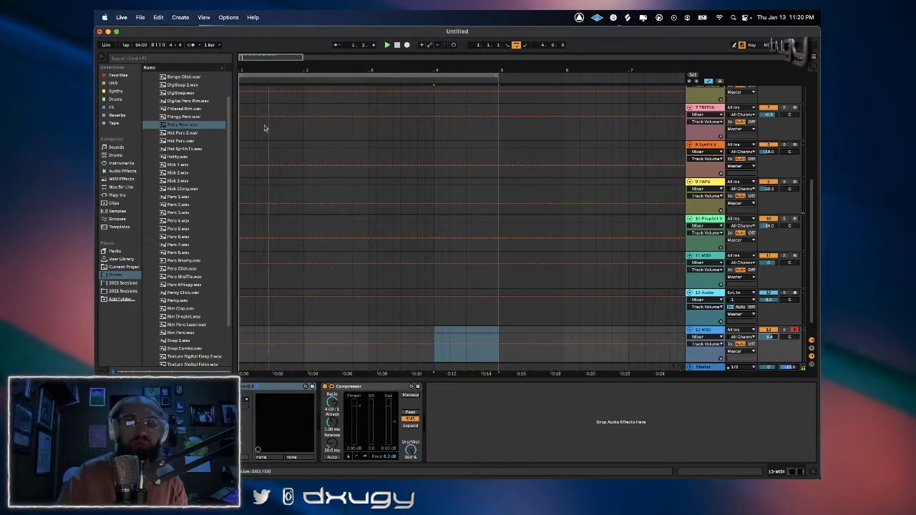
Load The Prince synth from the Synths collection onto the new MIDI track.
click(119, 163)
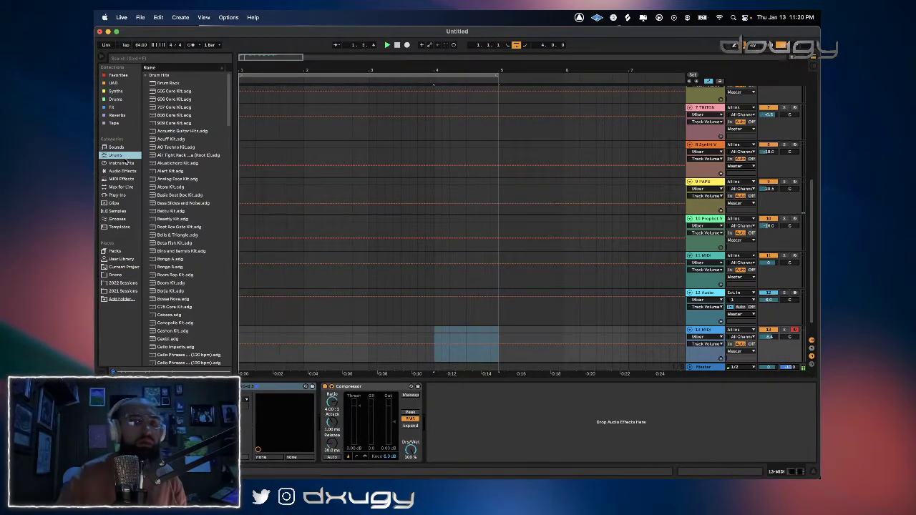
click(115, 90)
scroll(172, 266, down, 5)
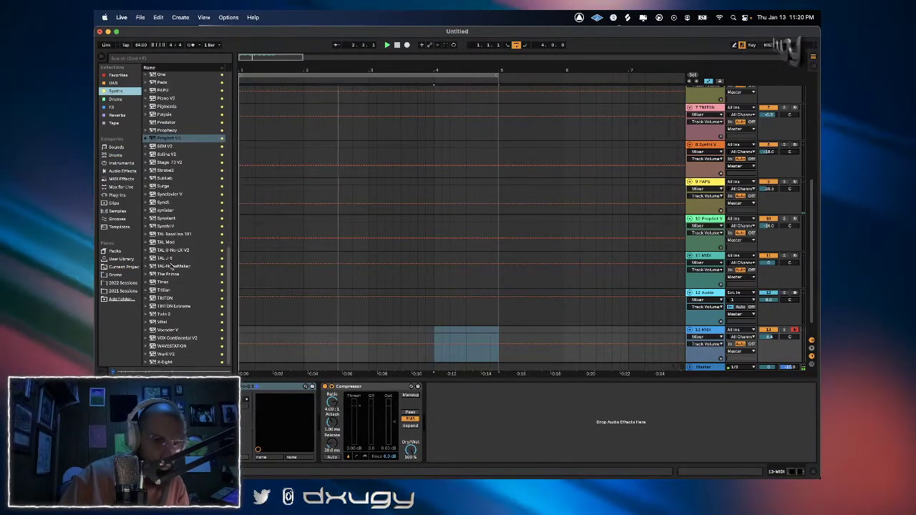
double_click(169, 273)
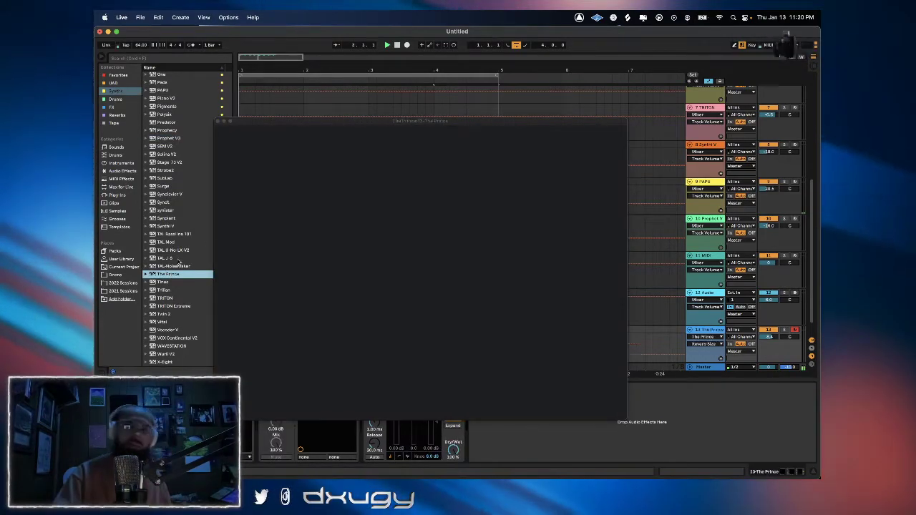
Load The Prince's pure waterfall preset and lower the synth track's volume slightly.
click(329, 149)
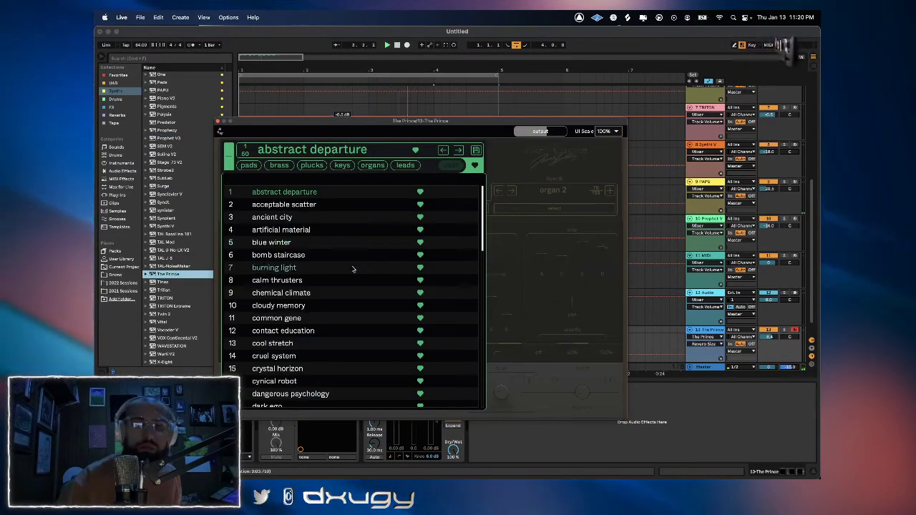
scroll(343, 286, down, 10)
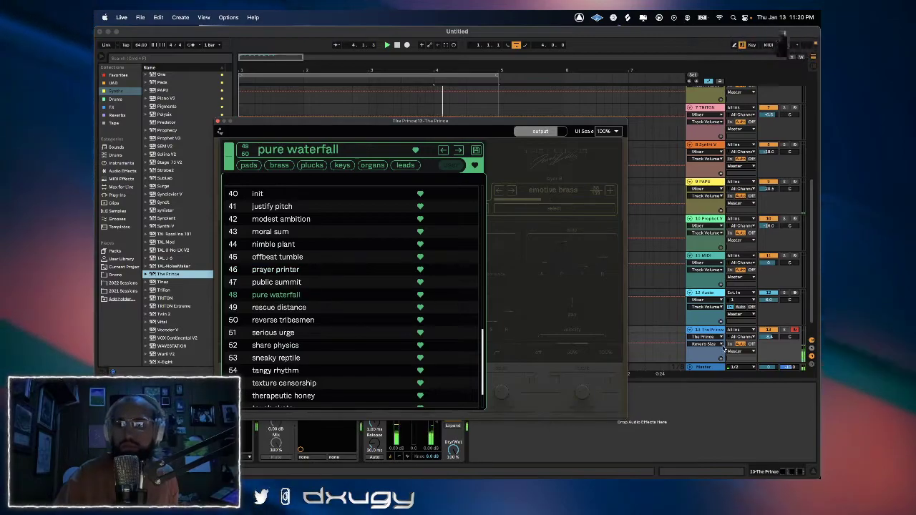
drag(769, 336, 769, 342)
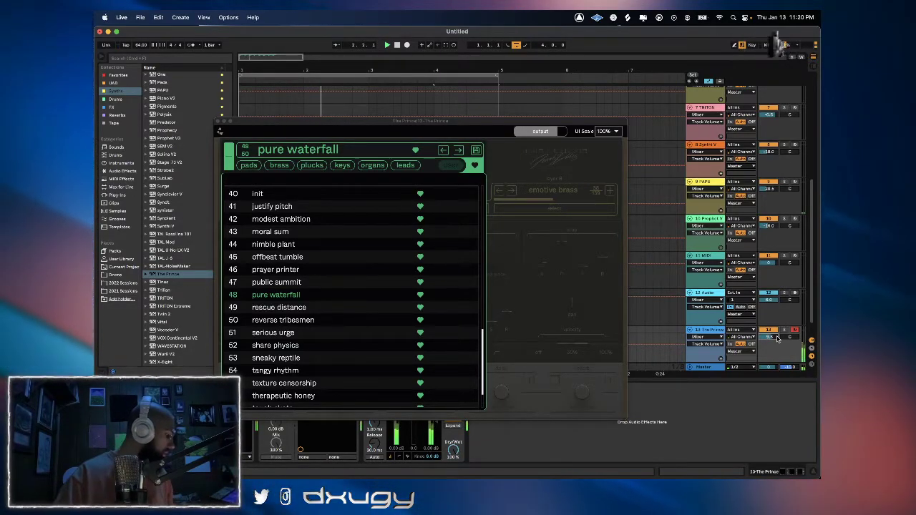
Audition the favorite presets following pure waterfall, settle on valid tissue, and return to the synth's main controls.
click(459, 149)
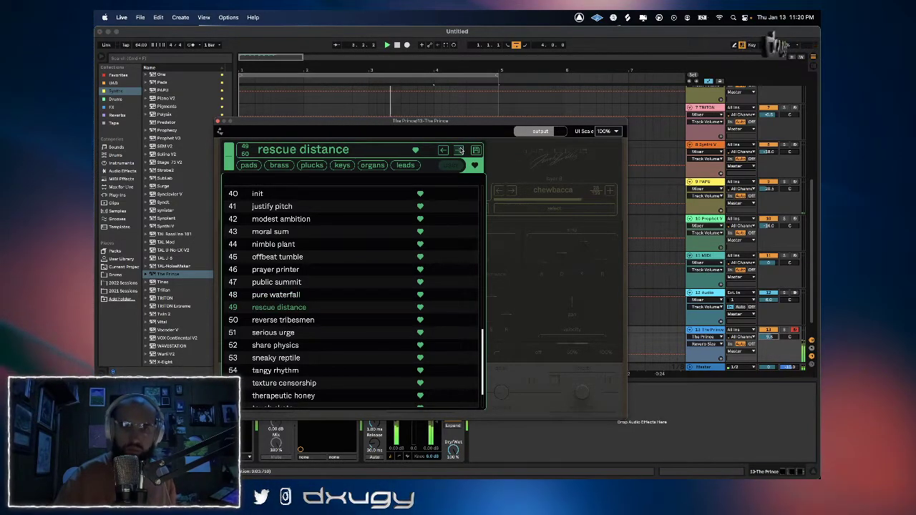
click(460, 149)
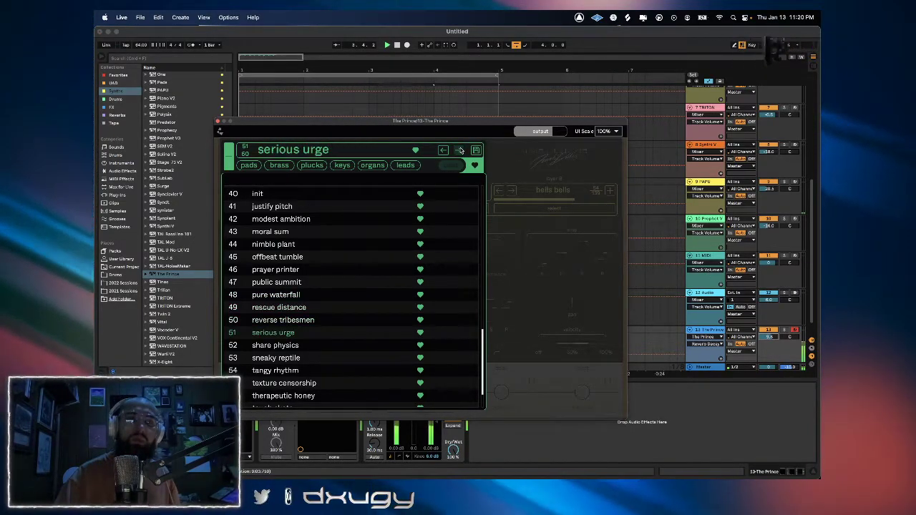
click(460, 149)
click(459, 150)
click(444, 151)
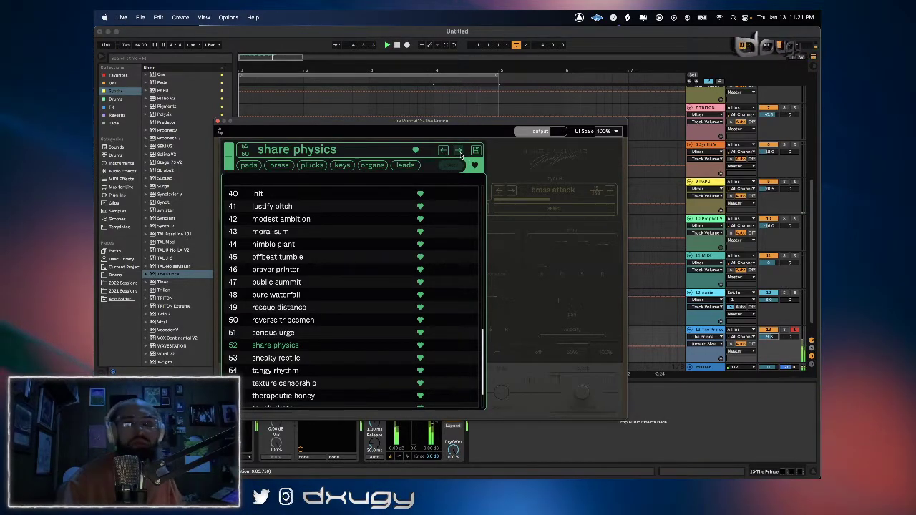
click(460, 151)
click(459, 151)
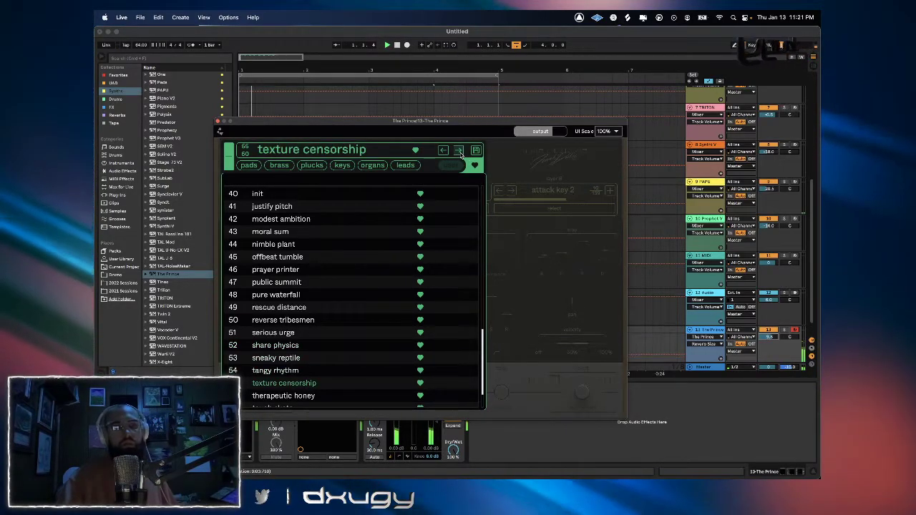
click(444, 152)
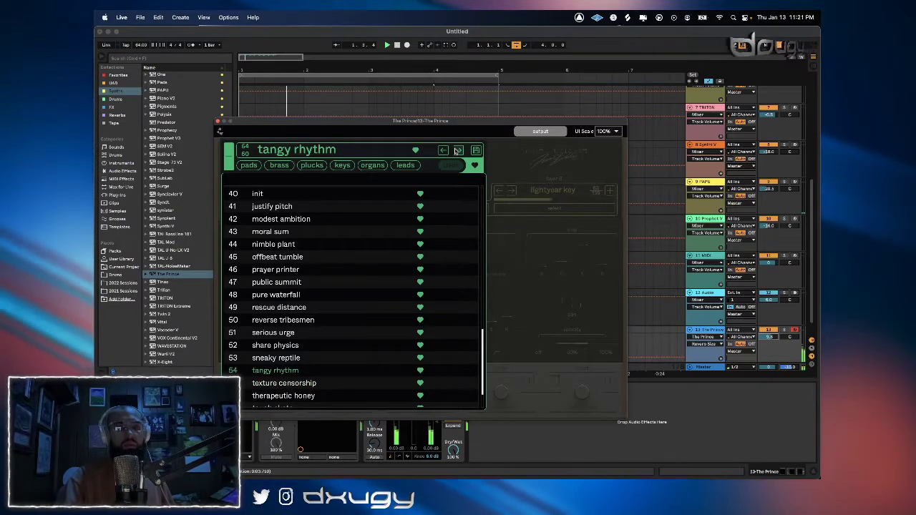
click(456, 151)
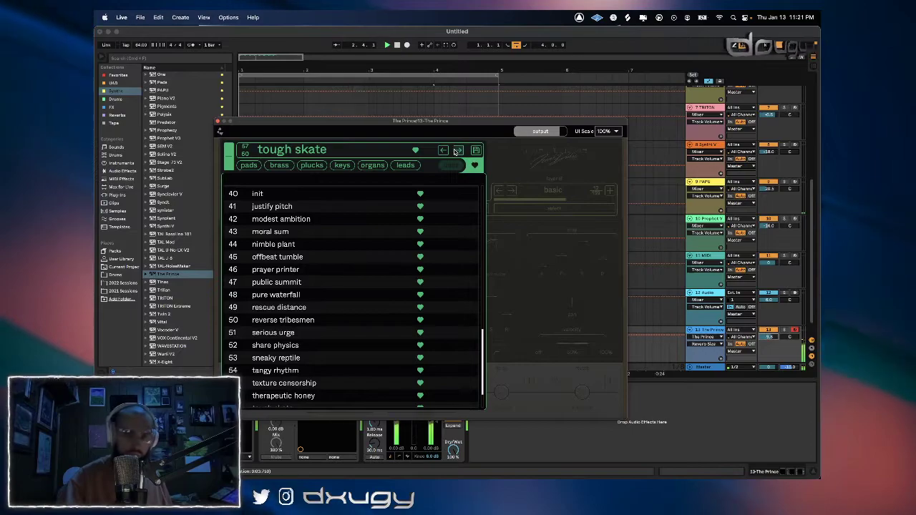
click(457, 151)
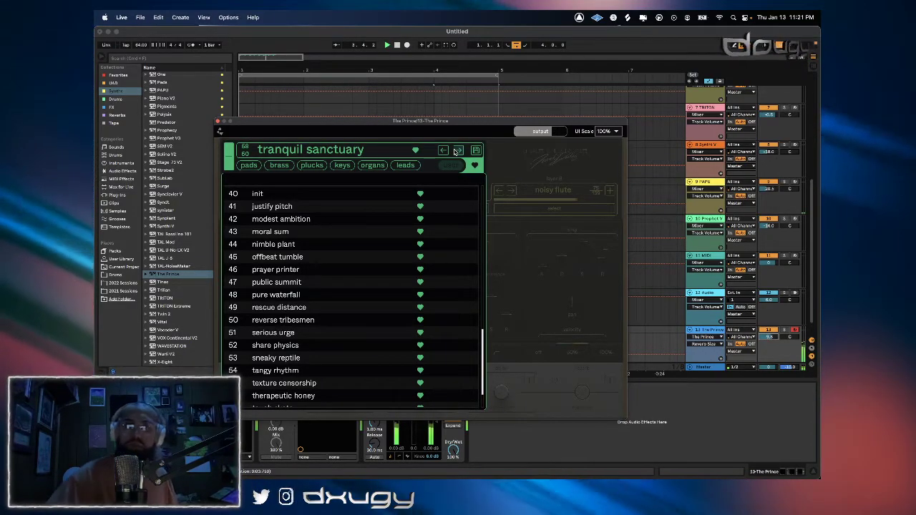
click(457, 151)
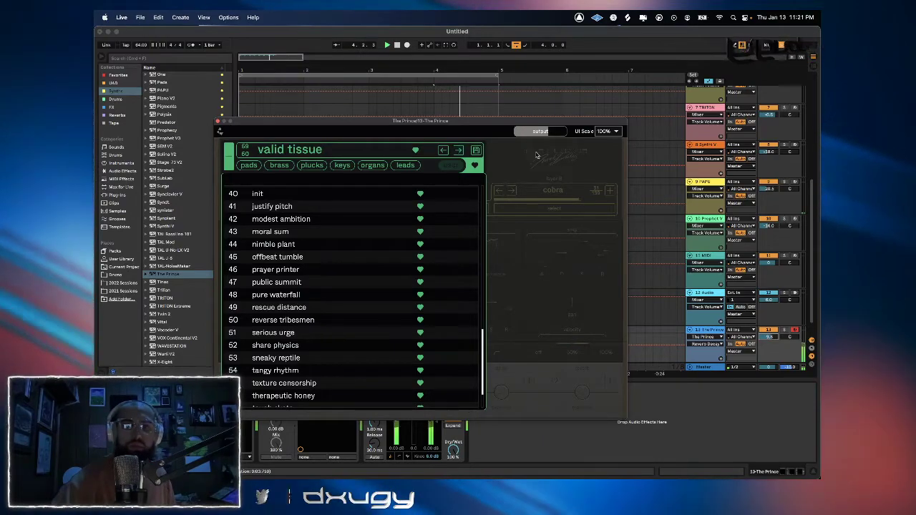
click(536, 156)
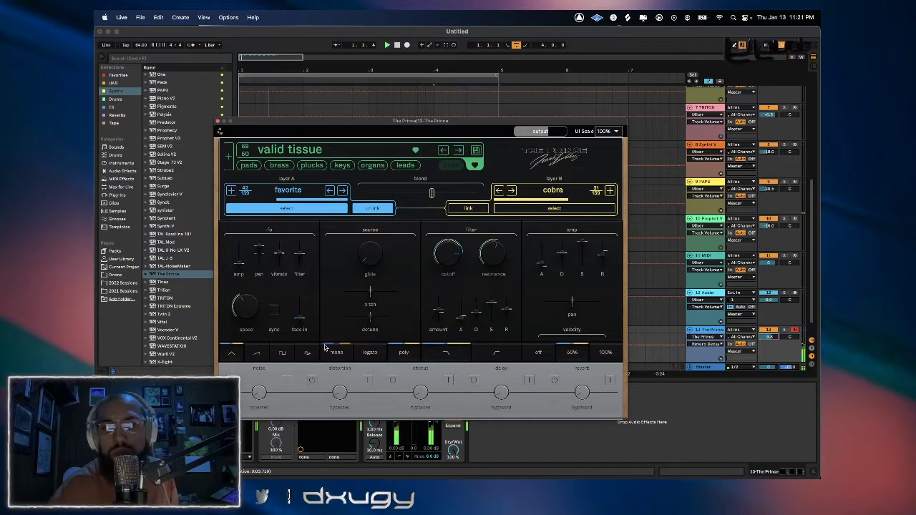
Audition layer A sounds from android 18 to blunt key and choose bellish for that layer.
click(297, 194)
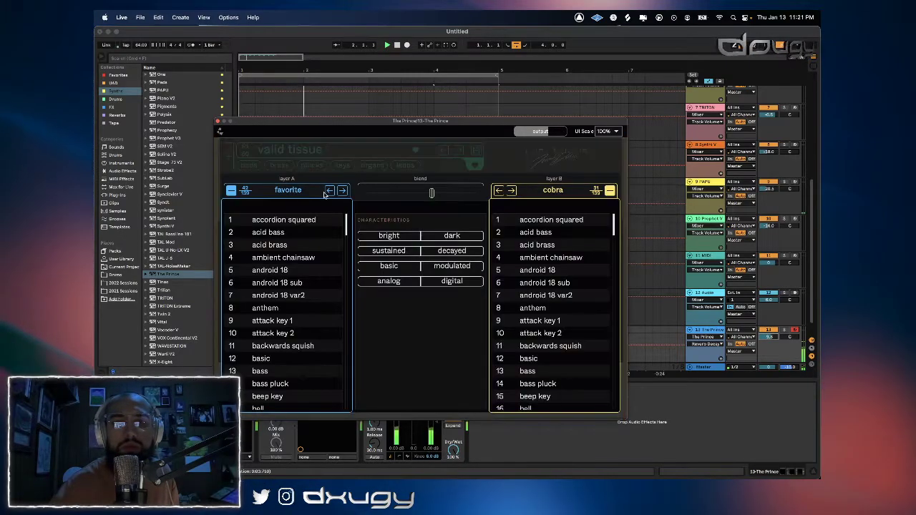
click(276, 269)
click(286, 295)
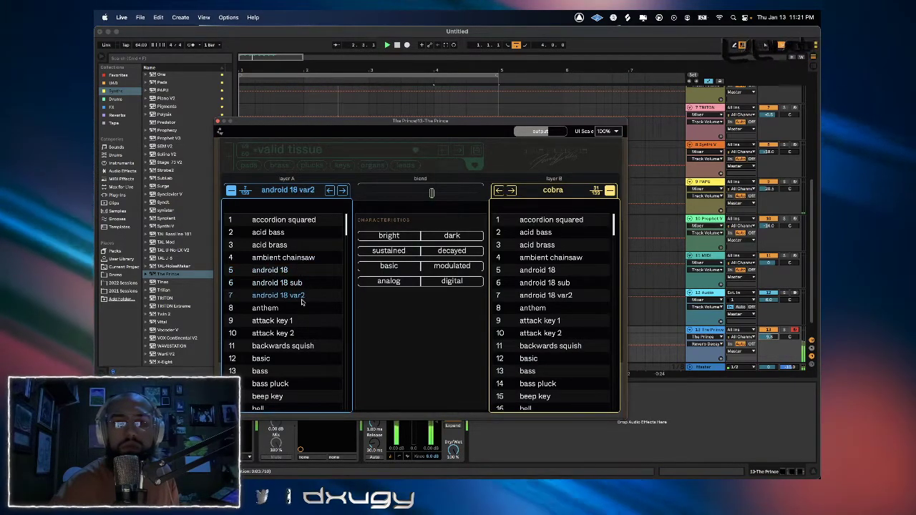
click(297, 320)
scroll(297, 319, down, 2)
click(297, 320)
scroll(296, 320, down, 4)
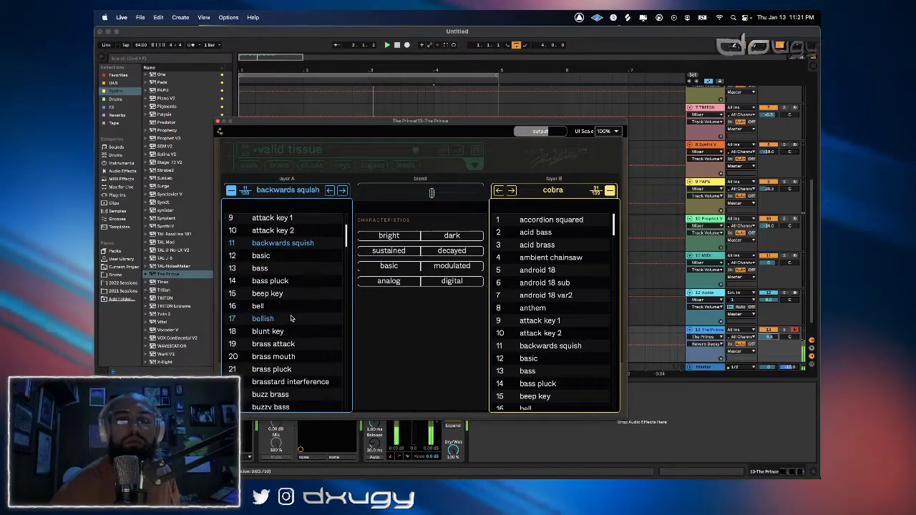
click(297, 319)
click(297, 330)
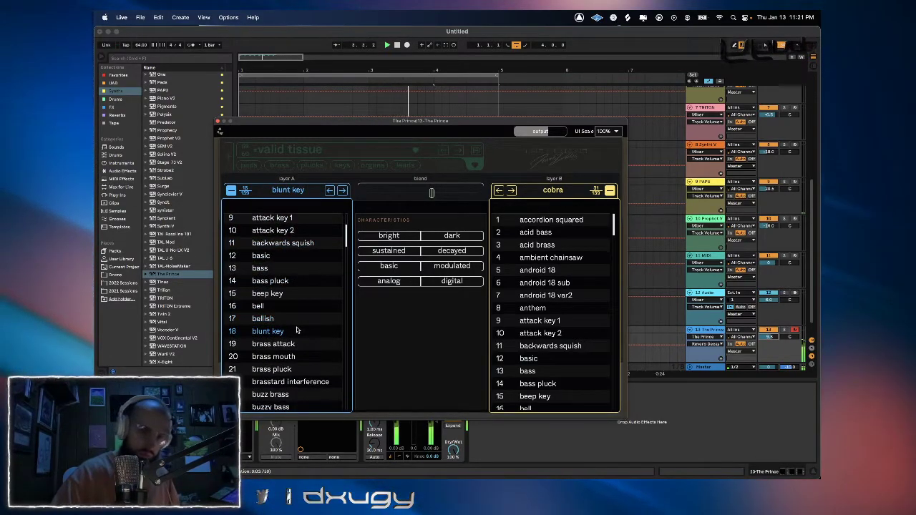
Audition layer B sounds including basic, bass pluck and beep key, and switch the layer to blunt key.
click(544, 295)
scroll(544, 314, down, 2)
click(542, 338)
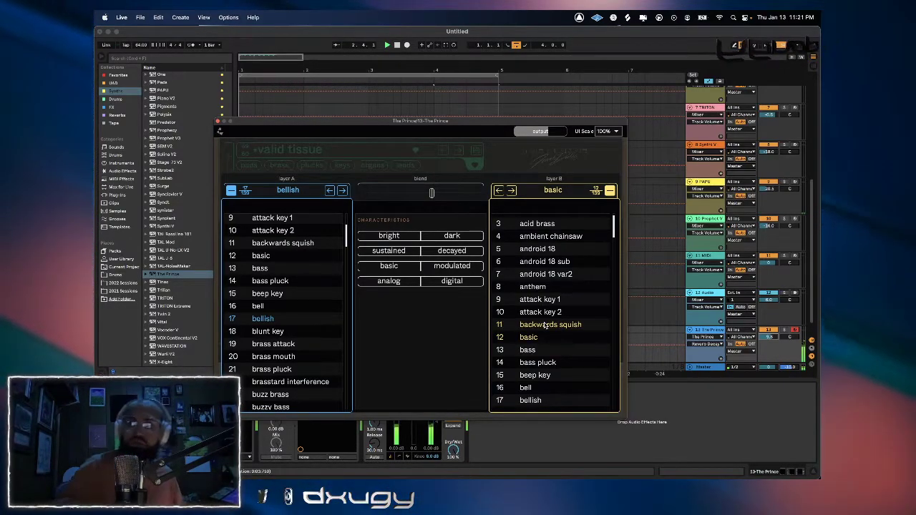
click(510, 192)
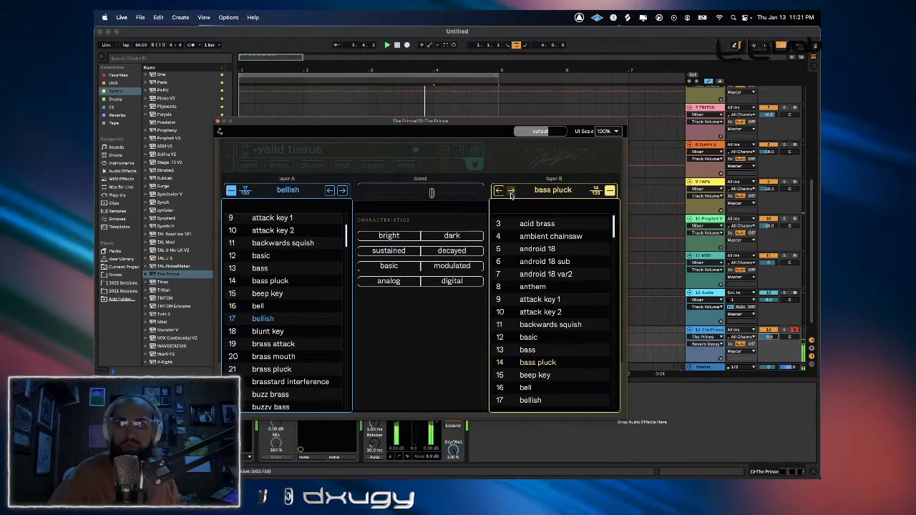
click(510, 192)
click(511, 191)
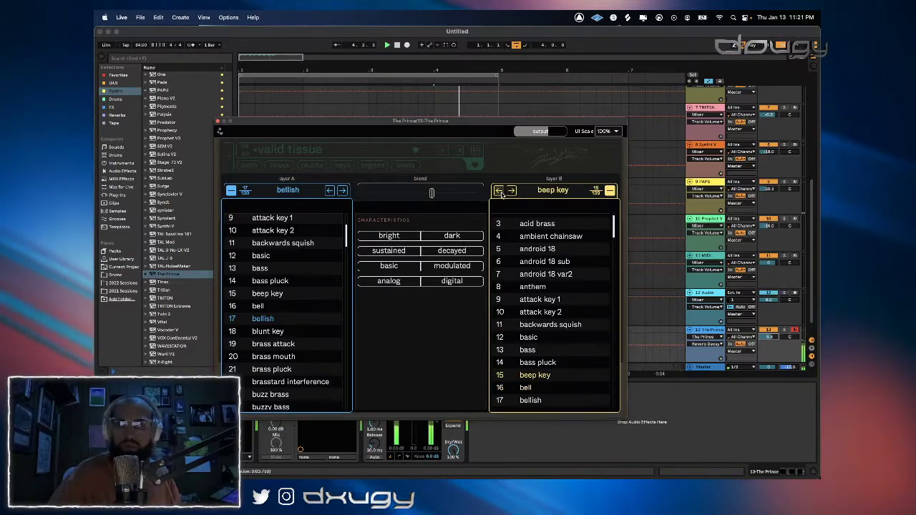
click(500, 192)
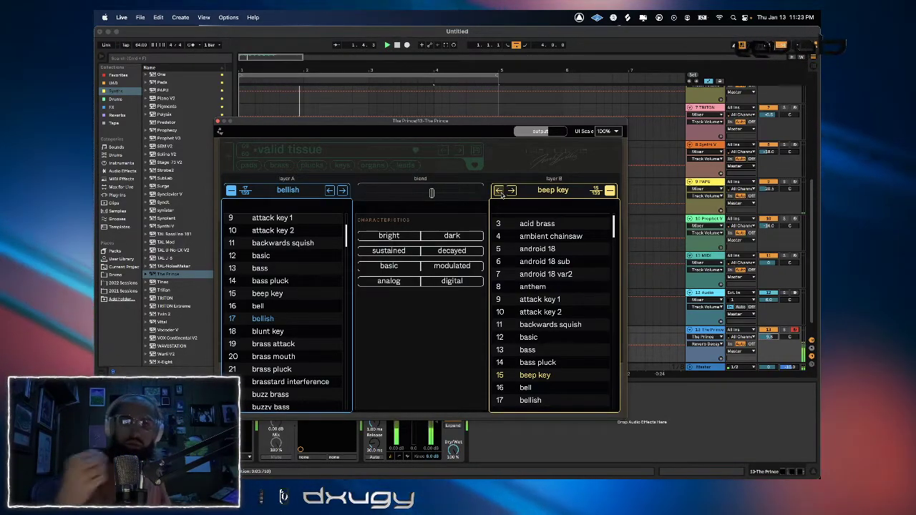
click(512, 193)
click(511, 193)
click(511, 193)
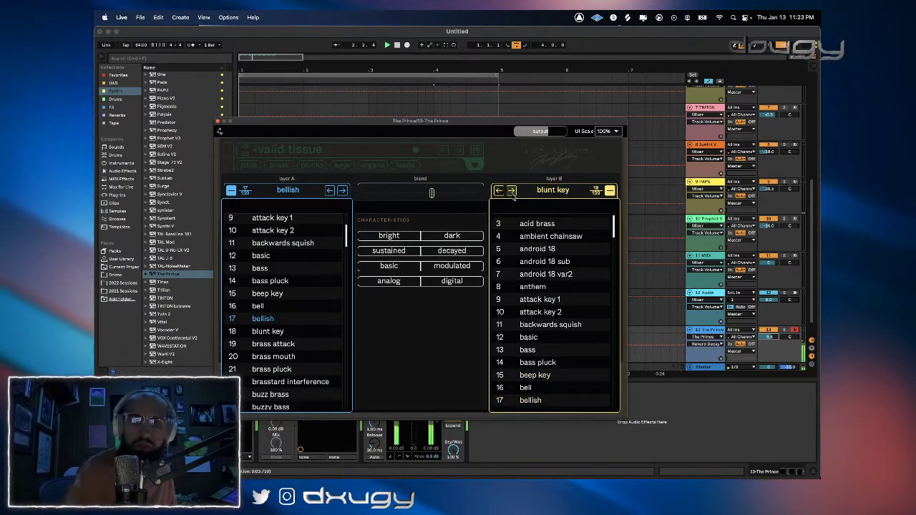
Audition mario and loko key on layer A, and switch layer B to brasstard interference.
click(341, 191)
scroll(335, 275, down, 15)
click(303, 318)
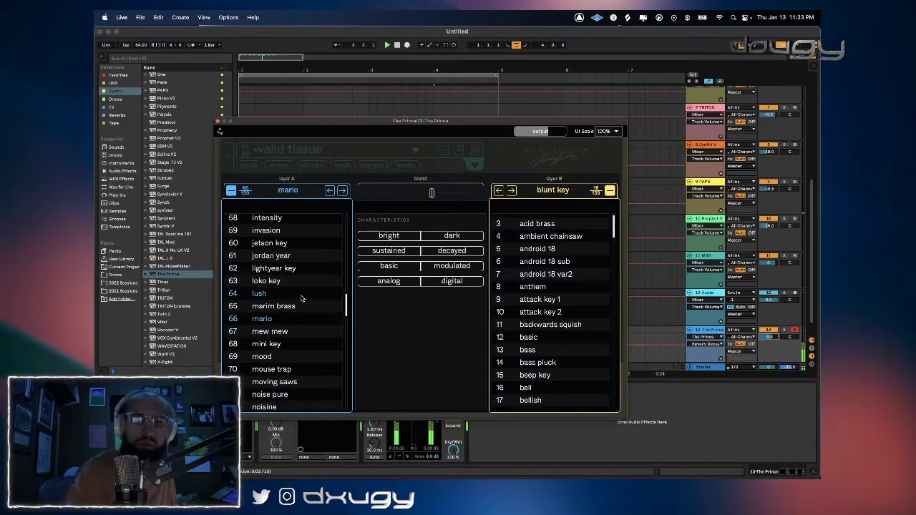
click(286, 280)
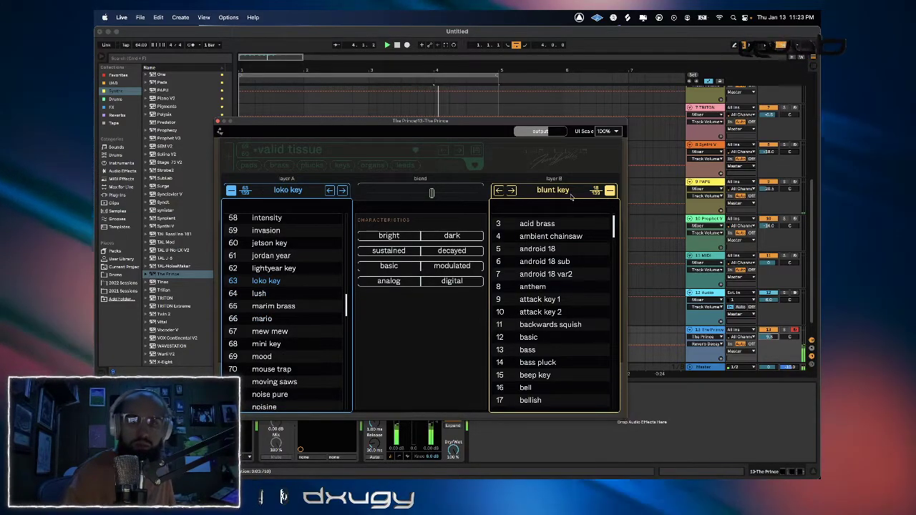
click(512, 192)
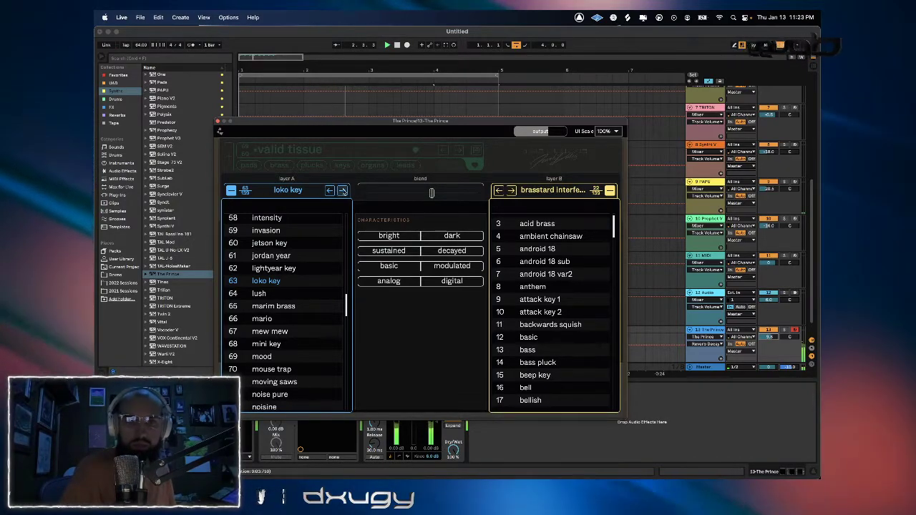
Audition layer A sounds between lush and mouse trap, and switch the layer to mew mew.
click(343, 190)
click(343, 190)
click(342, 191)
click(342, 190)
click(342, 190)
click(342, 190)
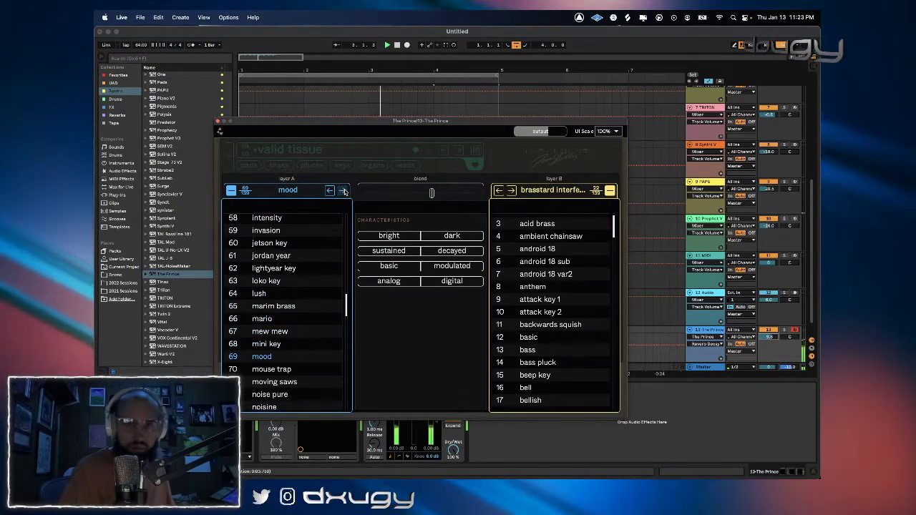
click(343, 190)
click(331, 190)
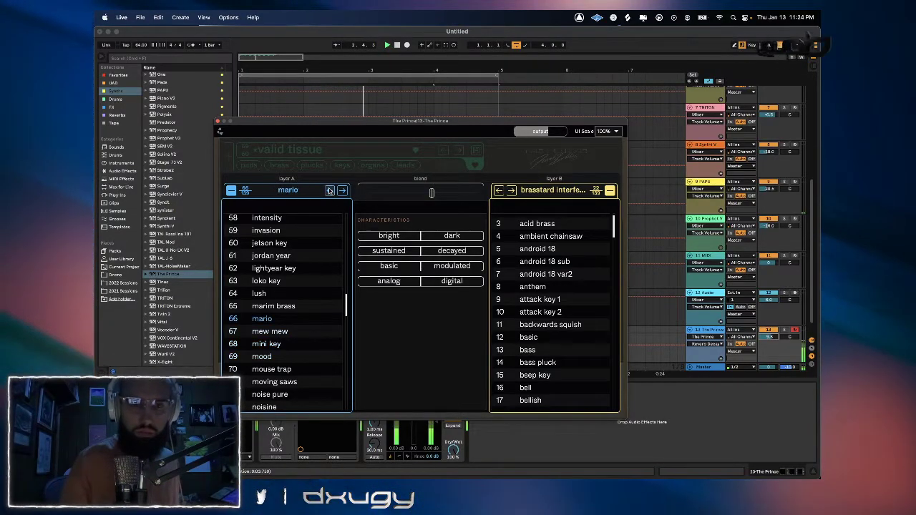
click(342, 190)
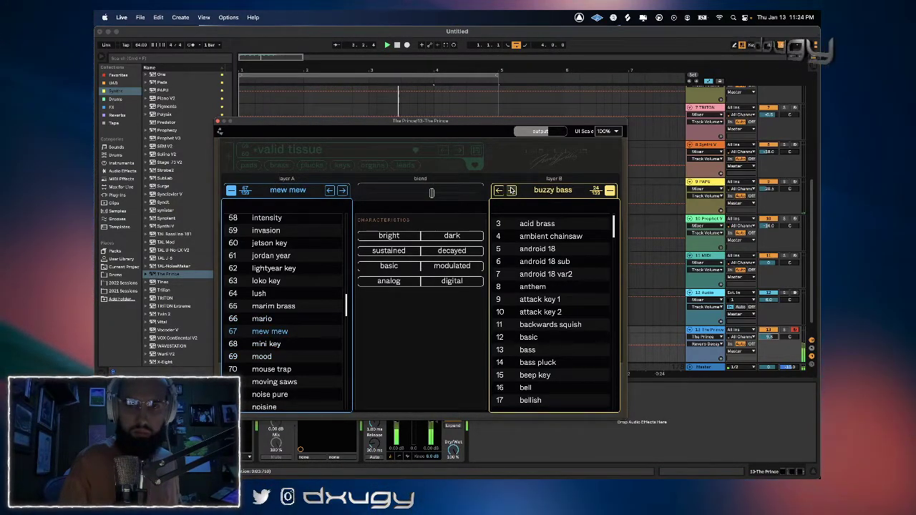
Audition layer B sounds including brass mouth, choose buzz brass for it, and set layer A to mood.
scroll(544, 286, down, 3)
click(544, 293)
click(574, 316)
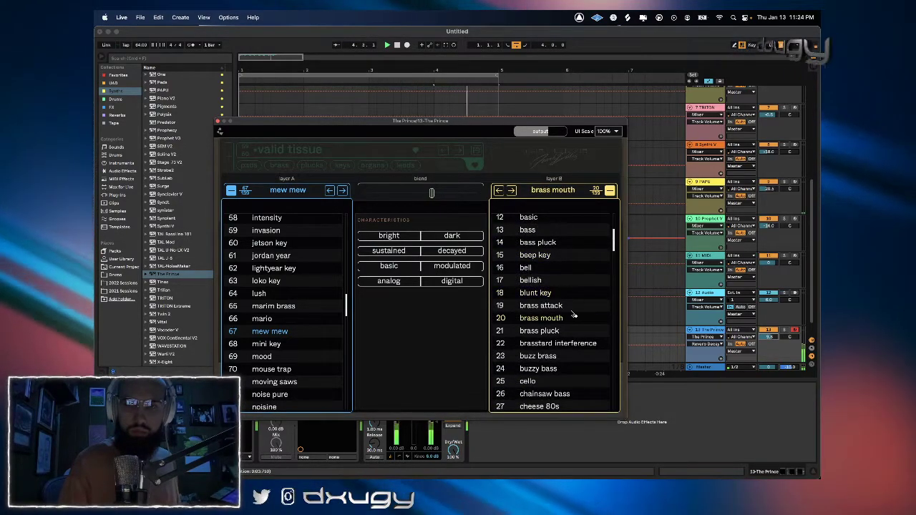
scroll(575, 315, down, 2)
click(558, 324)
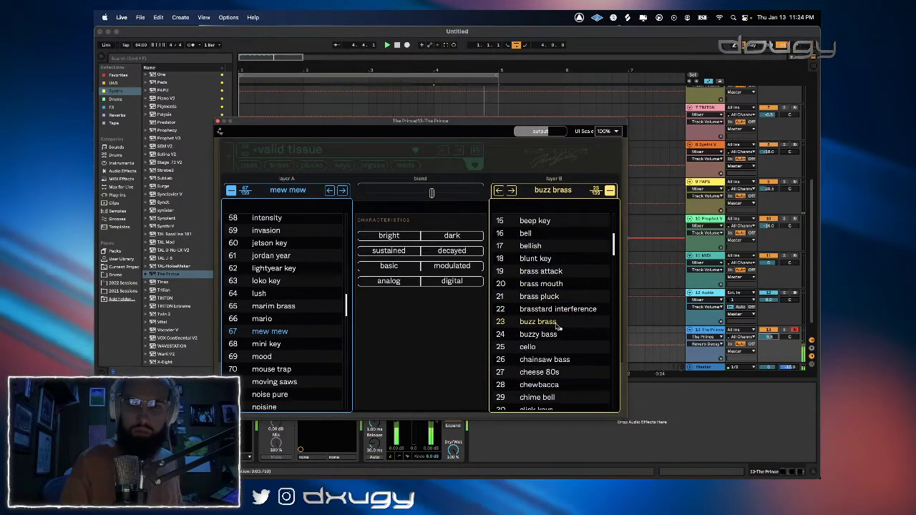
click(273, 355)
scroll(273, 355, down, 1)
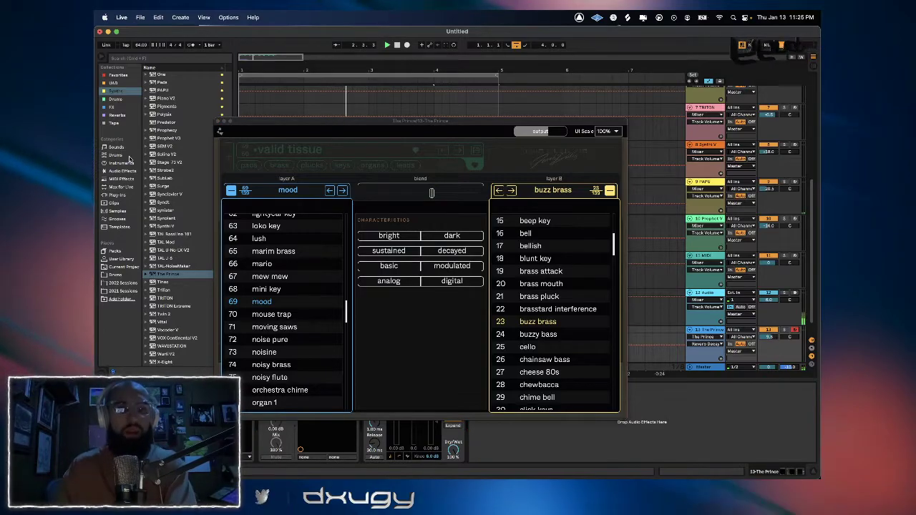
Close The Prince's window, move its MIDI clip to about bar 20, and extend the clip's start back to bar 13.
key(space)
click(219, 121)
click(263, 331)
drag(262, 332, 575, 332)
scroll(332, 371, down, 5)
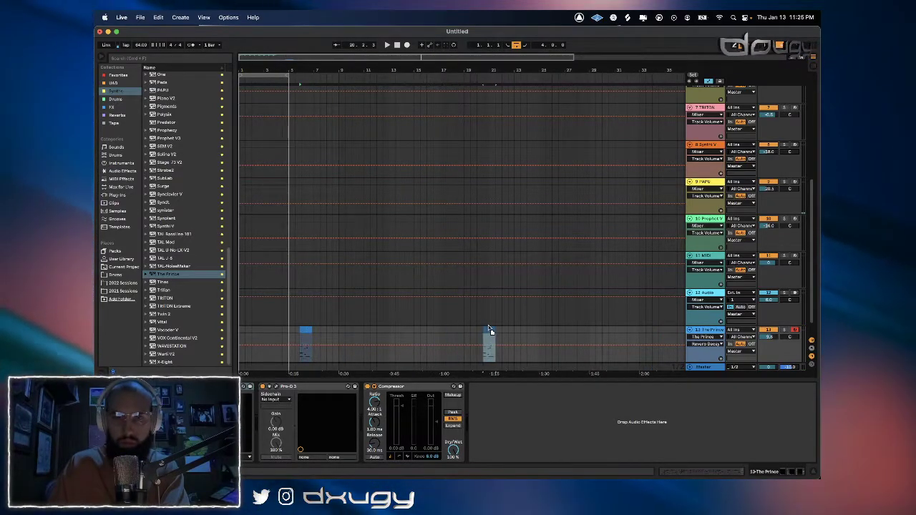
drag(491, 329, 398, 324)
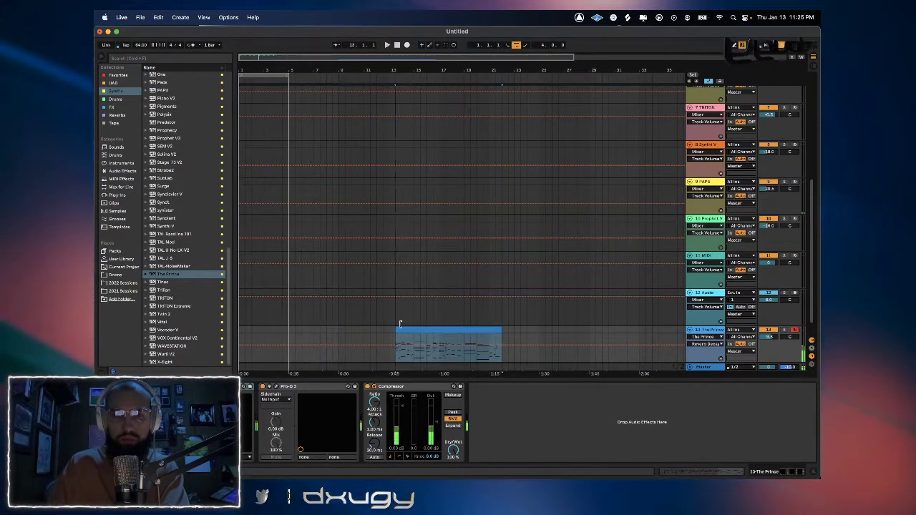
Listen through the extended Prince clip from about bar 15 for a usable passage, checking the stream chat in Streamlabs Desktop.
drag(433, 55, 425, 290)
click(344, 362)
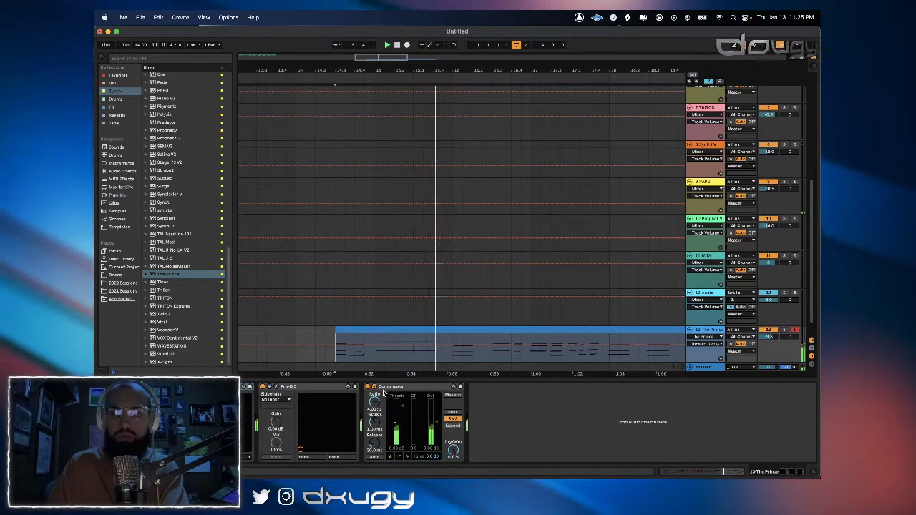
click(371, 357)
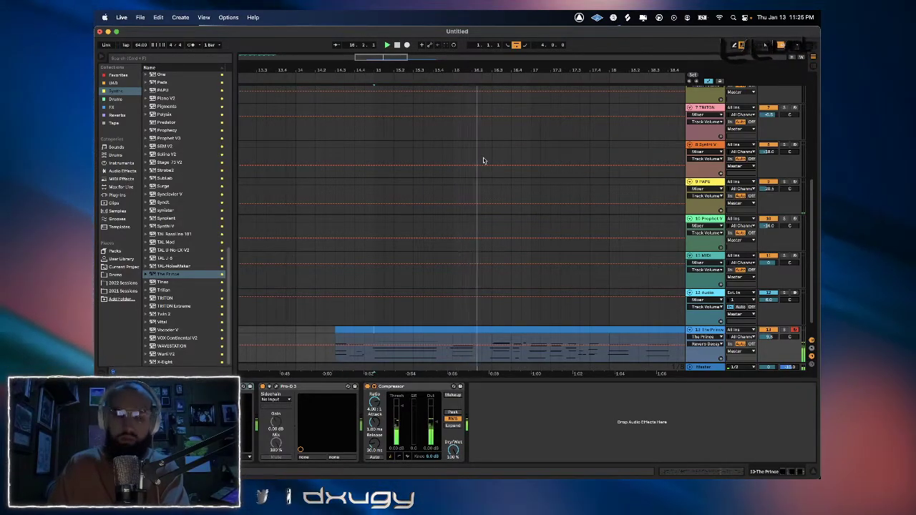
key(super+Tab)
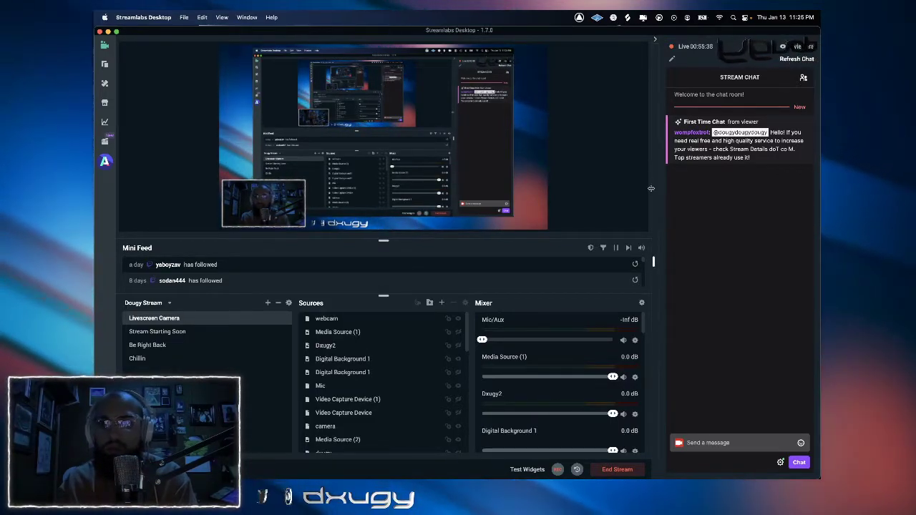
key(super+Tab)
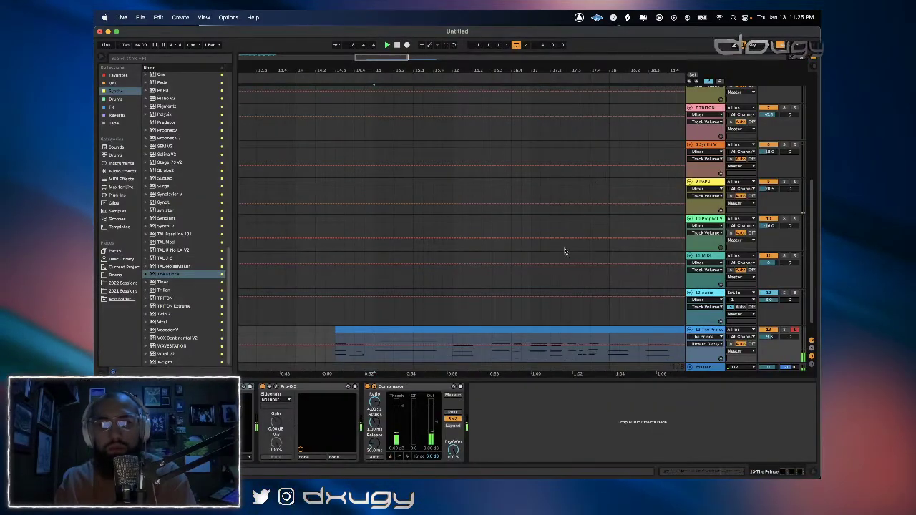
scroll(551, 284, down, 2)
scroll(551, 284, right, 4)
click(555, 291)
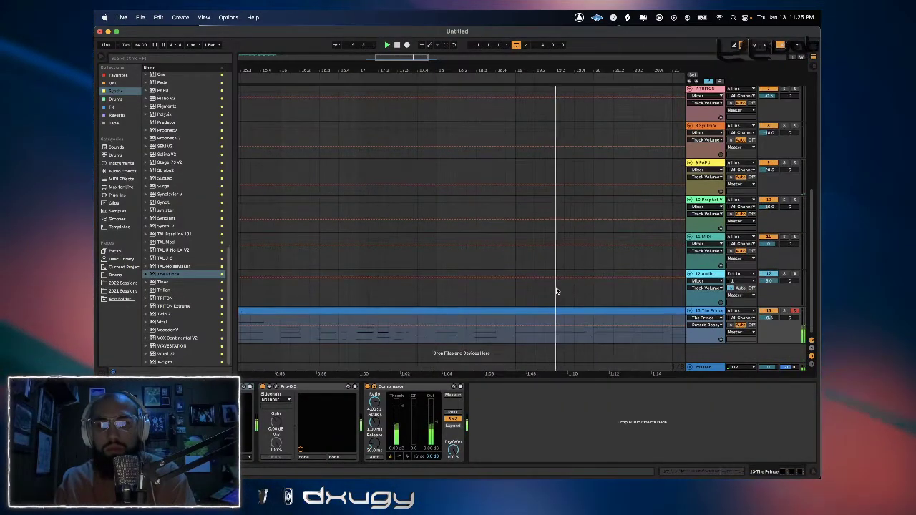
key(super+Tab)
key(super+Tab)
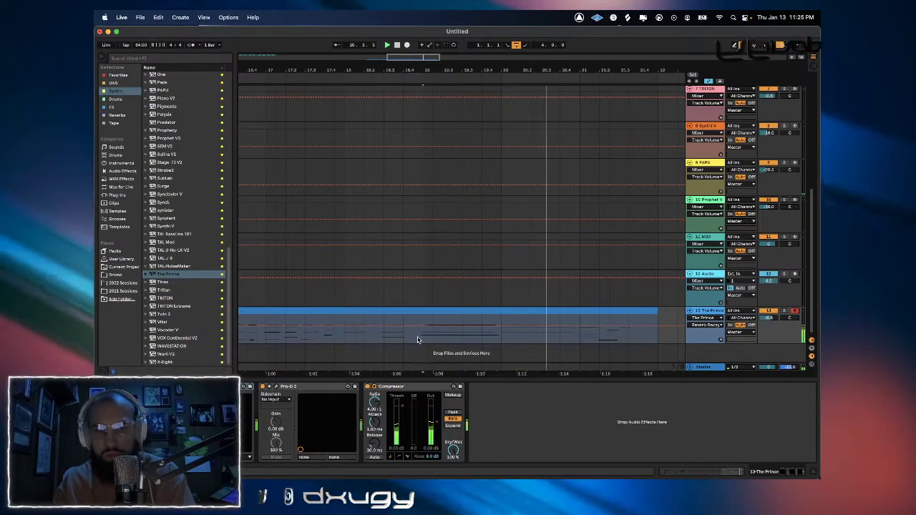
Move the three-bar passage at the end of the Prince clip, from bar 19 on, to the start of bar 1.
drag(478, 71, 478, 29)
key(space)
key(space)
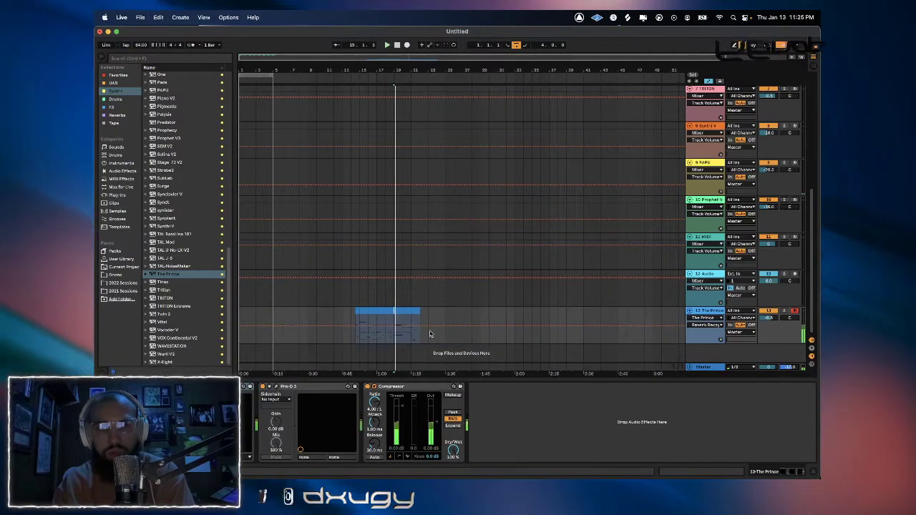
drag(401, 315, 254, 315)
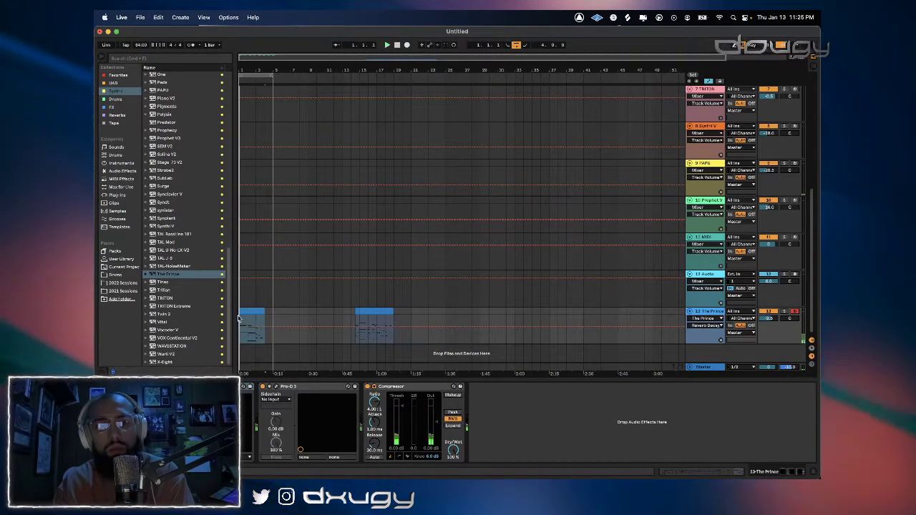
drag(246, 75, 286, 208)
Open the moved clip's notes and nudge the first chord's early notes slightly later onto the clip's start.
double_click(315, 313)
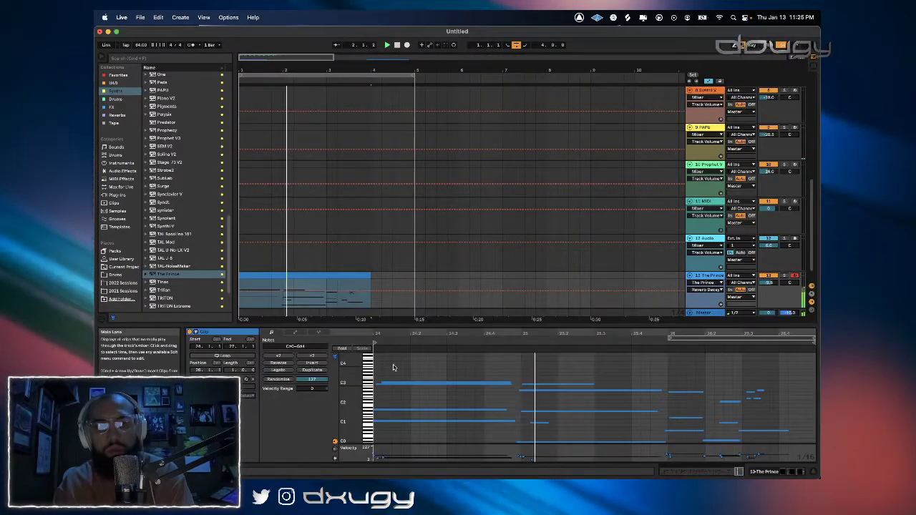
scroll(425, 419, left, 3)
key(space)
drag(434, 432, 449, 404)
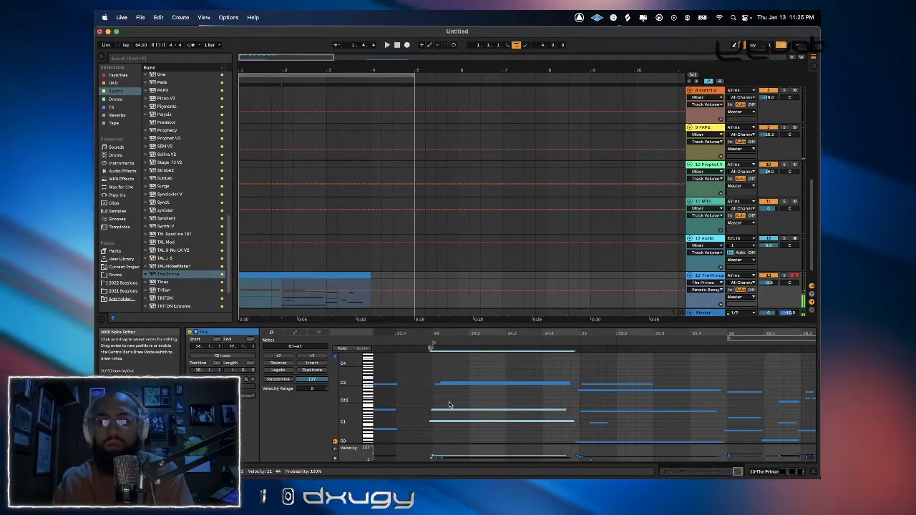
key(Right)
key(space)
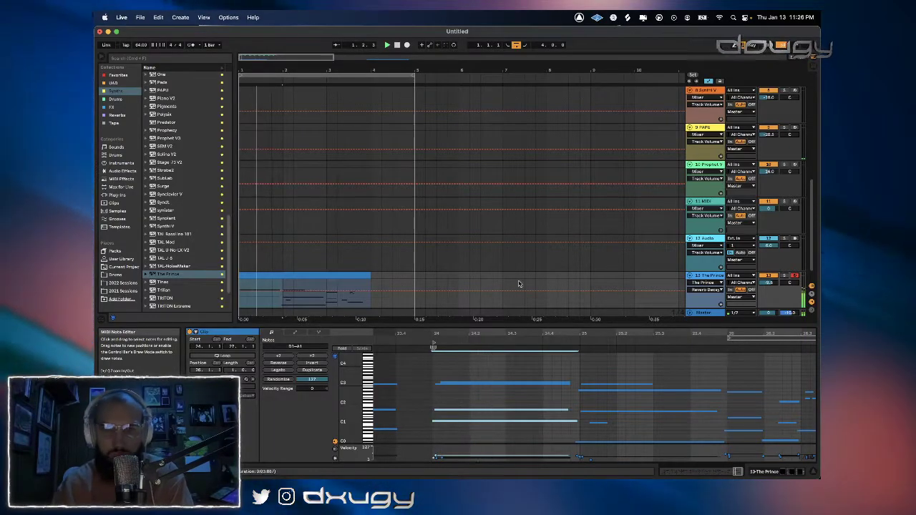
Split the Prince clip at bar 3 and delete the part after it, leaving the first two bars.
click(762, 284)
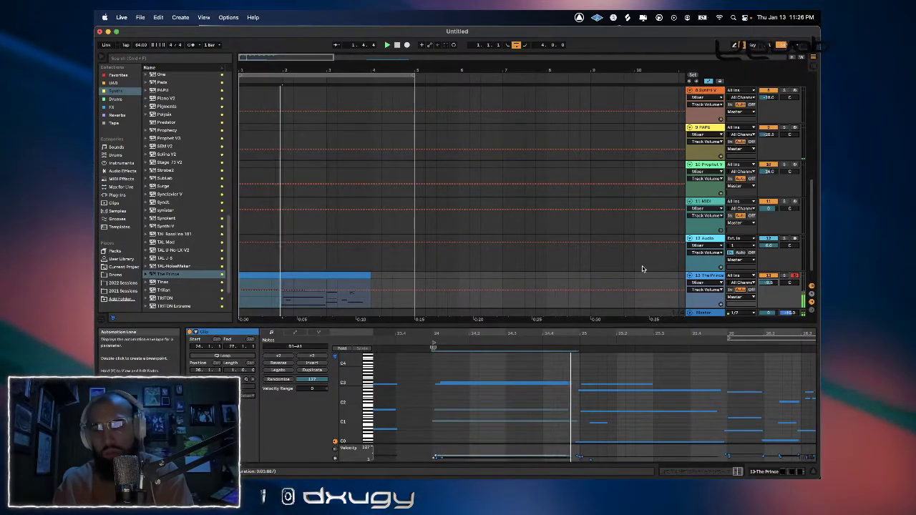
scroll(334, 279, down, 1)
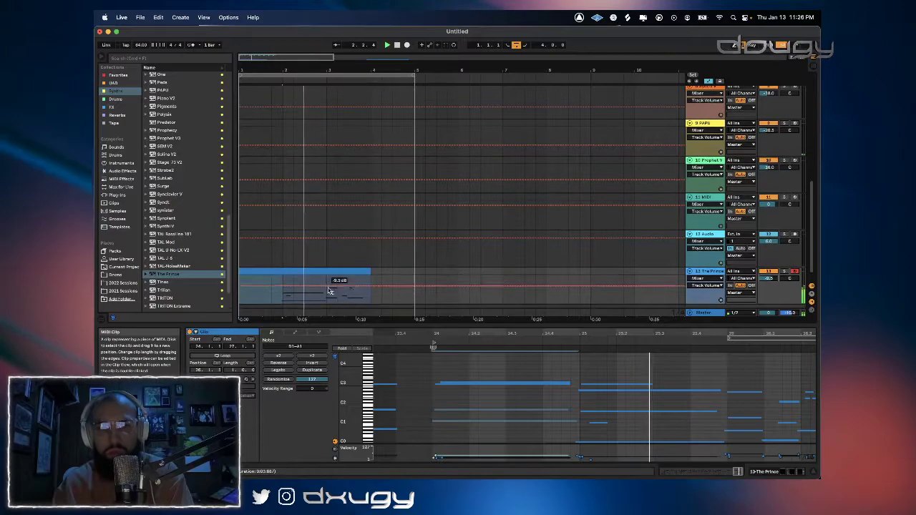
click(331, 288)
key(super+e)
click(331, 271)
key(BackSpace)
Try duplicating the two-bar Prince clip over bars 3 and 4, and undo the duplicate.
click(306, 271)
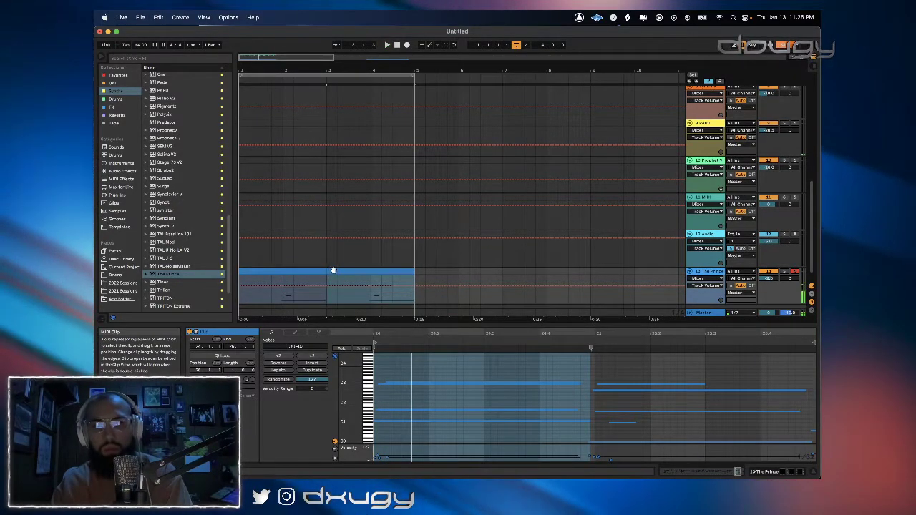
key(super+z)
key(space)
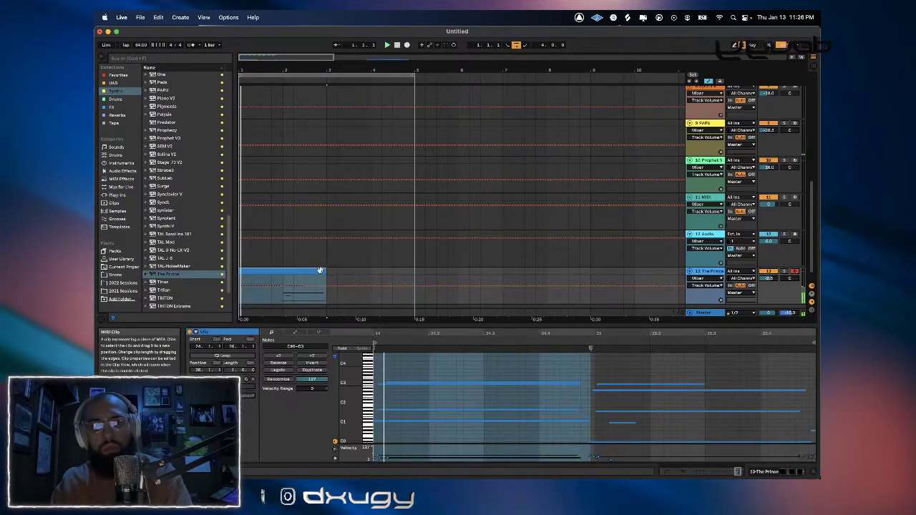
Copy the two-bar clip further along the Prince track and extend the copy's start back to about bar 5.2.
drag(310, 270, 663, 276)
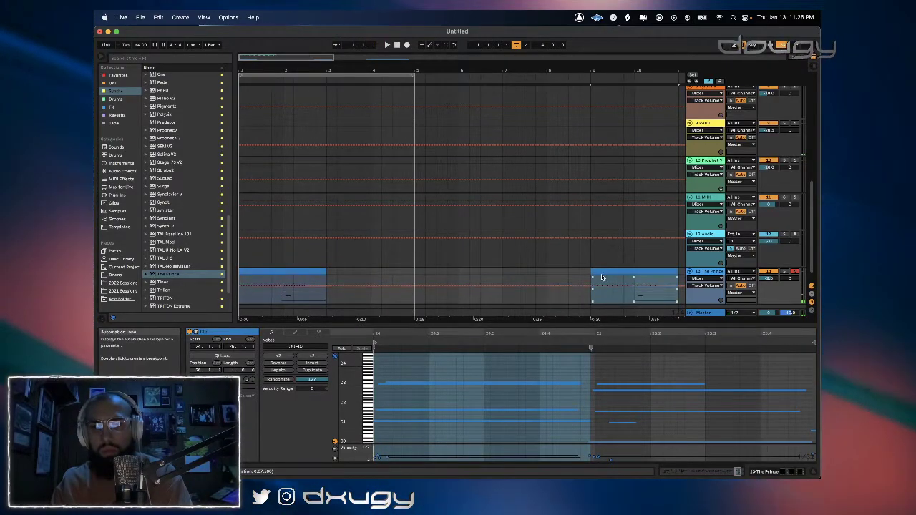
mouse_move(594, 272)
mouse_down()
mouse_move(415, 275)
mouse_move(609, 278)
mouse_up()
key(space)
scroll(421, 281, right, 3)
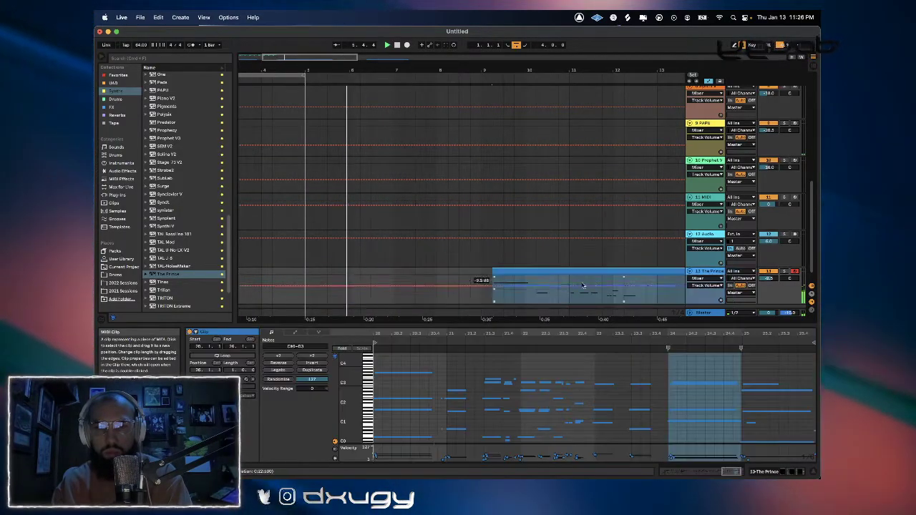
drag(497, 272, 323, 274)
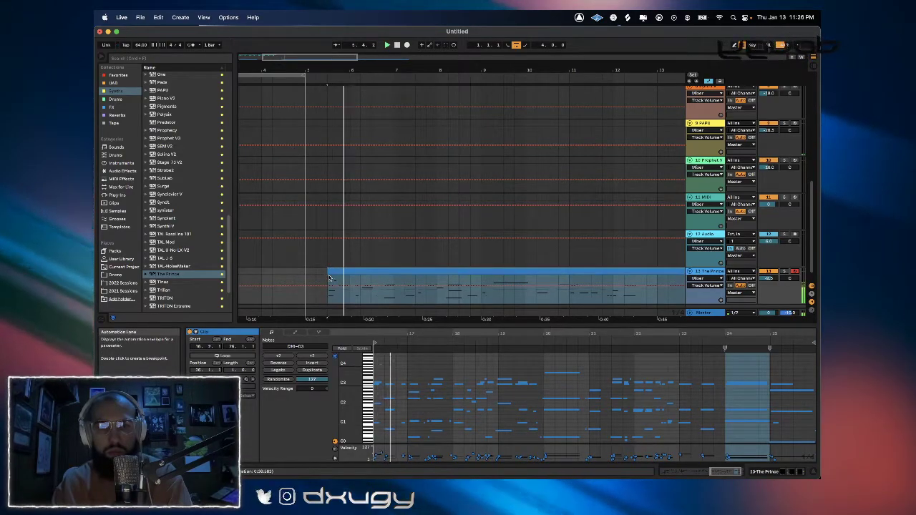
Play the start of the extended copy and trim its beginning to bar 5.3.
click(350, 281)
key(space)
drag(329, 272, 338, 272)
key(space)
key(space)
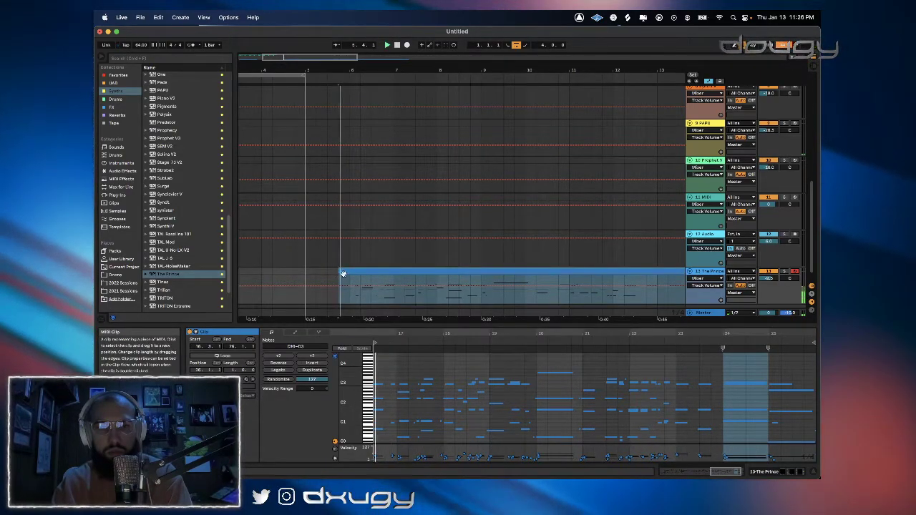
Split the first beat off the extended copy and move that one-beat piece to bar 3, right after the two-bar clip.
scroll(360, 278, left, 3)
click(410, 278)
key(super+e)
scroll(411, 275, left, 2)
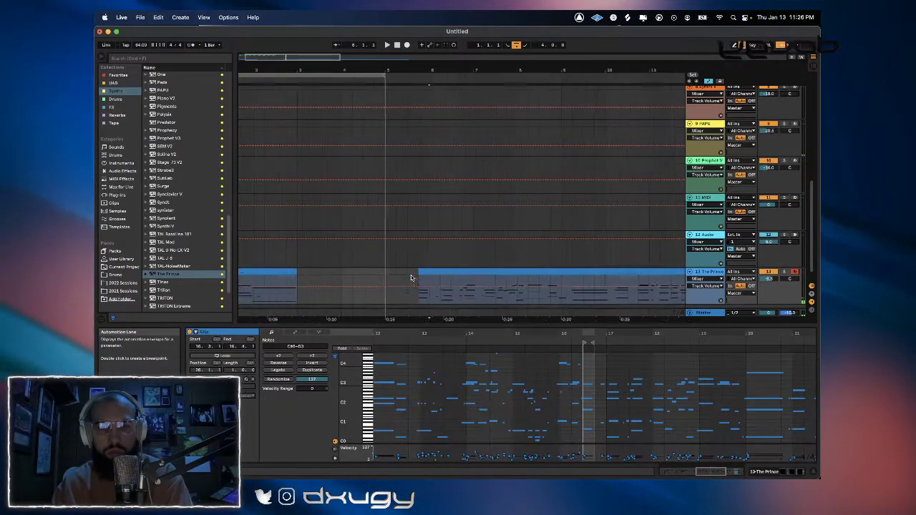
click(451, 272)
drag(341, 269, 331, 269)
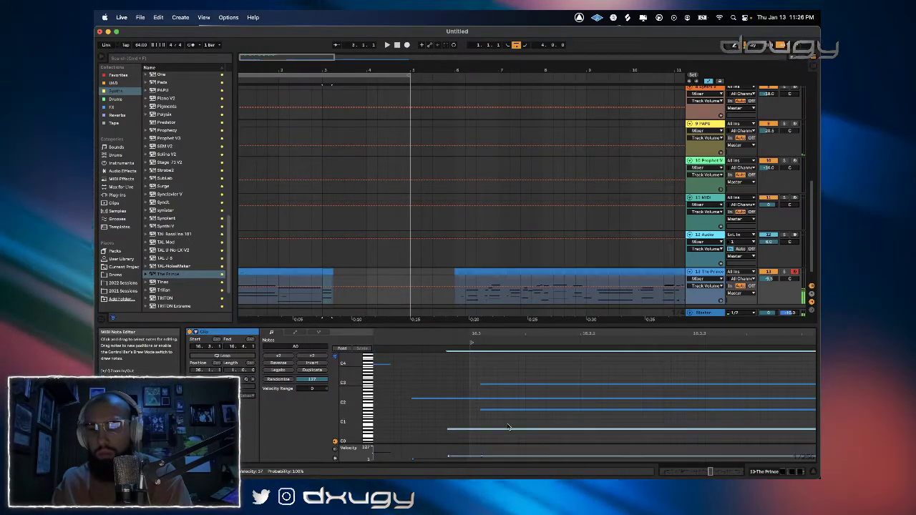
Shift the one-beat piece's chord notes later so the earliest starts at 16.3, and play the result.
click(484, 399)
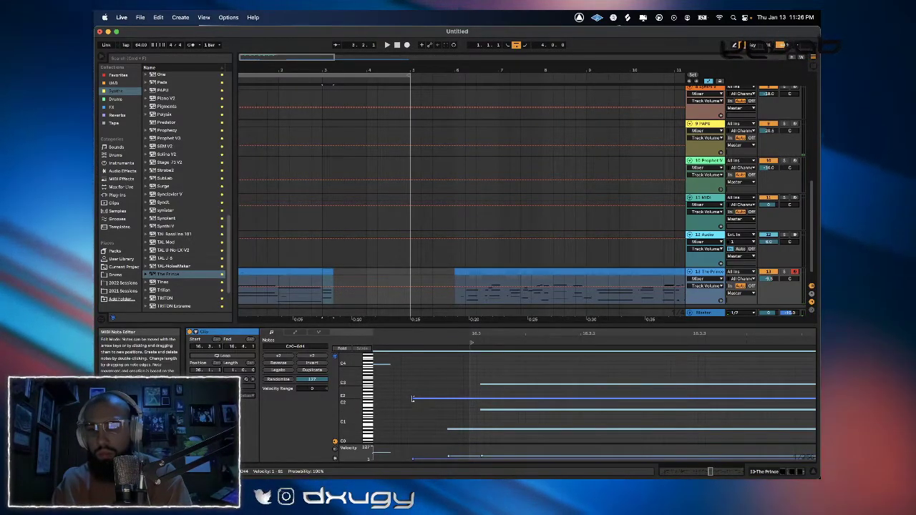
drag(412, 398, 465, 399)
click(443, 376)
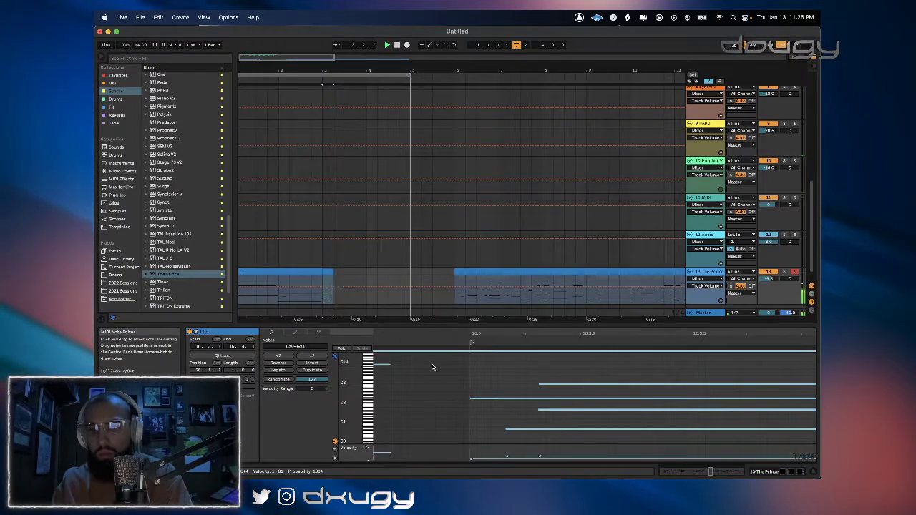
key(space)
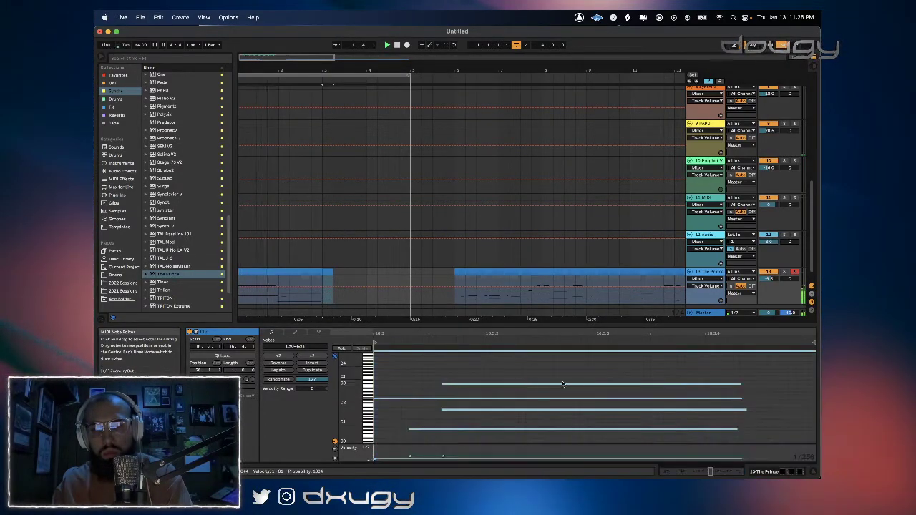
Lengthen all chord notes in the one-beat piece at bar 3 so they reach the end of the clip.
click(739, 384)
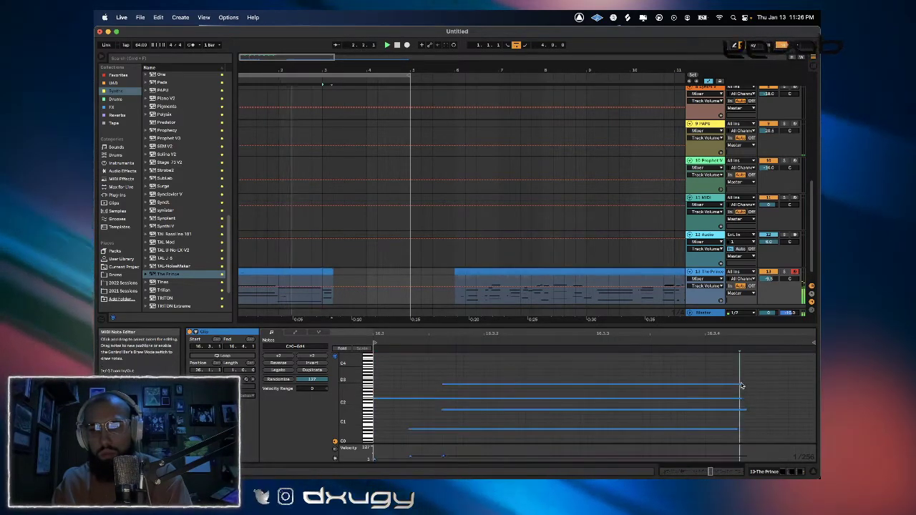
click(732, 379)
key(super+a)
drag(742, 384, 817, 383)
click(603, 343)
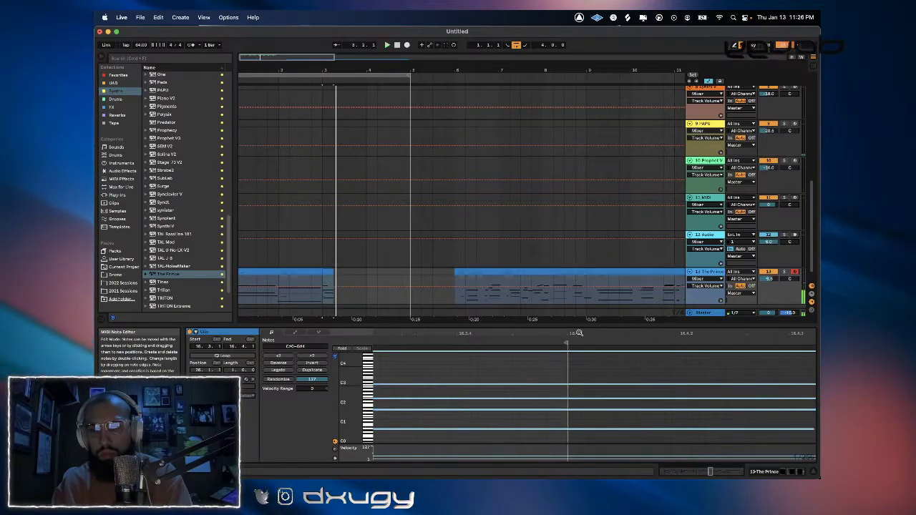
Extend the one-beat piece to about bar 4.4 and delete the extra notes revealed after its first chord.
drag(331, 271, 399, 278)
drag(523, 348, 745, 500)
key(space)
key(Delete)
drag(524, 377, 513, 404)
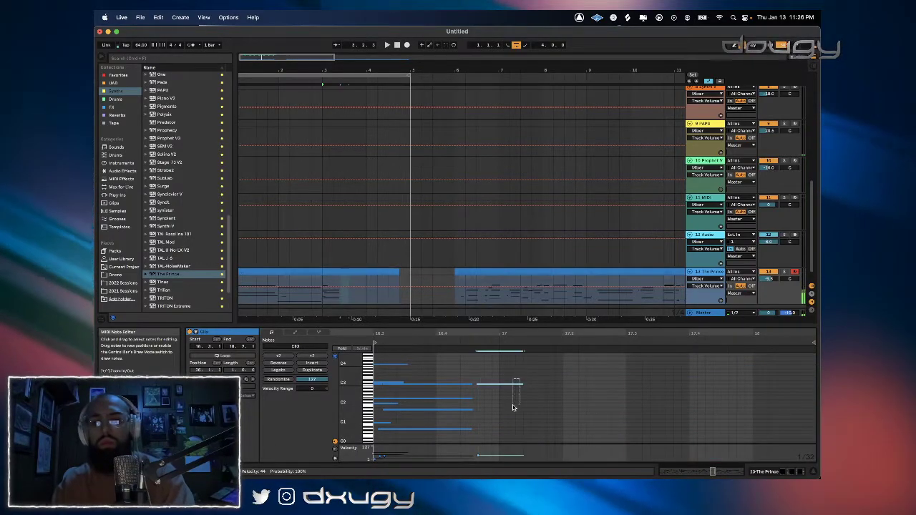
key(Delete)
Play the lead-in to bar 3, then lengthen the extended clip's chord notes to end at about 17.3.
click(304, 293)
key(space)
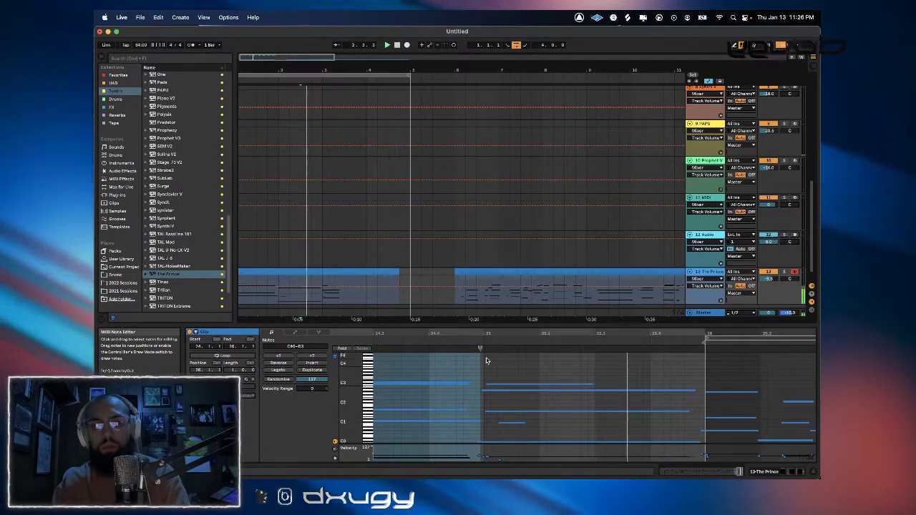
click(338, 274)
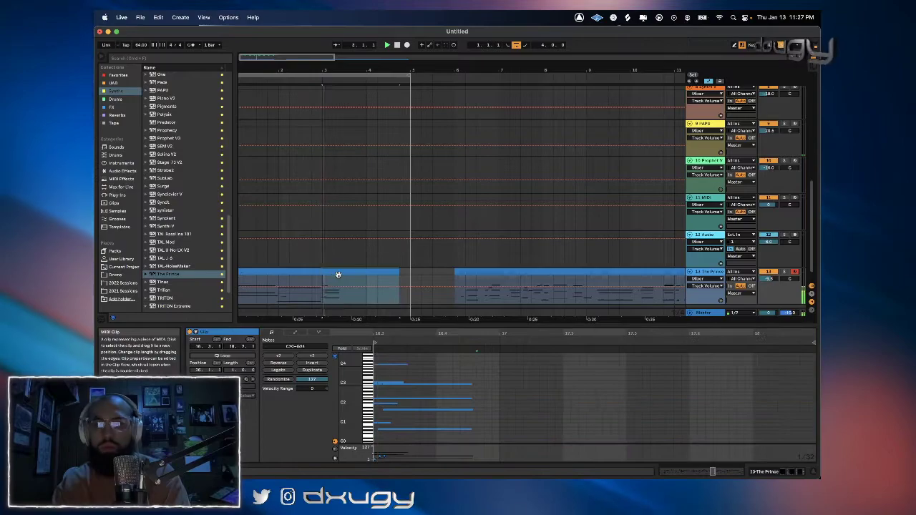
click(497, 375)
key(space)
key(super+a)
drag(469, 384, 581, 416)
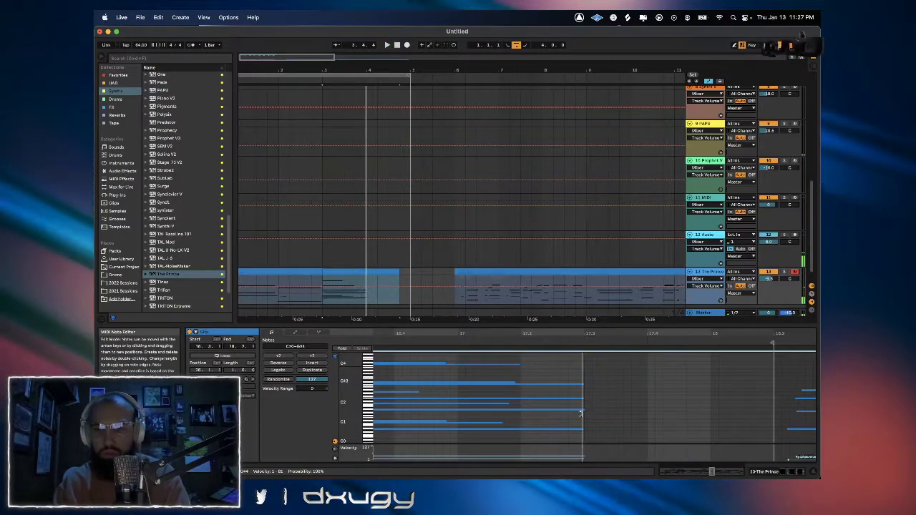
Adjust the Prince track's volume and capture the newly played chords as a MIDI clip from bar 3 to 5.
click(769, 278)
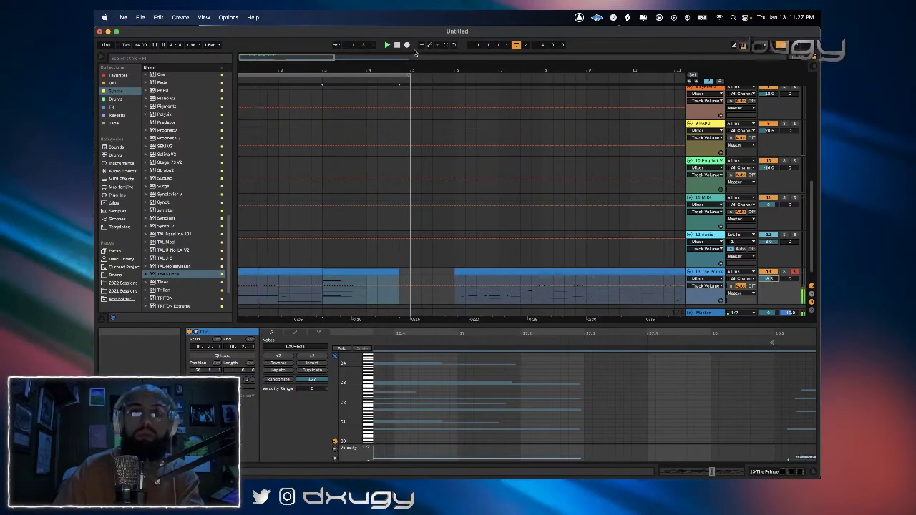
click(446, 44)
key(space)
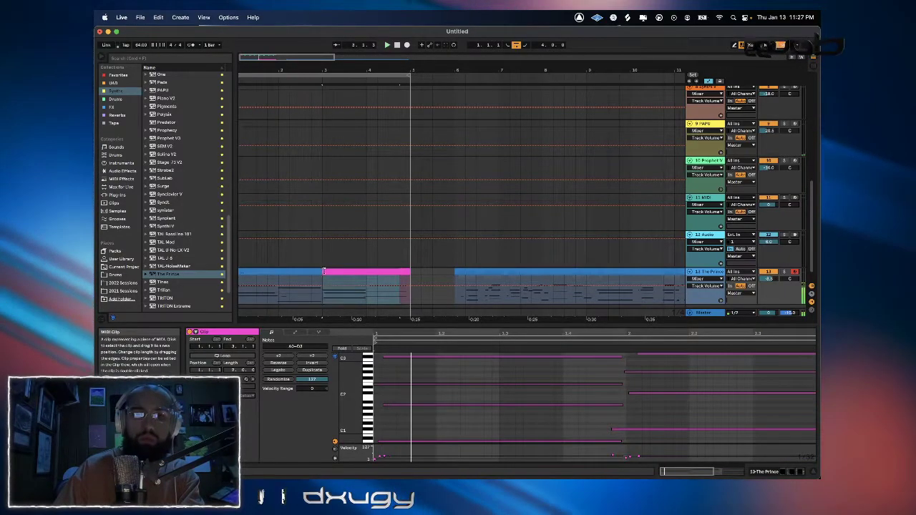
Undo and redo the MIDI capture to compare the captured clip with the earlier chord clip at bar 3.
key(super+z)
key(shift+super+z)
key(super+z)
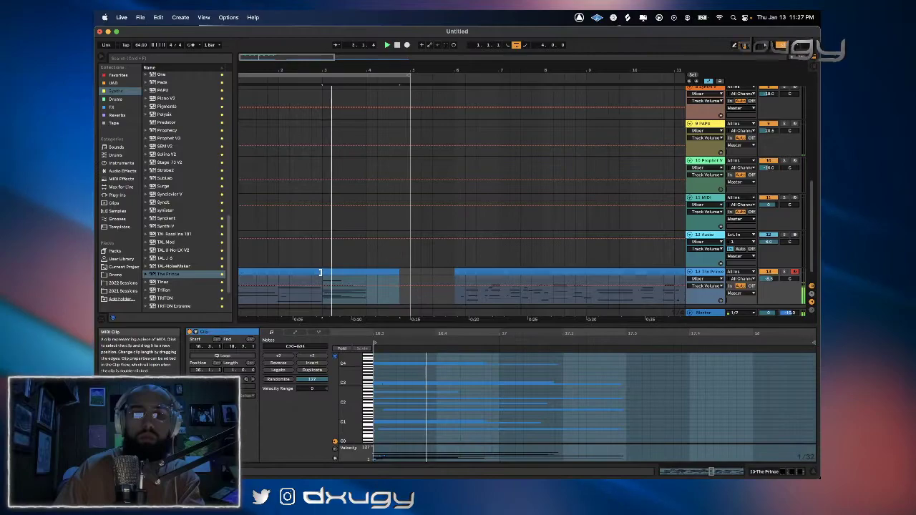
key(super+shift+z)
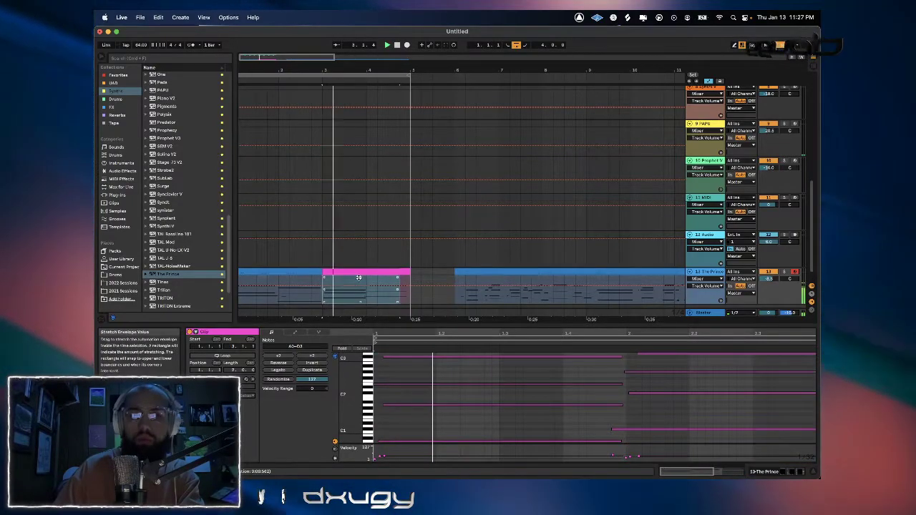
key(super+z)
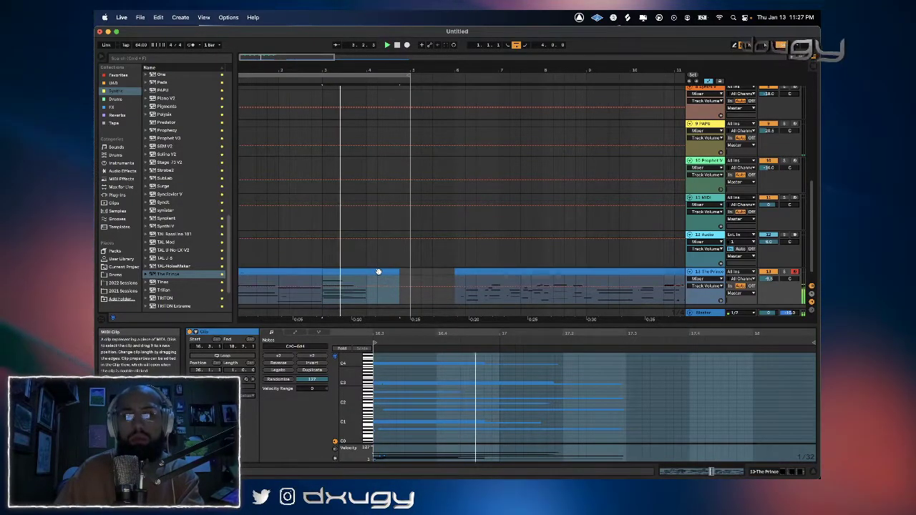
Keep the earlier chord clip in bar 3 and use only the second bar of the captured clip in bar 4.
key(super+shift+z)
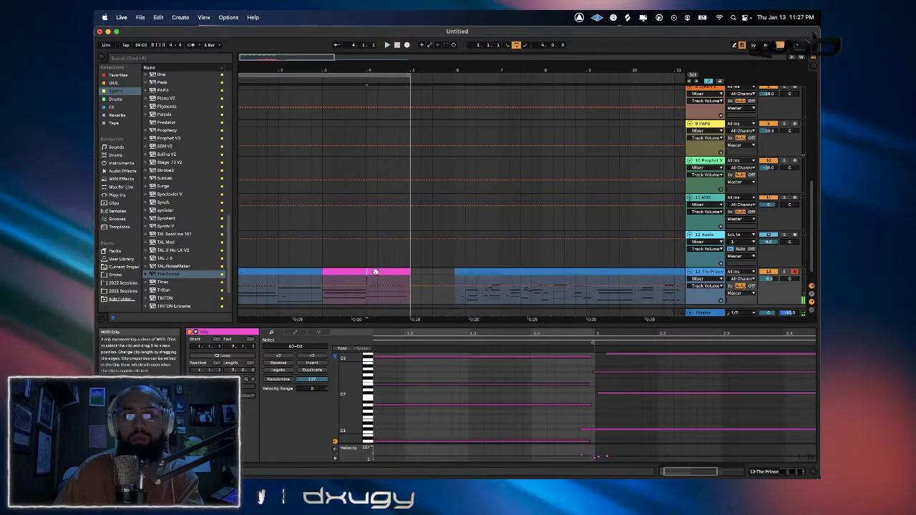
key(super+z)
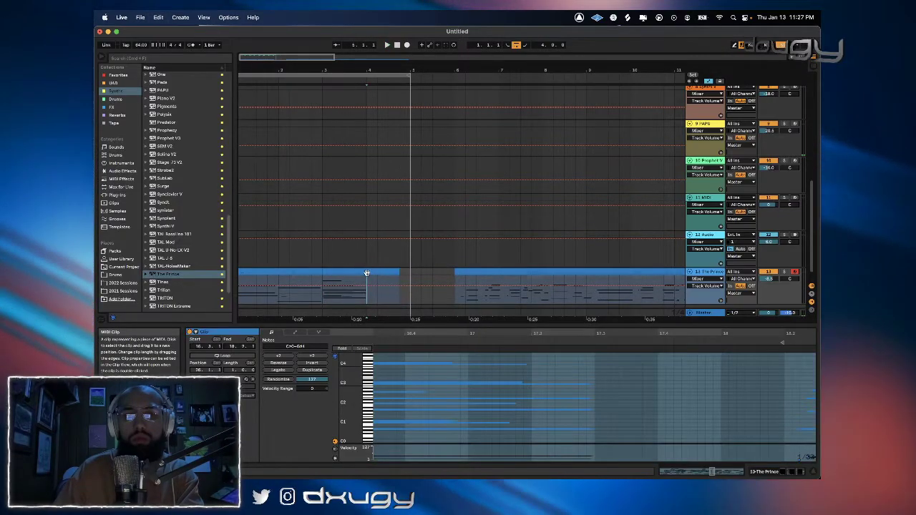
key(super+shift+z)
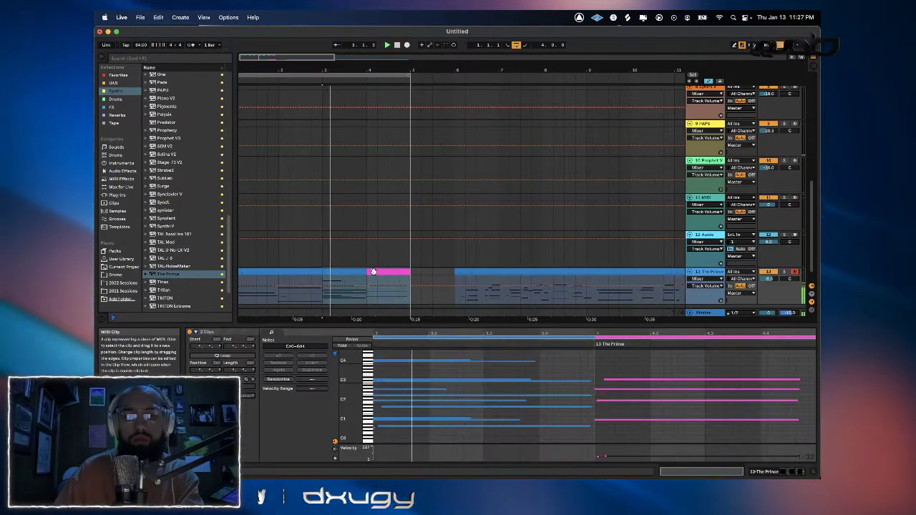
key(super+z)
key(super+shift+z)
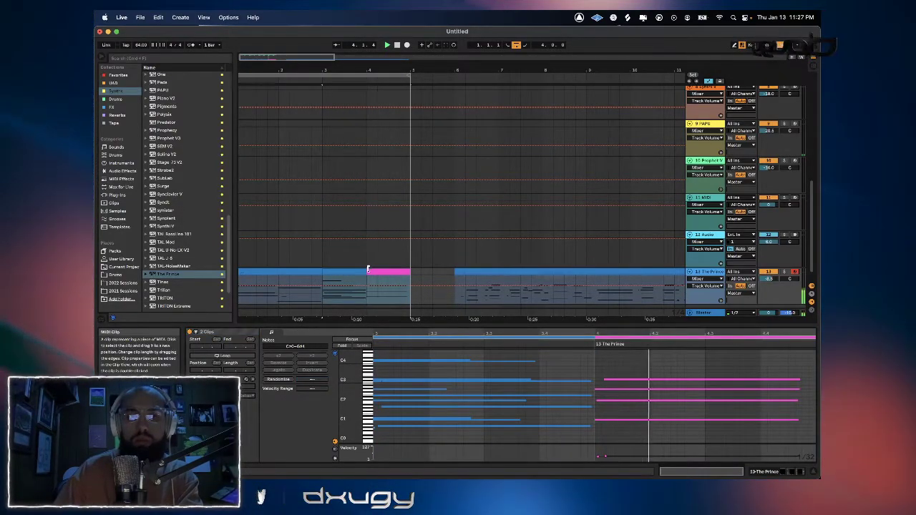
Extend the captured clip's start about half a beat ahead of bar 4 and play the transition into it.
mouse_move(368, 270)
mouse_down()
mouse_move(359, 271)
mouse_move(371, 272)
mouse_up()
click(354, 273)
key(space)
scroll(373, 273, down, 1)
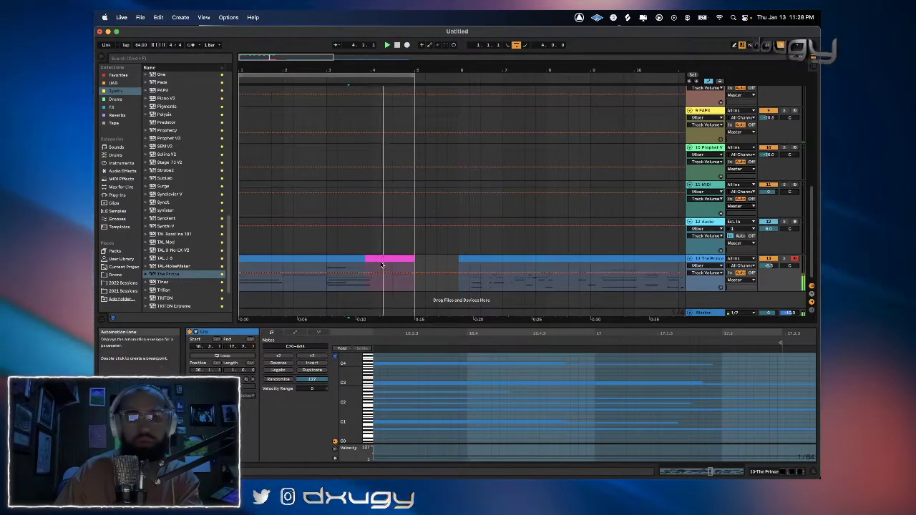
Shorten the captured clip's last chord to end at about 2.2.4 and separate the part from bar 4 into its own clip.
click(382, 259)
drag(780, 438, 776, 351)
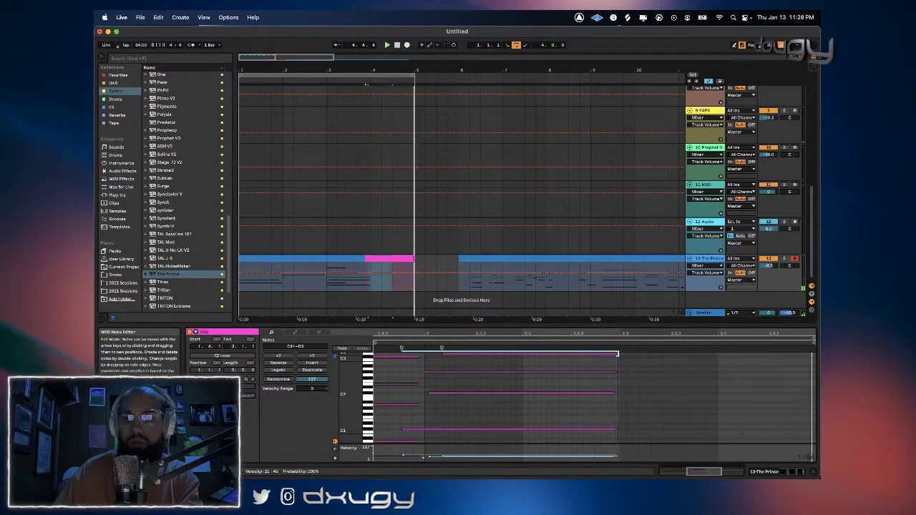
key(space)
drag(618, 354, 597, 356)
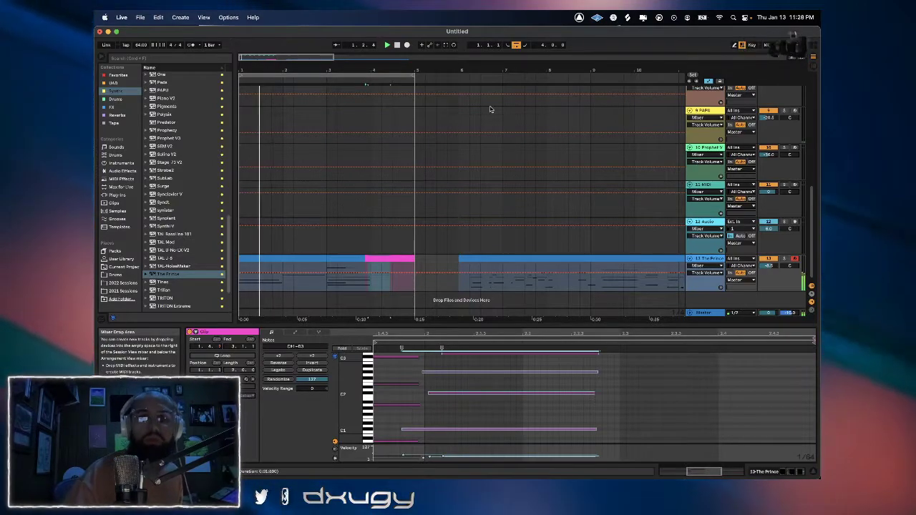
key(super+z)
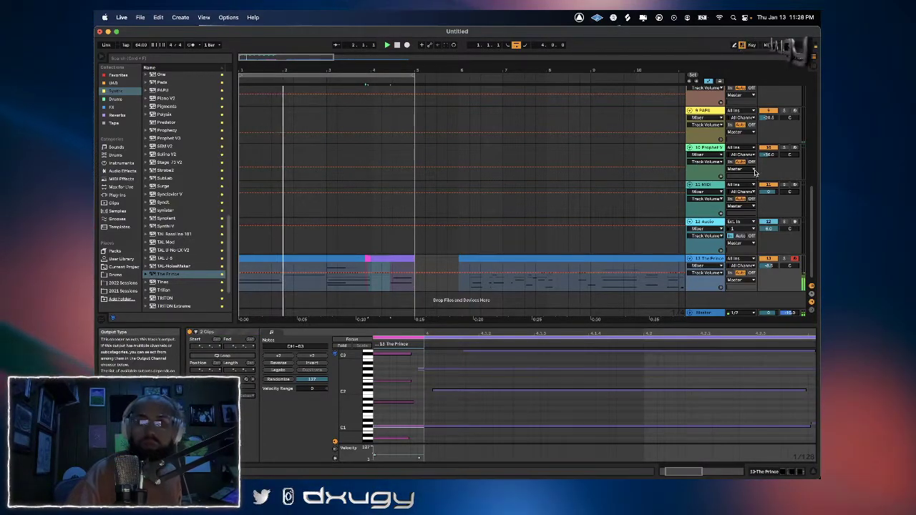
Insert a MIDI track below the Prince track and load Strobe2 on it.
right_click(713, 261)
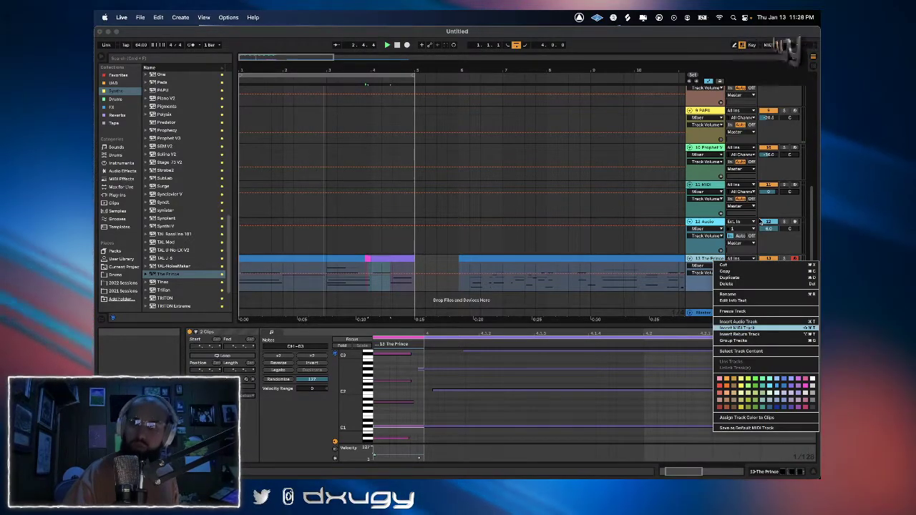
click(737, 328)
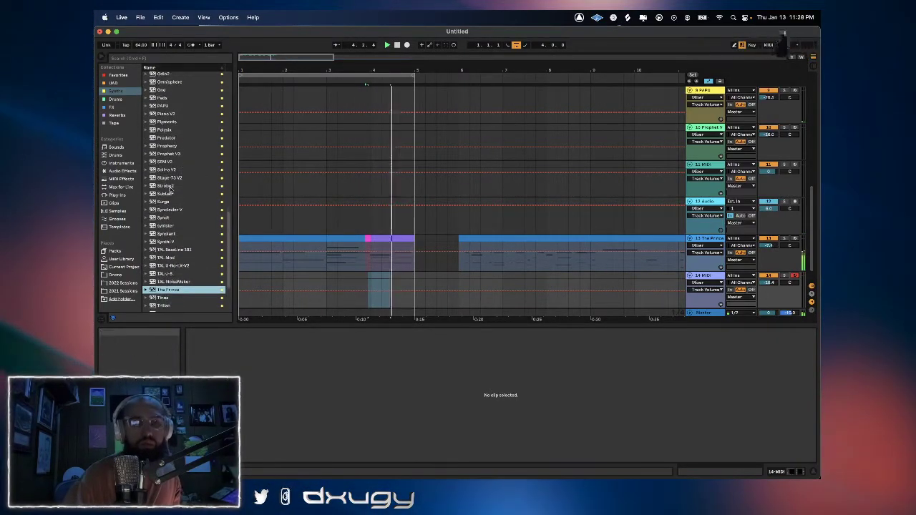
click(170, 186)
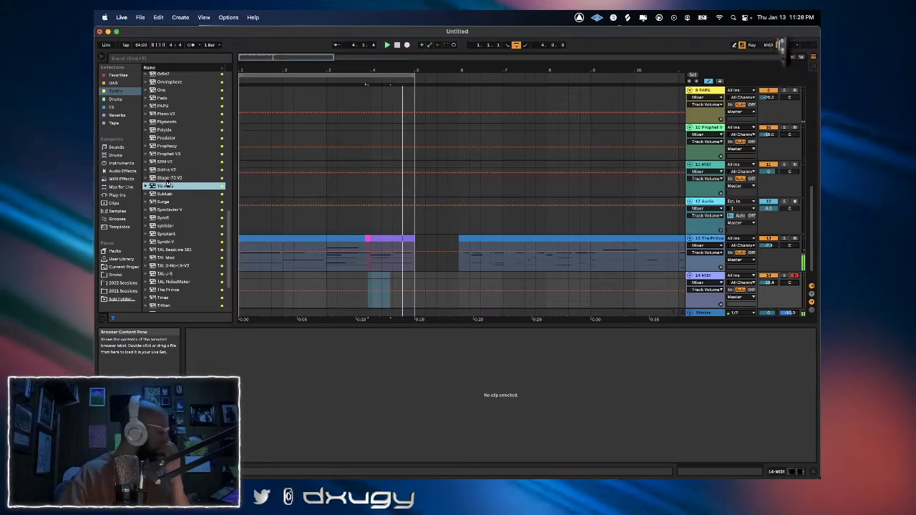
double_click(169, 184)
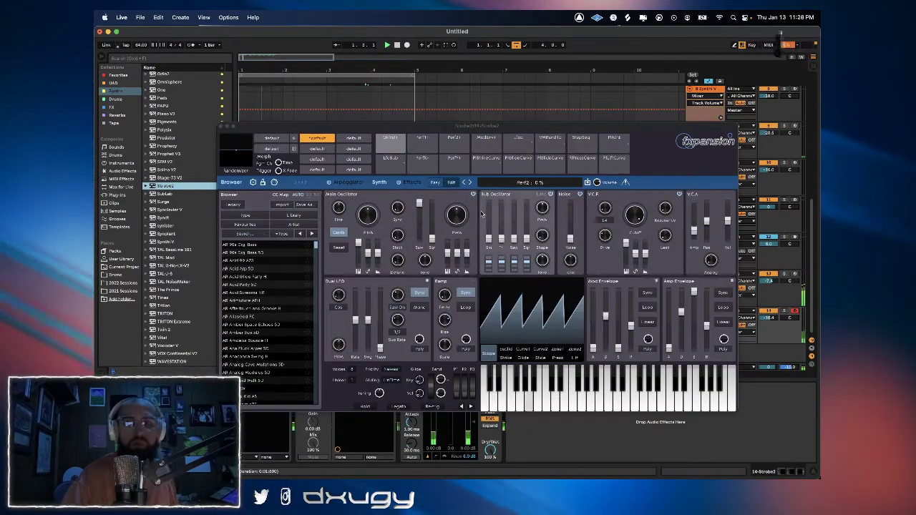
Audition Strobe2 presets, including an arpeggio sound, KB Spectrum IL and KB Sparks IL, over the loop.
click(266, 349)
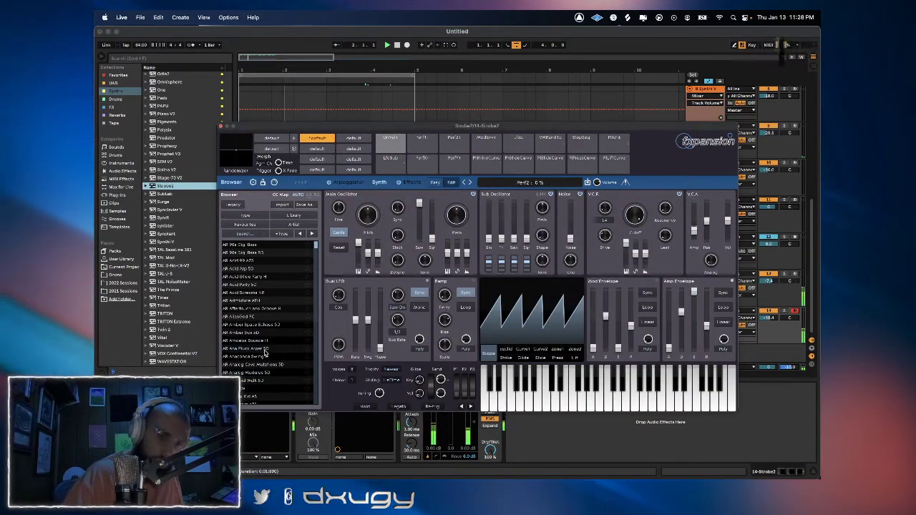
scroll(271, 286, down, 10)
click(272, 290)
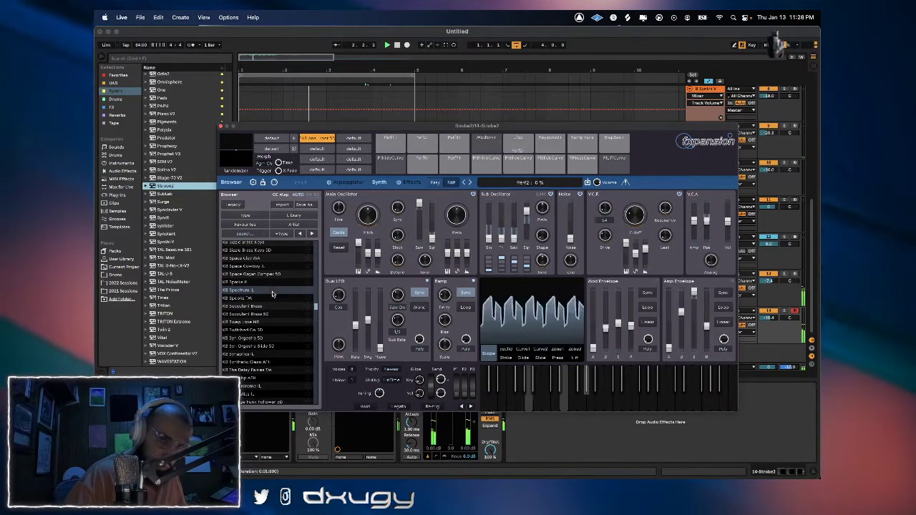
click(272, 282)
click(267, 266)
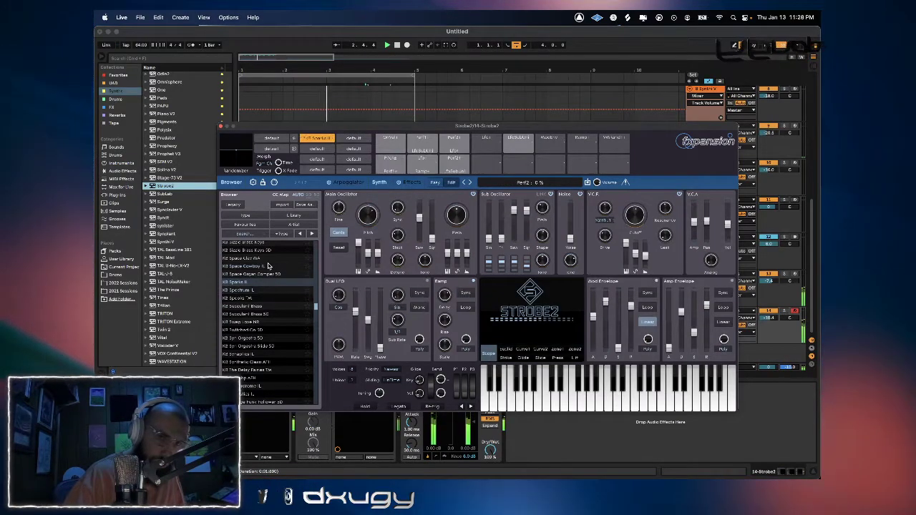
Raise the Strobe2 track's volume and step through the keyboard presets to KB Spooks TM.
drag(766, 318, 766, 304)
click(311, 233)
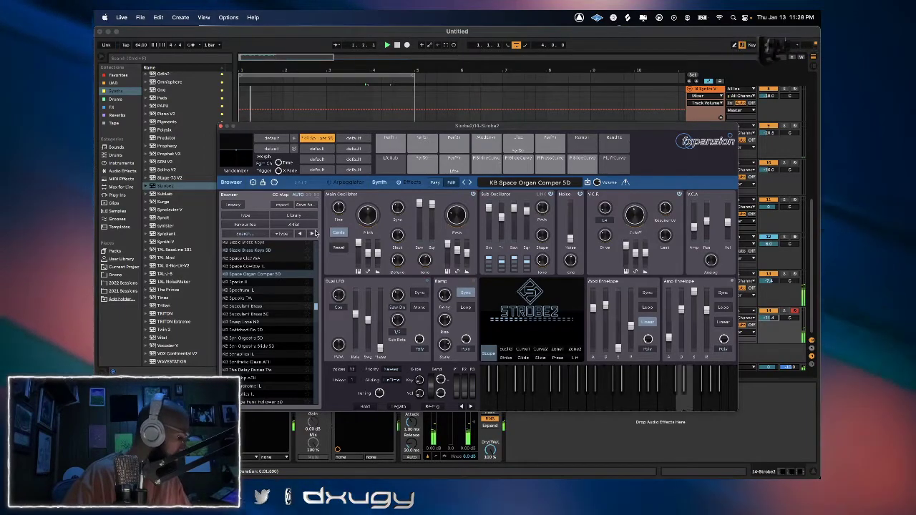
click(312, 233)
click(313, 233)
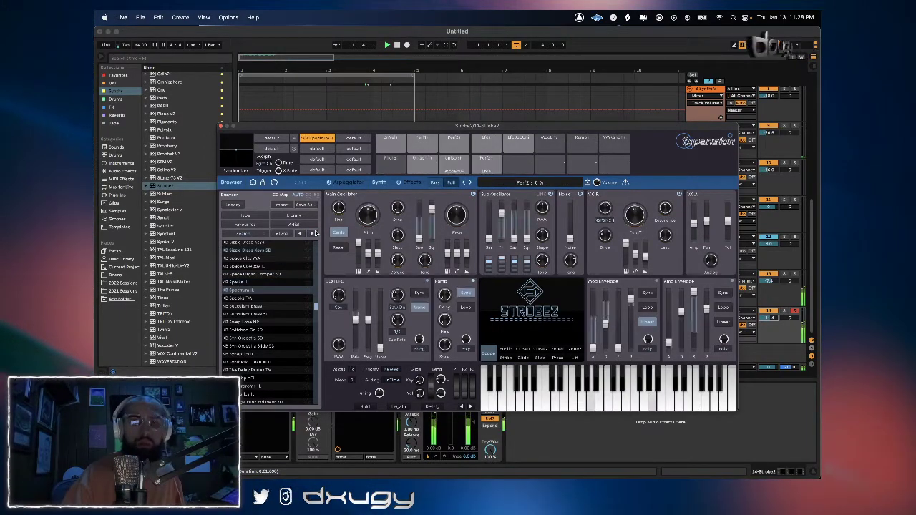
click(312, 233)
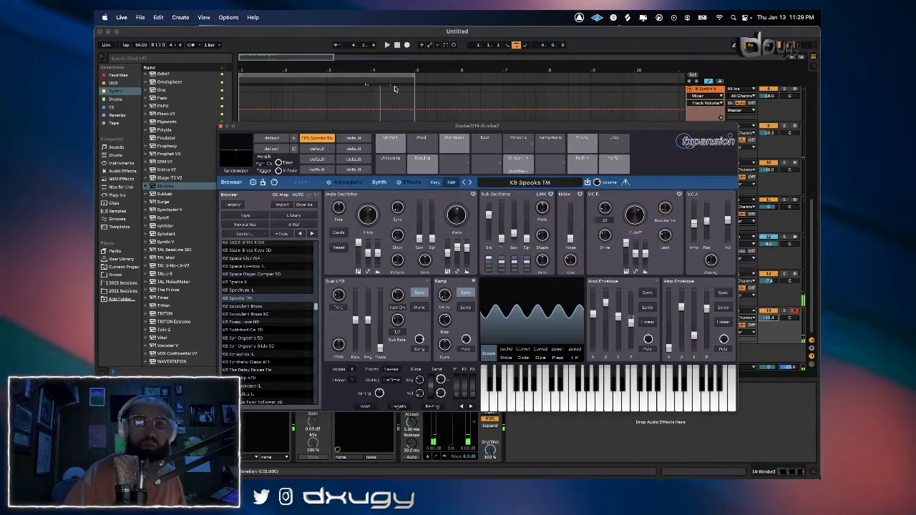
Restart the four-bar loop to try KB Spooks TM over the Prince chords.
click(384, 75)
key(space)
key(space)
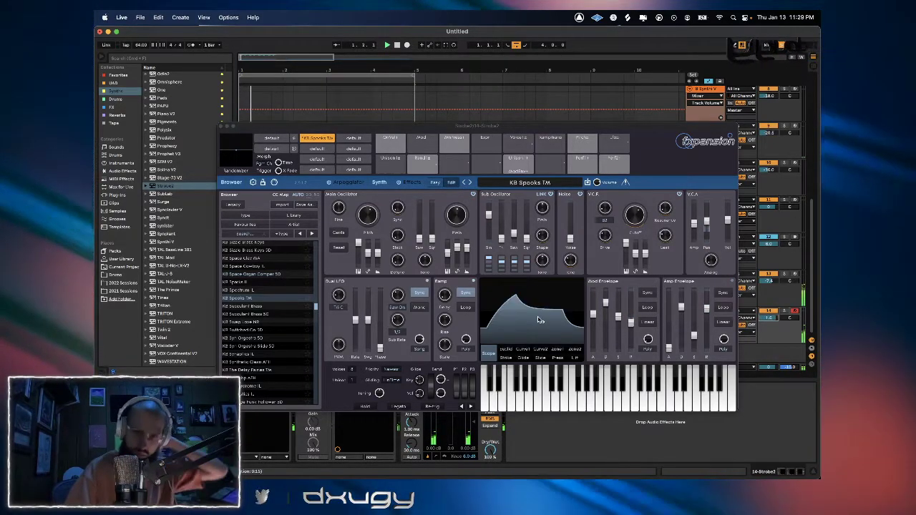
Step through the presets to KB Switched On 5D and lower the Strobe2 track's volume.
click(470, 183)
click(470, 183)
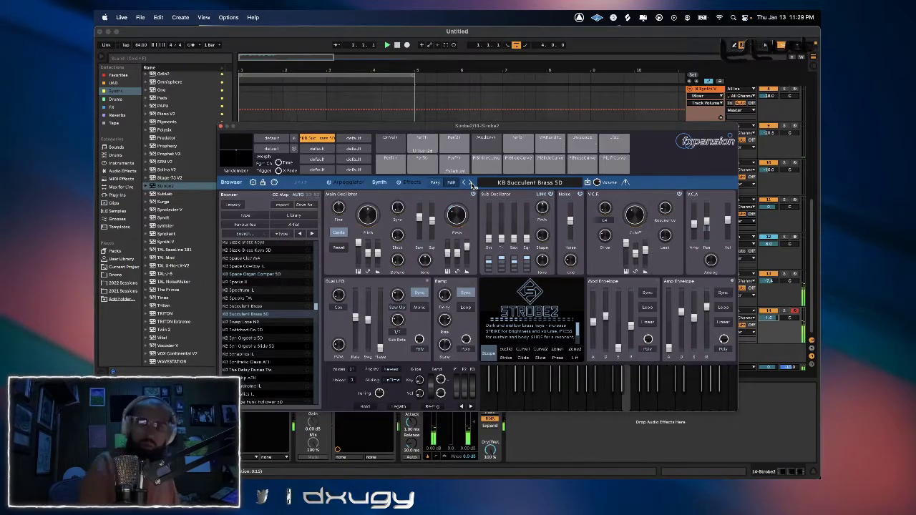
click(470, 182)
click(470, 182)
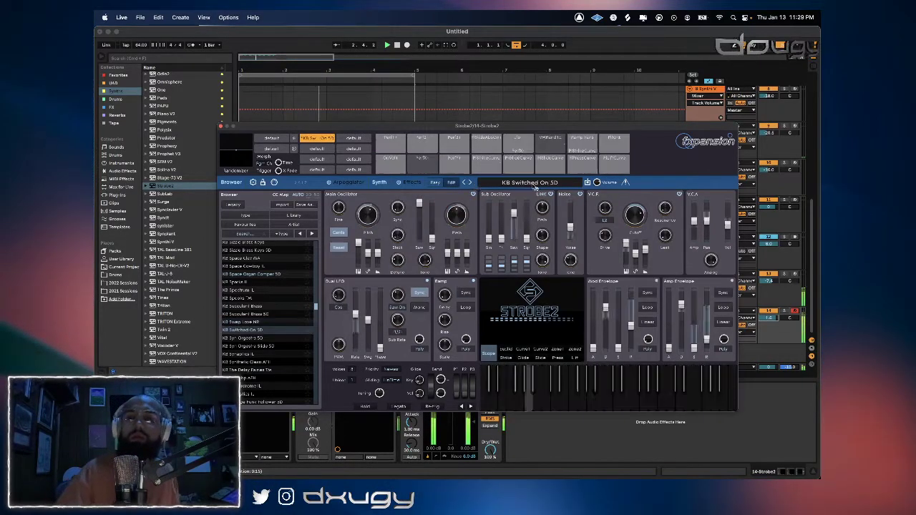
drag(769, 317, 769, 339)
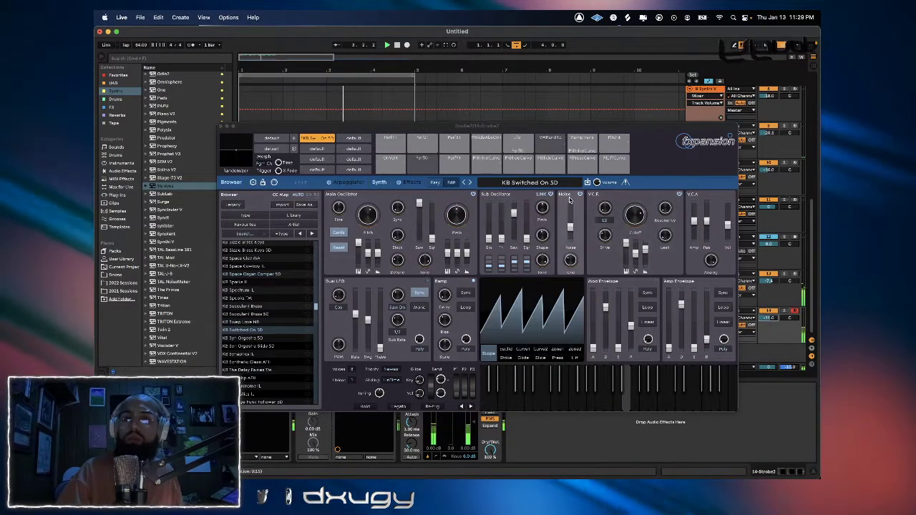
Step forward through the Strobe2 keyboard presets and choose KB Thumbp AFH.
click(472, 184)
click(471, 184)
click(472, 184)
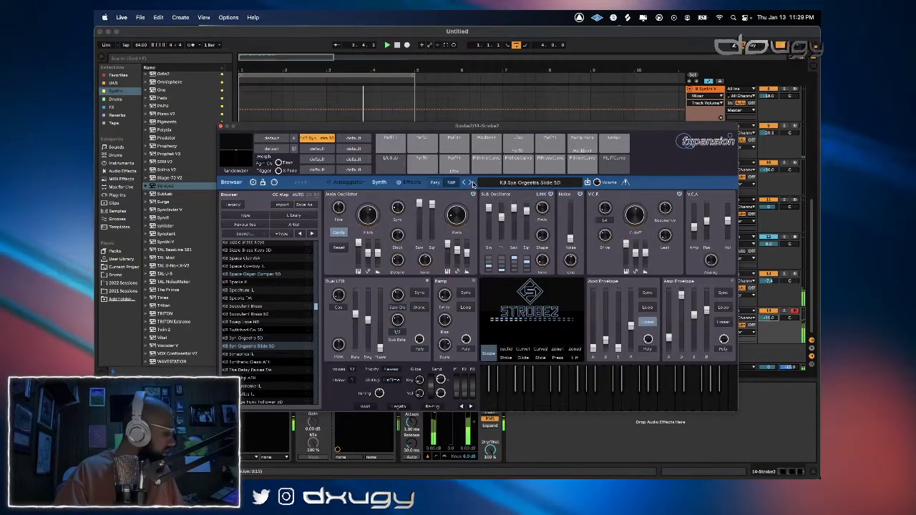
click(471, 184)
click(471, 184)
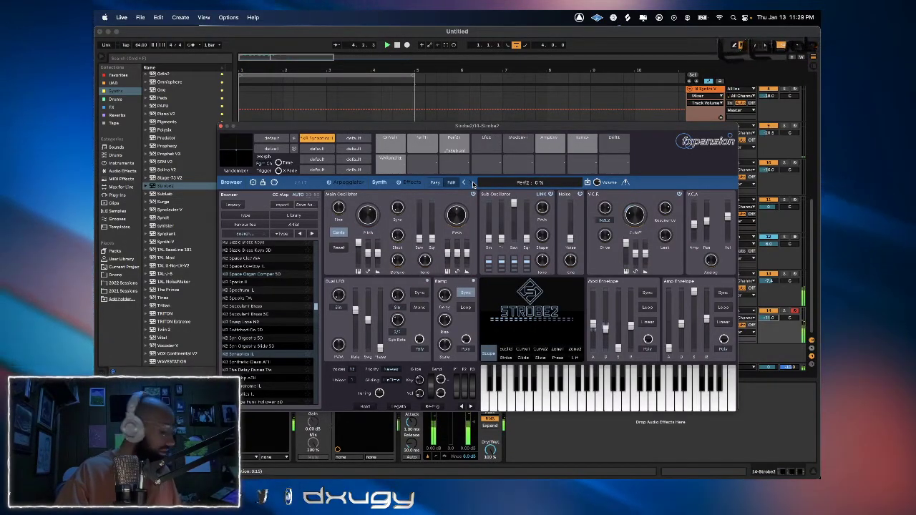
click(471, 184)
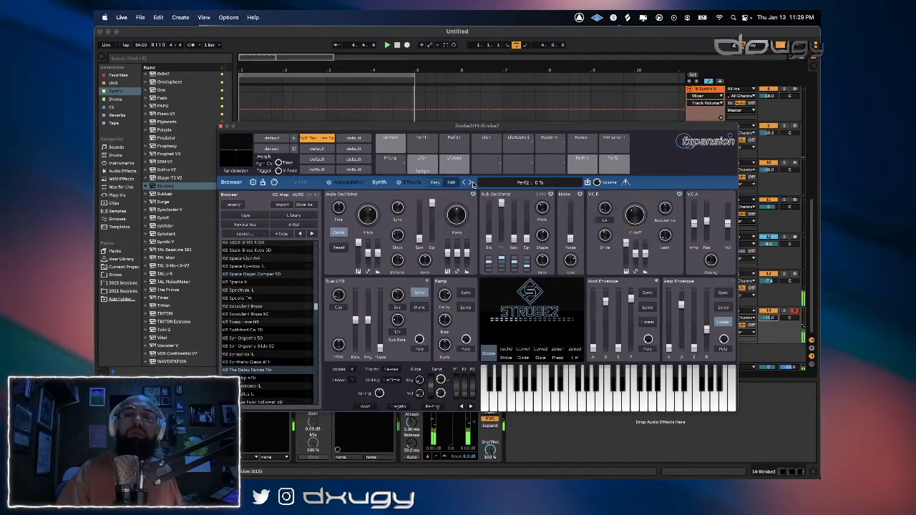
click(471, 184)
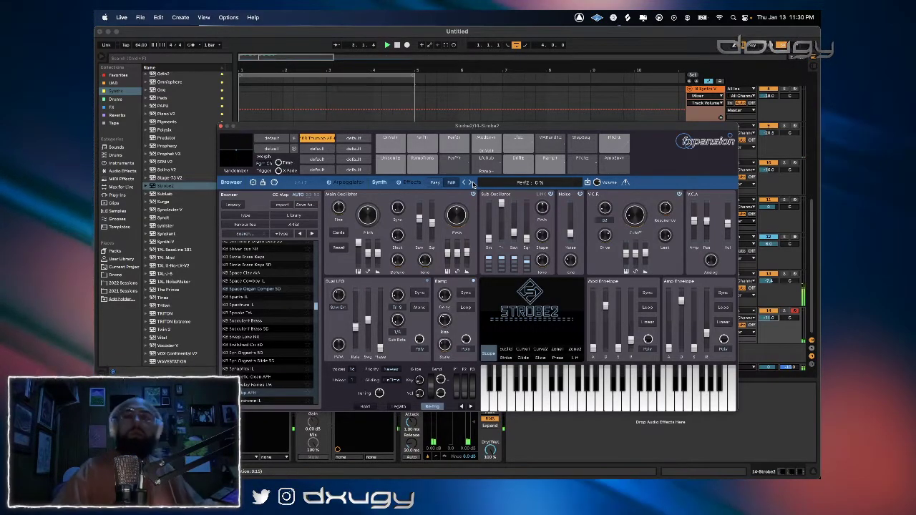
Capture the Strobe2 notes just played as a MIDI clip, close the synth and raise the Strobe2 track's volume.
click(397, 45)
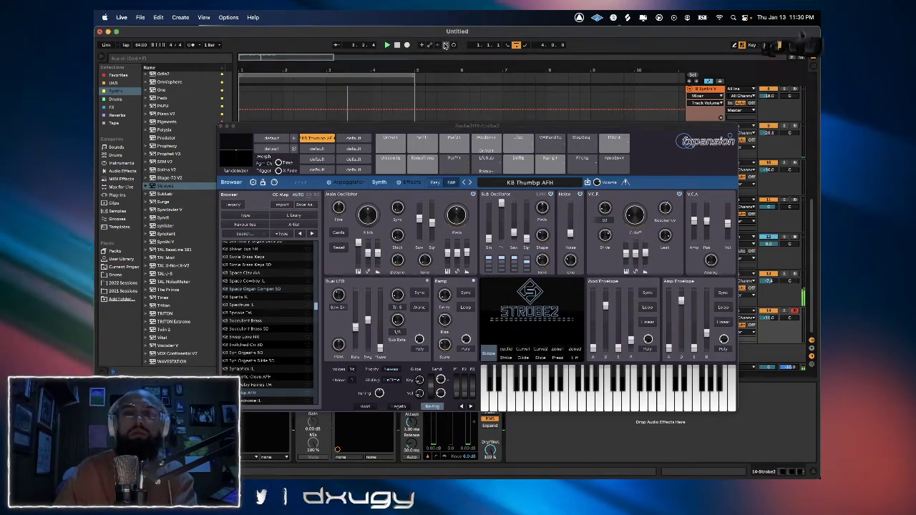
click(221, 126)
drag(769, 318, 770, 307)
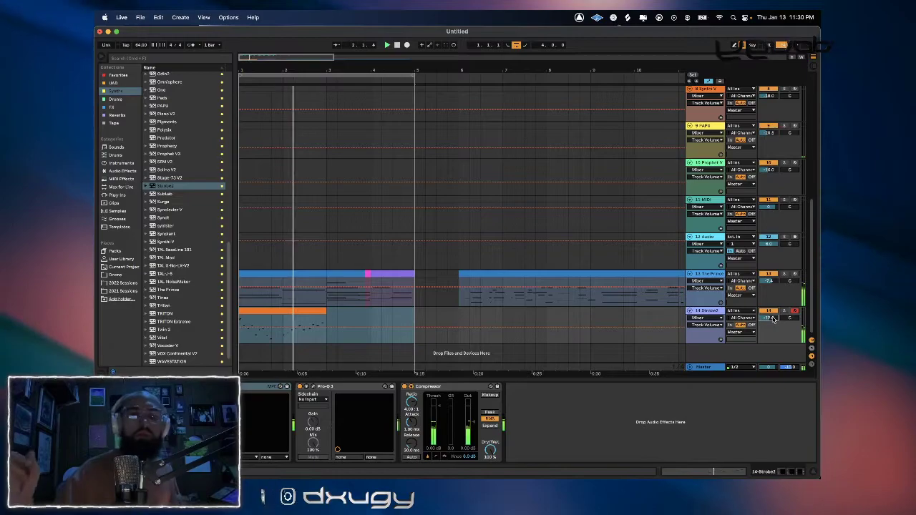
drag(772, 319, 772, 309)
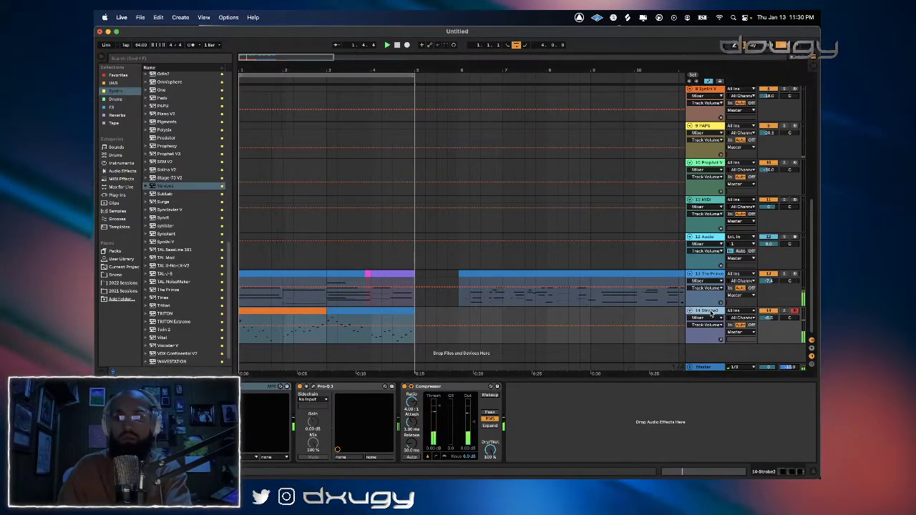
Load Pro-Q 3's Low Cut preset on the Strobe2 track, raise its cutoff and dip about 1.5 dB around 2.2 kHz.
click(313, 386)
click(560, 136)
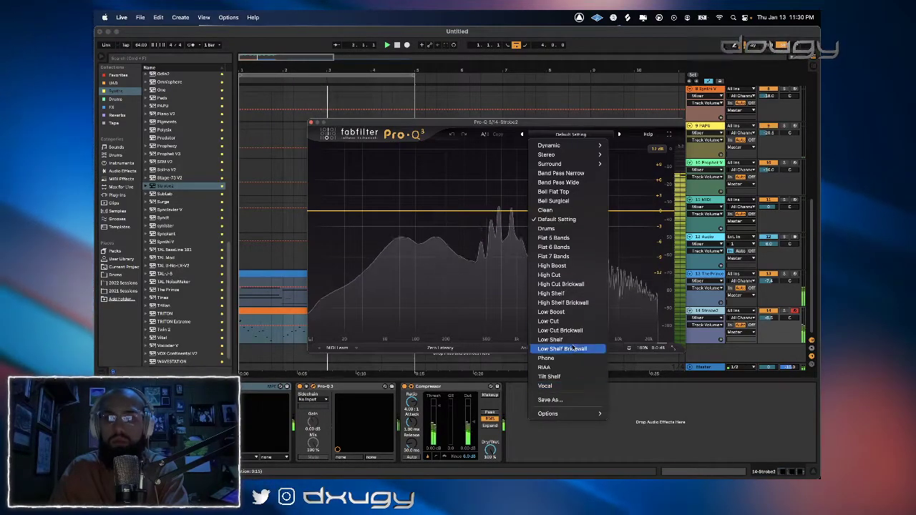
click(548, 321)
drag(389, 212, 466, 212)
drag(523, 211, 523, 218)
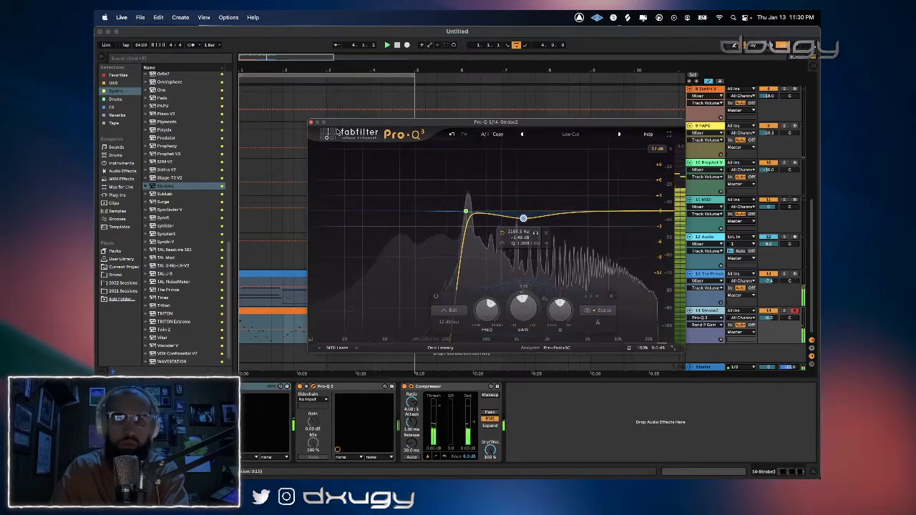
click(312, 123)
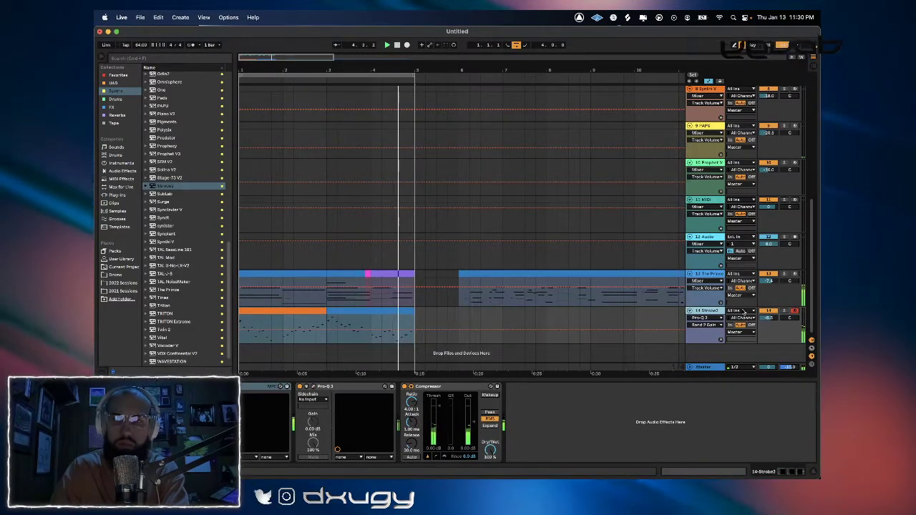
Insert a MIDI track below the Strobe2 track and load the Solina V2 synth onto it.
right_click(713, 297)
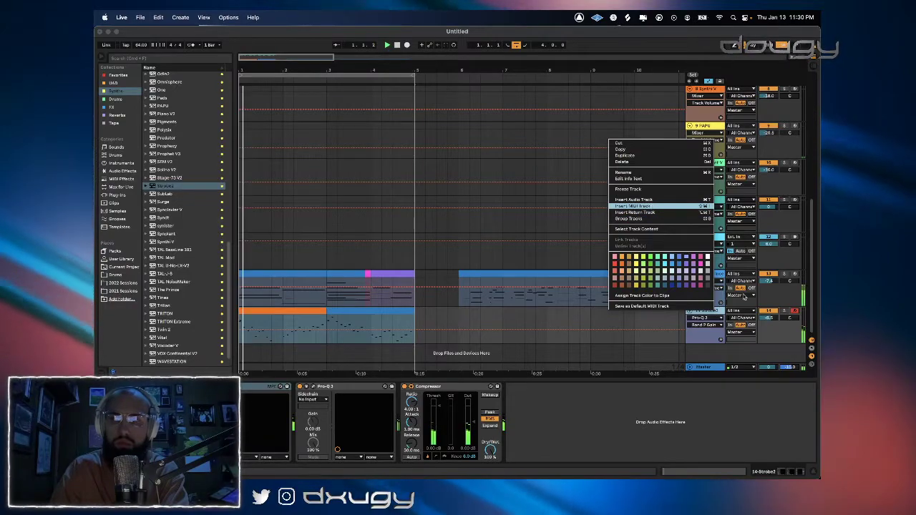
click(652, 207)
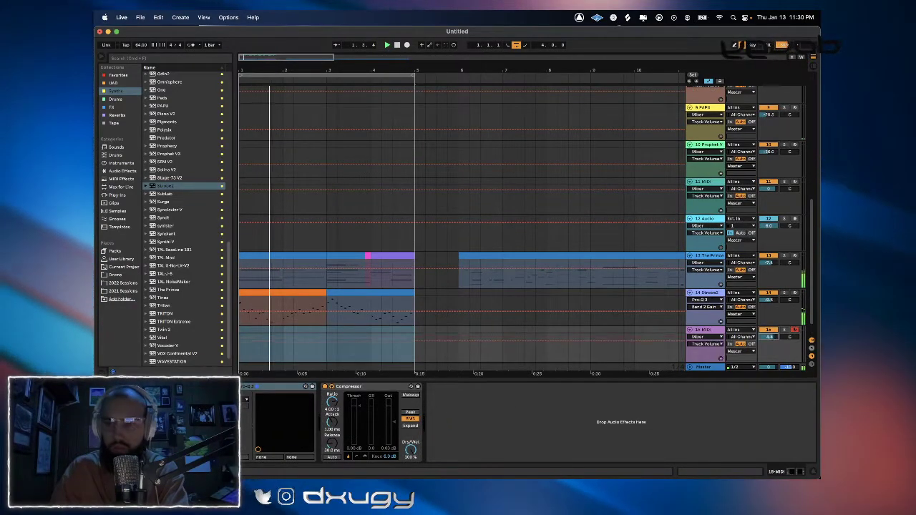
click(176, 185)
scroll(174, 183, up, 1)
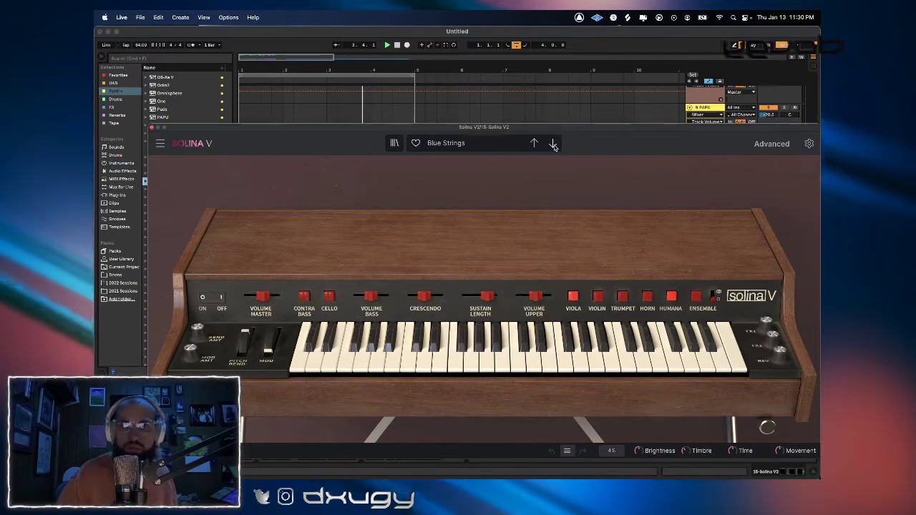
Audition Solina V presets over the loop, including Ambi Horns, Solina Creeps and Warped Phaser.
click(553, 146)
click(553, 146)
drag(553, 130, 541, 100)
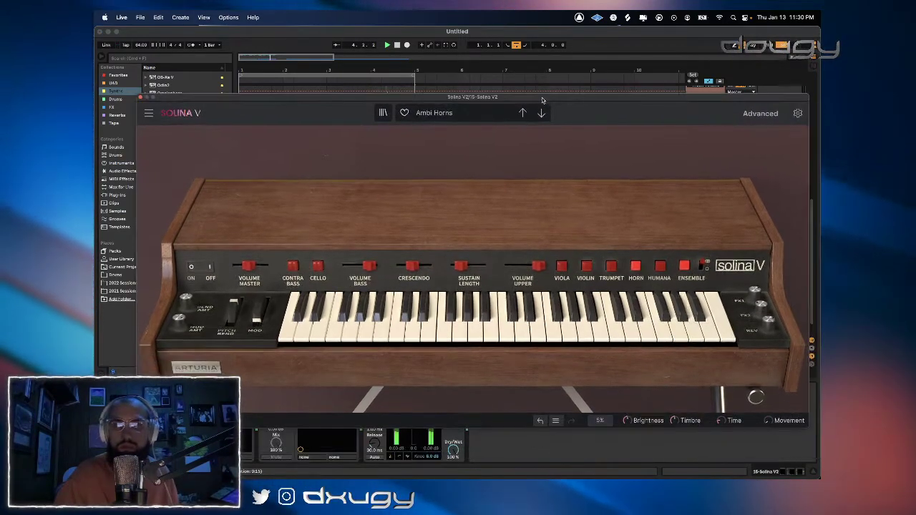
click(471, 113)
click(543, 175)
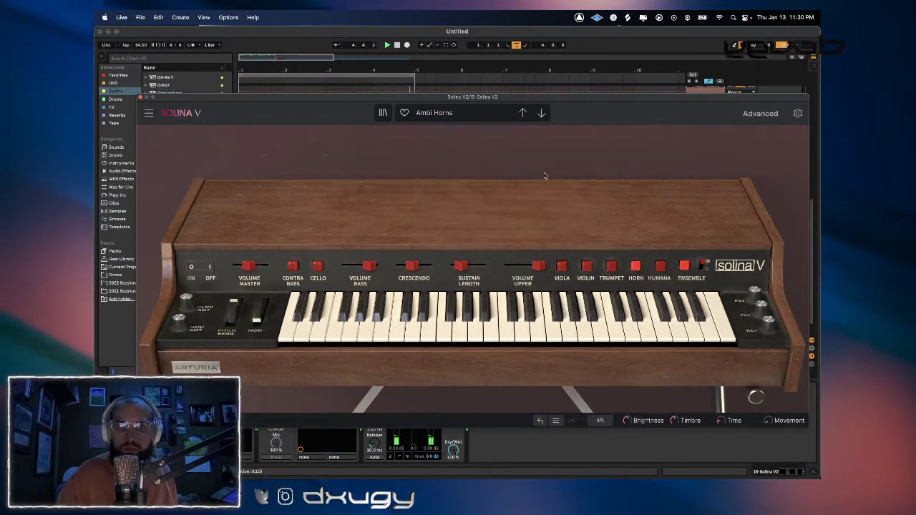
click(465, 113)
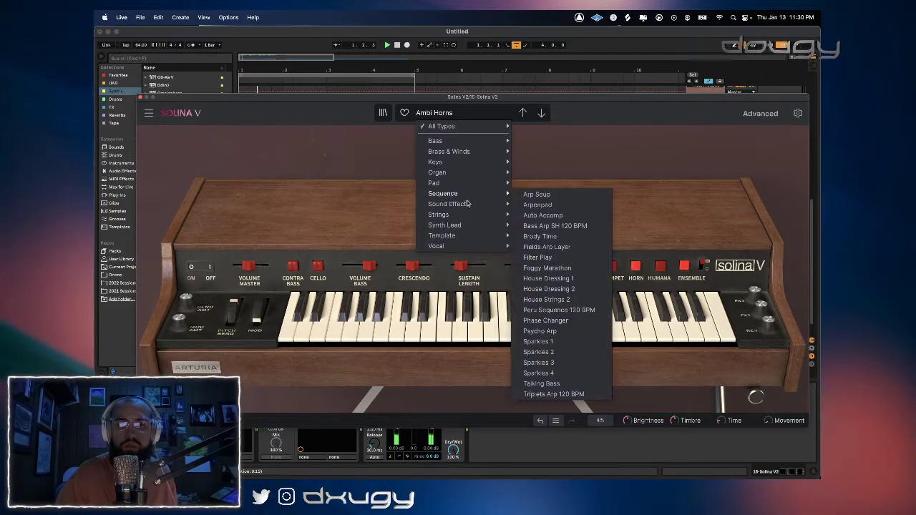
click(548, 205)
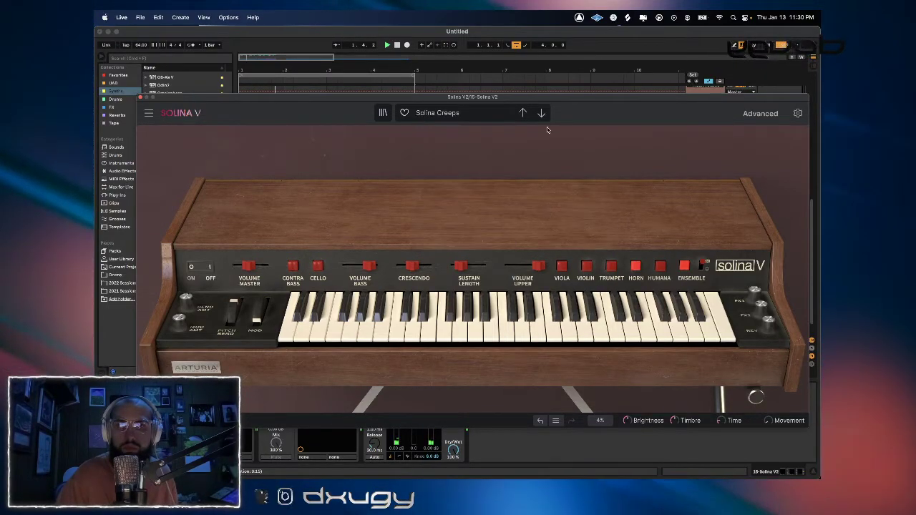
click(541, 113)
click(541, 113)
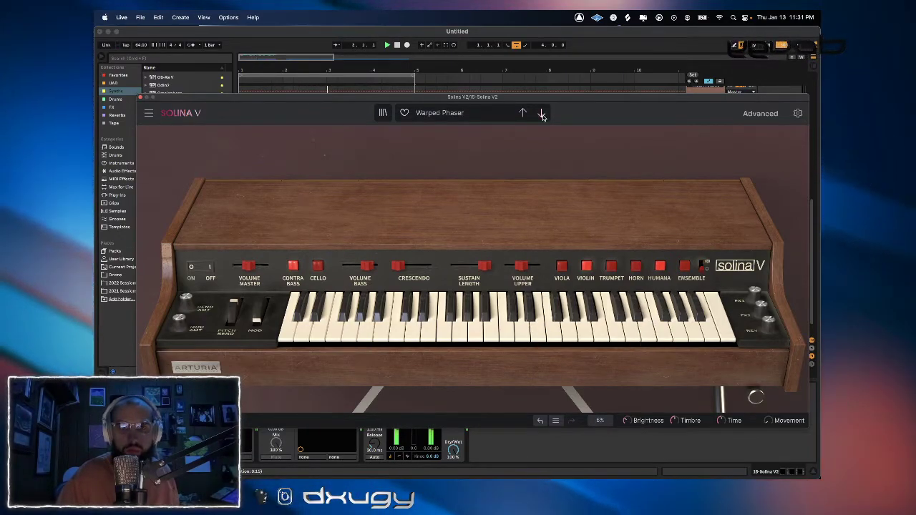
Audition the Solina V bass presets Soft Bass and Faze Bass over the loop.
click(482, 113)
mouse_move(458, 141)
click(537, 151)
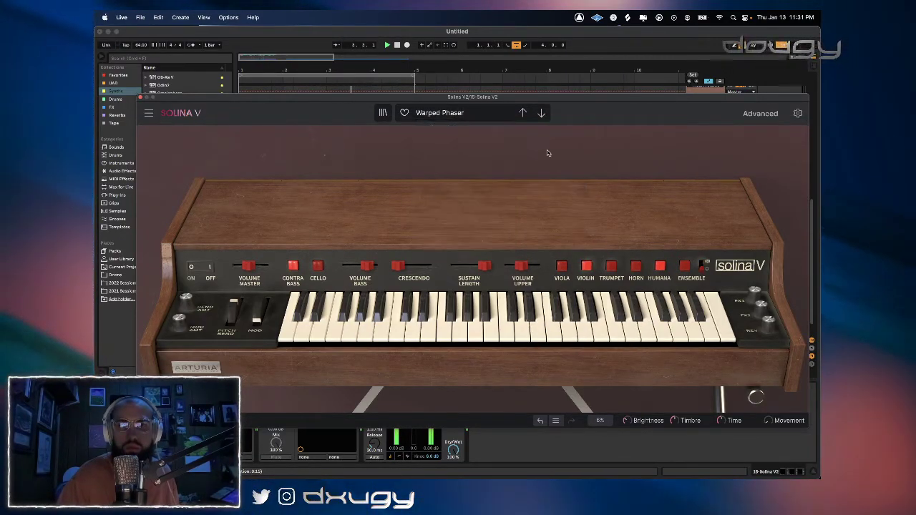
click(542, 113)
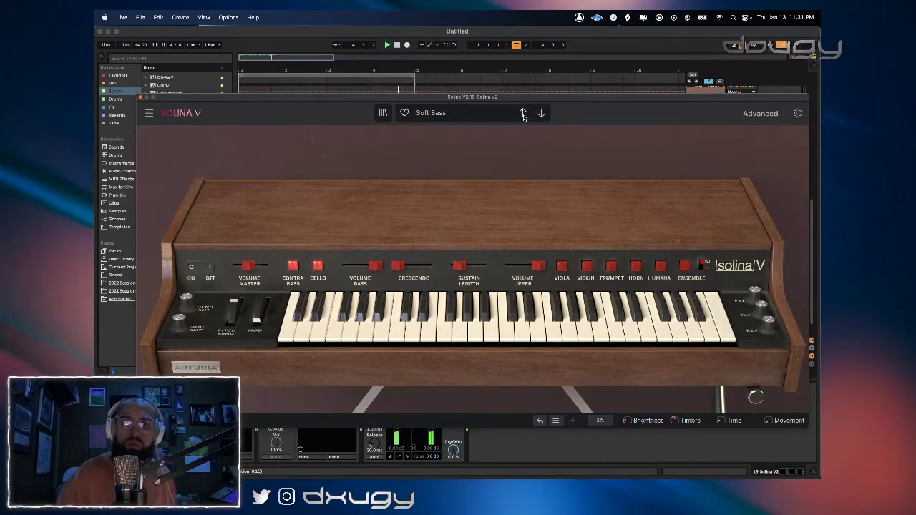
click(523, 113)
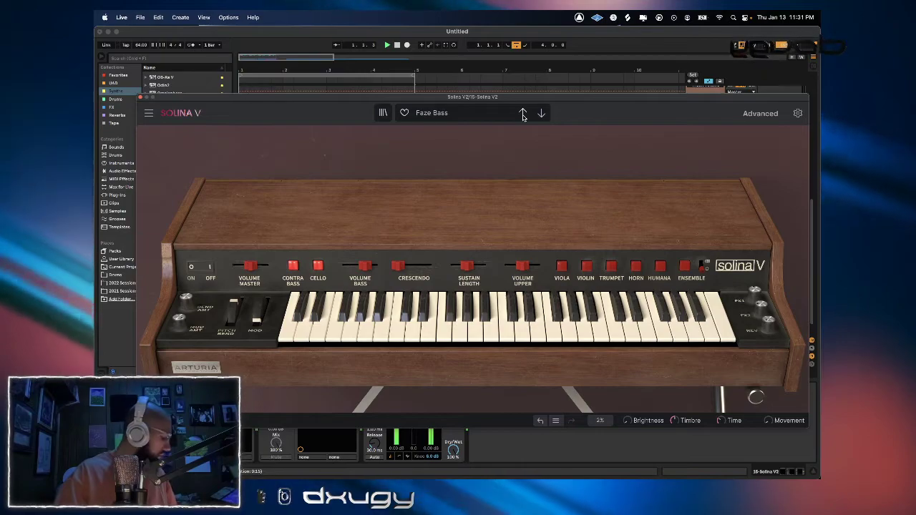
Select the Soft Bass preset, capture the bass notes just played as a MIDI clip and close Solina V.
click(540, 114)
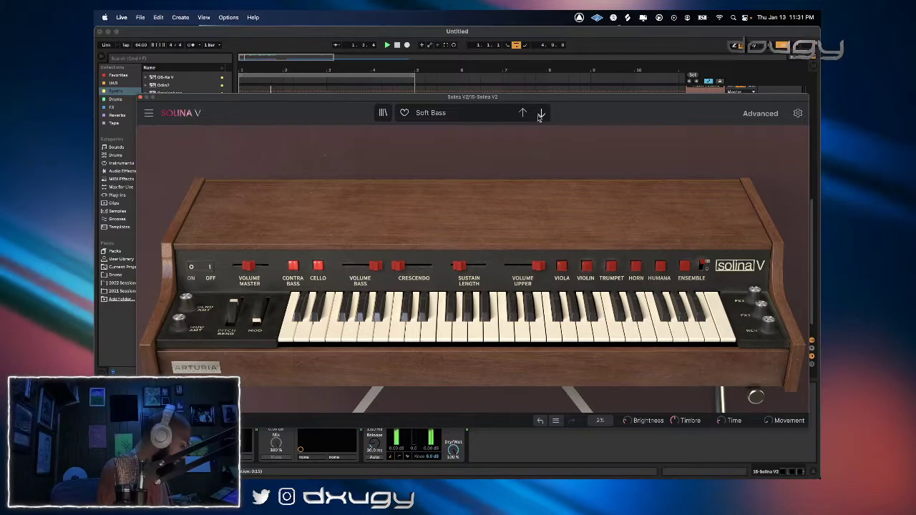
click(447, 45)
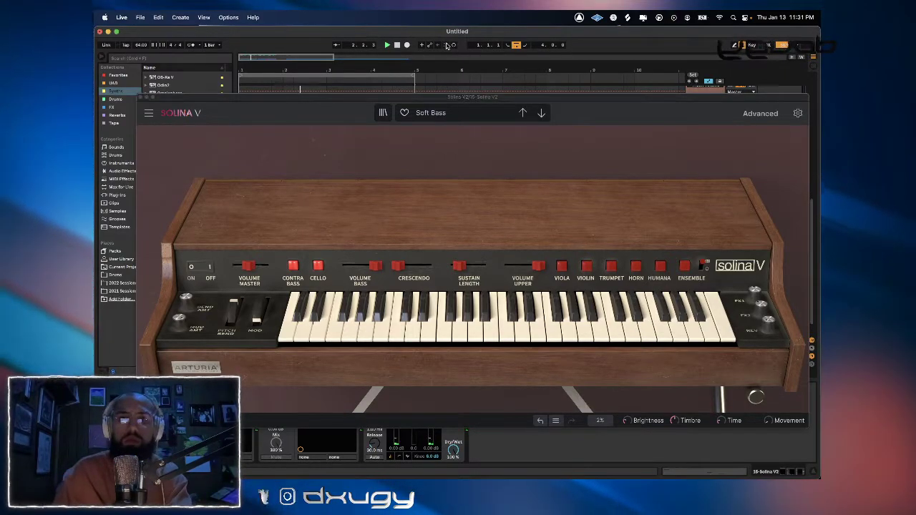
click(141, 97)
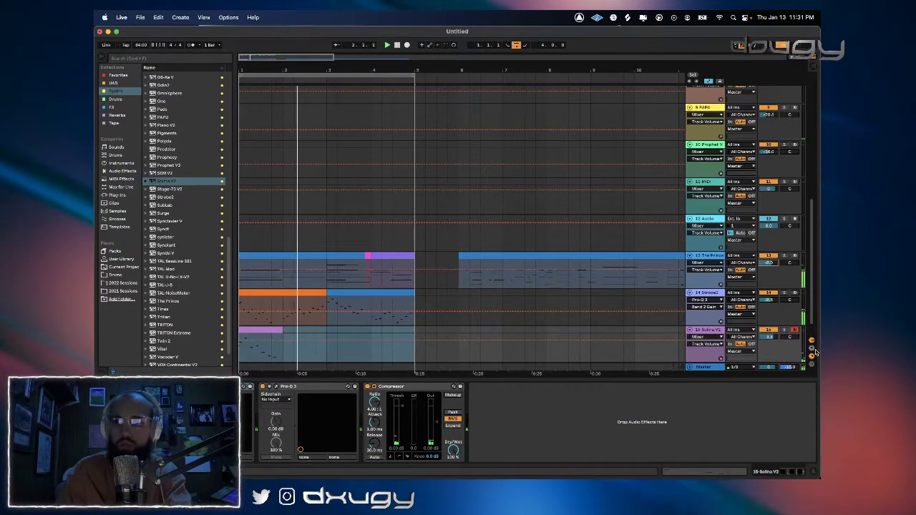
Insert a MIDI track below the Solina V2 track and load Jup-8 V4 from the Synths collection onto it.
right_click(713, 330)
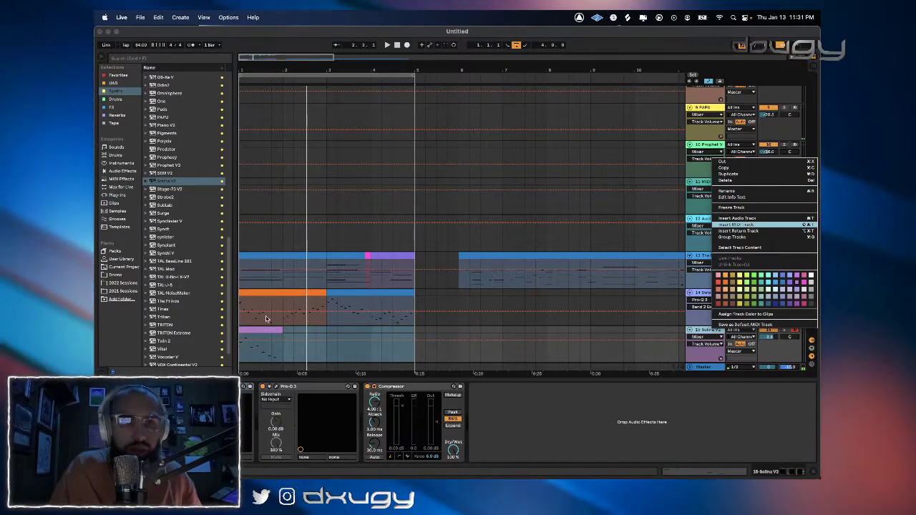
click(748, 226)
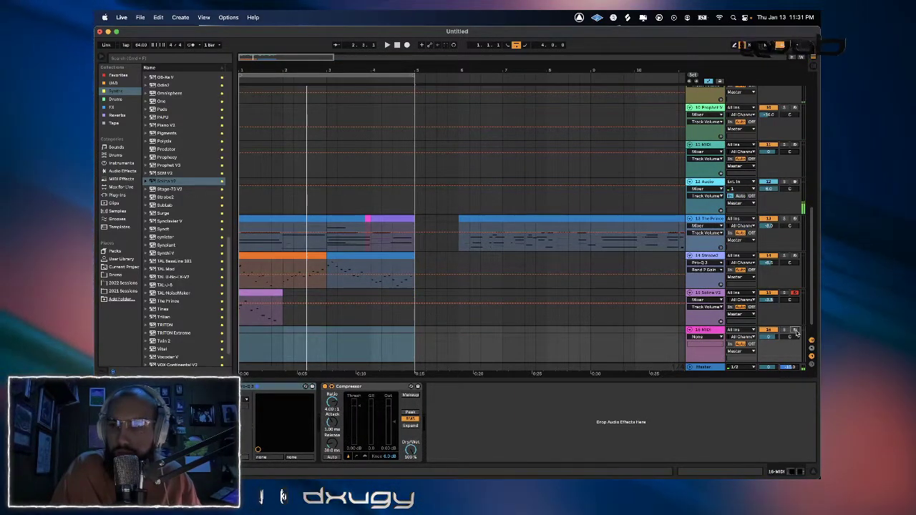
scroll(172, 123, up, 3)
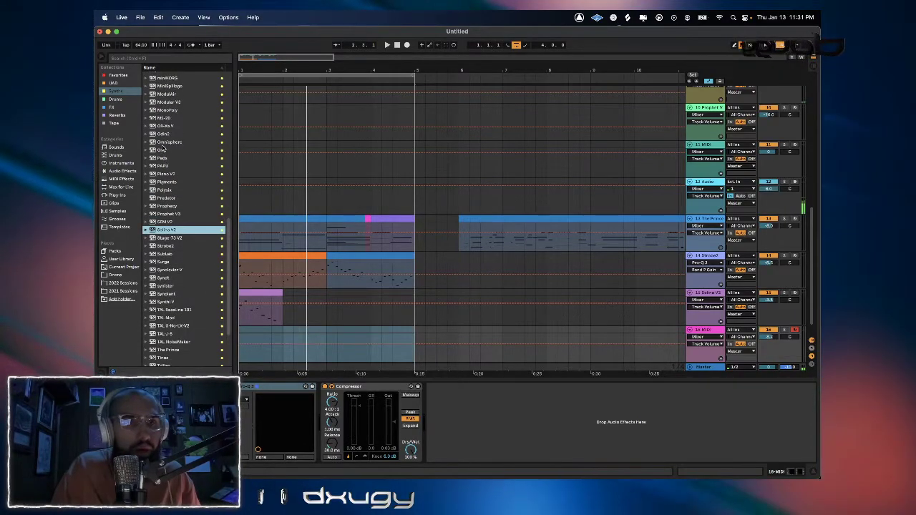
scroll(163, 148, up, 3)
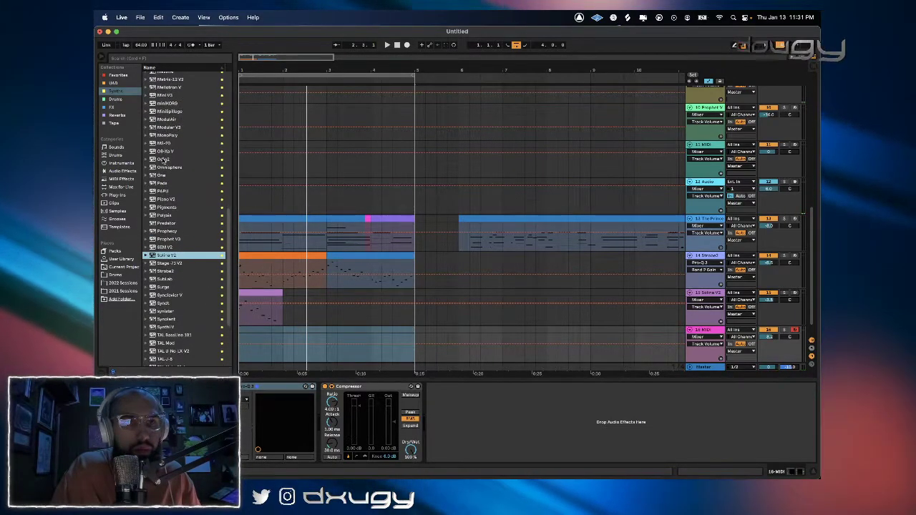
scroll(165, 154, up, 3)
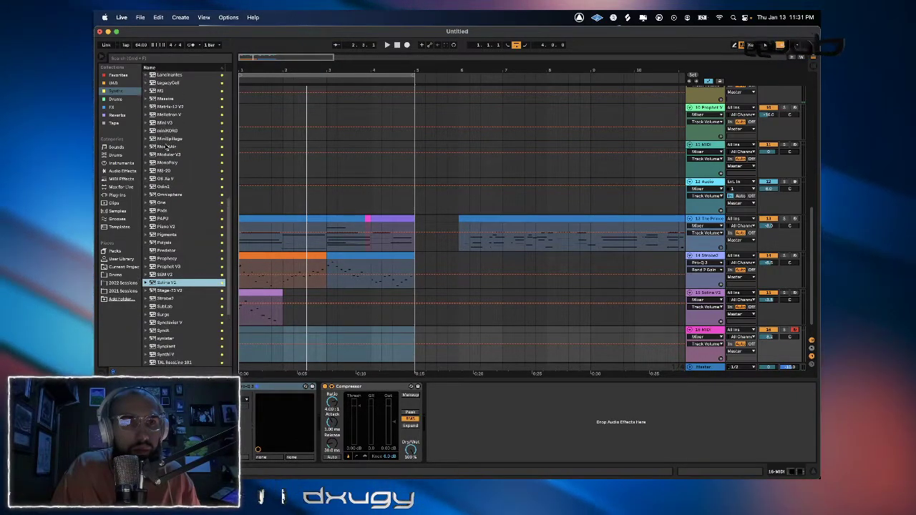
scroll(166, 147, up, 1)
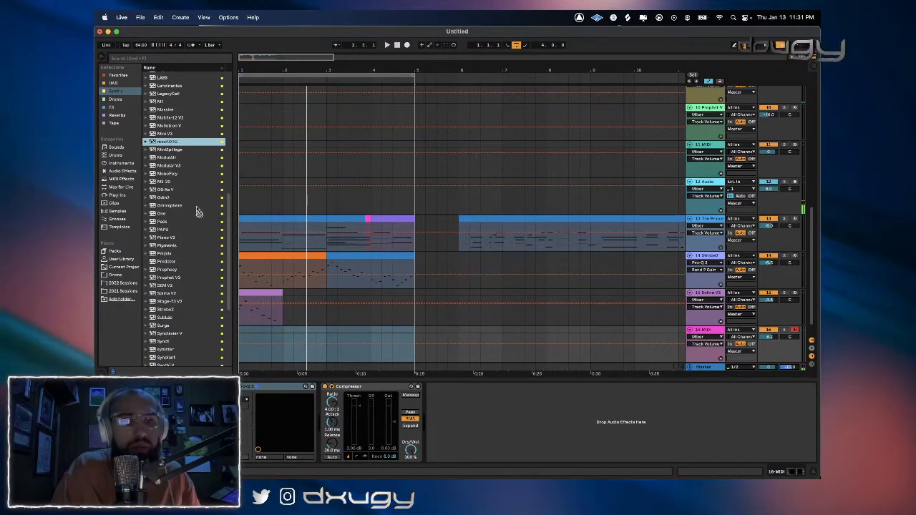
scroll(163, 141, up, 4)
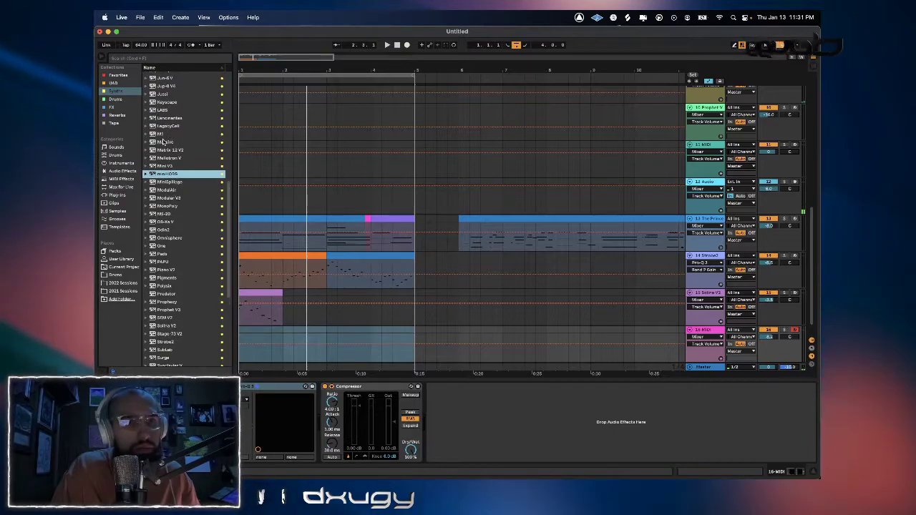
scroll(163, 142, up, 1)
scroll(163, 144, up, 5)
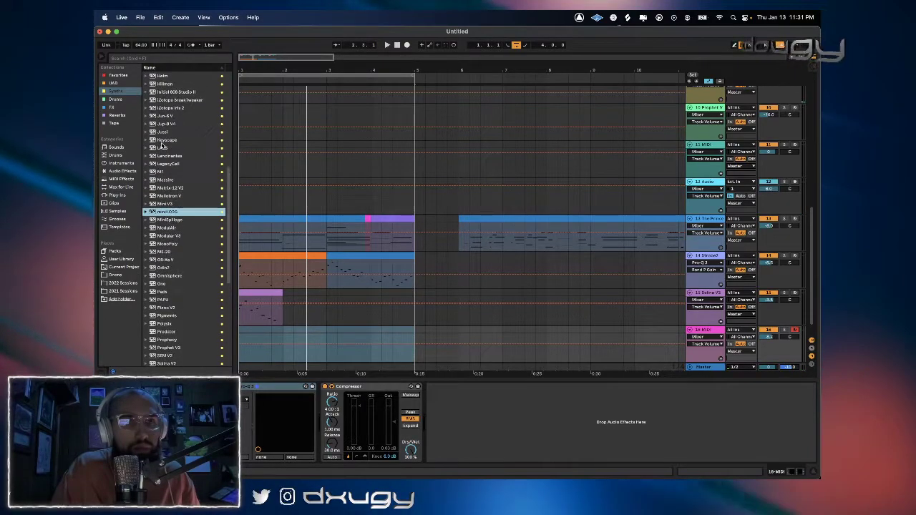
click(168, 143)
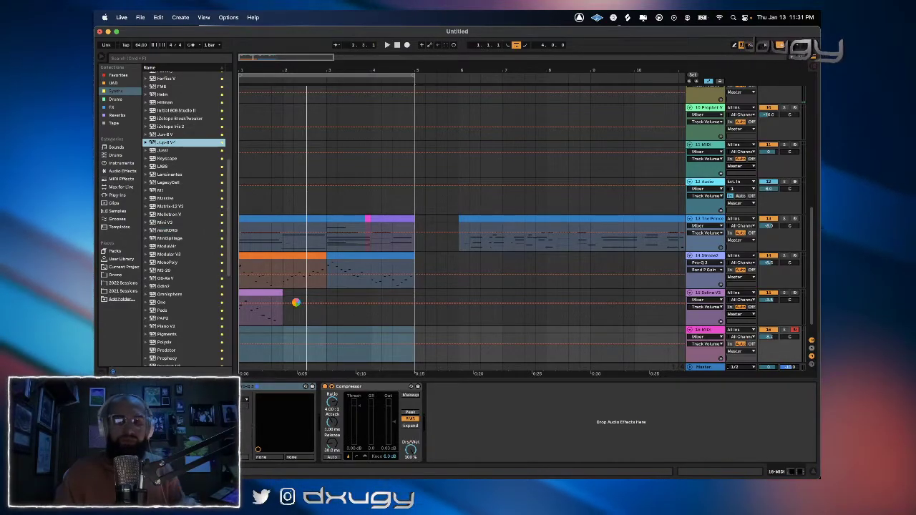
key(super+Tab)
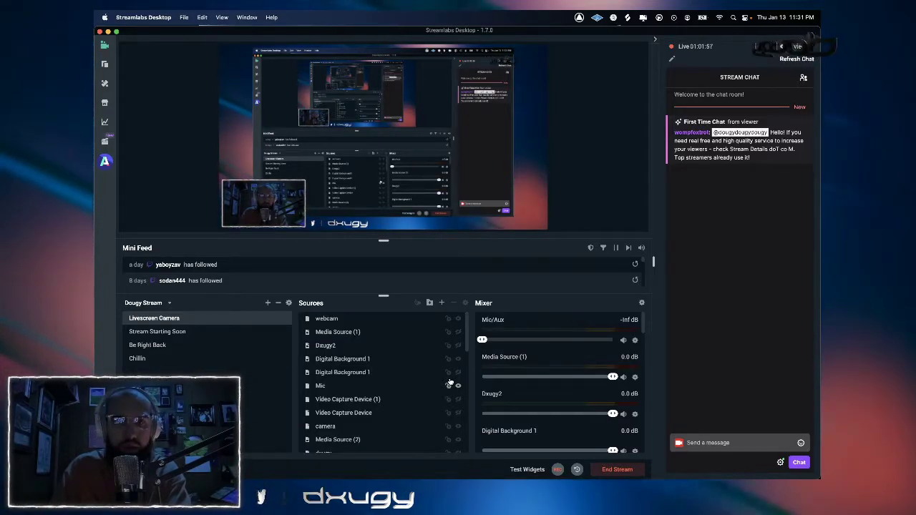
key(super+Tab)
Load the Dance Piano preset in Jup-8 V and set the Jup-8 V4 track volume to -11.8 dB.
click(382, 116)
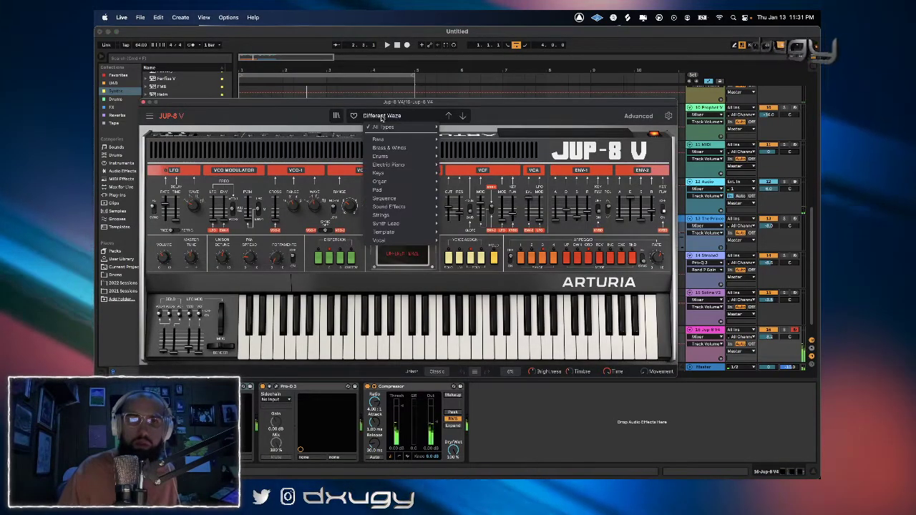
mouse_move(411, 173)
click(465, 202)
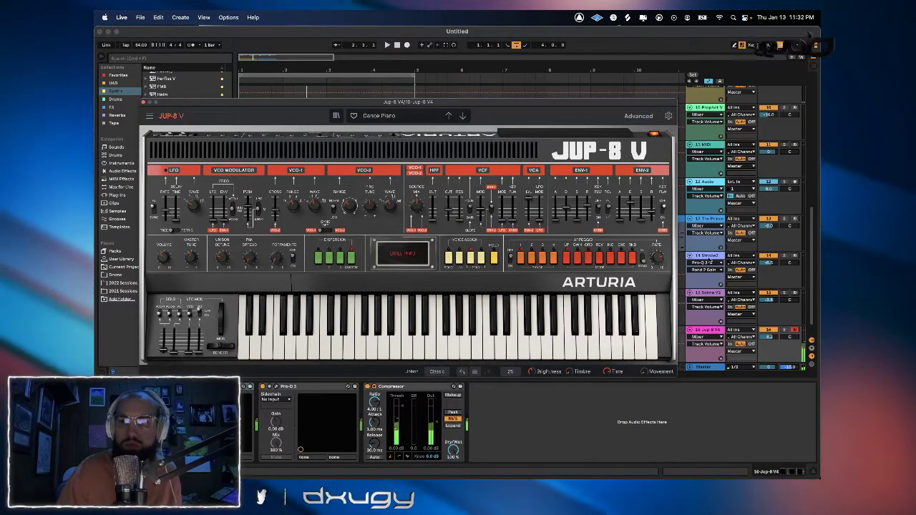
click(771, 348)
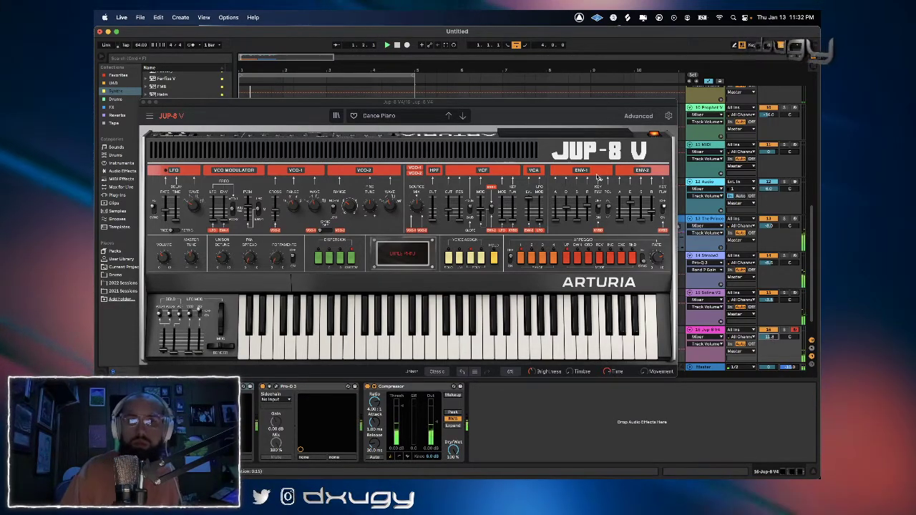
Step through the Jup-8 V presets past Delicate Sync Pluck to Echo, capture the played notes as a MIDI clip and close the synth window.
click(462, 115)
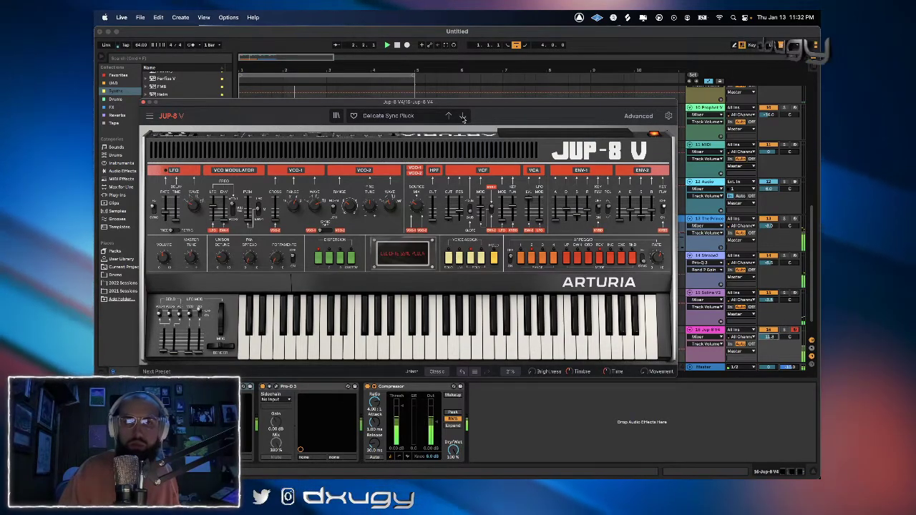
click(463, 117)
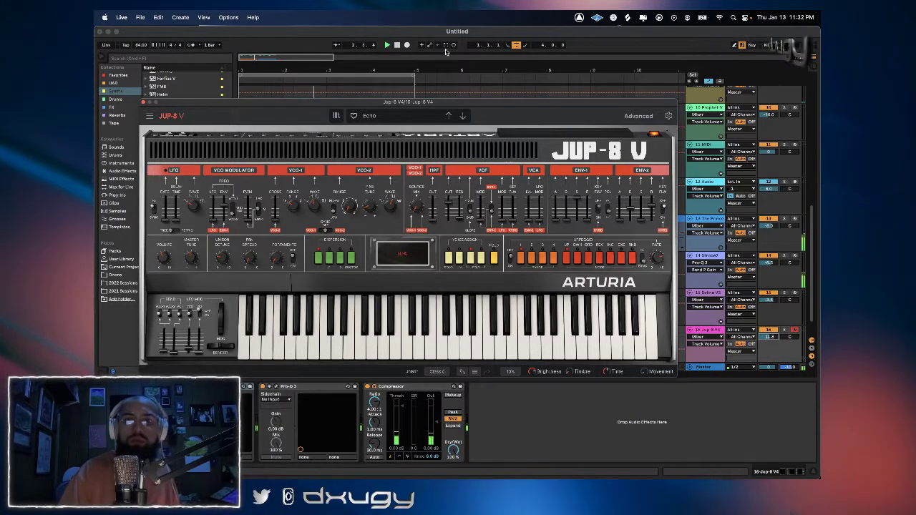
key(super+alt+p)
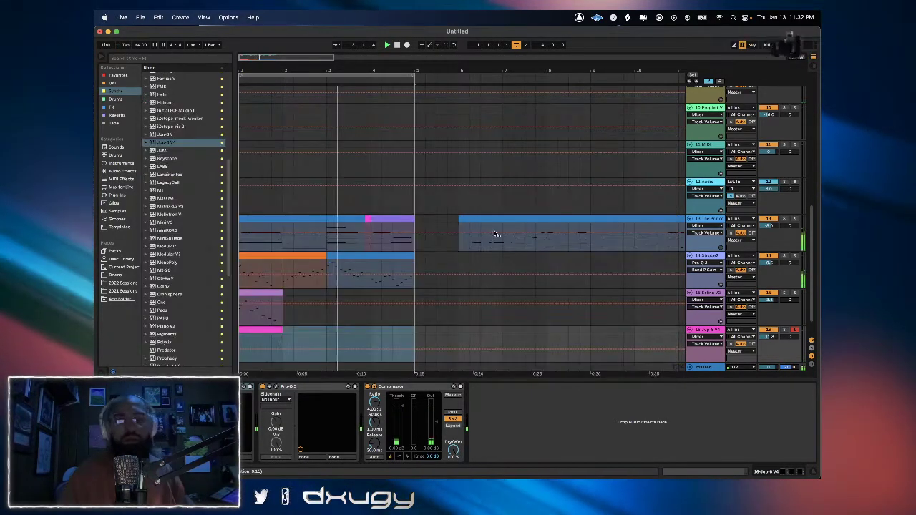
Insert a MIDI track below the Jup-8 V4 track and load FM8 from the Synths collection onto it.
right_click(714, 330)
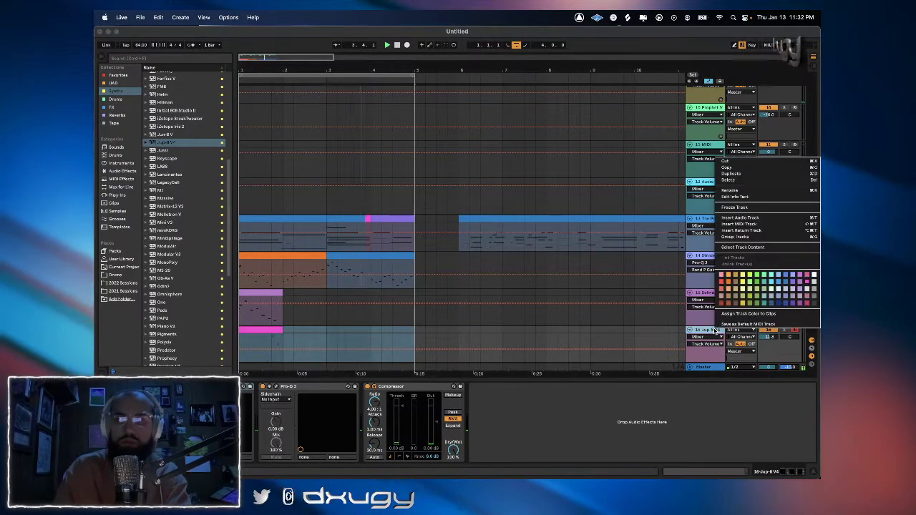
scroll(343, 334, down, 2)
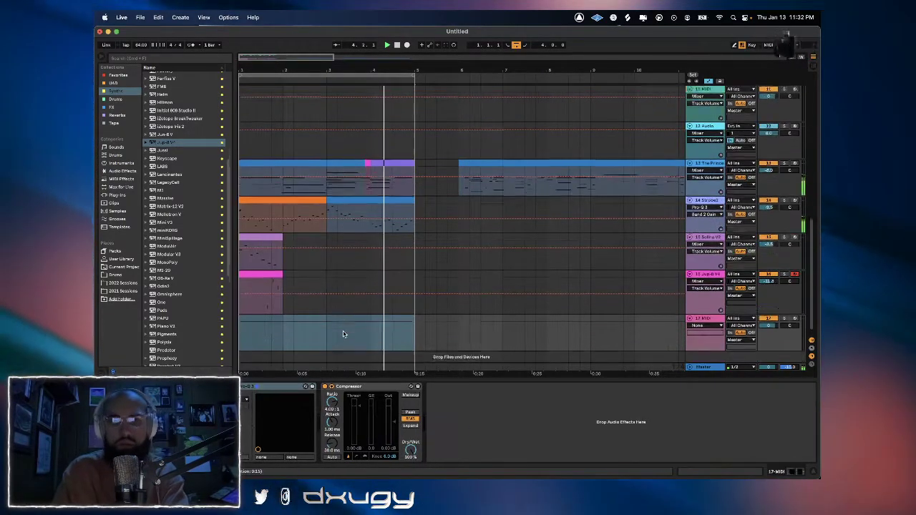
click(325, 322)
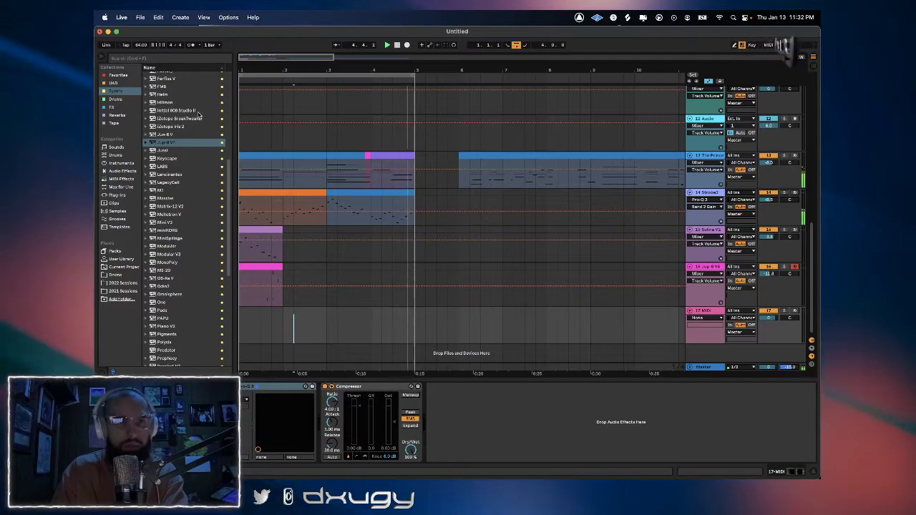
scroll(176, 128, up, 3)
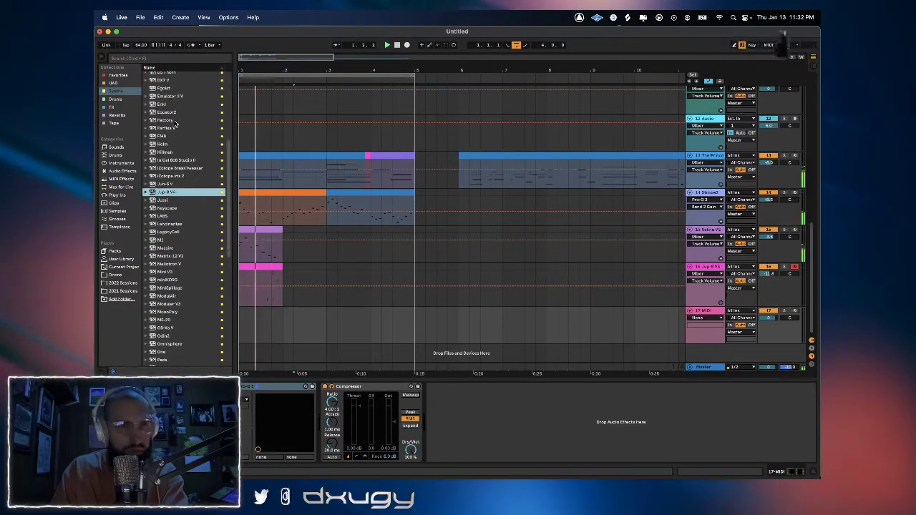
click(162, 135)
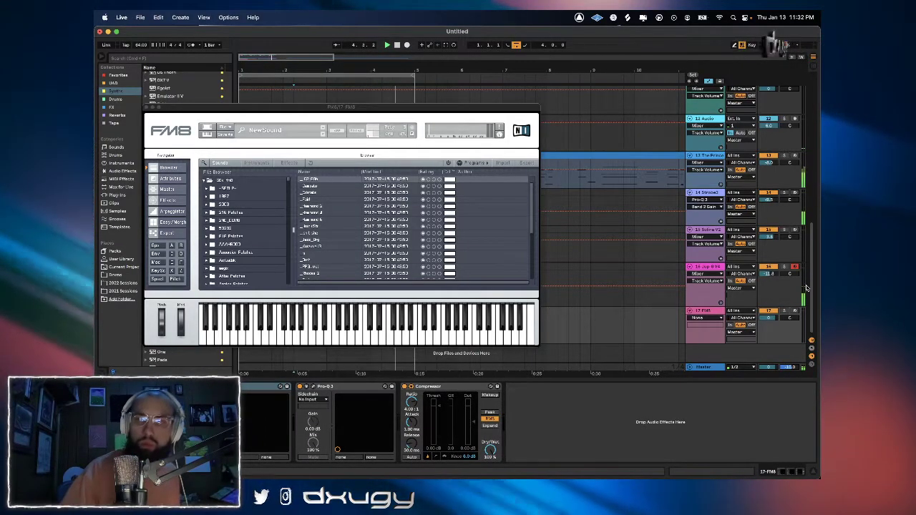
Move the FM8 window out of the way and open the Pro-Q 3 equalizer on the Jup-8 V4 track.
drag(391, 108, 538, 390)
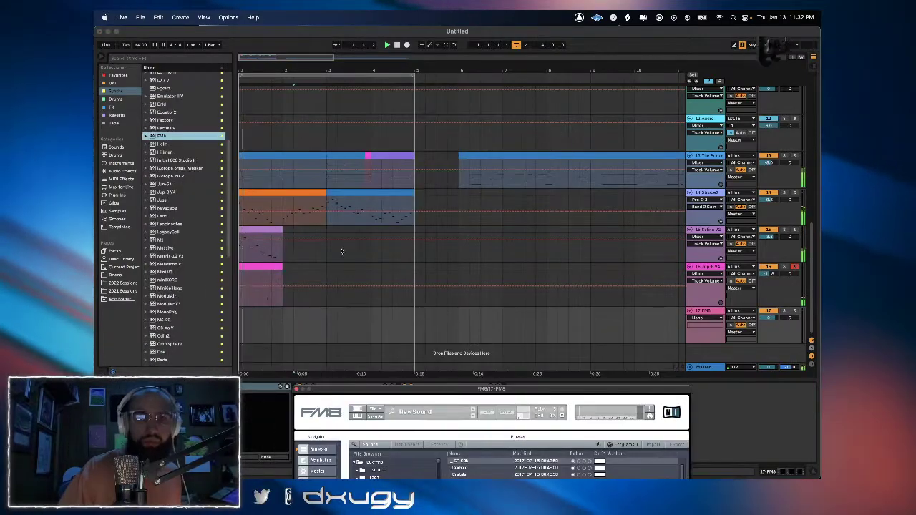
click(266, 265)
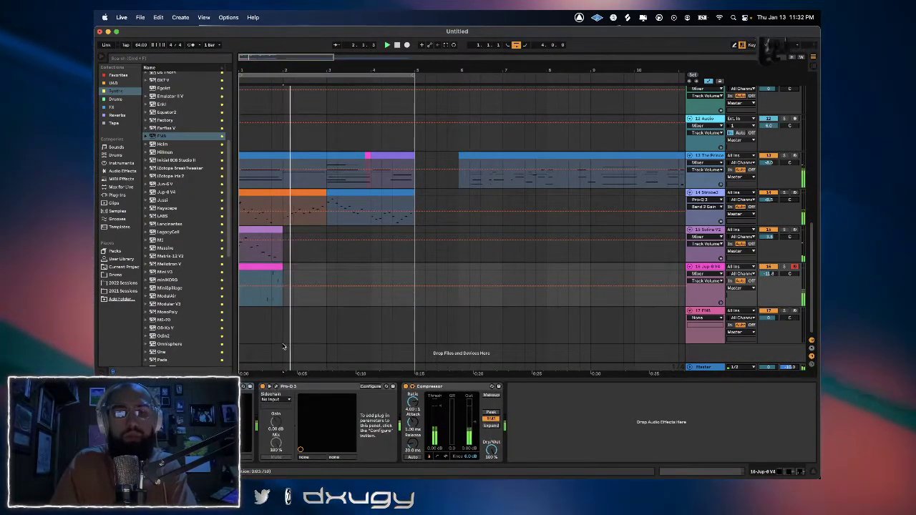
double_click(272, 266)
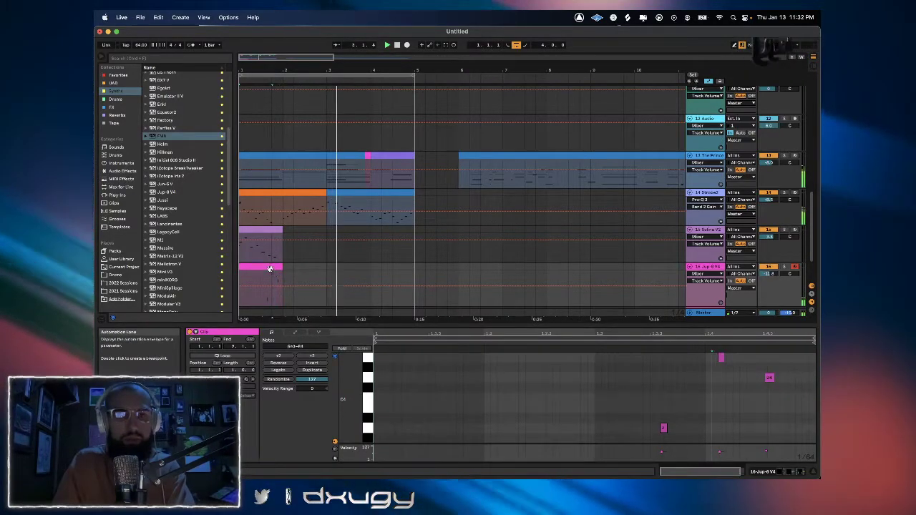
click(761, 471)
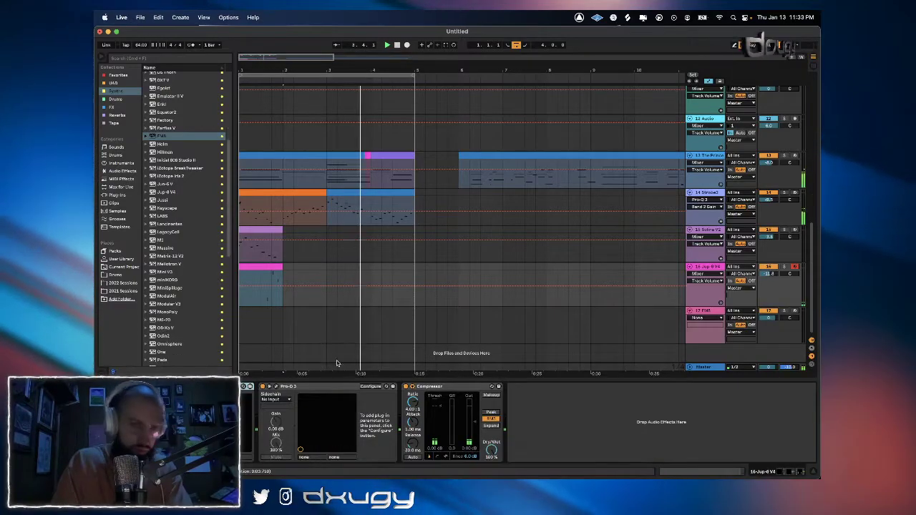
click(278, 386)
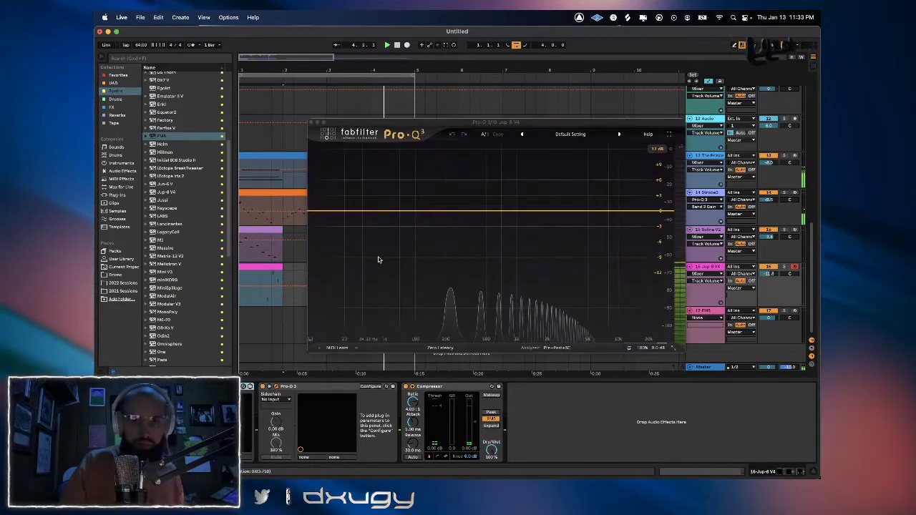
Load the Low Cut preset in Pro-Q 3, set its cutoff just below 200 Hz, and close the equalizer.
click(560, 136)
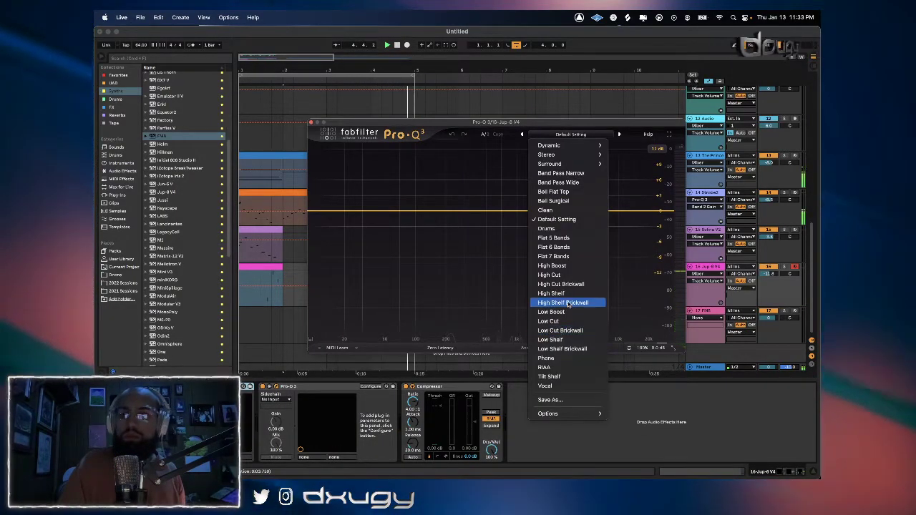
click(564, 322)
drag(384, 209, 480, 212)
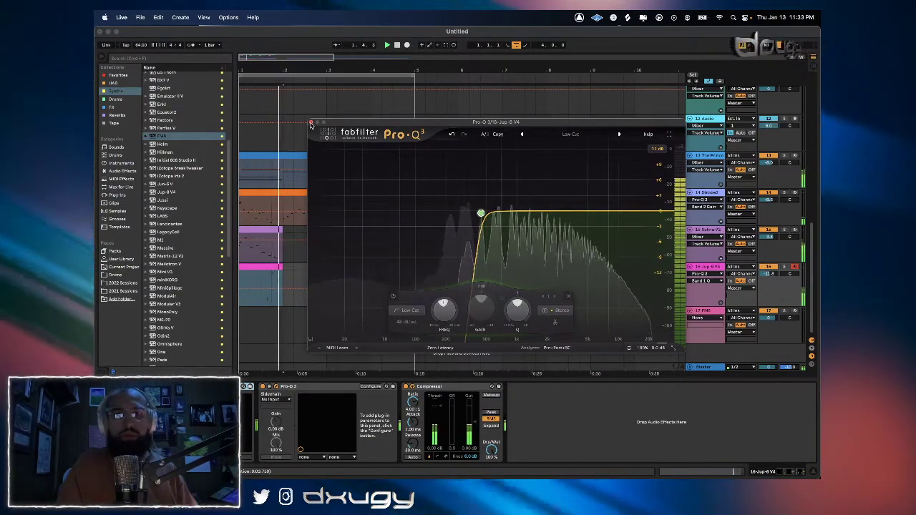
drag(480, 212, 438, 212)
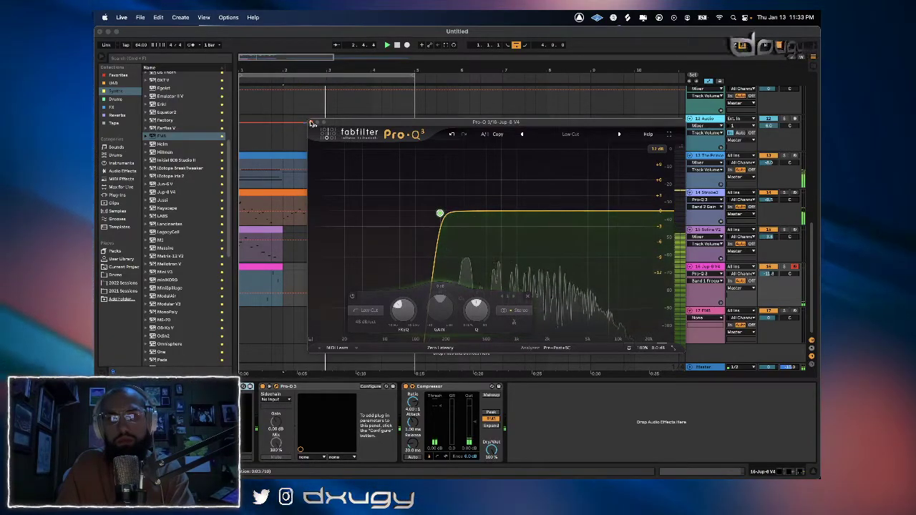
click(310, 122)
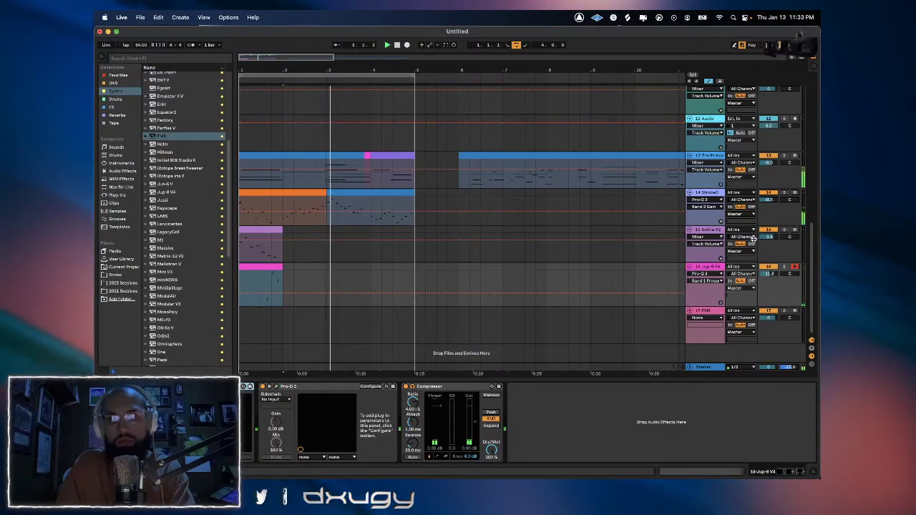
Arm the FM8 track for MIDI input and audition a couple of presets from one of the FM8 patch folders.
click(794, 311)
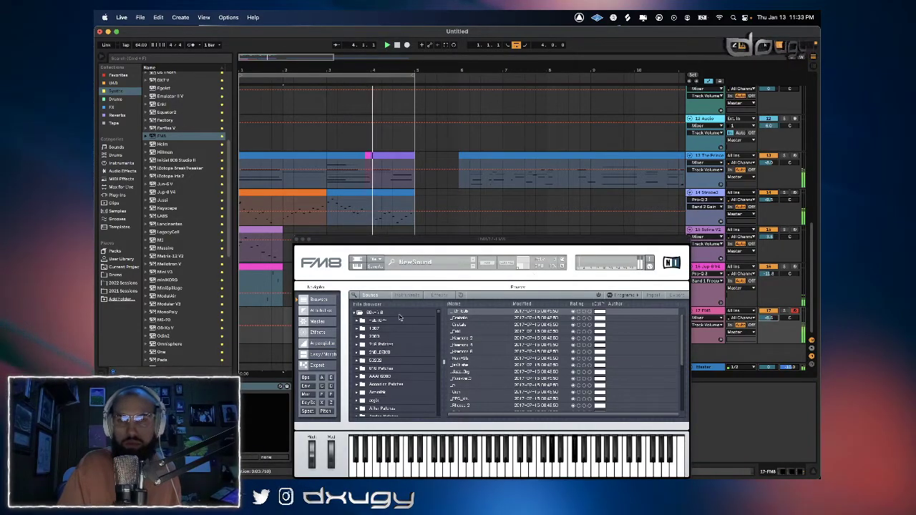
scroll(403, 315, down, 10)
click(401, 352)
click(497, 366)
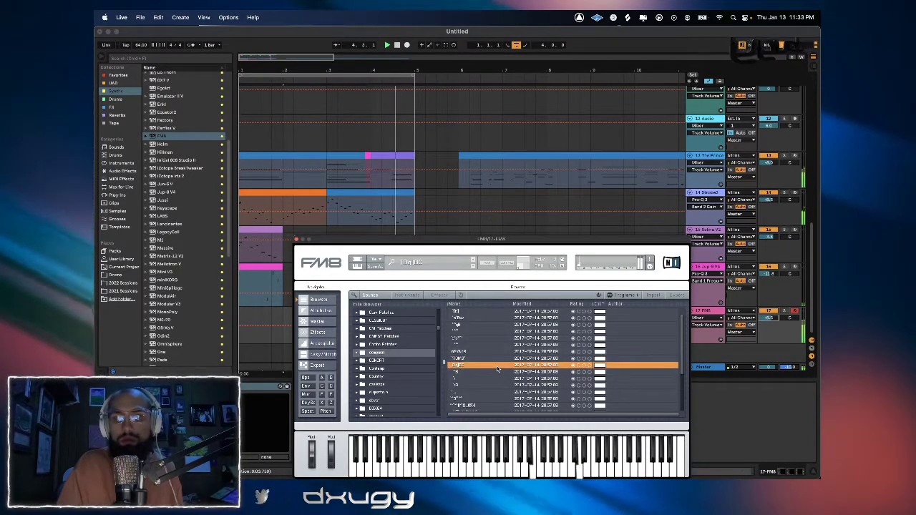
click(480, 380)
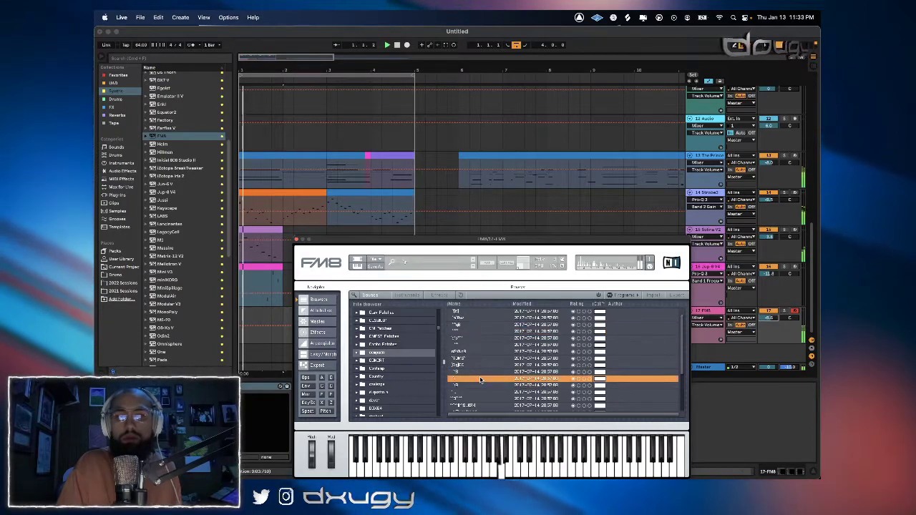
Audition presets further down the same FM8 folder, ending on the STRINGS patch.
scroll(480, 380, down, 3)
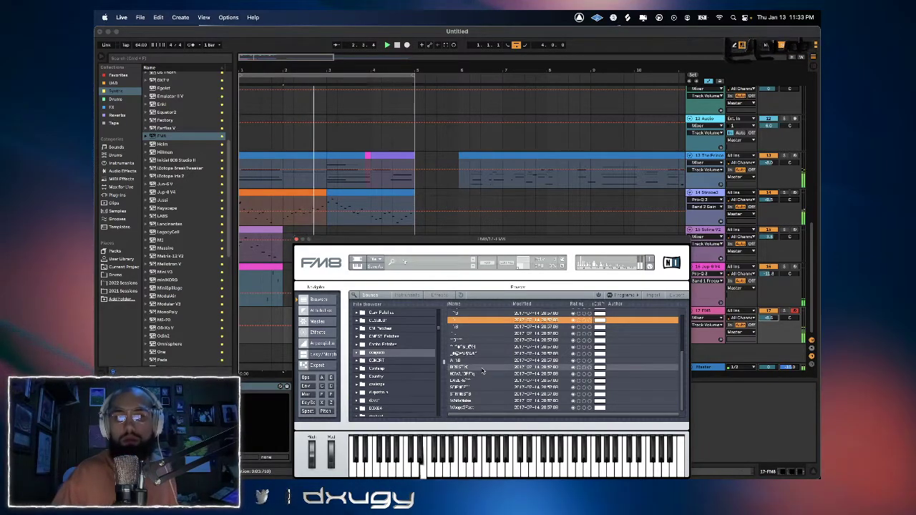
click(474, 353)
click(470, 341)
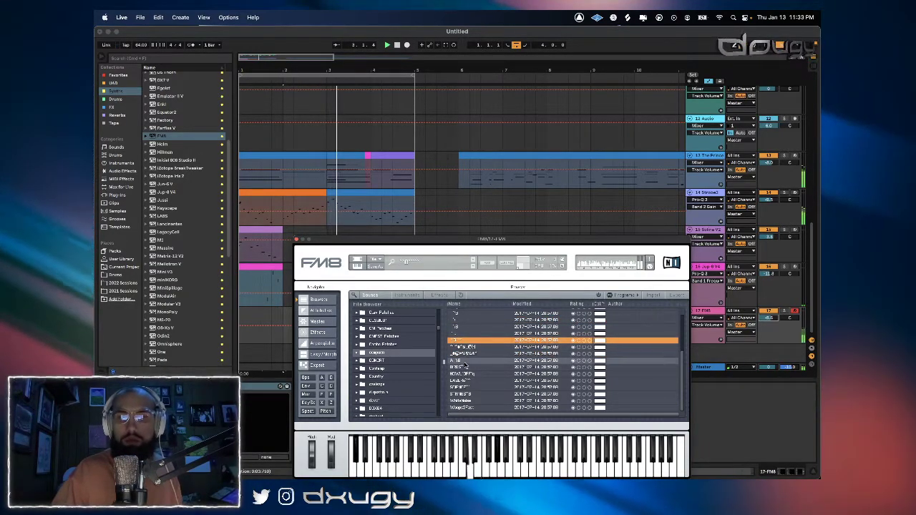
click(464, 362)
click(465, 394)
click(465, 380)
click(465, 395)
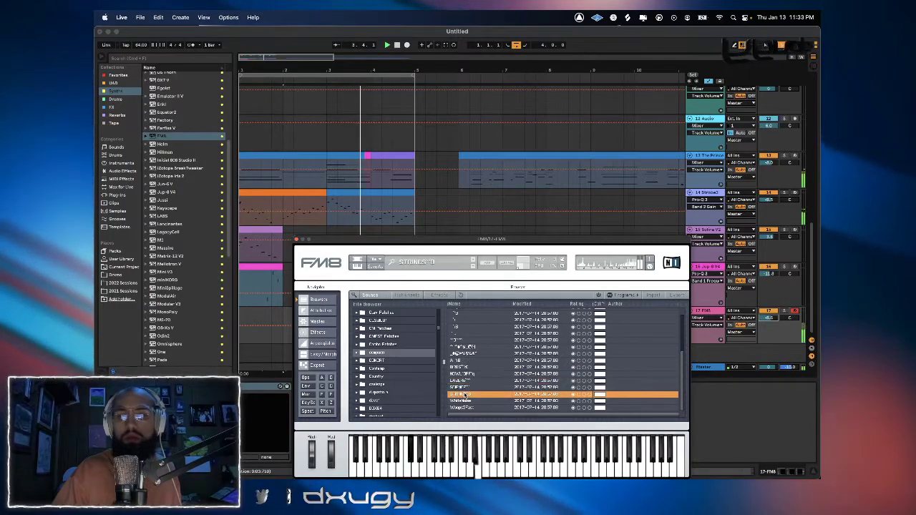
Lower the FM8 track's volume and audition the presets around STRINGS, including WhiteNoise.
drag(765, 319, 765, 337)
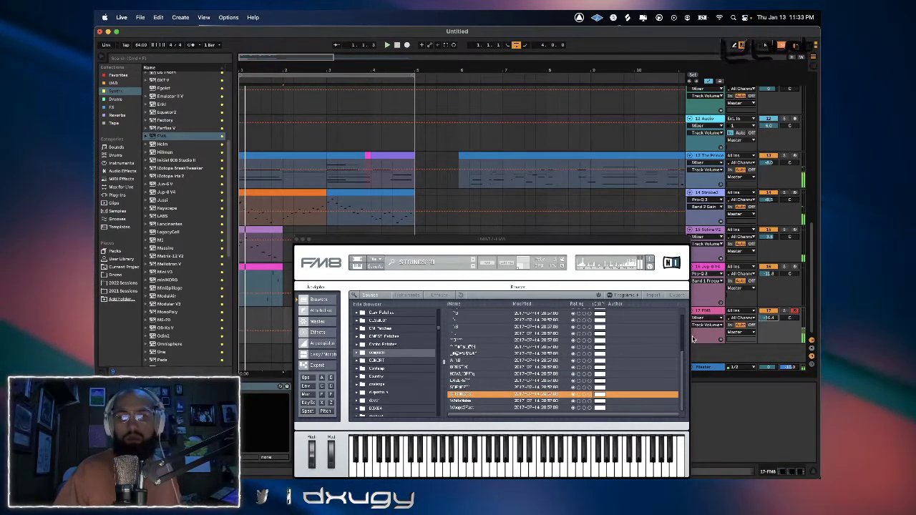
click(501, 409)
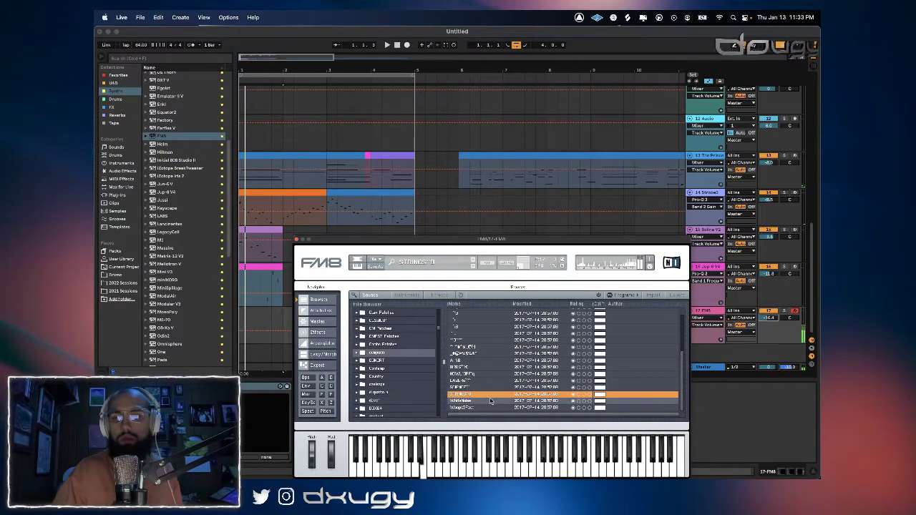
click(490, 401)
click(478, 381)
click(475, 375)
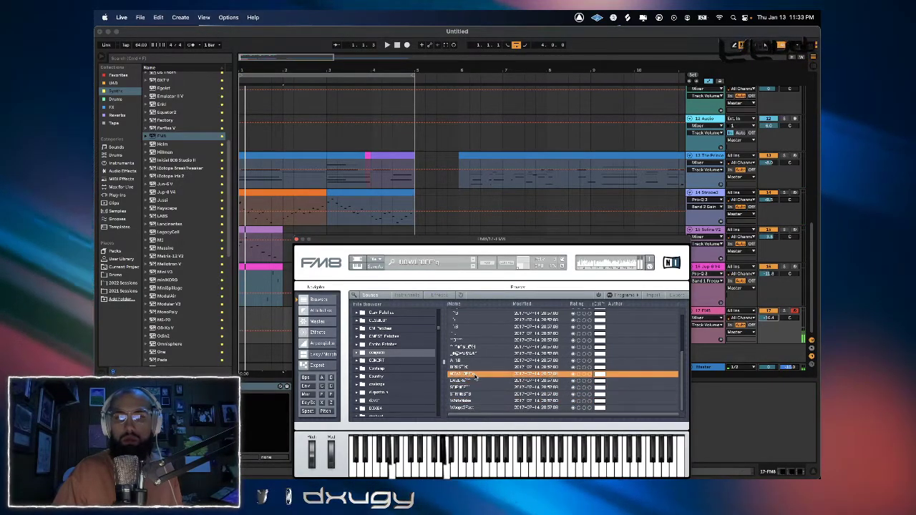
Audition HONKY TONK and its neighbouring presets in the Country folder, raise the FM8 track's volume, and restart playback.
click(382, 375)
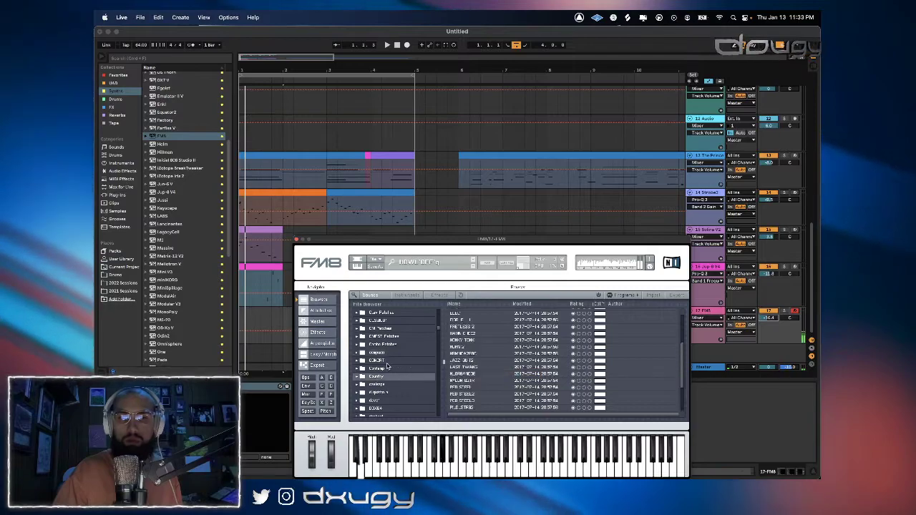
click(486, 361)
click(491, 342)
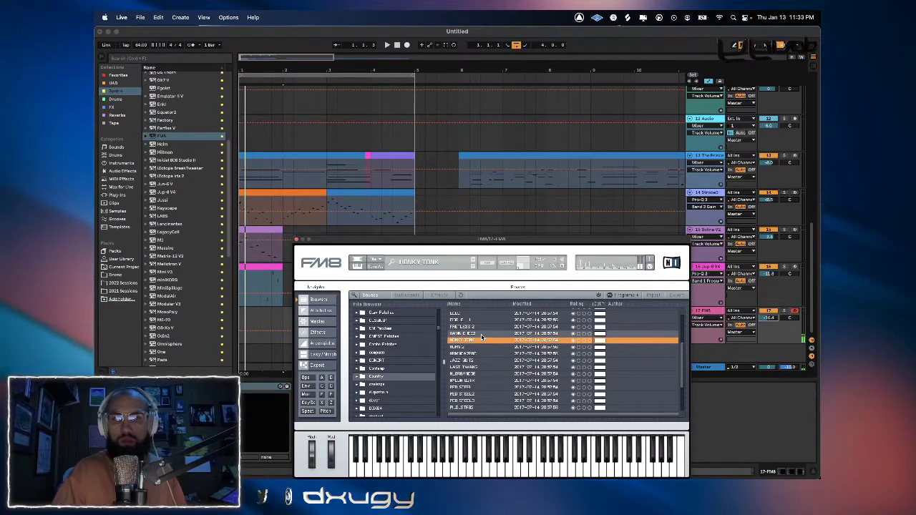
click(481, 334)
drag(769, 318, 769, 294)
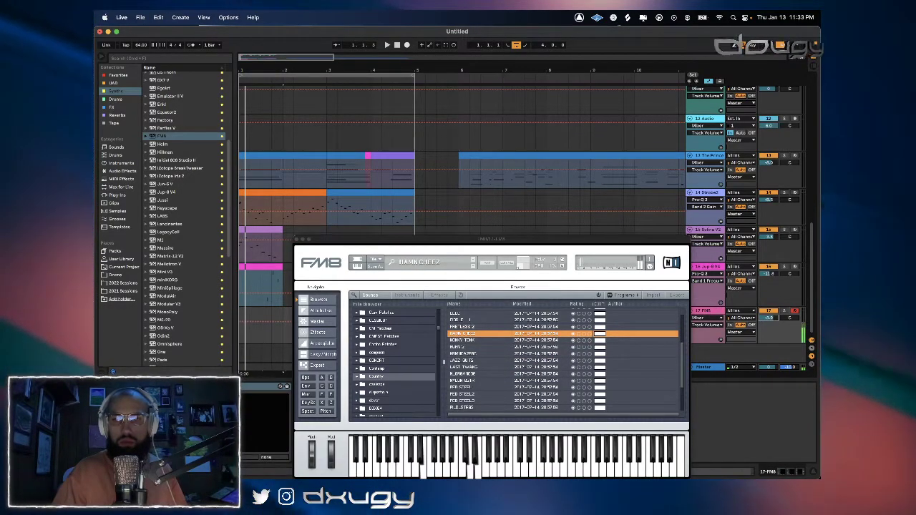
key(space)
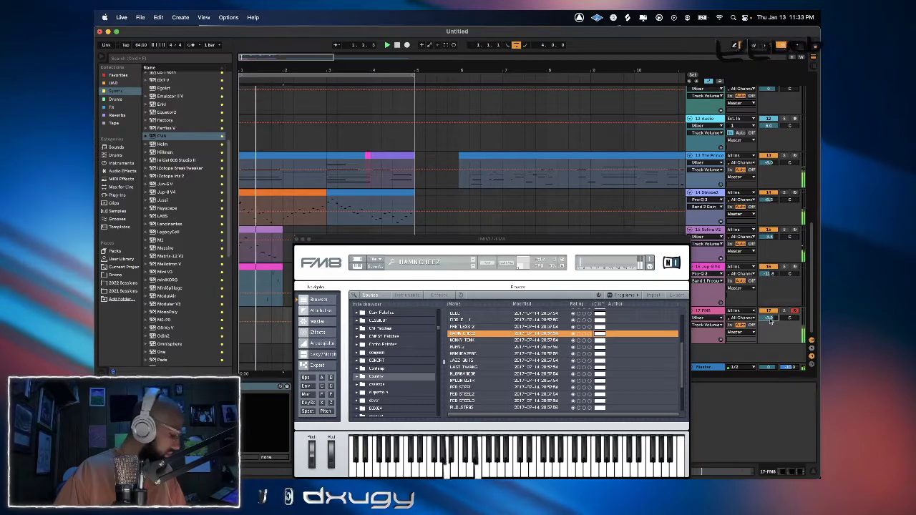
Audition the remaining Country presets against the loop, from JAZZ GUIT2 through PED STEEL1 to VIOLINSOLO.
click(530, 354)
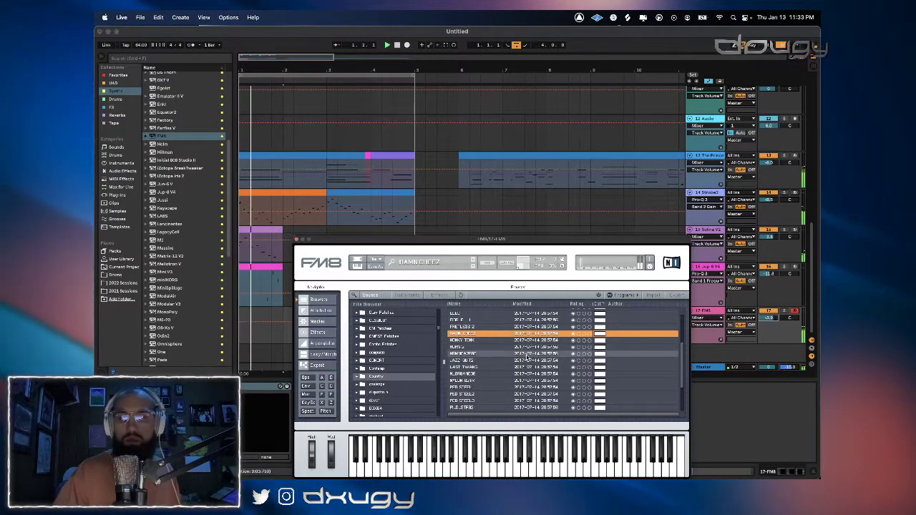
key(Down)
key(Down)
key(Down)
key(Down)
key(Down)
key(Down)
key(Down)
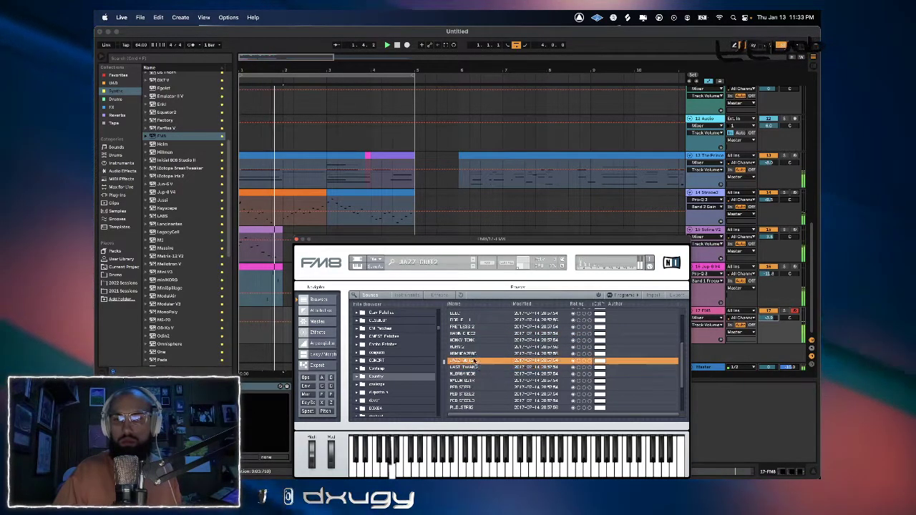
scroll(478, 389, down, 2)
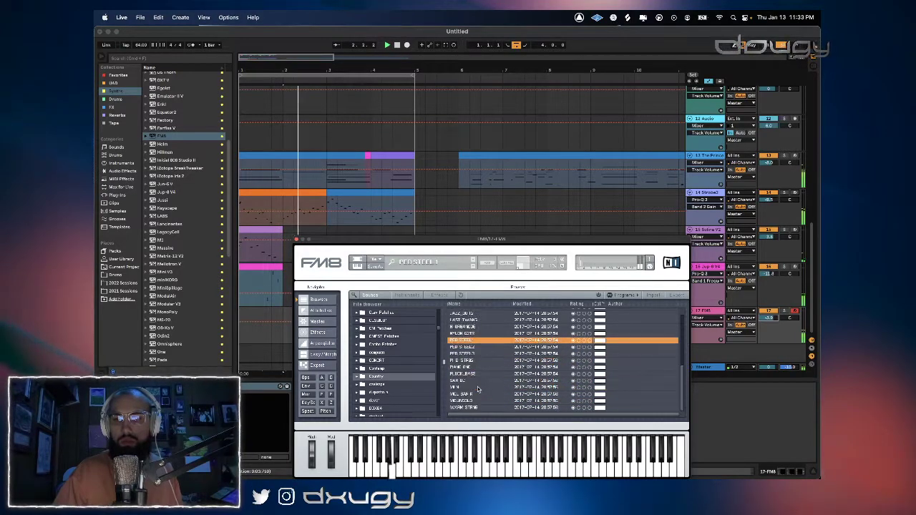
click(472, 401)
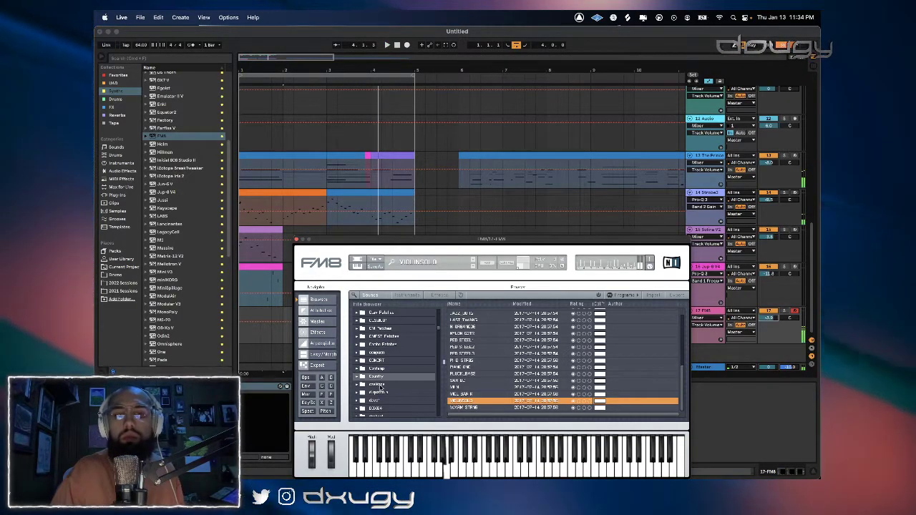
Audition presets in the folder just below Country, moving up the list to NEW EAST1.
click(375, 384)
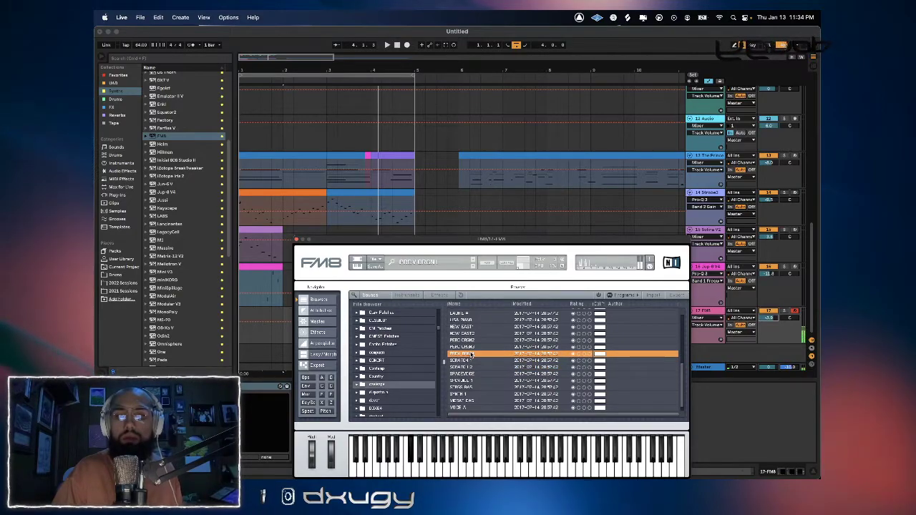
key(Up)
key(Up)
key(Up)
key(Up)
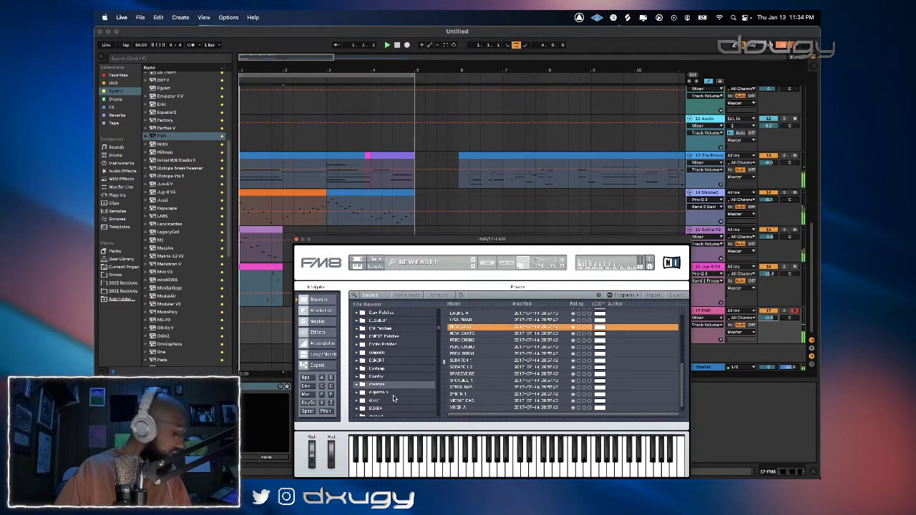
Load the PLD STRG2 preset from the Contemp folder and reset the FM8 track's volume to 0 dB.
click(379, 367)
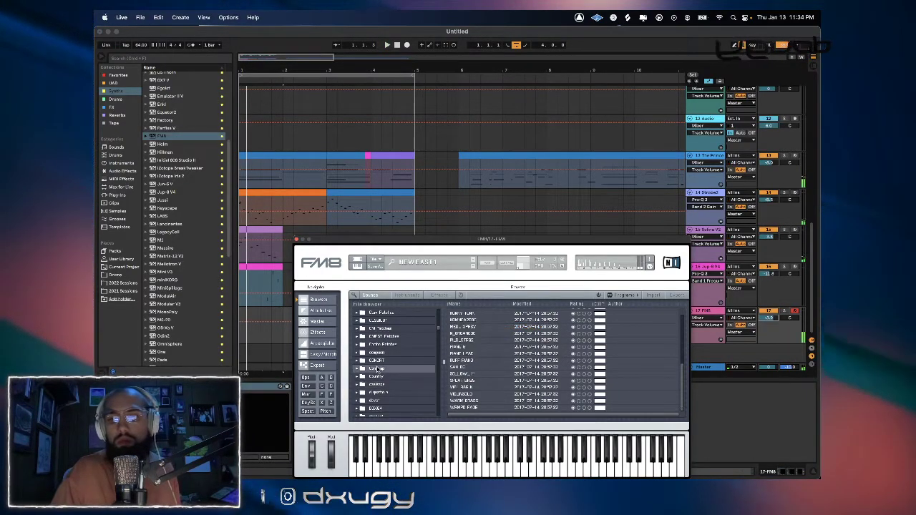
click(501, 362)
click(481, 341)
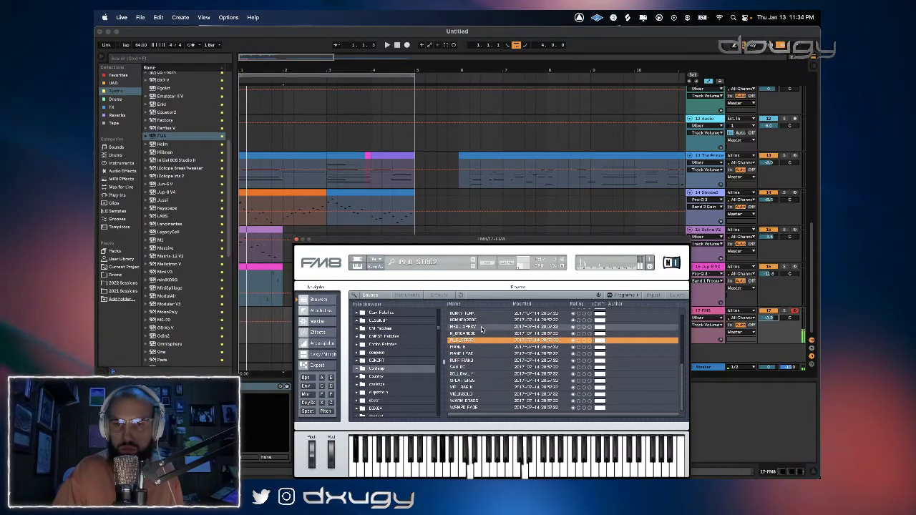
key(space)
double_click(768, 319)
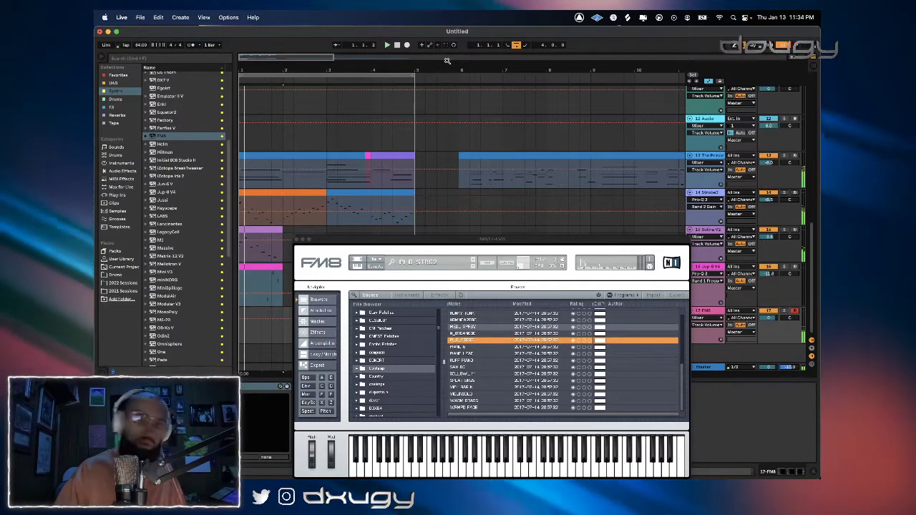
Copy The Prince track's clips in bars 1 to 4 to the FM8 track, mute The Prince track, and close the FM8 window.
click(272, 155)
shift+click(394, 155)
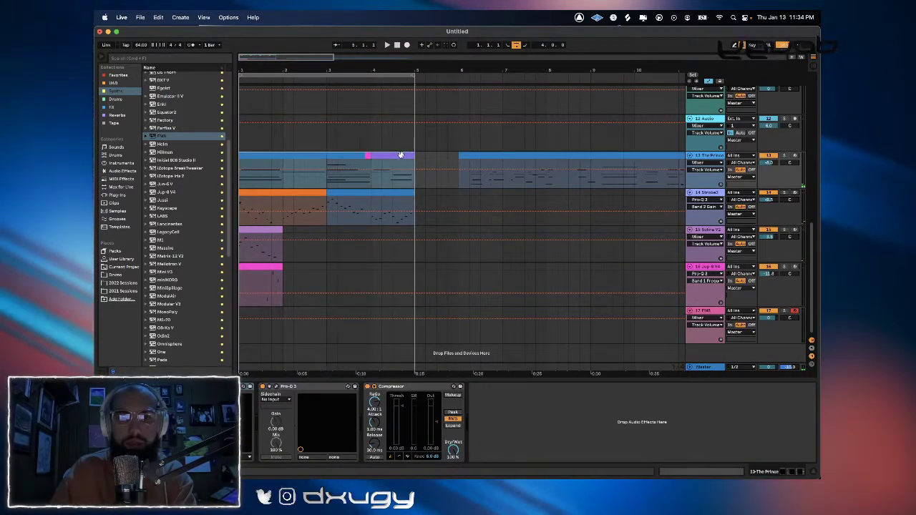
drag(401, 154, 398, 299)
click(399, 331)
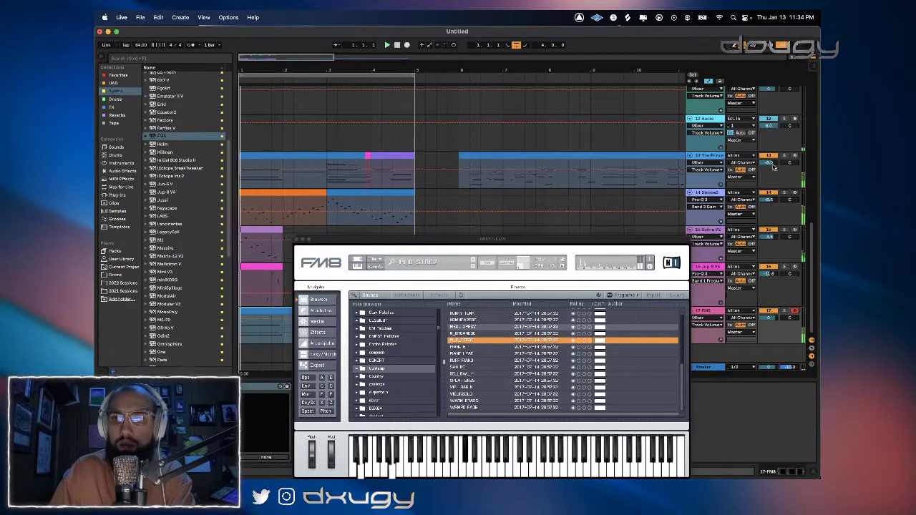
click(770, 157)
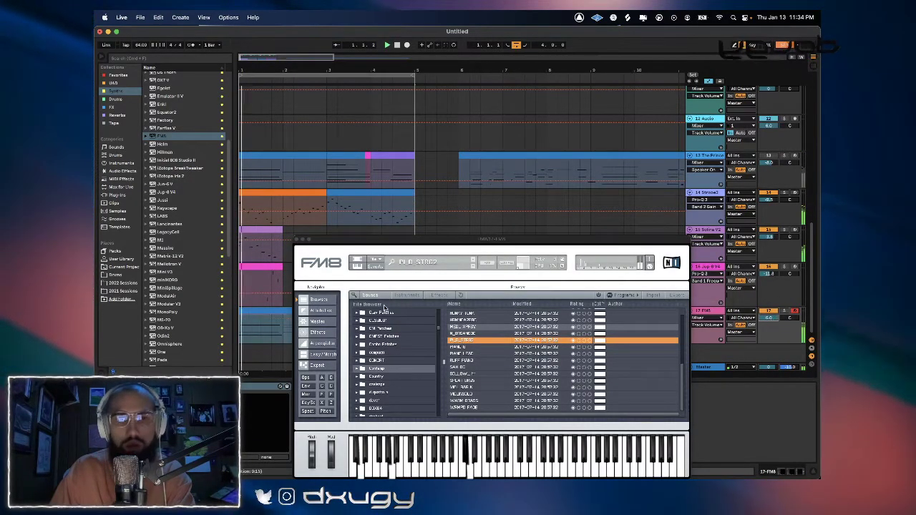
click(299, 239)
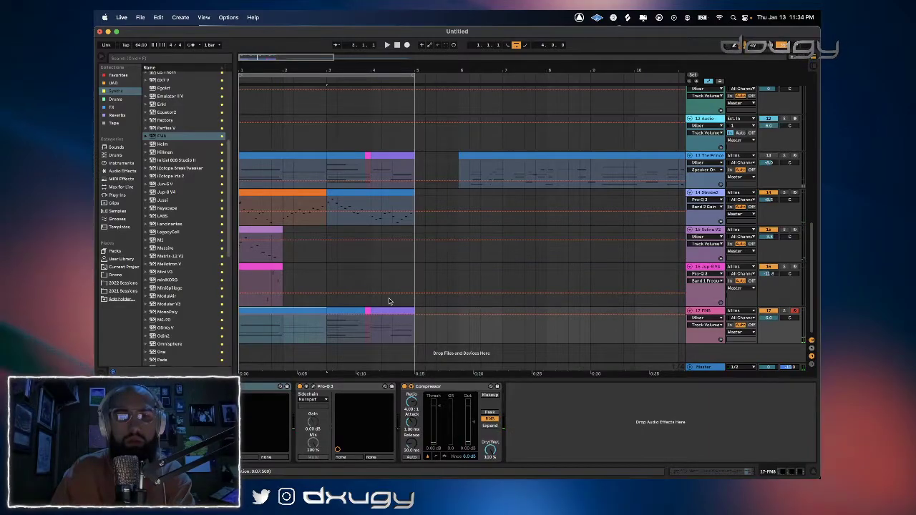
Join the FM8 track's clips in bars 1 to 4 into one and transpose all its notes up by octaves, auditioning the chords.
key(super+j)
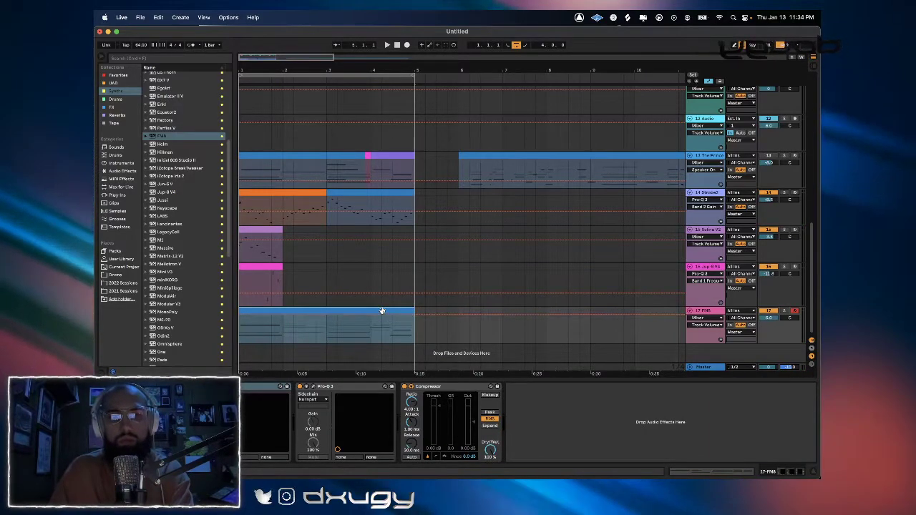
double_click(382, 311)
key(super+a)
key(shift+Up)
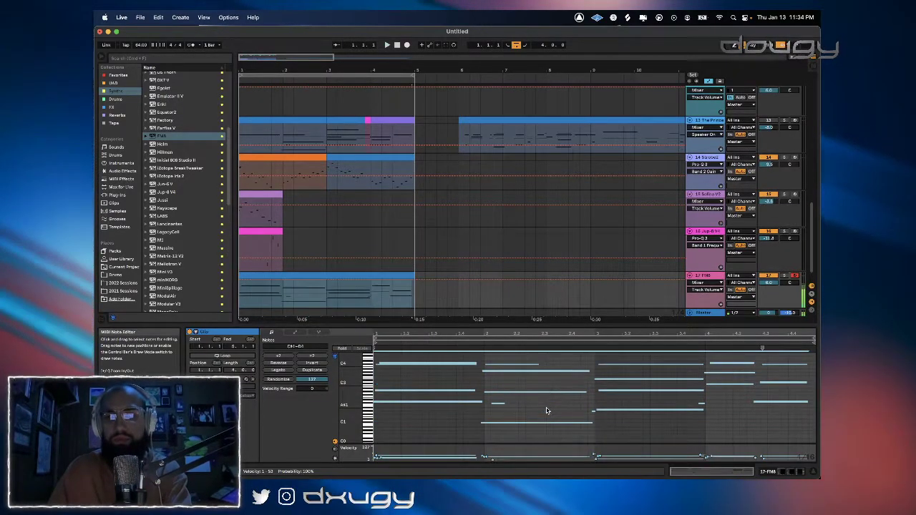
key(space)
key(shift+Up)
key(space)
key(space)
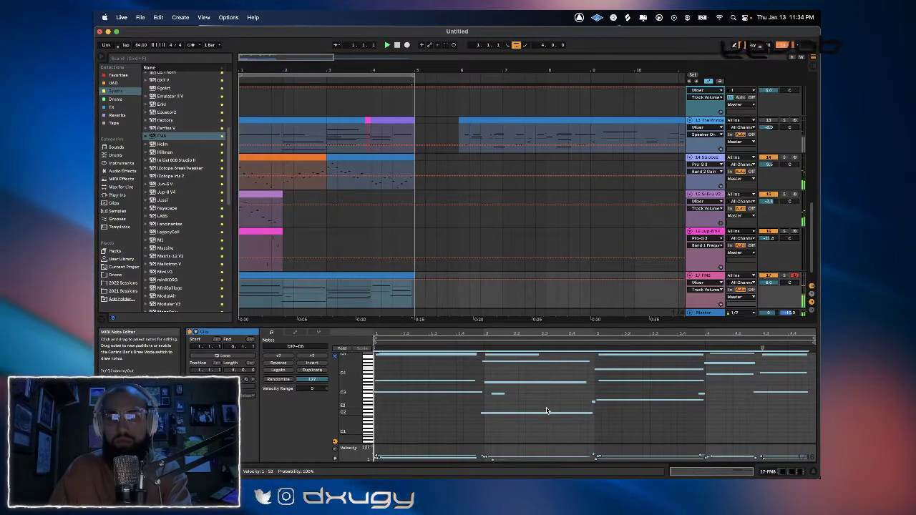
key(super+z)
key(shift+Down)
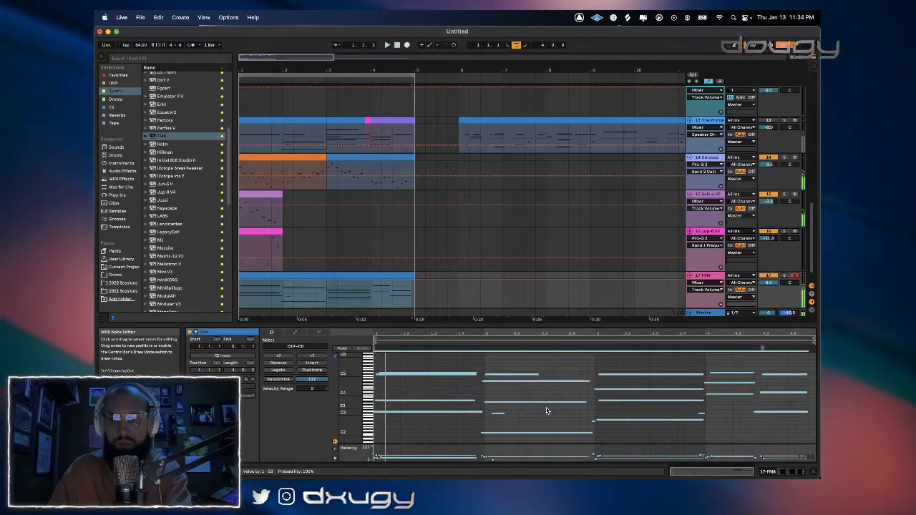
Unmute The Prince track and rebalance the loop by adjusting the FM8 track's volume and lowering the Solina V2 track.
click(768, 283)
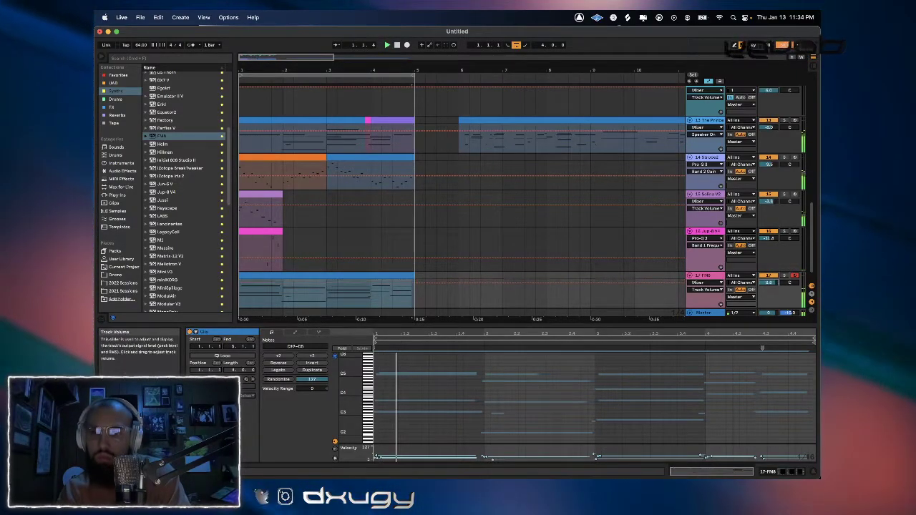
click(782, 472)
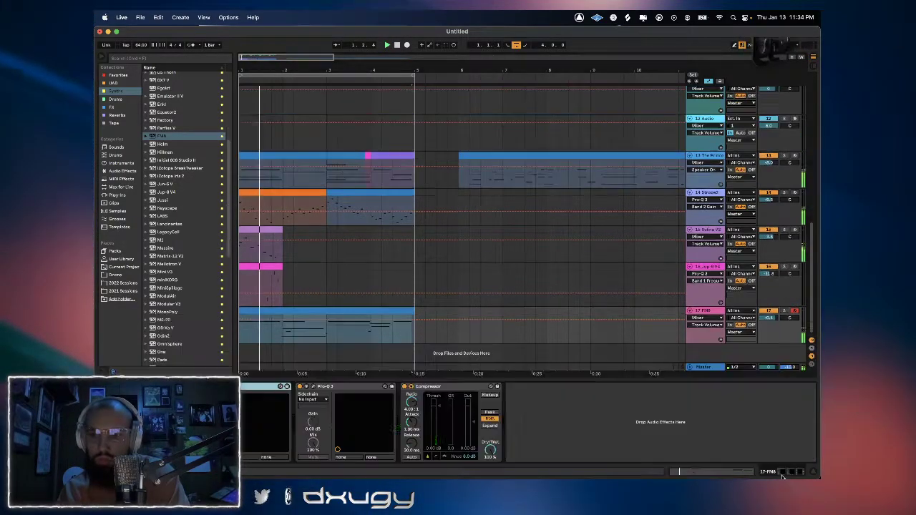
click(772, 240)
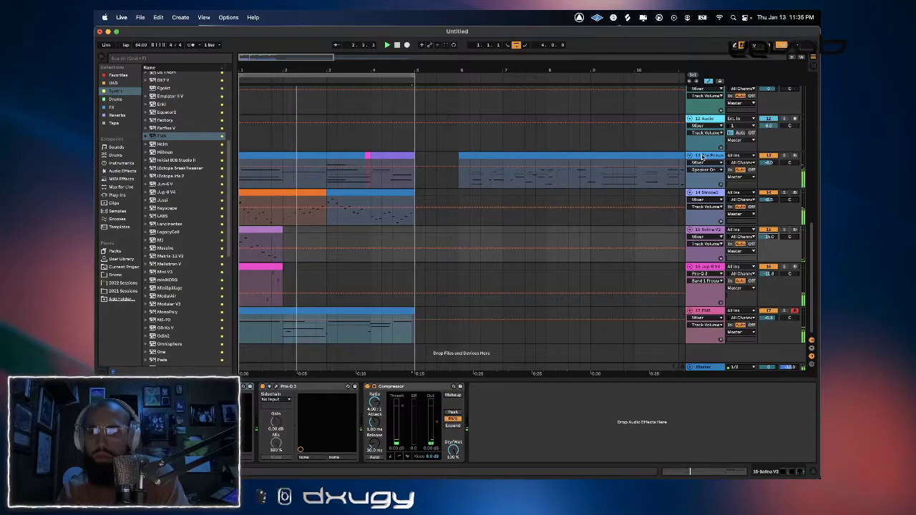
Insert an audio track below FM8 with its input set to Resampling, and mute the Drum Rack and Hat Perc tracks.
click(703, 290)
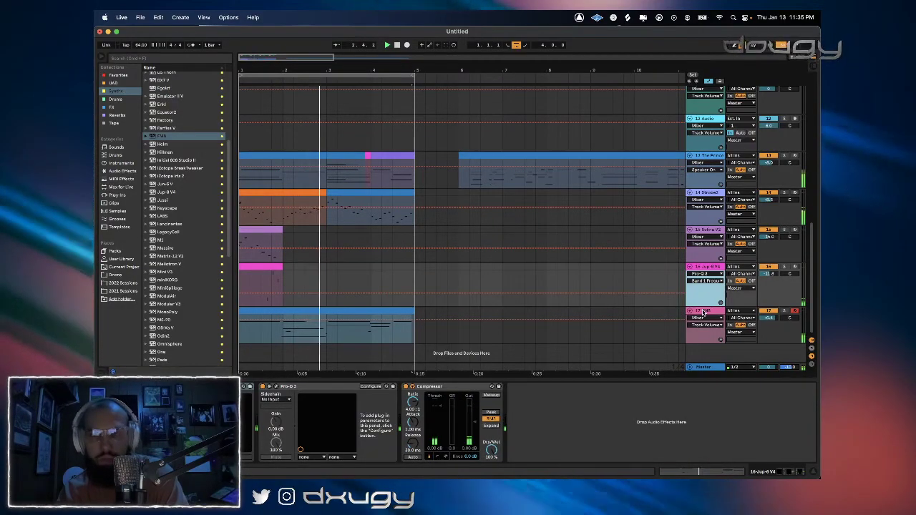
right_click(703, 313)
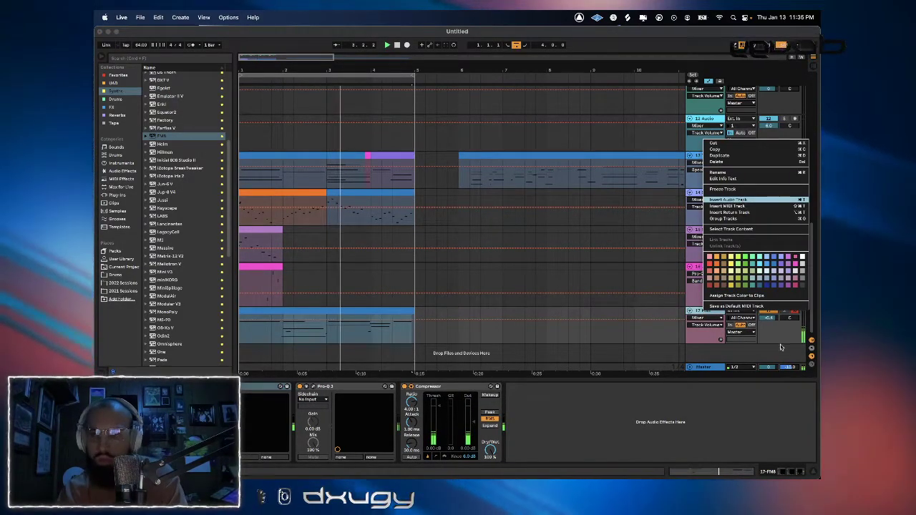
key(Return)
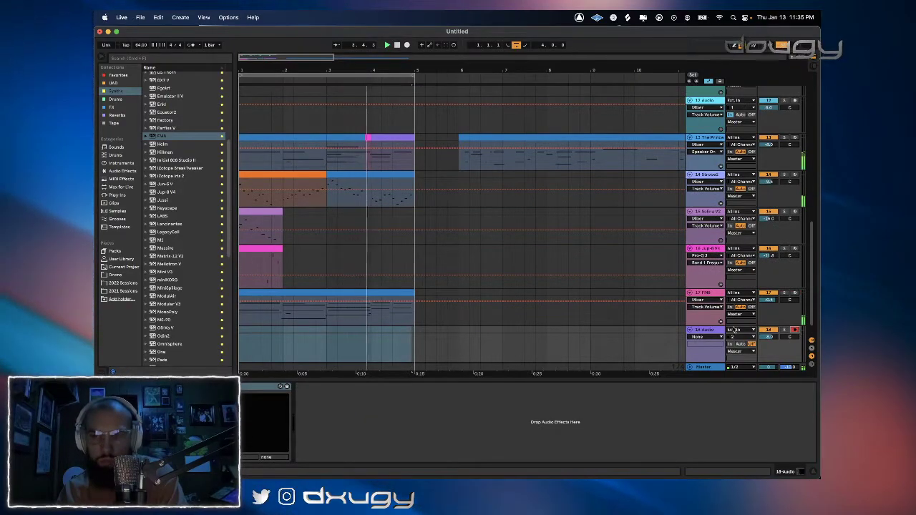
click(734, 330)
click(738, 350)
scroll(744, 286, up, 10)
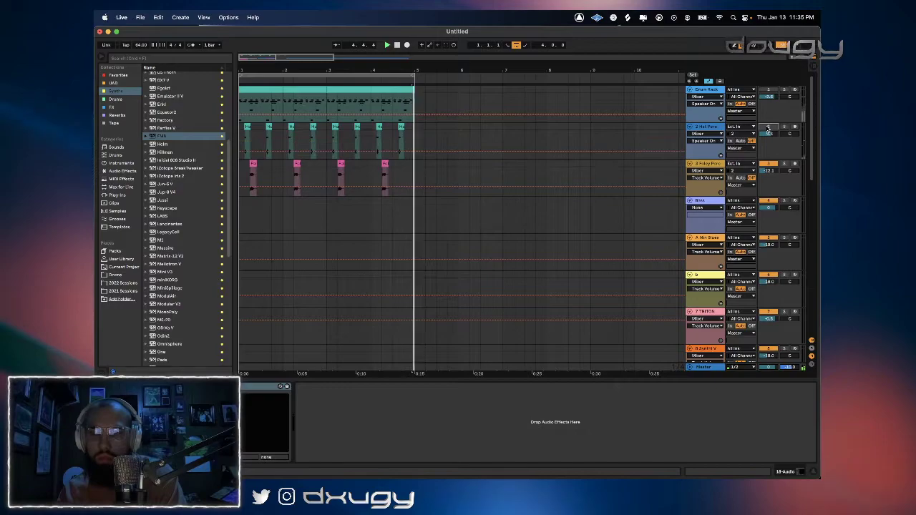
scroll(583, 156, down, 10)
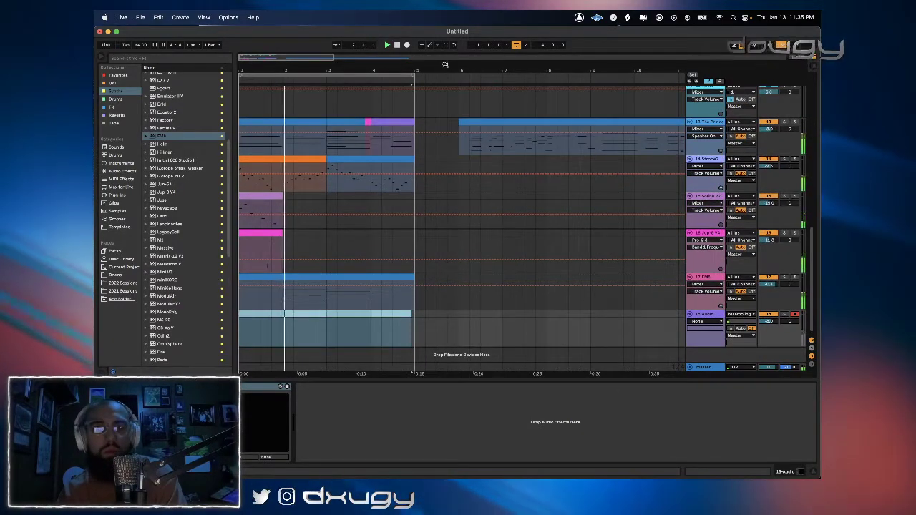
Record the four-bar synth loop onto the new audio track and move the recorded clip to start at bar 5.
click(399, 45)
click(406, 45)
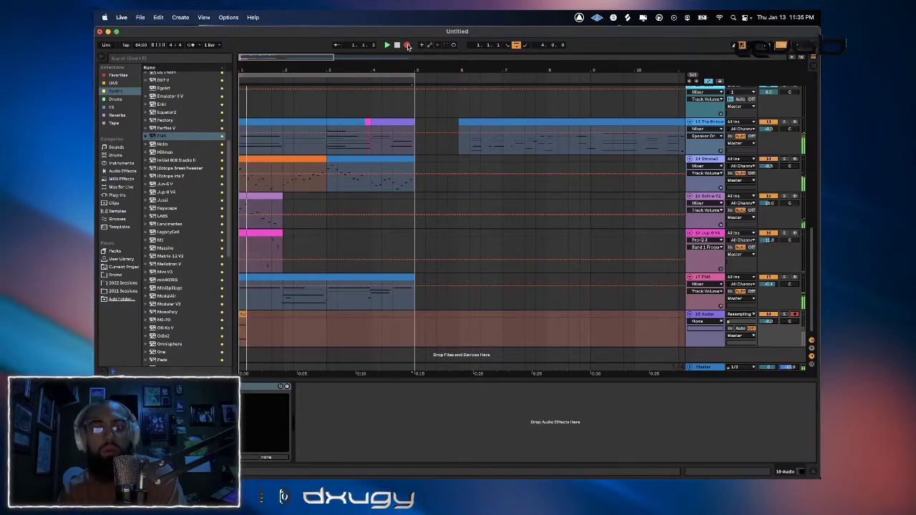
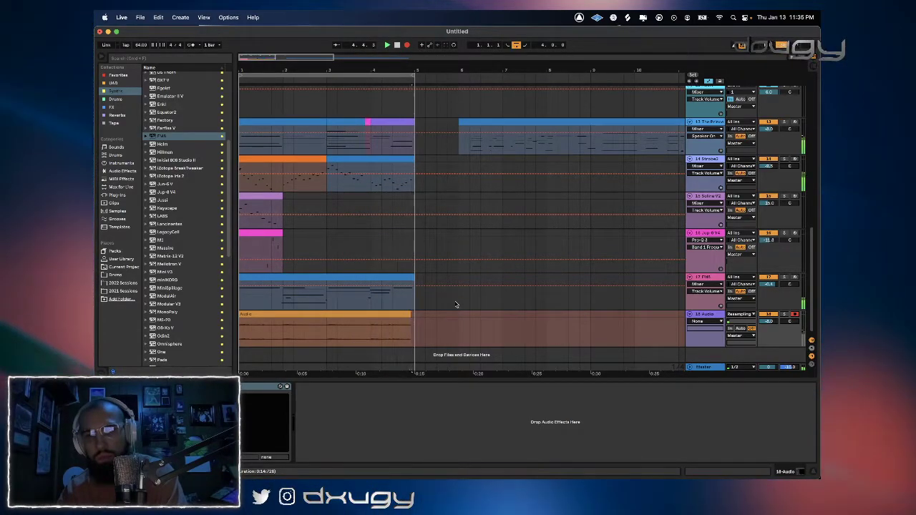
key(space)
alt+drag(259, 313, 434, 319)
scroll(434, 319, right, 2)
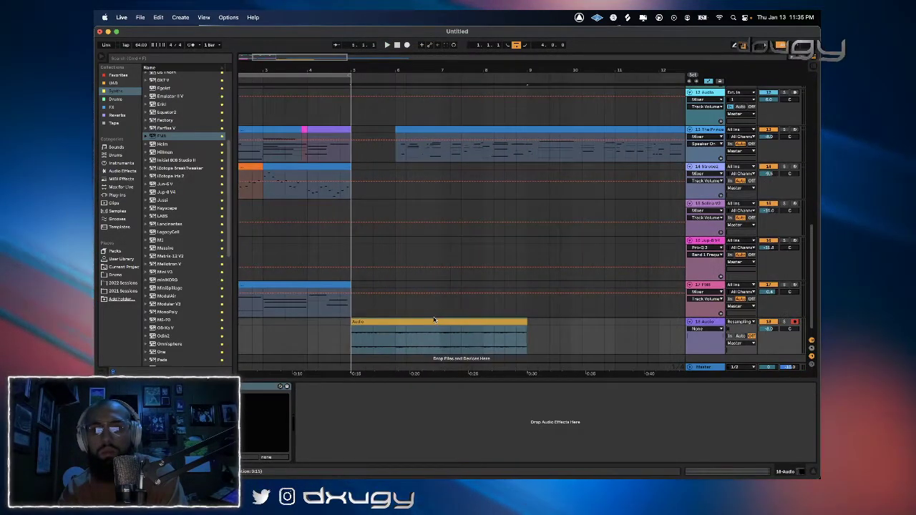
scroll(433, 307, right, 1)
drag(486, 67, 297, 67)
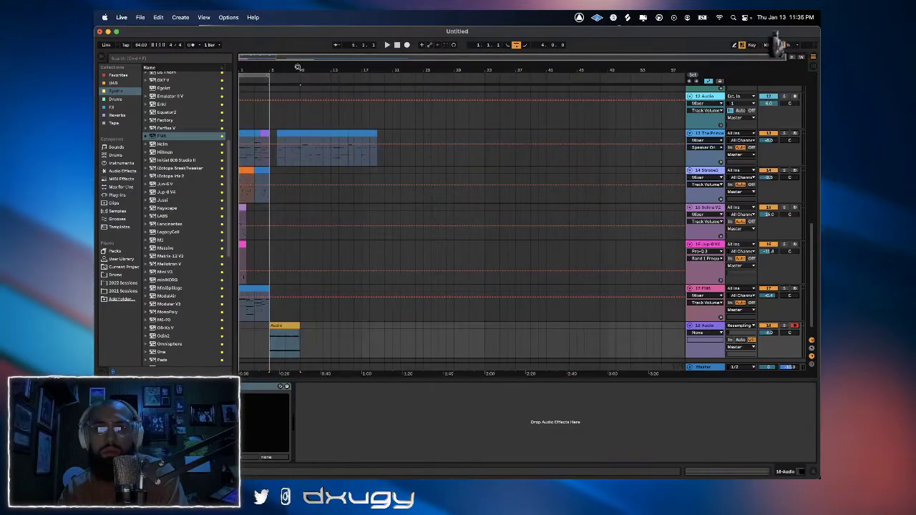
Duplicate the Drum Rack, Hat Perc and Foley Perc clips into bars 5 to 8 and unmute the drum tracks.
click(298, 131)
scroll(373, 148, up, 10)
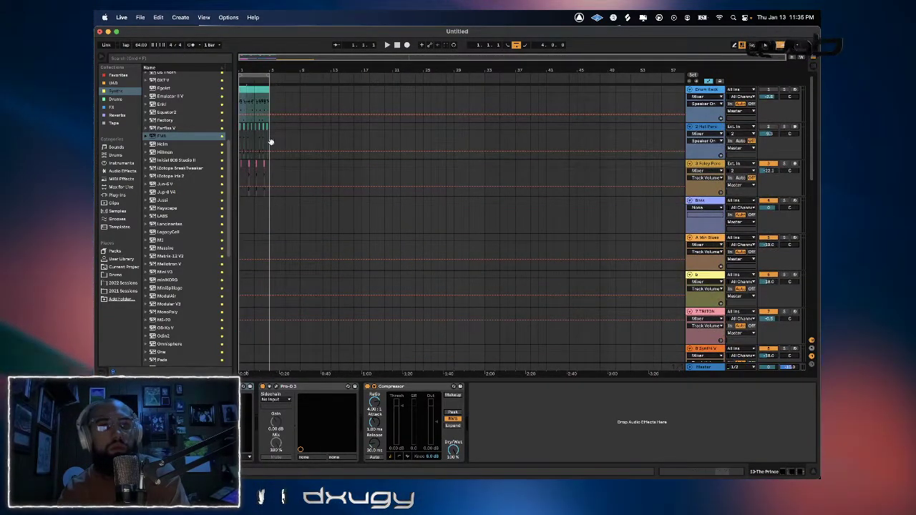
click(269, 91)
shift+click(268, 163)
key(super+d)
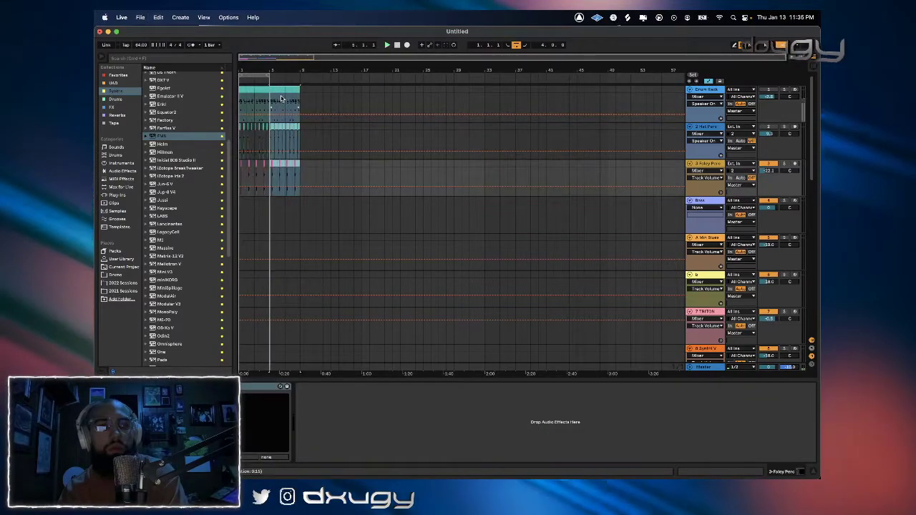
key(space)
drag(267, 70, 287, 125)
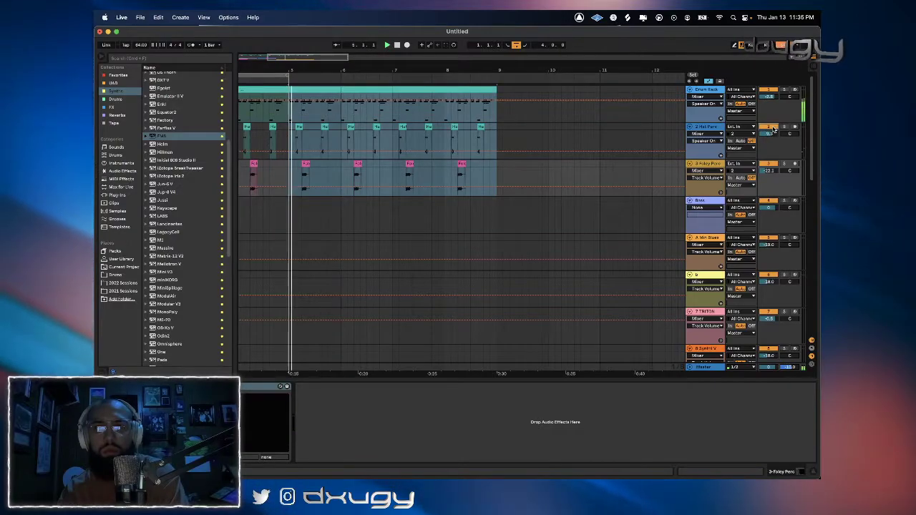
scroll(630, 112, down, 5)
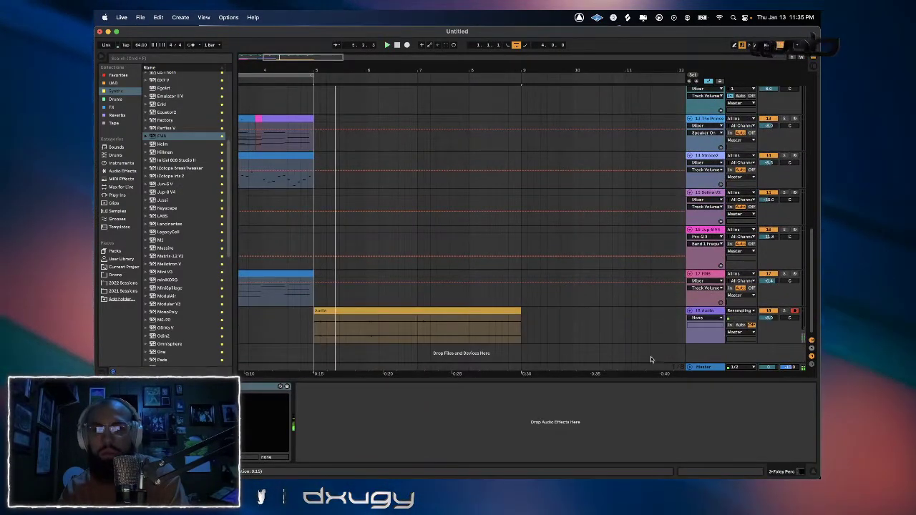
Open the recorded audio clip, set its track's input to No Input, and raise the track's volume during playback.
click(414, 309)
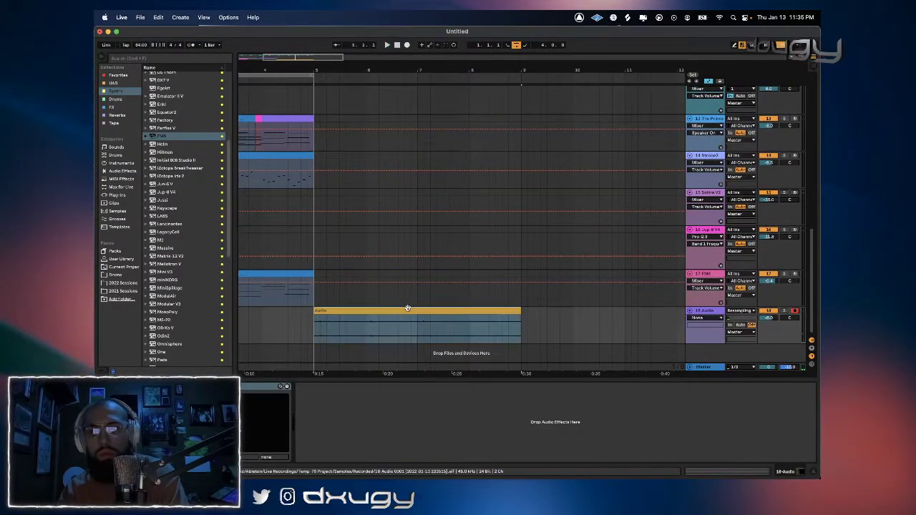
double_click(407, 308)
click(737, 274)
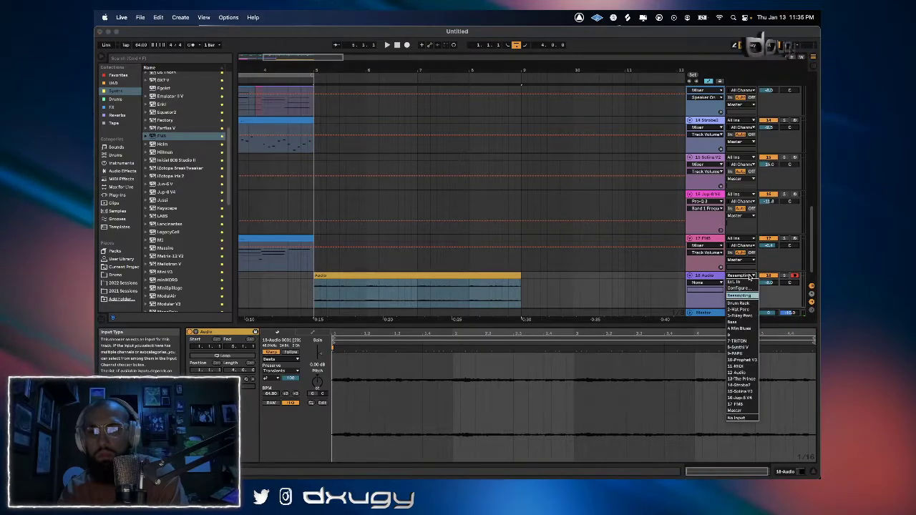
click(740, 409)
key(space)
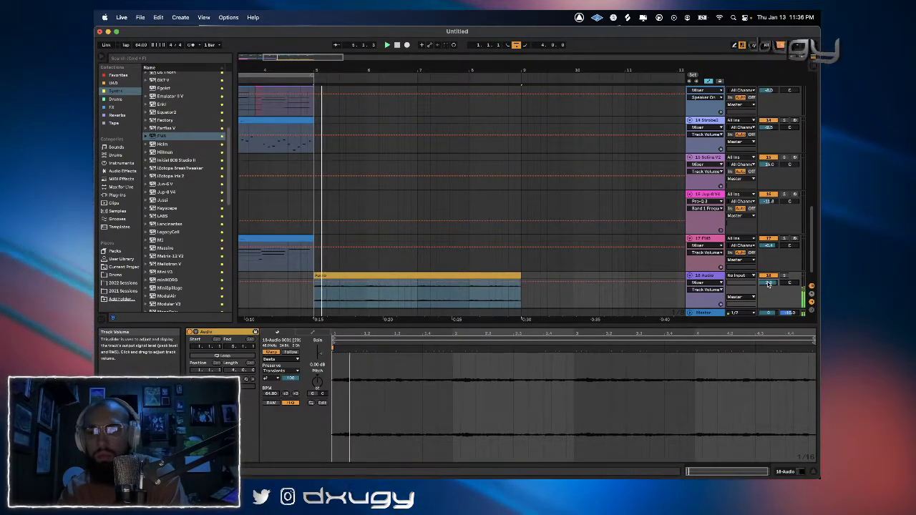
Try transposing the recorded clip up and down with a shorter transient envelope, then reset its pitch to 0.
drag(319, 383, 318, 362)
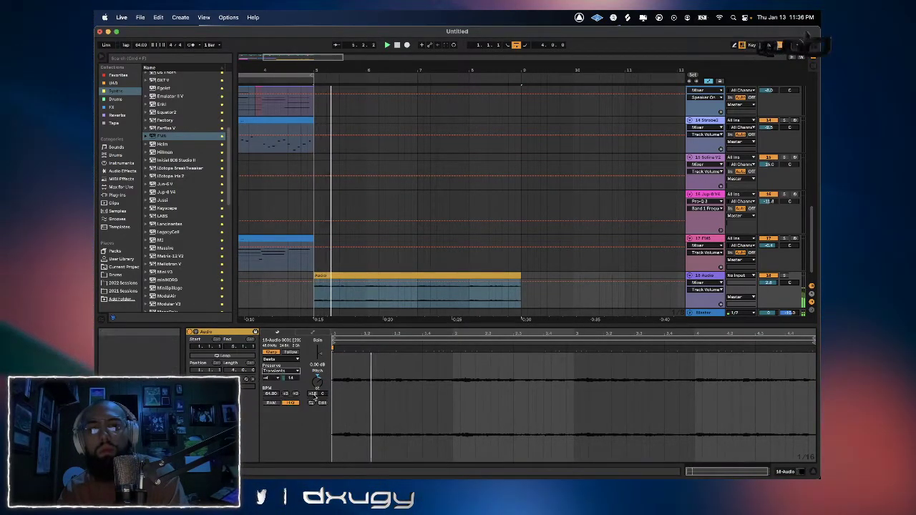
drag(316, 384, 315, 436)
key(space)
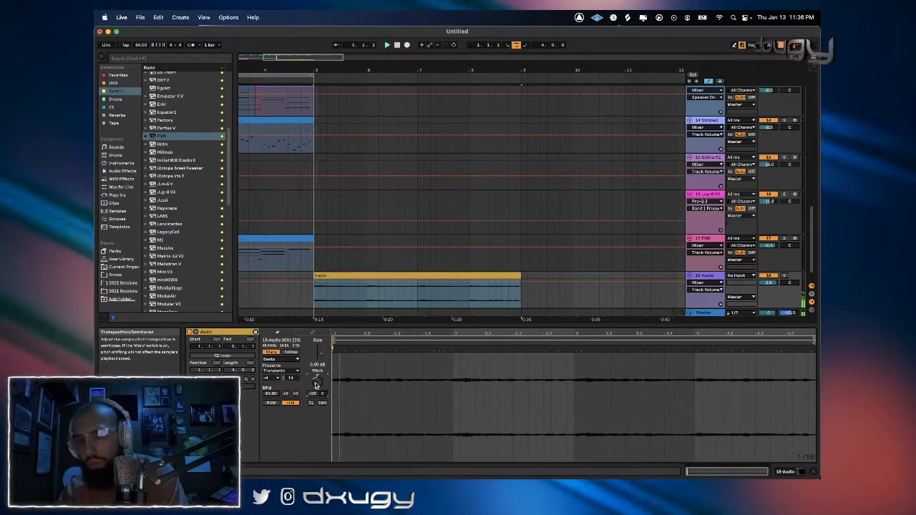
drag(291, 378, 290, 322)
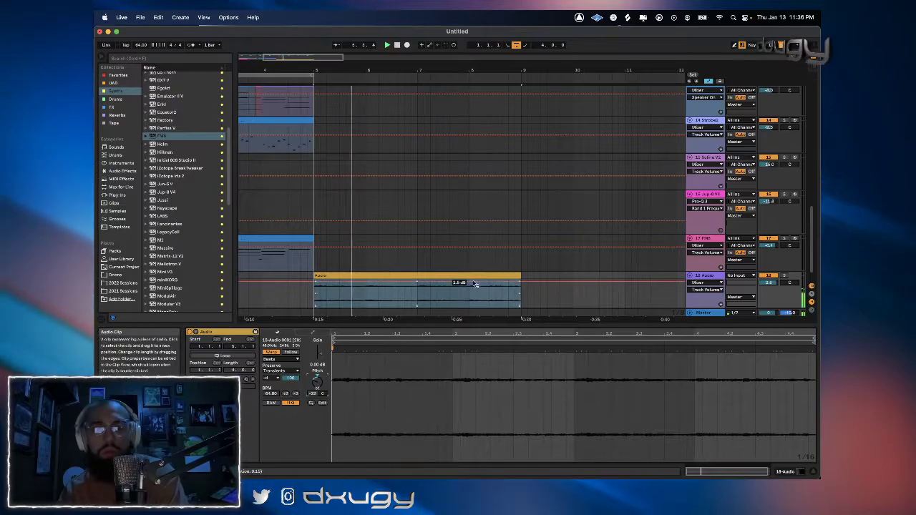
key(space)
key(space)
drag(317, 382, 317, 359)
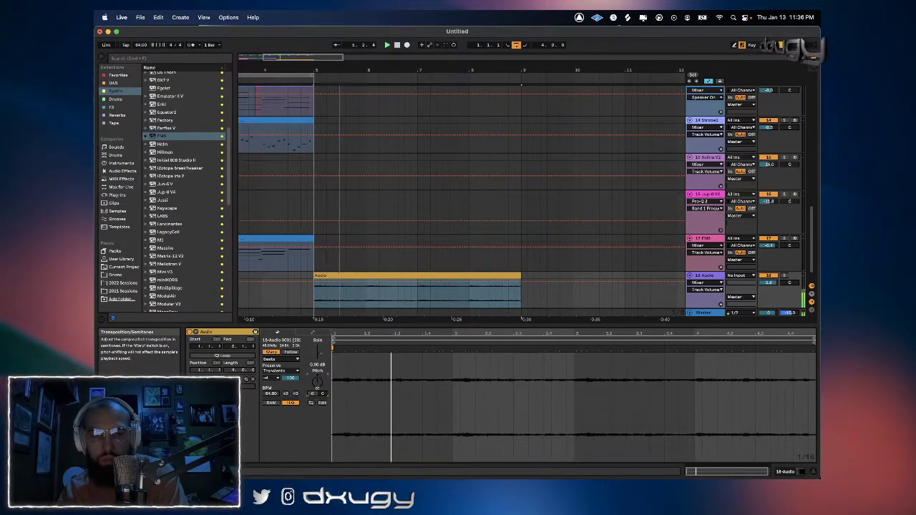
Search the plug-ins for "initial re" and load the Initial Reverse Audio Unit onto the recorded audio track.
click(794, 471)
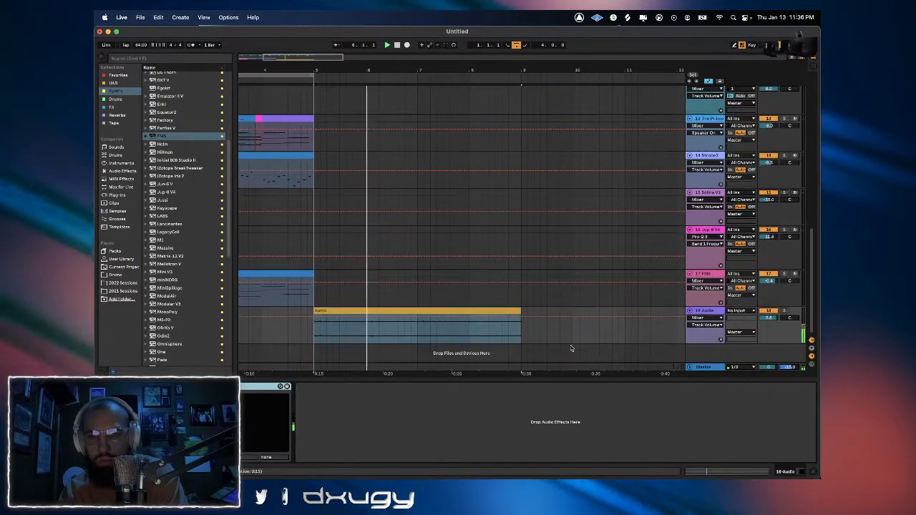
double_click(363, 308)
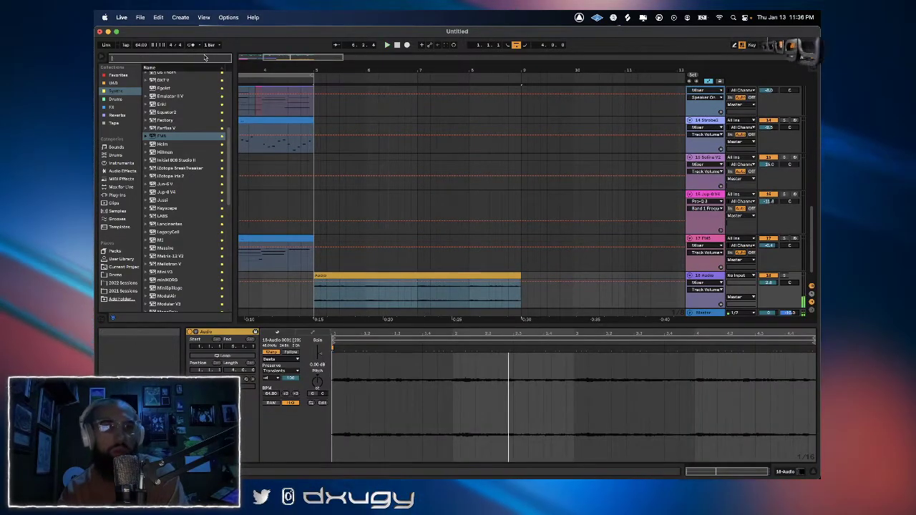
text(initial re)
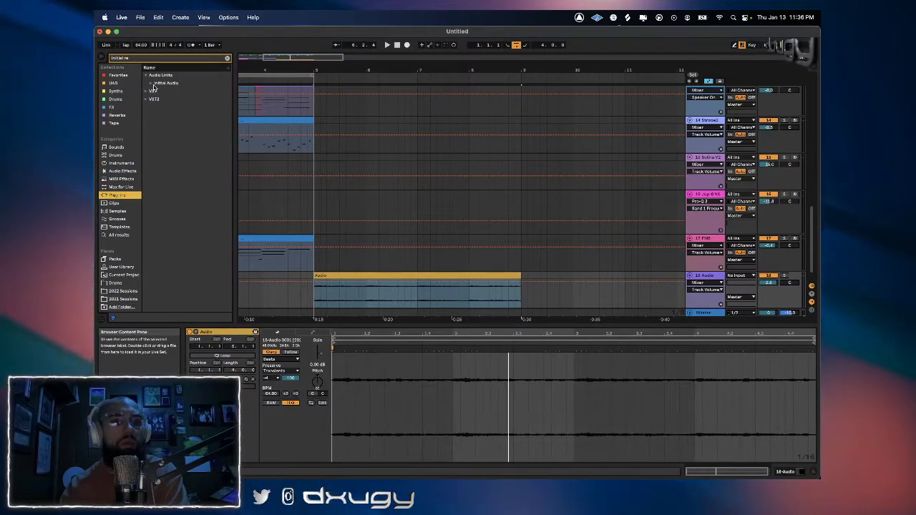
click(174, 92)
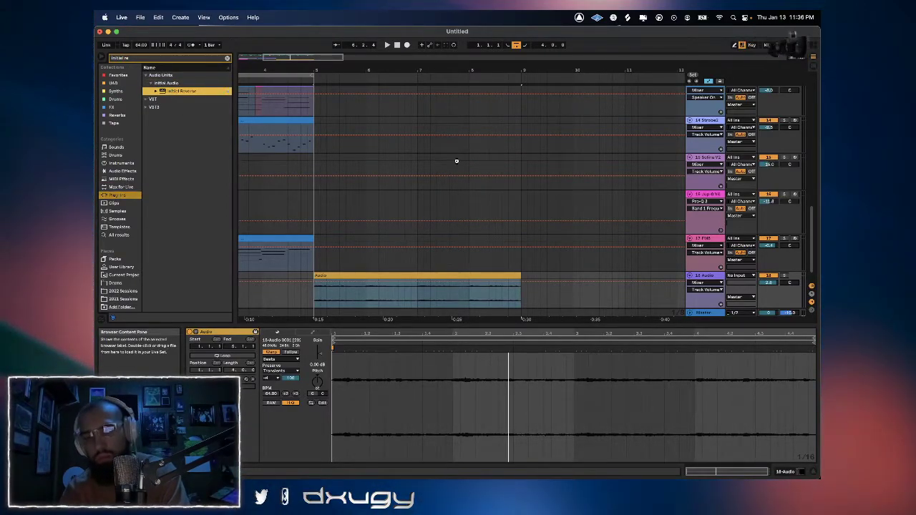
Increase Initial Reverse's Fade and set its reverse length to 1/2 while the loop plays.
key(space)
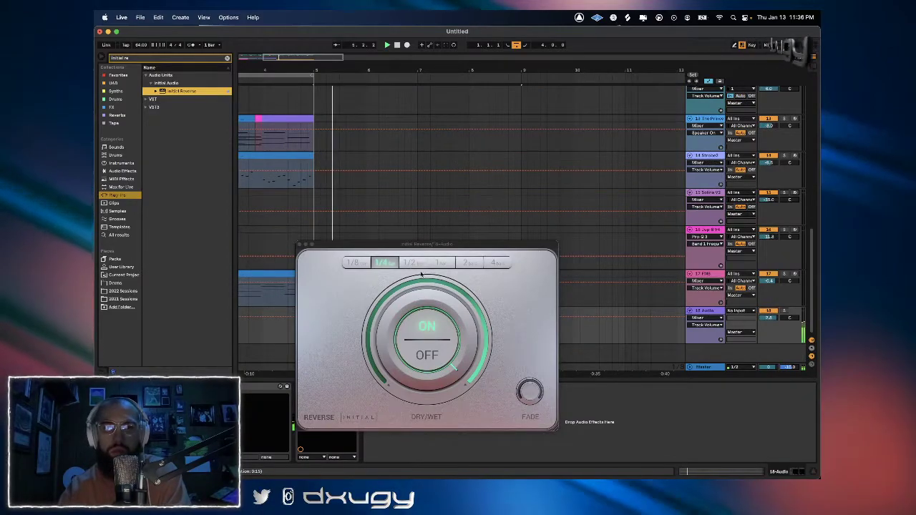
click(532, 393)
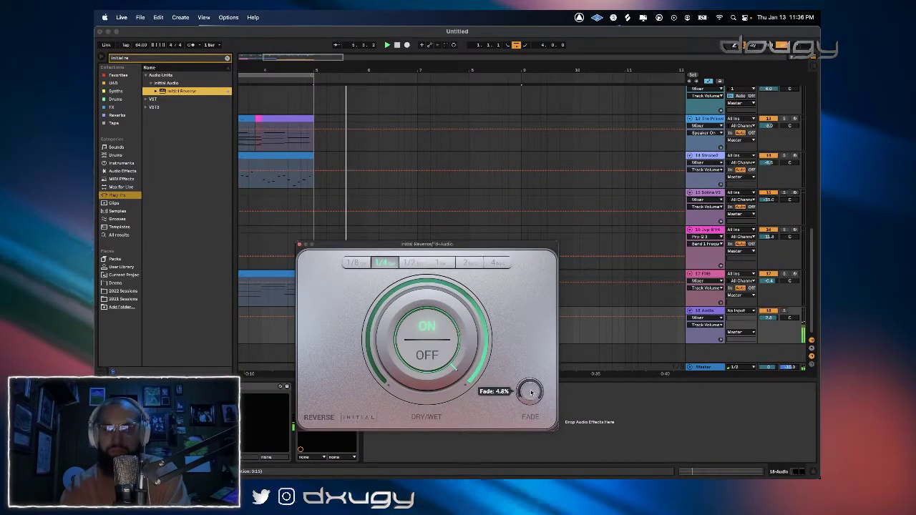
click(416, 263)
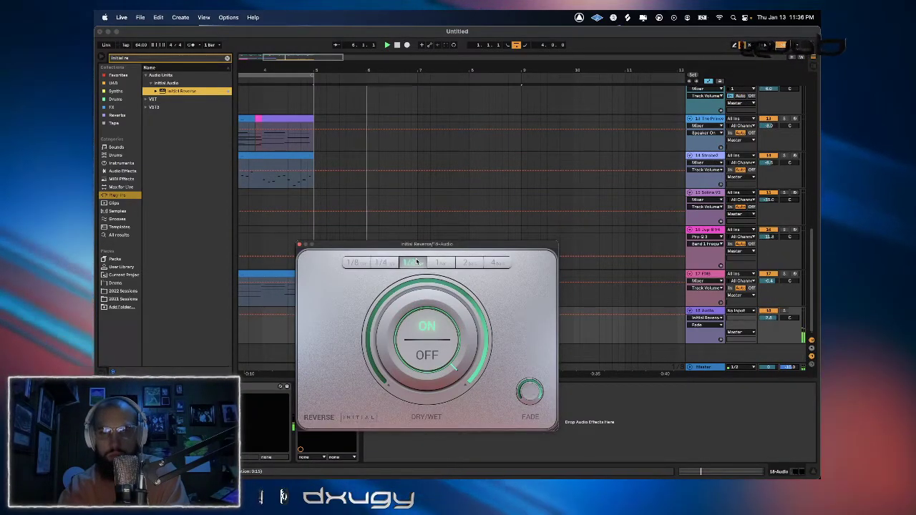
Search the plug-ins for "halftim", load HalfTime ahead of Initial Reverse on the recorded audio track, and set it to 1/8 at 1.5x.
click(227, 58)
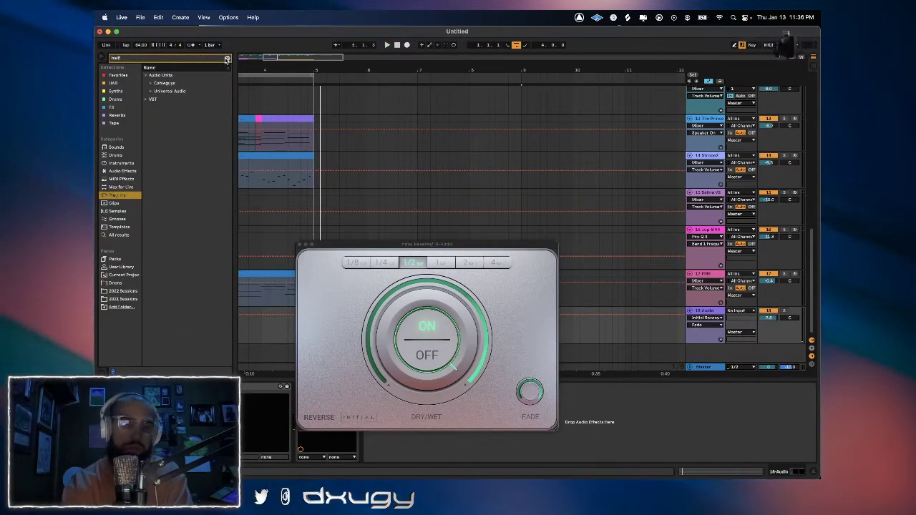
text(halftim)
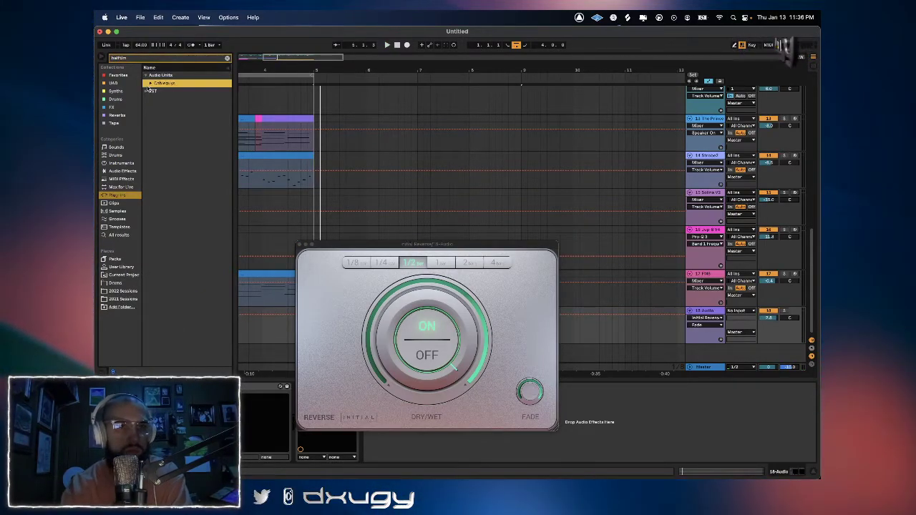
drag(282, 393, 284, 394)
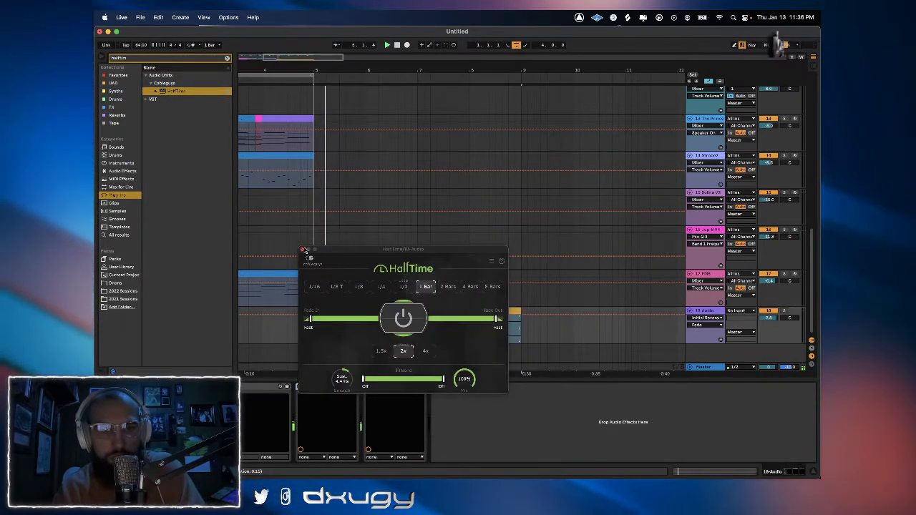
click(302, 249)
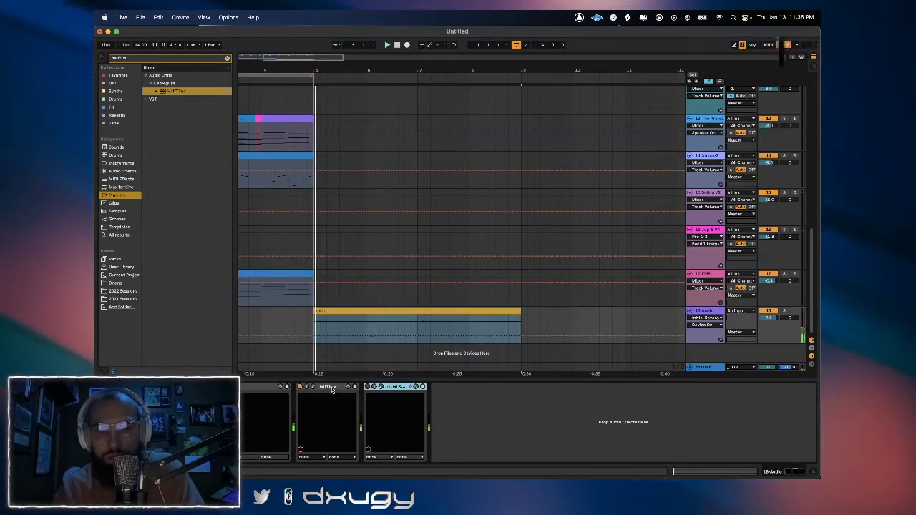
click(308, 386)
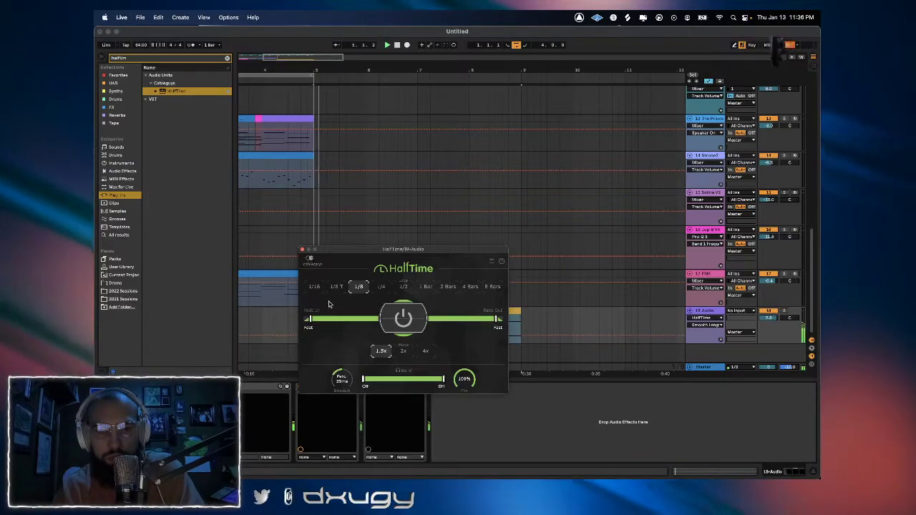
key(super+alt+p)
Open the recorded clip, try transposing it up, and halve its segment BPM to 32 while replaying it.
double_click(382, 311)
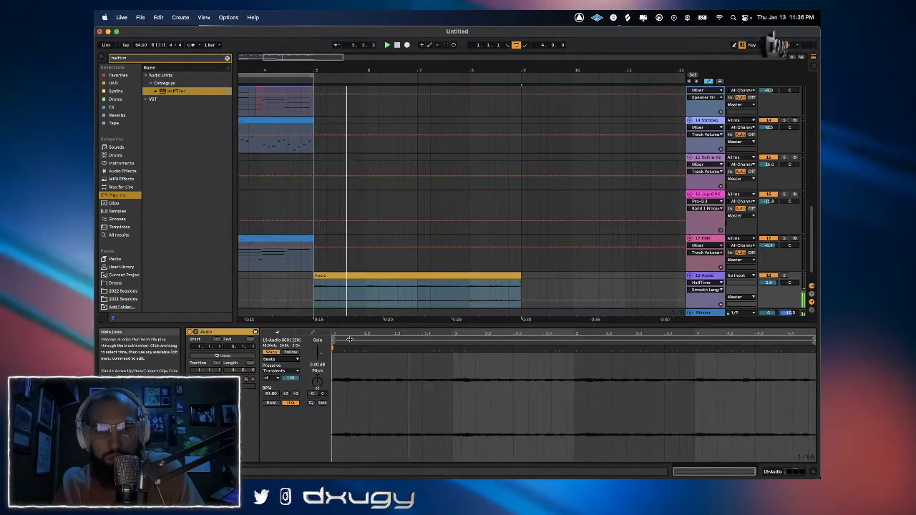
key(space)
key(space)
drag(316, 382, 317, 368)
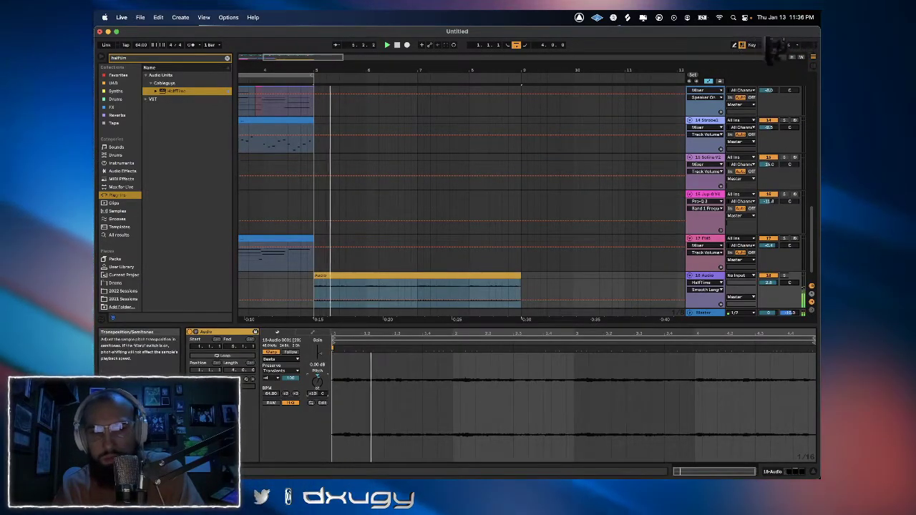
click(285, 394)
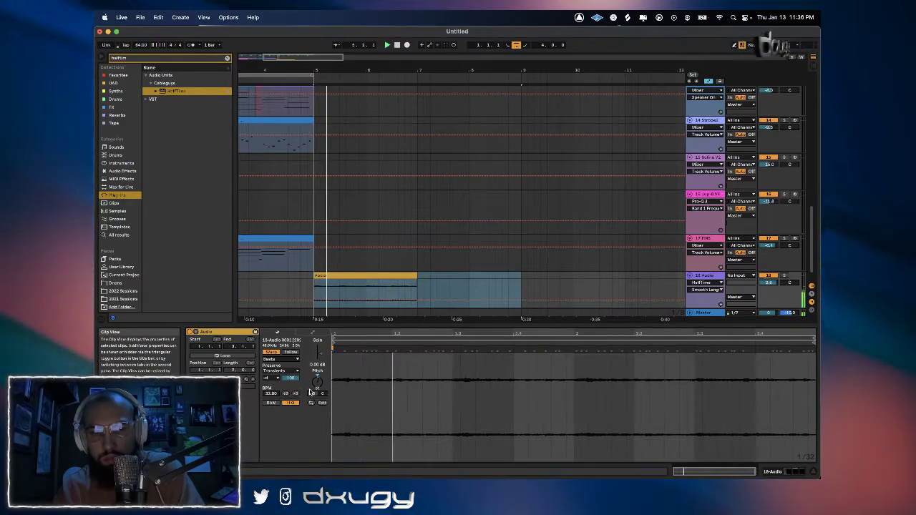
click(312, 403)
key(space)
key(space)
Try Re-Pitch warping on the clip, switch its warp mode to Complex, and set its transposition to -3 semitones.
drag(312, 394, 313, 388)
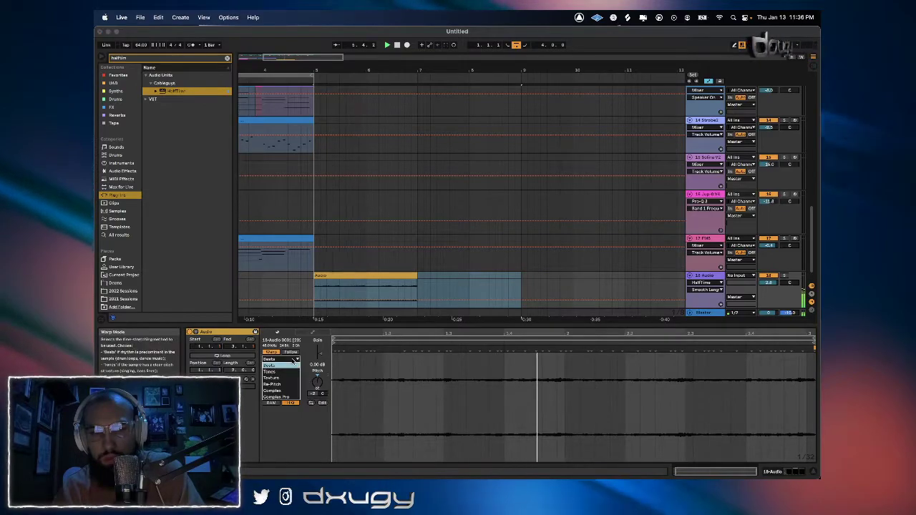
click(279, 359)
click(282, 383)
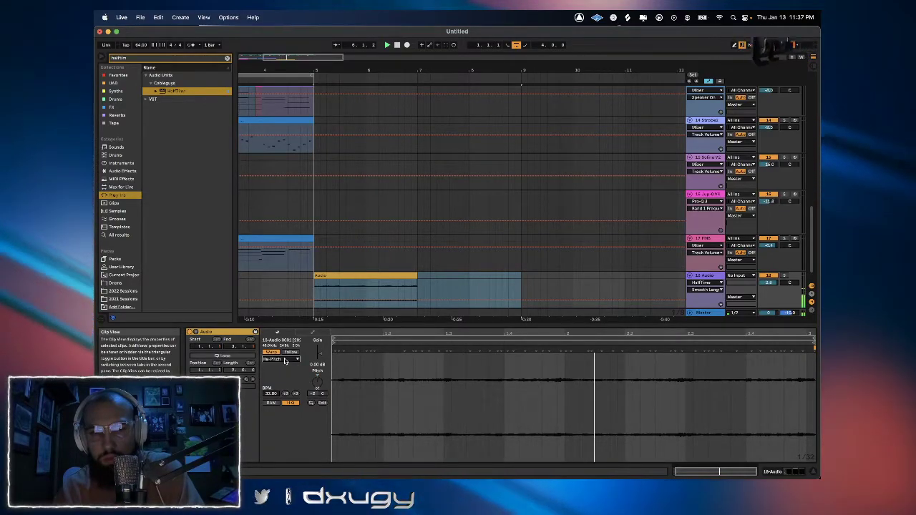
click(286, 359)
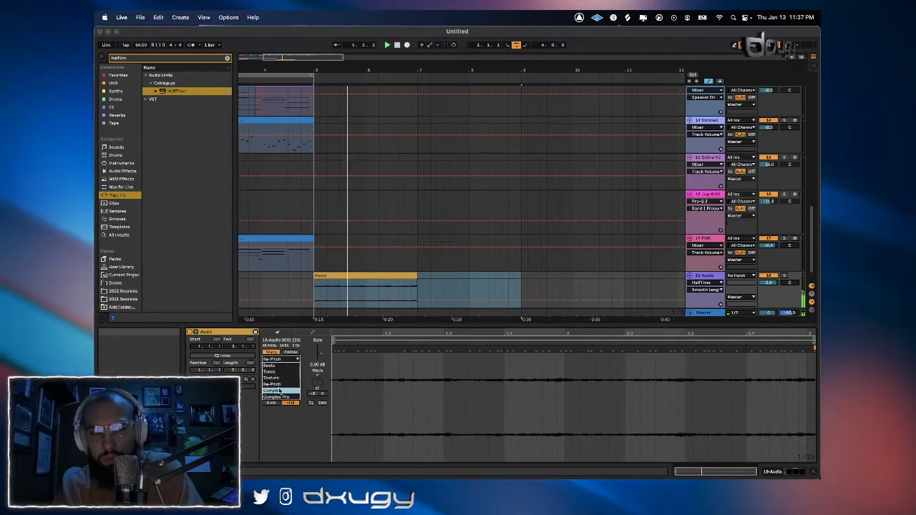
click(272, 390)
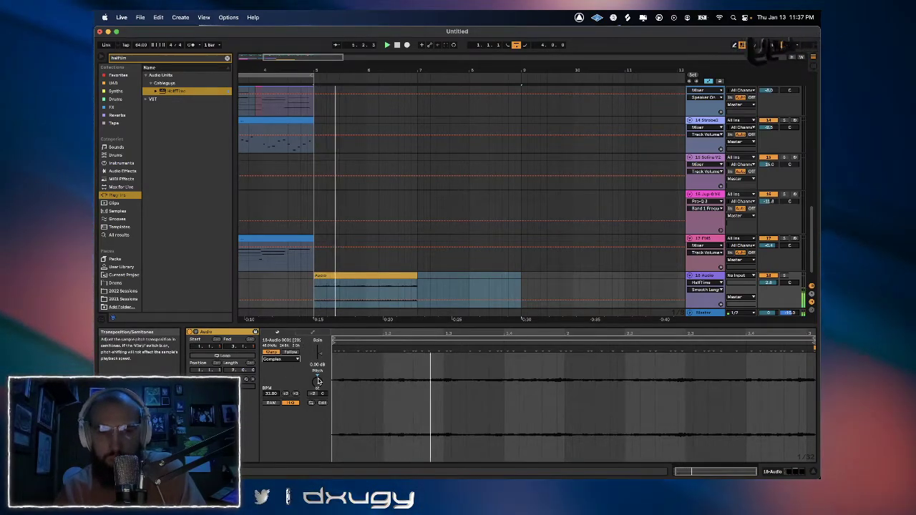
drag(317, 381, 317, 393)
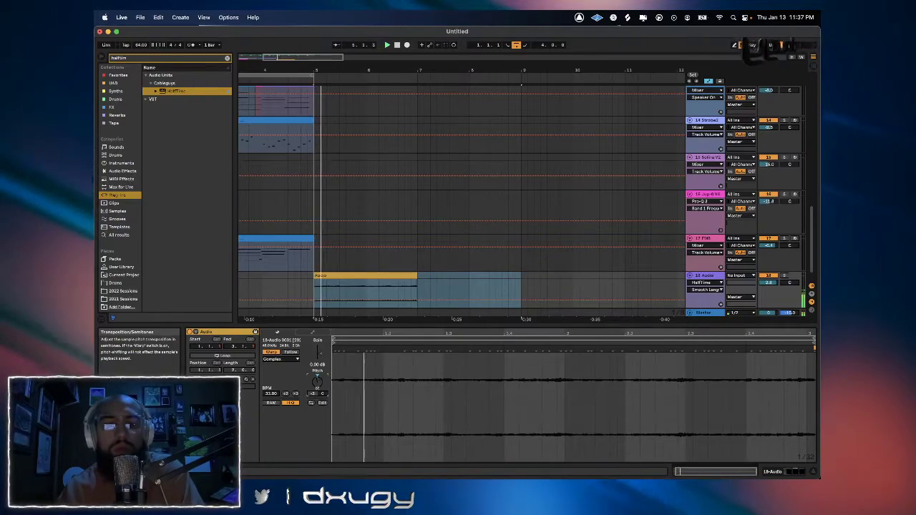
drag(318, 380, 318, 374)
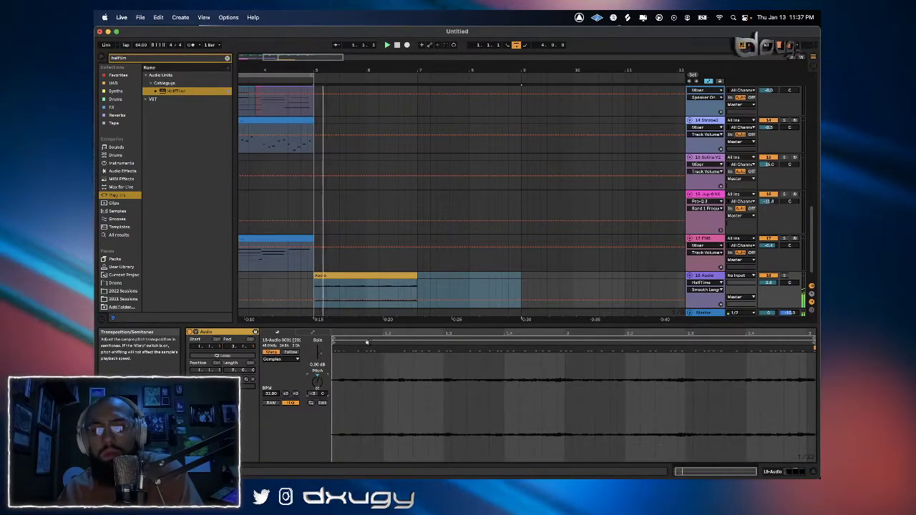
Raise the recorded audio track's volume and duplicate its shortened clip directly after the original.
drag(769, 283, 769, 277)
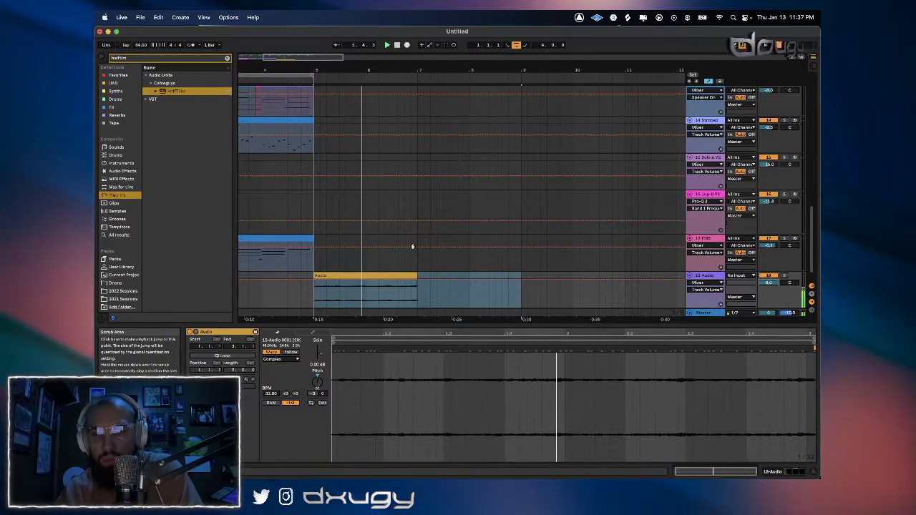
click(374, 274)
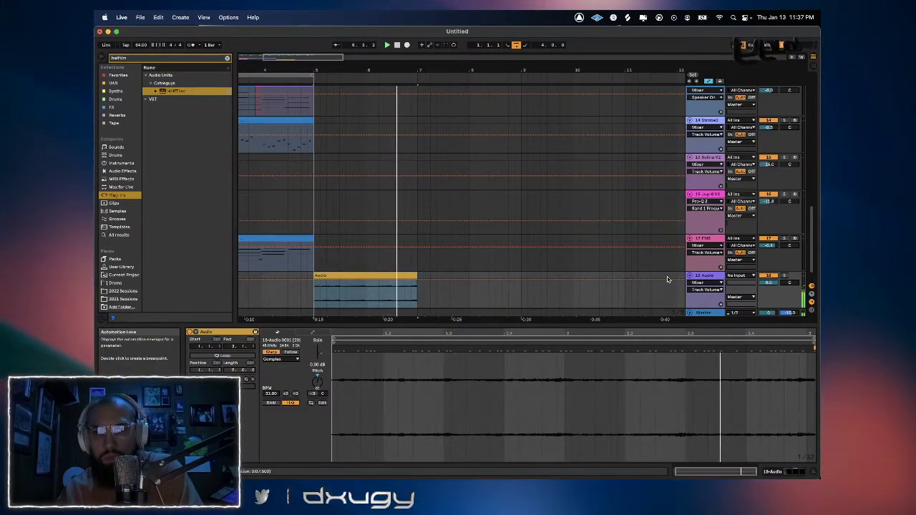
key(super+d)
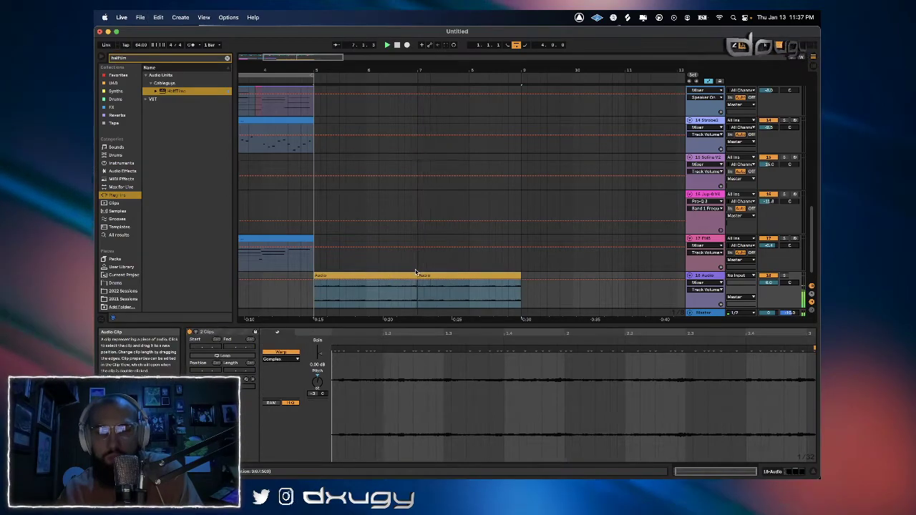
click(429, 275)
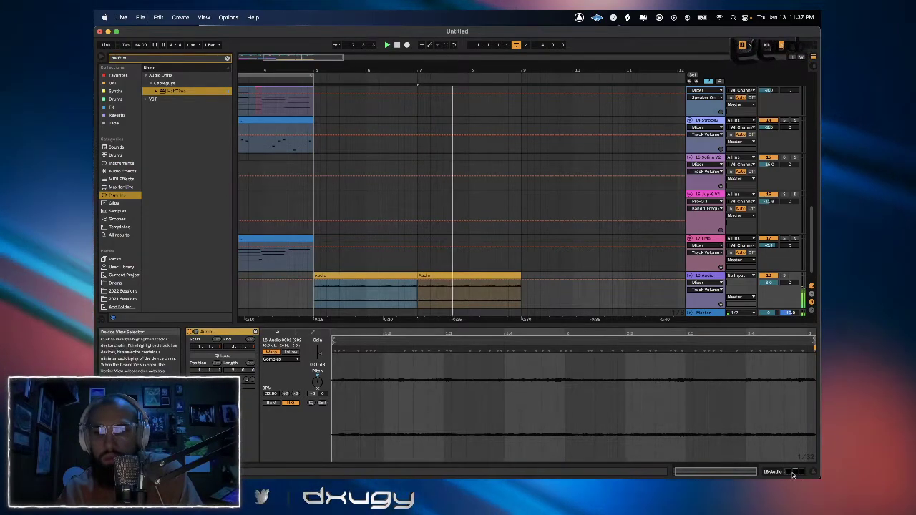
Try Initial Reverse with a lower Fade, a 1/4 reverse length and a reduced Dry/Wet, returning Dry/Wet to full.
click(792, 472)
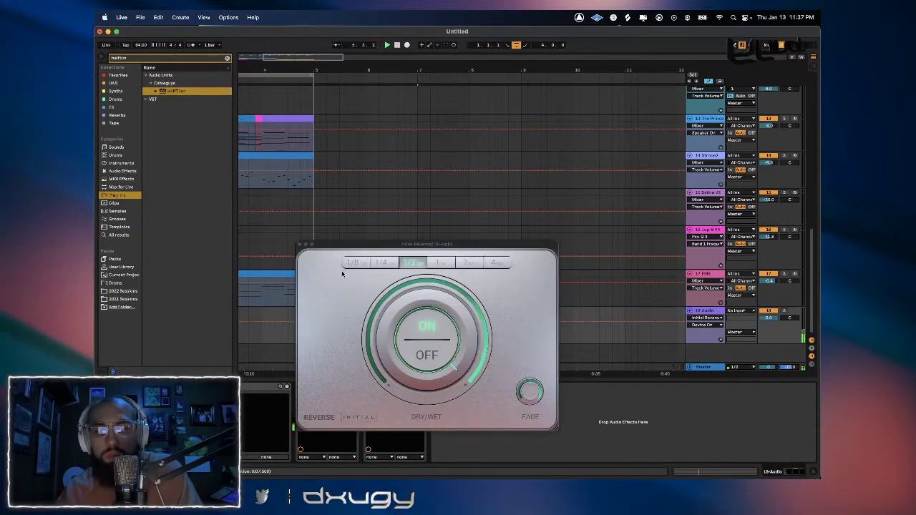
click(529, 389)
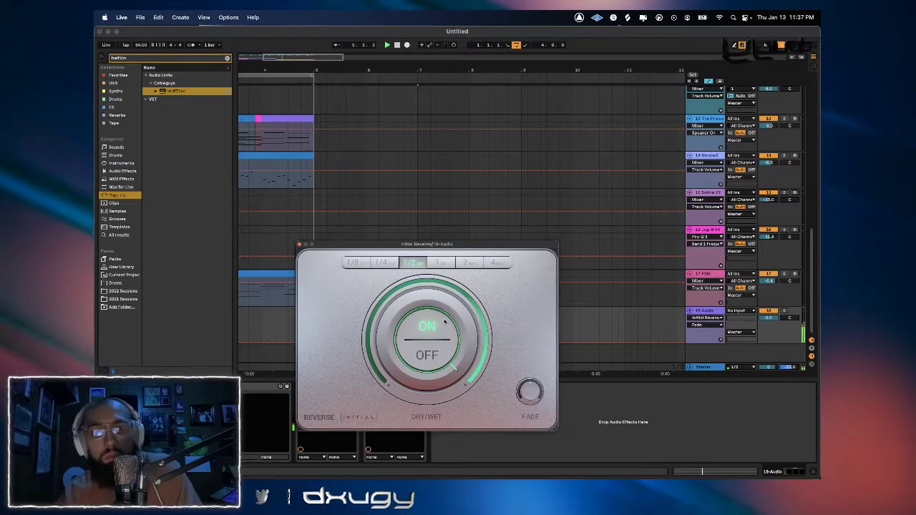
click(381, 262)
drag(430, 284, 401, 281)
click(299, 246)
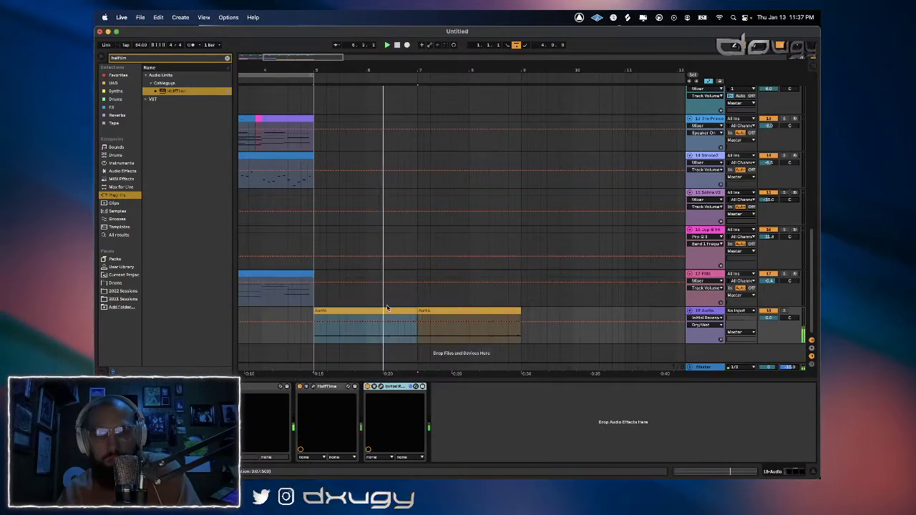
click(382, 387)
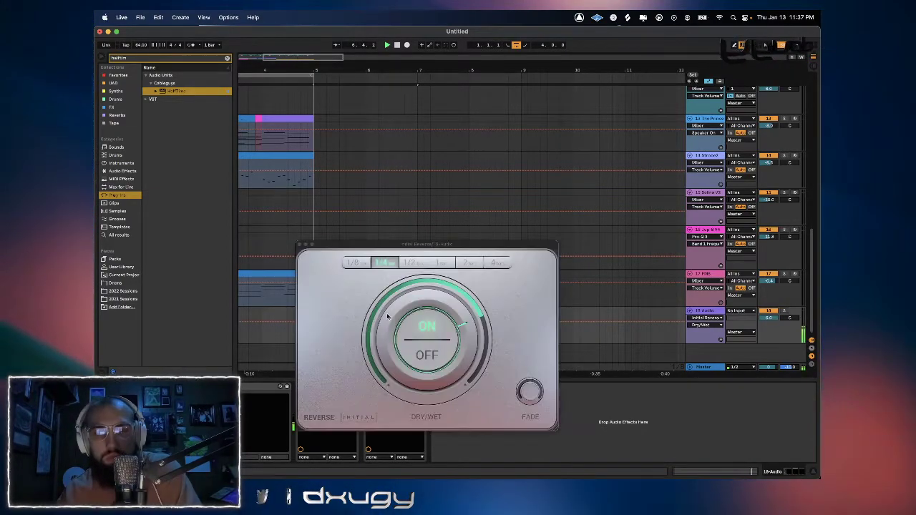
drag(442, 289, 448, 219)
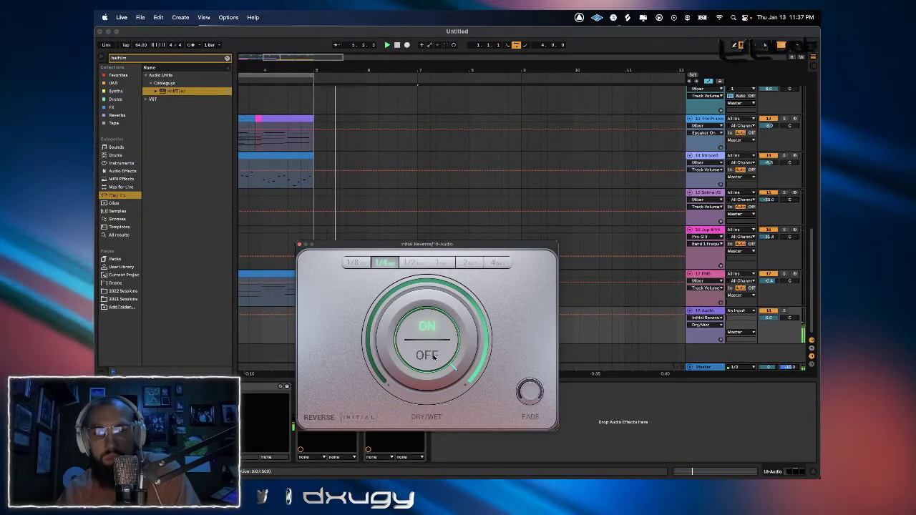
click(300, 245)
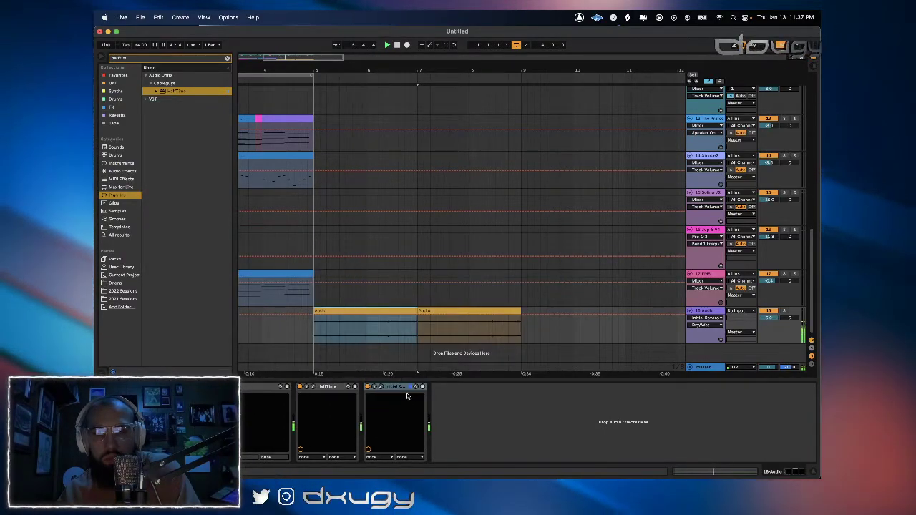
Remove Initial Reverse from the recorded audio track and replay its clips from the start.
click(658, 429)
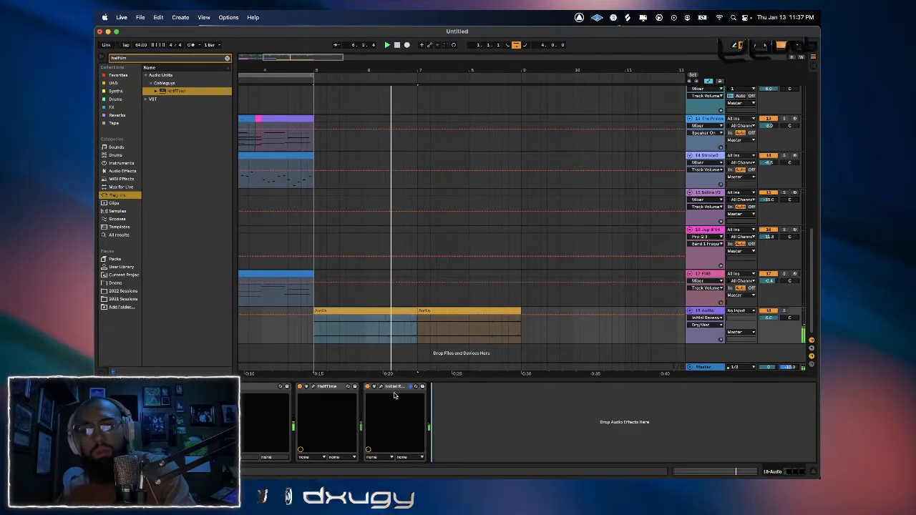
key(super+z)
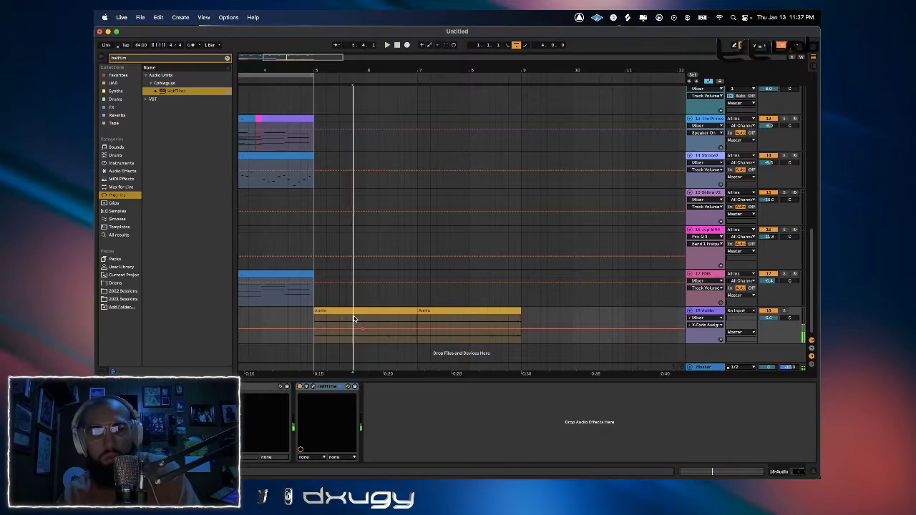
click(341, 322)
click(343, 309)
key(space)
key(space)
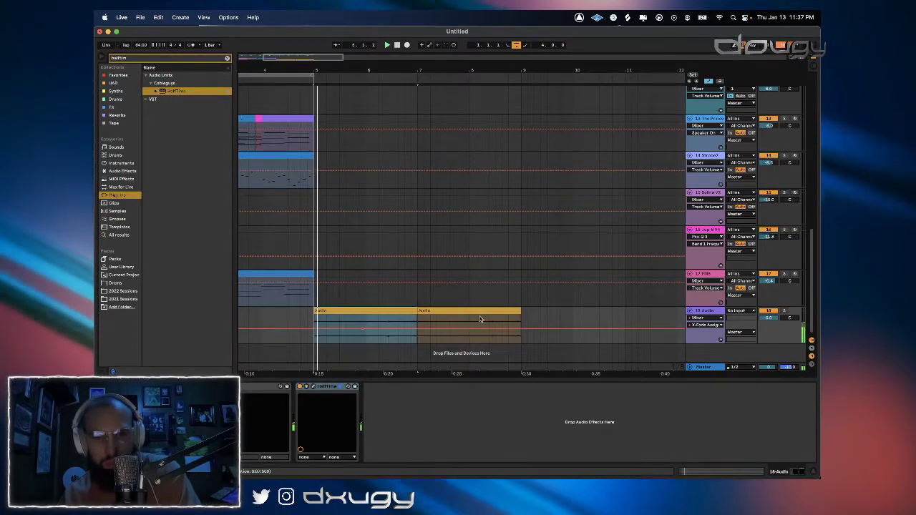
Duplicate the recorded audio track together with its two clips.
shift+click(478, 310)
click(709, 312)
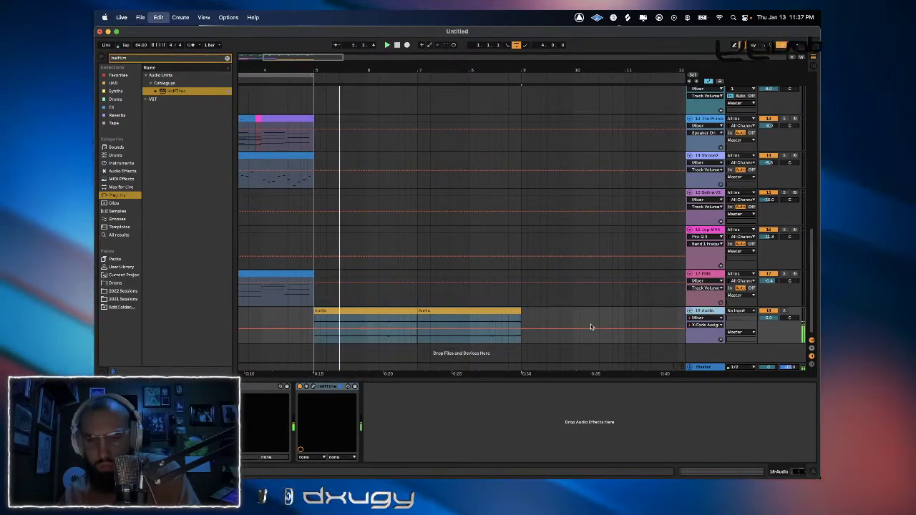
key(super+d)
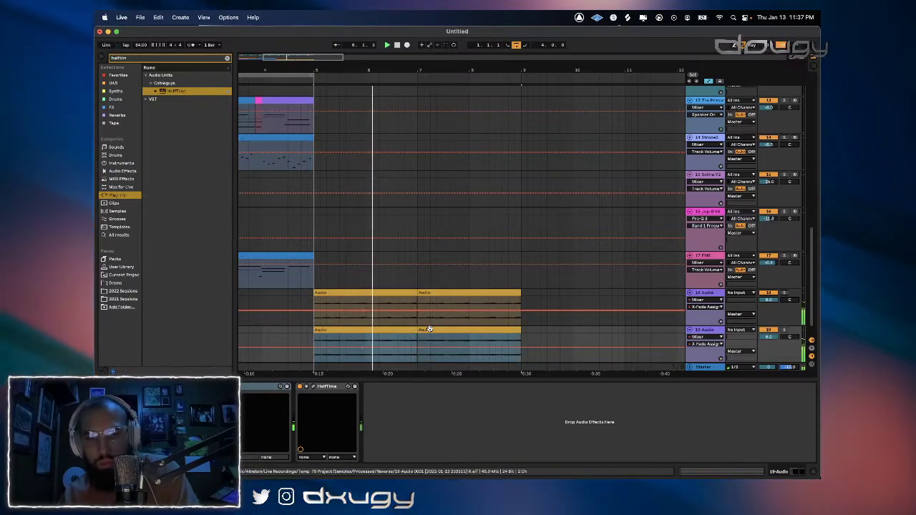
Reverse the two clips on the duplicated track and consolidate them into one clip.
key(r)
click(523, 271)
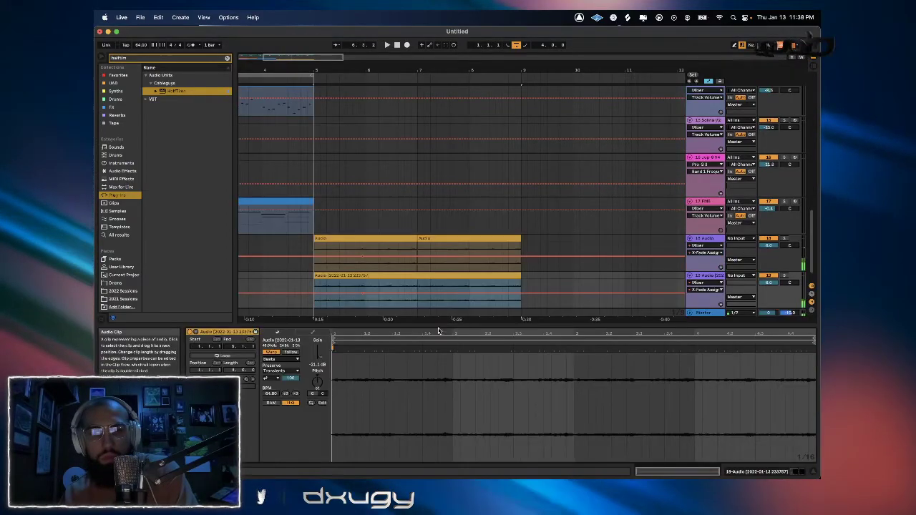
Transpose the reversed clip up 12 semitones and lower the duplicated track's volume during playback.
double_click(438, 331)
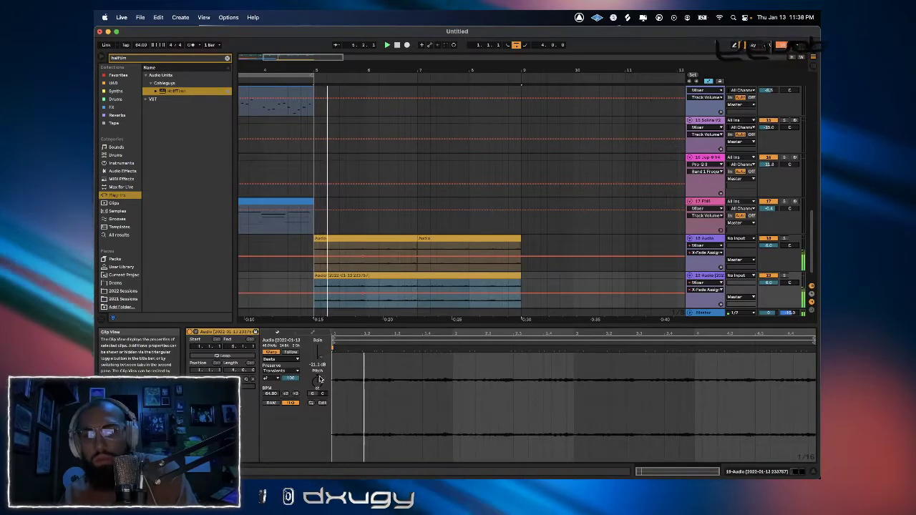
drag(317, 382, 317, 358)
key(space)
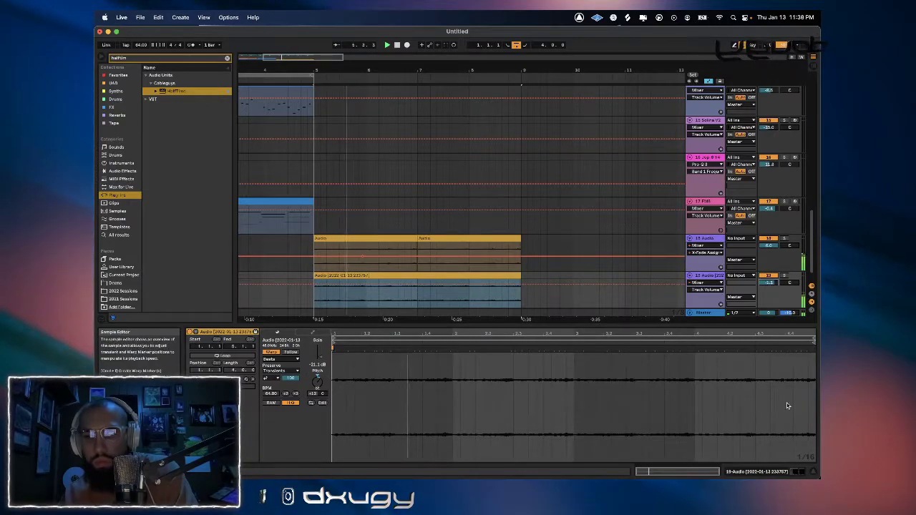
Search the plug-ins for Pro-Q and load FabFilter Pro-Q 3 onto the duplicated reversed audio track.
click(775, 472)
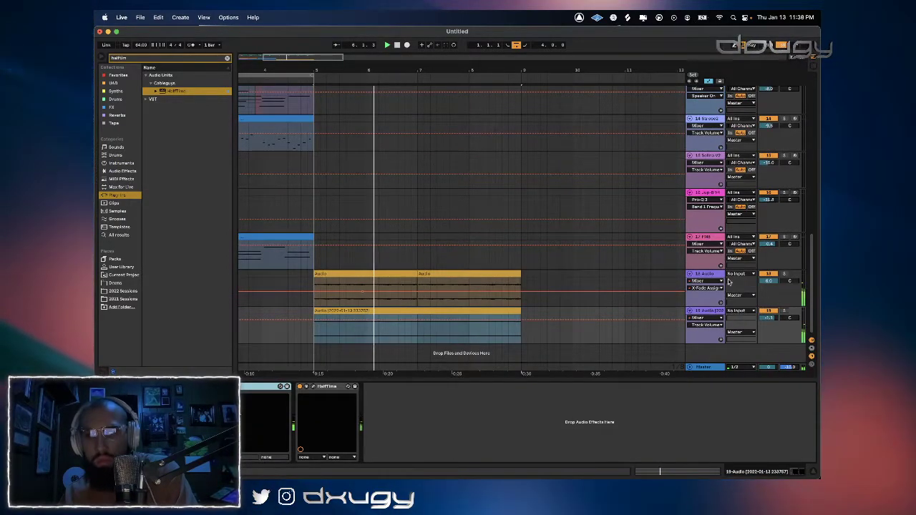
click(227, 57)
text(pro-q)
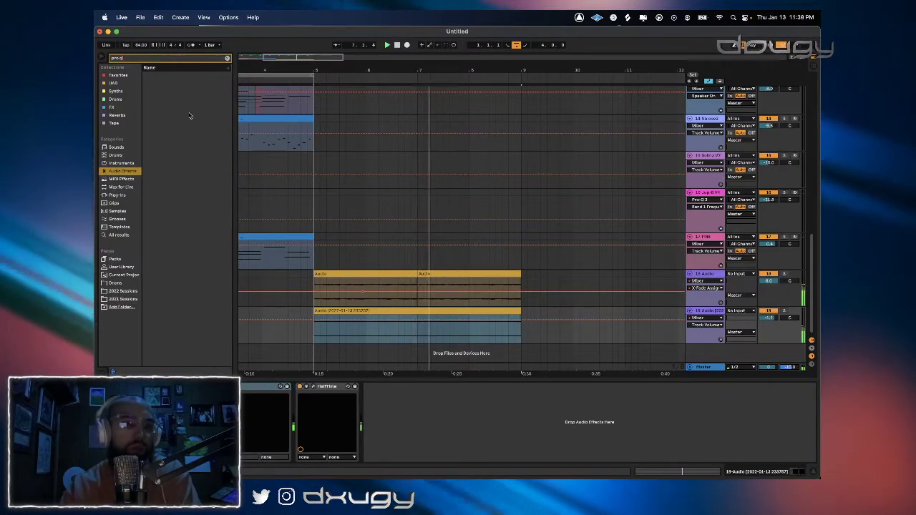
click(116, 194)
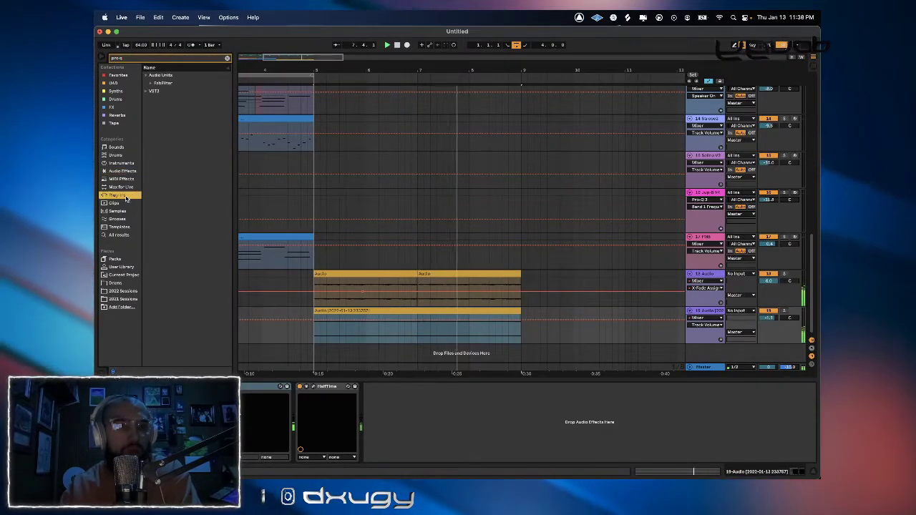
click(152, 83)
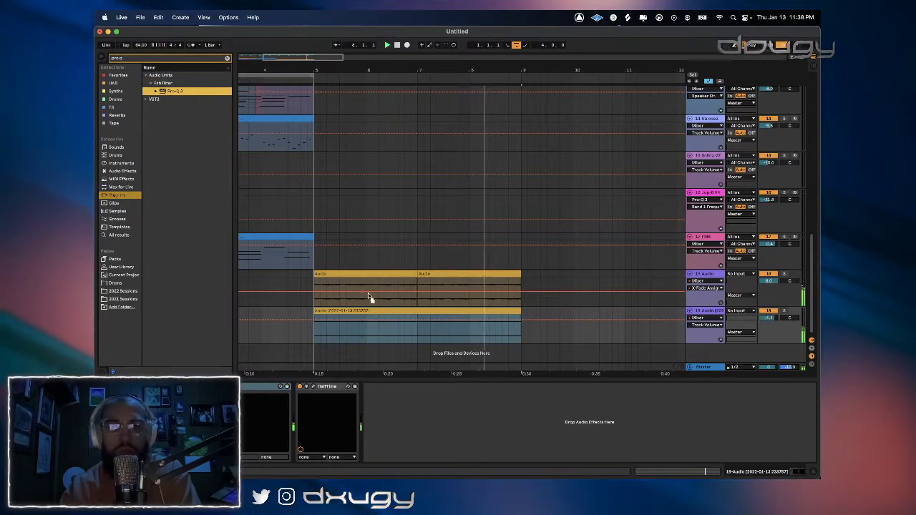
drag(441, 330, 442, 330)
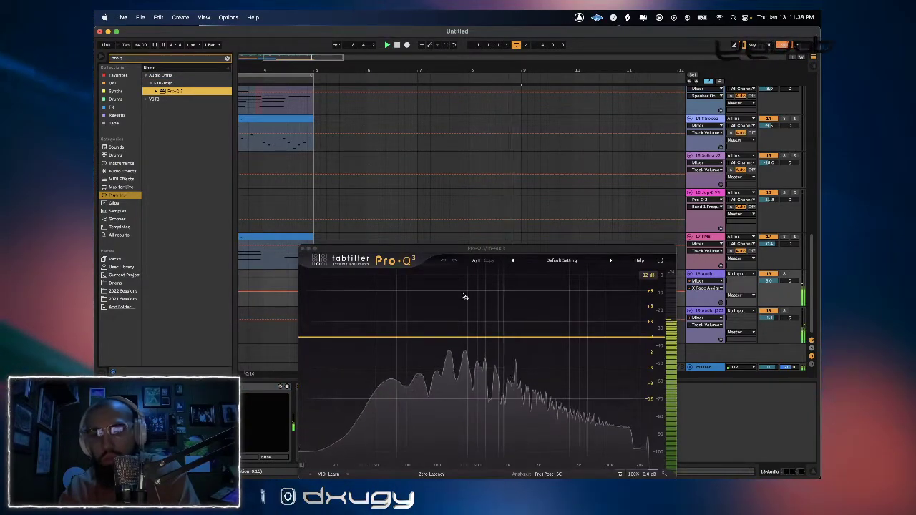
click(304, 248)
key(space)
key(space)
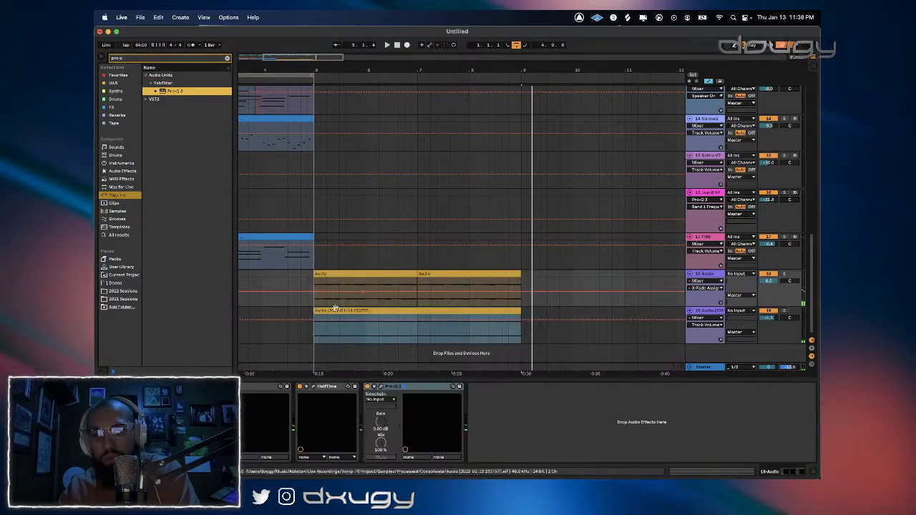
click(415, 311)
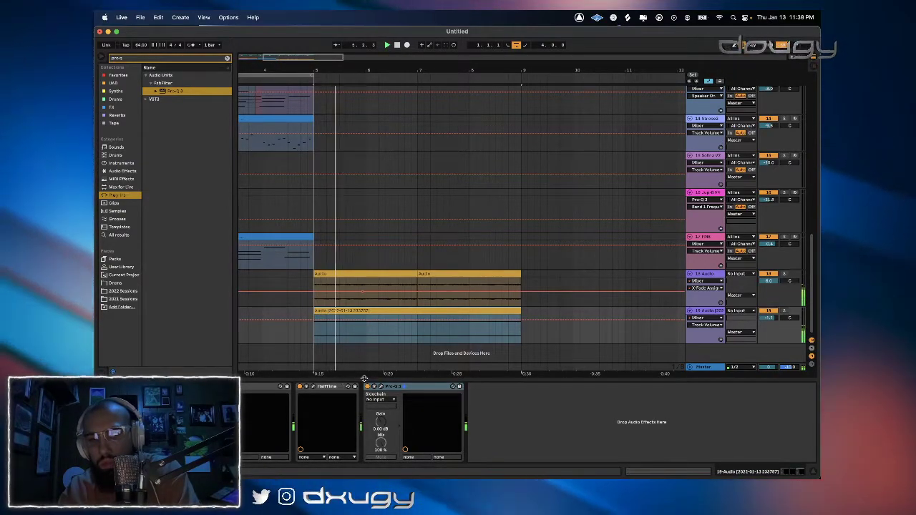
Apply the Low Cut preset to the reversed track's EQ, move the cutoff to about 1.4 kHz and set a 24 dB/oct slope.
click(380, 387)
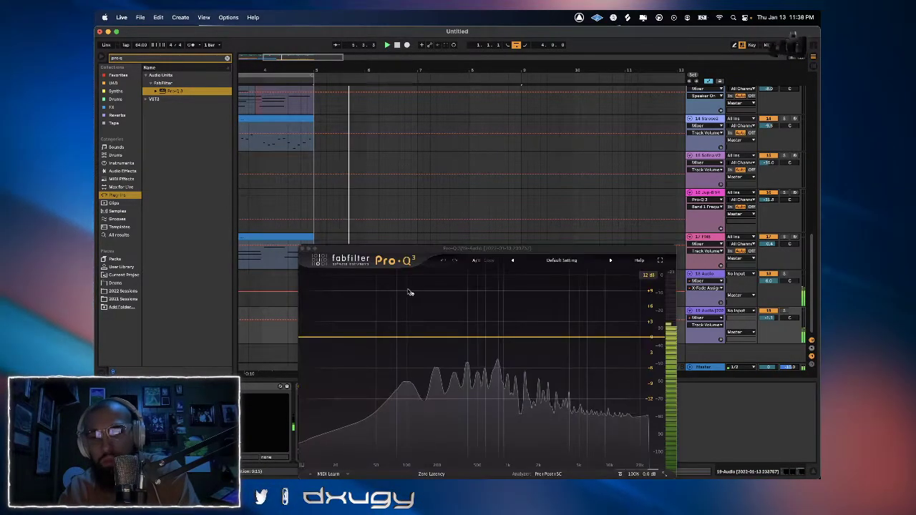
click(559, 260)
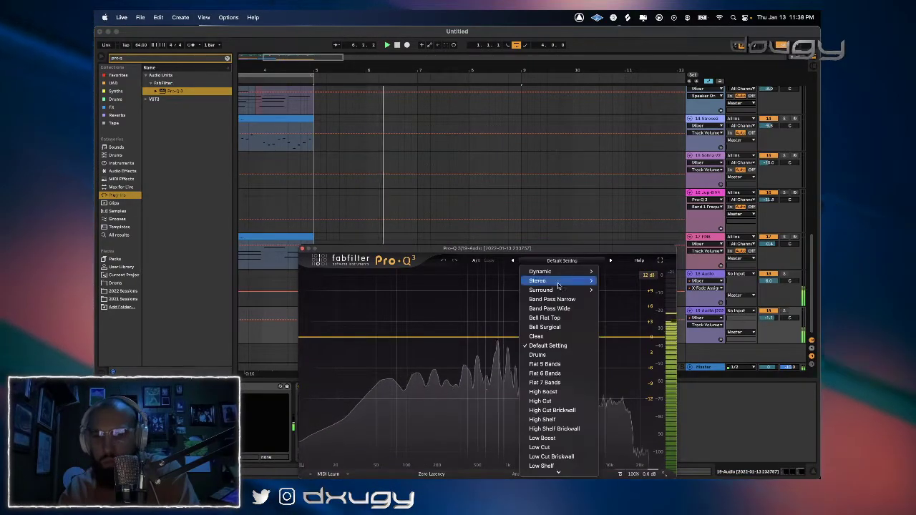
click(540, 447)
drag(378, 338, 523, 363)
click(449, 447)
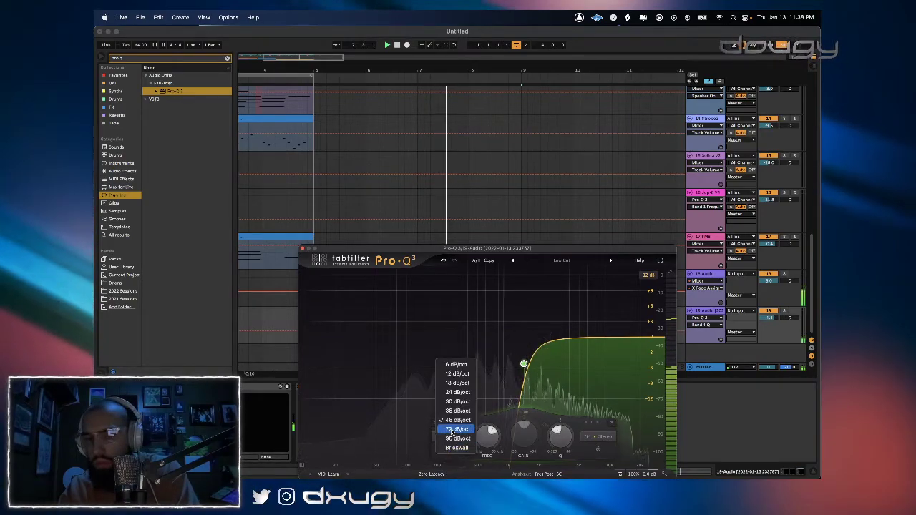
click(455, 392)
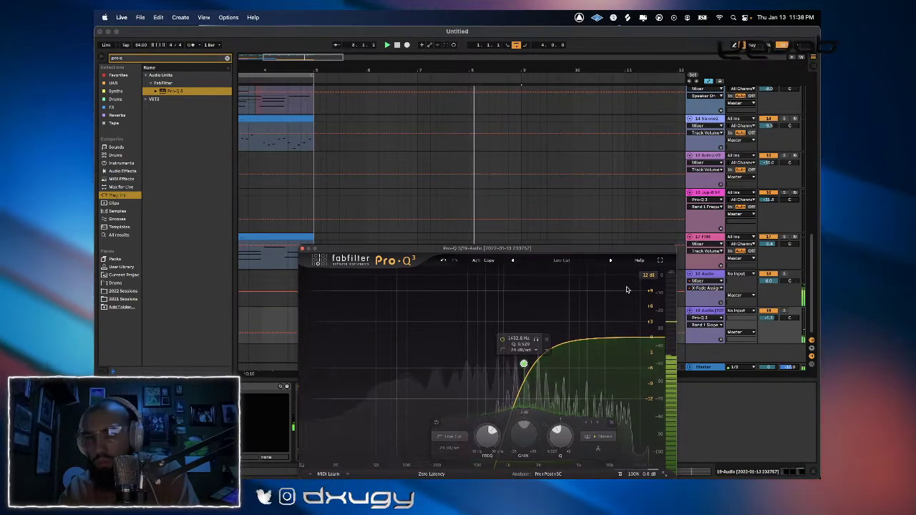
Solo the original recorded audio track, add Pro-Q 3 after HalfTime and open its editor.
click(783, 275)
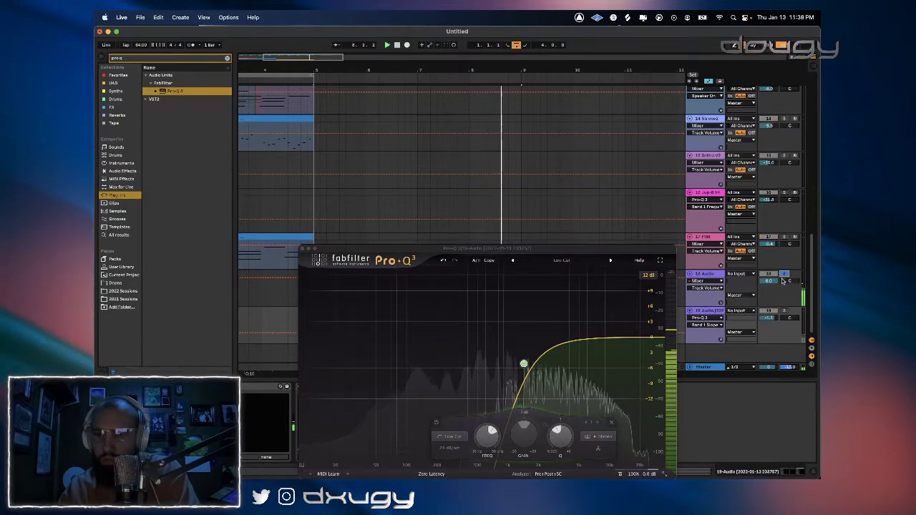
click(707, 276)
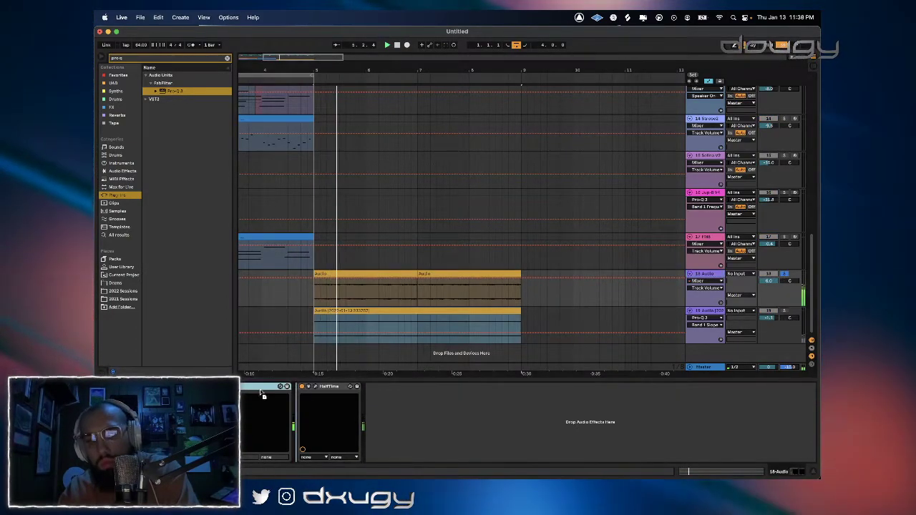
double_click(175, 91)
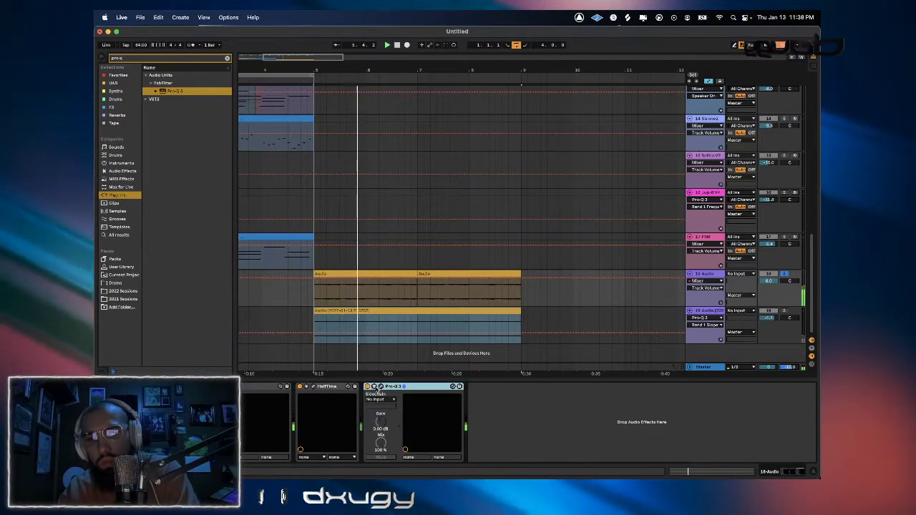
click(373, 387)
Apply the Low Cut preset to the original audio track's EQ and move the cutoff to about 235 Hz.
click(566, 129)
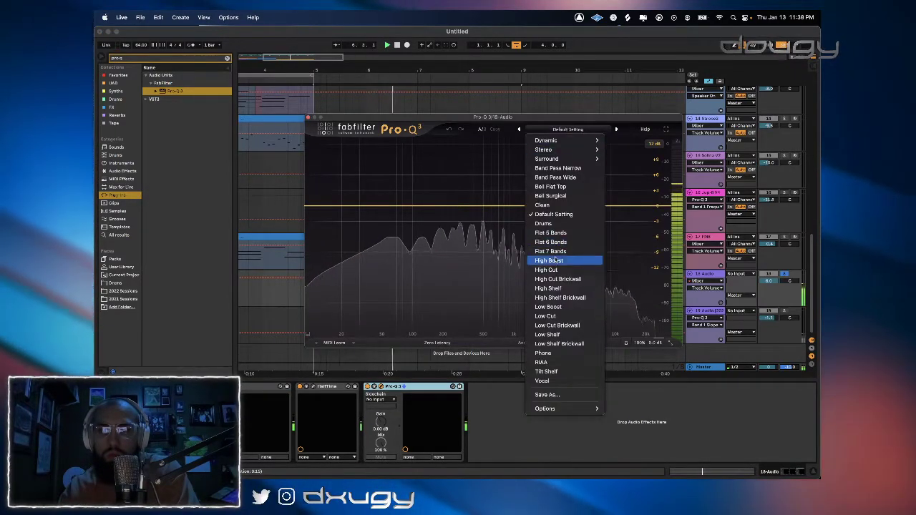
click(550, 315)
drag(382, 207, 449, 220)
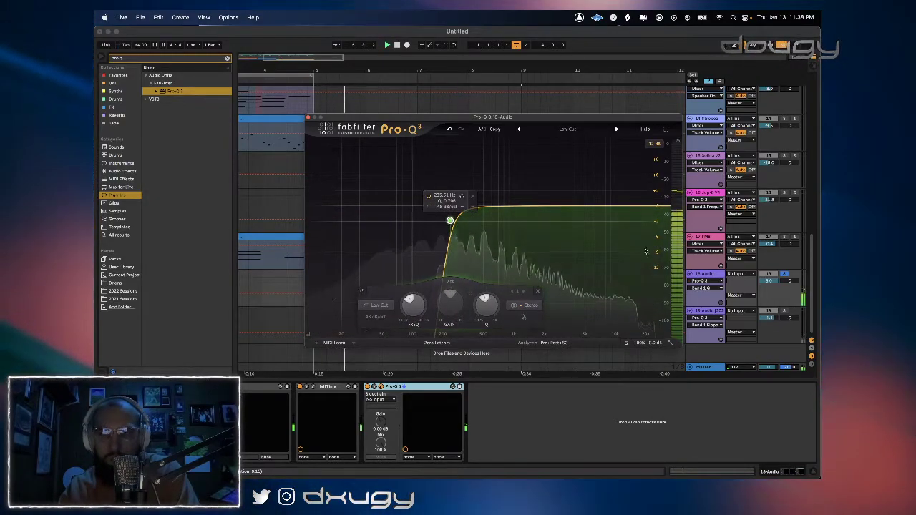
Restart playback, raise the reversed track's volume slightly and solo it together with the original audio track.
key(space)
key(space)
drag(768, 317, 768, 312)
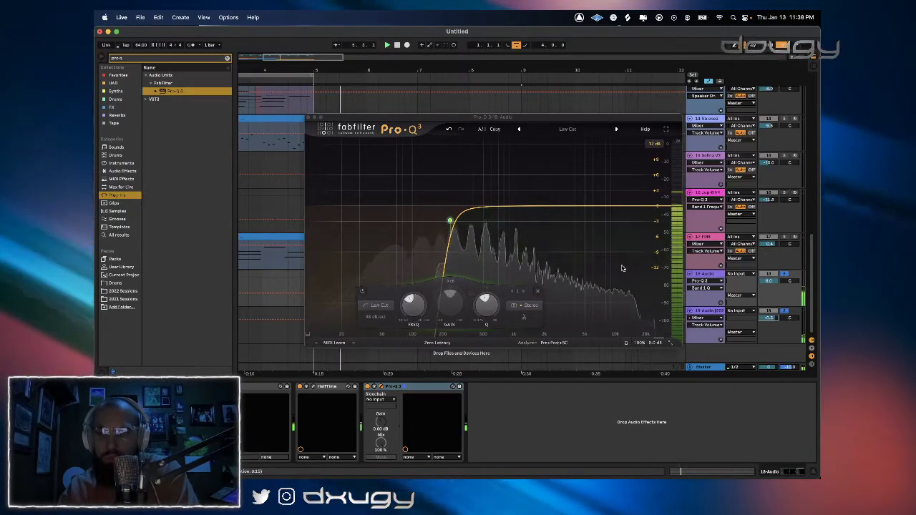
click(308, 116)
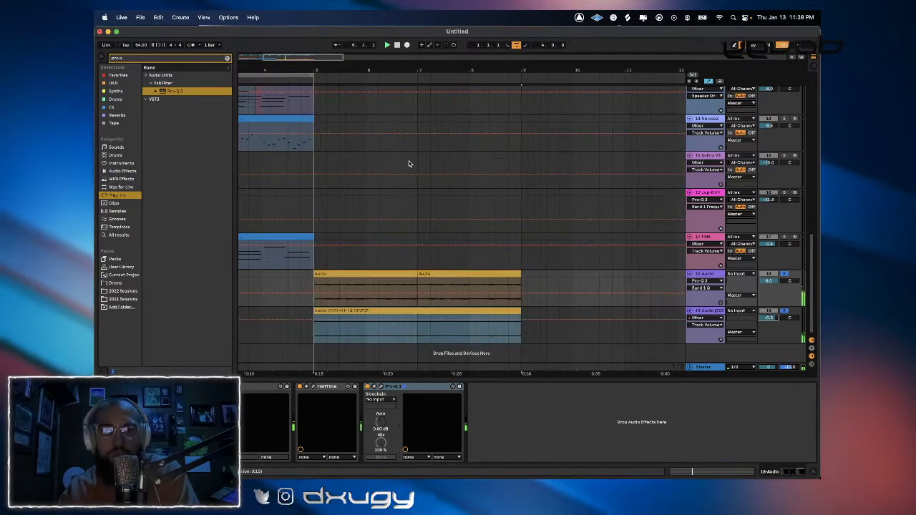
Duplicate the four-bar clips on both audio tracks and the three percussion tracks from bar 9, with an eight-bar loop starting at bar 5.
click(512, 311)
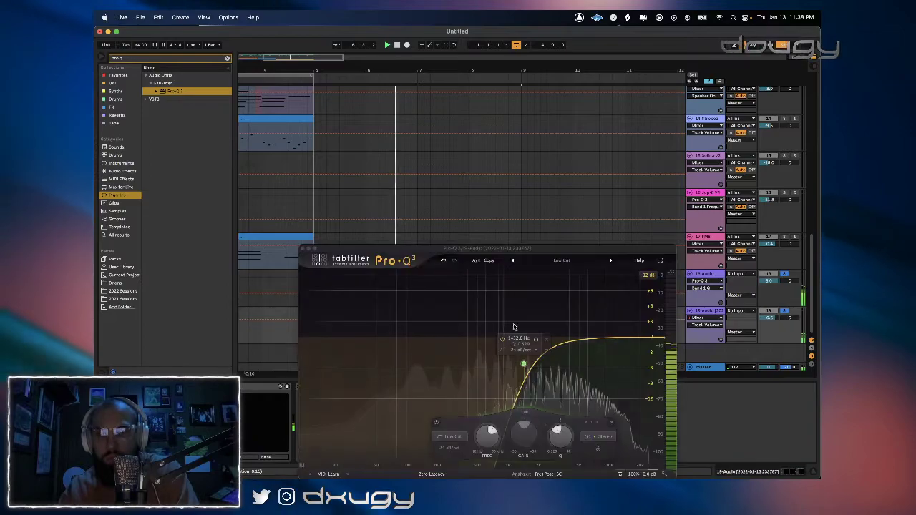
click(304, 250)
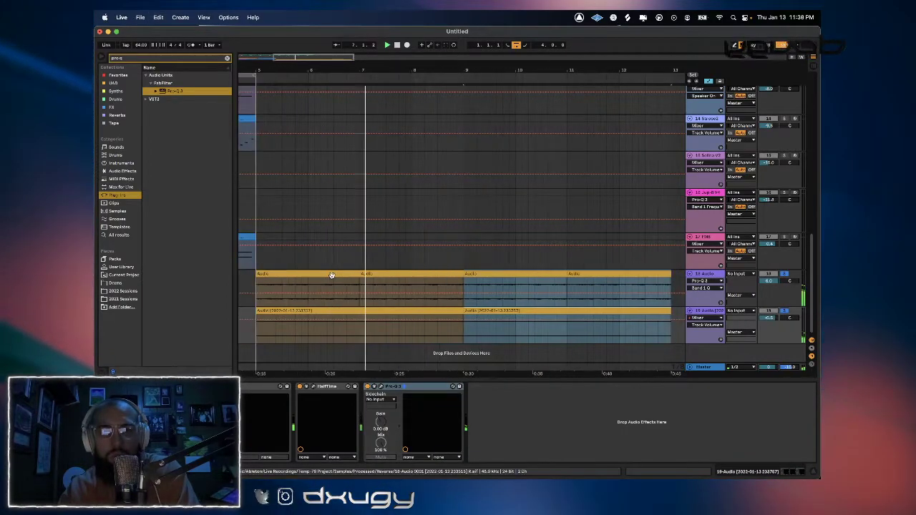
scroll(408, 258, up, 10)
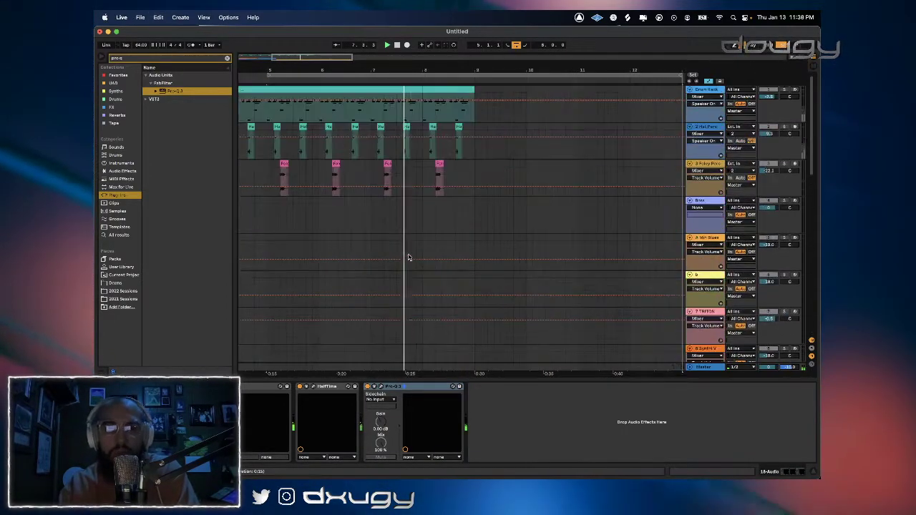
drag(267, 107, 319, 108)
shift+click(477, 177)
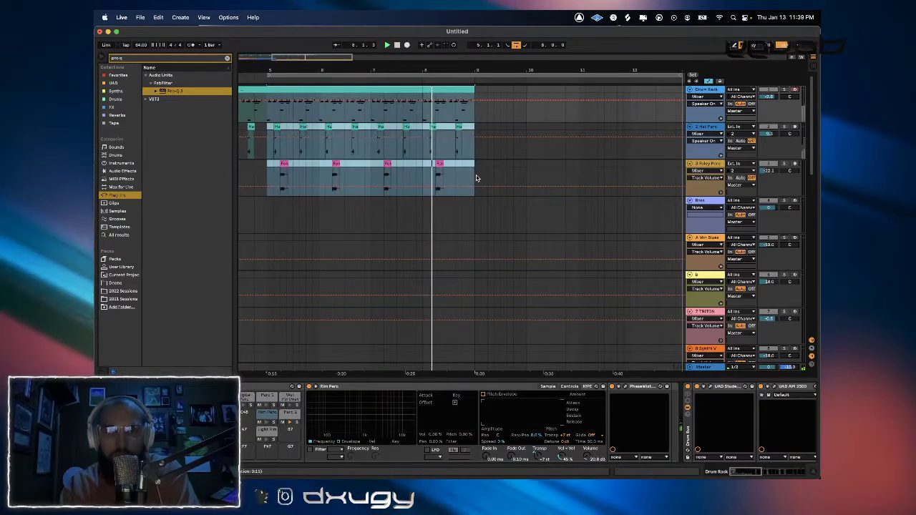
key(super+d)
mouse_move(468, 71)
mouse_down()
mouse_move(468, 57)
mouse_move(472, 66)
mouse_up()
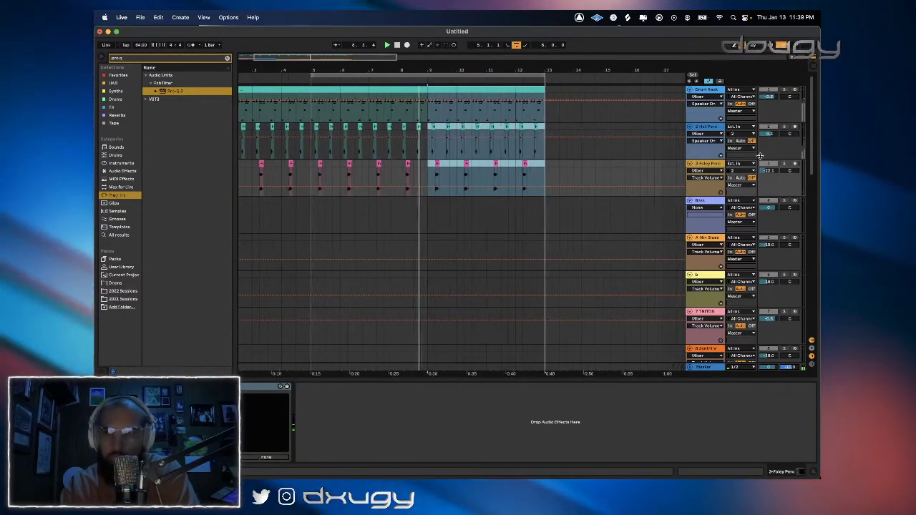
Arm the Bass track for recording and solo it.
click(795, 200)
key(super+z)
click(785, 202)
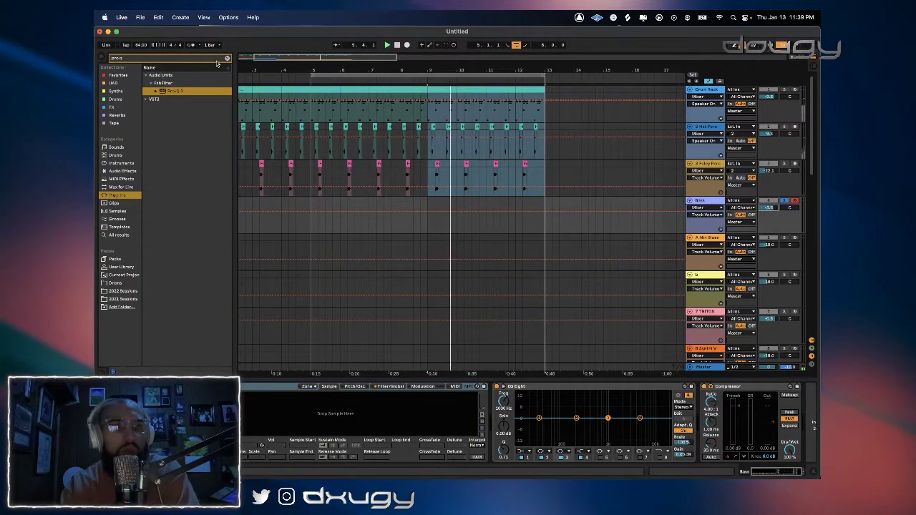
Search the plug-ins for ujam, load VB-MELLOW onto the Bass track and switch it from Player to Instrument mode.
text(uam)
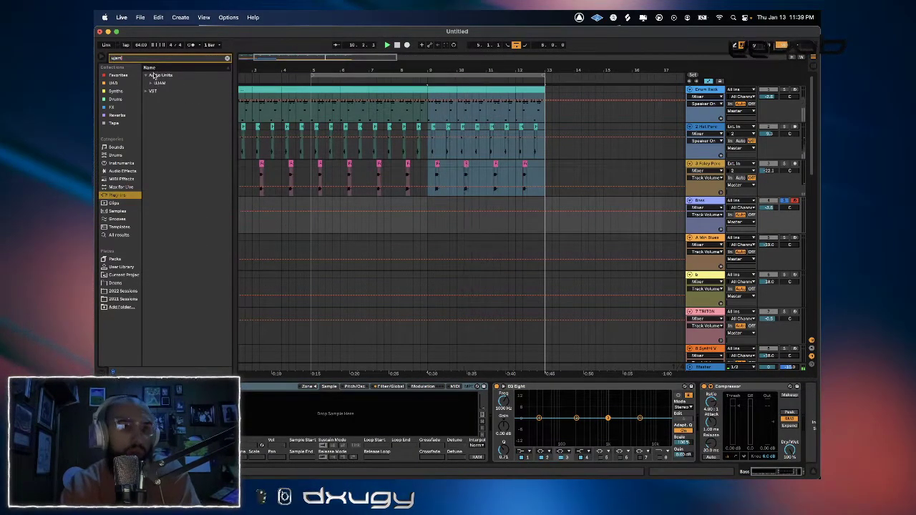
click(159, 83)
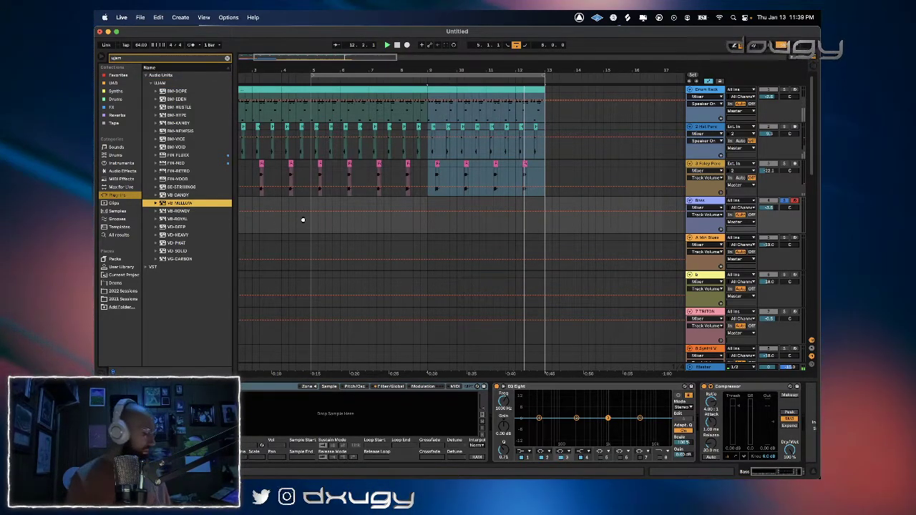
click(304, 219)
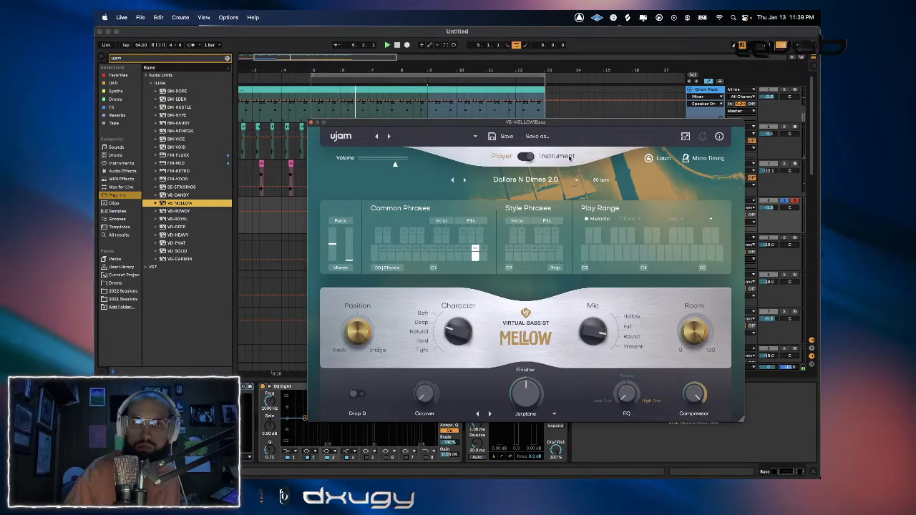
click(536, 155)
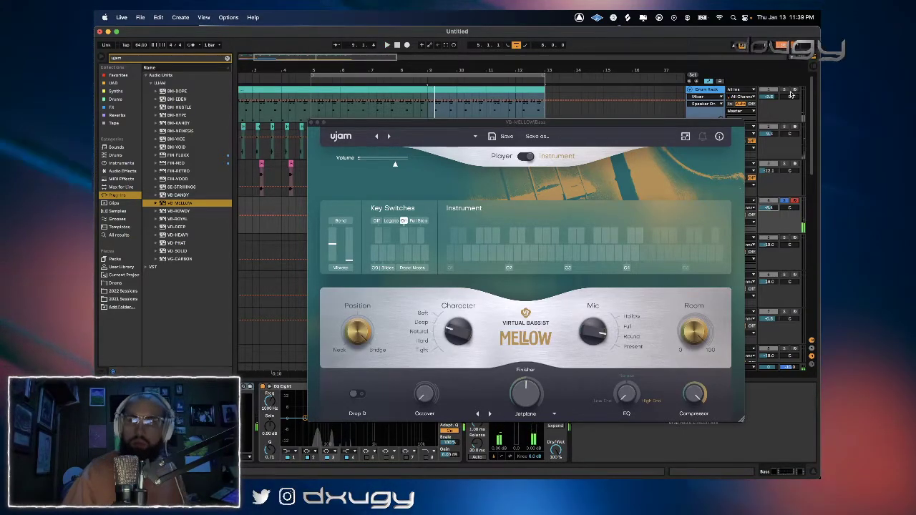
Clear the track solos, re-arm the Bass track and audition MELLOW presets over the loop up to Wake Up This Morning.
click(793, 92)
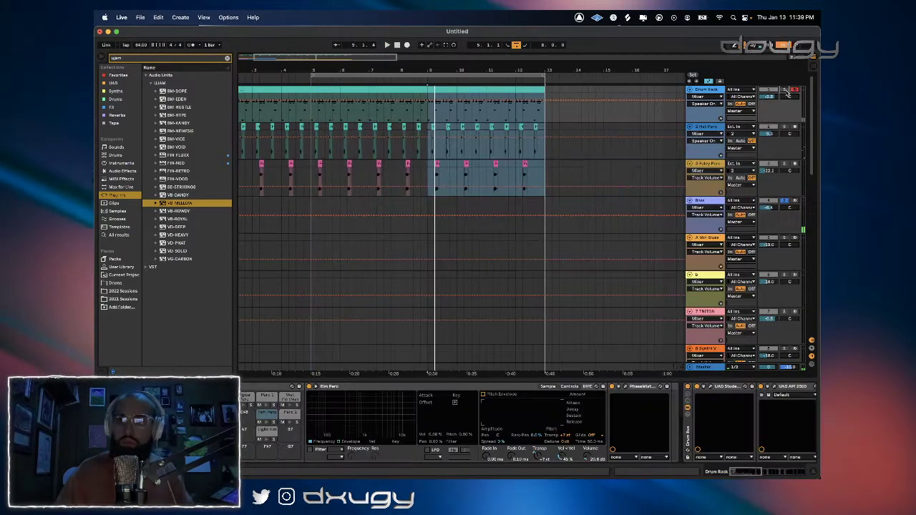
click(794, 204)
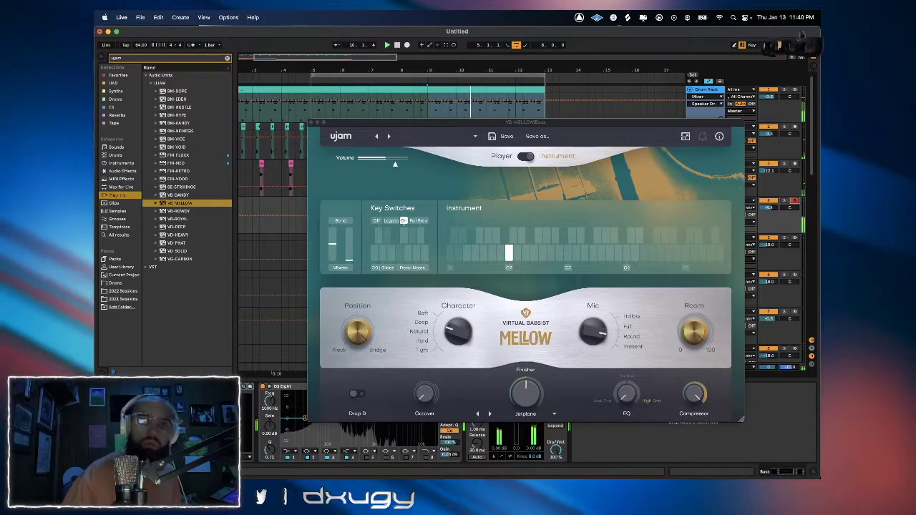
click(388, 136)
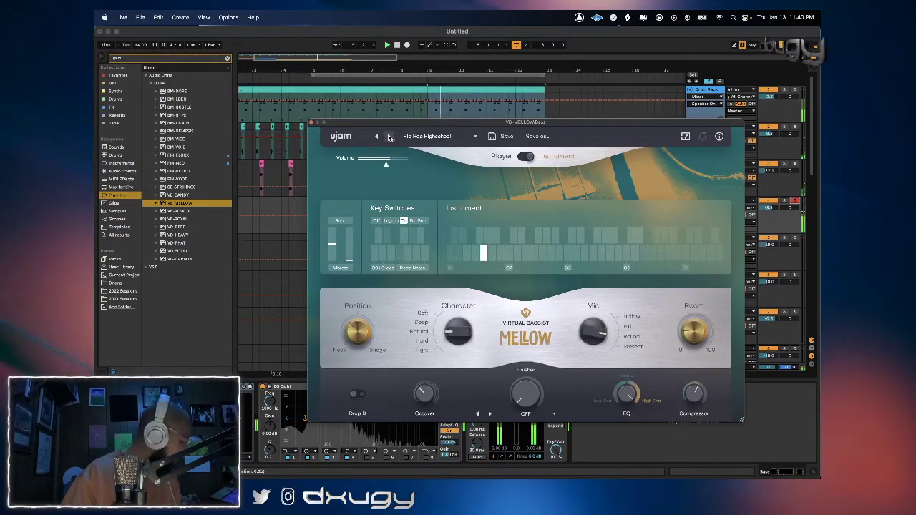
click(389, 136)
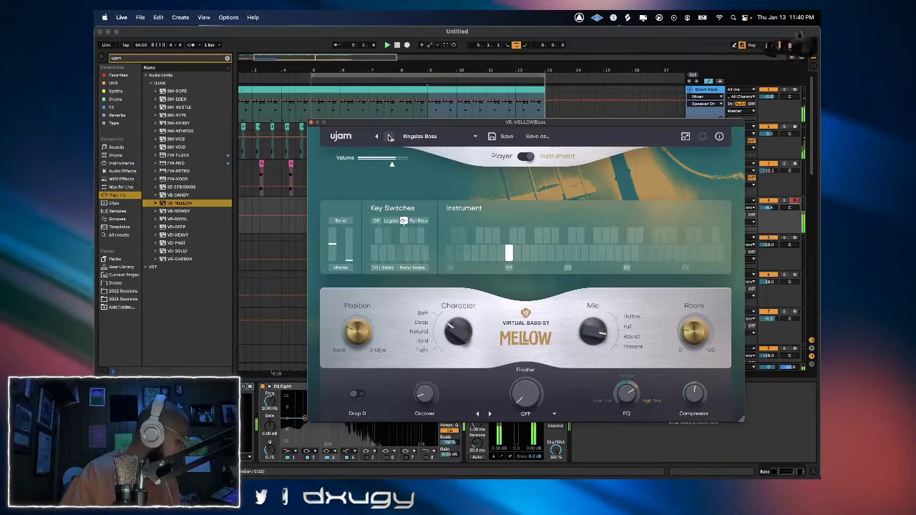
click(389, 137)
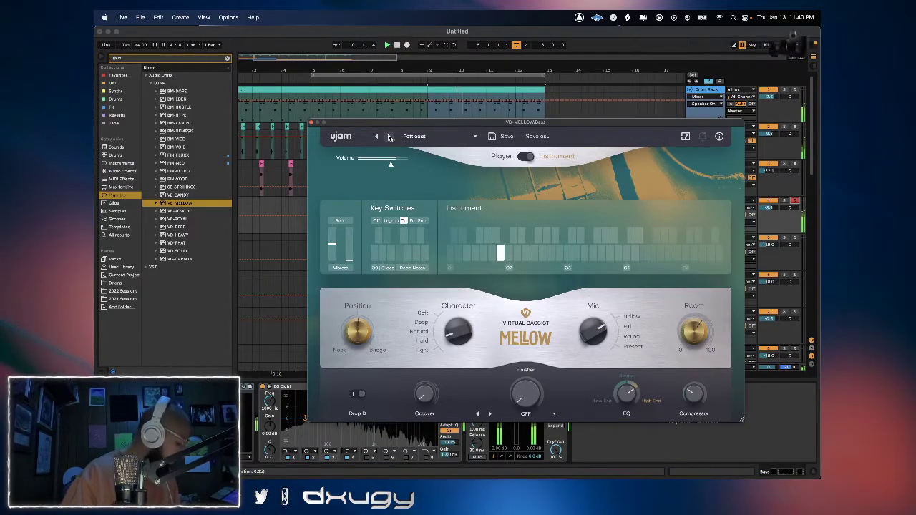
click(390, 137)
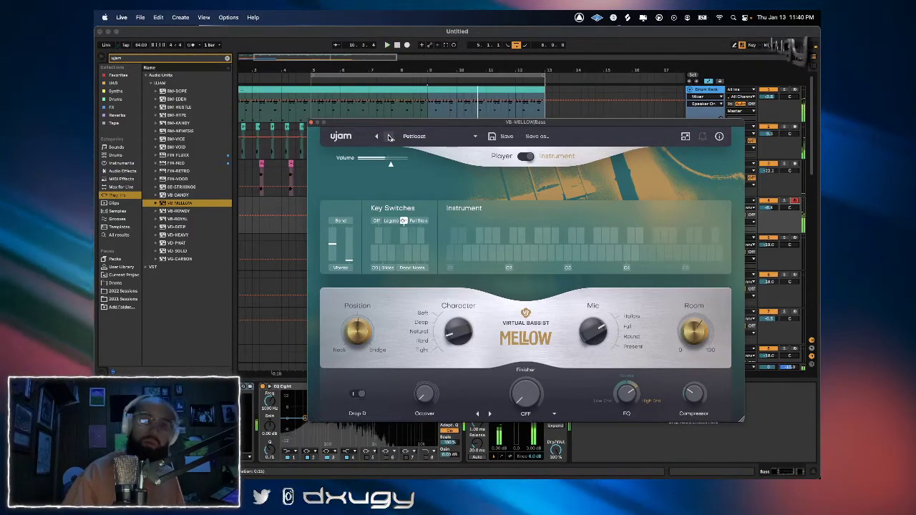
click(389, 136)
click(389, 137)
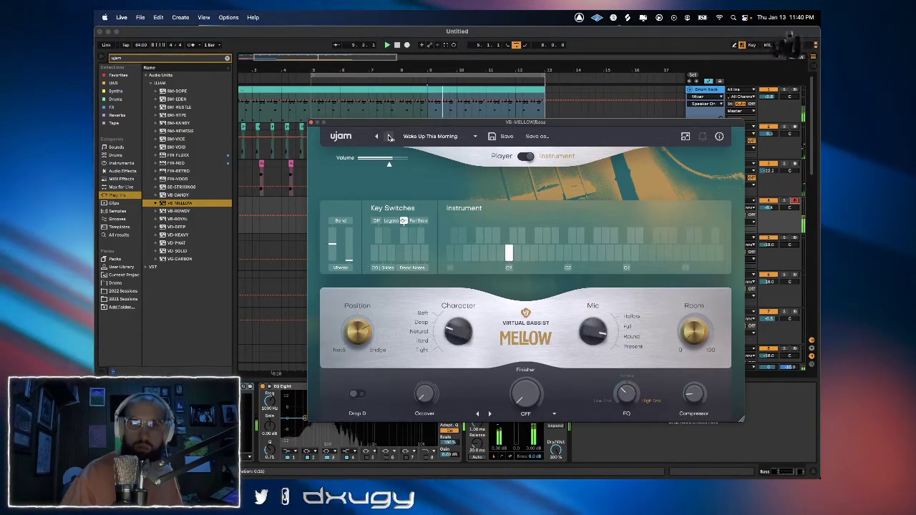
Switch MELLOW to the next preset, capture the played bass line as MIDI and lay it on the Bass track from bar 5 to bar 13.
click(390, 137)
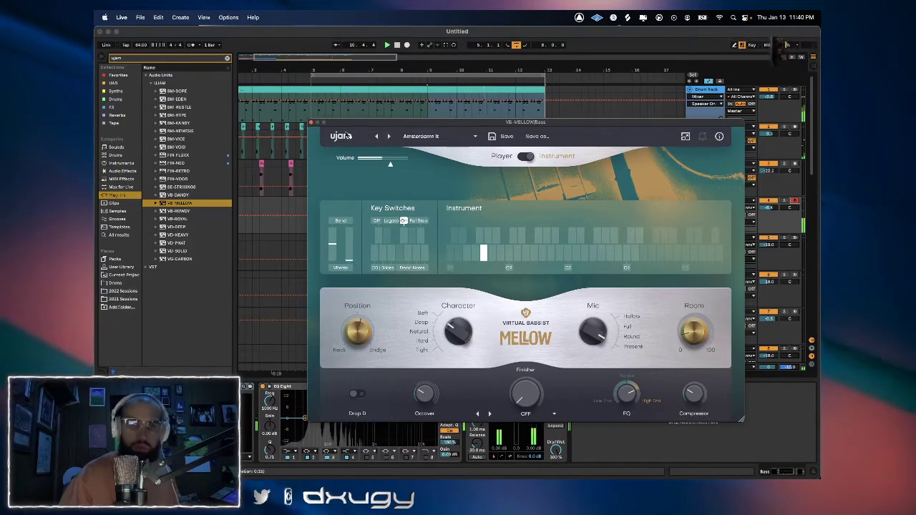
click(312, 123)
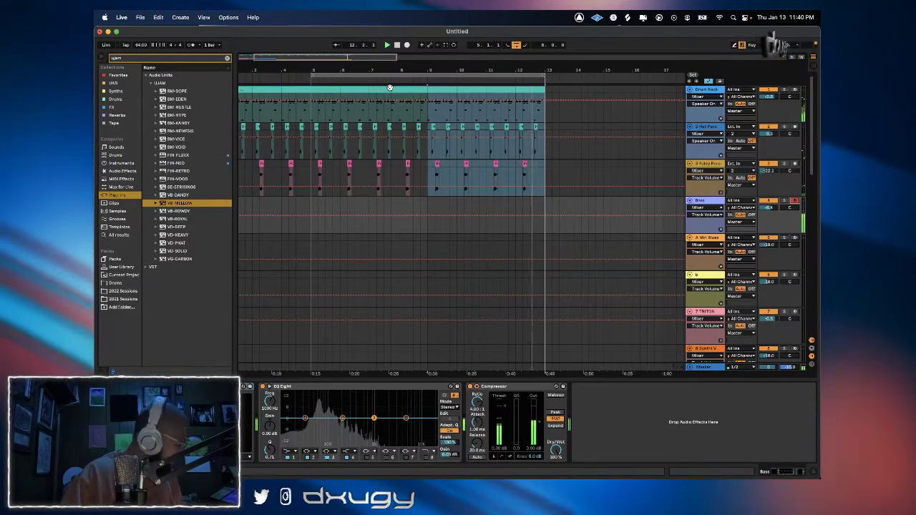
click(446, 45)
drag(474, 199, 369, 205)
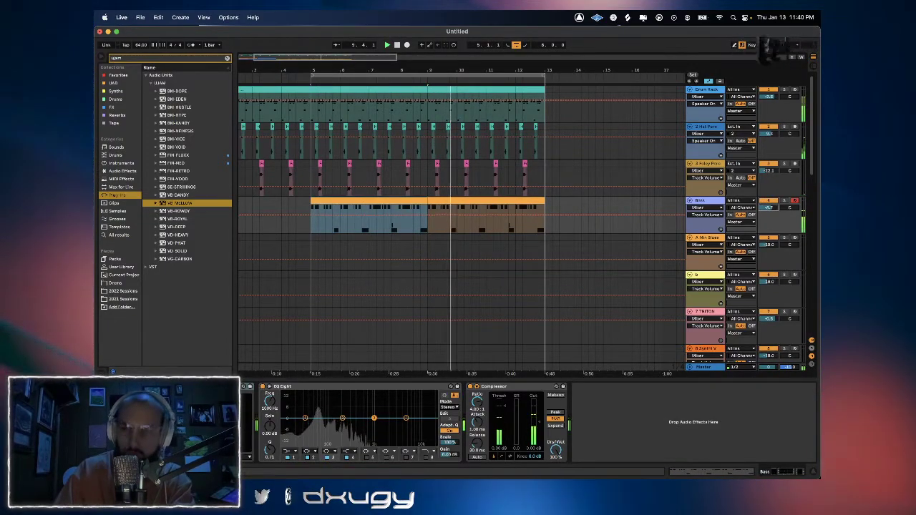
Insert a MIDI track below the Bass track, arm it for recording and lower its volume.
right_click(711, 200)
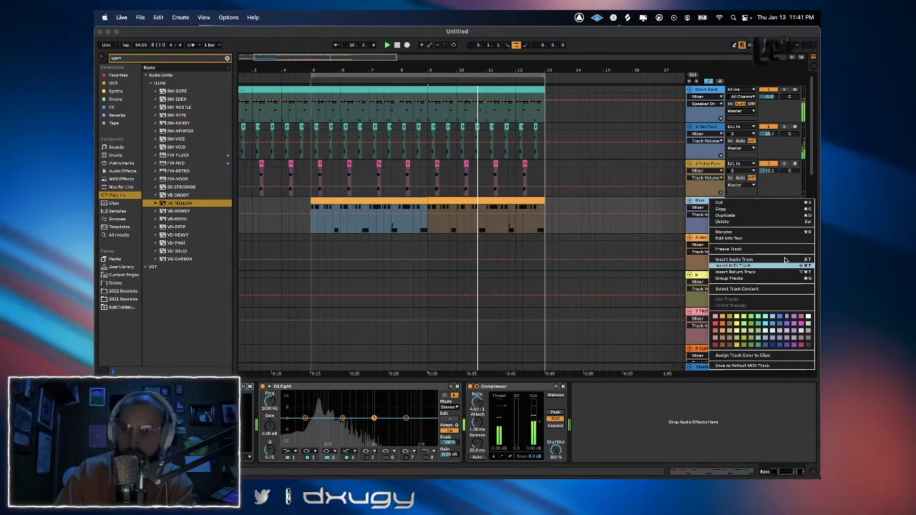
click(751, 267)
click(794, 238)
drag(768, 245, 767, 247)
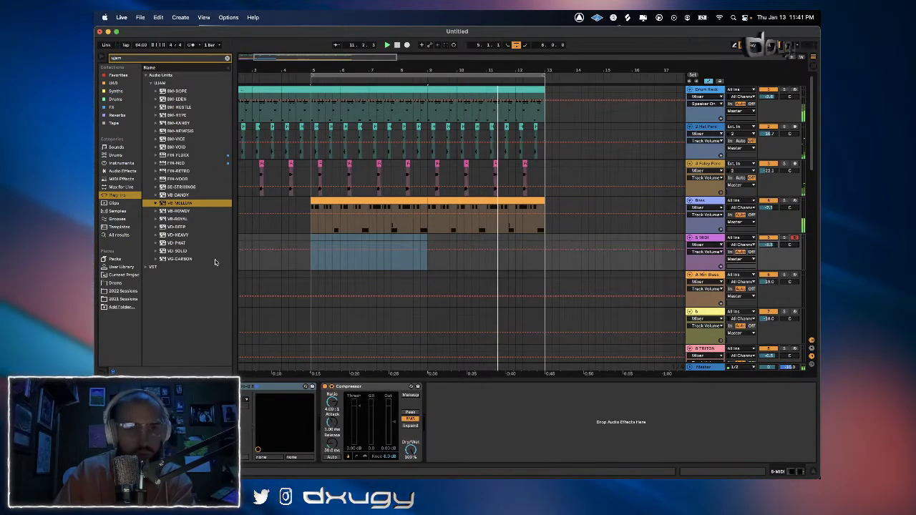
Clear the browser search and load Synclavier V from the Synths collection onto the new MIDI track.
click(226, 58)
click(114, 91)
scroll(186, 164, up, 2)
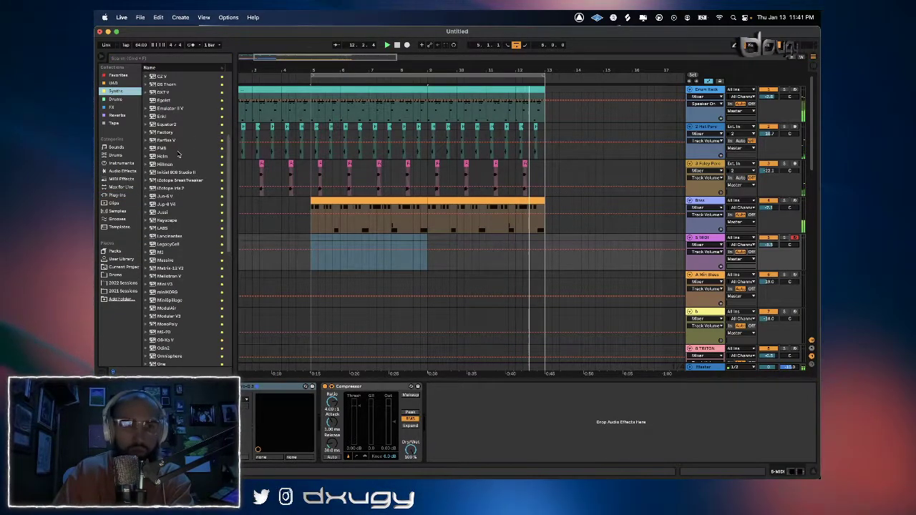
click(165, 144)
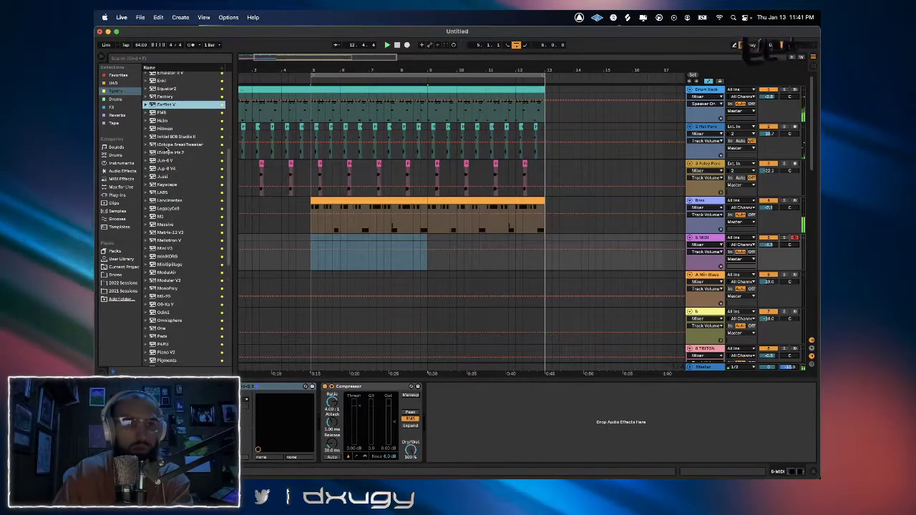
scroll(165, 284, down, 8)
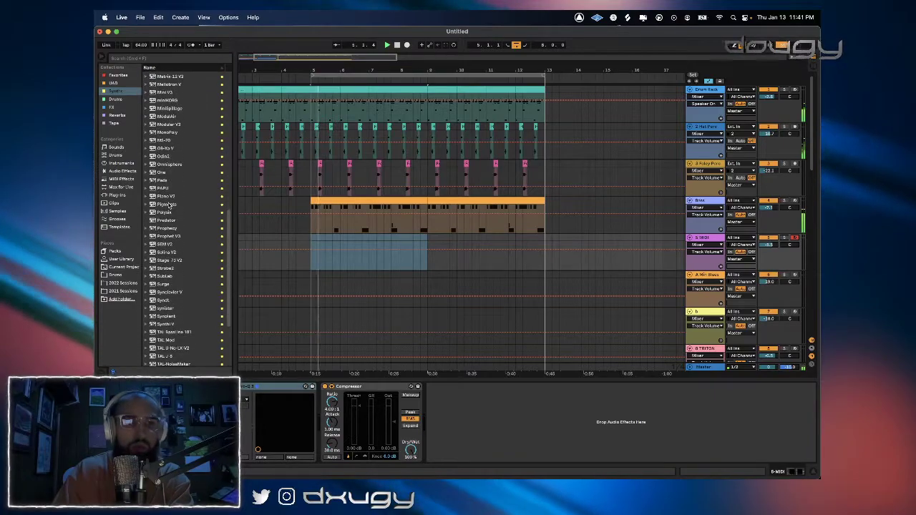
click(165, 291)
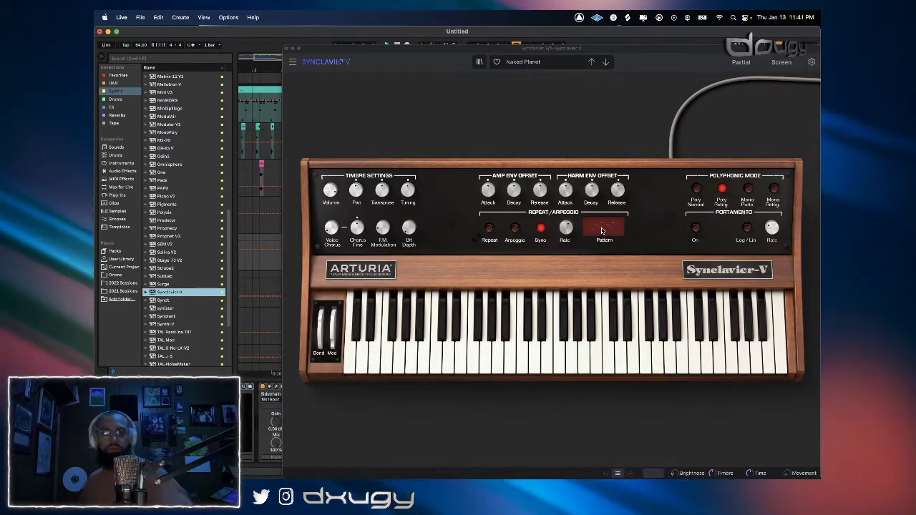
Audition Synclavier V presets over the loop, including 80s Sequences and Soft Phase, and load the pad Autumn Fireflies 3.
click(601, 231)
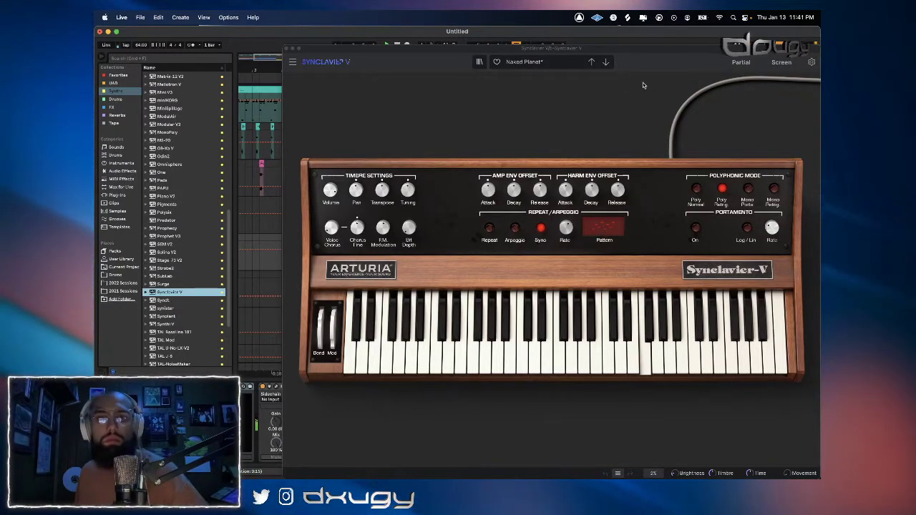
click(606, 61)
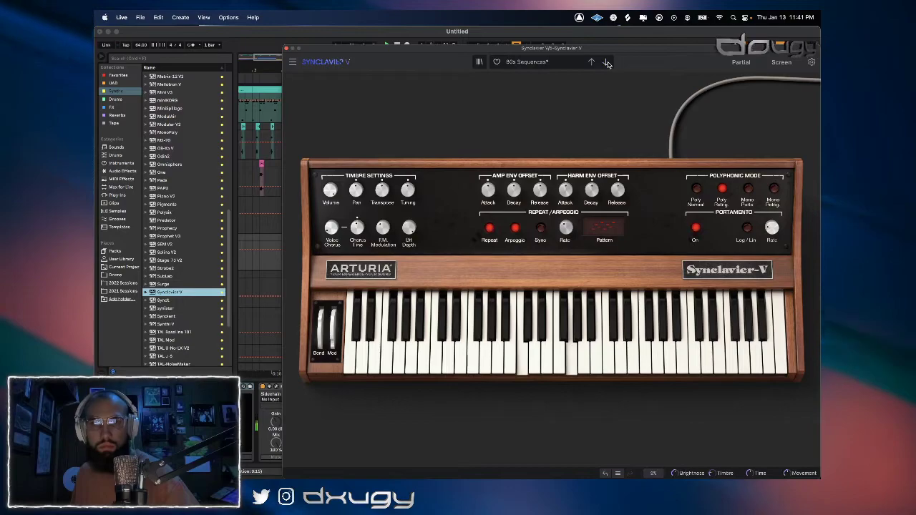
click(606, 62)
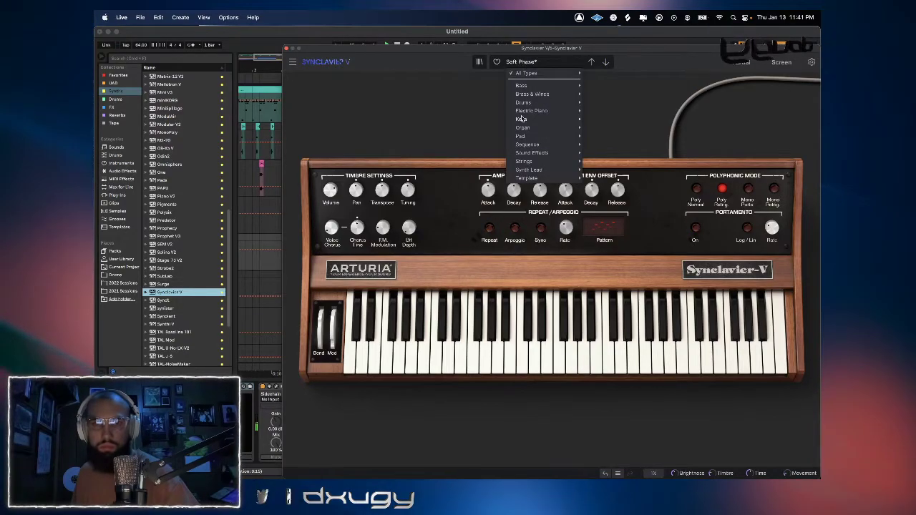
mouse_move(520, 136)
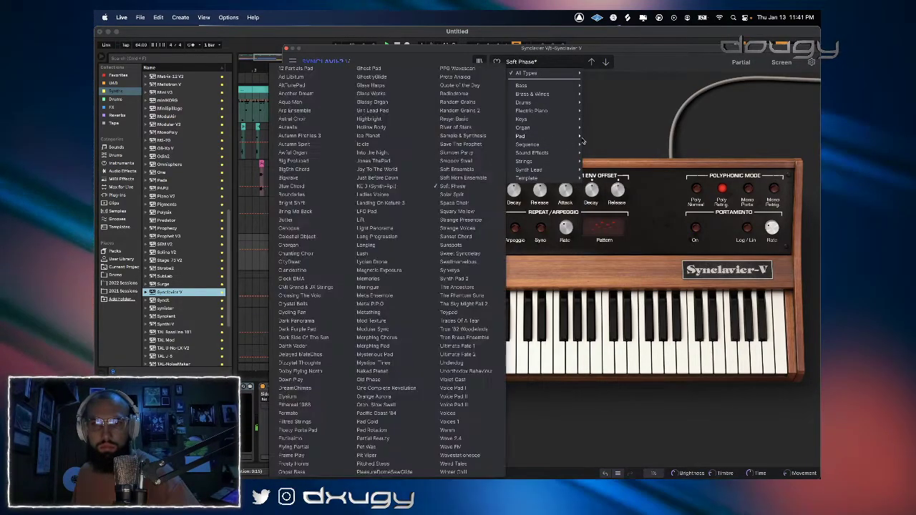
click(327, 135)
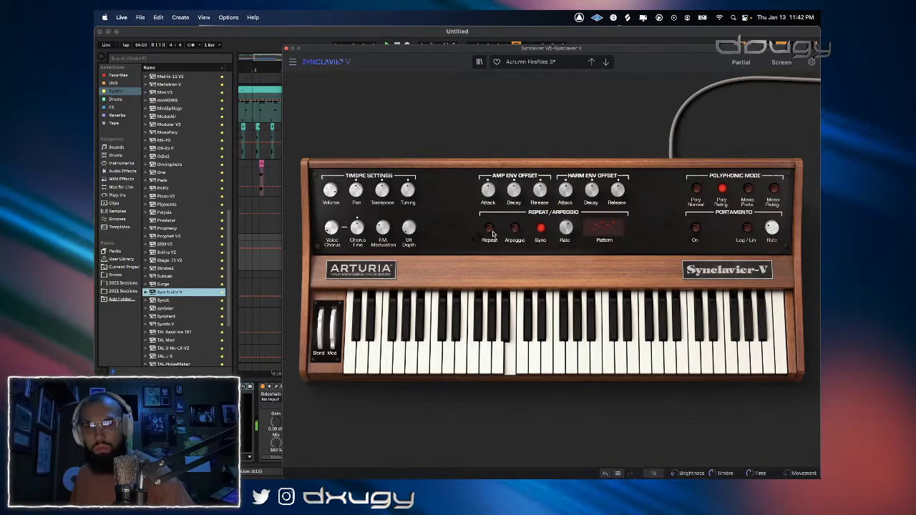
Audition the pad presets following Autumn Fireflies 3 one by one over the loop up to Dark Purple Pad.
click(607, 63)
click(607, 62)
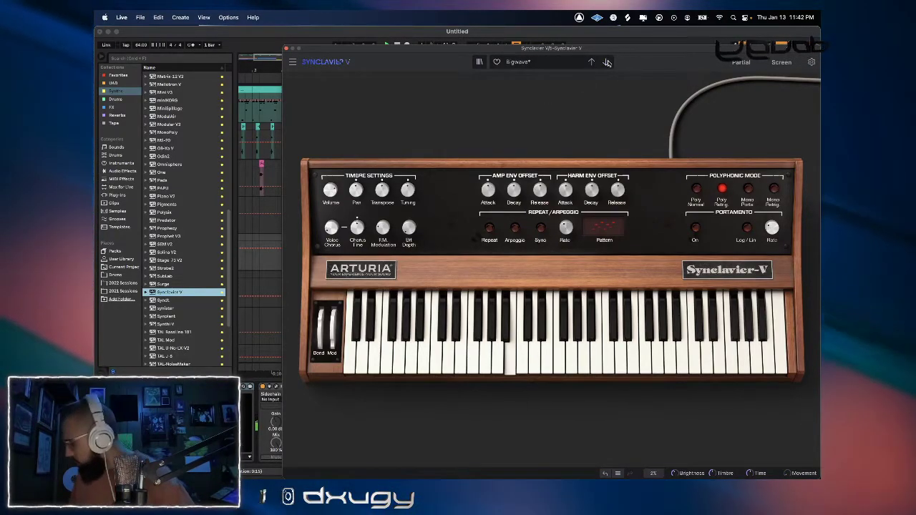
click(606, 62)
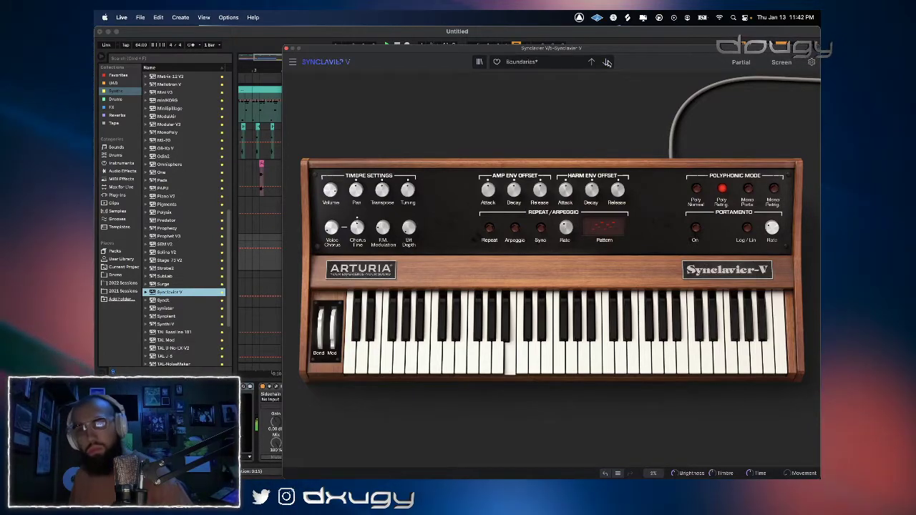
click(607, 62)
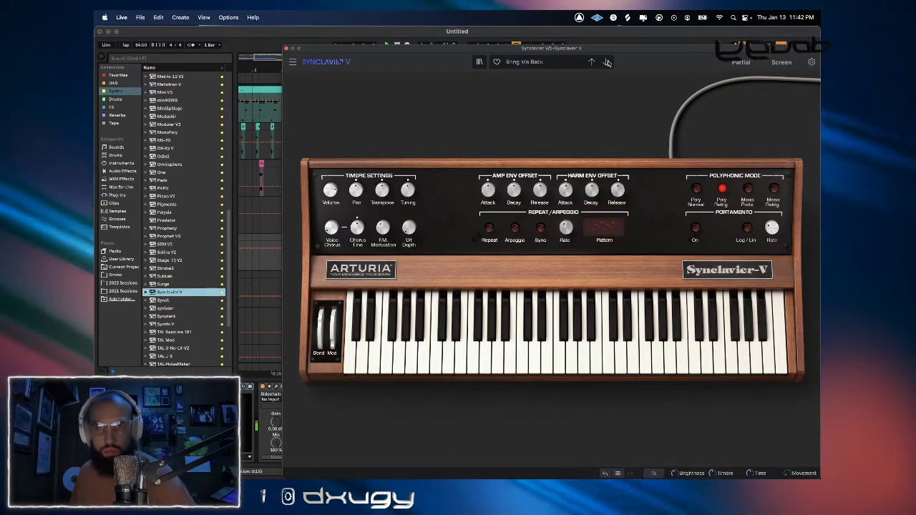
click(606, 62)
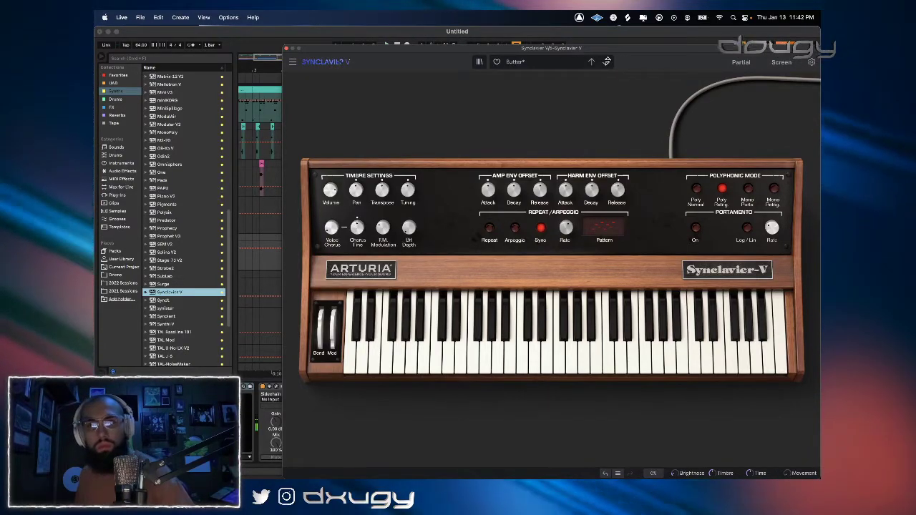
click(607, 62)
click(606, 62)
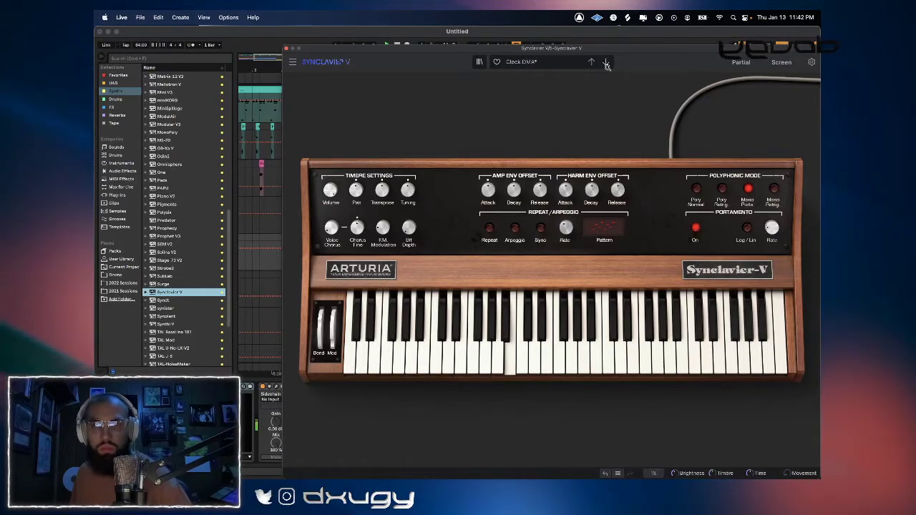
click(606, 63)
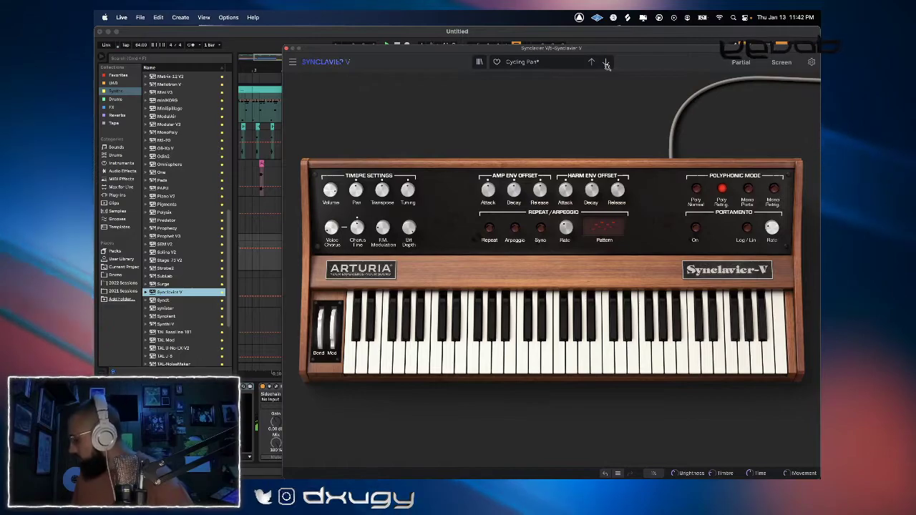
click(606, 63)
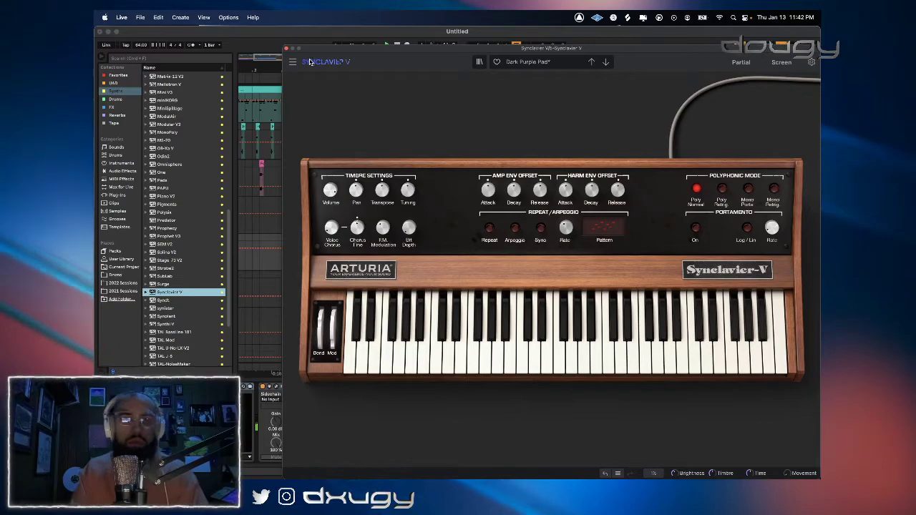
Close the Synclavier V window, capture the played part as a MIDI clip on its track and play it back.
click(286, 48)
click(446, 45)
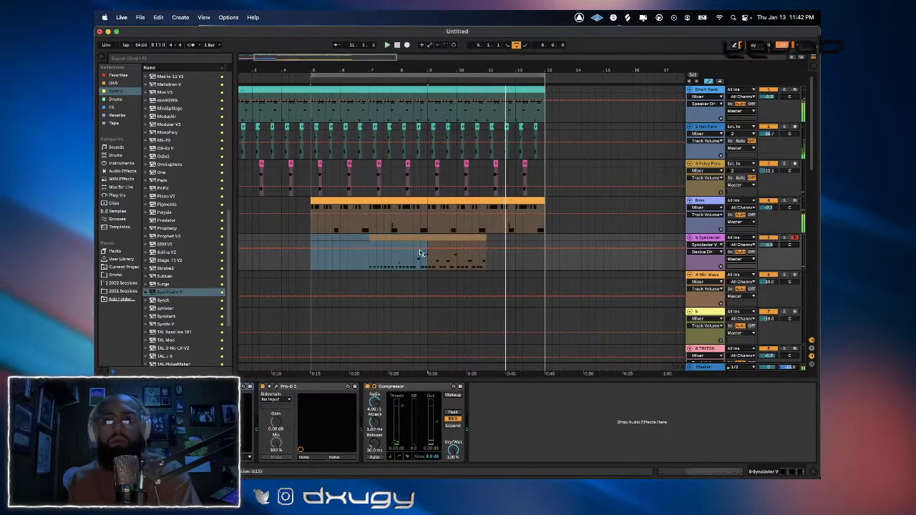
key(space)
click(405, 269)
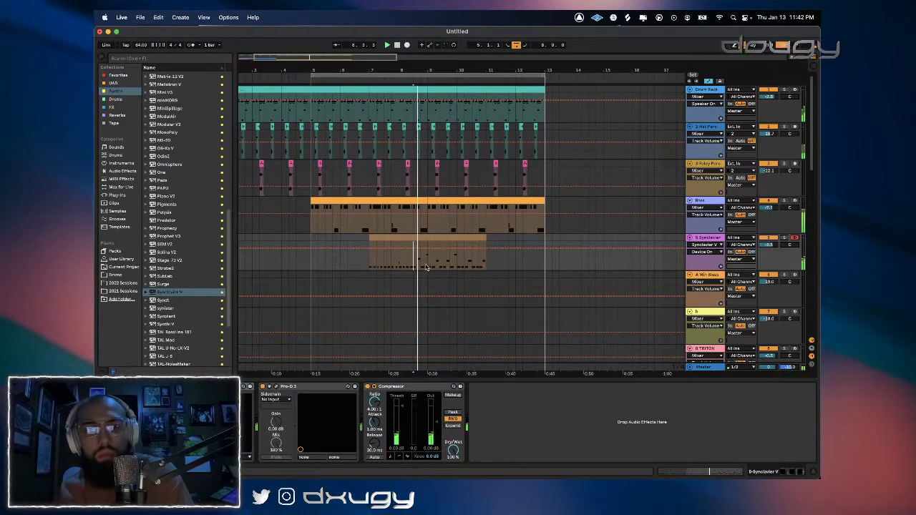
Rearrange the Synclavier clip sections so they fill bars 9 to 13 and lower the track's volume to -17.3 dB.
click(424, 266)
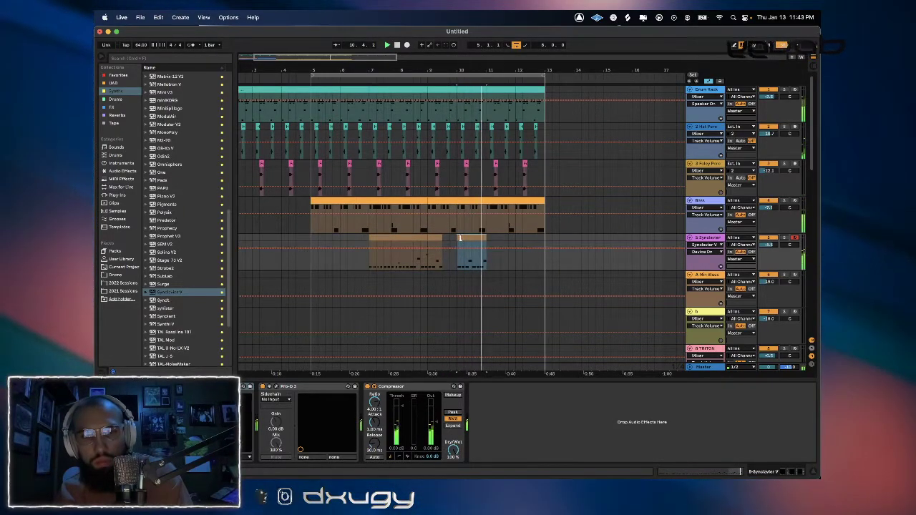
right_click(434, 236)
drag(449, 242, 466, 237)
shift+click(433, 237)
key(space)
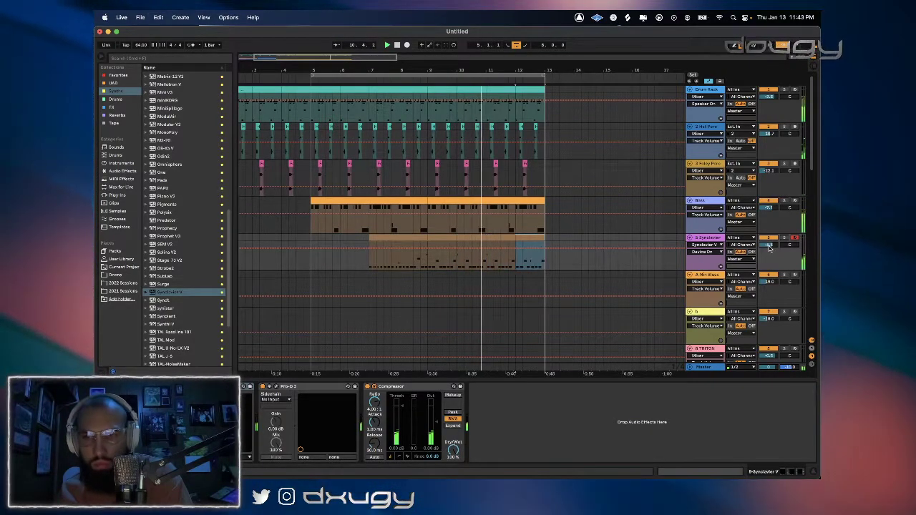
drag(769, 246, 769, 266)
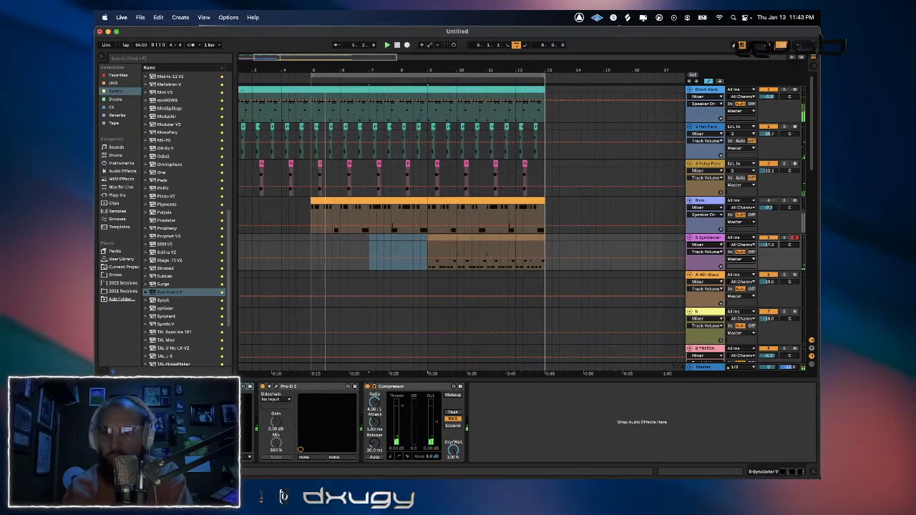
Insert a MIDI track below the Synclavier track, arm it, lower its volume to -6.6 dB and load Omnisphere on it.
right_click(698, 239)
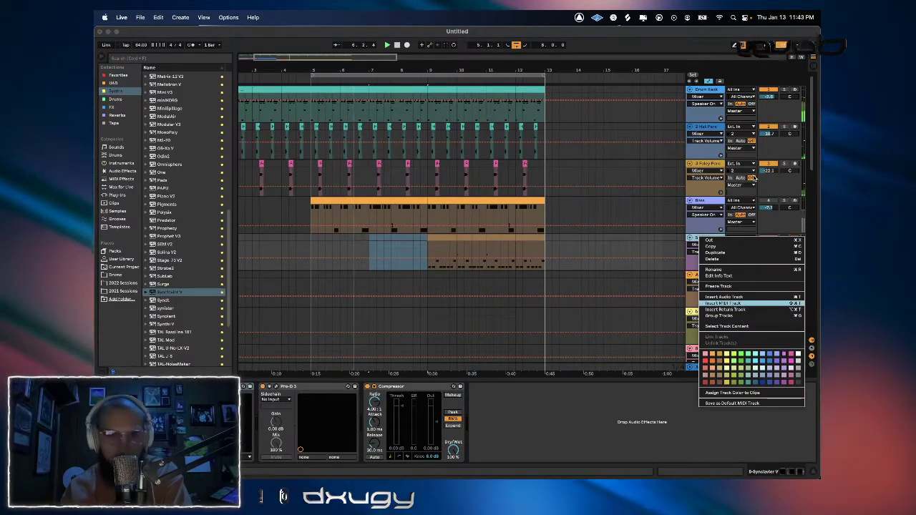
click(723, 302)
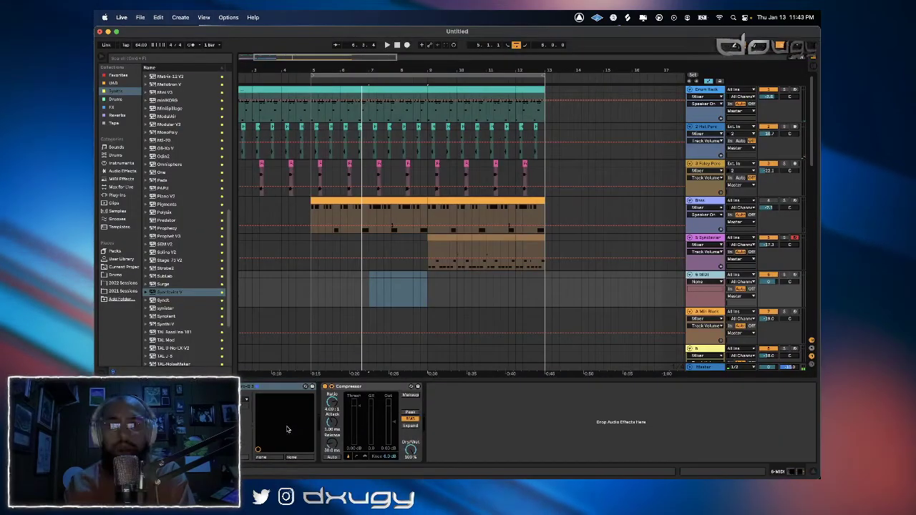
key(space)
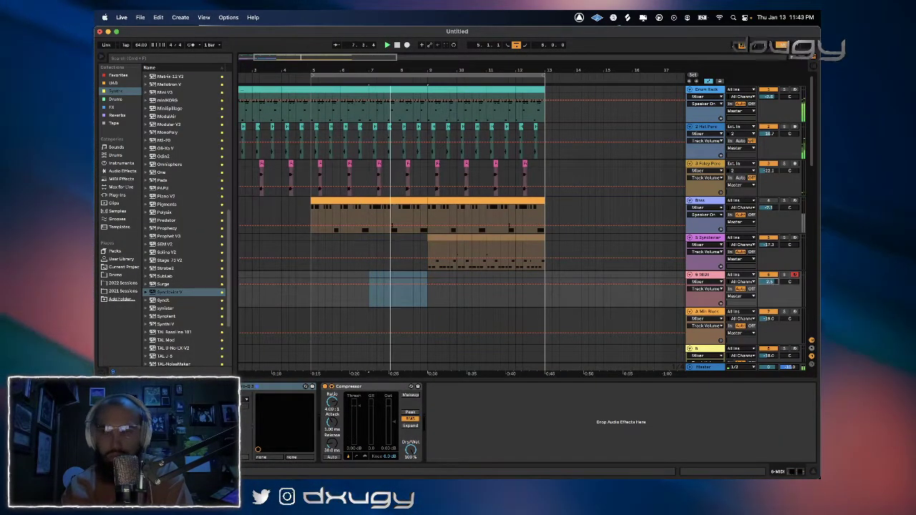
drag(769, 284, 770, 289)
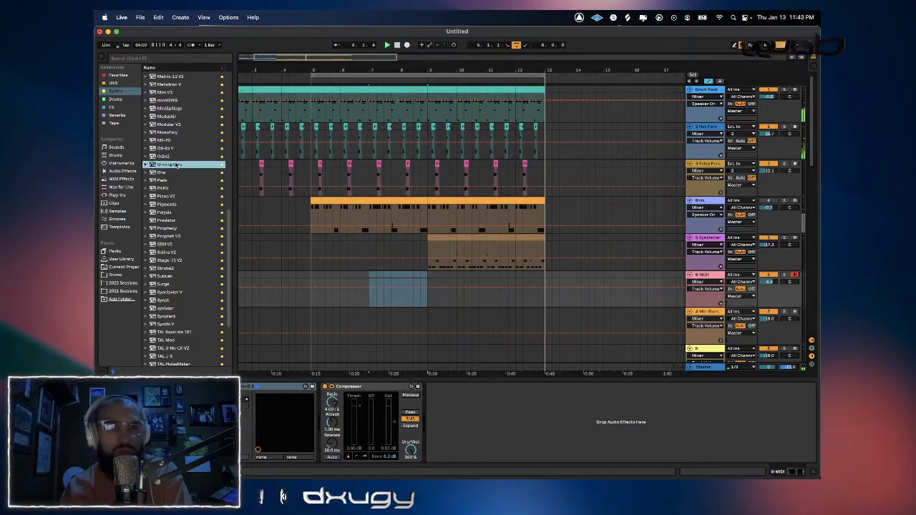
scroll(163, 164, up, 2)
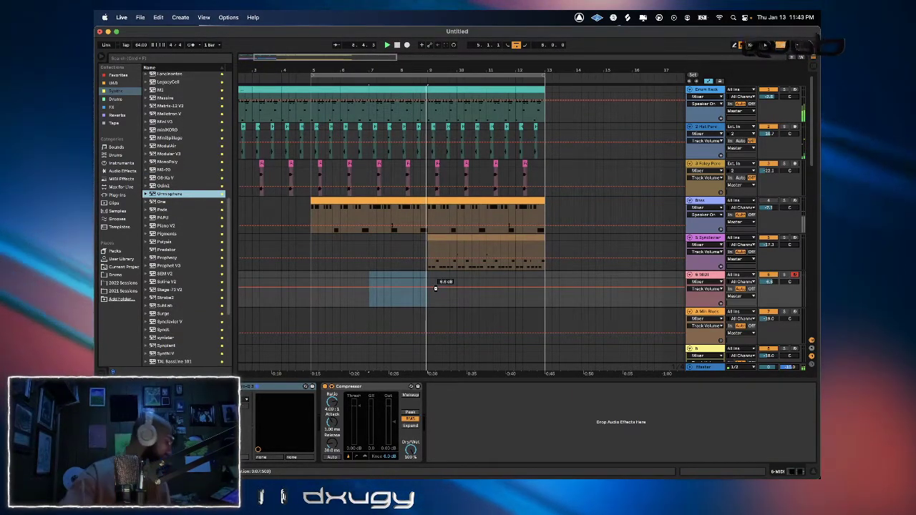
key(Return)
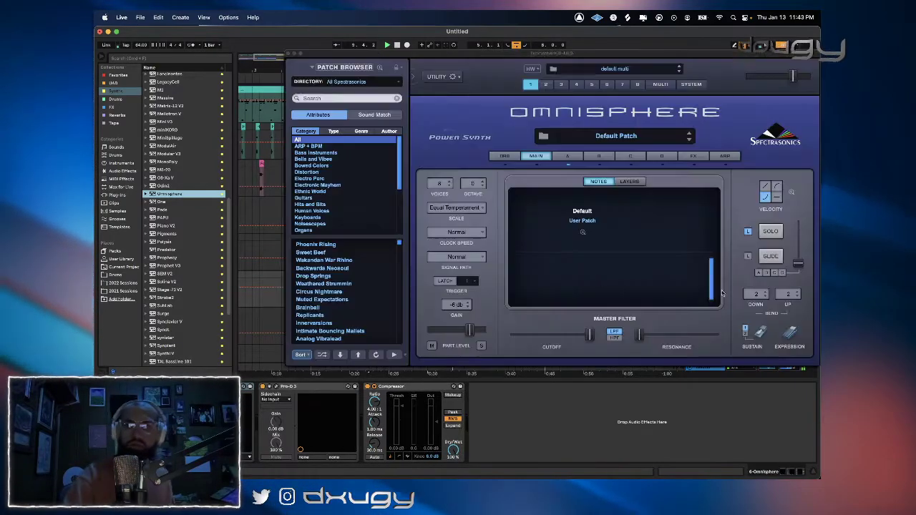
Set Omnisphere's patch browser directory to All and shuffle the patch list.
click(342, 82)
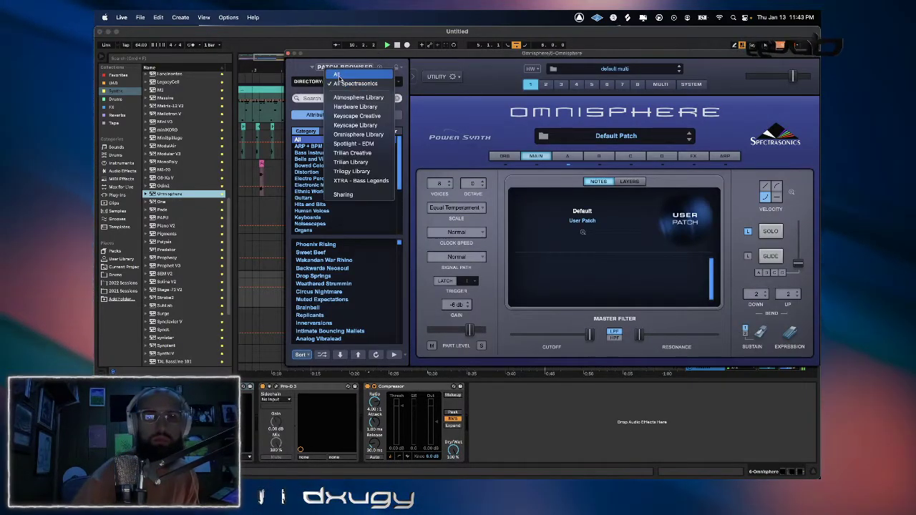
click(339, 81)
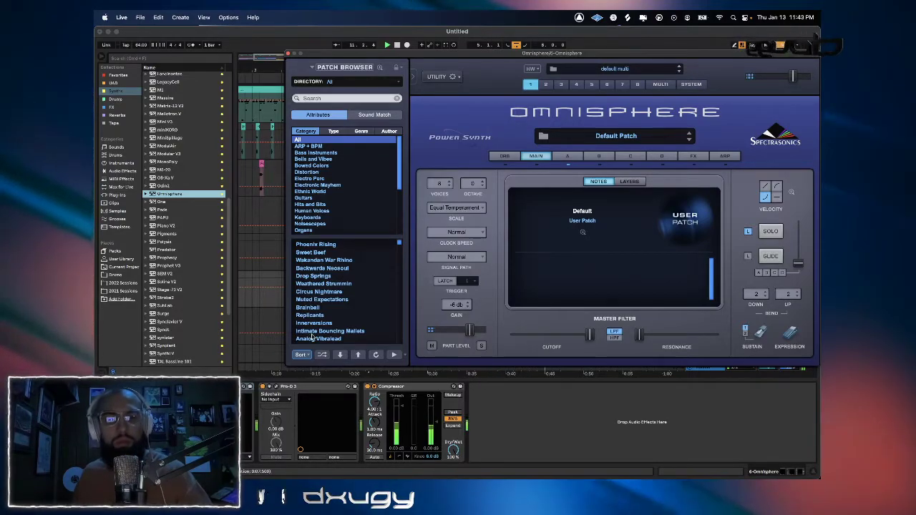
click(322, 354)
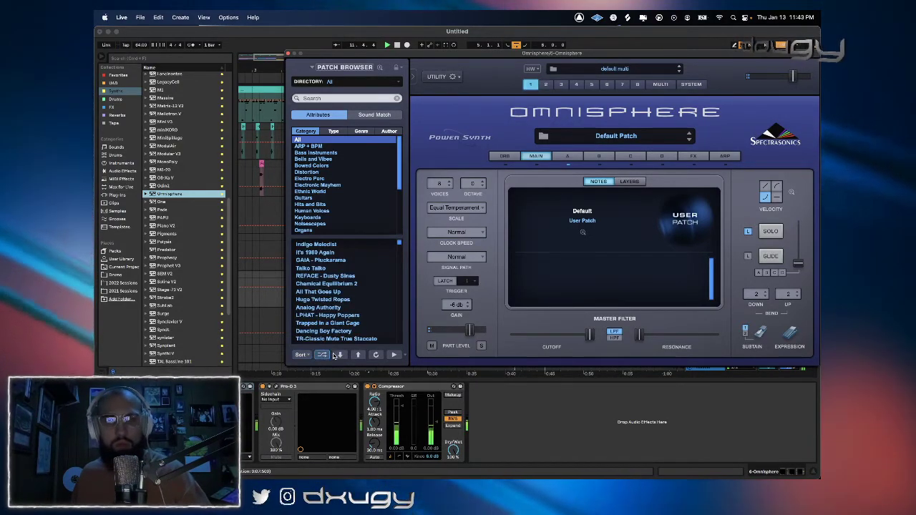
Step through the shuffled Omnisphere patches, auditioning them, and load the Dancing Boy Factory patch.
click(340, 354)
click(332, 283)
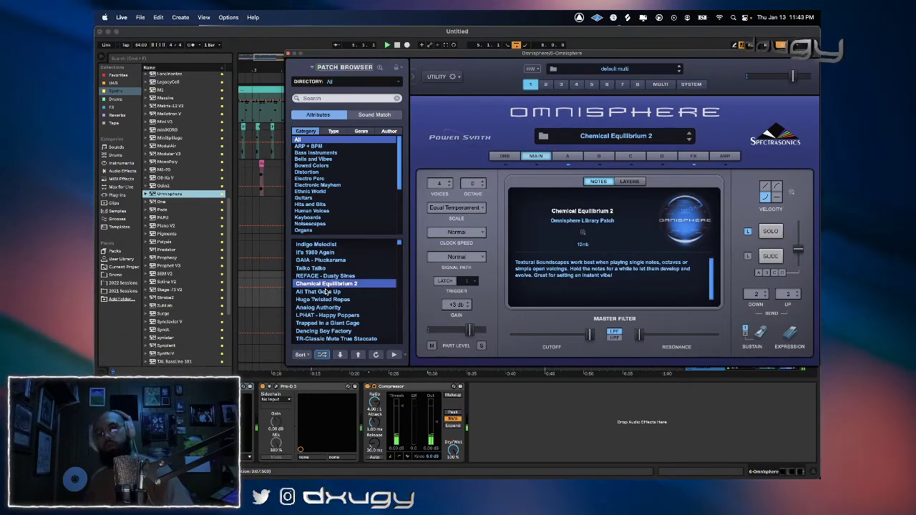
click(343, 355)
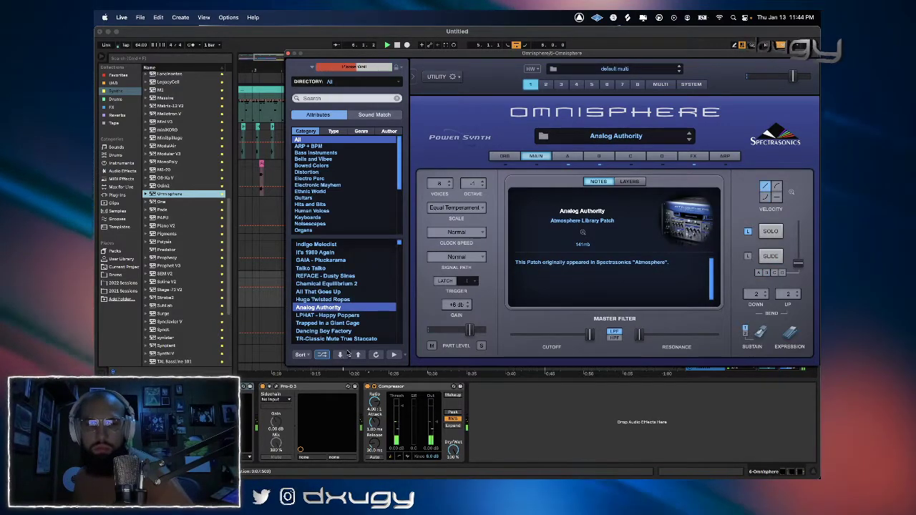
click(344, 356)
click(344, 355)
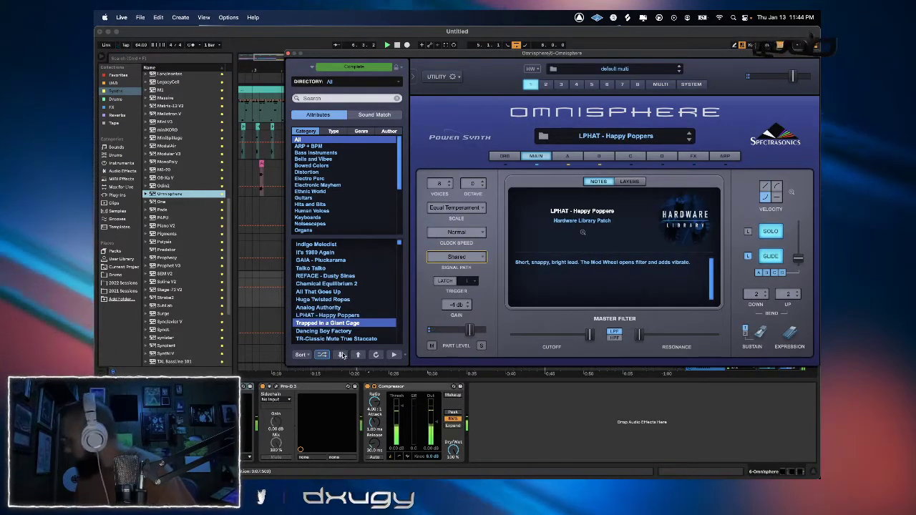
click(343, 355)
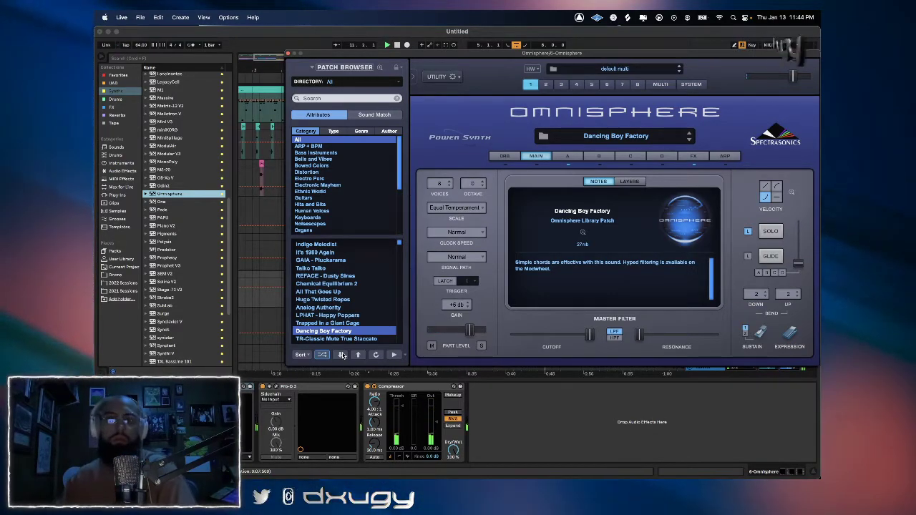
Capture the part played on the Omnisphere track as a MIDI clip and close the Omnisphere window.
click(444, 45)
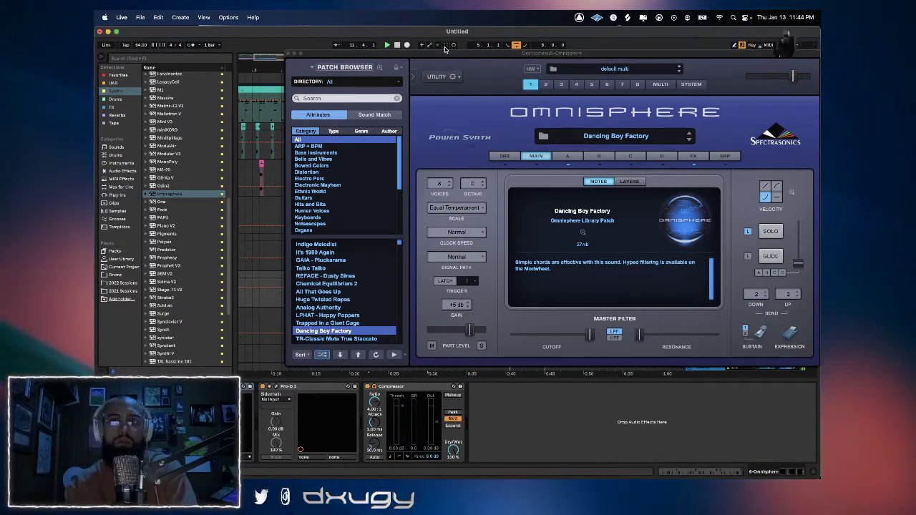
click(287, 55)
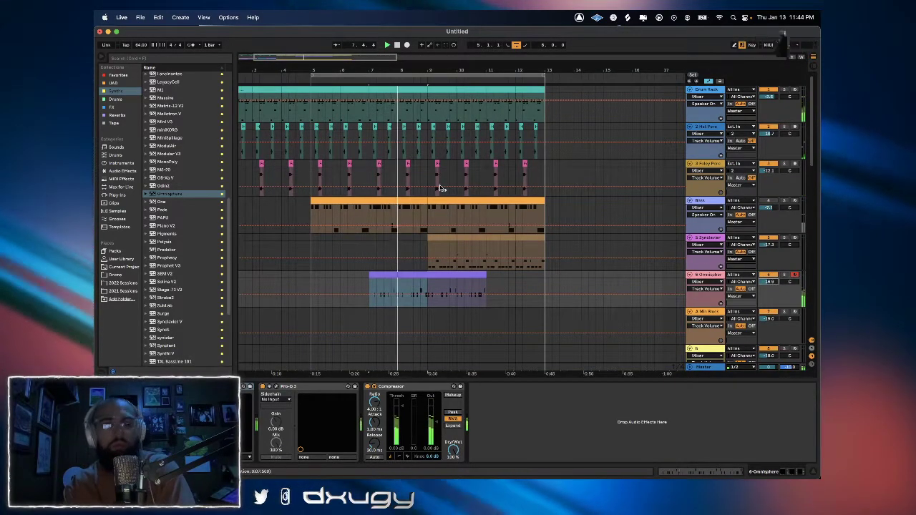
Add Thermal with the Rich Aggression preset at 18 percent dry/wet to the Omnisphere track and lower the track's volume to -21.0 dB.
click(121, 178)
click(126, 187)
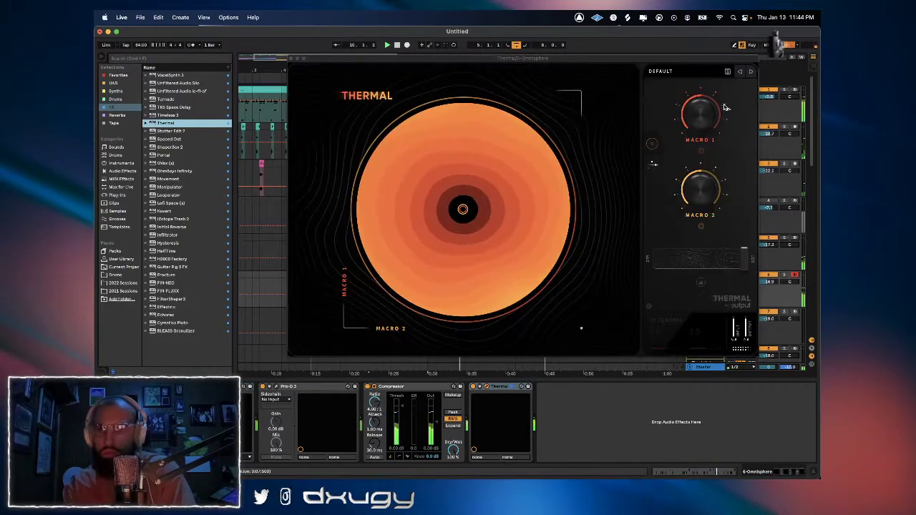
click(750, 72)
key(space)
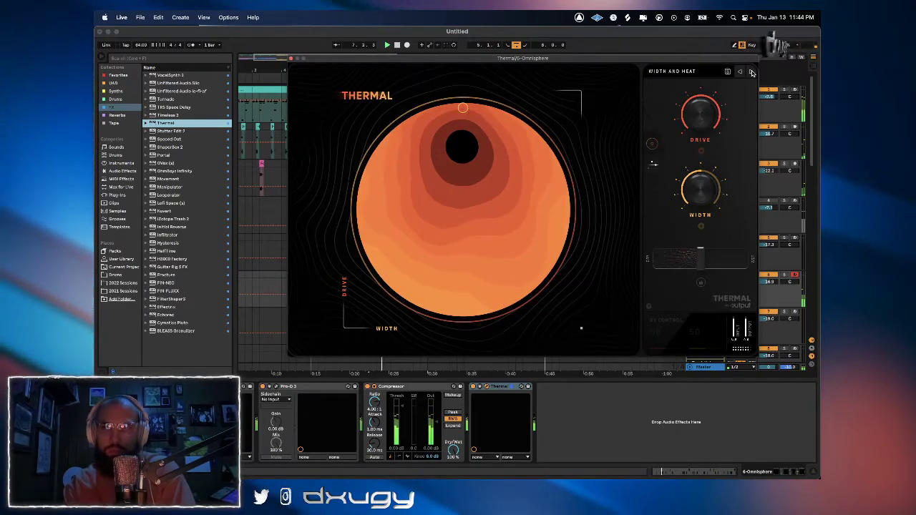
click(750, 72)
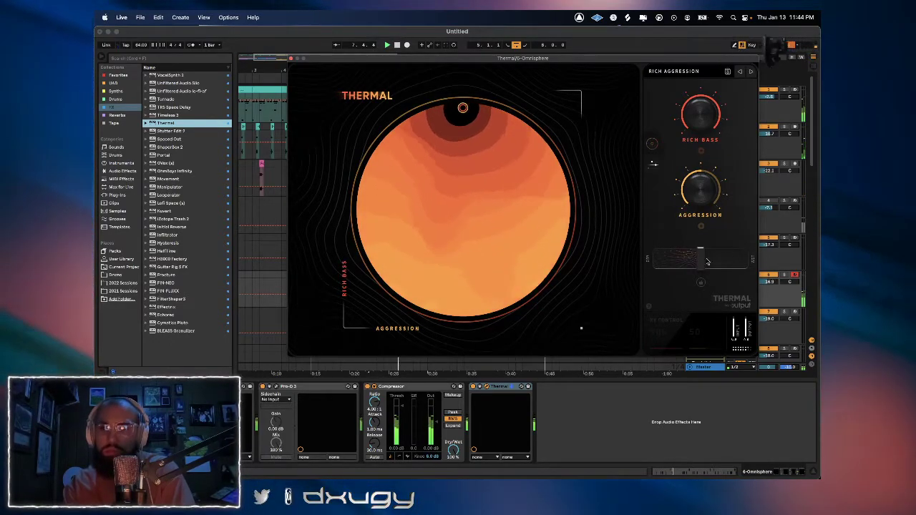
drag(672, 262, 674, 262)
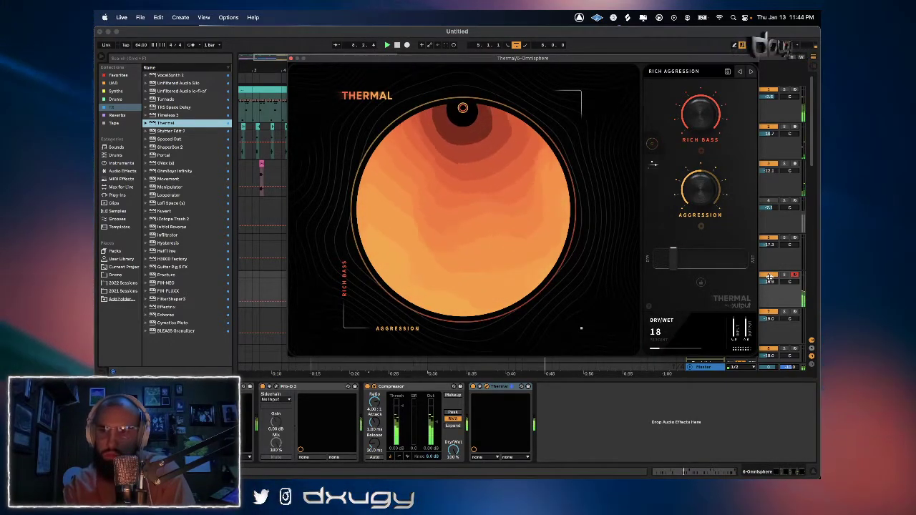
click(768, 279)
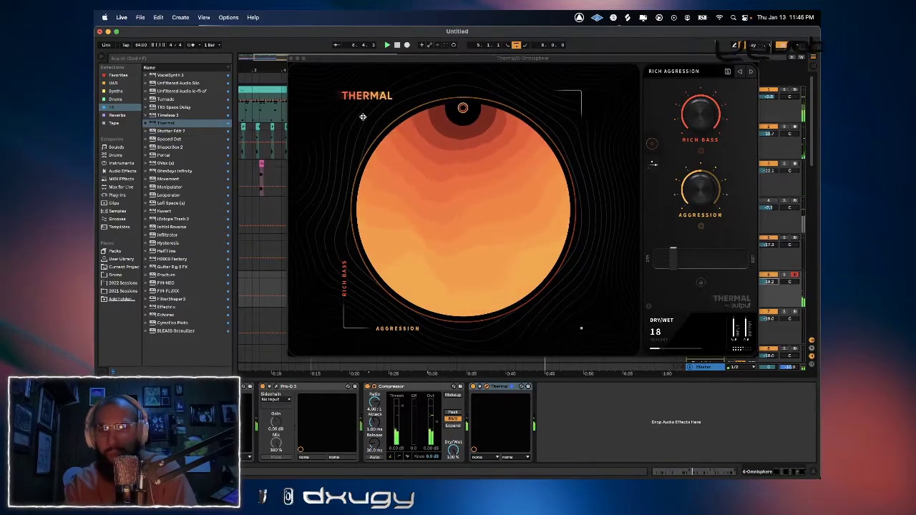
click(291, 58)
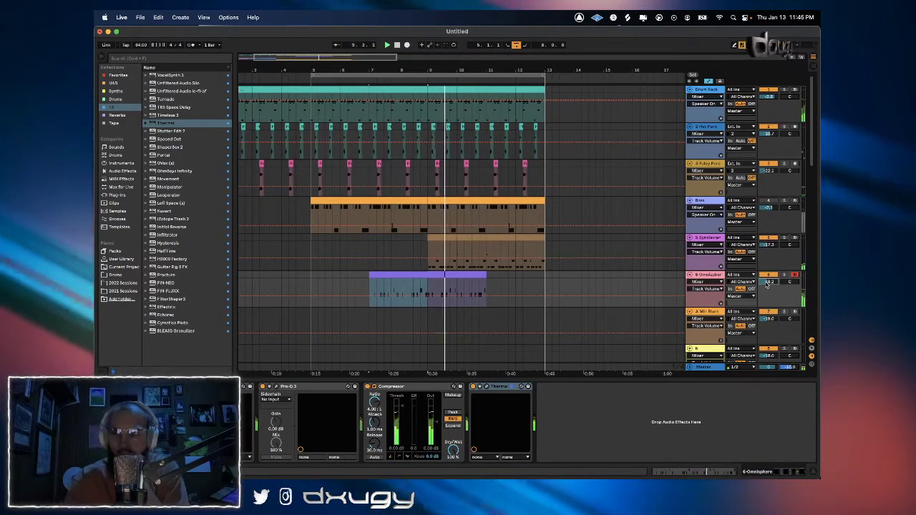
Search the plug-ins for PanMan, add it to the Omnisphere track and load its Hard Bounce MIDI preset.
click(171, 57)
text(panman)
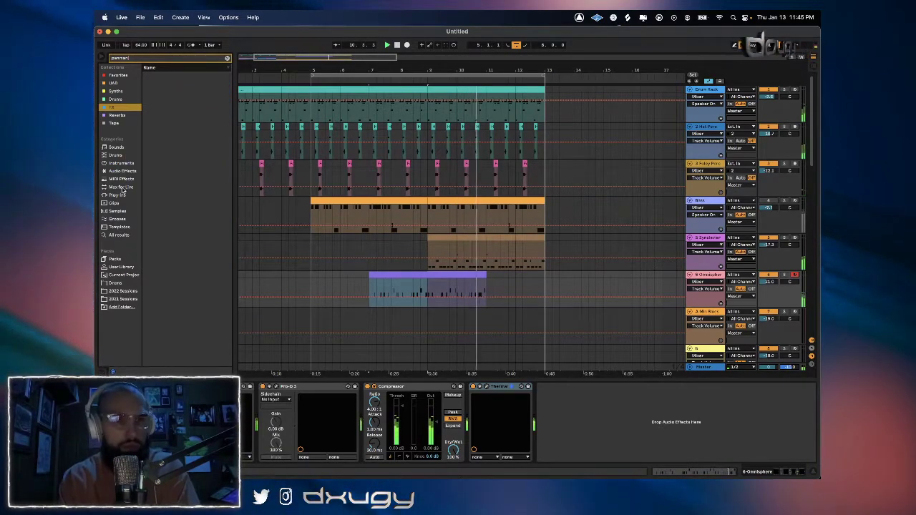
click(167, 83)
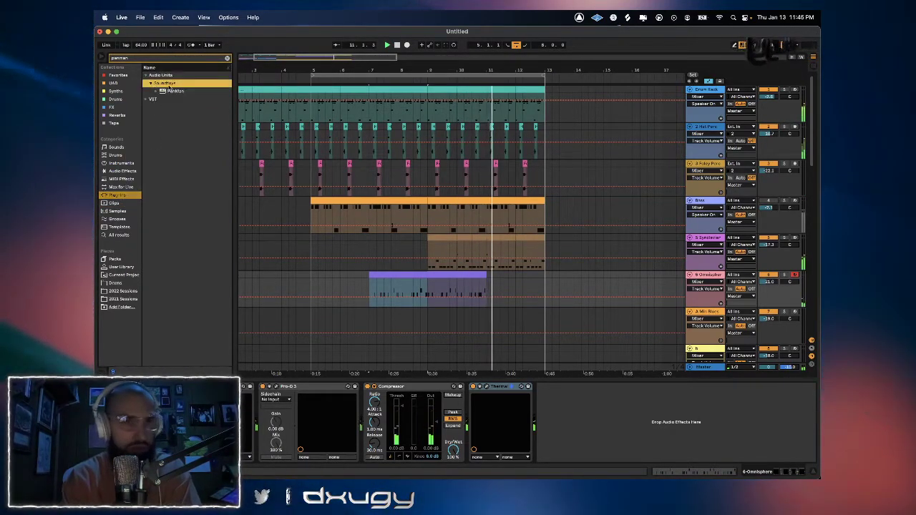
mouse_move(450, 261)
mouse_down()
mouse_move(448, 279)
mouse_move(442, 274)
mouse_up()
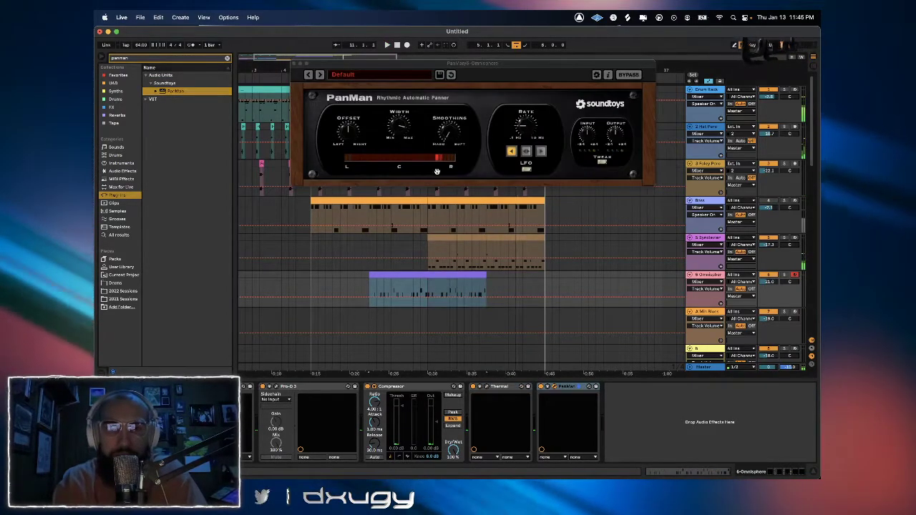
drag(349, 128, 415, 126)
key(space)
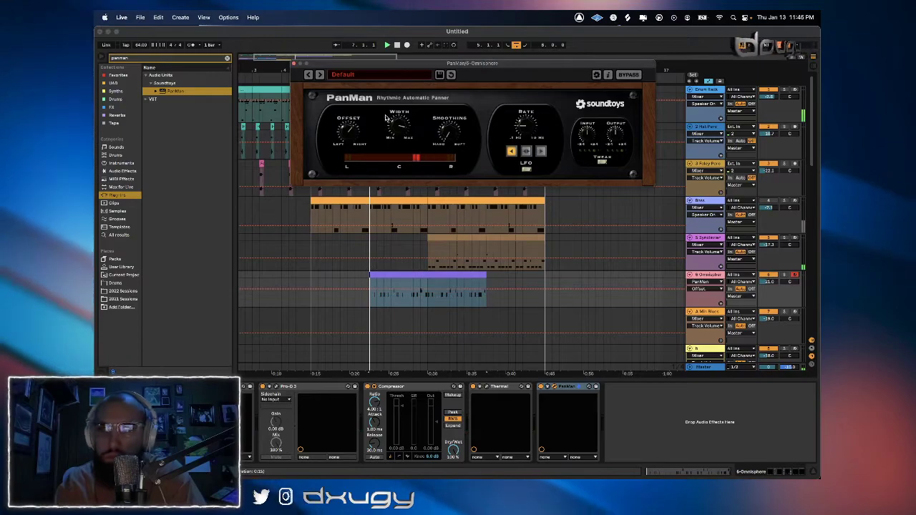
click(318, 76)
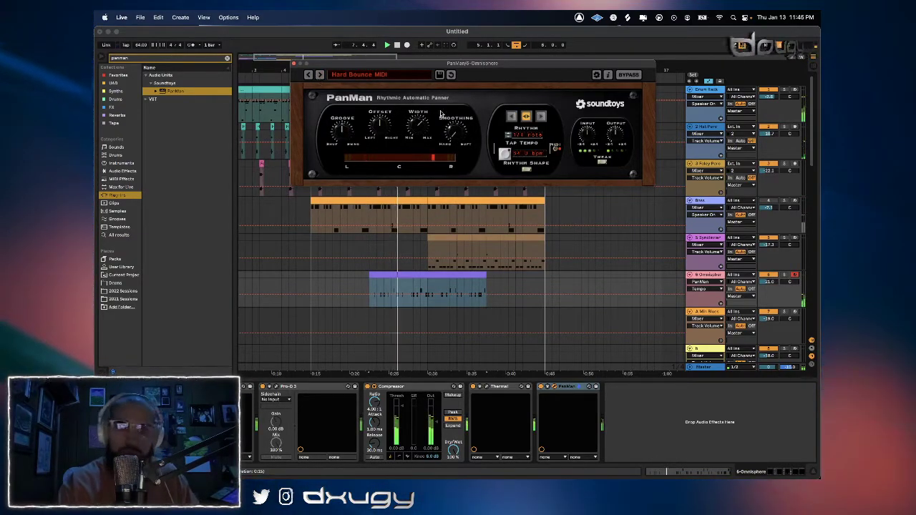
click(293, 63)
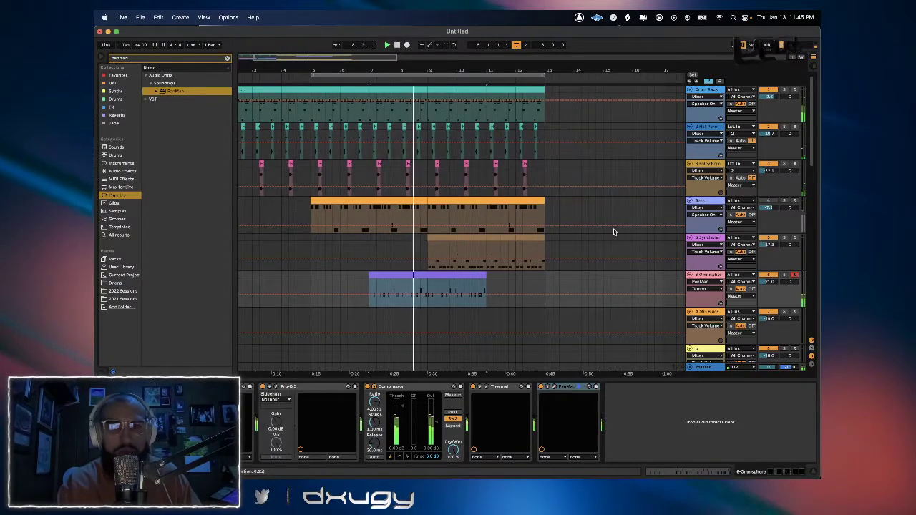
Solo the 20 Audio track and raise its Pro-Q 3 low cut frequency to about 2.1 kHz.
scroll(508, 133, down, 10)
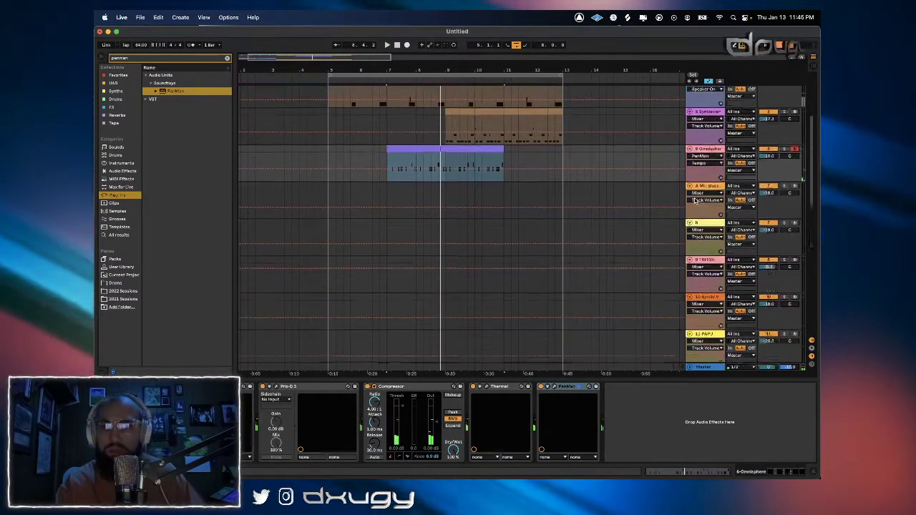
scroll(694, 200, down, 2)
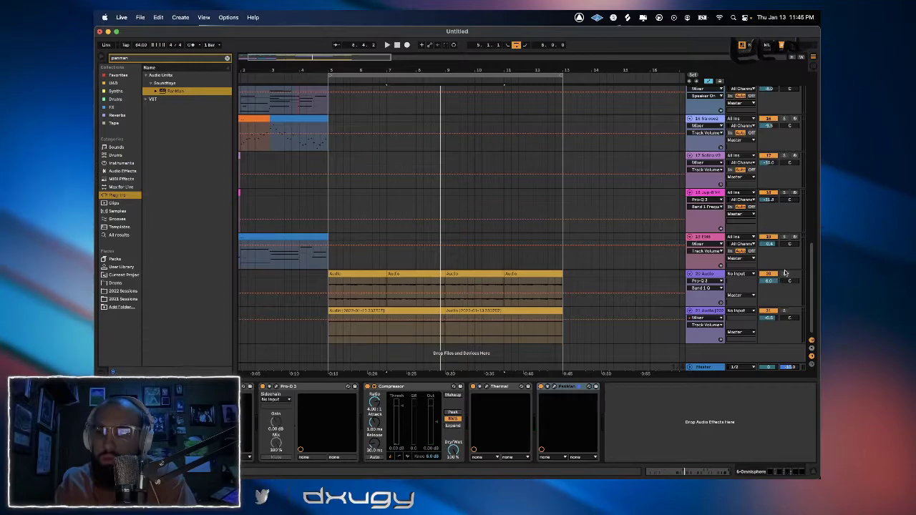
click(782, 308)
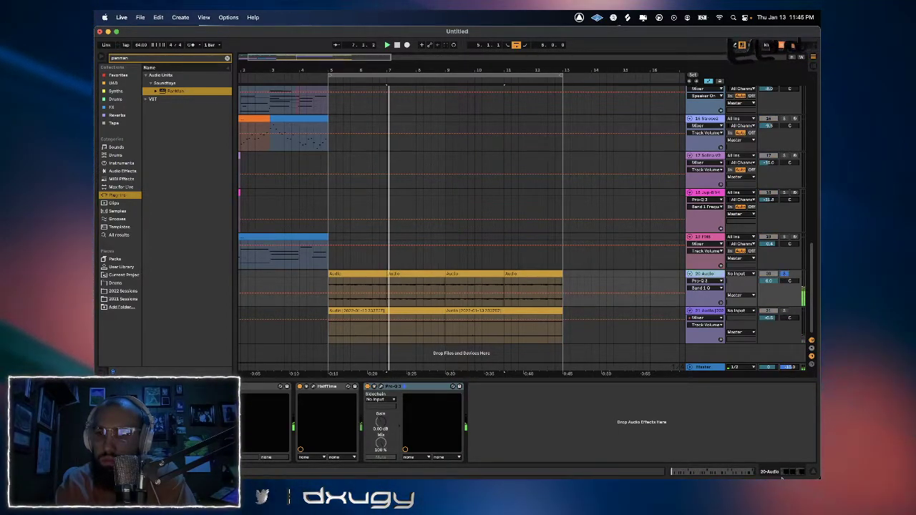
click(380, 387)
drag(451, 213, 547, 219)
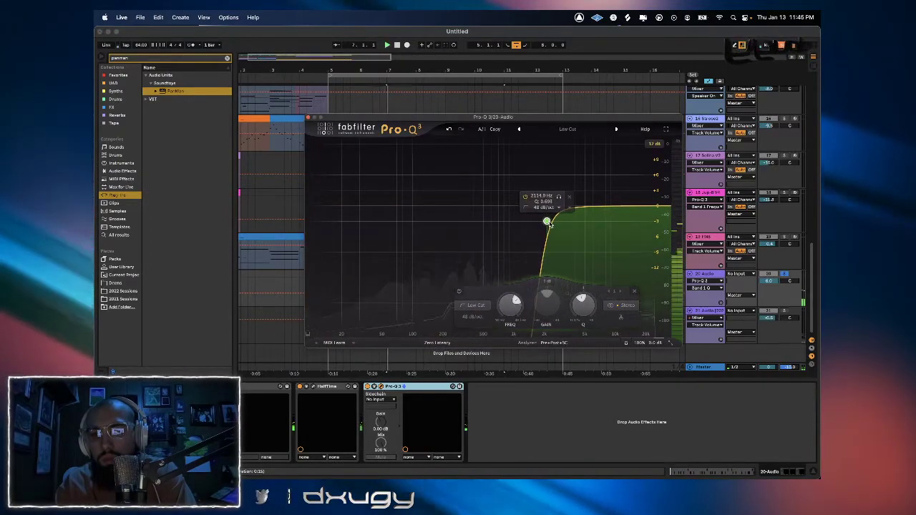
Raise the 21 Audio track's volume to 6.0 dB, turn off solo on both audio tracks and close Pro-Q 3.
drag(776, 318, 778, 280)
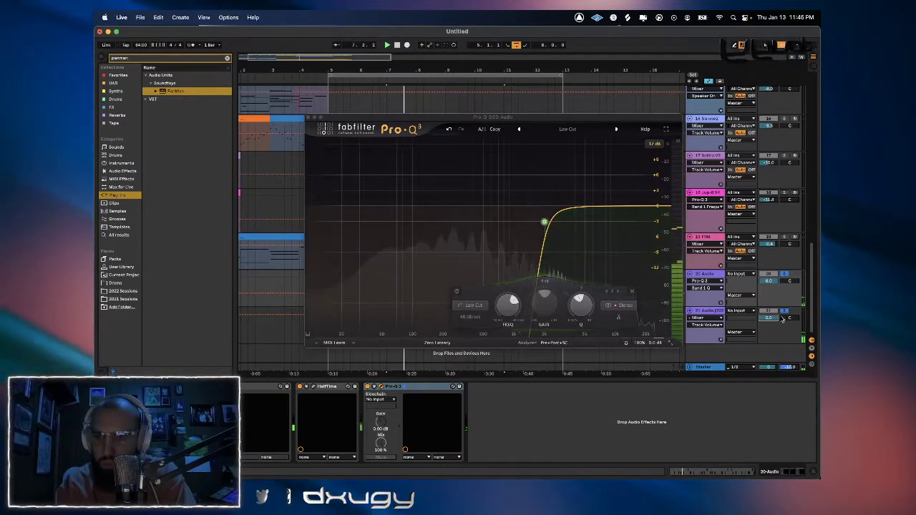
key(space)
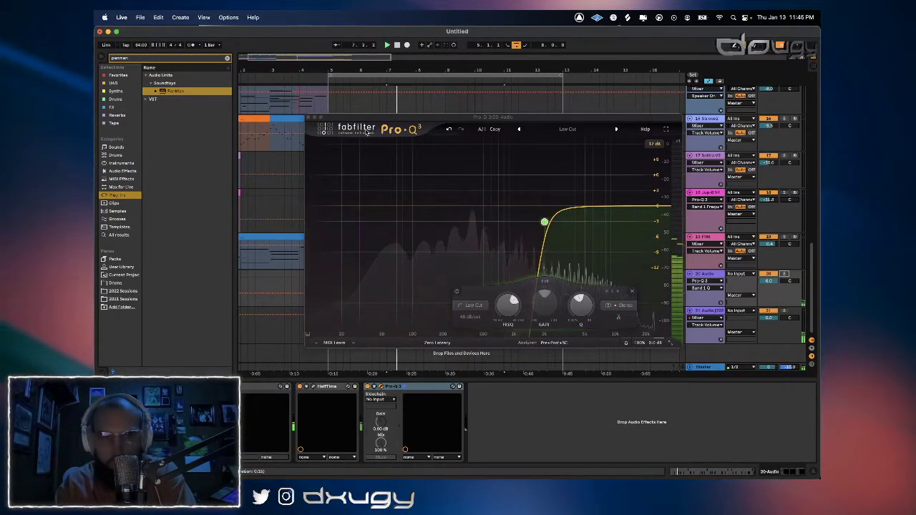
click(309, 116)
Lower the Bass track's volume while playing back the arrangement and reviewing the bass, Synclavier and Omnisphere clips.
scroll(543, 246, up, 10)
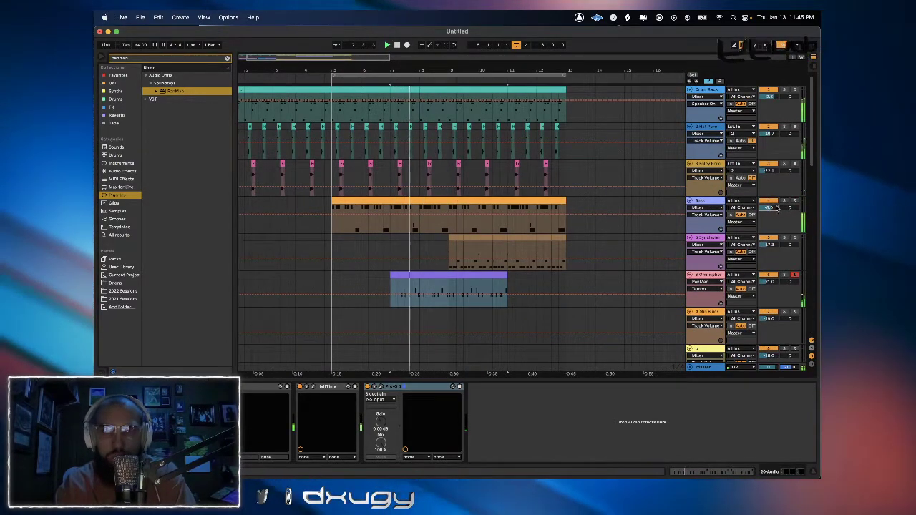
drag(412, 67, 366, 105)
scroll(451, 205, down, 3)
scroll(451, 205, left, 2)
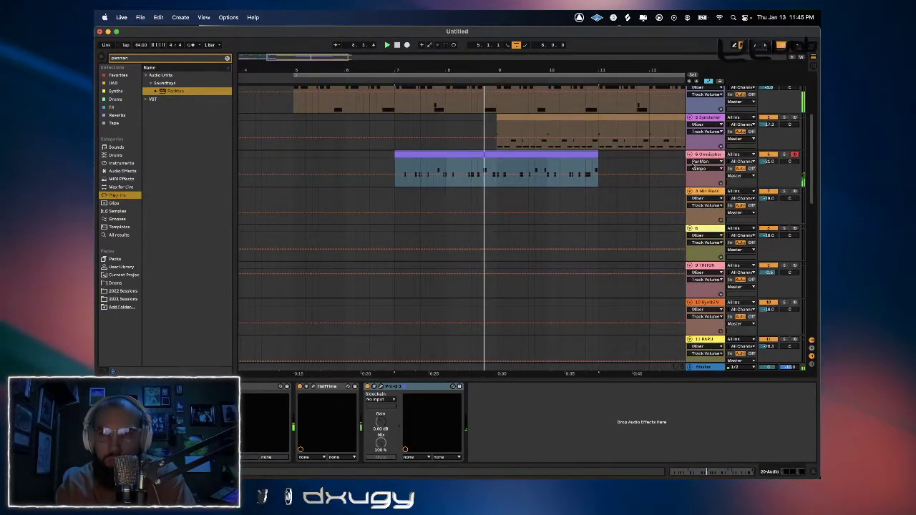
scroll(582, 117, up, 2)
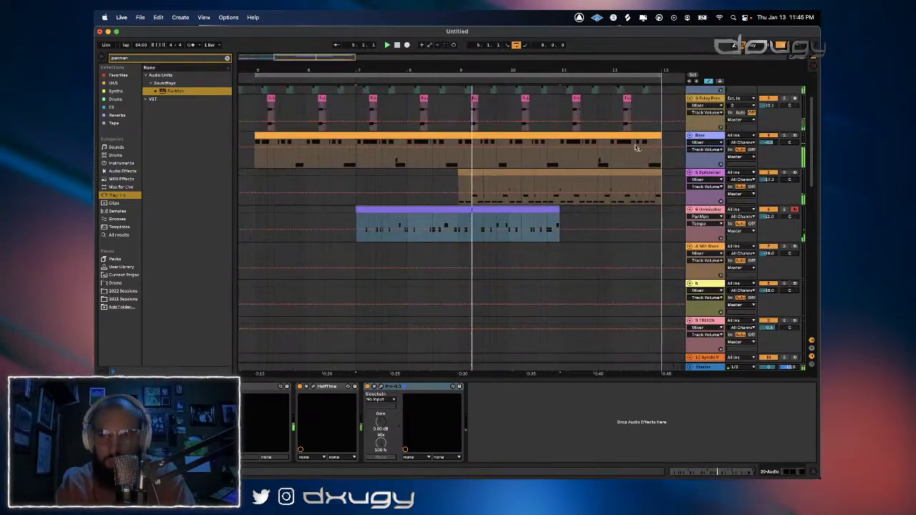
click(471, 174)
scroll(470, 173, right, 1)
scroll(474, 177, down, 2)
scroll(483, 179, up, 2)
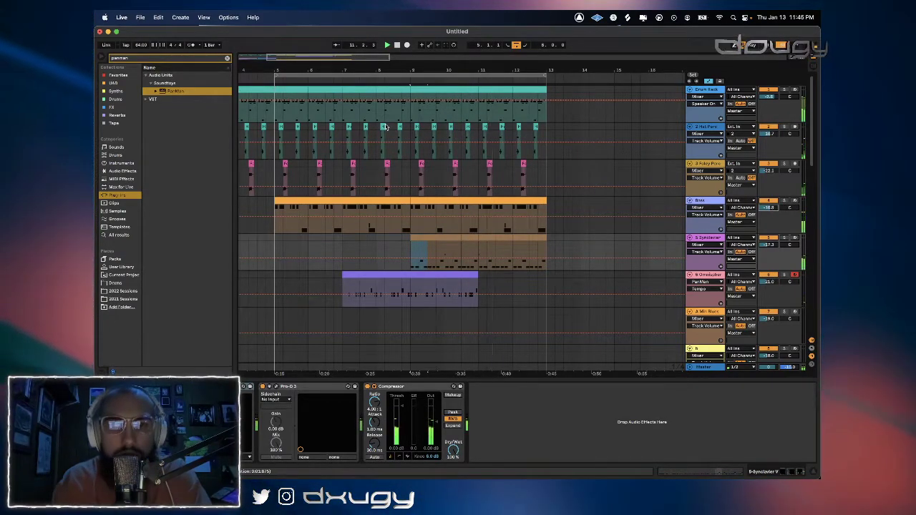
scroll(605, 189, down, 5)
scroll(605, 190, left, 2)
scroll(665, 208, up, 2)
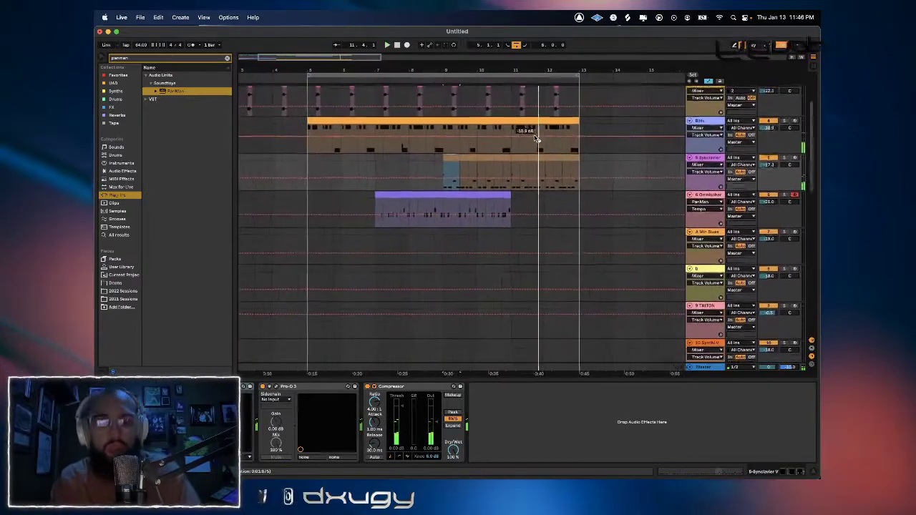
Save the Live Set as Displaced in the Ableton Files folder inside 2022 Sounds.
key(super+s)
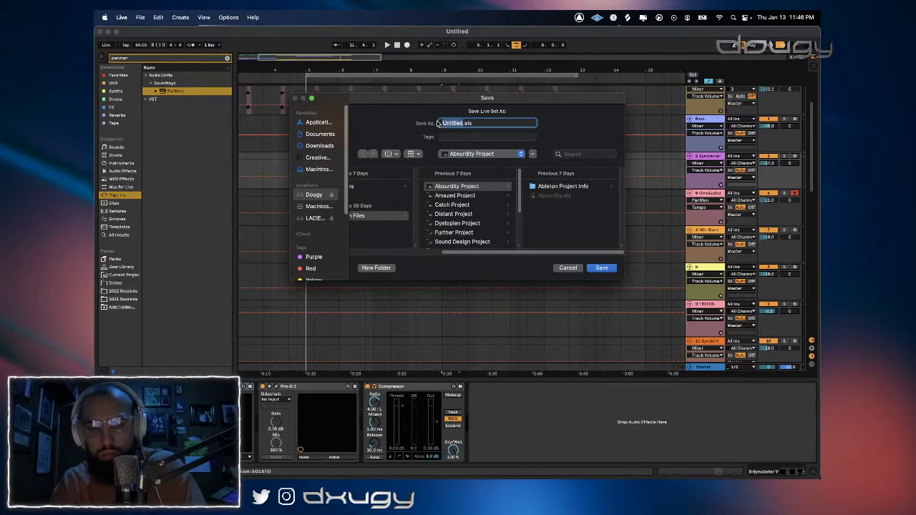
text(D)
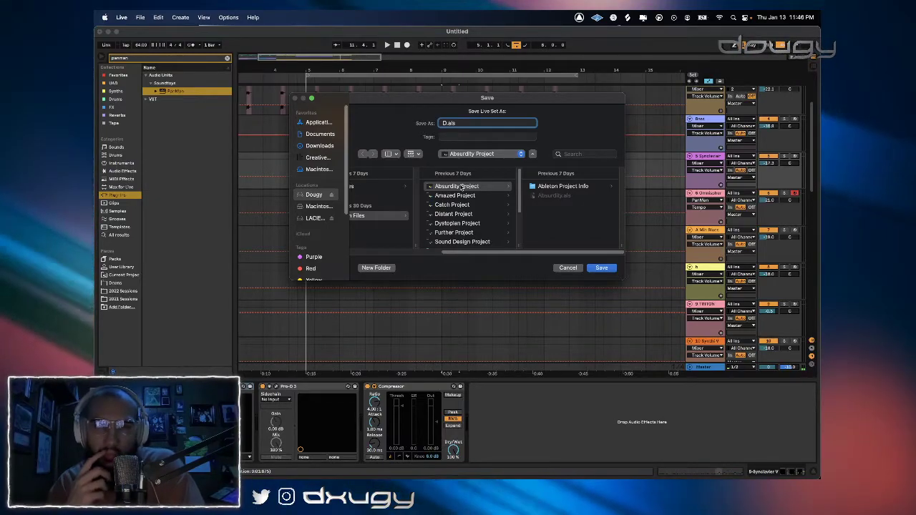
text(isplace)
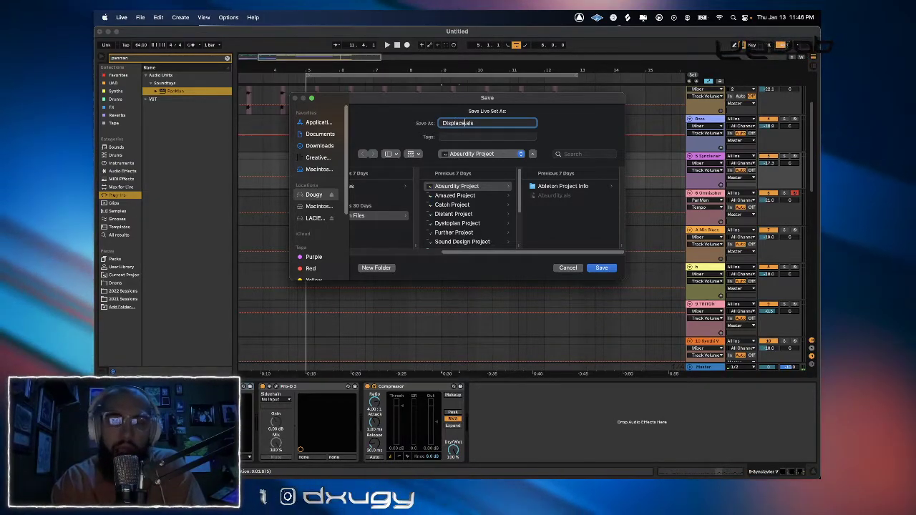
text(d)
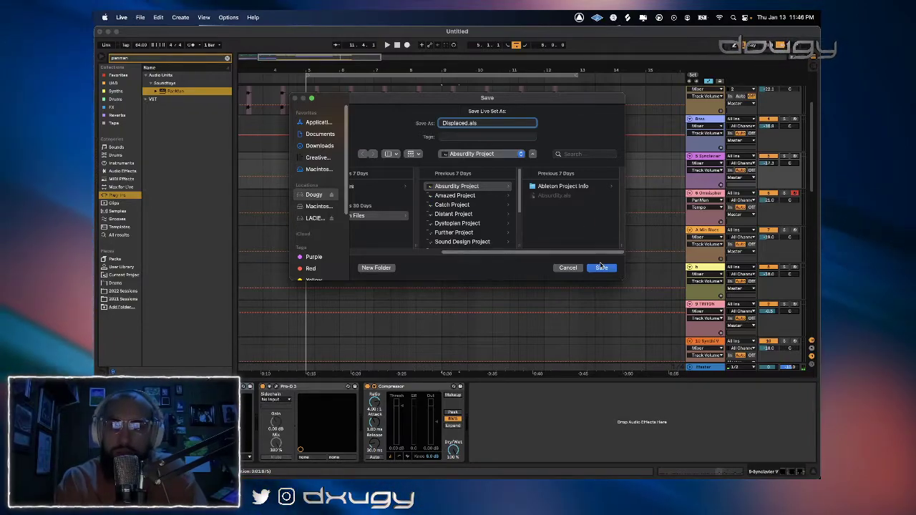
click(480, 154)
click(461, 214)
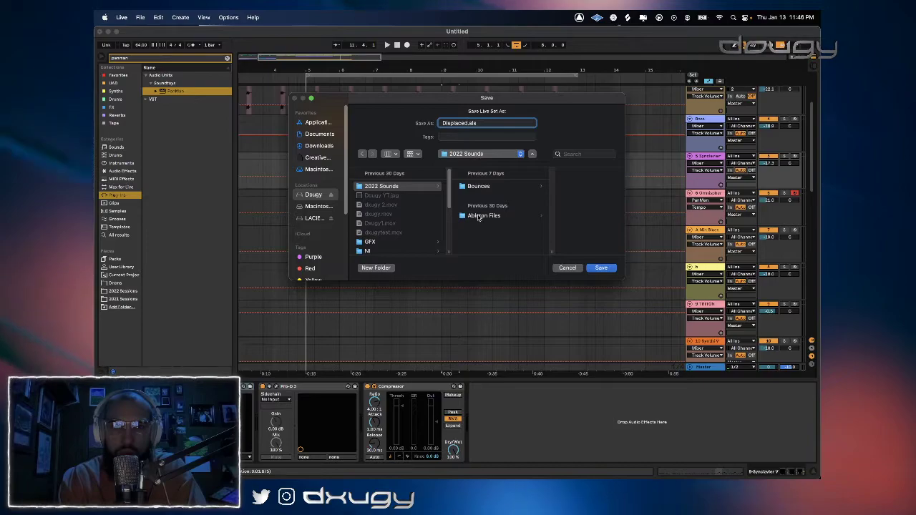
click(481, 216)
key(Return)
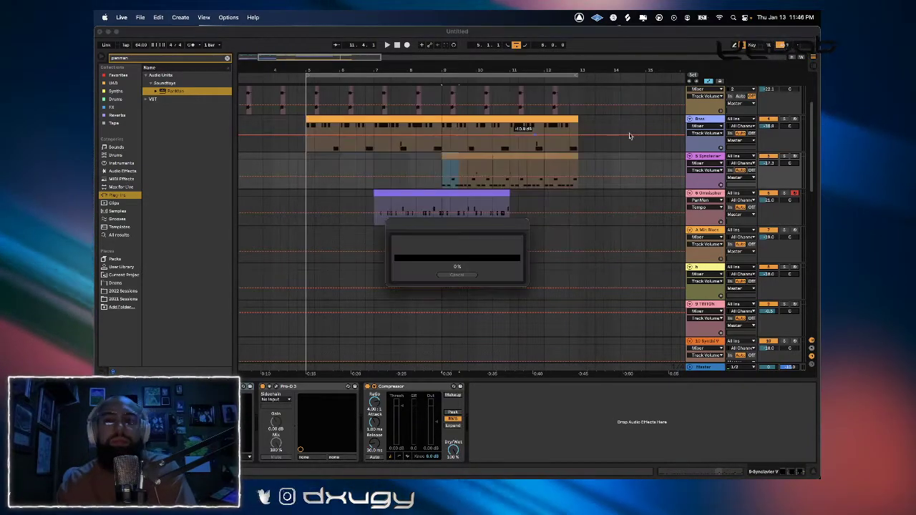
Create a new empty Live Set after the Displaced set has been saved.
click(140, 18)
click(300, 130)
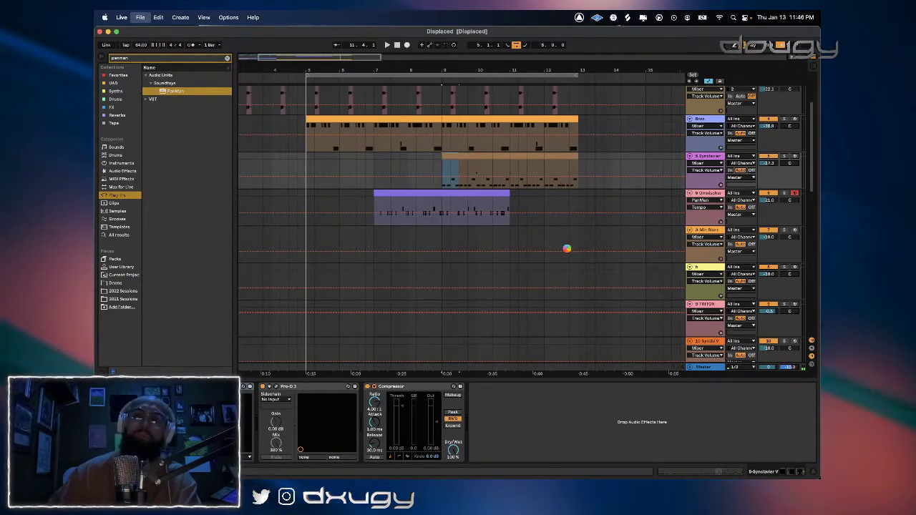
key(super+Tab)
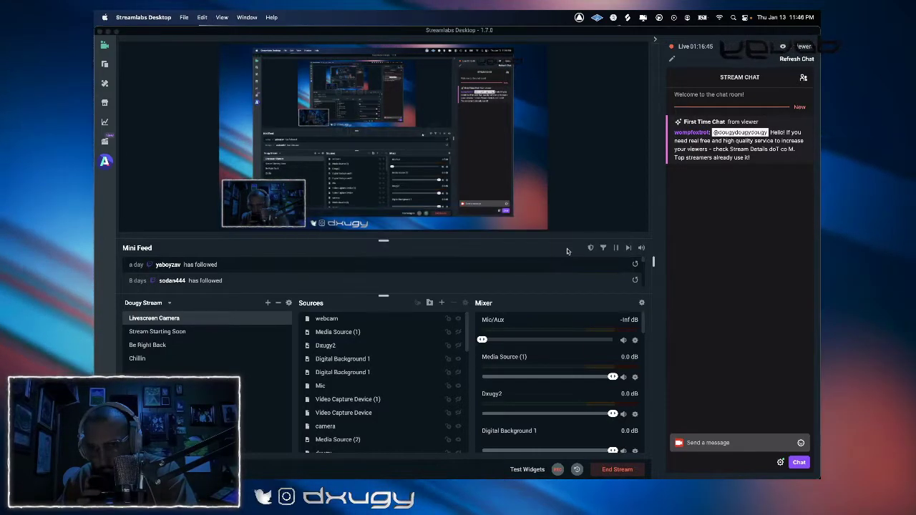
key(super+Tab)
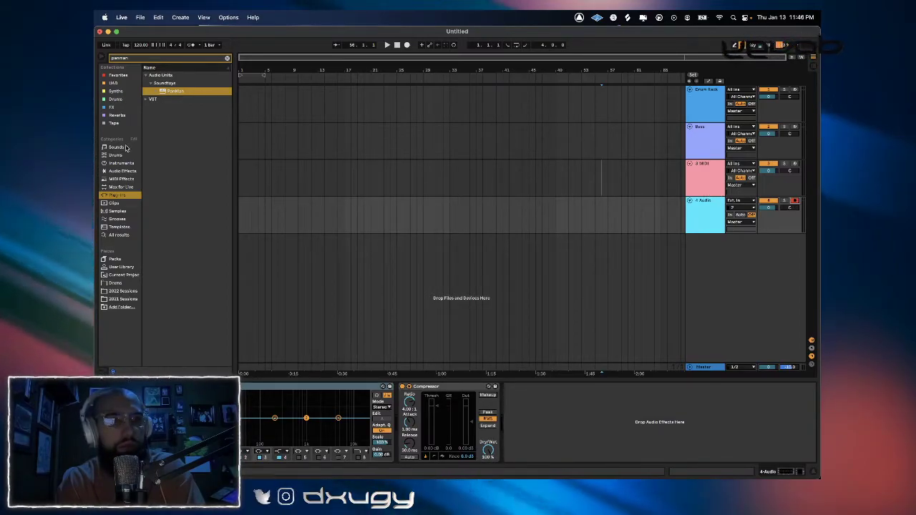
Clear the browser search and set the 4 Audio track's input channel to 1 with monitoring on Auto.
click(123, 170)
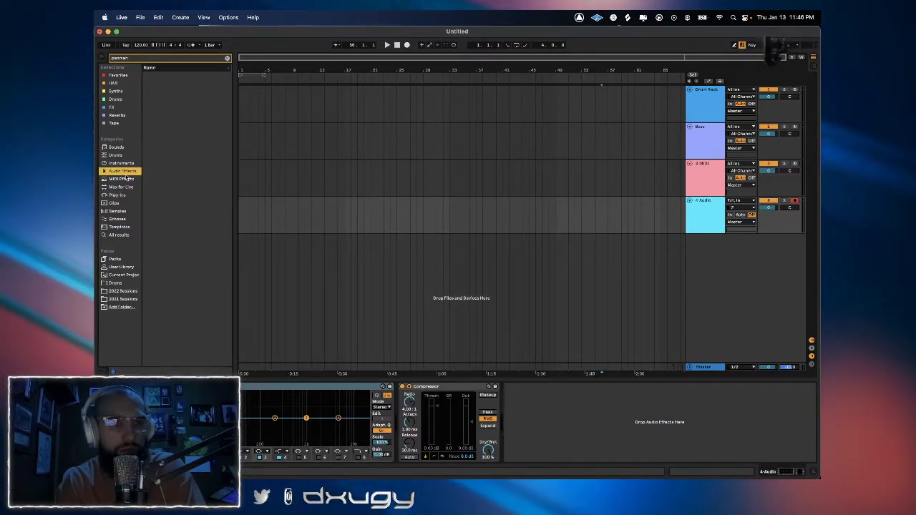
click(227, 58)
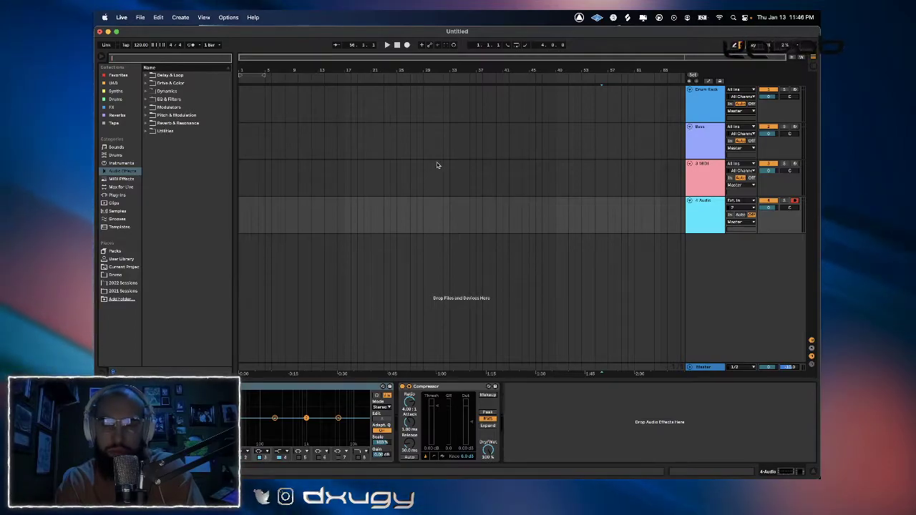
click(729, 208)
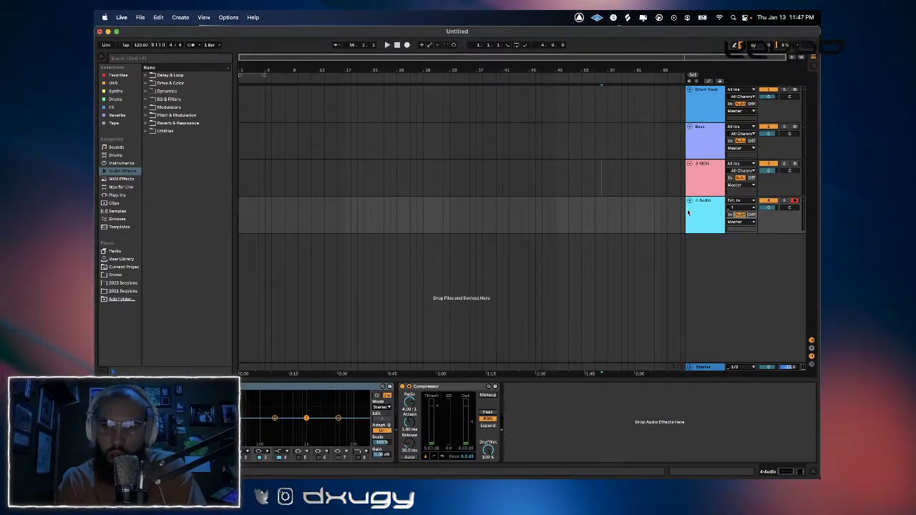
Add the Antares Auto-Tune Pro plug-in to the 4 Audio track.
click(126, 195)
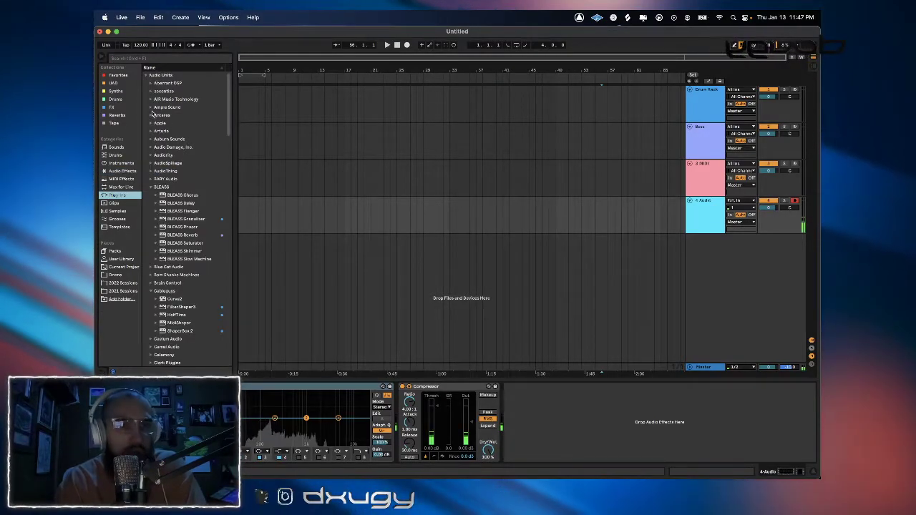
click(152, 115)
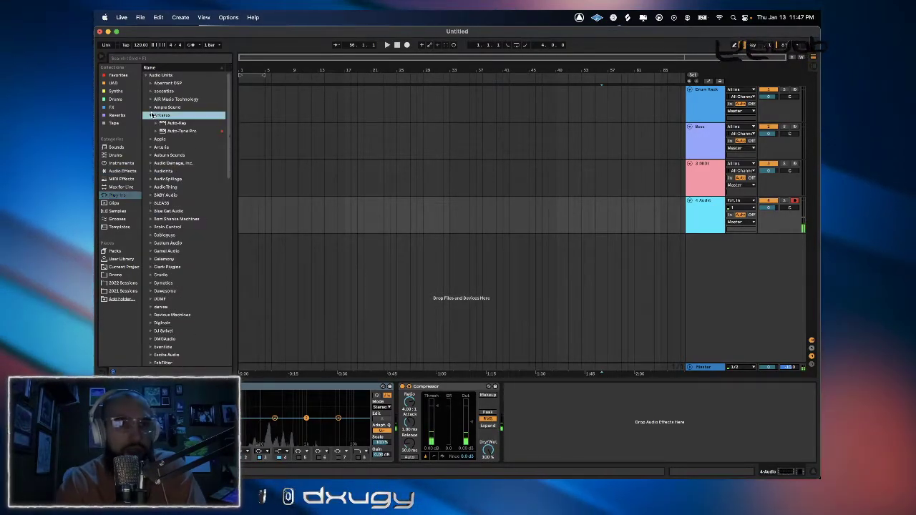
double_click(207, 131)
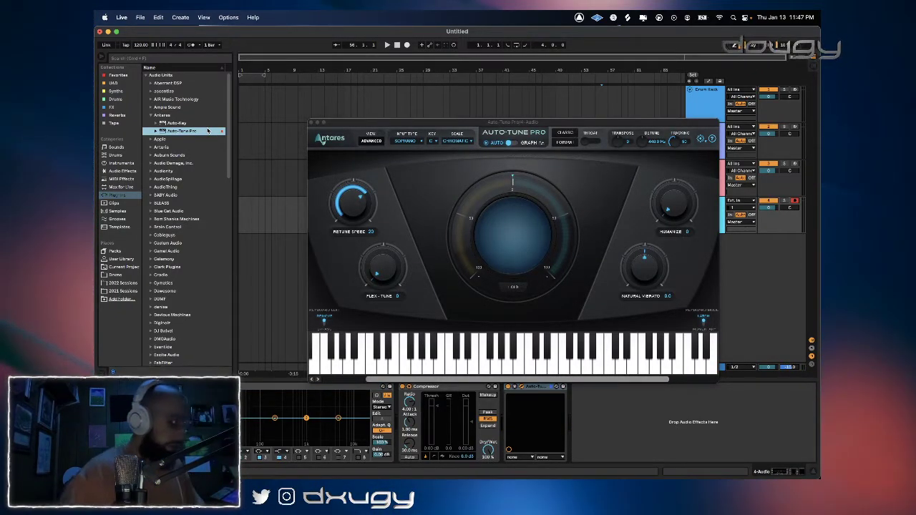
Set Auto-Tune Pro's input type to Low Male, scale to Minor and retune speed to 0, and close its window.
click(405, 141)
click(410, 159)
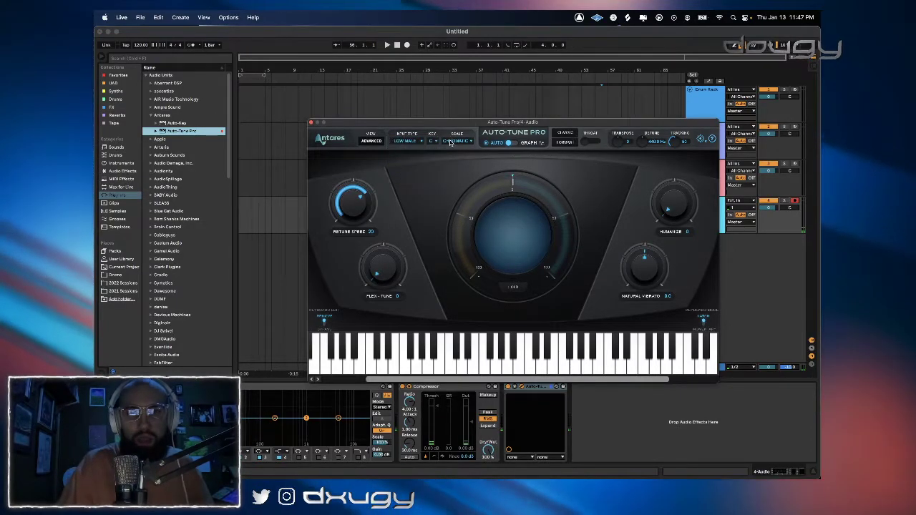
click(455, 141)
click(457, 132)
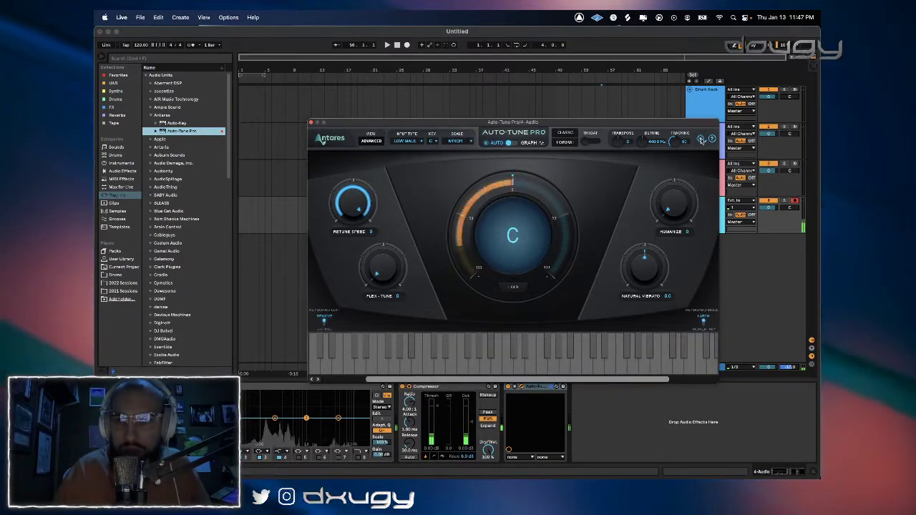
click(312, 123)
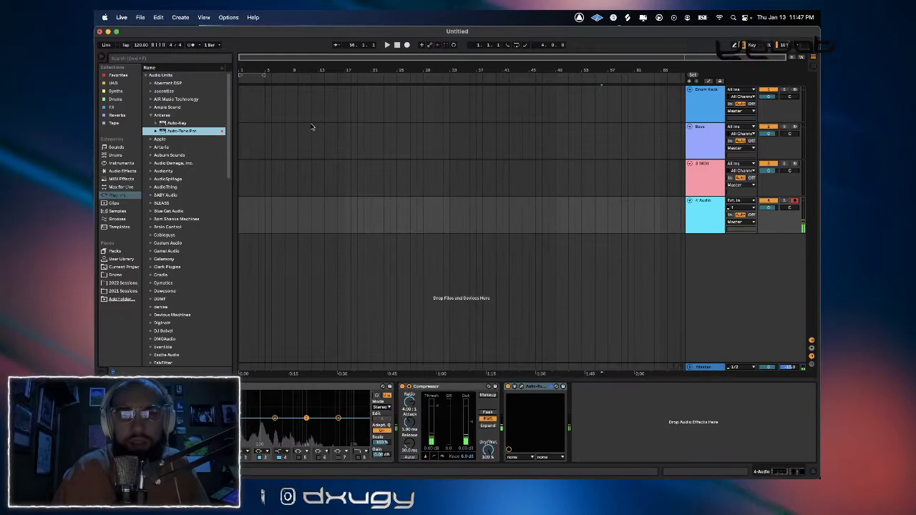
Insert an empty eight-bar MIDI clip at the start of the Drum Rack track.
click(696, 181)
drag(262, 74, 303, 90)
drag(432, 107, 346, 98)
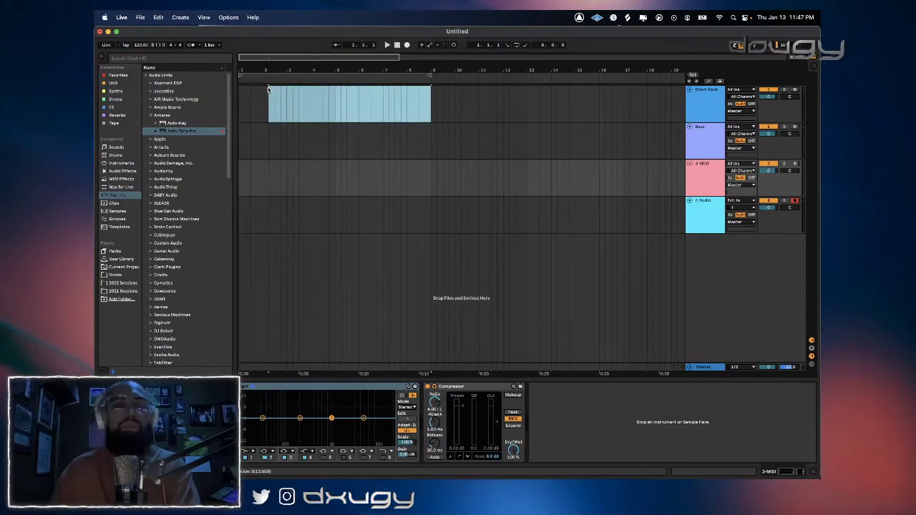
key(super+shift+m)
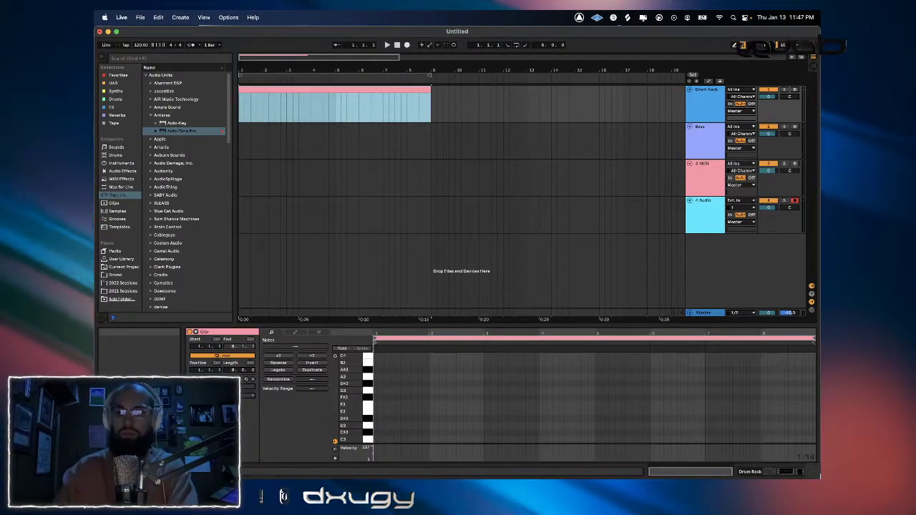
Find Perc 4.wav in Kit 2 of the Dougy Sounds drums and load it onto an empty Drum Rack pad.
click(772, 474)
click(140, 274)
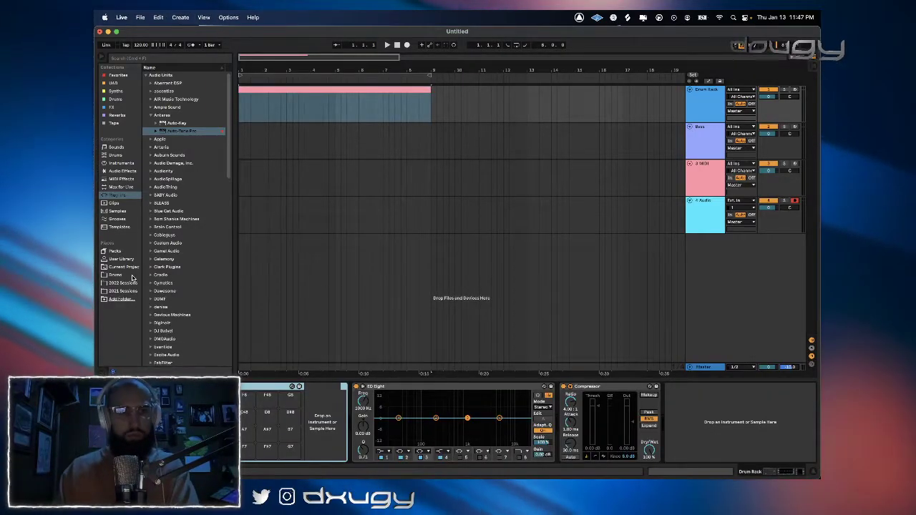
click(171, 244)
scroll(171, 243, down, 3)
click(171, 235)
scroll(172, 229, up, 2)
click(176, 196)
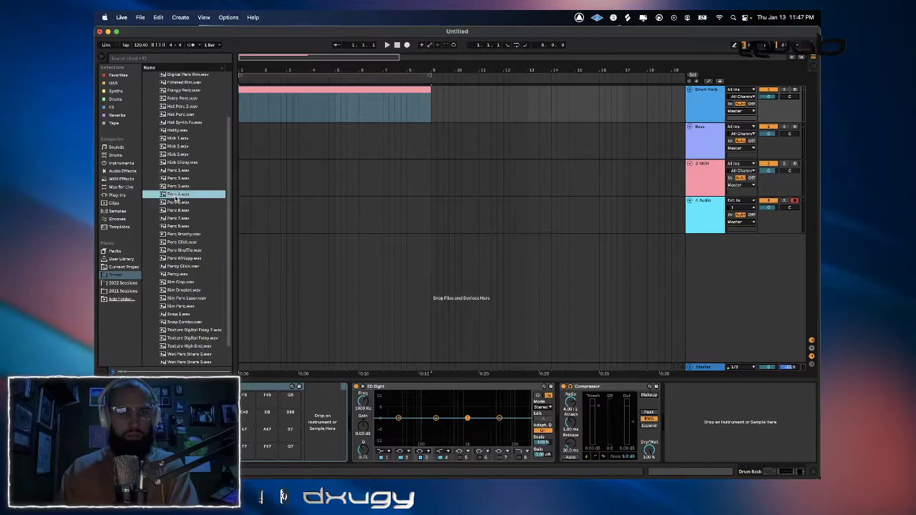
scroll(177, 188, up, 3)
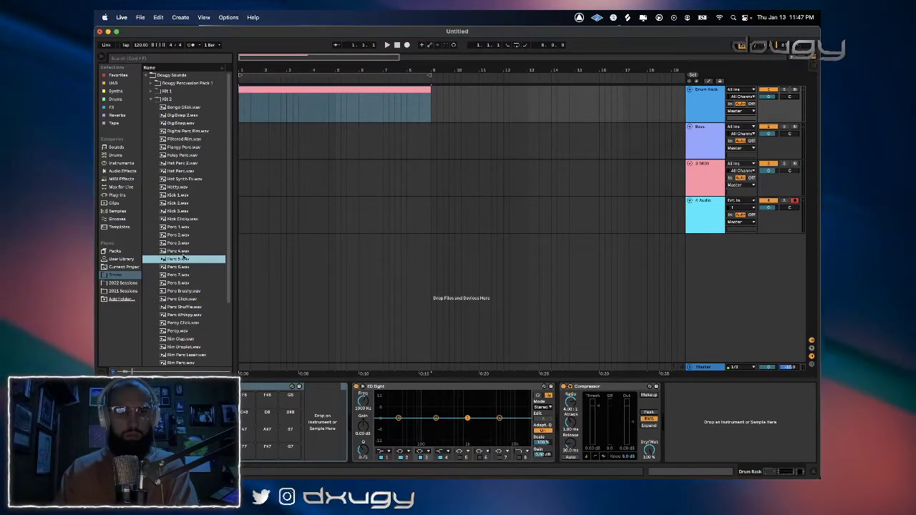
drag(270, 435, 270, 434)
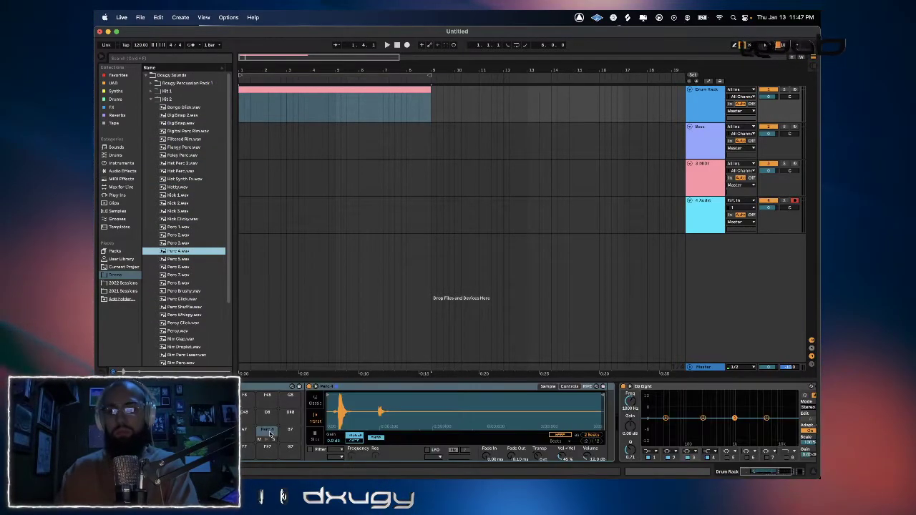
Audition the kick, hat, perc and snap samples in the Kit 2 folder.
click(195, 259)
click(185, 195)
click(185, 219)
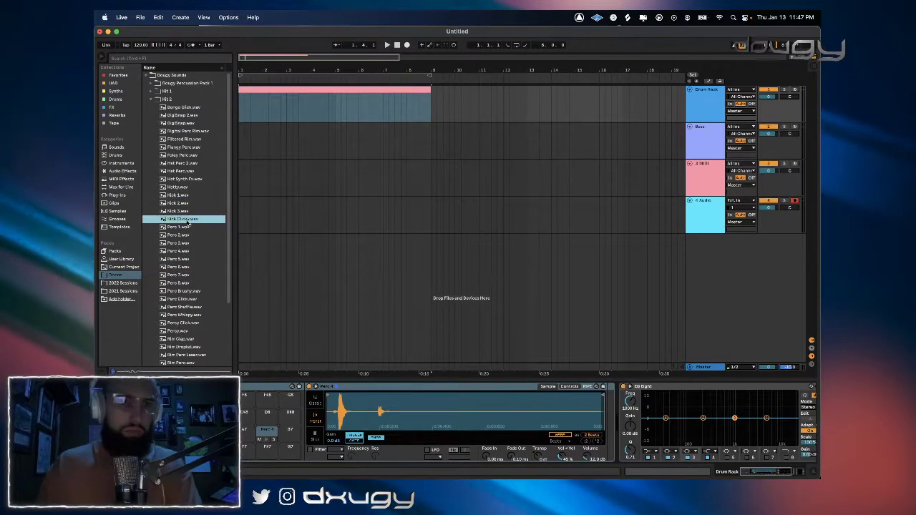
click(184, 211)
click(181, 196)
click(181, 188)
click(179, 179)
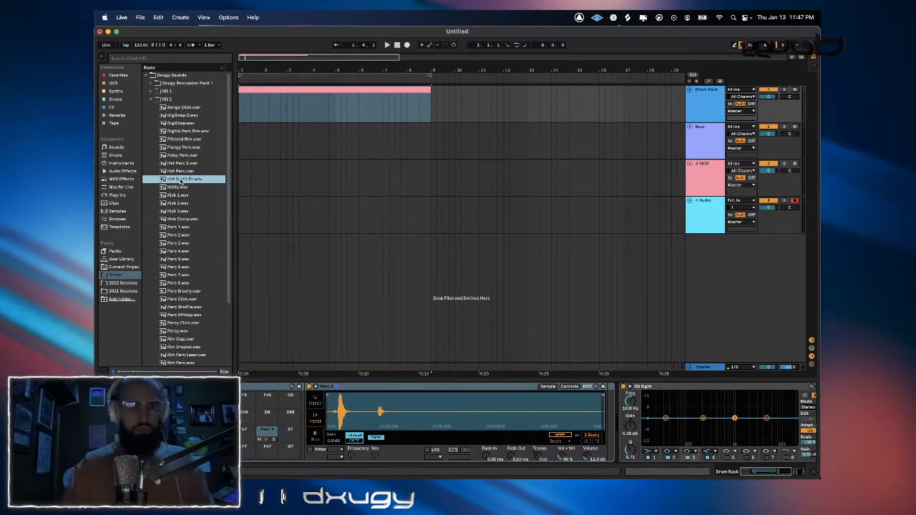
click(179, 165)
click(184, 147)
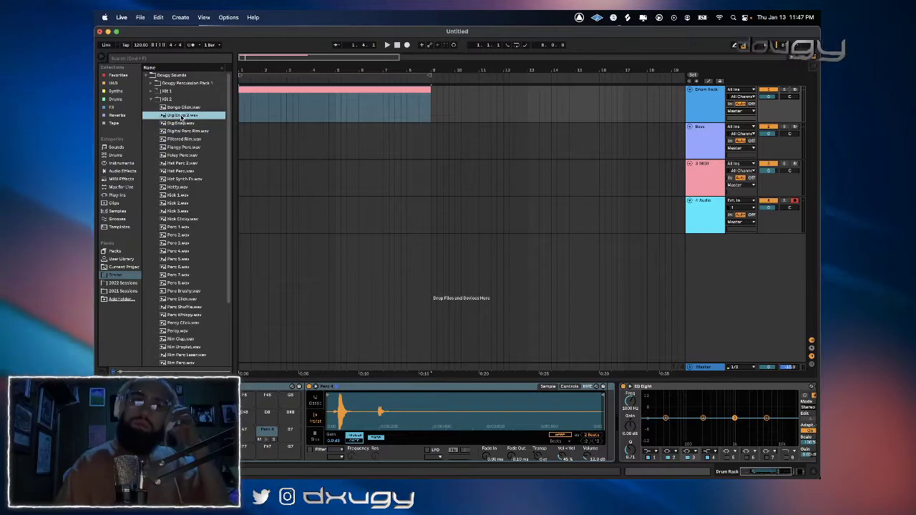
Audition the Kit 1 samples down to the kicks and load Kick 6.wav into the Drum Rack.
click(148, 100)
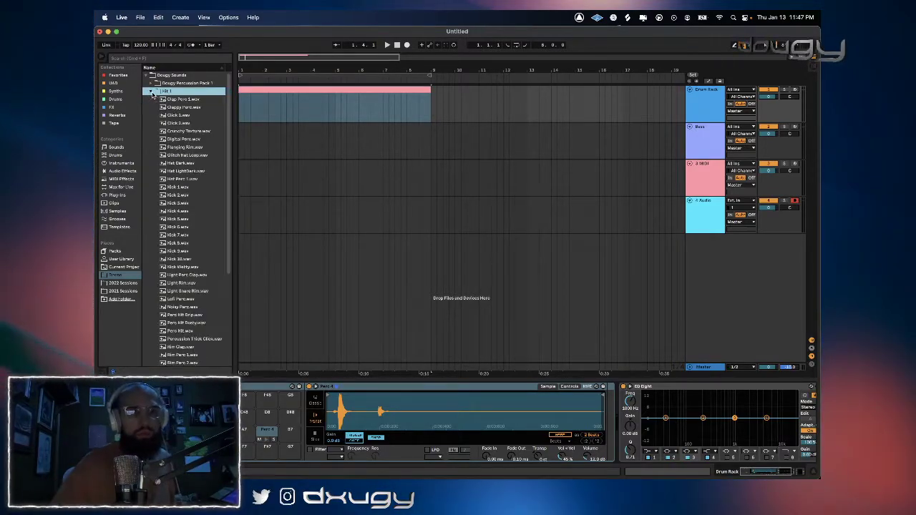
key(Down)
key(Down)
key(Down)
key(Down)
key(Down)
key(Down)
key(Down)
key(Down)
key(Down)
key(Down)
key(Down)
key(Down)
key(Down)
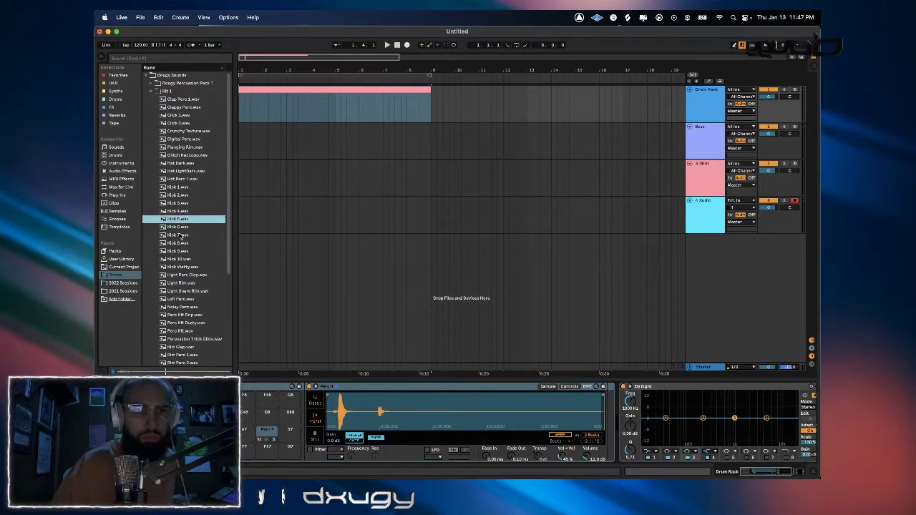
key(Up)
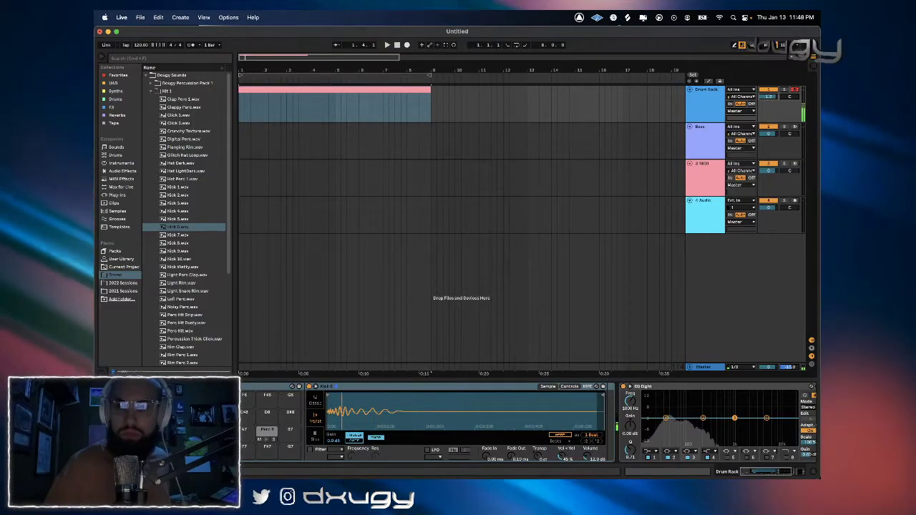
Lower the output level of Pro-L 2 on the Master track to about -6 dBTP and close the plug-in.
click(706, 367)
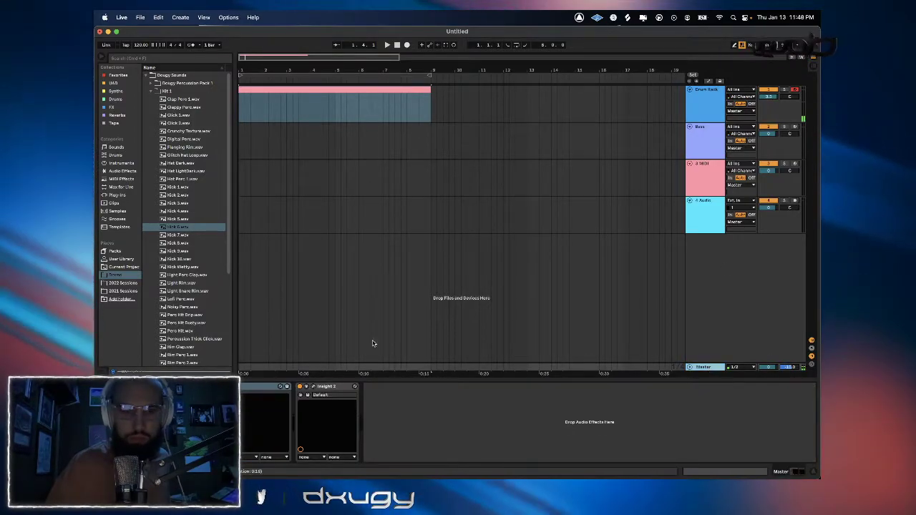
key(super+alt+p)
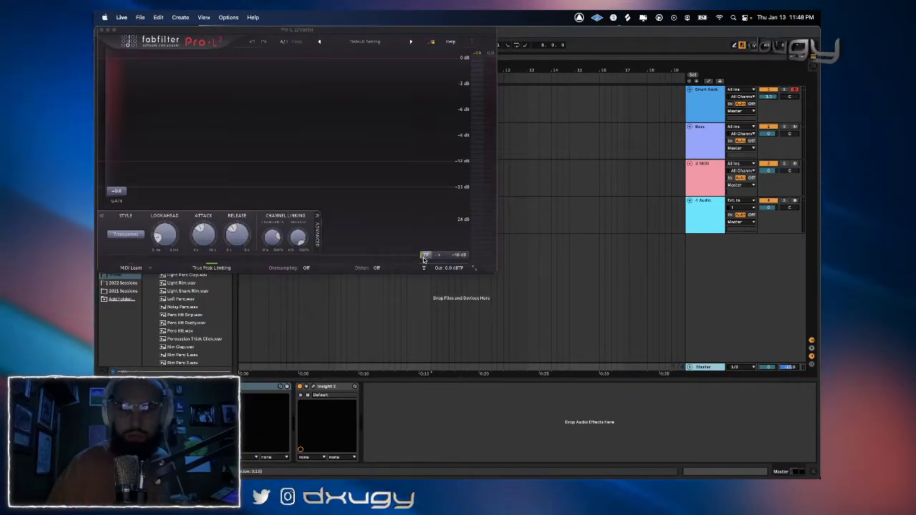
click(449, 269)
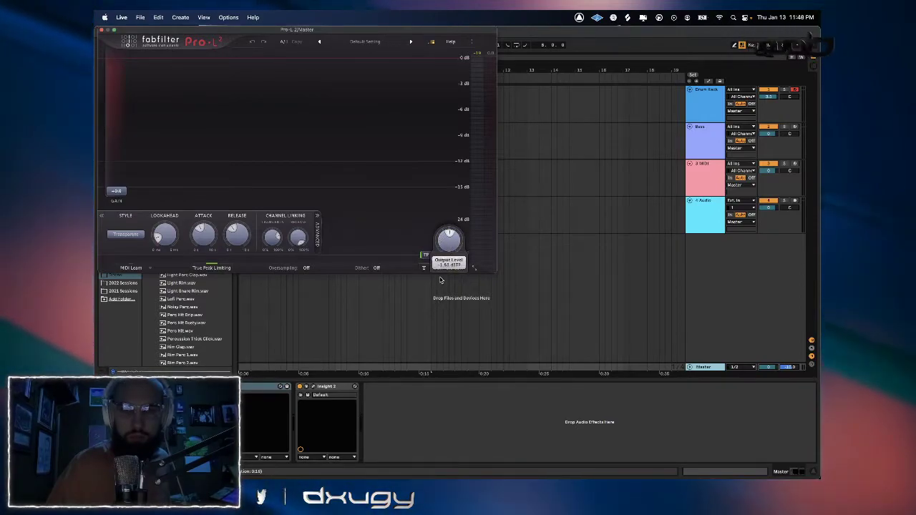
drag(440, 280, 438, 285)
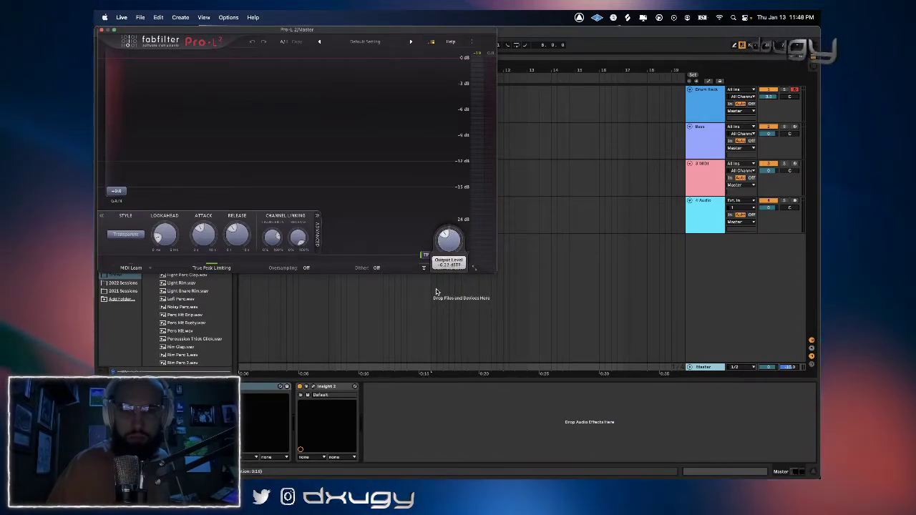
click(562, 227)
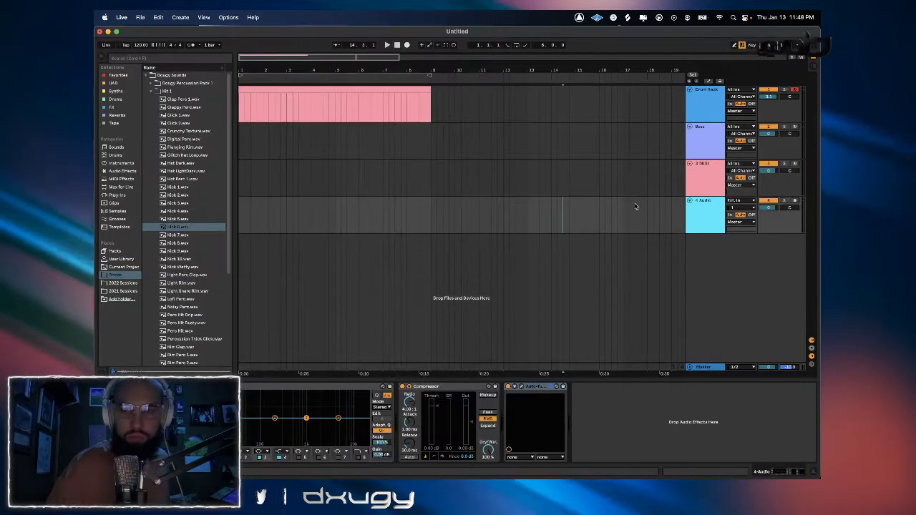
Audition the loops in Kit 1 and place Texture Perc Loop.wav near the start of the 4 Audio track.
click(710, 109)
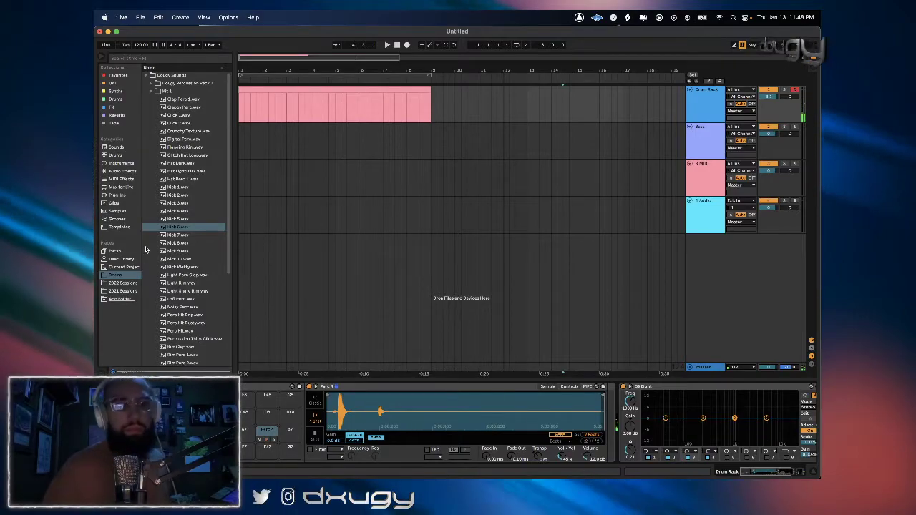
scroll(183, 272, down, 5)
click(185, 275)
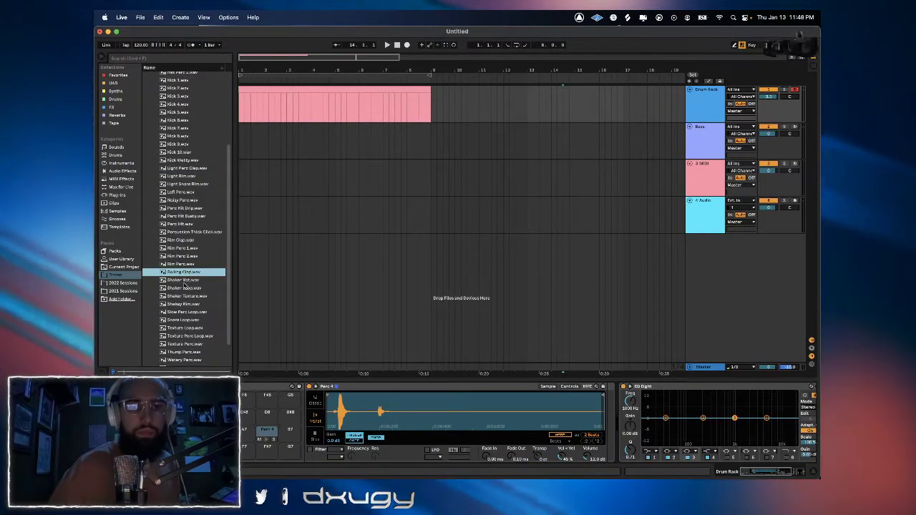
scroll(184, 286, down, 2)
click(179, 299)
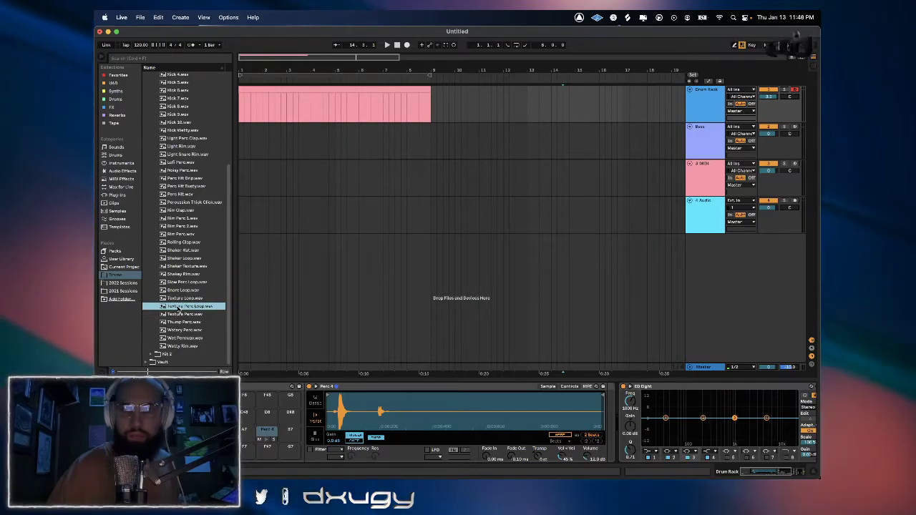
drag(244, 223, 245, 221)
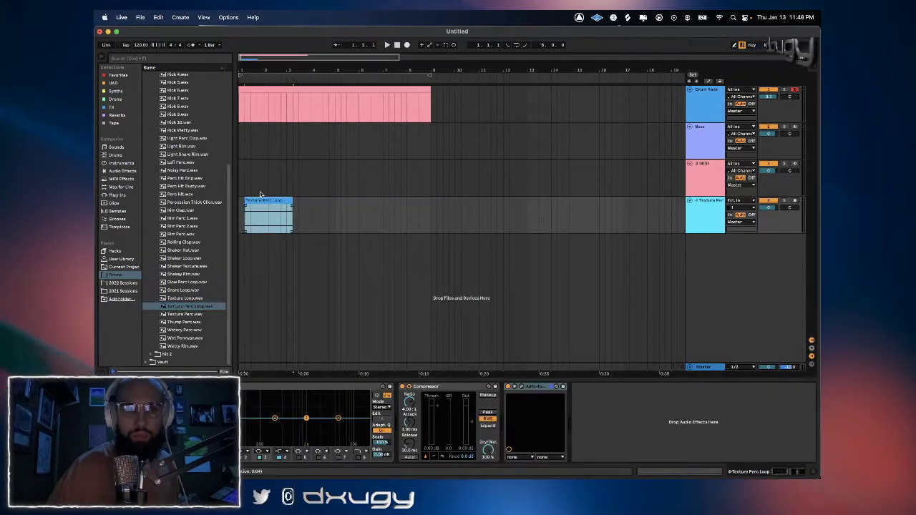
Play back the Texture Perc Loop clip and lower the Live Set's tempo.
key(space)
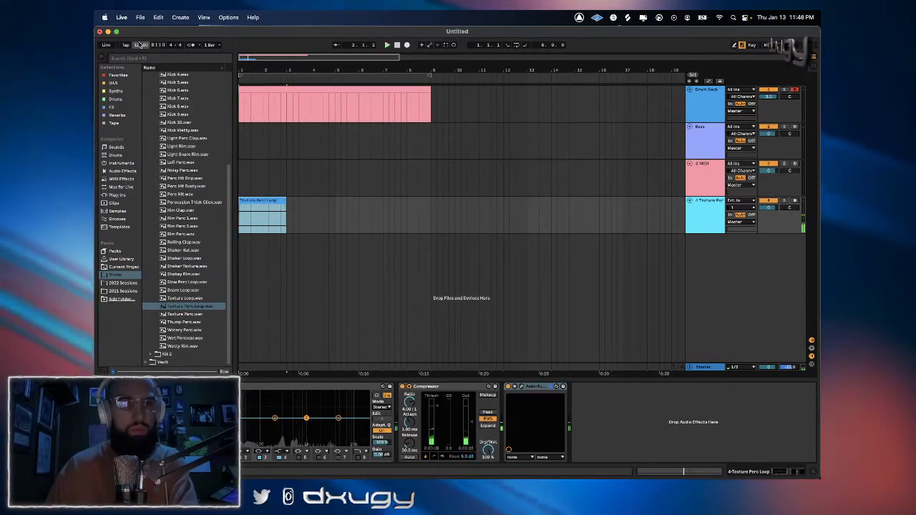
key(space)
drag(141, 45, 236, 194)
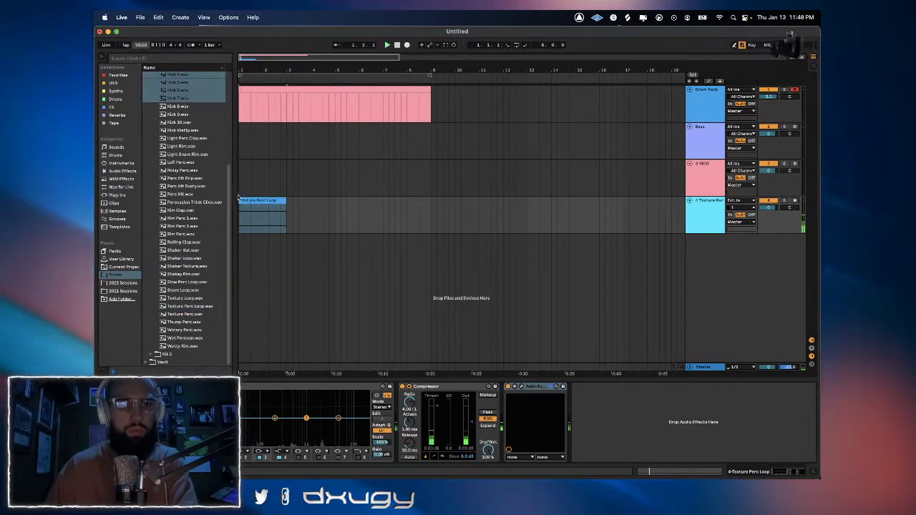
Open the Texture Perc Loop clip and set its 1.1.1 position at the first audible hit.
double_click(260, 201)
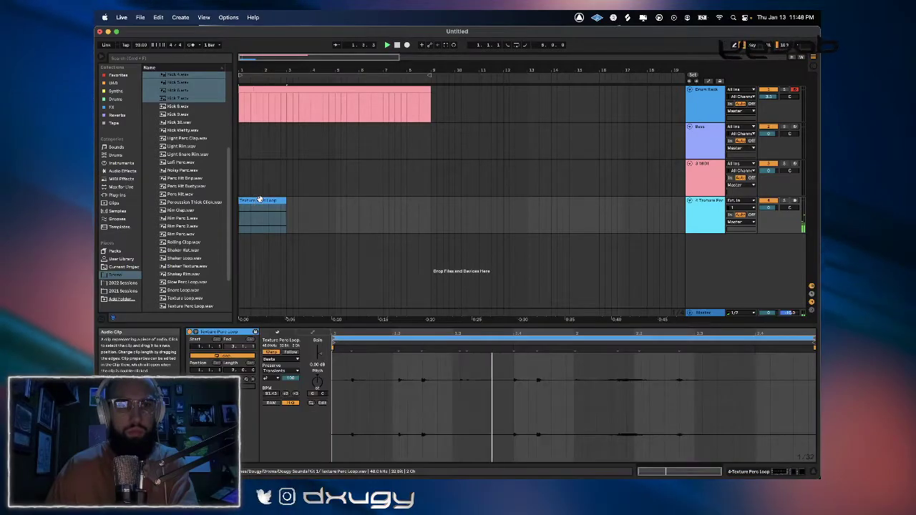
click(350, 348)
right_click(350, 348)
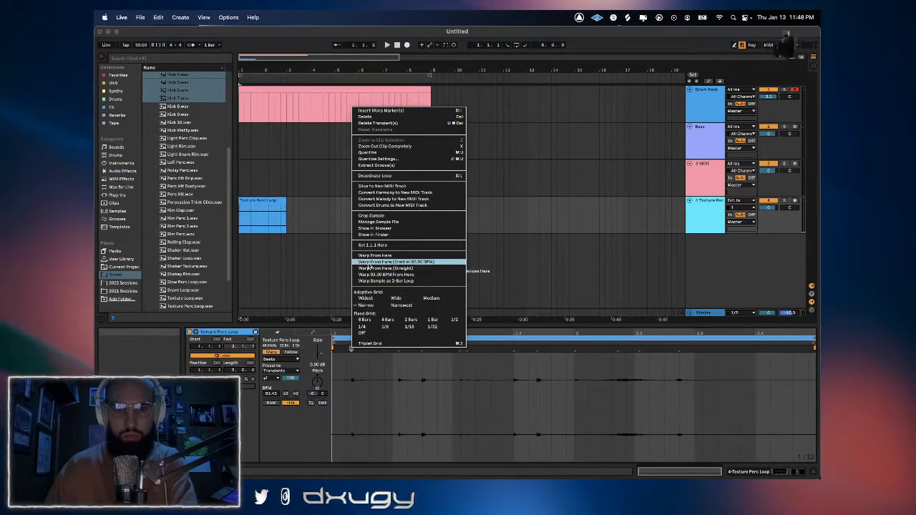
click(369, 245)
key(space)
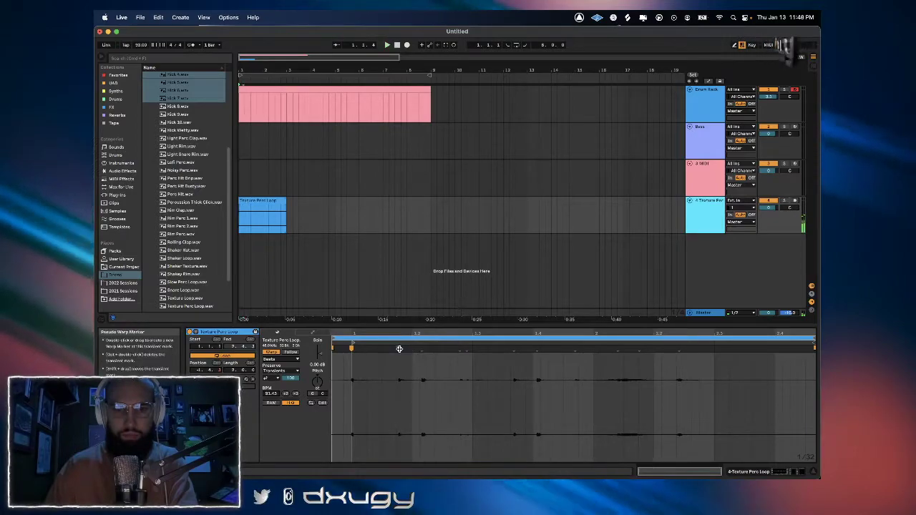
Warp the early hits of Texture Perc Loop with markers at 1.2, shortly after 1.2 and at 1.4, checking the timing in playback.
drag(399, 348, 414, 349)
key(space)
key(space)
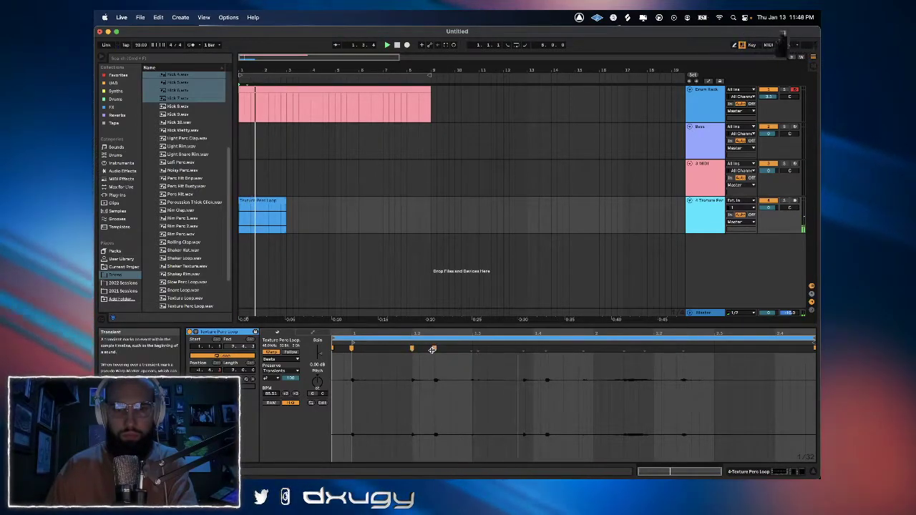
double_click(433, 349)
key(space)
key(space)
drag(471, 349, 511, 348)
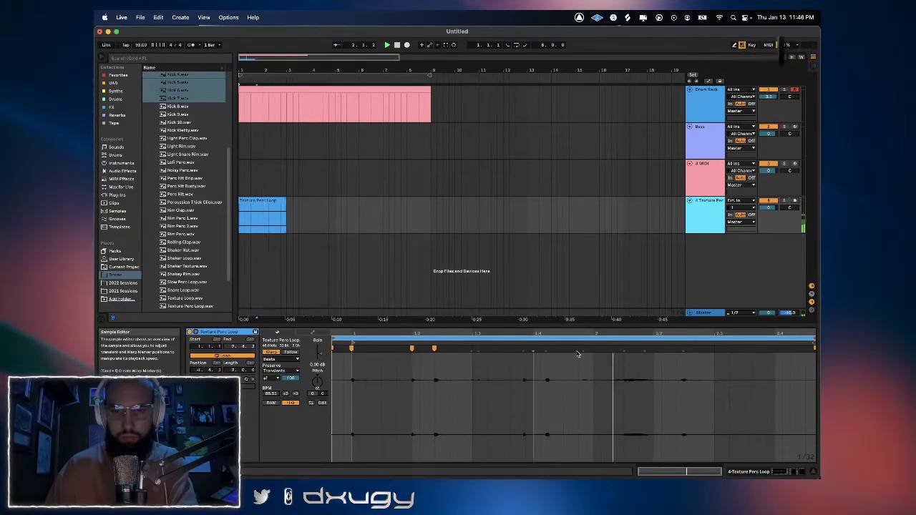
key(super+shift+z)
key(space)
key(space)
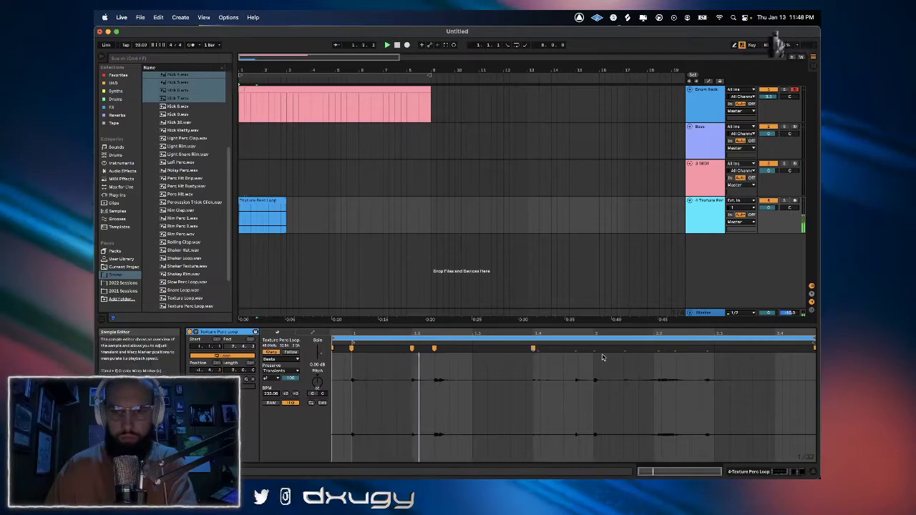
Warp the second-bar hits of Texture Perc Loop with markers on beats 2, 2.2, 2.3 and 2.4 and one shortly after beat 2.
drag(579, 352, 594, 350)
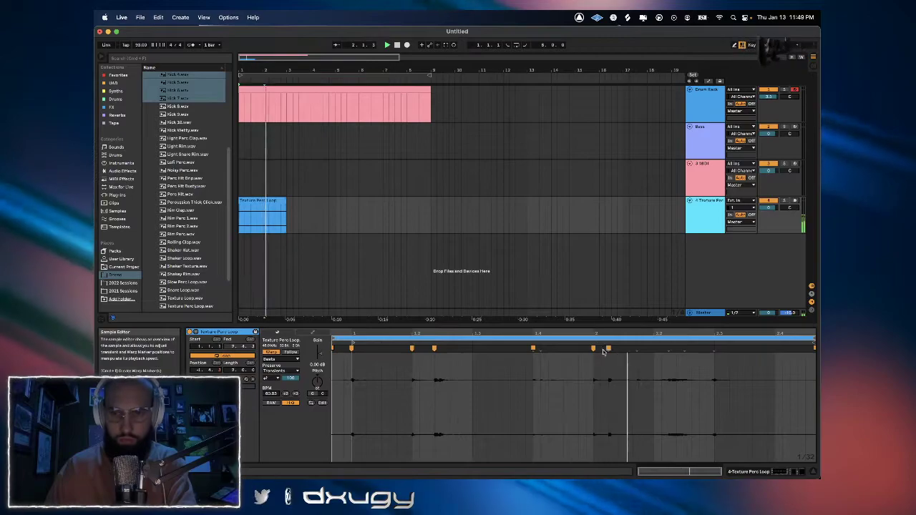
drag(608, 348, 616, 348)
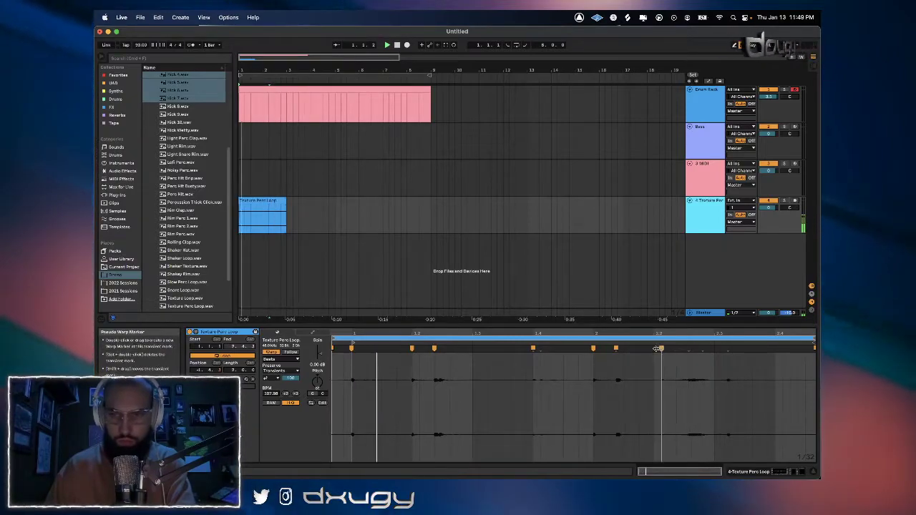
drag(656, 348, 648, 349)
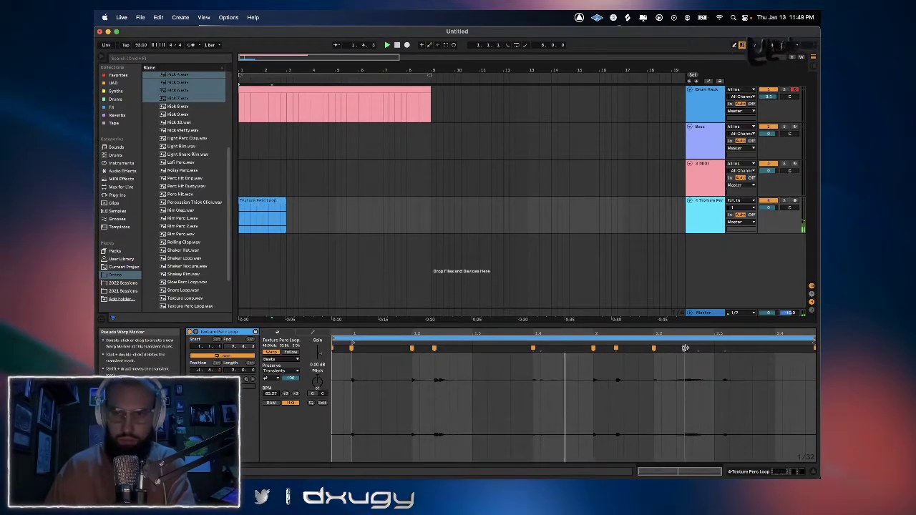
drag(700, 347, 775, 348)
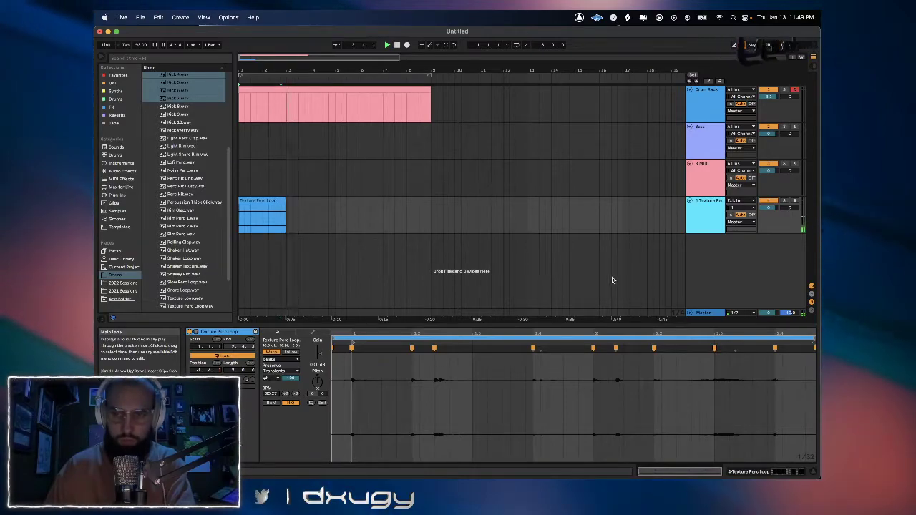
Move the Texture Perc Loop clip's loop start to 1.1.1 and duplicate the clip until it fills eight bars.
key(space)
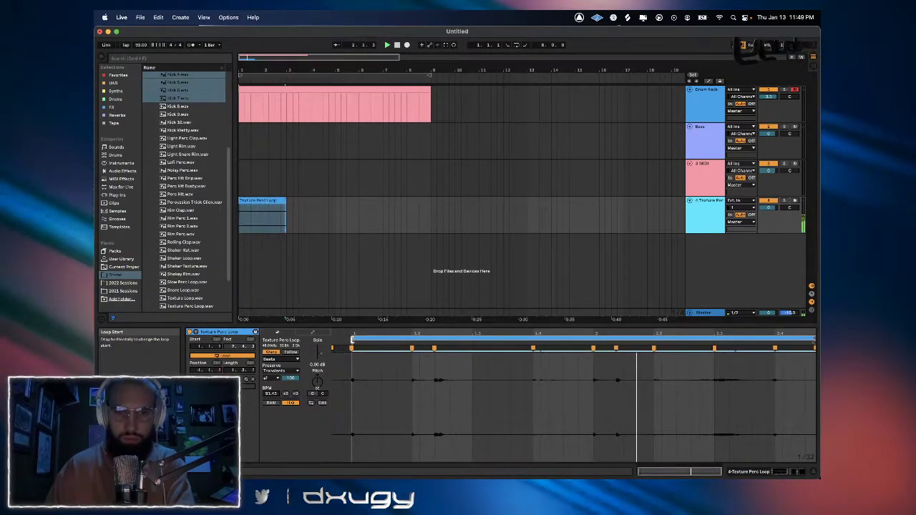
key(space)
key(super+d)
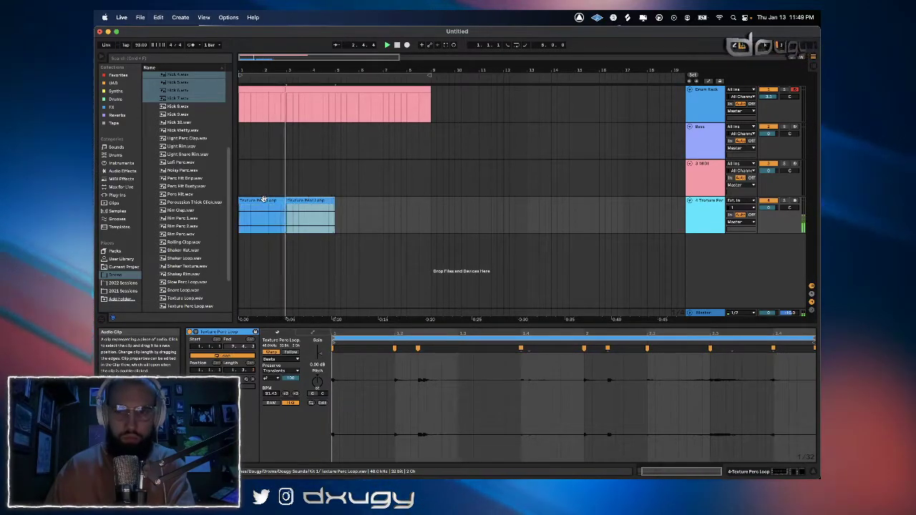
key(space)
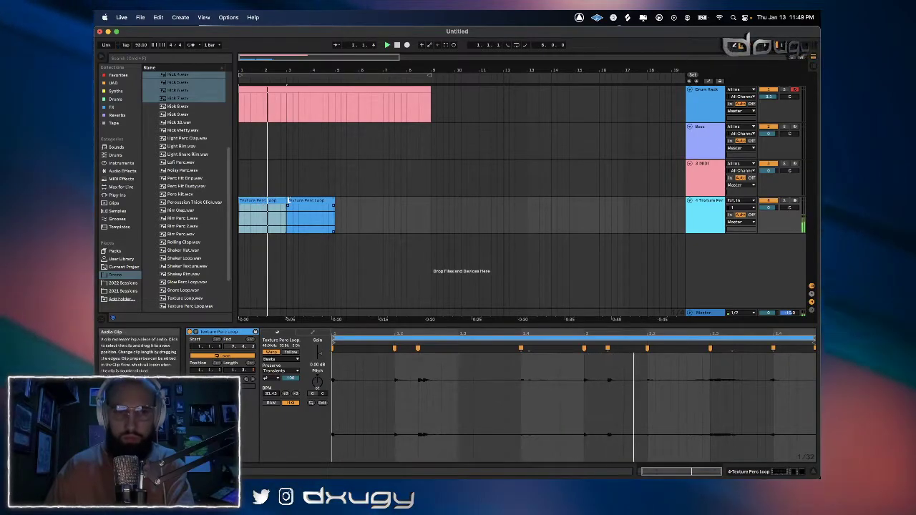
drag(288, 72, 317, 70)
key(super+d)
key(super+d)
key(super+d)
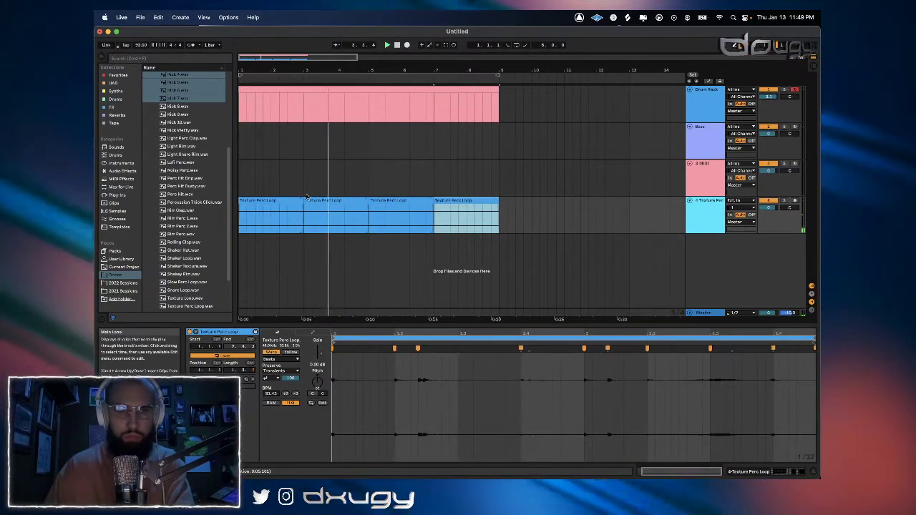
Add Kick 6 notes to the Drum Rack clip on beat 1, beat 1.2 and just before beat 1.4.
click(266, 114)
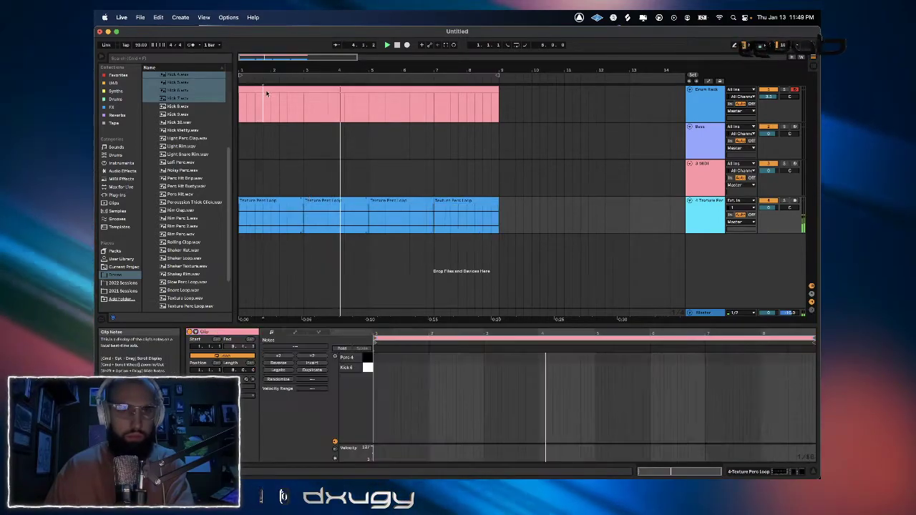
double_click(393, 367)
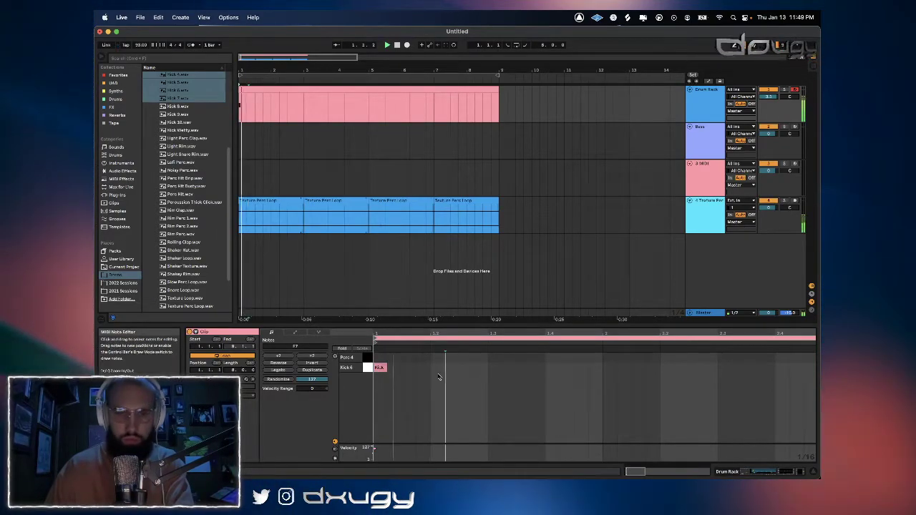
double_click(466, 368)
key(space)
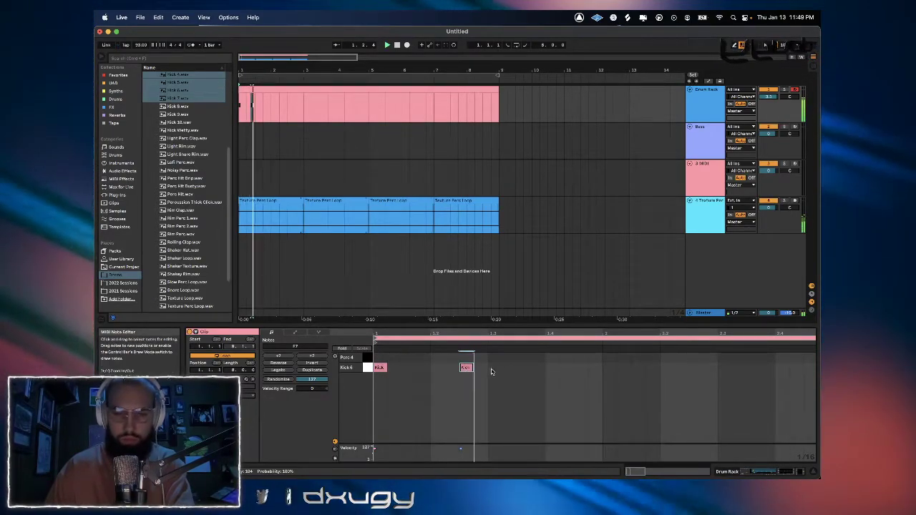
drag(466, 368, 442, 370)
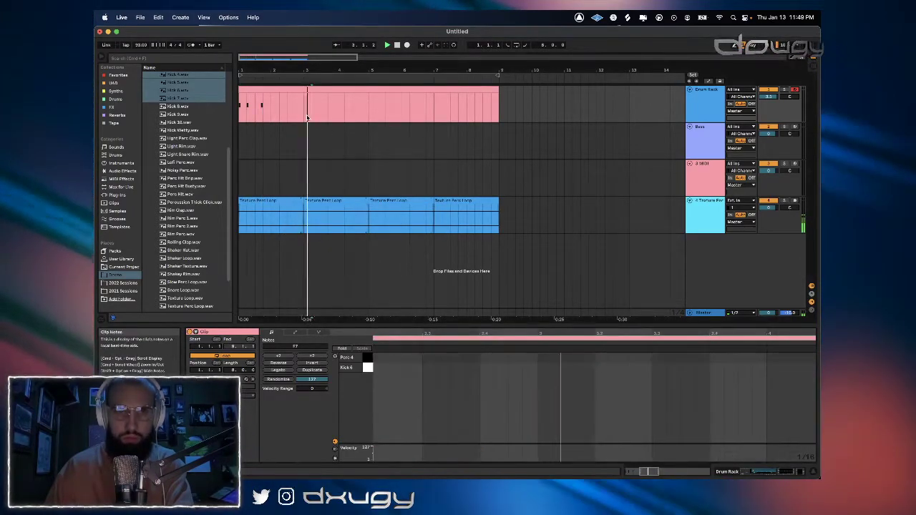
Duplicate the first two bars of the kick pattern until it fills the eight-bar Drum Rack clip, and select all the resulting clips.
drag(305, 113, 239, 107)
key(super+d)
key(super+d)
key(super+d)
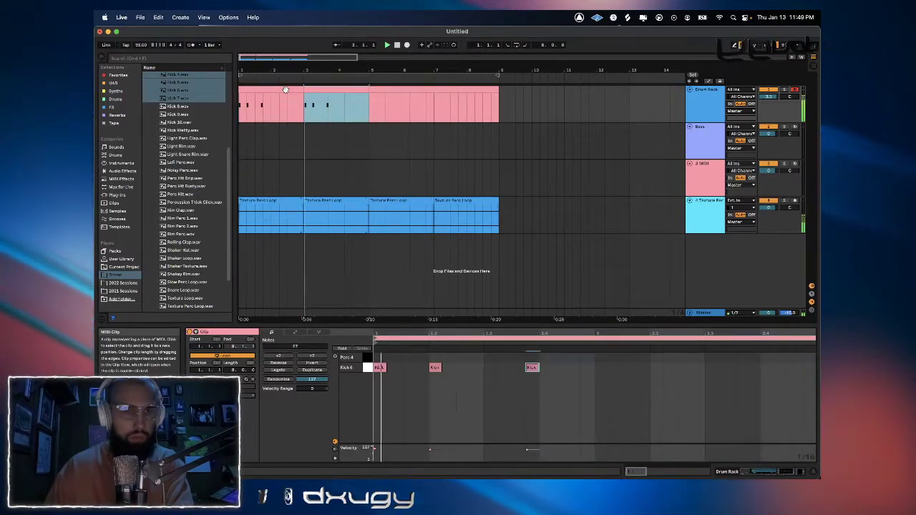
shift+click(285, 90)
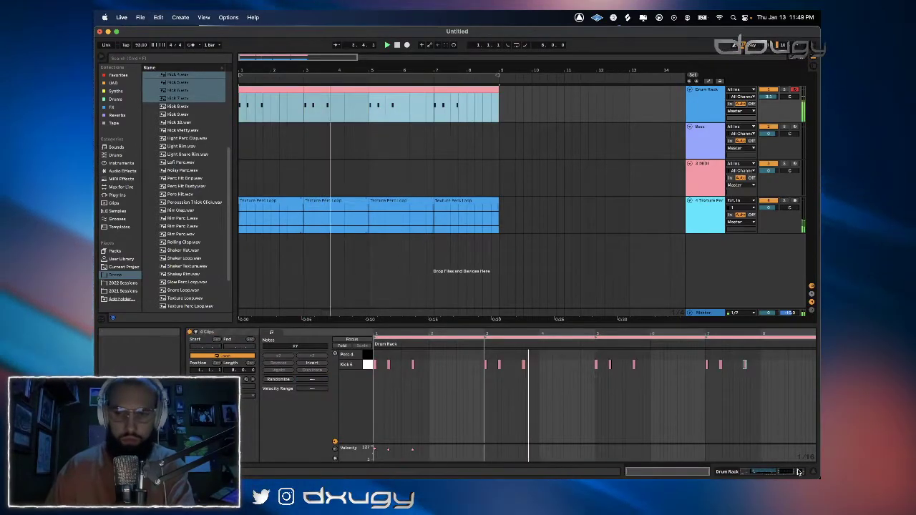
Show the Drum Rack devices, audition loop, shaker and rim samples in Kit 1, and load Rim Clap.wav onto a free pad.
click(799, 471)
click(191, 283)
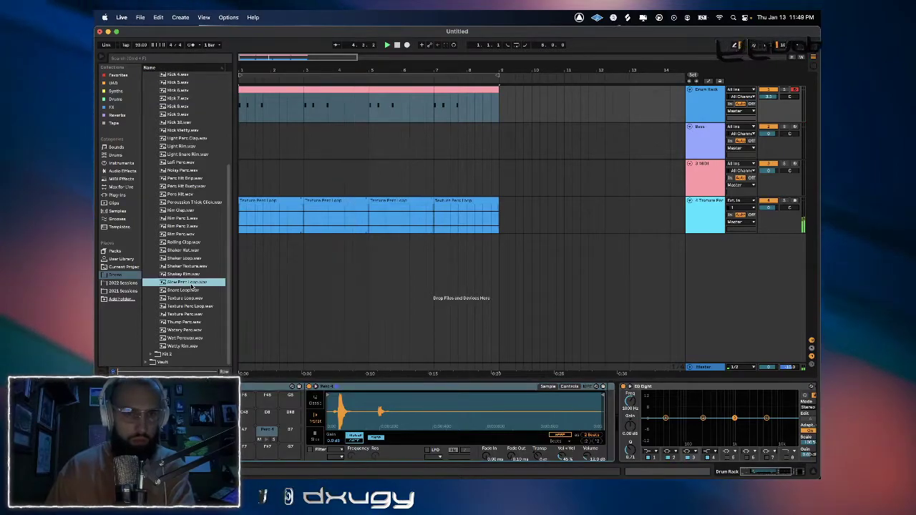
click(189, 290)
click(186, 257)
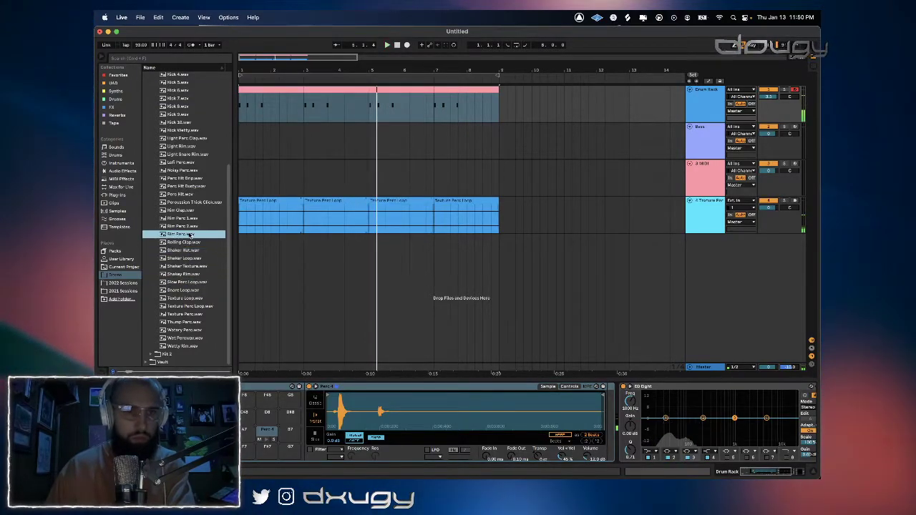
click(185, 210)
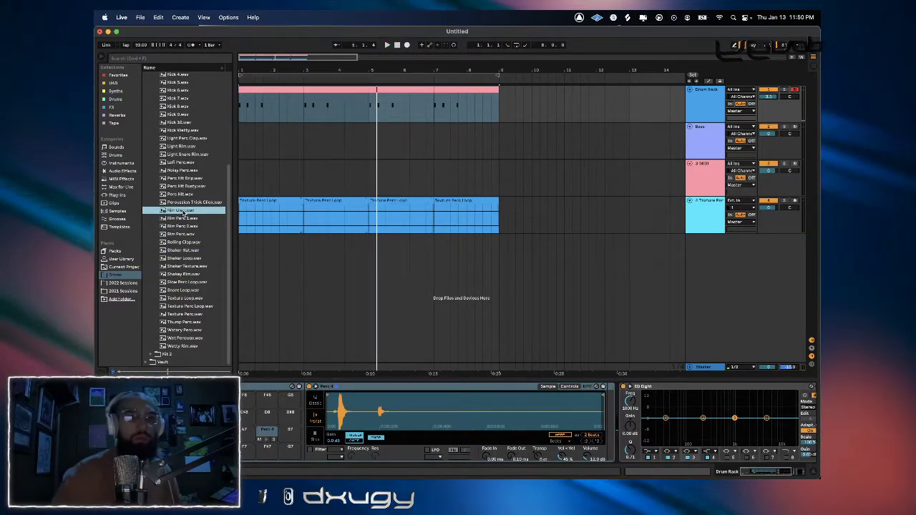
drag(202, 262, 250, 414)
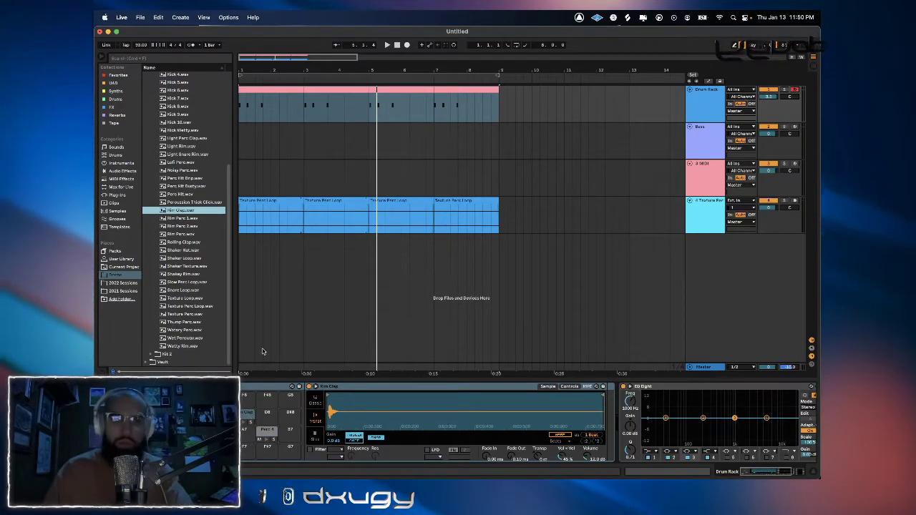
Add a Rim Clap note shortly after beat 1.2 and a Perc 4 note on beat 1.4 in the first Drum Rack clip.
double_click(331, 118)
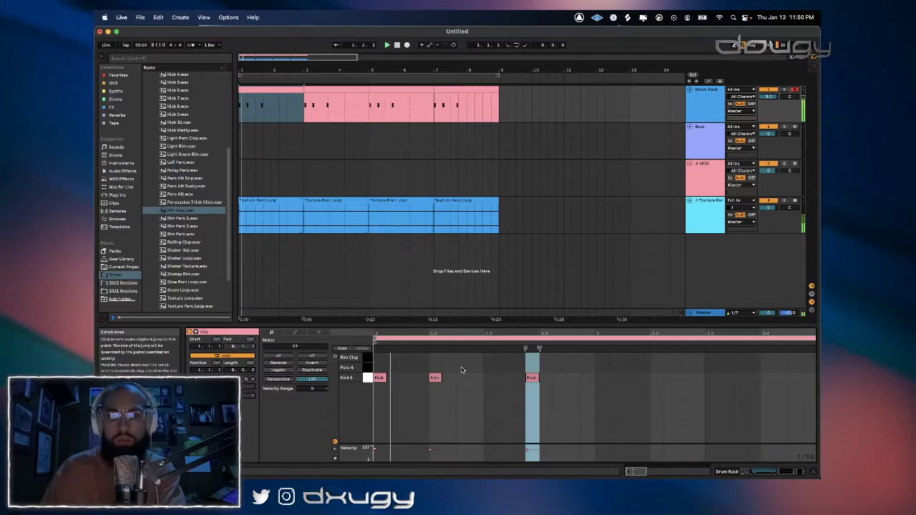
double_click(457, 358)
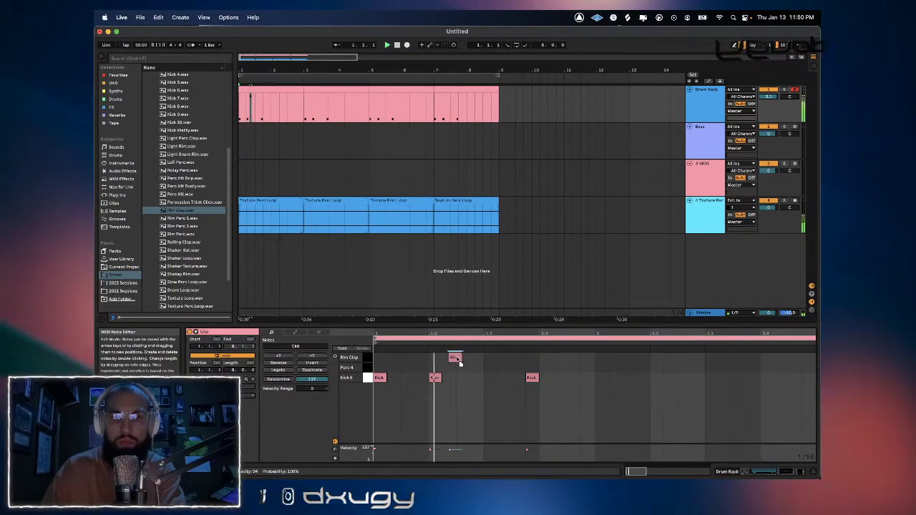
drag(457, 359, 457, 375)
double_click(607, 367)
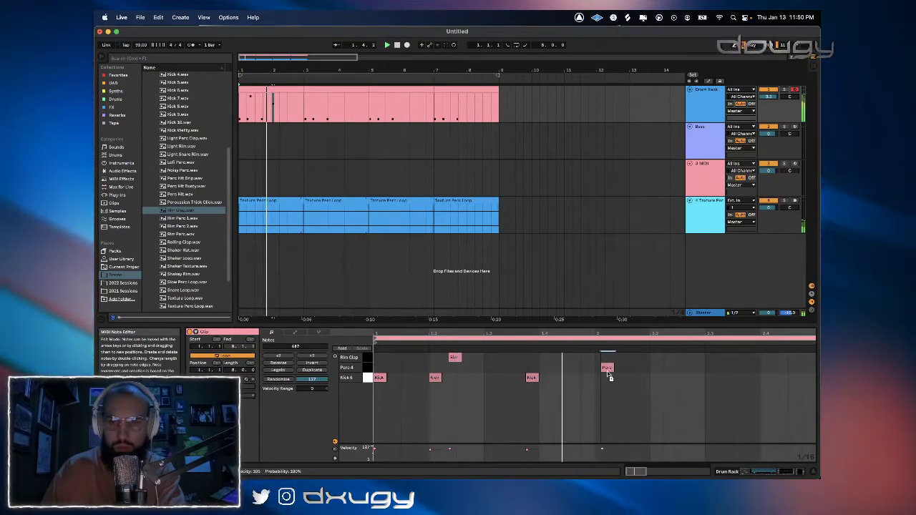
drag(577, 370, 562, 368)
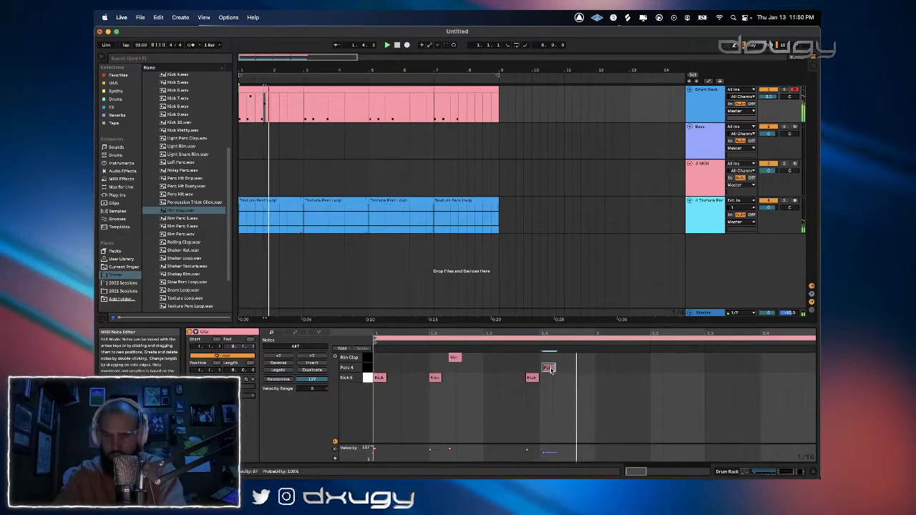
drag(551, 368, 546, 370)
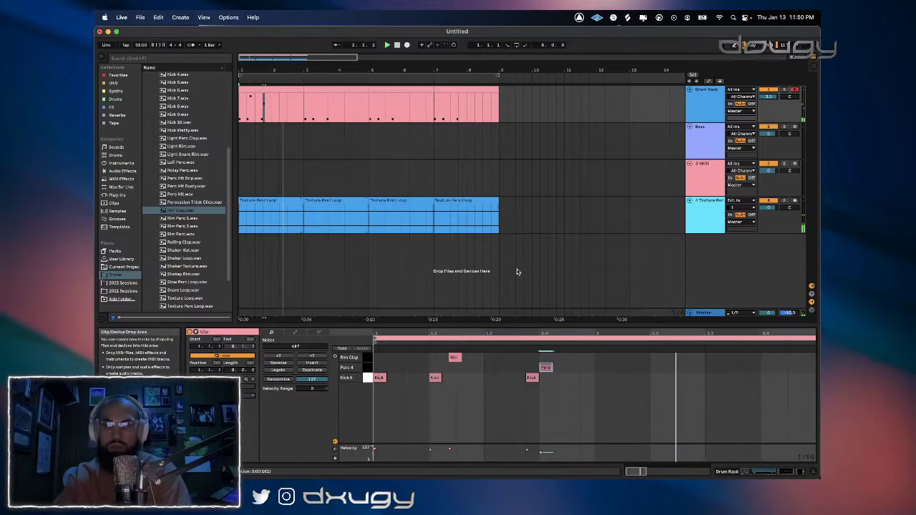
Duplicate the first two bars of the Drum Rack pattern into the following two bars and play the beat back.
drag(304, 100, 238, 100)
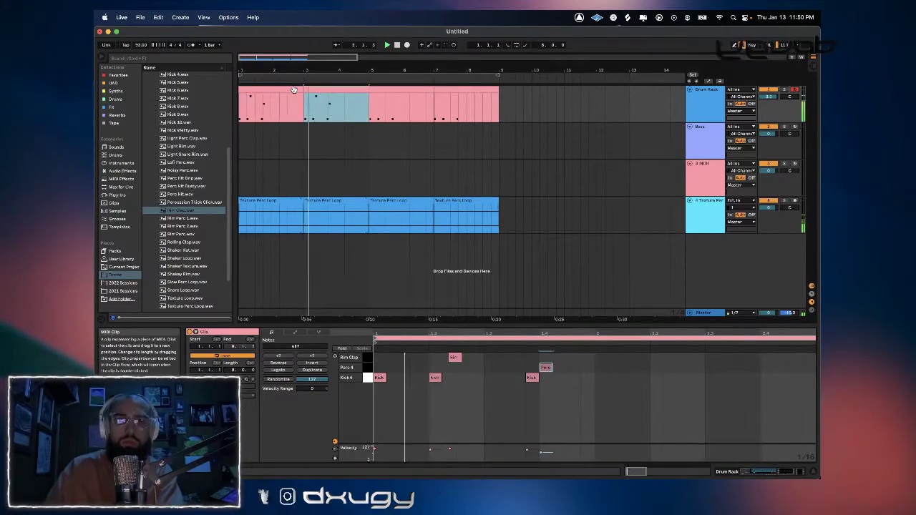
key(space)
key(space)
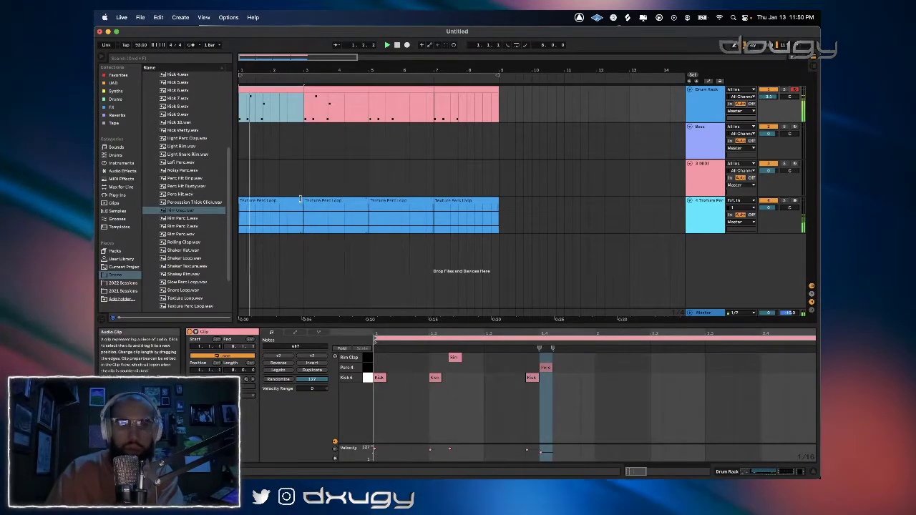
Trim the first Texture Perc Loop clip to one bar, and shift the Rim Clap to beat 1.2 and the second kick to 1.1.3.
drag(302, 200, 271, 200)
drag(269, 103, 239, 101)
key(space)
key(space)
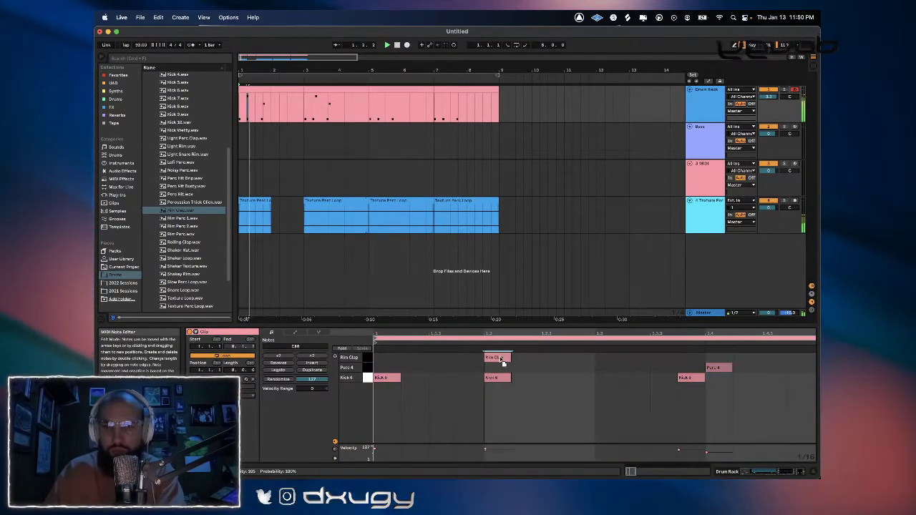
drag(501, 379, 460, 381)
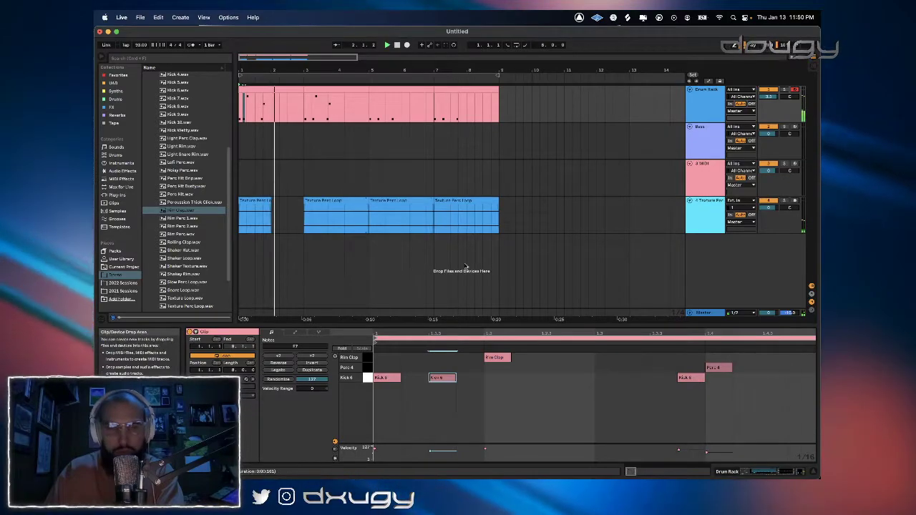
Duplicate the first bar of both the Drum Rack and Texture Perc Loop tracks into bar 2.
drag(241, 98, 271, 108)
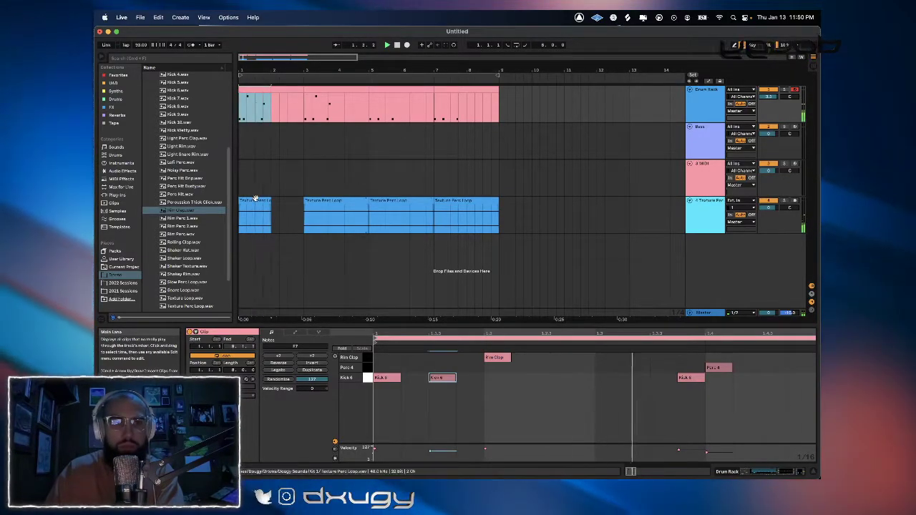
shift+click(255, 199)
key(super+d)
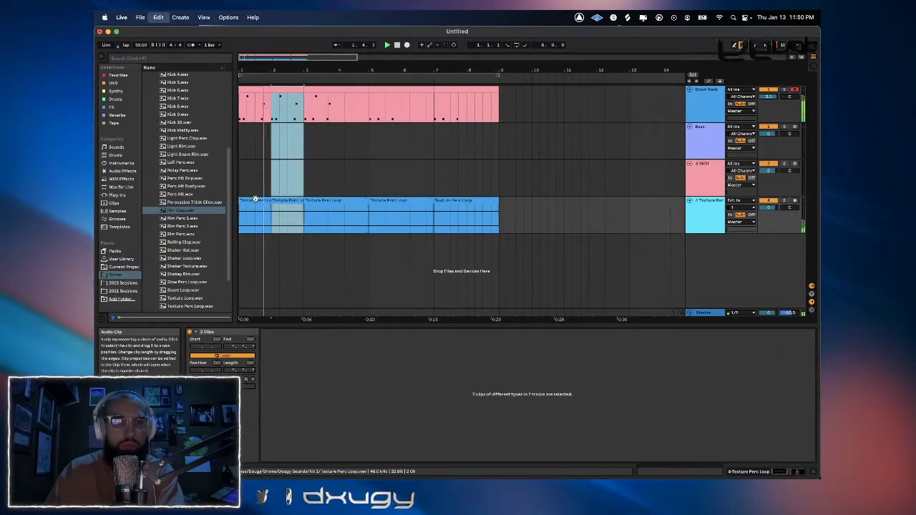
Play the beat from bar 1 and deactivate the first two one-bar Texture Perc Loop clips.
click(260, 91)
key(space)
key(space)
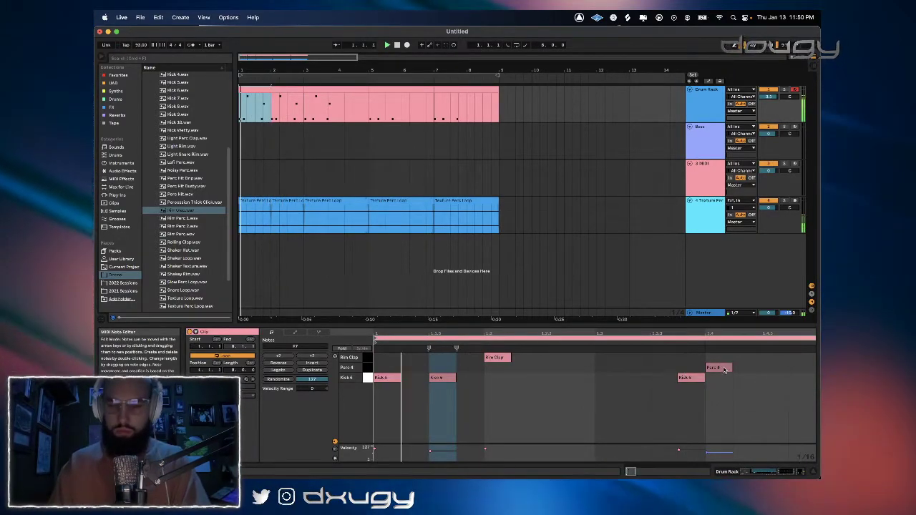
click(290, 200)
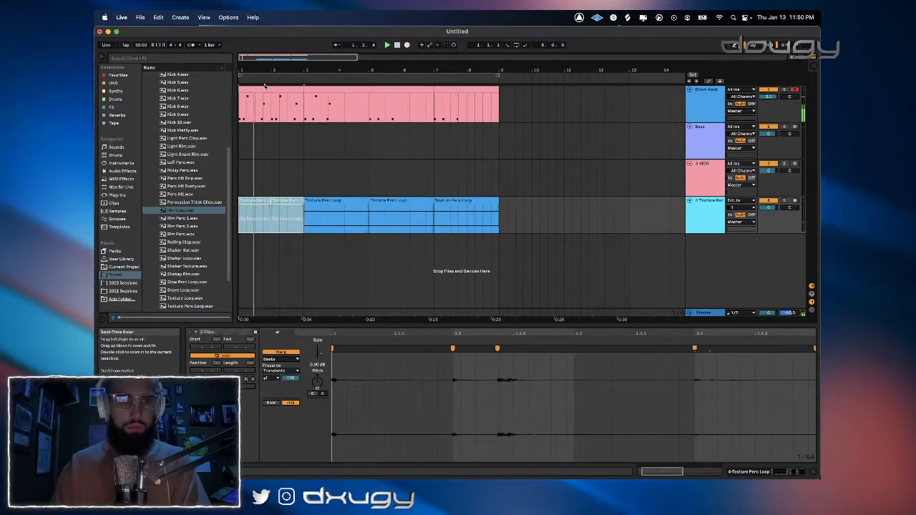
Move the second kick to 1.1.4 and the Rim Clap to 1.2.3, and repeat that Drum Rack bar through bar 8.
drag(270, 107, 200, 63)
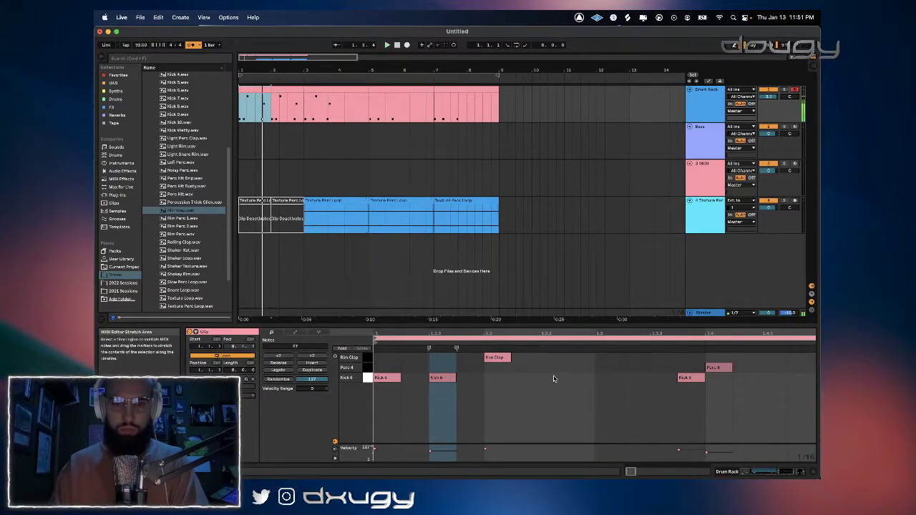
mouse_move(447, 378)
mouse_down()
mouse_move(483, 384)
mouse_move(563, 367)
mouse_move(536, 358)
mouse_up()
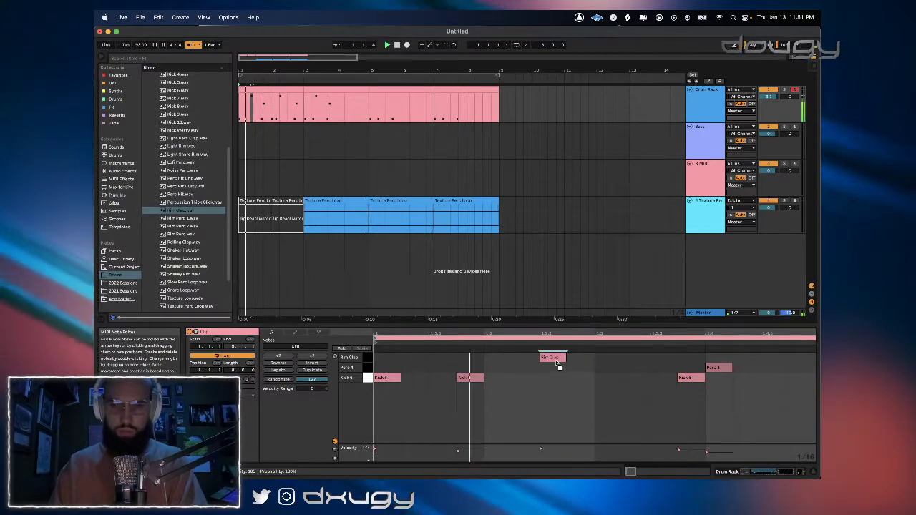
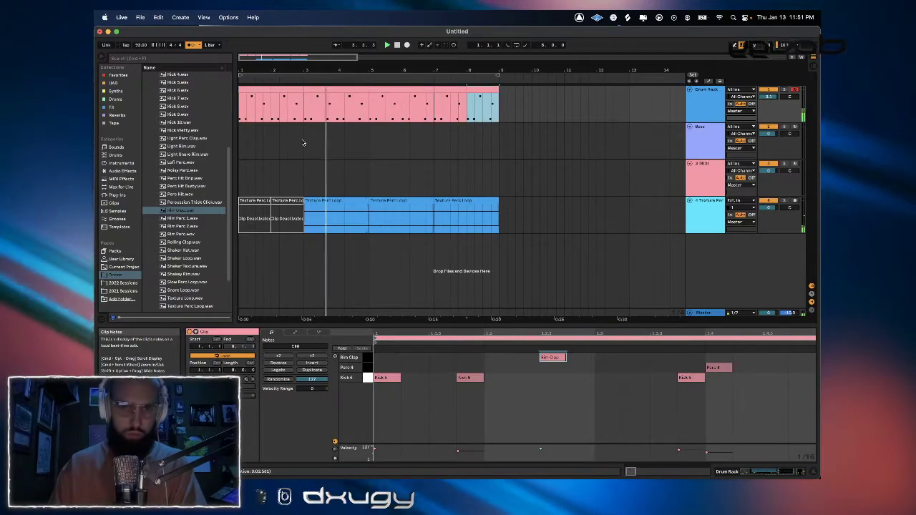
Delete the Texture Perc Loop clips from bar 3 through bar 8 and play the drum pattern from bar 1.
click(322, 202)
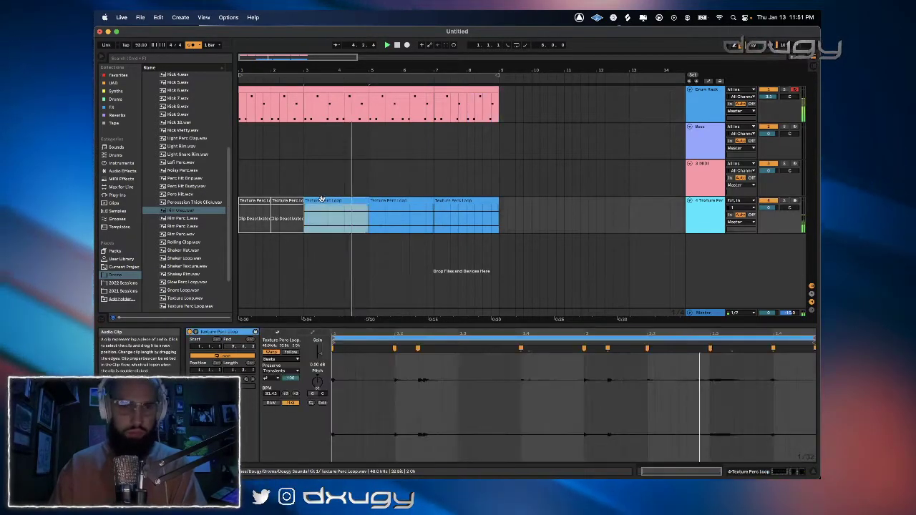
shift+click(473, 201)
key(Delete)
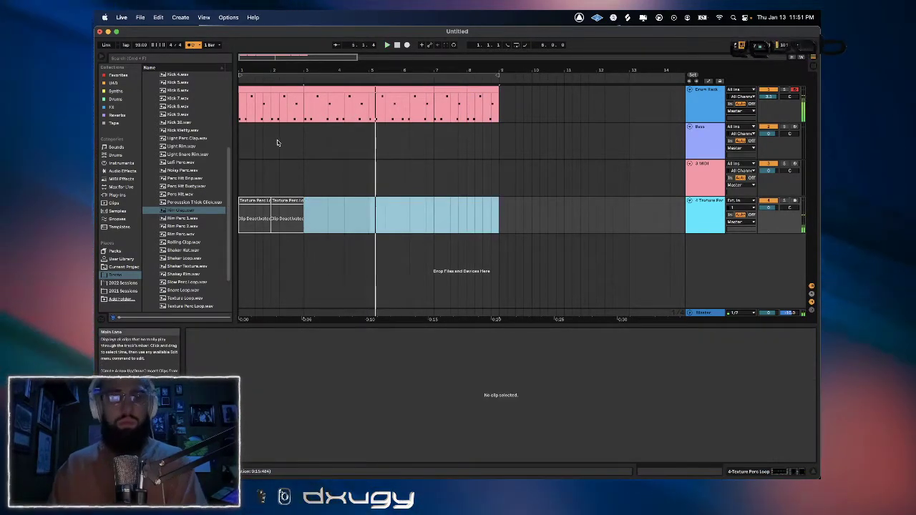
click(264, 86)
key(space)
scroll(425, 115, right, 2)
scroll(425, 115, left, 2)
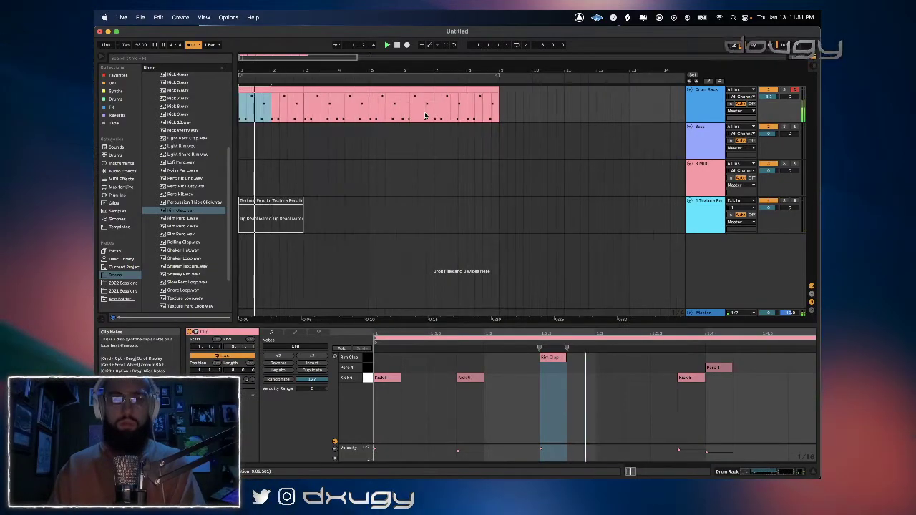
Audition shaker, percussion and hat samples over the beat and load Hat Perc 1 onto an empty Drum Rack pad.
click(474, 90)
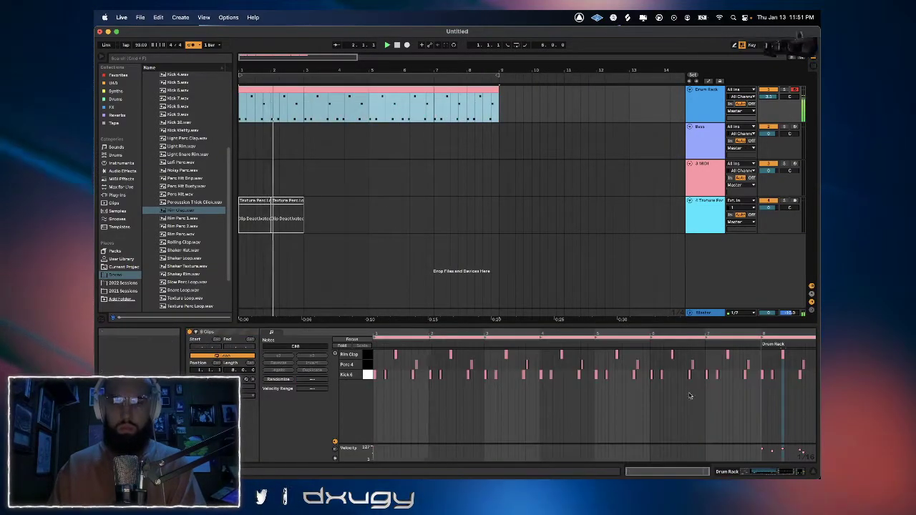
click(757, 470)
click(191, 249)
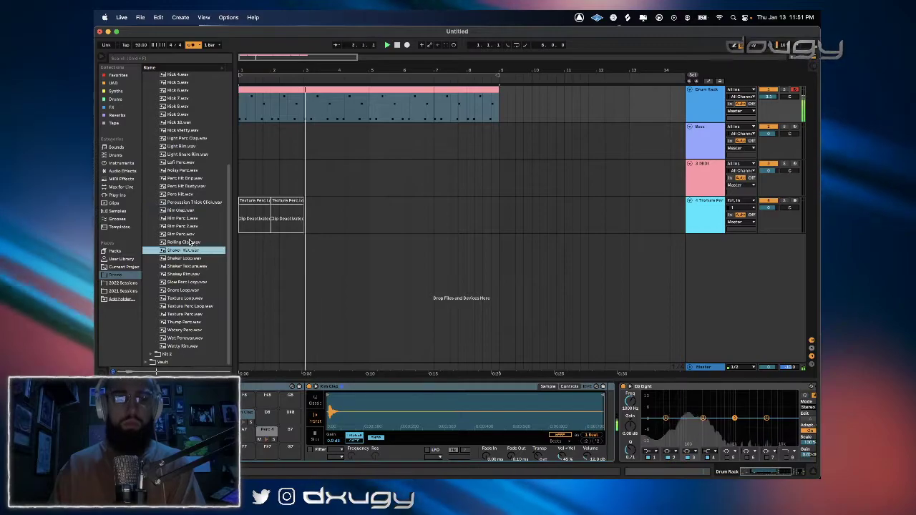
key(Up)
key(Up)
click(189, 266)
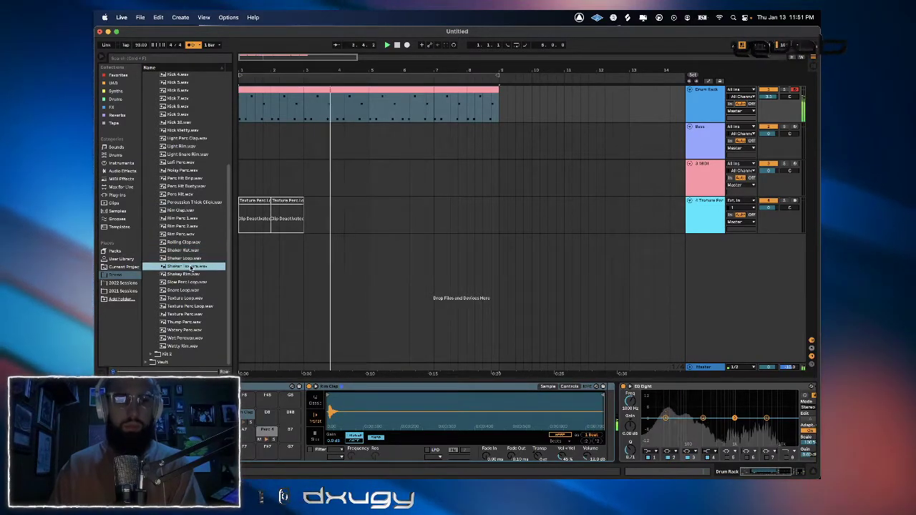
click(190, 282)
click(181, 194)
scroll(183, 186, up, 4)
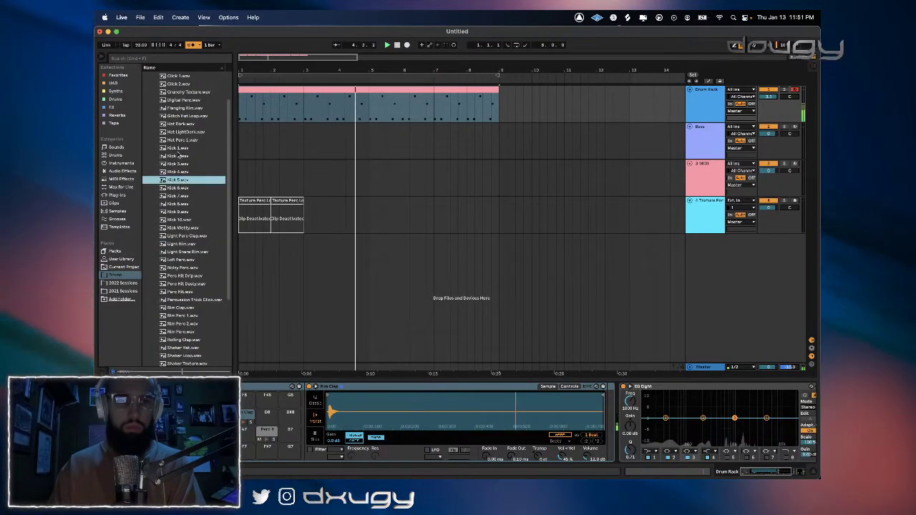
key(Up)
key(Up)
key(Up)
key(Up)
key(Up)
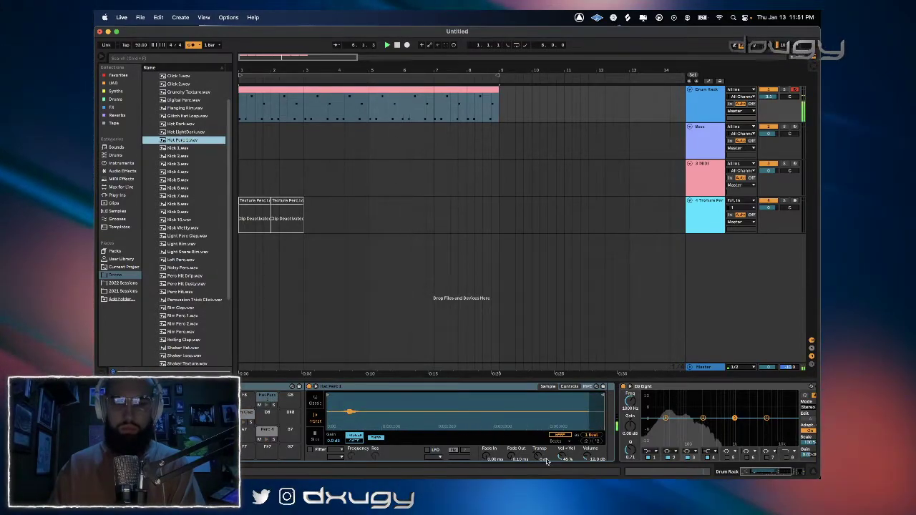
Add Hat Perc 1 notes on 1.1 and 1.1.3 in the first Drum Rack bar and repeat the bar through bar 8.
drag(270, 107, 239, 107)
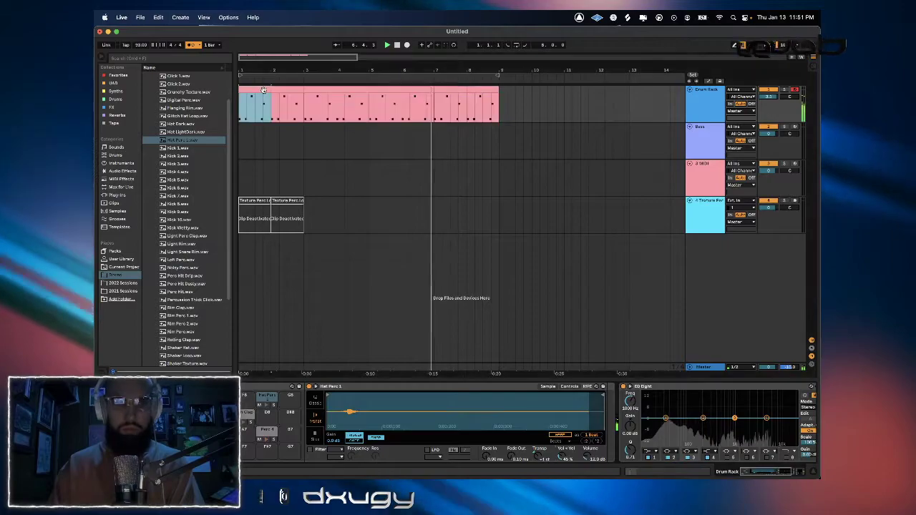
key(space)
key(space)
key(space)
double_click(259, 89)
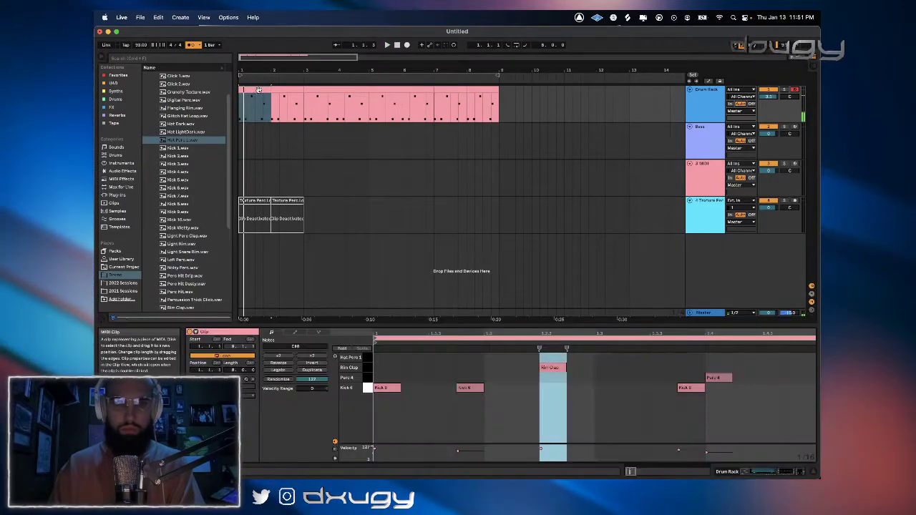
double_click(385, 367)
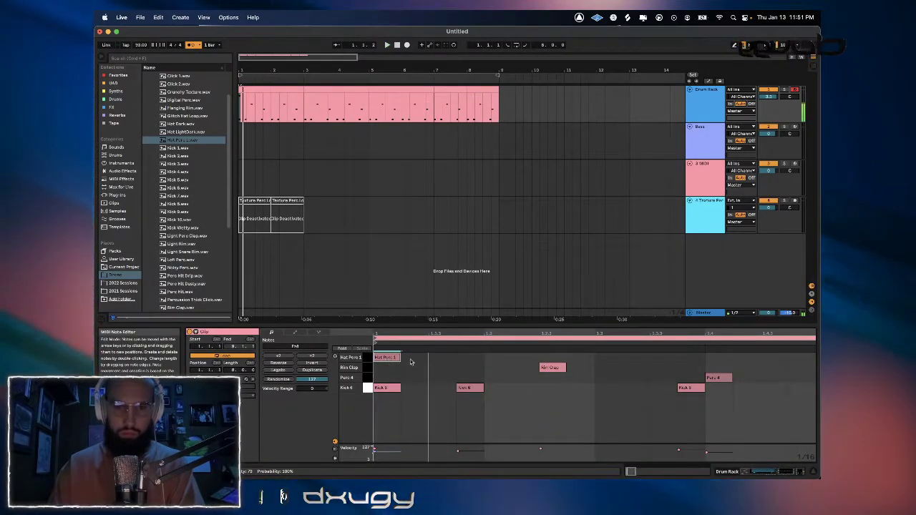
drag(450, 357, 449, 362)
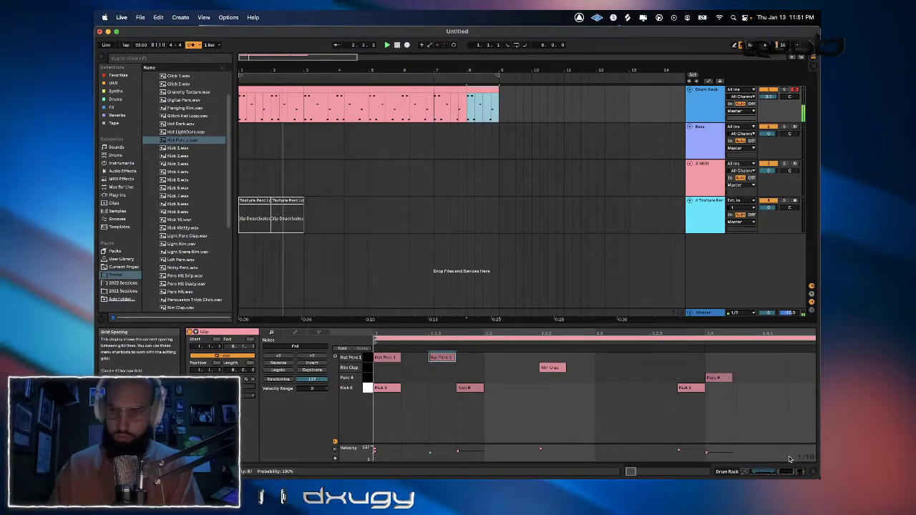
Show the Drum Rack devices and audition Perc Hit Dusty and other percussion samples from the drum folder.
click(773, 472)
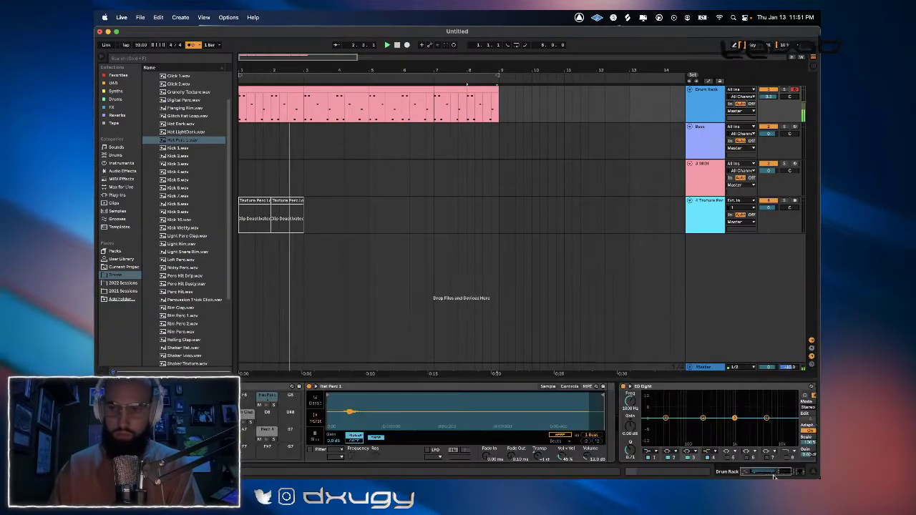
click(127, 259)
click(136, 276)
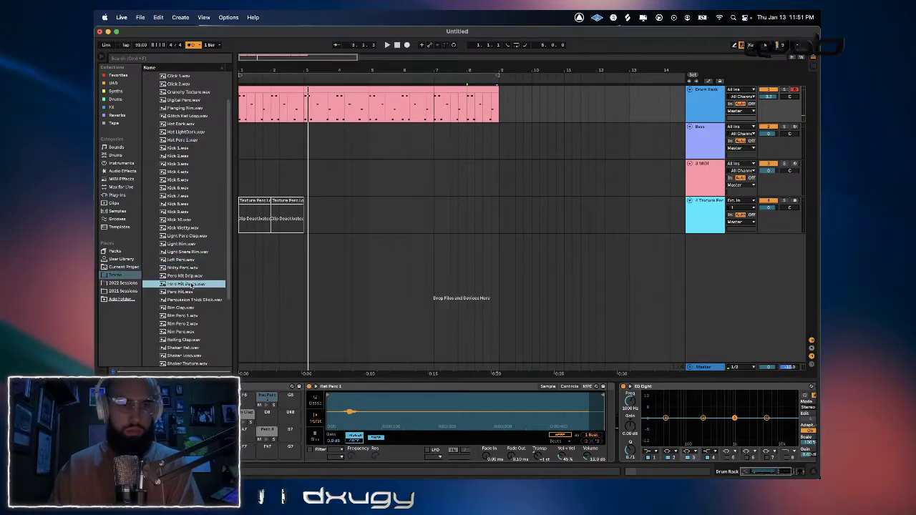
scroll(187, 283, down, 5)
click(183, 276)
Try loading Rim Clap.wav onto another Drum Rack pad during playback, and undo it.
drag(177, 213, 268, 418)
key(space)
key(space)
key(space)
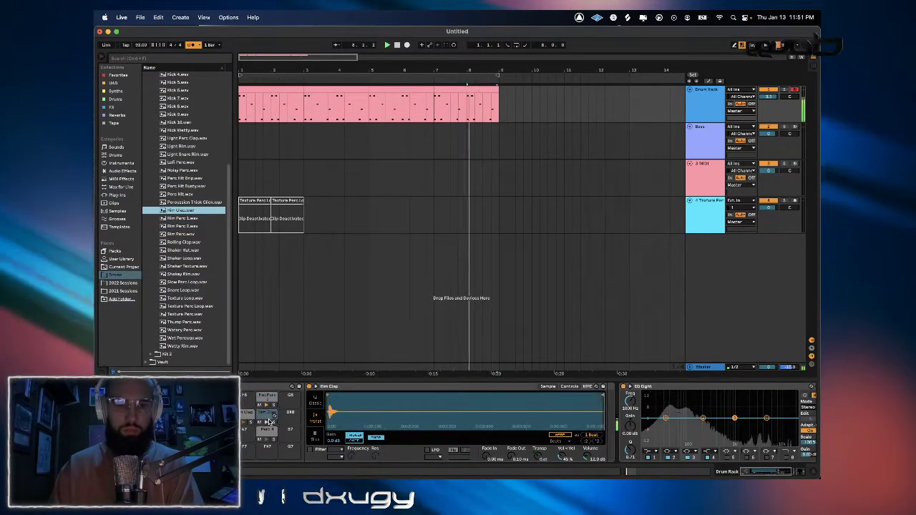
key(space)
key(super+z)
Audition Watery Perc and neighbouring samples, and load Thump Perc onto an empty Drum Rack pad.
click(205, 330)
scroll(206, 328, up, 1)
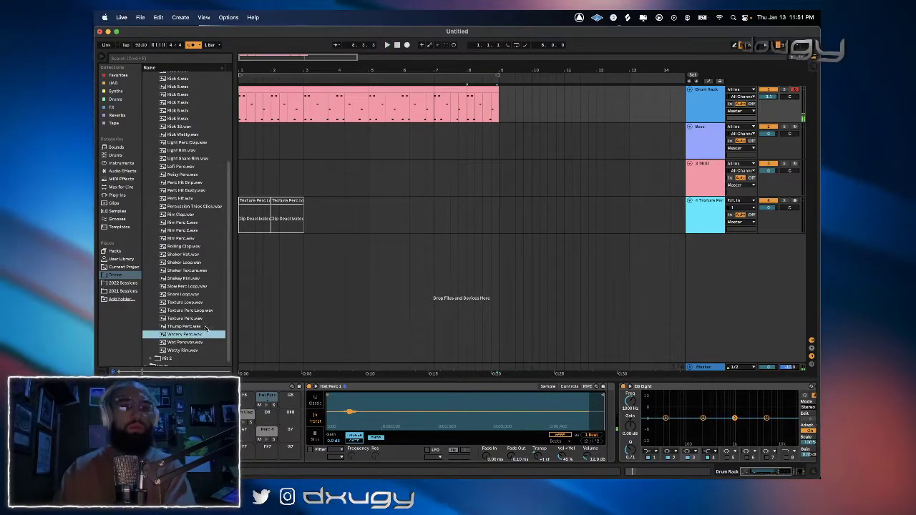
click(195, 316)
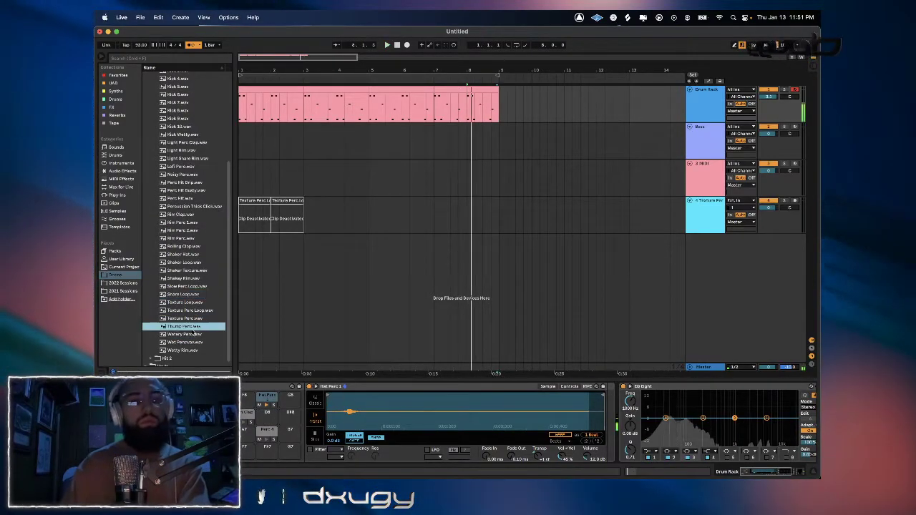
drag(205, 345, 244, 406)
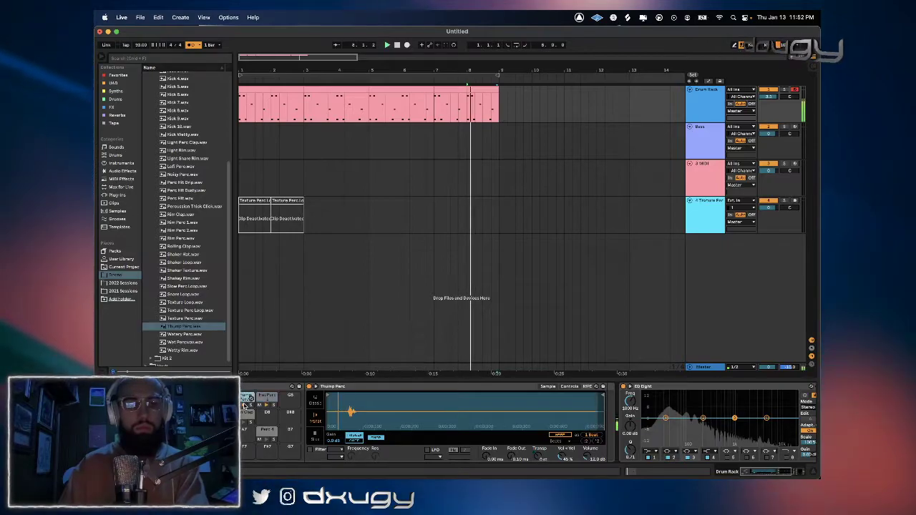
key(space)
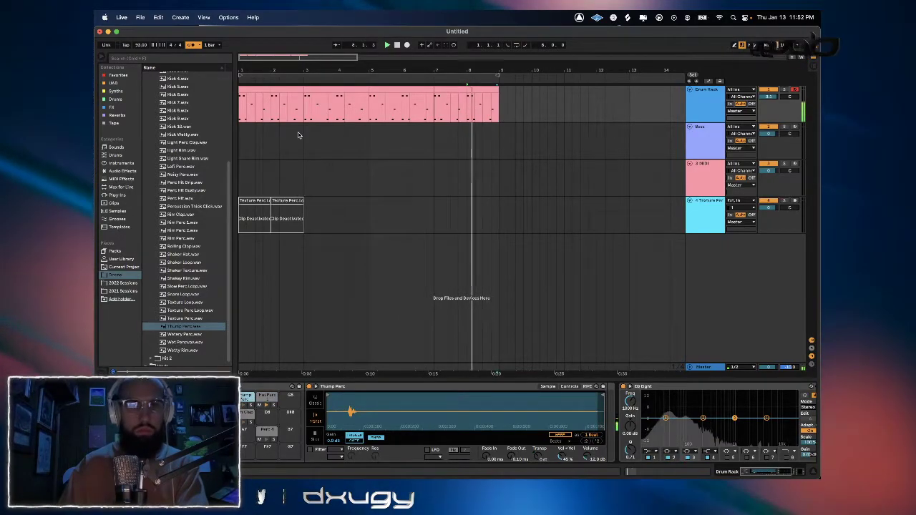
key(space)
Add Thump Perc notes on 1.1.4, 1.4, 1.4.2 and 1.4.3 in the first bar, and repeat the first two bars through bar 8.
drag(271, 98, 239, 102)
key(shift+Tab)
key(space)
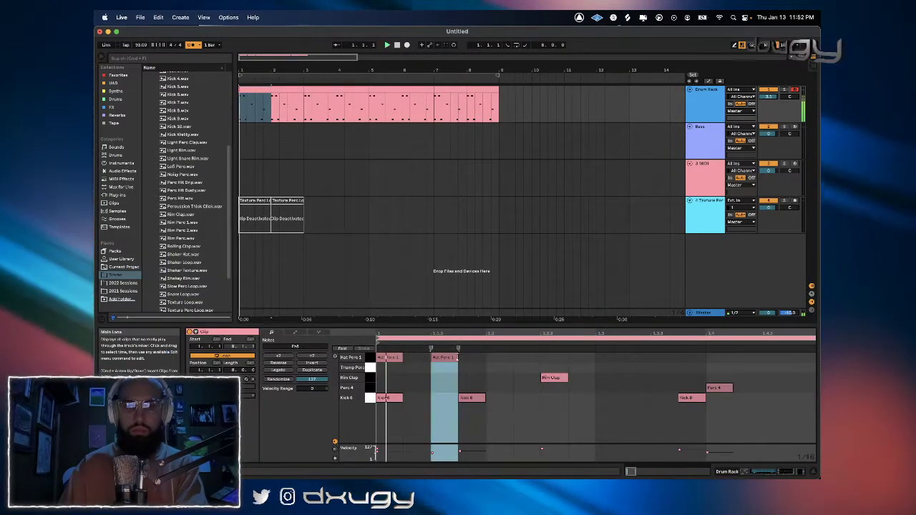
double_click(477, 368)
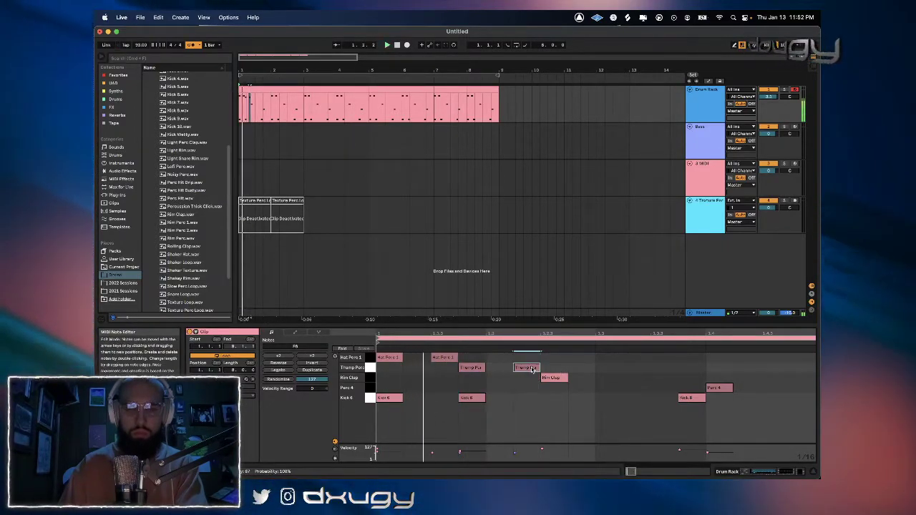
drag(532, 368, 646, 369)
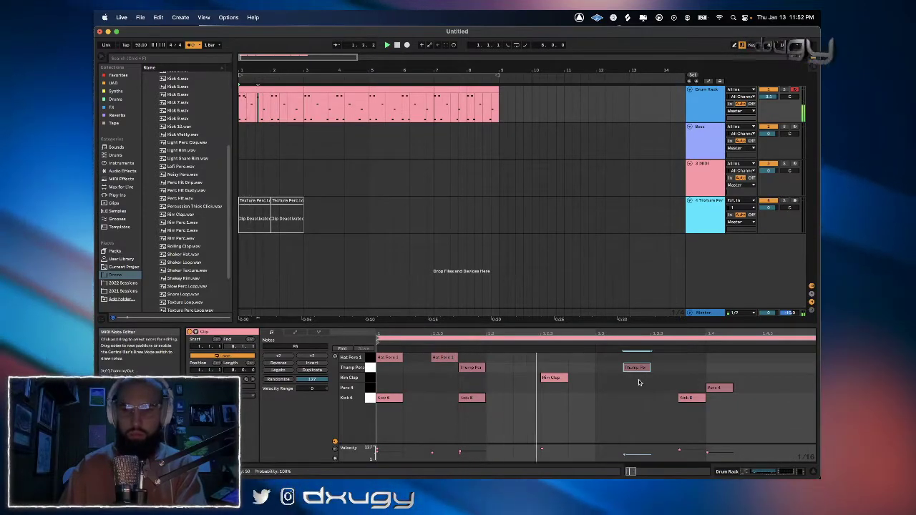
click(617, 376)
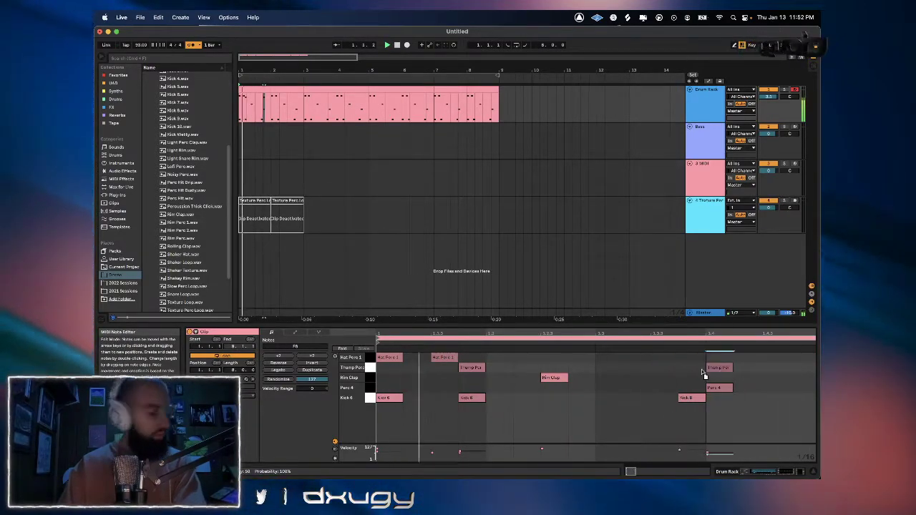
key(super+d)
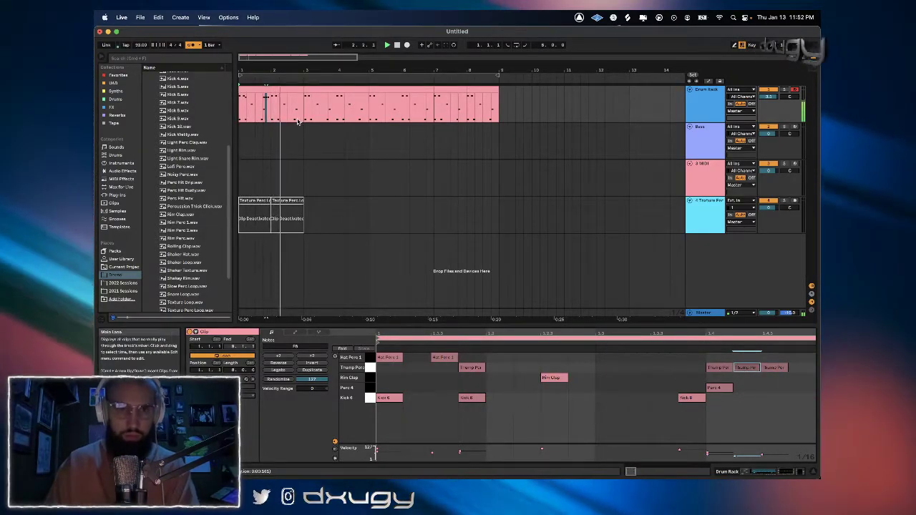
drag(240, 107, 277, 89)
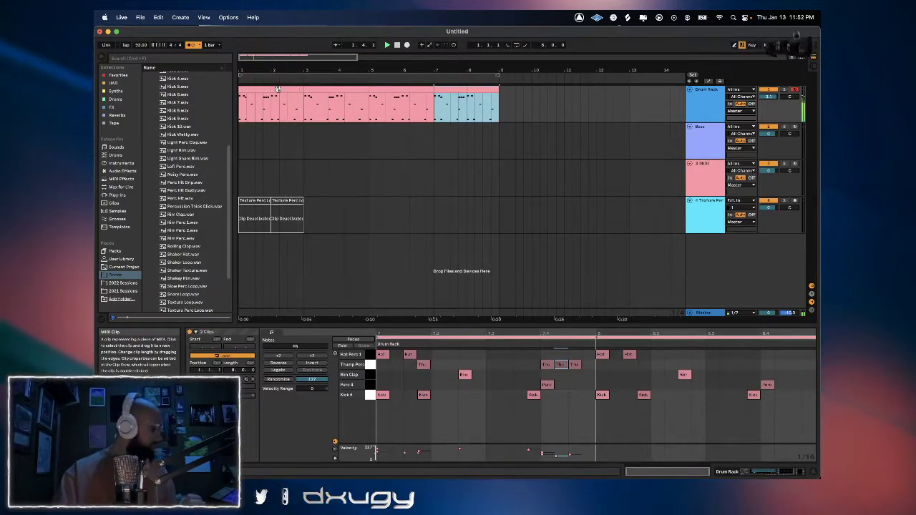
Audition shaker samples from the drum folder over the beat and turn off the metronome.
scroll(183, 254, down, 3)
click(172, 236)
click(179, 212)
click(191, 45)
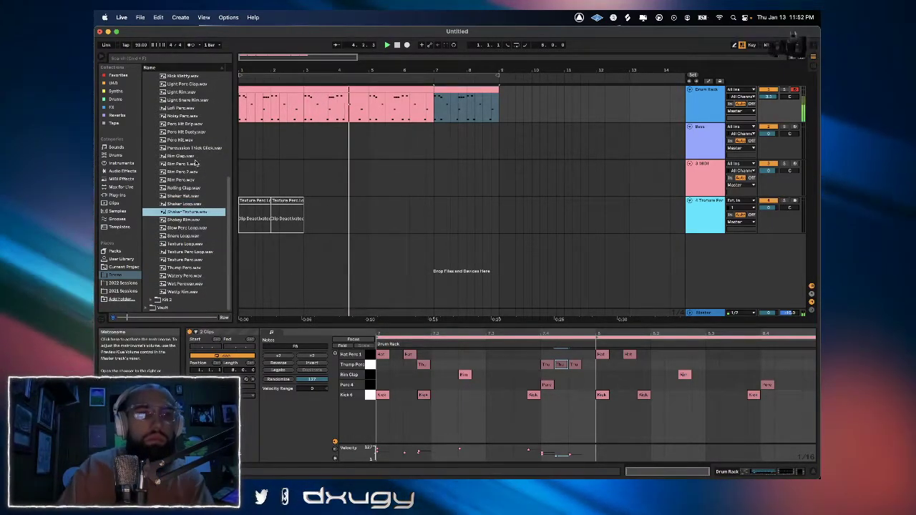
Place Shaker Texture.wav at bar 1 of the fourth track over the deactivated clips, and lower that track's volume.
drag(188, 212, 243, 223)
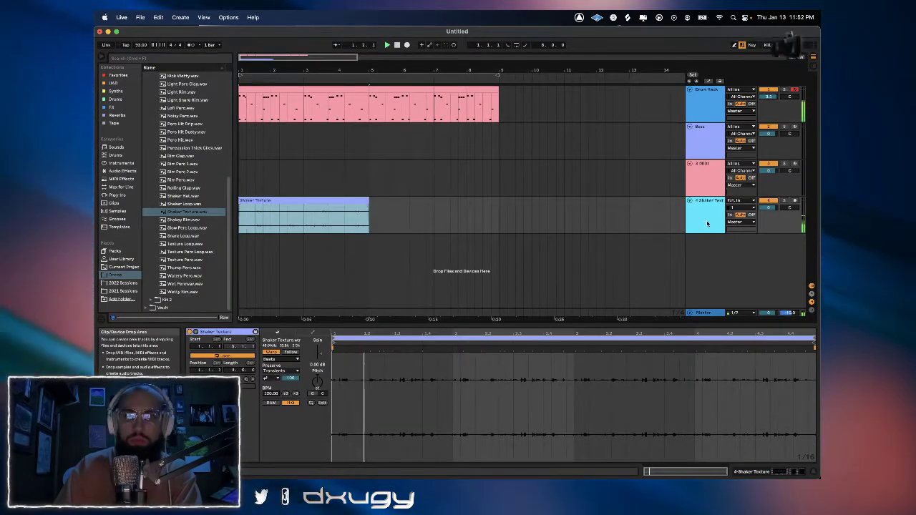
drag(768, 209, 767, 214)
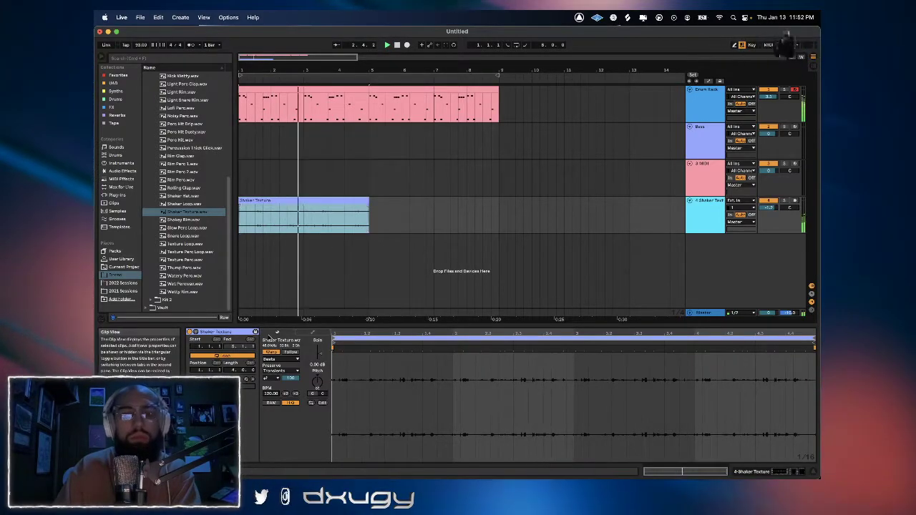
Set the Shaker Texture clip's transient loop mode to off and its transient envelope to 0, and play the beat.
key(space)
click(280, 371)
click(278, 376)
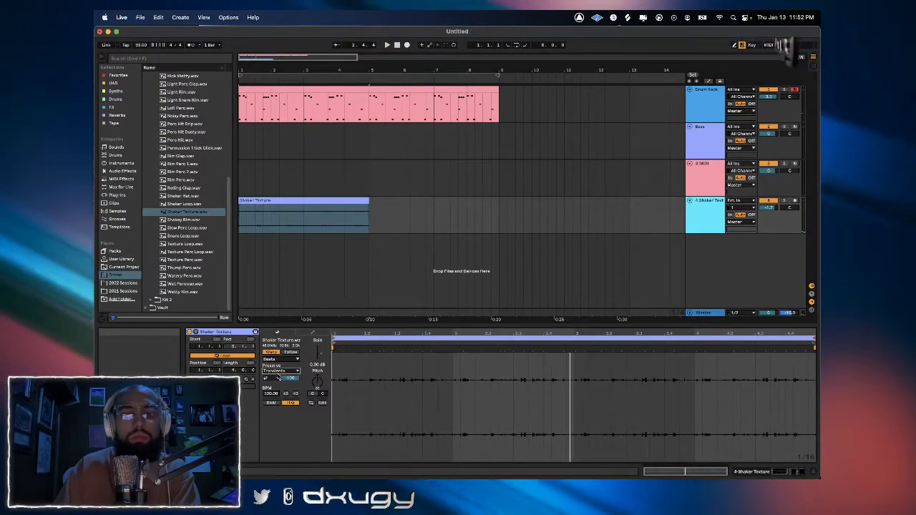
click(276, 378)
click(272, 386)
drag(295, 377, 295, 443)
key(space)
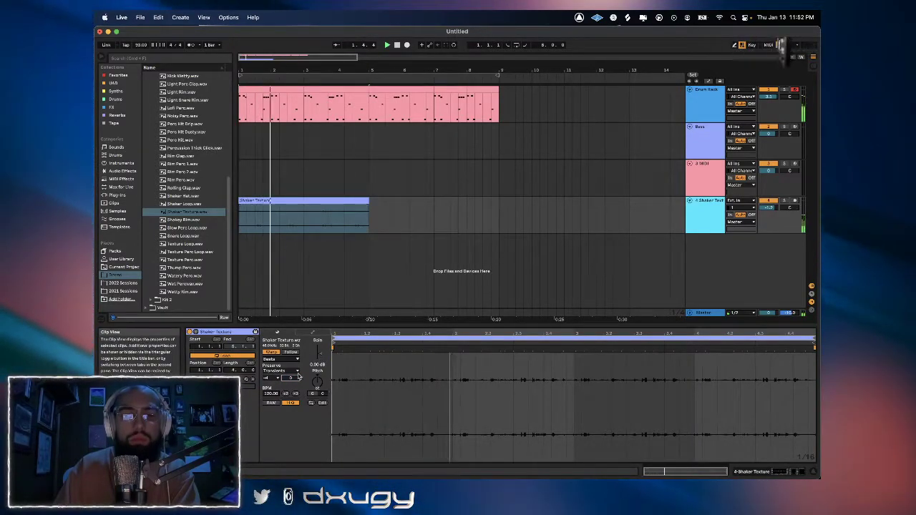
Set the Shaker Texture clip's transient envelope to 100, reverse the sample and transpose it up 18 semitones, playing the result.
drag(293, 379, 294, 328)
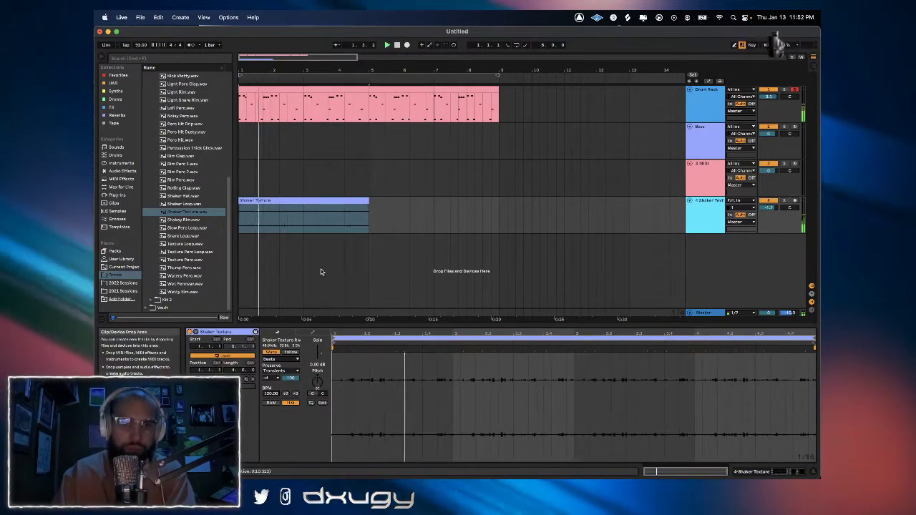
drag(317, 382, 317, 361)
key(space)
key(space)
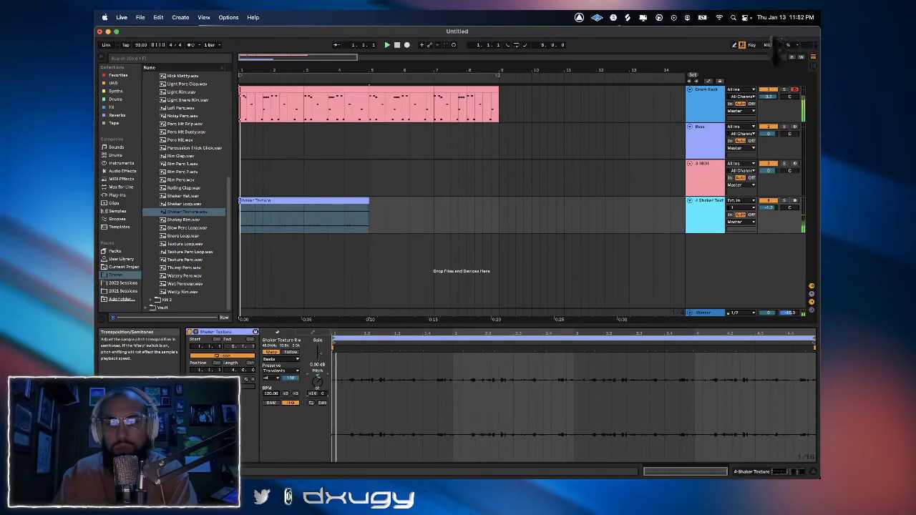
key(space)
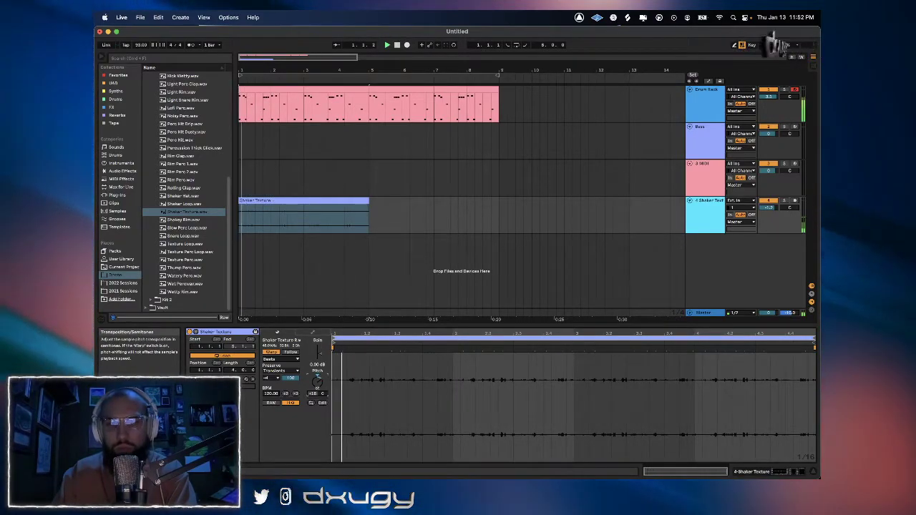
Trim the Shaker Texture clip to slightly under one beat at the start of bar 1 and select that beat.
drag(364, 210, 245, 223)
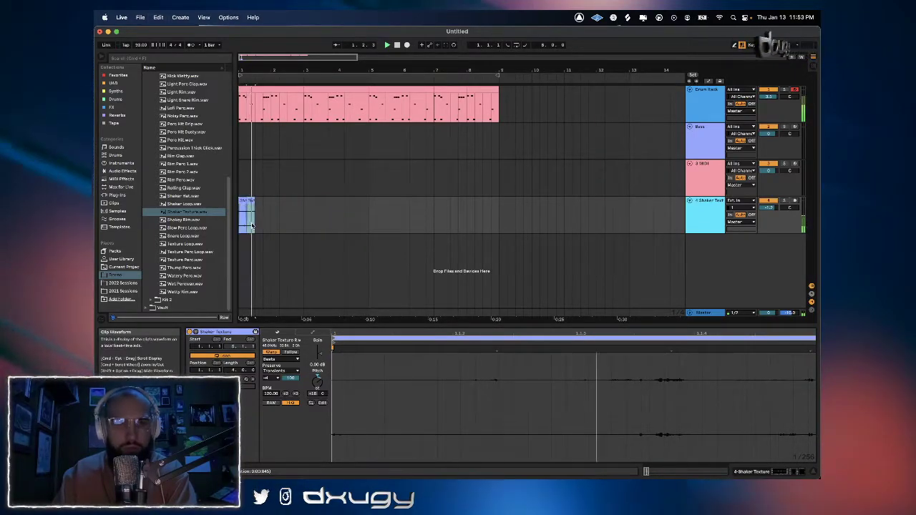
key(super+z)
key(space)
key(space)
key(space)
key(space)
drag(244, 70, 244, 118)
key(space)
key(space)
key(space)
key(space)
key(space)
key(space)
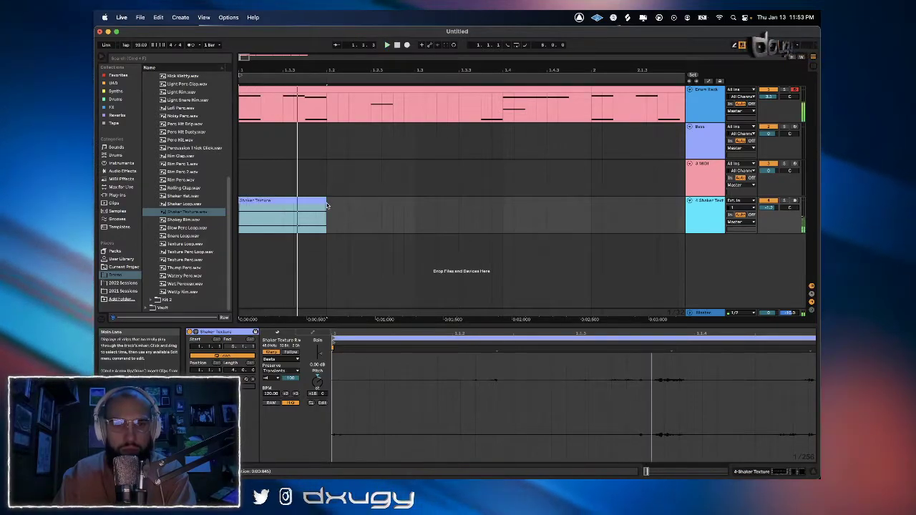
key(space)
click(330, 209)
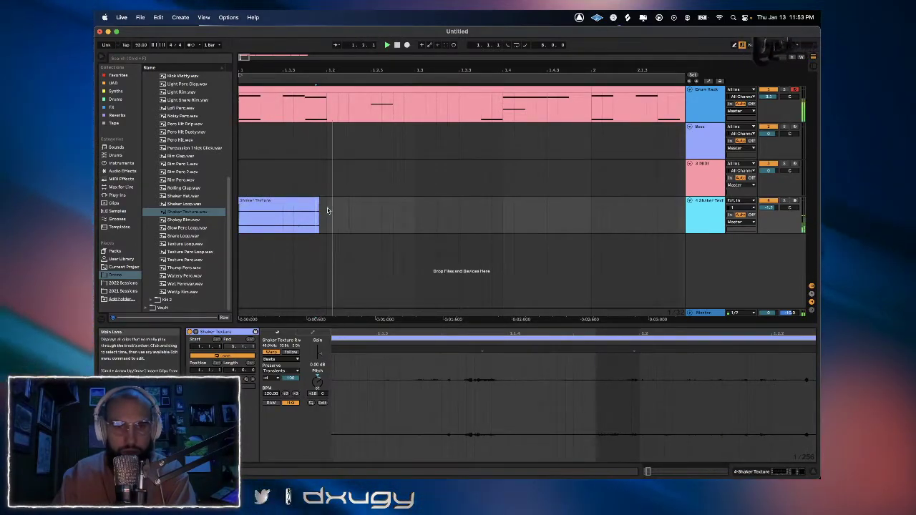
drag(327, 210, 316, 206)
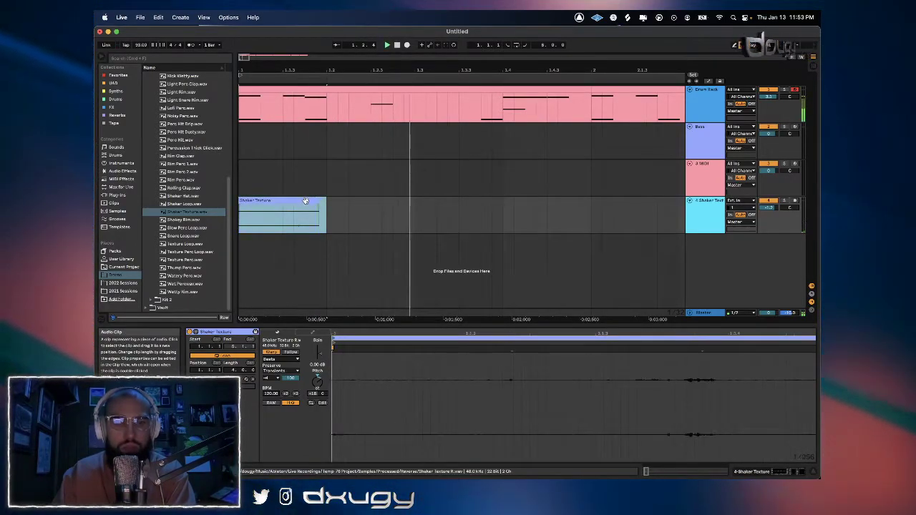
key(ctrl+d)
key(ctrl+d)
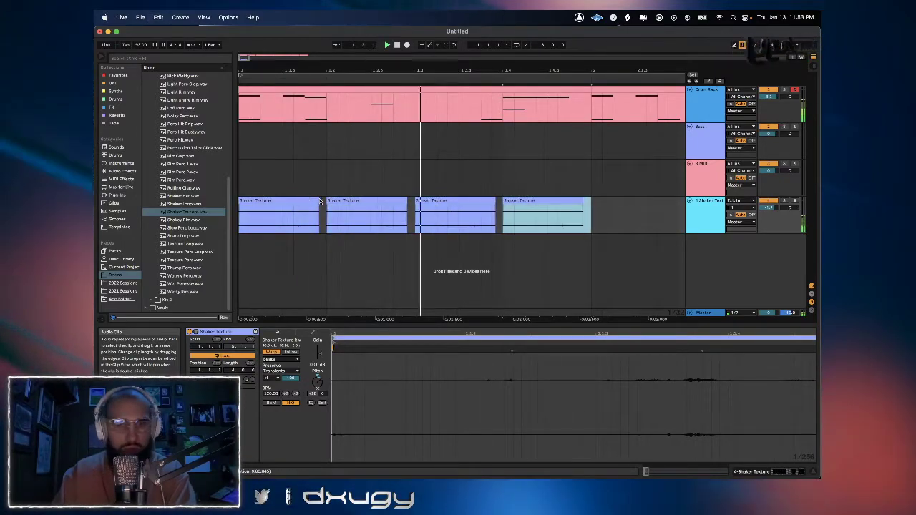
key(ctrl+d)
key(ctrl+z)
key(ctrl+z)
key(ctrl+z)
key(ctrl+z)
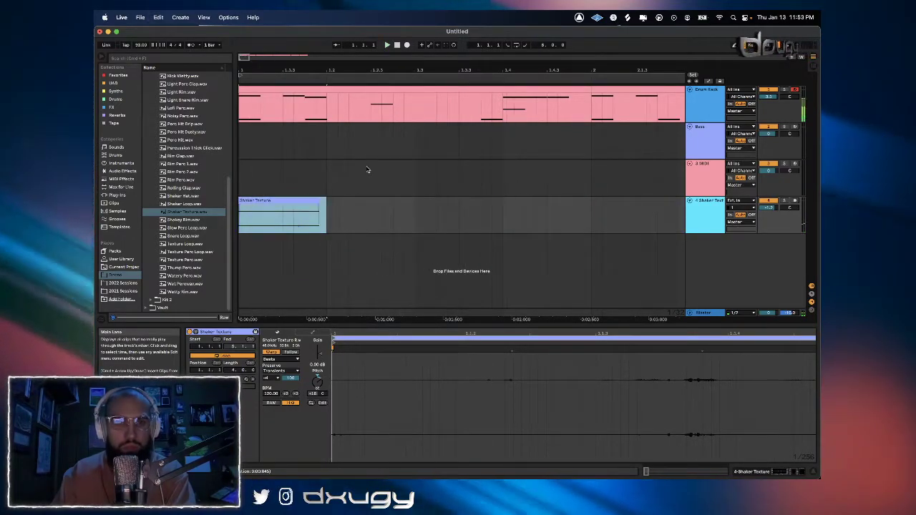
Fill beats 2 and 3 of bar 1 with Shaker Texture copies, shorten the beat 2 copy, and repeat the drums' second beat on beat 3.
key(ctrl+d)
key(ctrl+d)
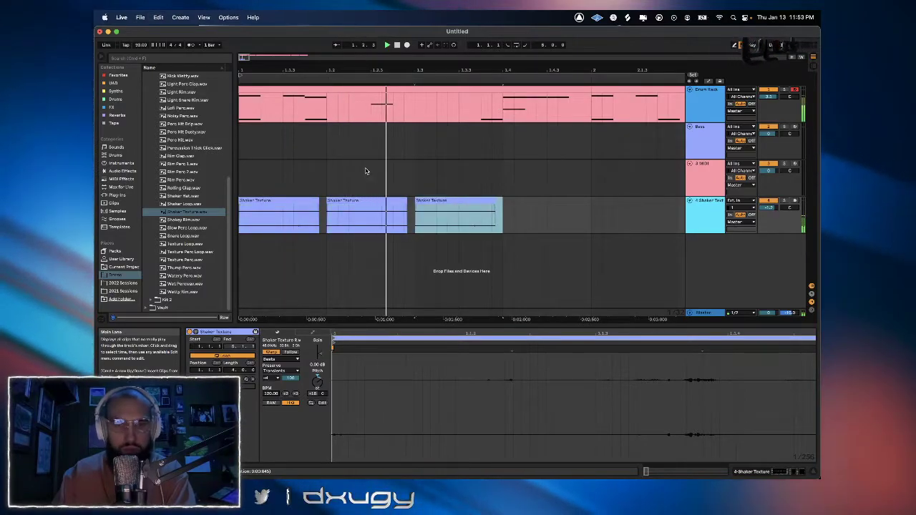
key(ctrl+z)
key(space)
key(ctrl+d)
key(space)
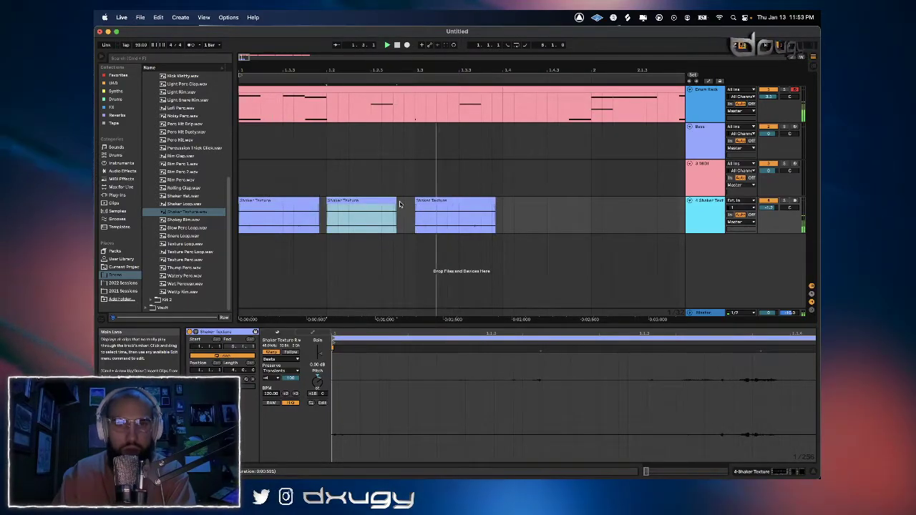
key(space)
key(space)
key(space)
Trim the start of the Drum Rack clip at 1.3 slightly to cut off the stray note sliver, and play the bar.
drag(415, 91, 419, 90)
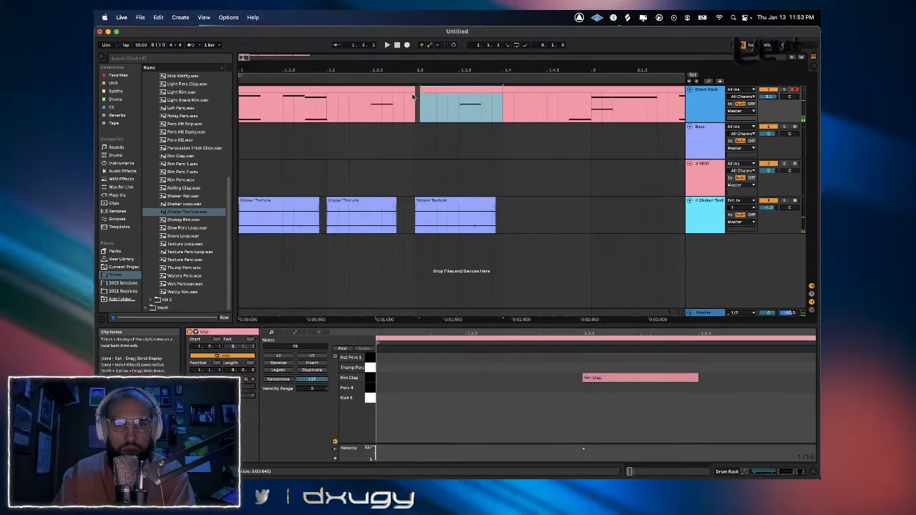
click(351, 93)
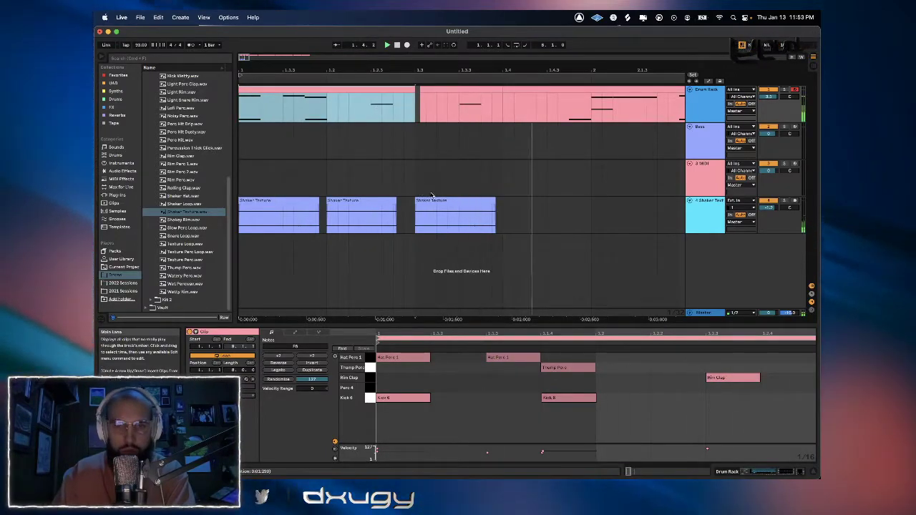
drag(476, 68, 477, 50)
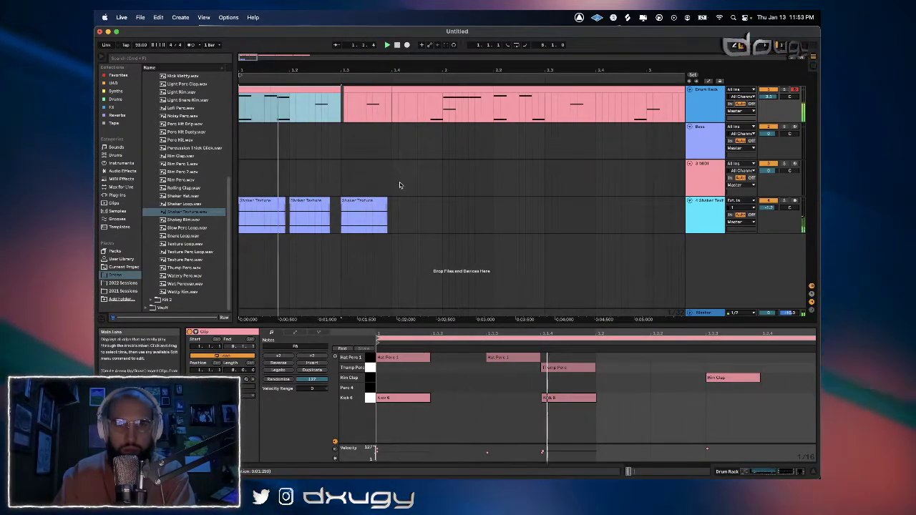
drag(441, 219, 324, 200)
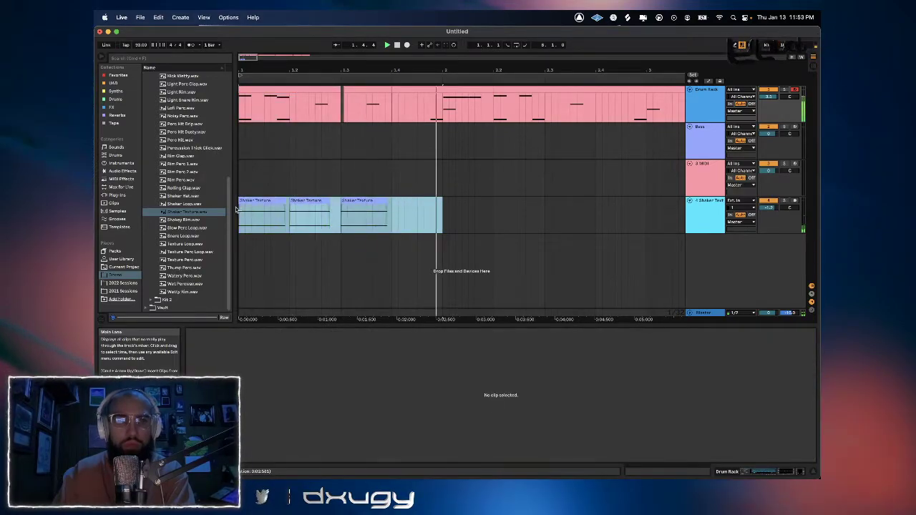
key(super+d)
drag(413, 70, 414, 50)
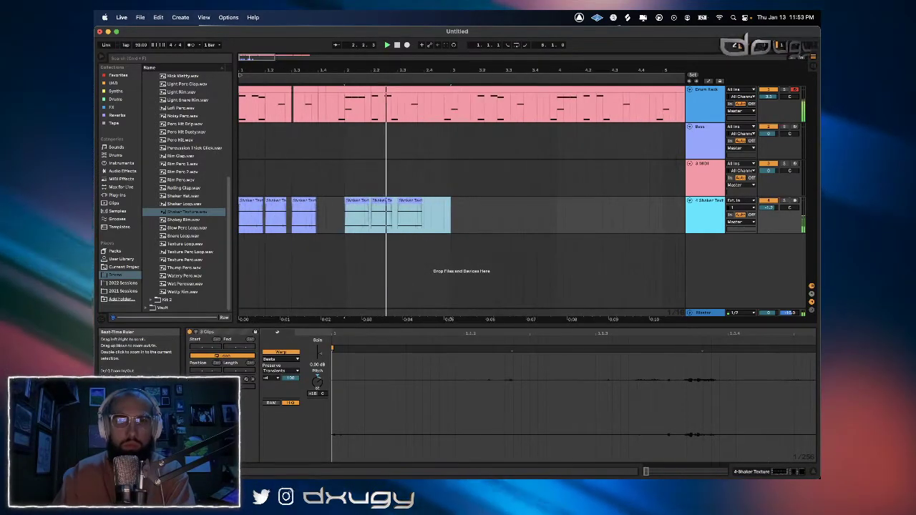
key(super+z)
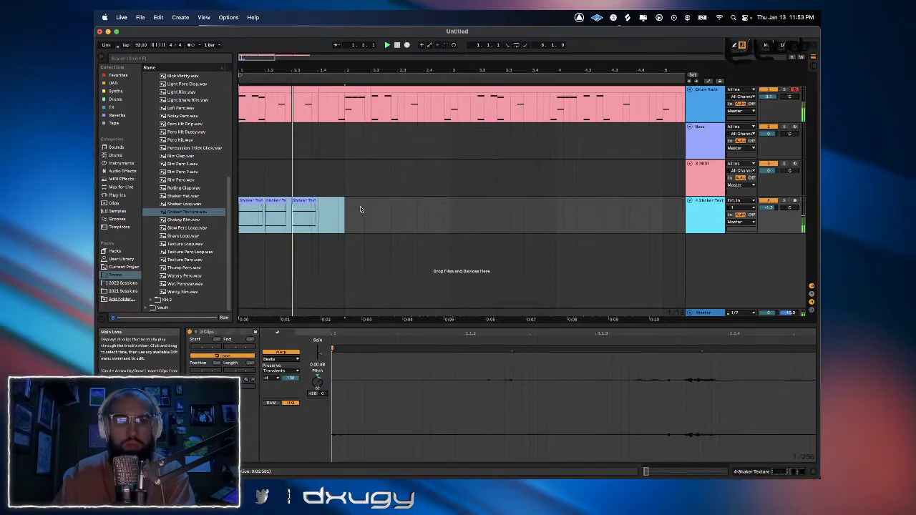
Repeat bar 1 of the drums and shaker across all tracks through bar 8.
key(space)
click(319, 110)
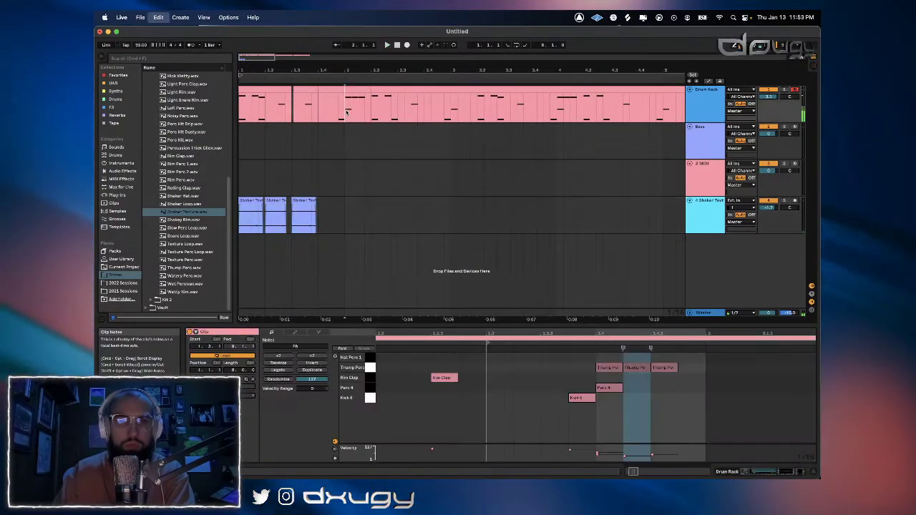
drag(319, 107, 344, 108)
click(242, 202)
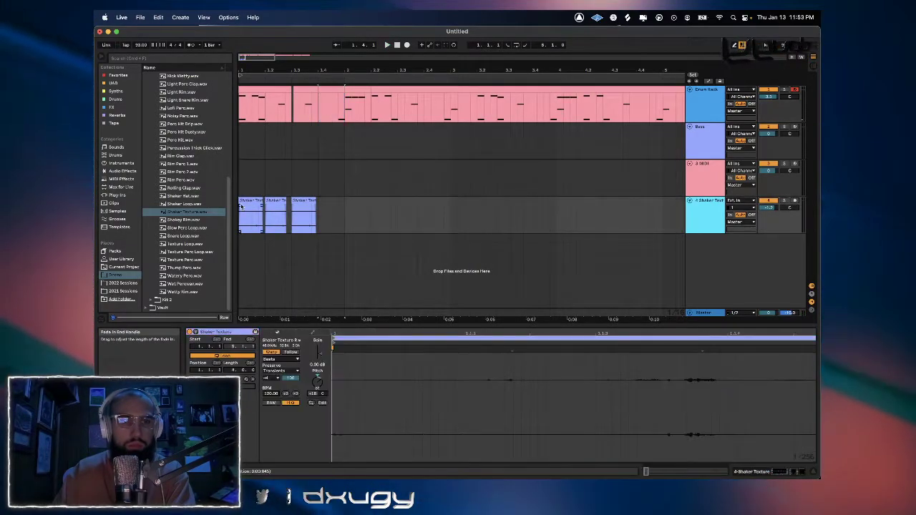
drag(252, 147, 273, 150)
drag(343, 217, 230, 112)
key(space)
key(super+d)
key(super+d)
key(super+d)
key(super+d)
key(super+d)
key(super+d)
key(super+d)
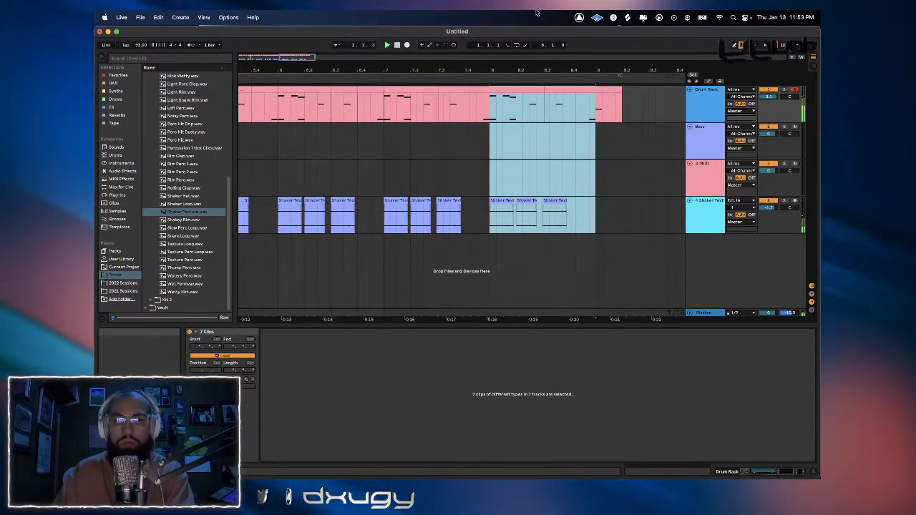
Delete the leftover Drum Rack clip past bar 9 and end the arrangement loop at bar 9.
click(603, 92)
key(Delete)
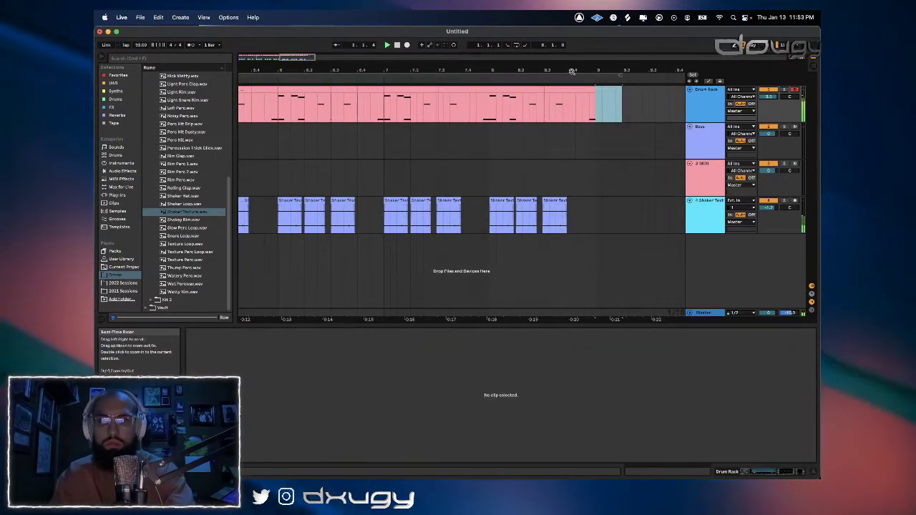
click(607, 75)
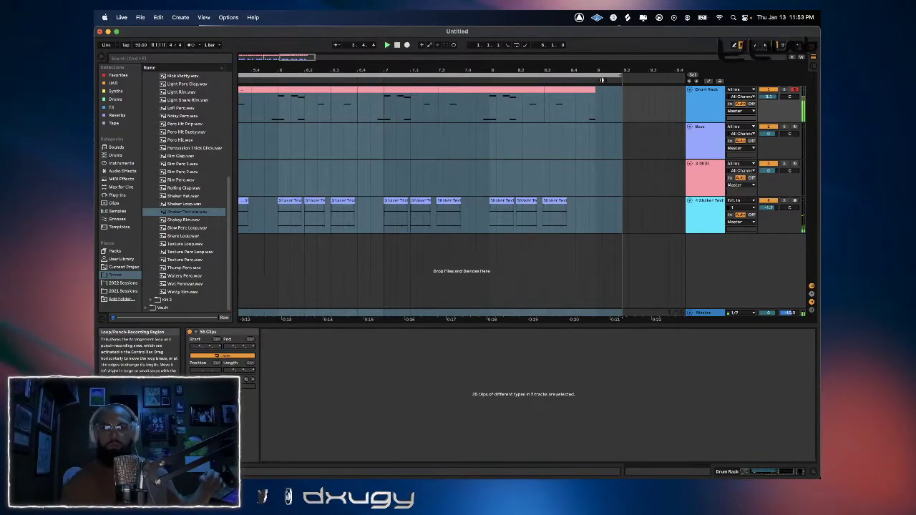
drag(620, 75, 601, 76)
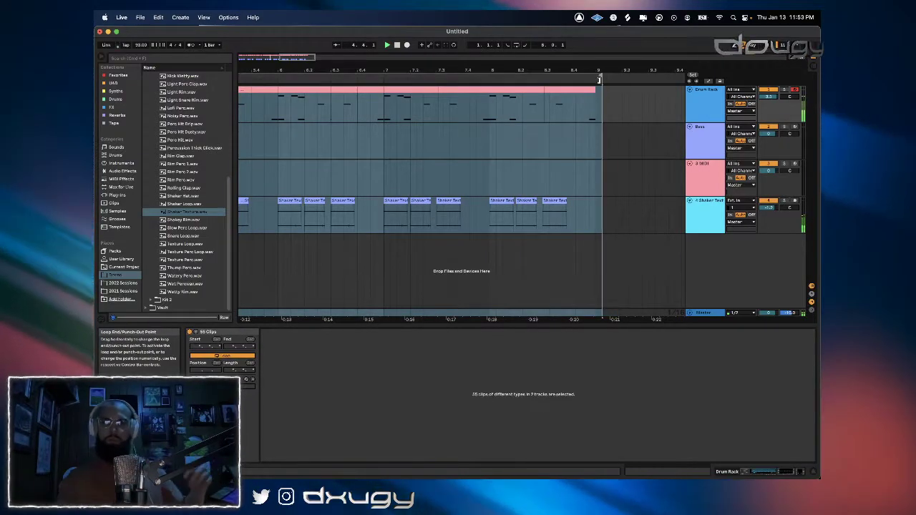
key(minus)
key(minus)
key(minus)
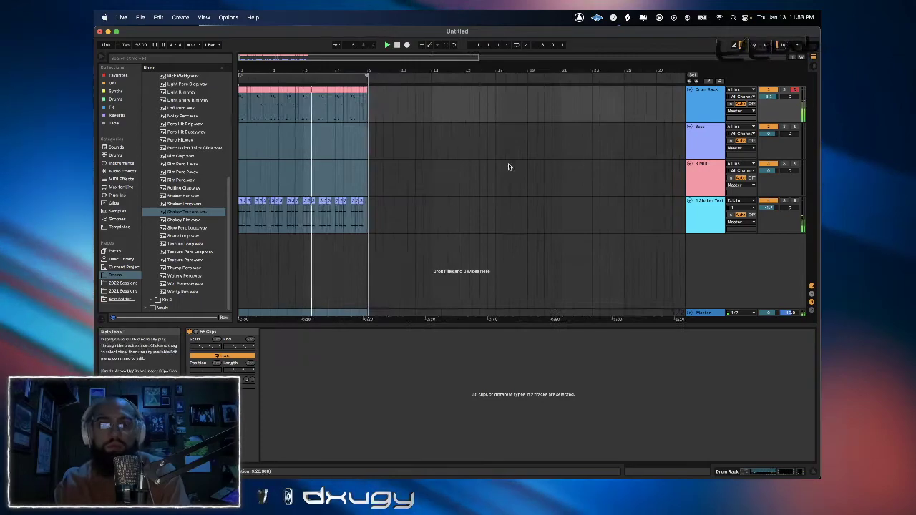
drag(369, 70, 369, 84)
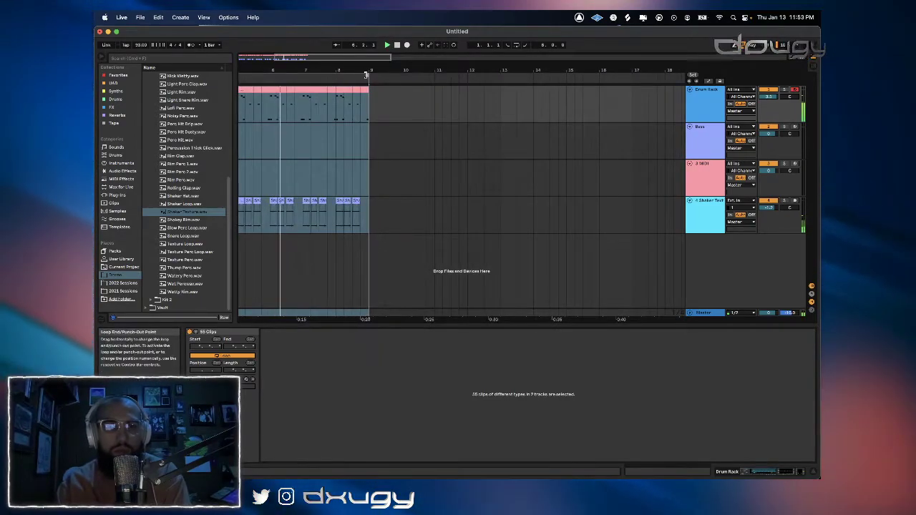
drag(308, 66, 434, 75)
Show the Drum Rack's Rim Clap pad and look through the Kit 1 samples for another percussion sound.
click(740, 111)
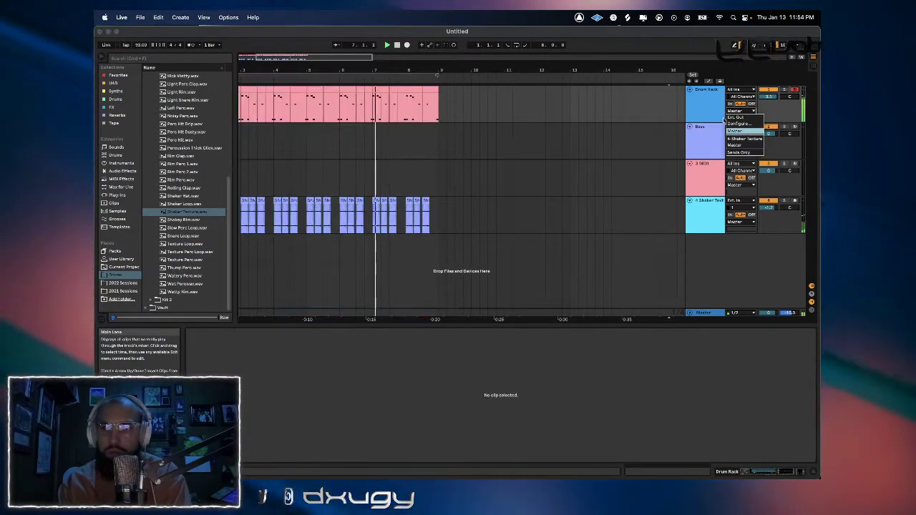
click(783, 473)
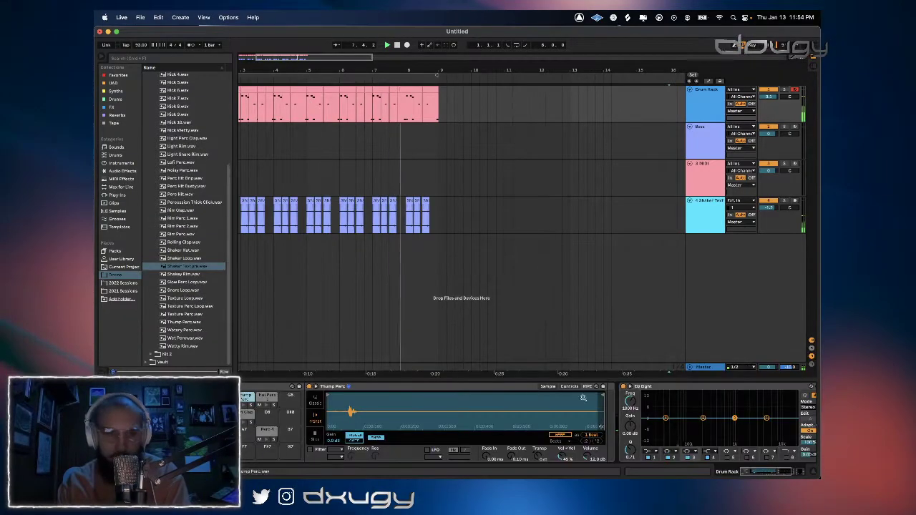
click(247, 412)
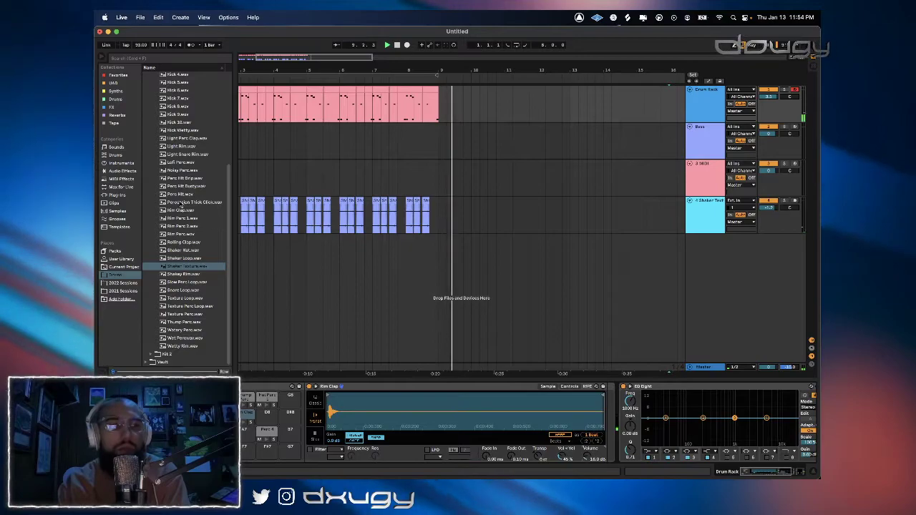
click(180, 226)
scroll(180, 226, up, 1)
click(180, 235)
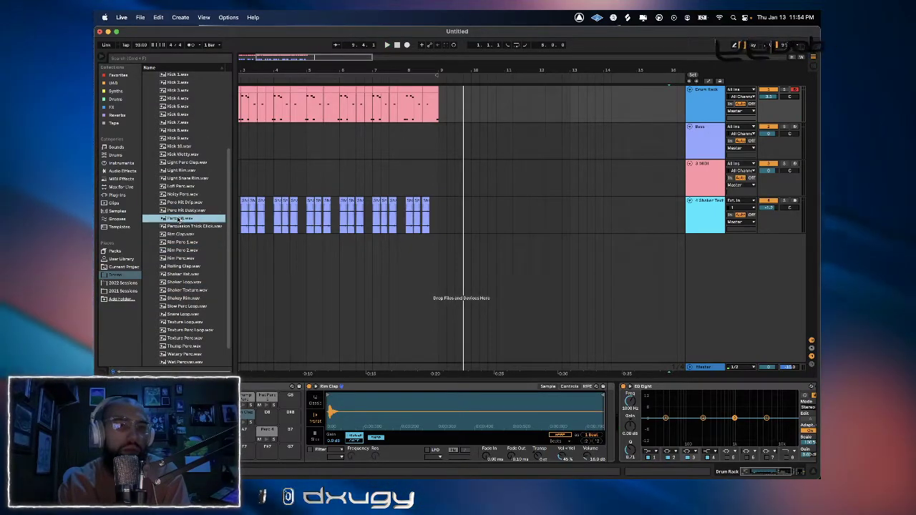
scroll(179, 219, up, 3)
scroll(181, 172, up, 2)
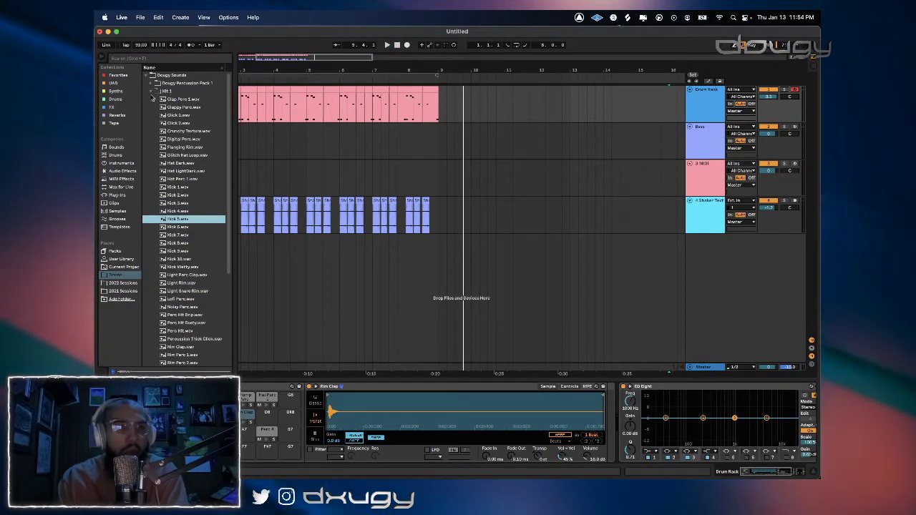
Audition kick, perc and hat samples in the Kit 2 folder and load Hat Synth Fx.wav onto an empty Drum Rack pad.
click(150, 91)
click(150, 99)
click(160, 115)
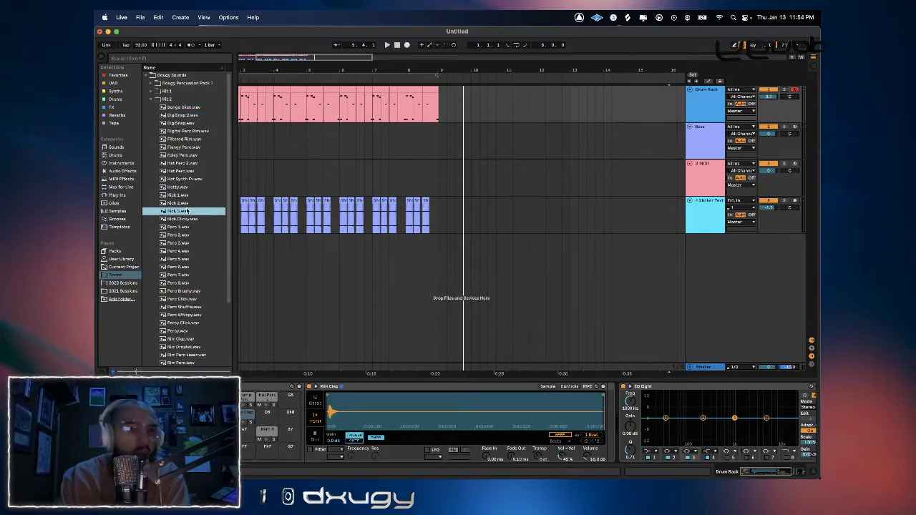
click(188, 241)
click(181, 203)
click(183, 187)
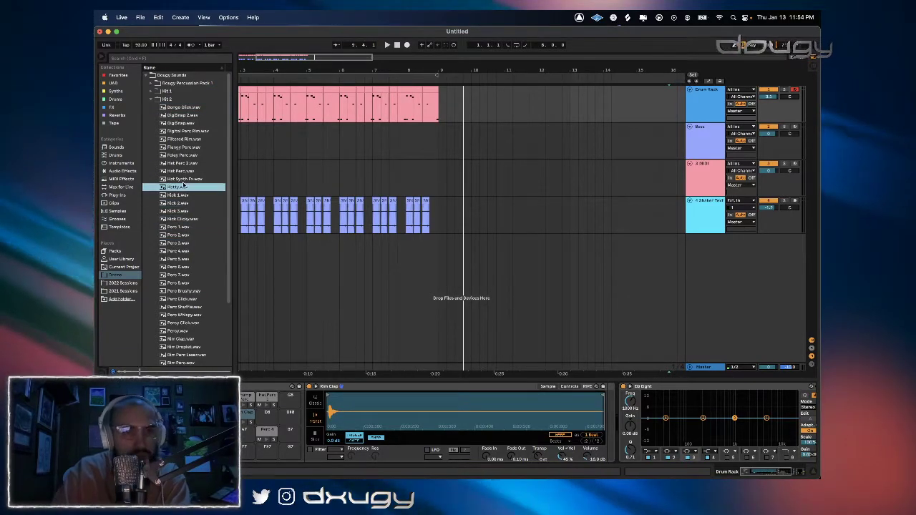
click(183, 171)
click(184, 179)
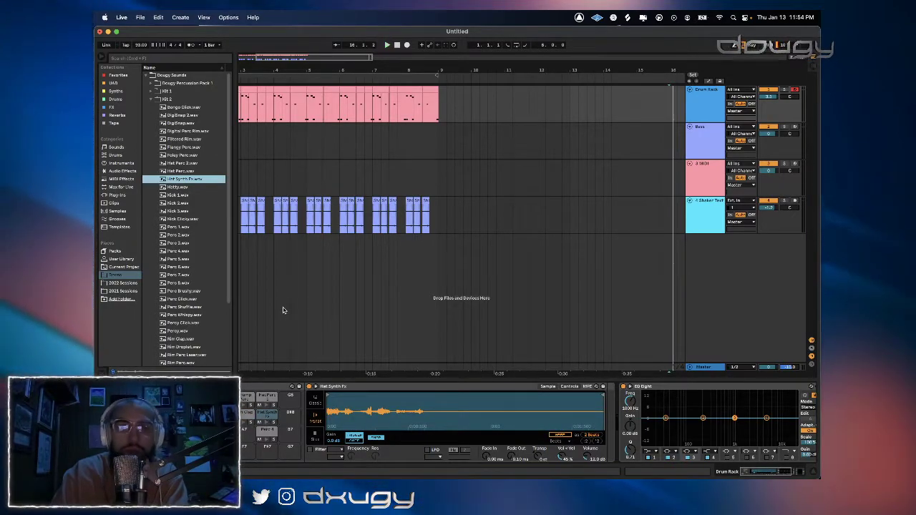
Consolidate the Drum Rack clips across bars 1 to 8 into one clip and open its notes for editing.
scroll(391, 103, left, 3)
key(space)
key(space)
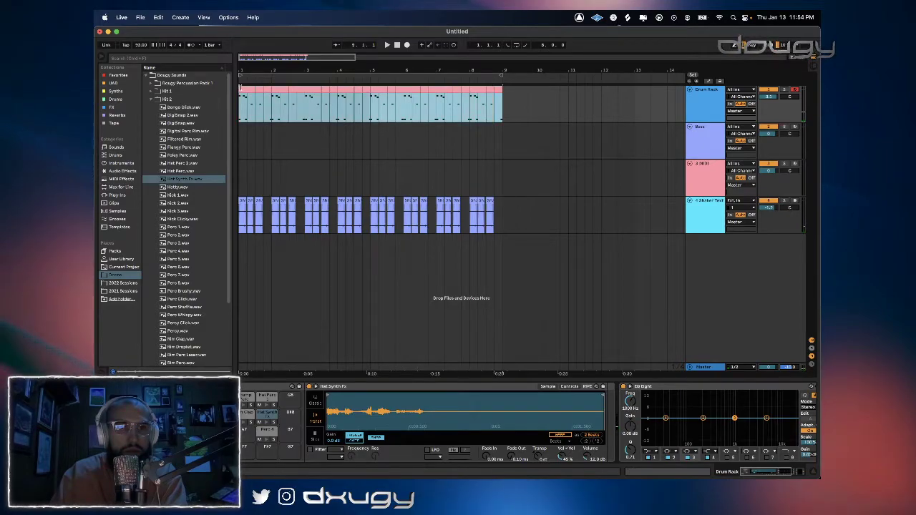
double_click(250, 88)
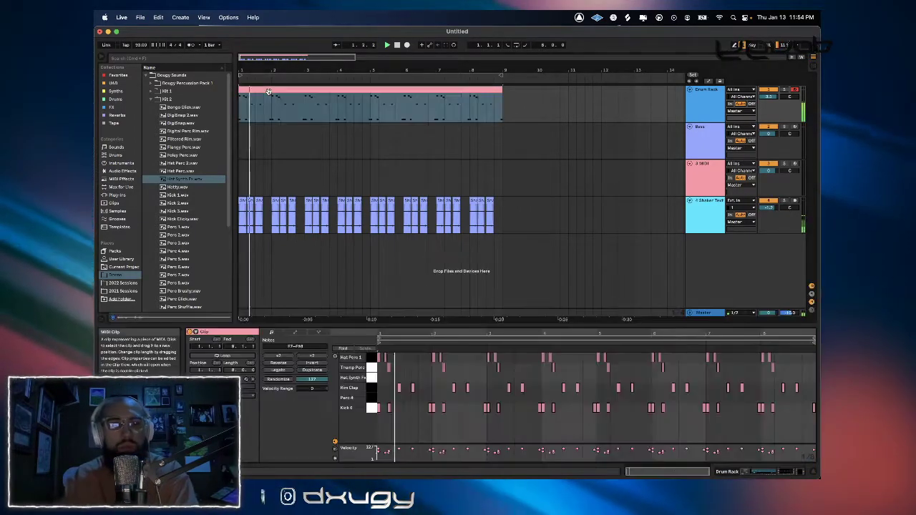
Copy all Rim Clap notes in the clip up to the Hat Synth Fx lane.
click(399, 387)
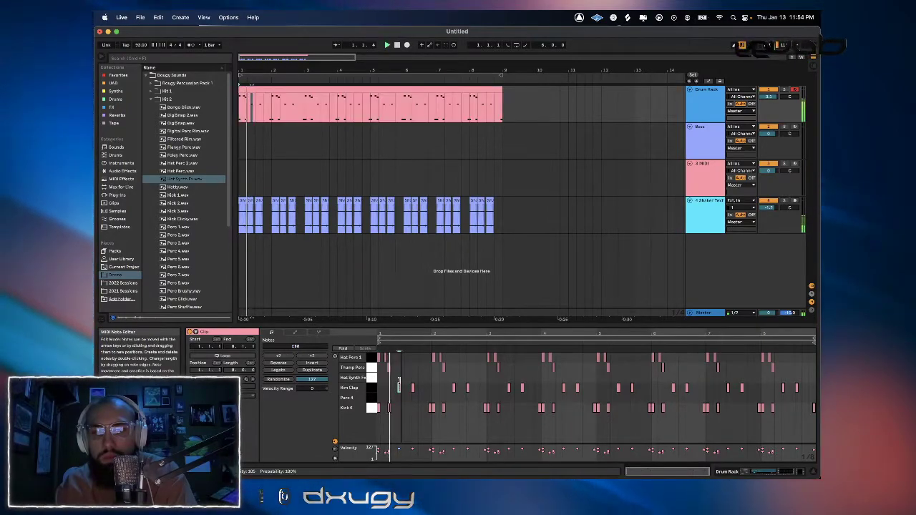
click(376, 387)
key(Up)
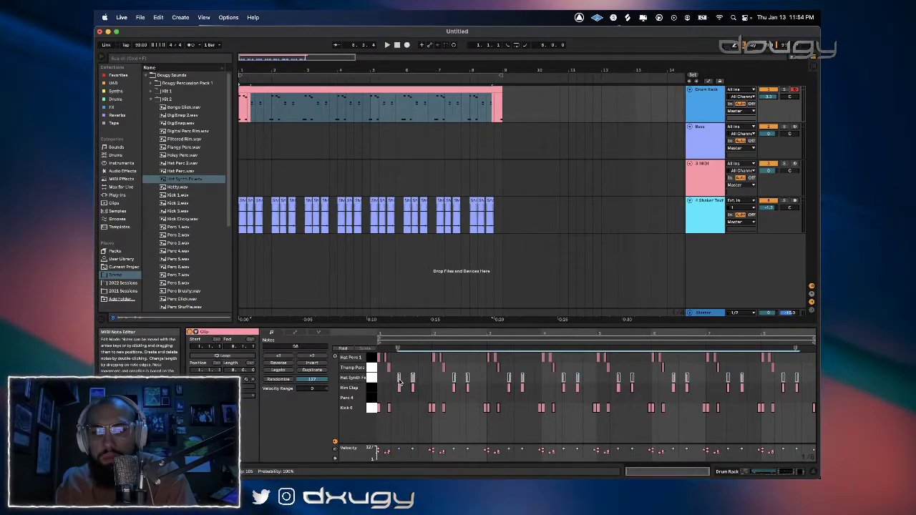
Nudge all Hat Synth Fx notes earlier by about three 1/32 steps, ahead of the Rim Clap hits, while the beat plays.
key(space)
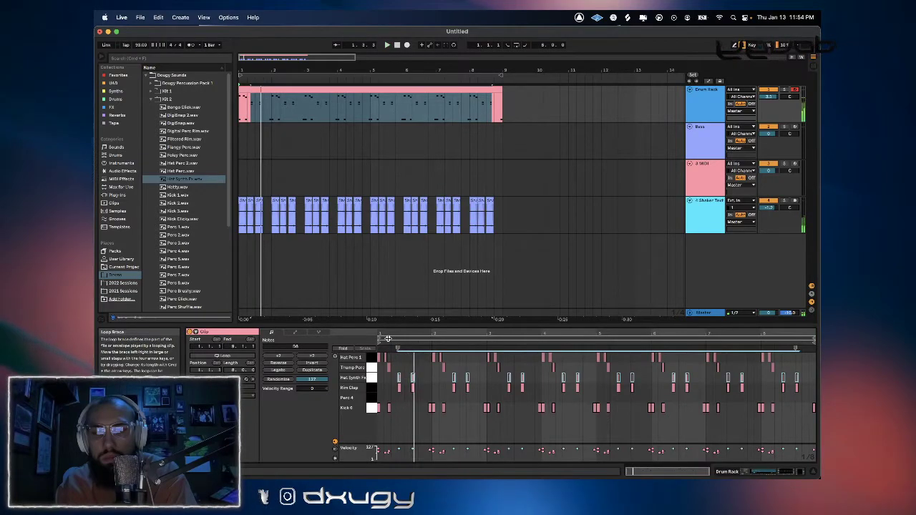
drag(384, 334, 386, 335)
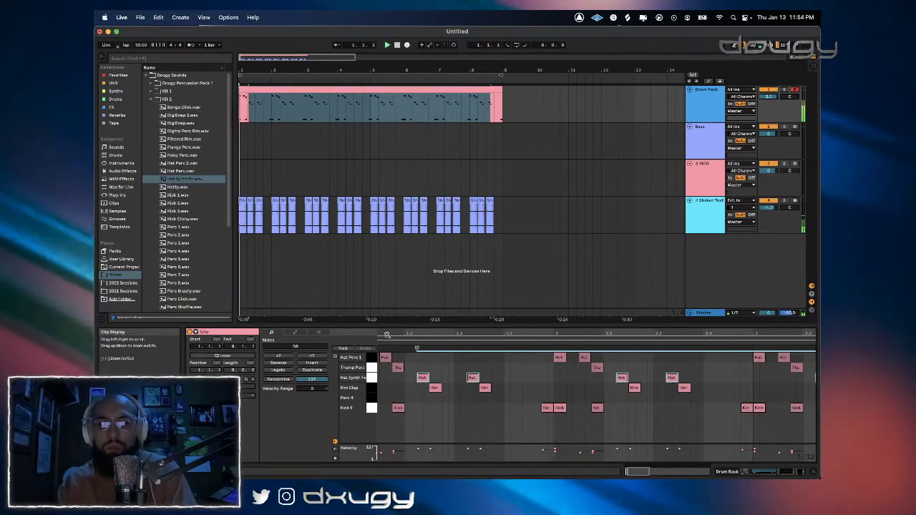
key(Right)
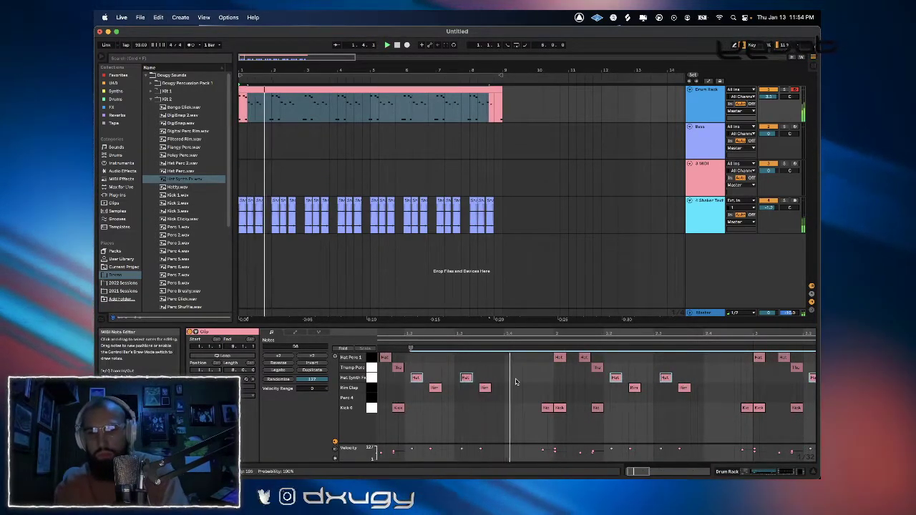
Try the Hat Synth Fx notes on the Perc 4 pad during playback, and delete those notes from the drum clip.
key(space)
key(space)
key(Down)
key(Down)
key(space)
key(space)
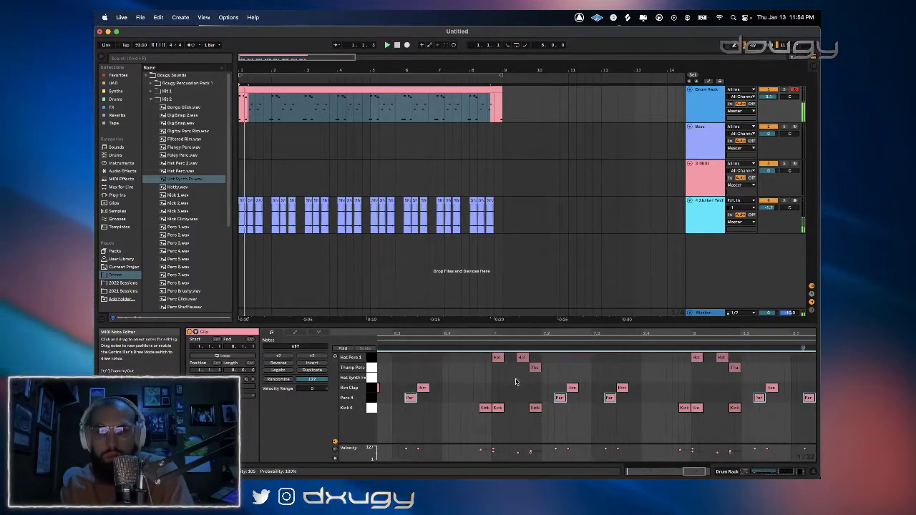
key(Delete)
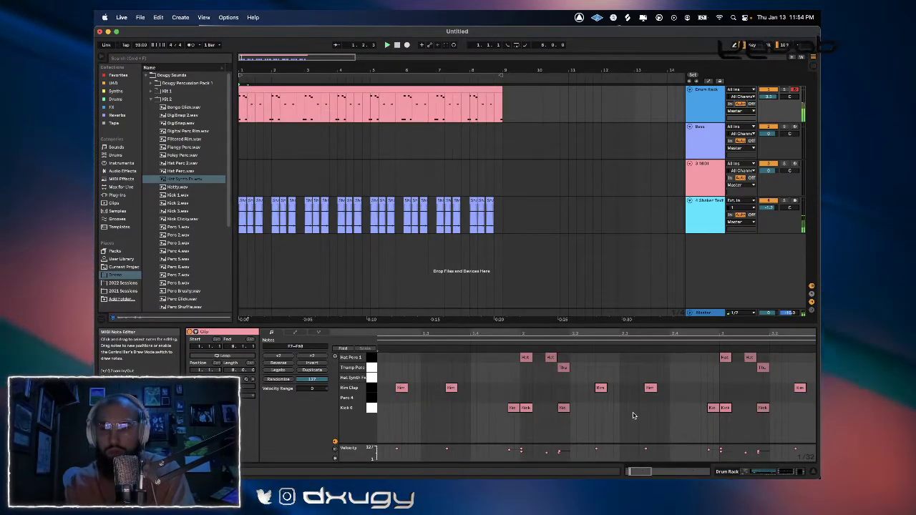
Audition percussion and snap samples in the Kit 2 folder and load Snap Combo.wav onto an empty Drum Rack pad.
key(shift+Tab)
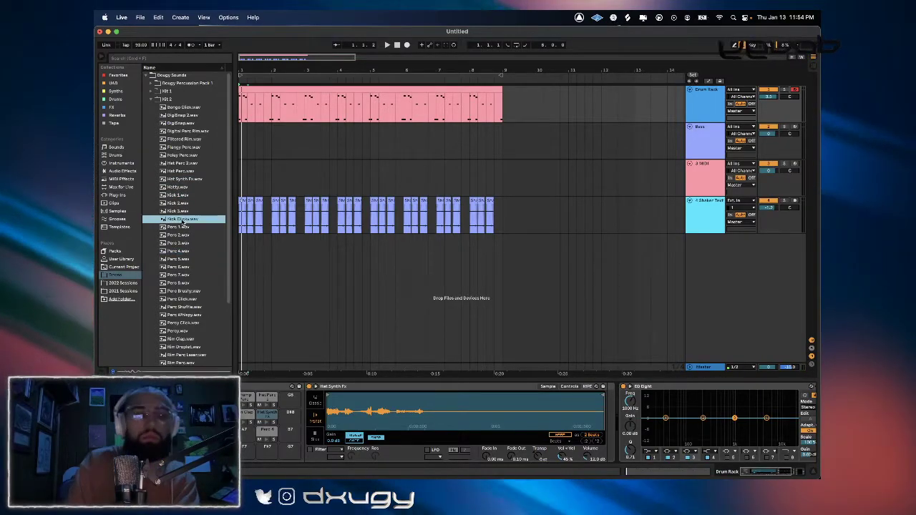
scroll(184, 215, down, 4)
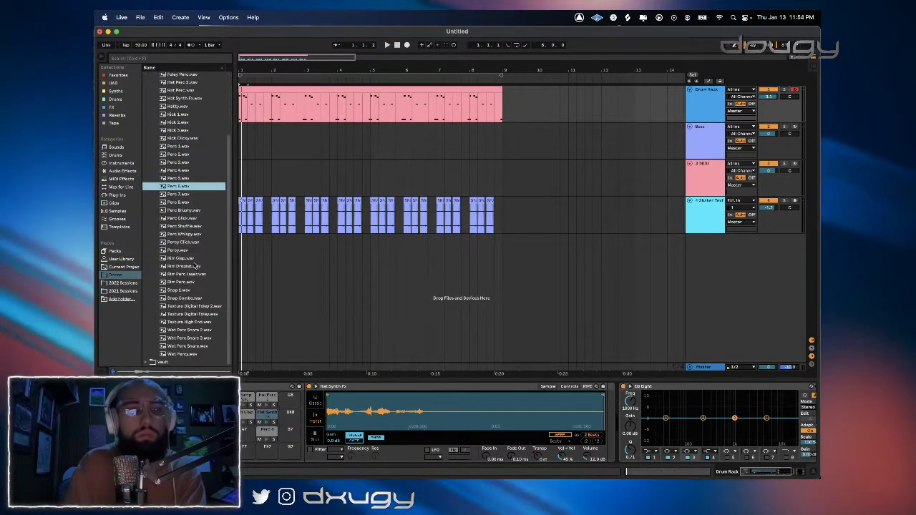
click(188, 242)
click(189, 234)
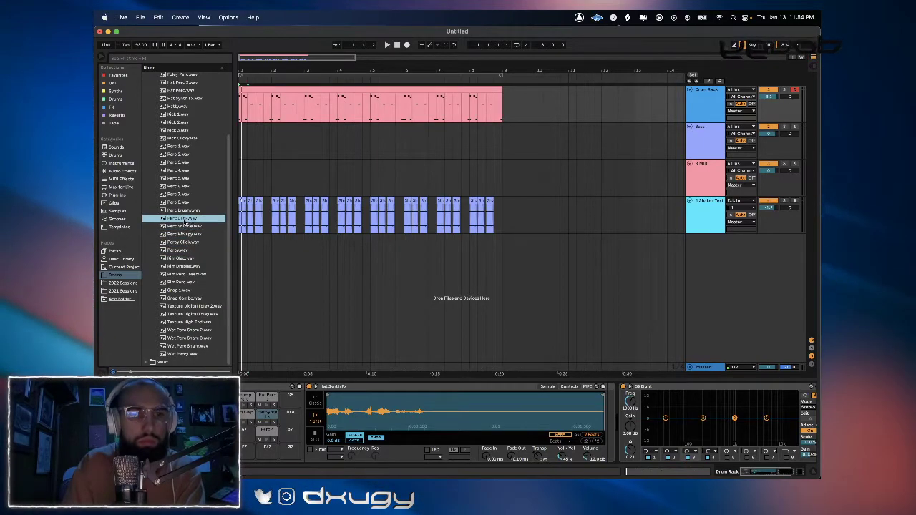
click(186, 249)
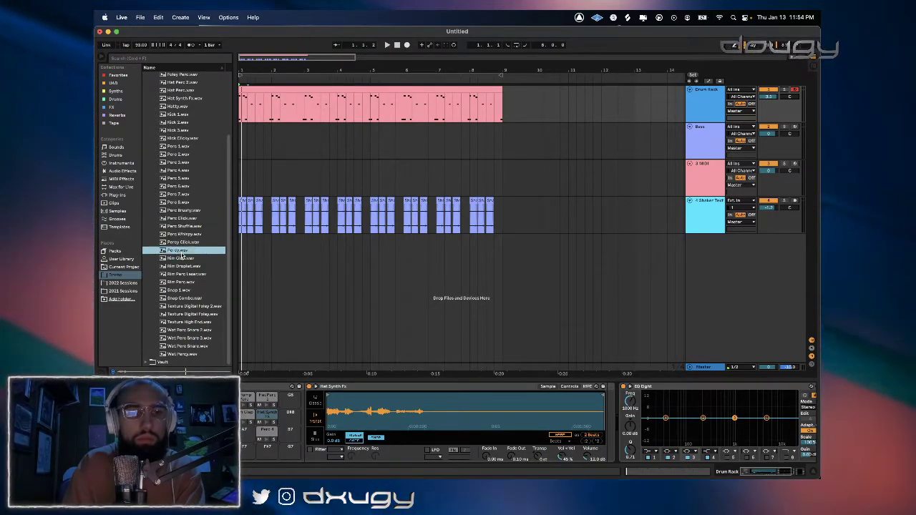
click(185, 290)
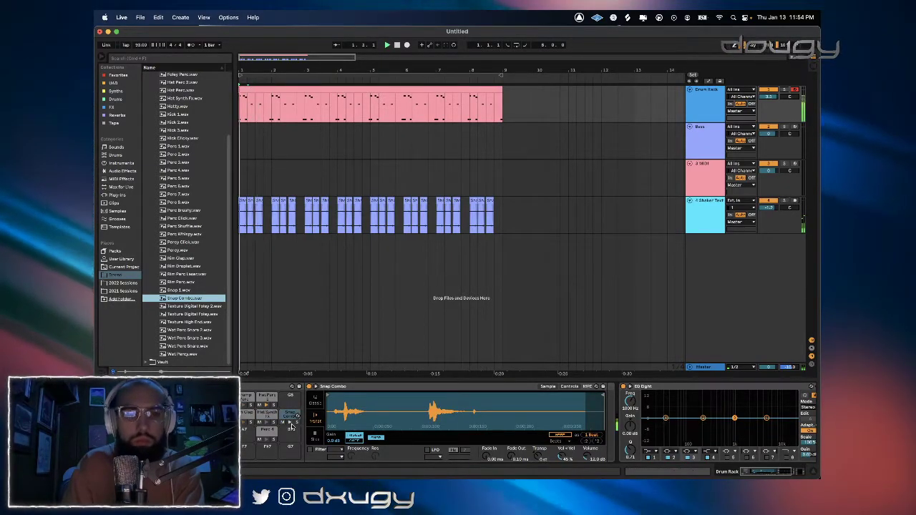
Lower the Snap Combo pad's sampler volume and restart playback to hear it in the beat.
drag(585, 455, 586, 473)
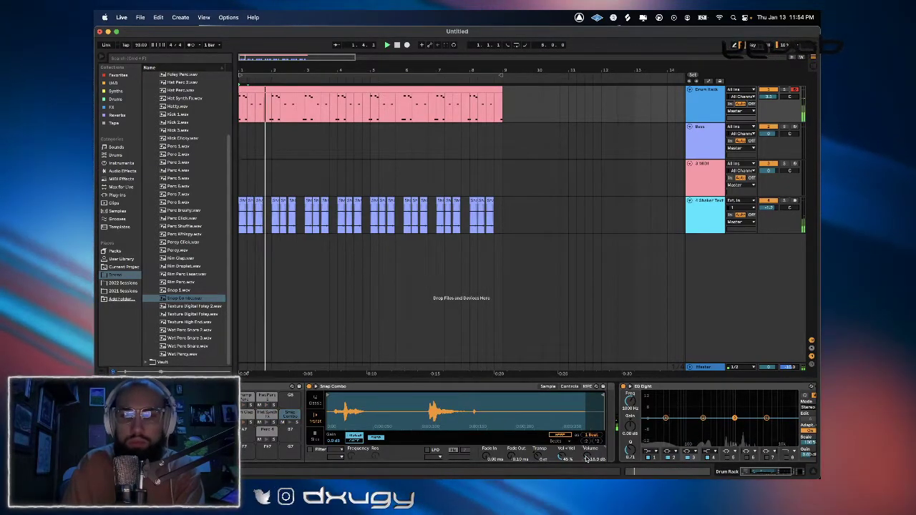
key(space)
key(space)
Draw a two-beat Snap Combo note from beat 2 of bar 1 in the drum clip and duplicate it through to the clip's end.
double_click(263, 87)
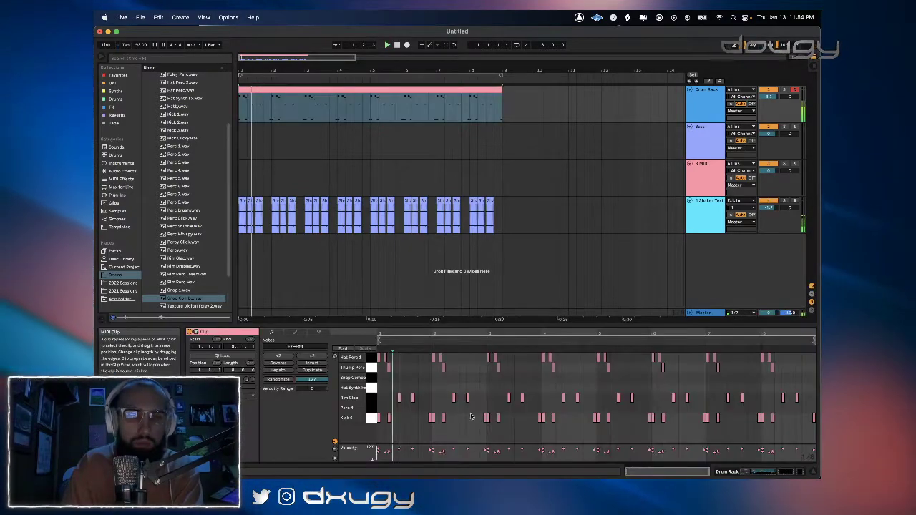
click(397, 377)
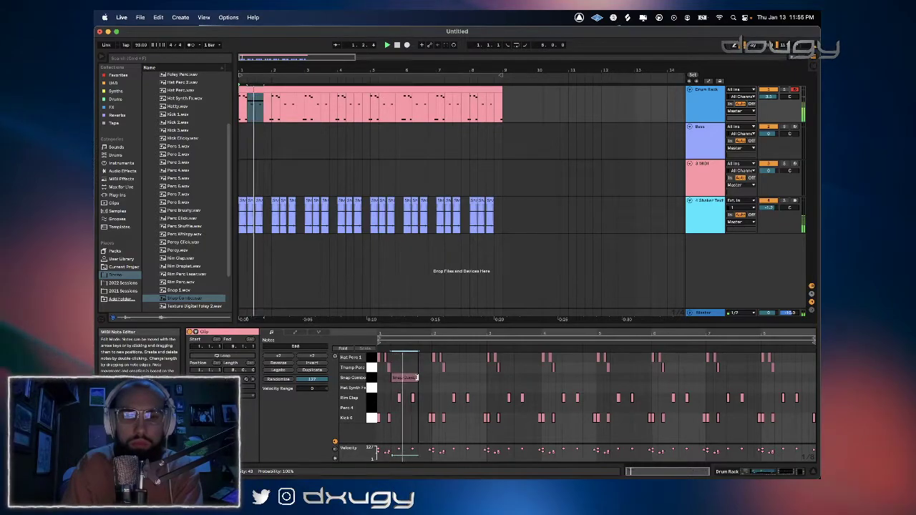
key(super+d)
key(super+d)
key(super+d)
key(super+d)
key(super+d)
key(super+d)
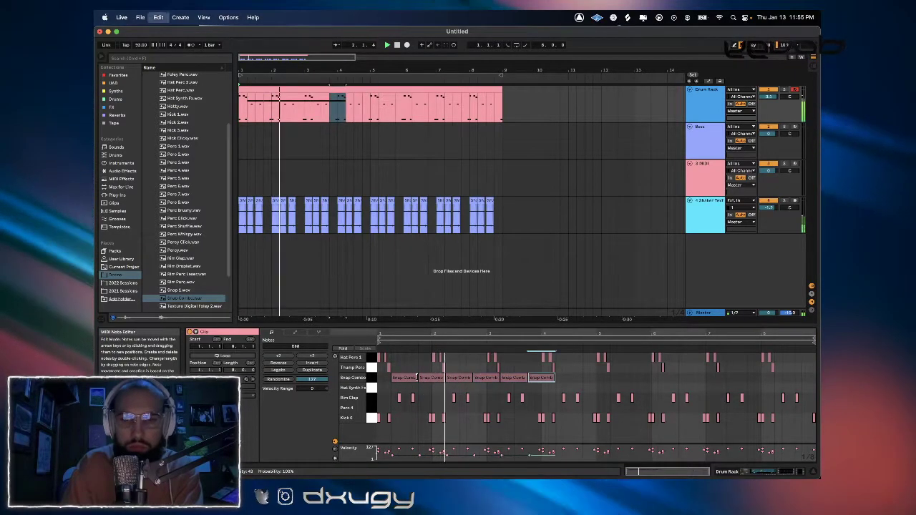
key(super+d)
key(super+d)
key(super+d)
key(super+d)
key(super+d)
key(super+d)
key(super+d)
key(super+d)
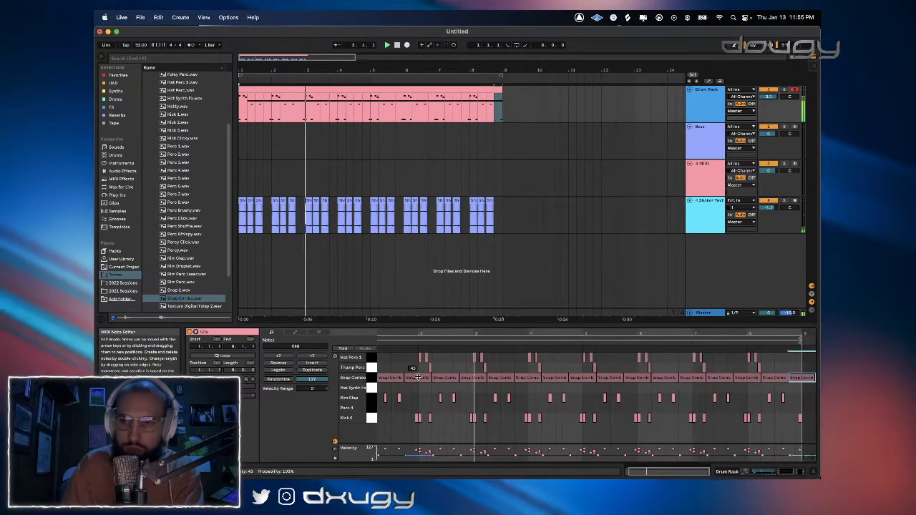
Select all the Snap Combo notes in the drum clip and nudge them slightly later.
click(371, 377)
drag(392, 381, 393, 380)
drag(350, 70, 297, 87)
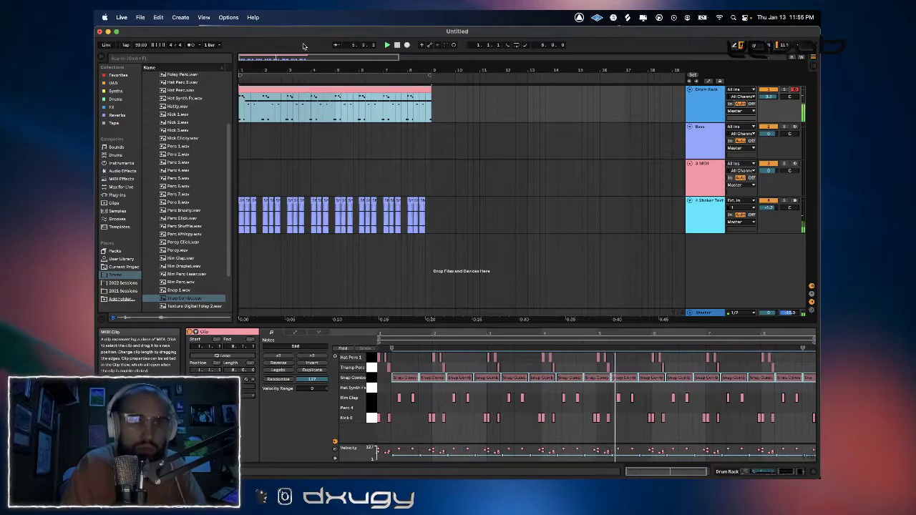
Stop playback, lower the song tempo, and play the beat from the start.
key(space)
drag(141, 44, 141, 66)
key(space)
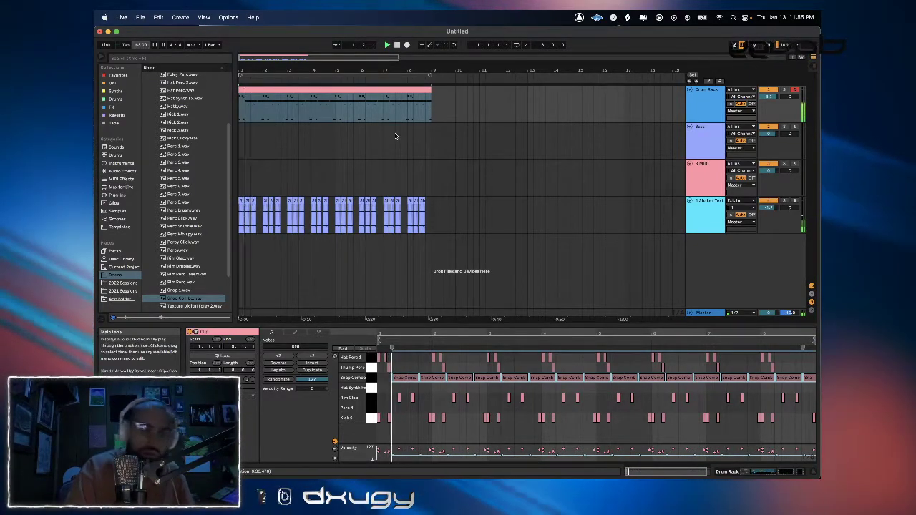
Search the drum samples for "clap", load Clap Perc 1.wav from Kit 1 onto the pad above Snap Combo, and restart playback.
key(shift+Tab)
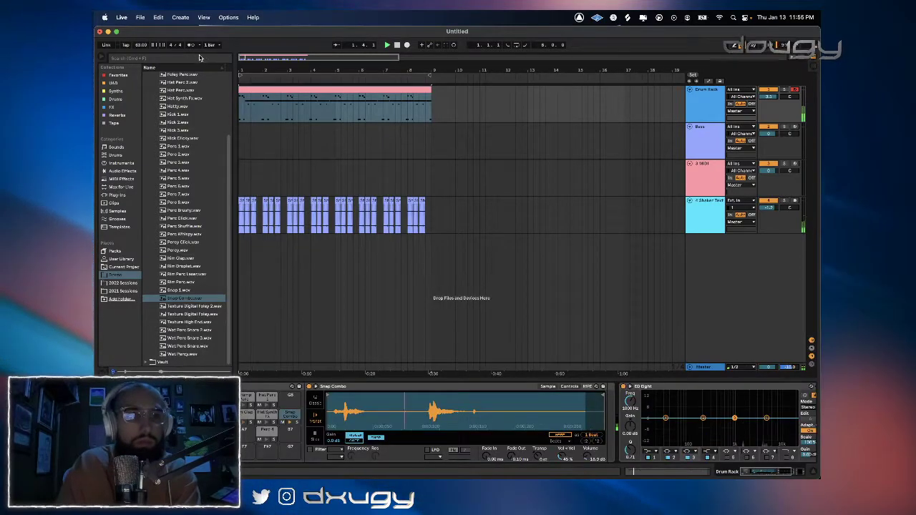
text(clap)
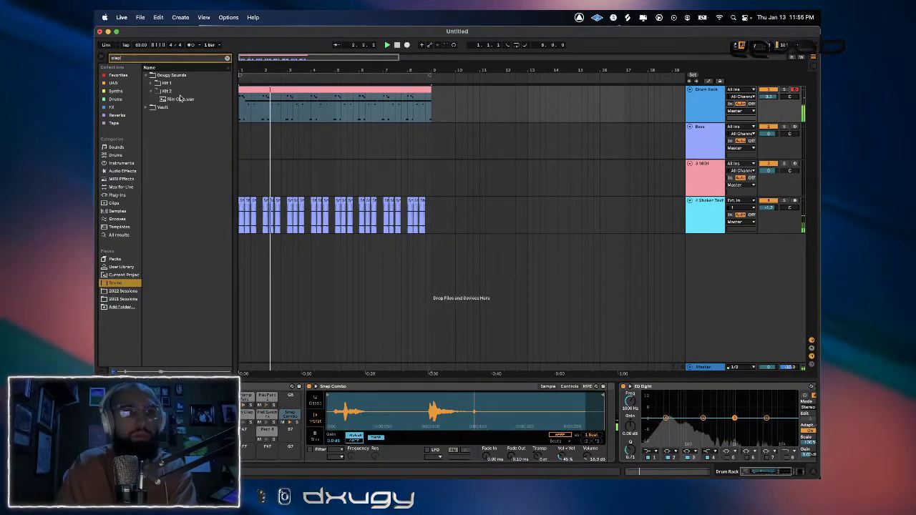
click(150, 83)
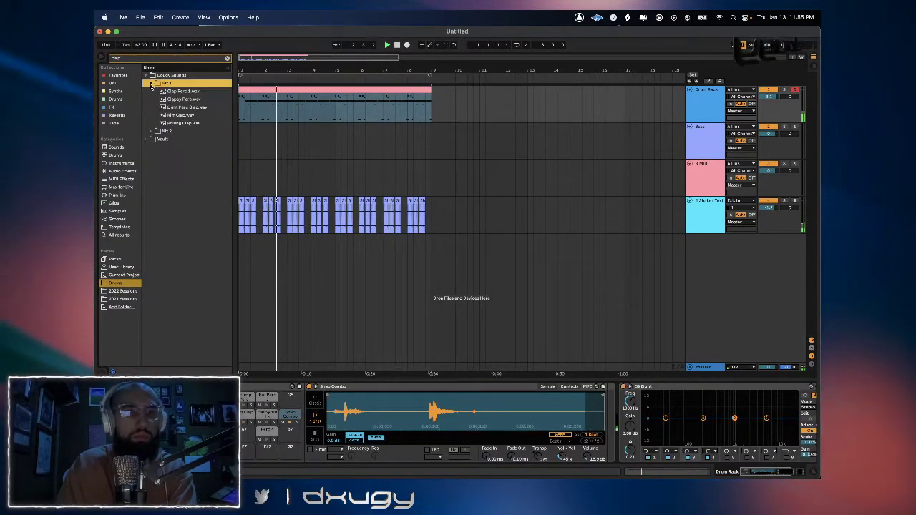
click(183, 99)
drag(183, 92, 292, 400)
key(space)
key(space)
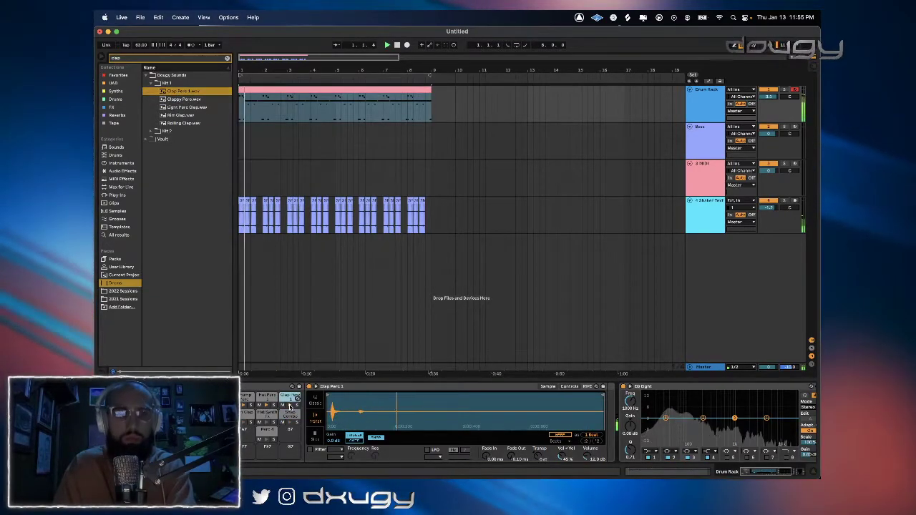
Add a Clap Perc 1 note on the fourth sixteenth of bar 1 and lengthen it to about one and a half beats.
double_click(280, 91)
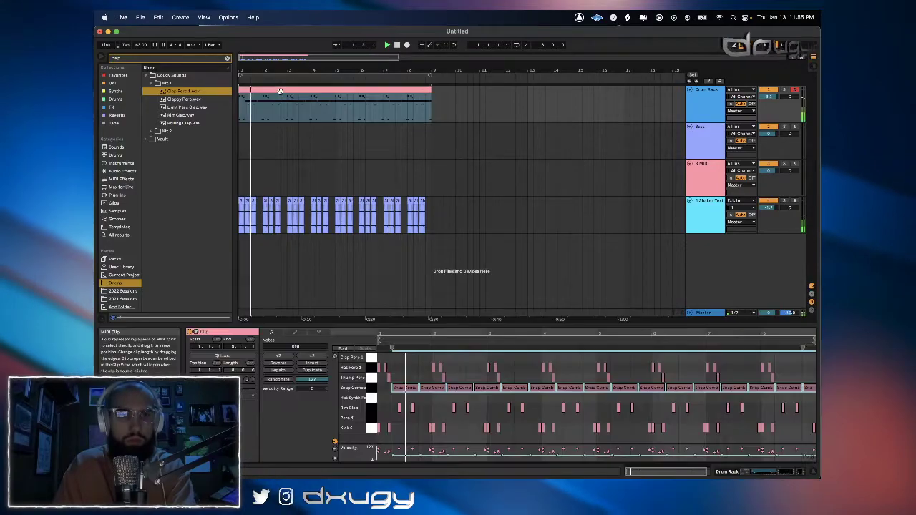
double_click(393, 356)
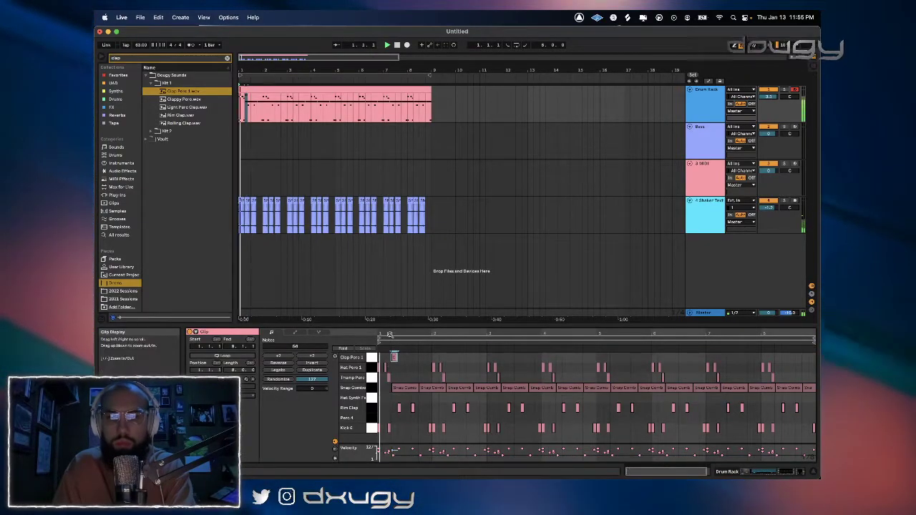
drag(389, 334, 456, 360)
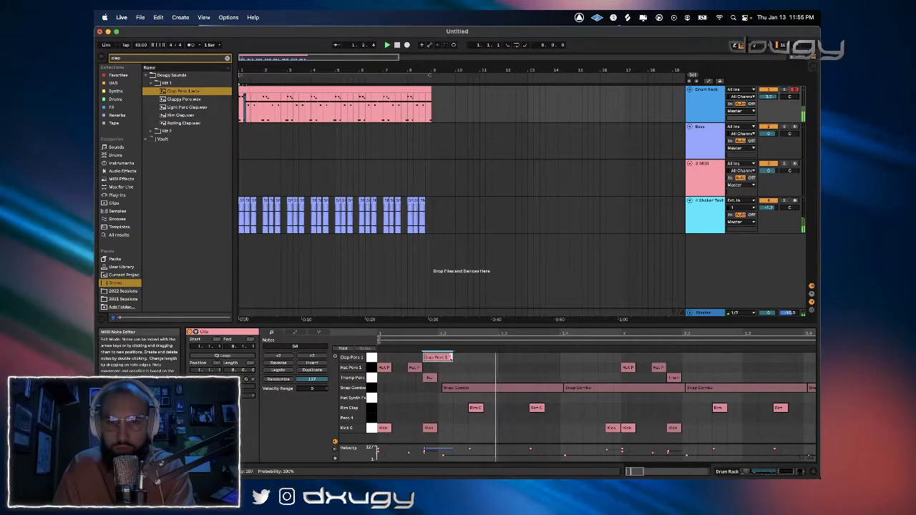
drag(452, 357, 515, 362)
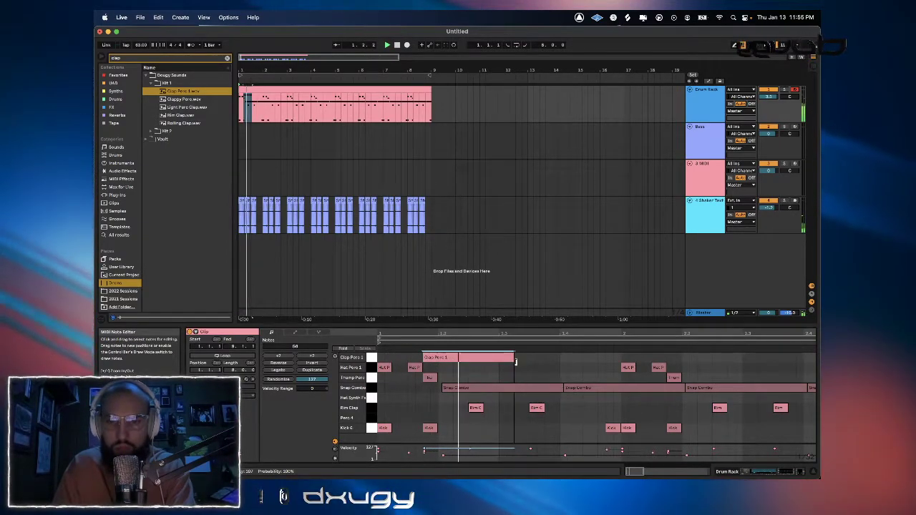
Duplicate the Clap Perc 1 note repeatedly until the pattern fills the rest of the eight-bar drum clip.
key(super+d)
key(super+d)
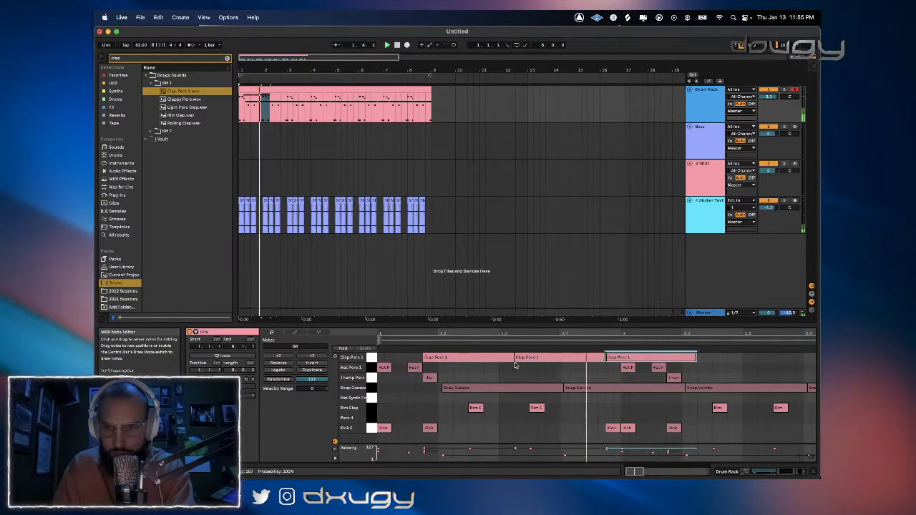
key(super+d)
key(super+d)
key(super+d)
drag(652, 334, 652, 279)
key(super+d)
key(super+d)
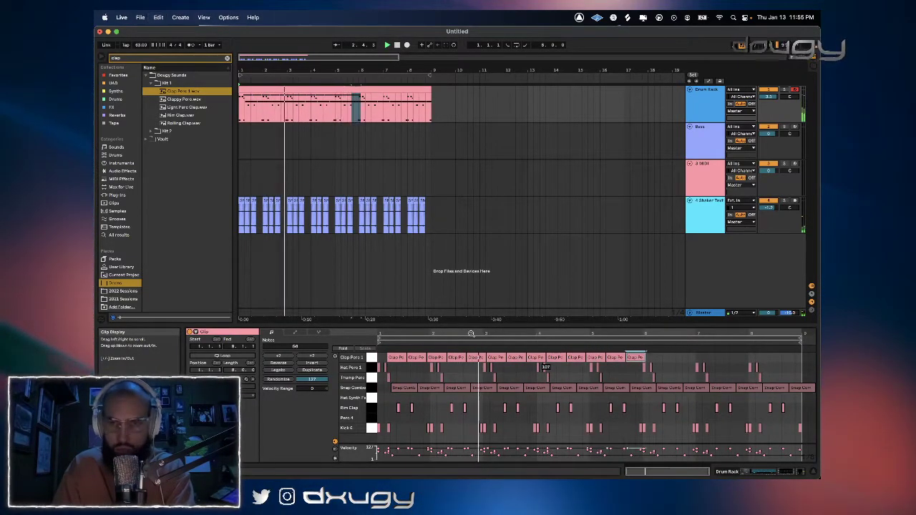
key(super+d)
key(super+d)
key(super+d)
key(super+d)
key(super+d)
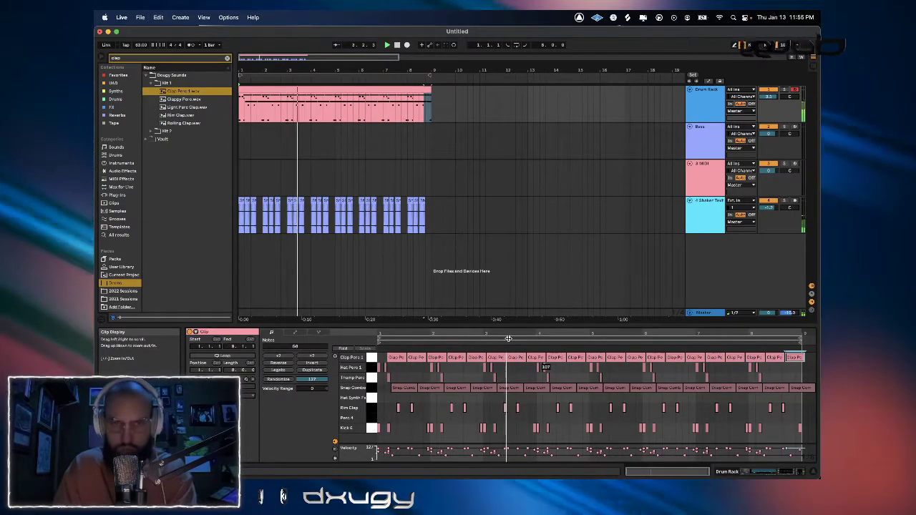
Move the Shaker Texture track directly below the Drum Rack track.
key(shift+Tab)
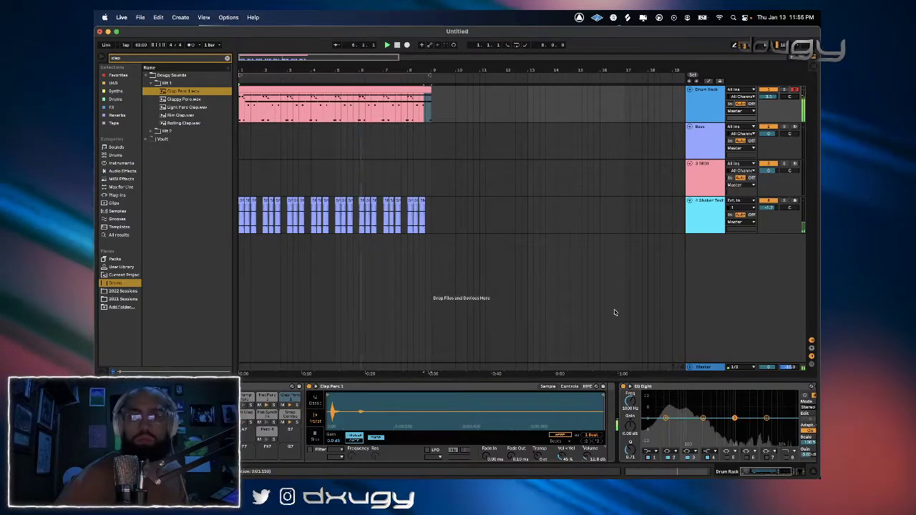
click(702, 212)
drag(702, 212, 704, 126)
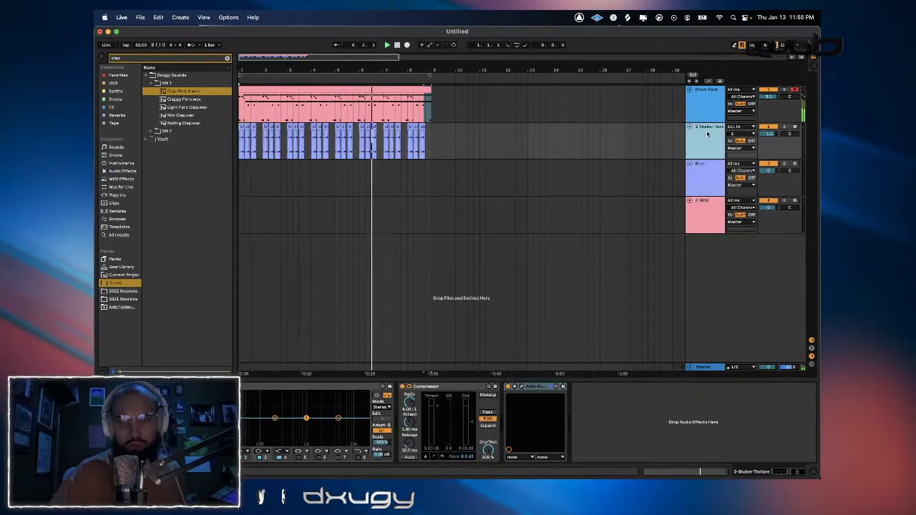
Select and arm the 4 MIDI track, clear the "clap" search, and show the Synths collection.
click(704, 166)
click(701, 202)
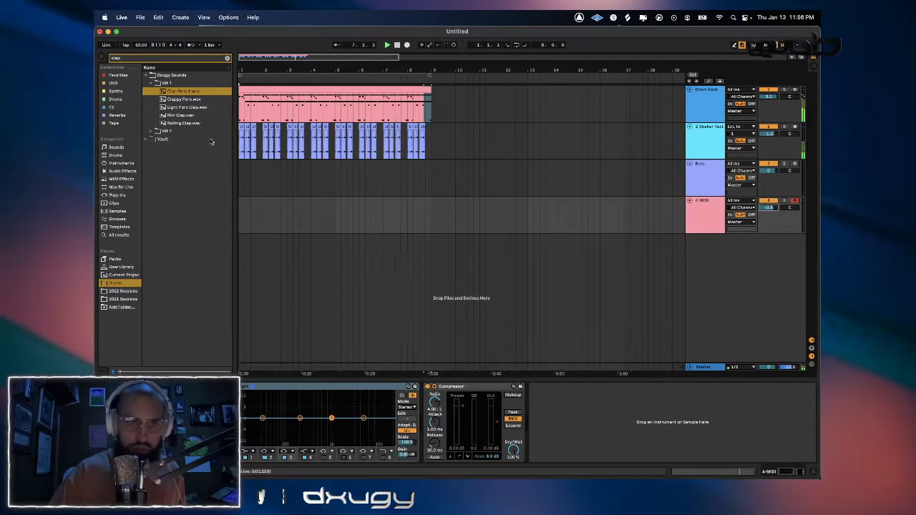
click(122, 171)
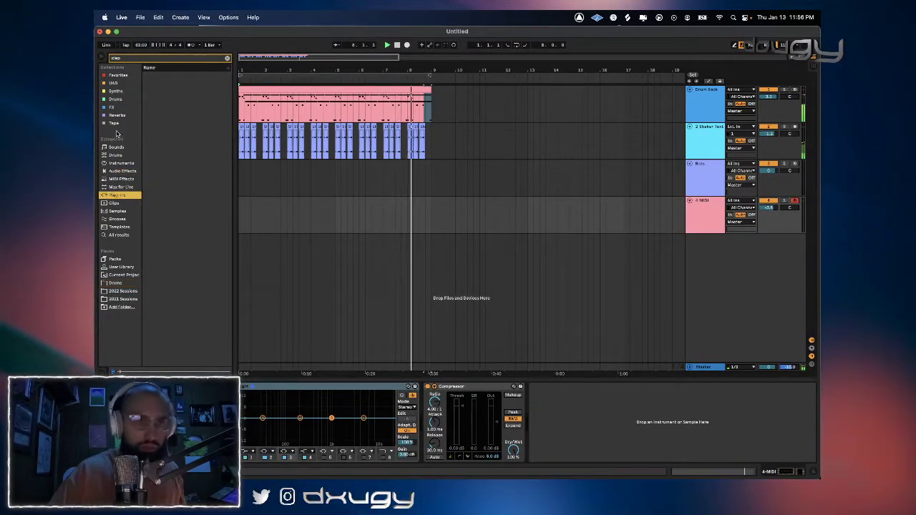
click(227, 58)
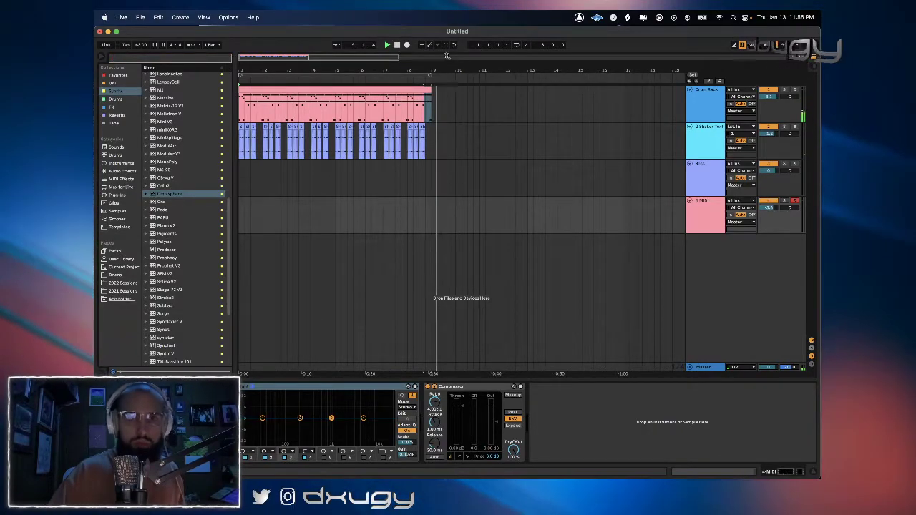
Turn on the arrangement loop and insert an audio track with input 1, monitoring set to Auto and recording armed.
click(517, 44)
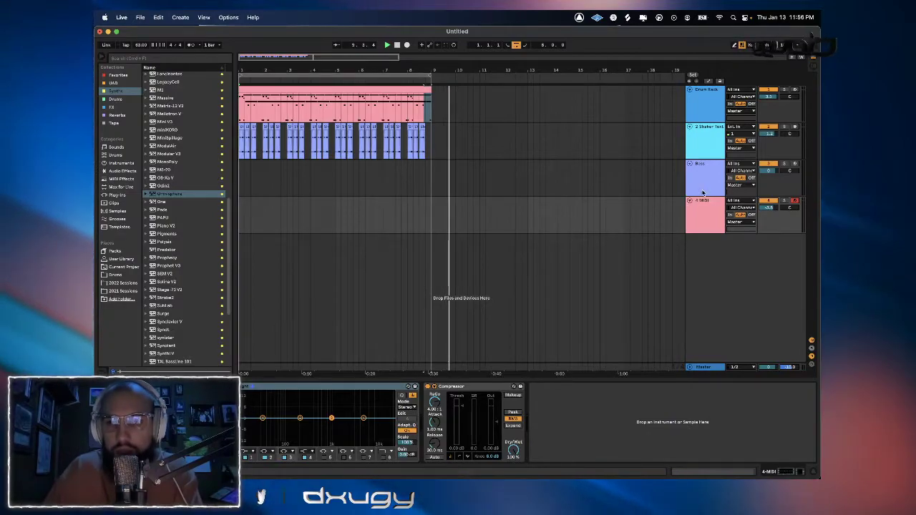
key(super+t)
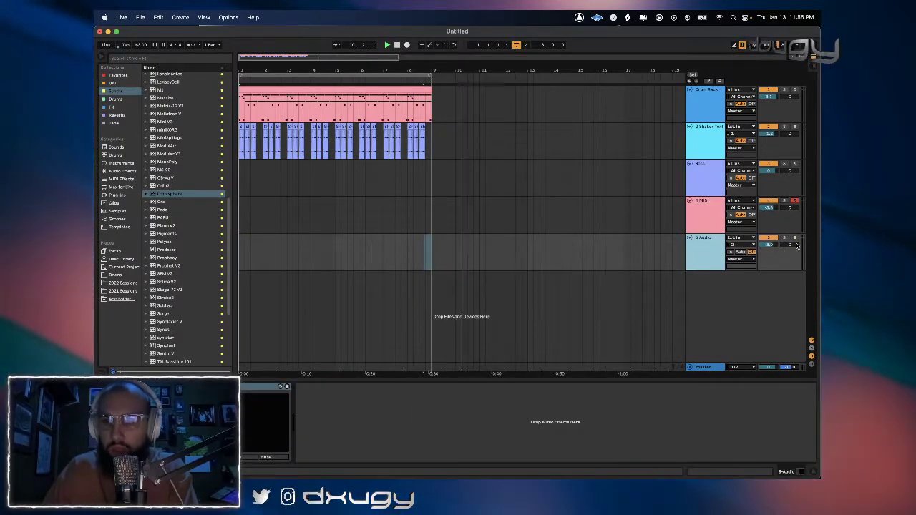
click(741, 252)
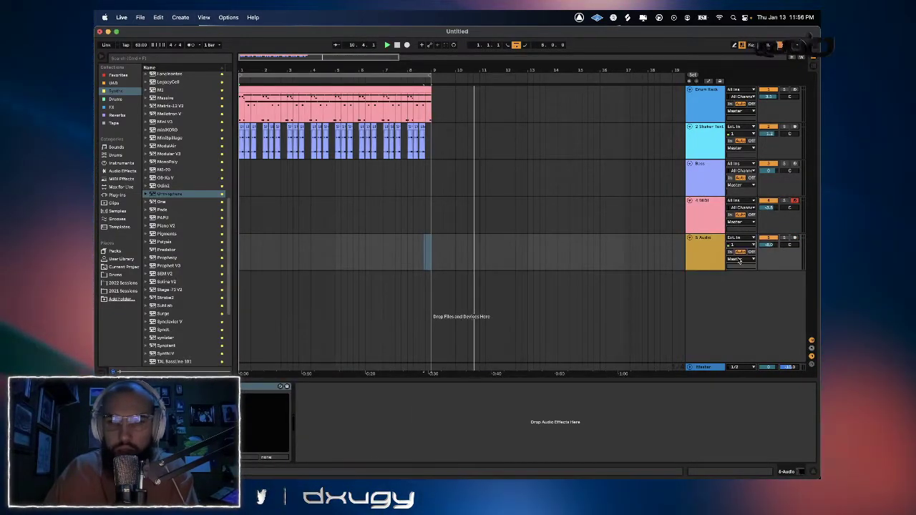
click(793, 239)
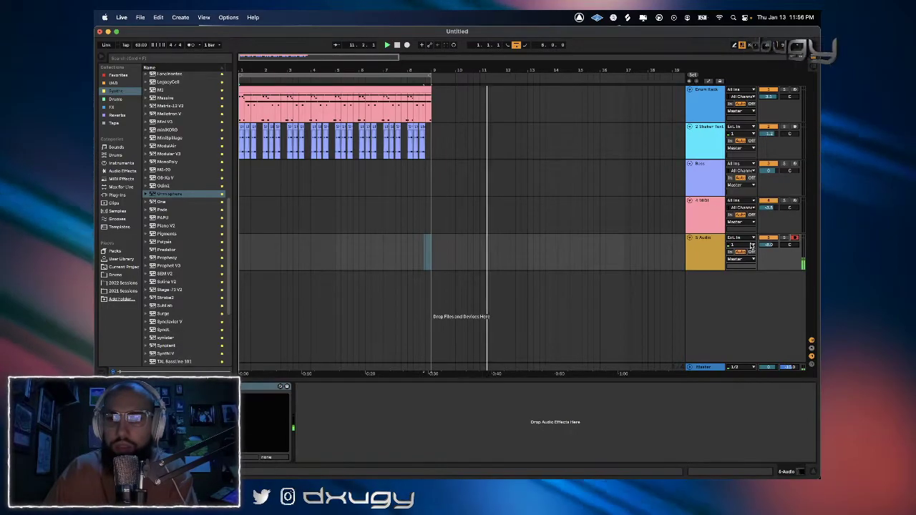
Look through the Synths collection for an instrument to play over the beat.
scroll(166, 178, down, 3)
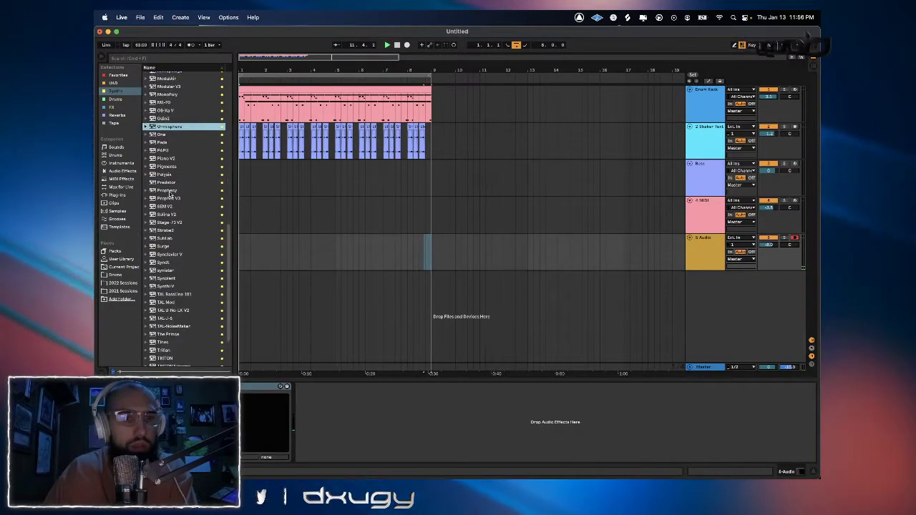
scroll(190, 269, down, 3)
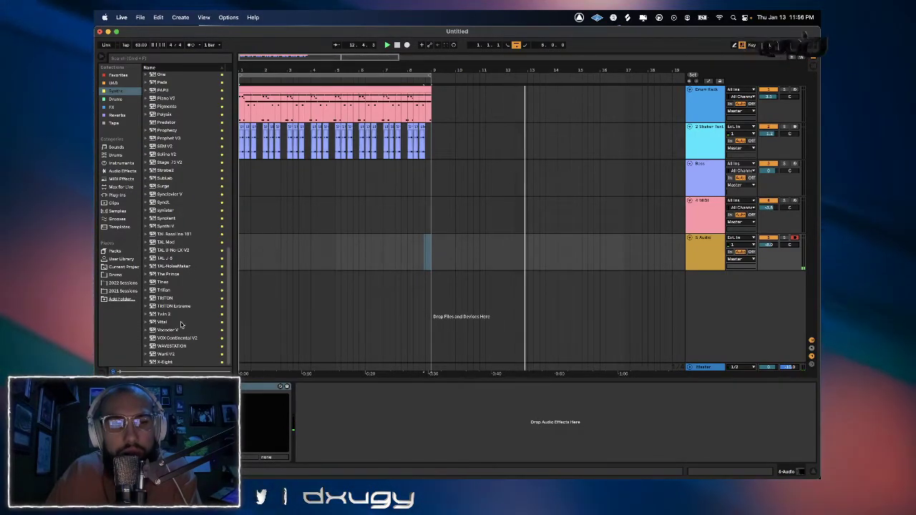
scroll(179, 350, up, 3)
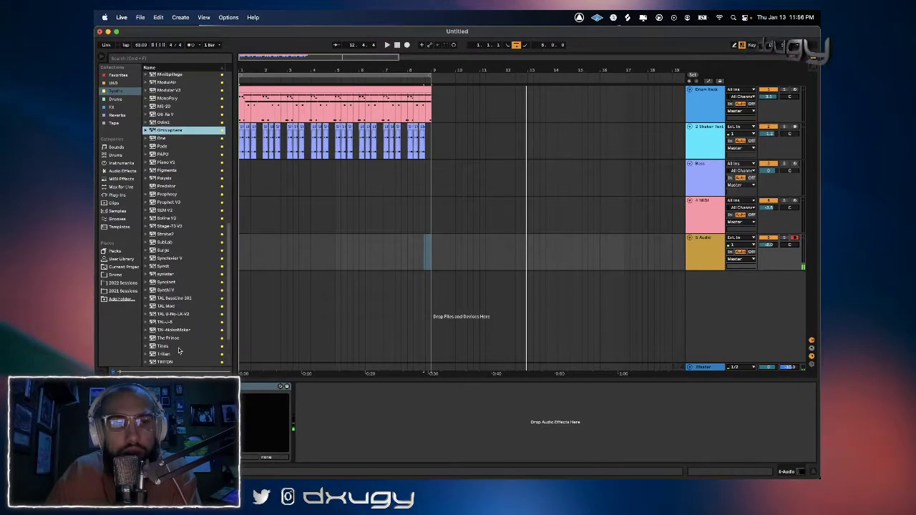
scroll(168, 306, up, 4)
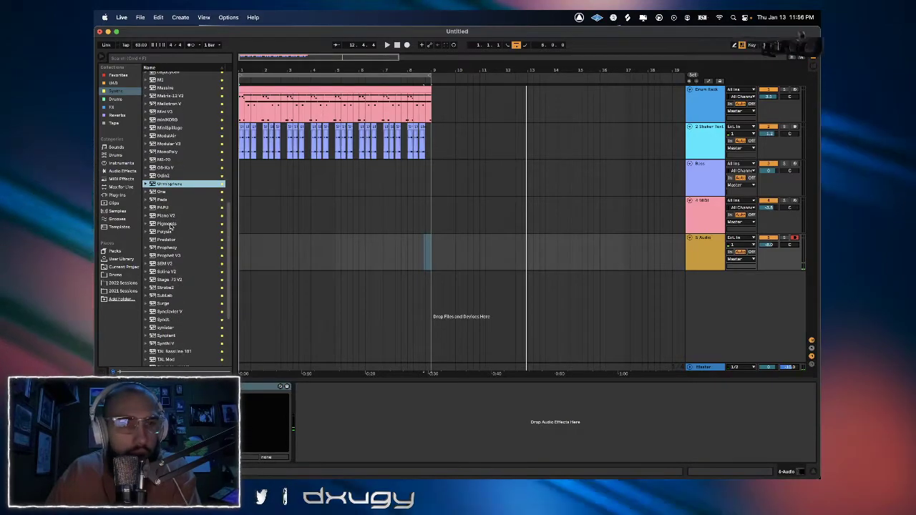
scroll(173, 186, up, 5)
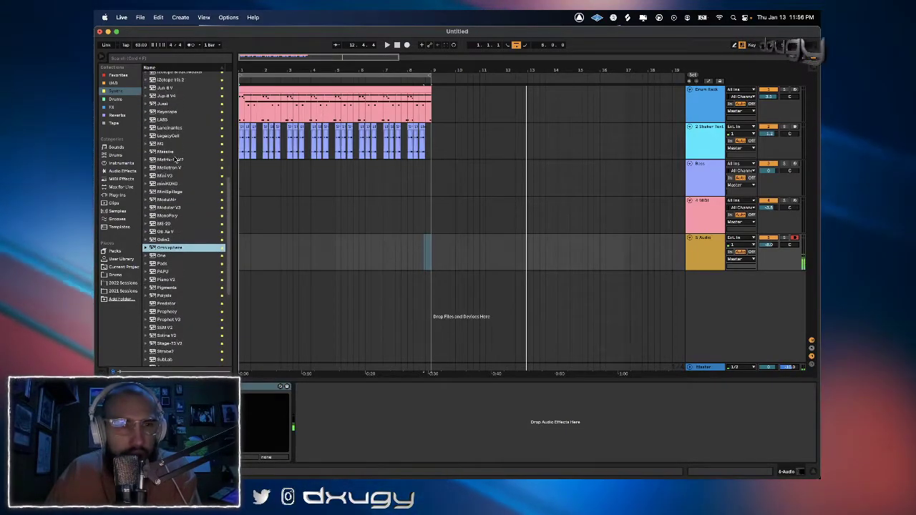
scroll(176, 161, up, 4)
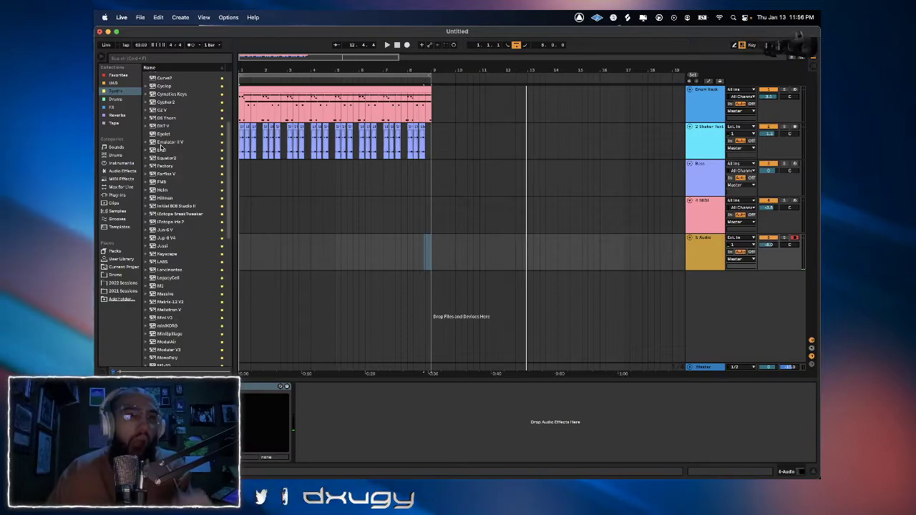
scroll(172, 136, up, 1)
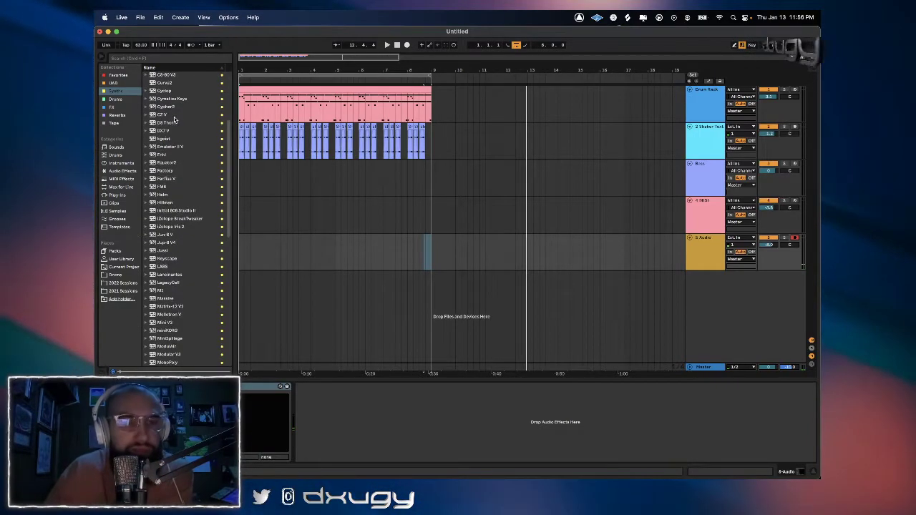
scroll(174, 120, up, 3)
scroll(173, 125, up, 1)
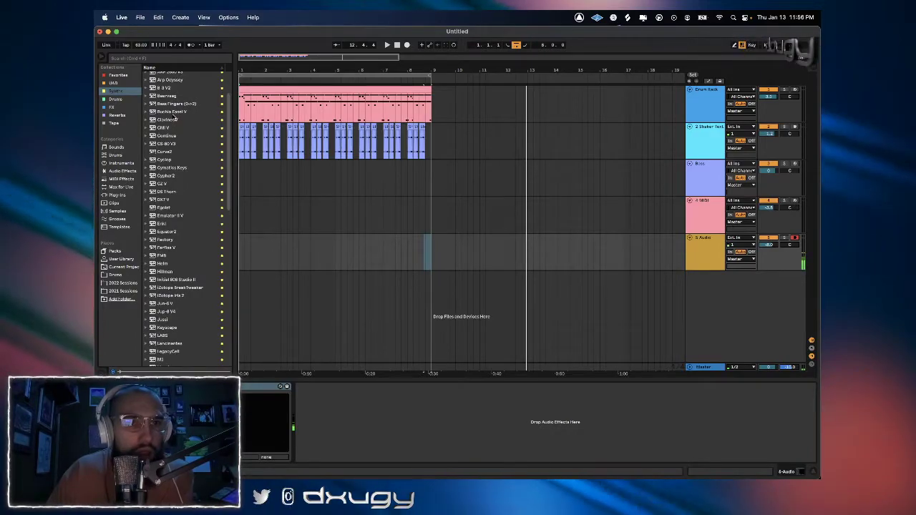
scroll(174, 126, up, 3)
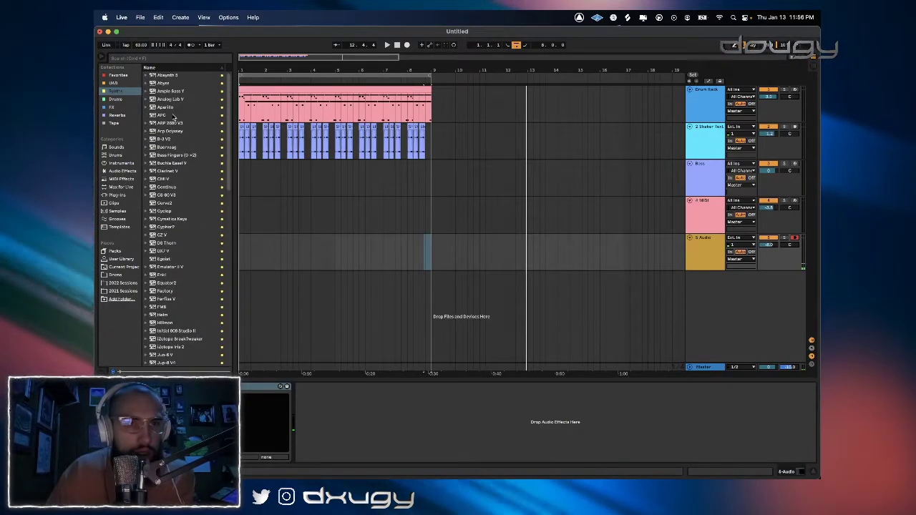
Load the B-3 V2 organ onto a new track and decline its welcome tour.
click(172, 140)
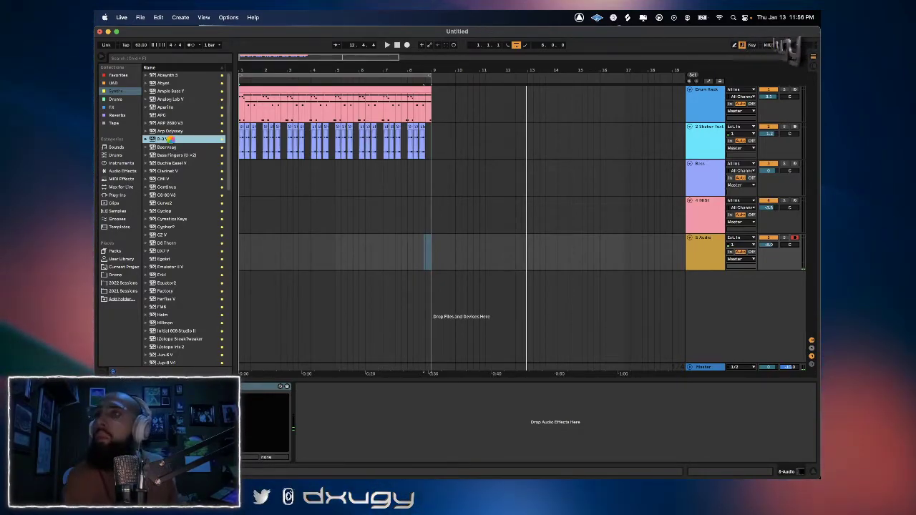
double_click(171, 140)
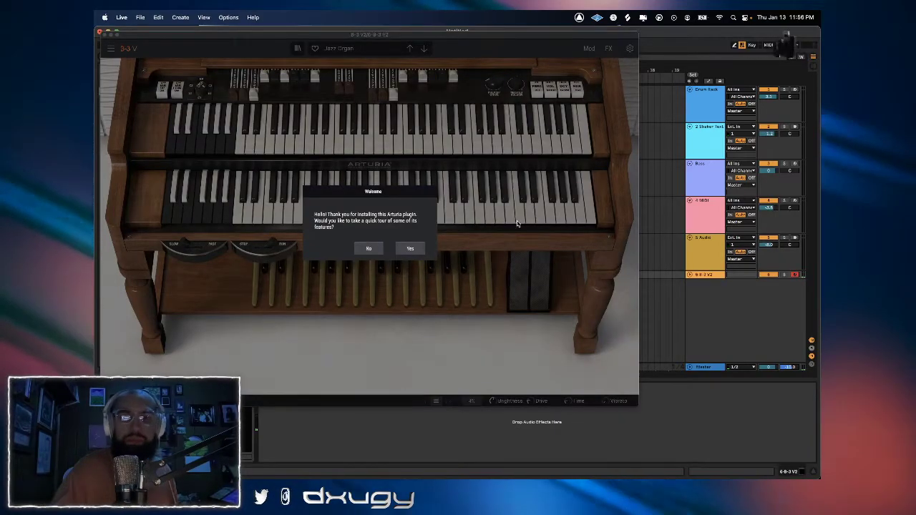
click(368, 248)
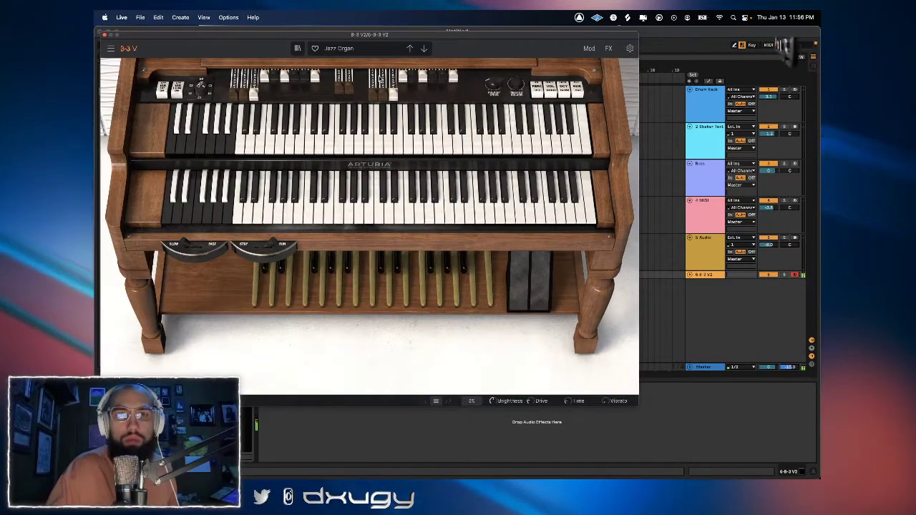
Advance the organ to the Church of Zeppelin preset with its window moved clear of the drum clips, and play the loop.
click(349, 53)
click(445, 87)
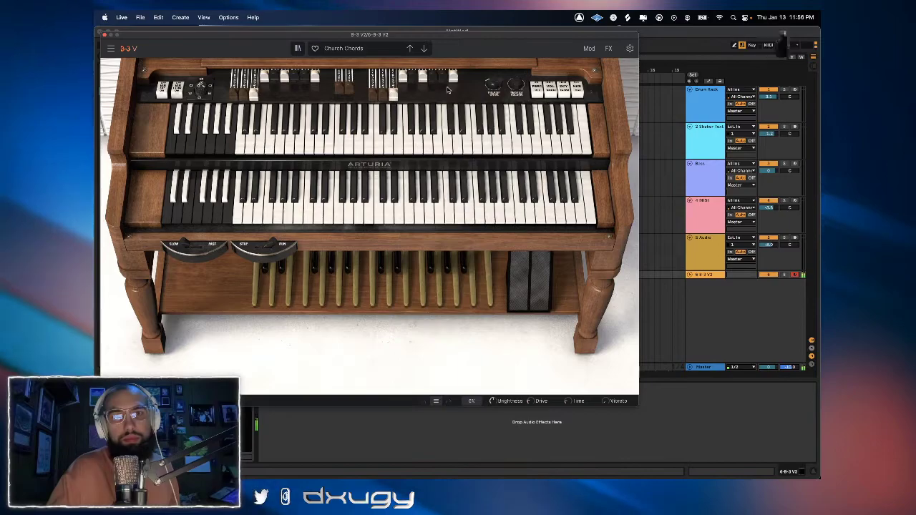
drag(421, 41, 439, 138)
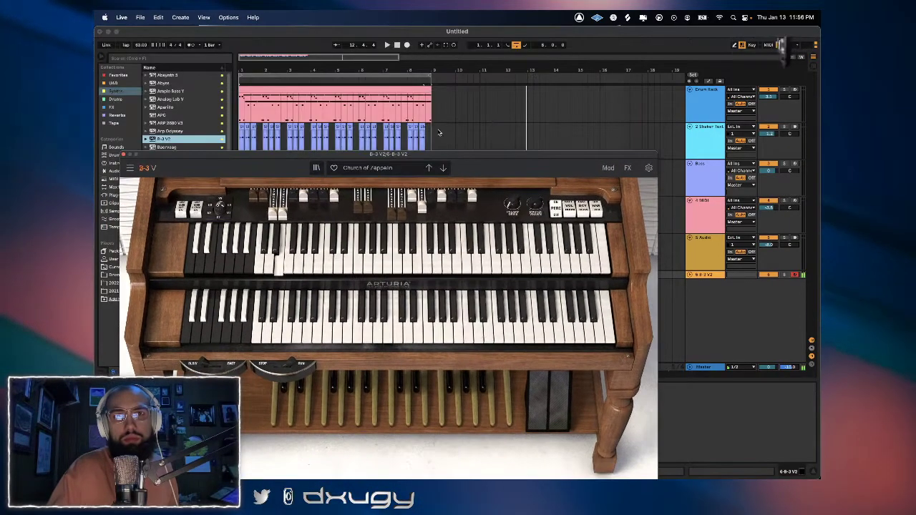
click(383, 80)
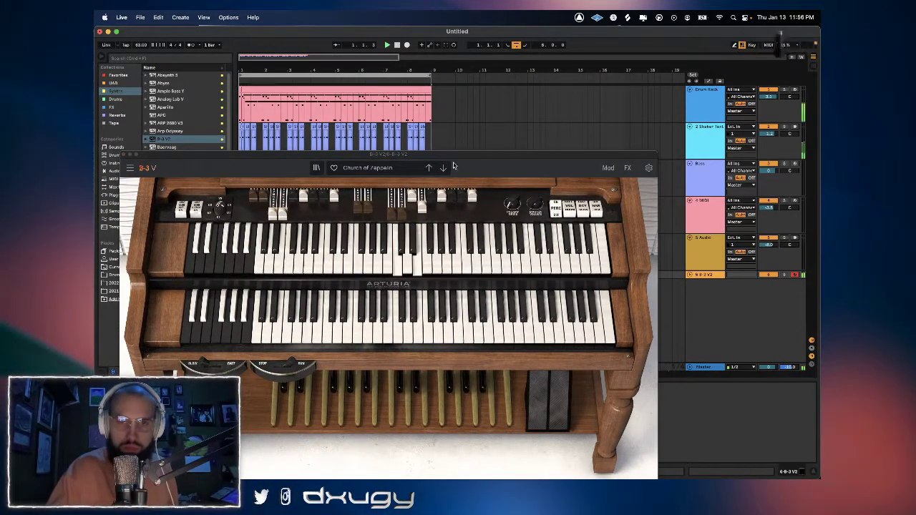
Unfold the B-3 V2 track and audition further organ presets over the looping beat.
click(696, 274)
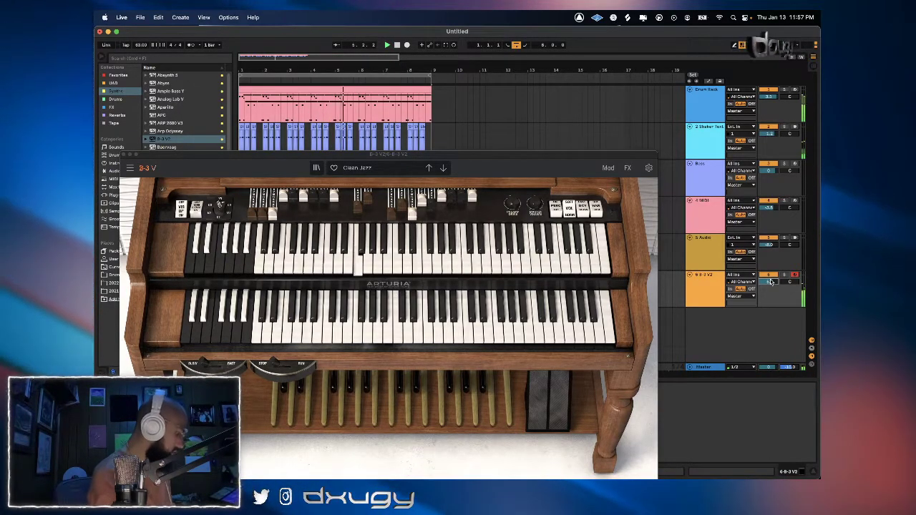
click(443, 167)
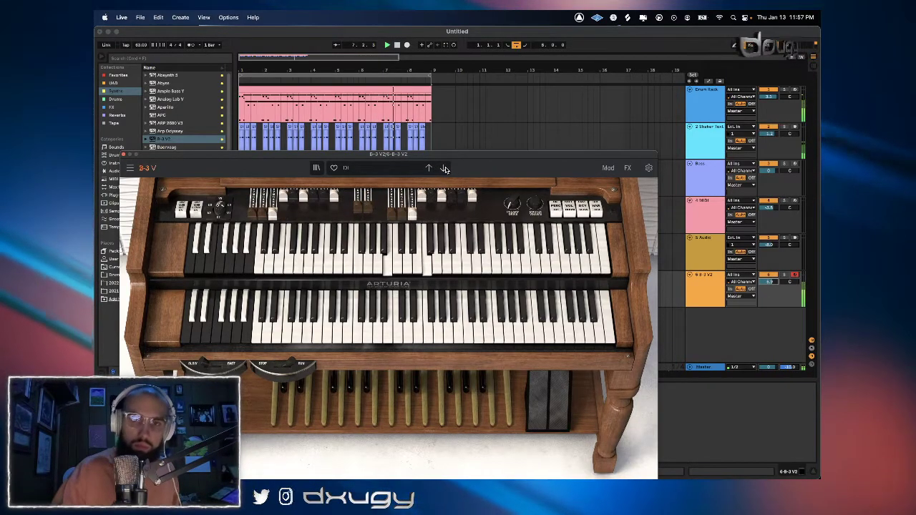
click(443, 168)
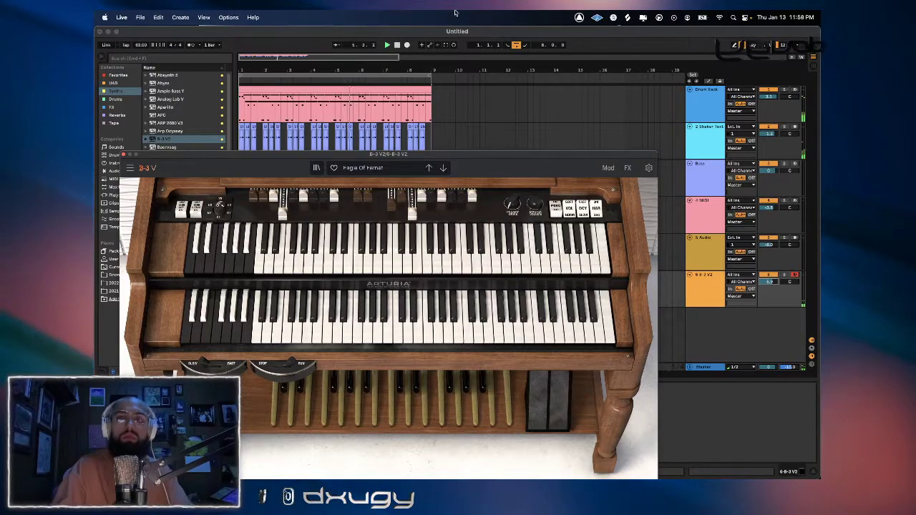
Close the organ plugin window and split the captured B-3 V2 performance so its clip runs from bar 1 to bar 4.
click(125, 156)
key(super+e)
drag(311, 274, 259, 273)
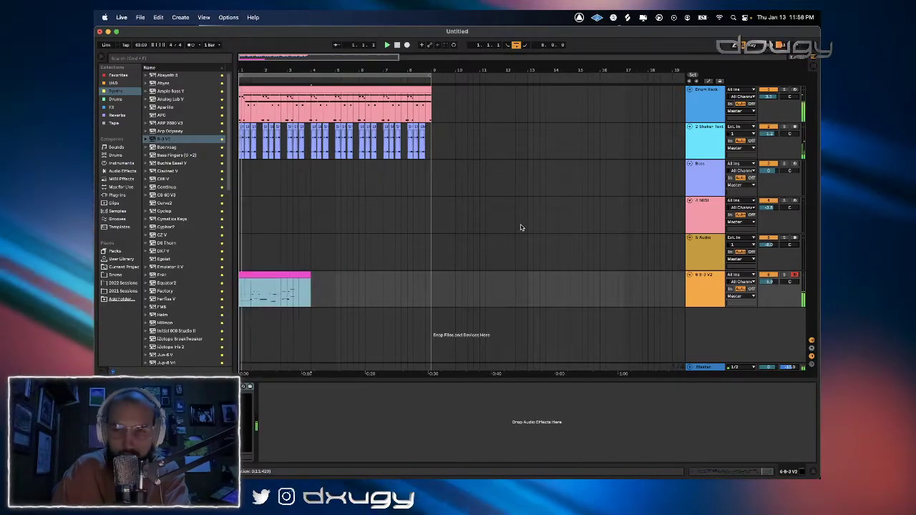
Open the organ clip's notes, select the low notes of the opening chord, and play the loop.
double_click(251, 272)
scroll(460, 414, left, 3)
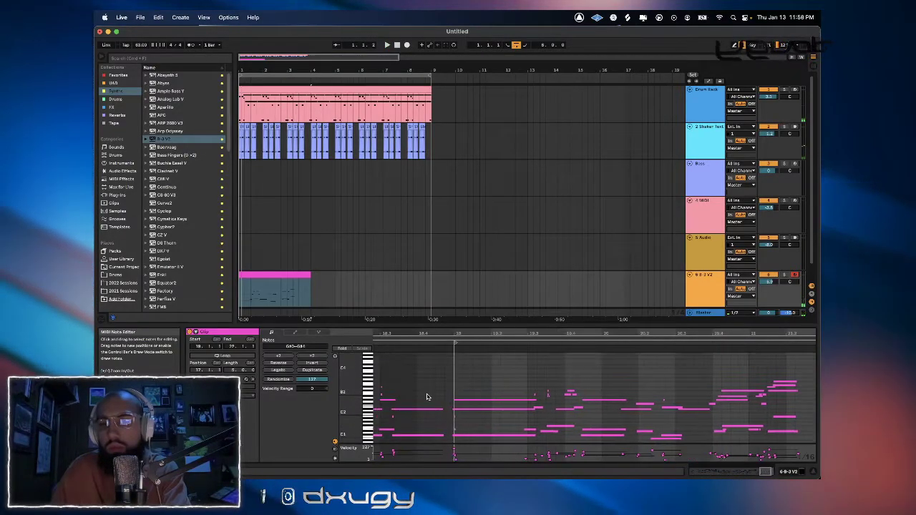
click(473, 419)
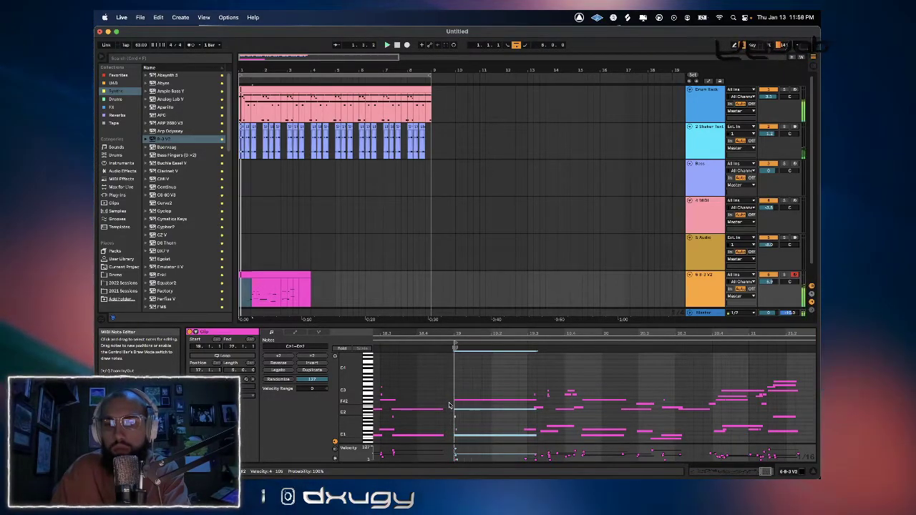
key(space)
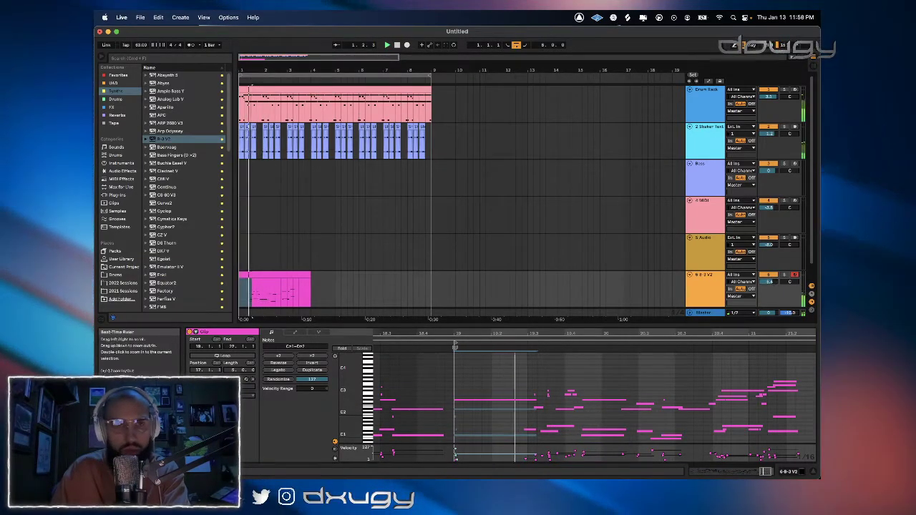
Show the B-3 V2 track's volume automation and ramp it up to 6.0 dB between beats 1.2 and 1.3.
drag(239, 70, 239, 115)
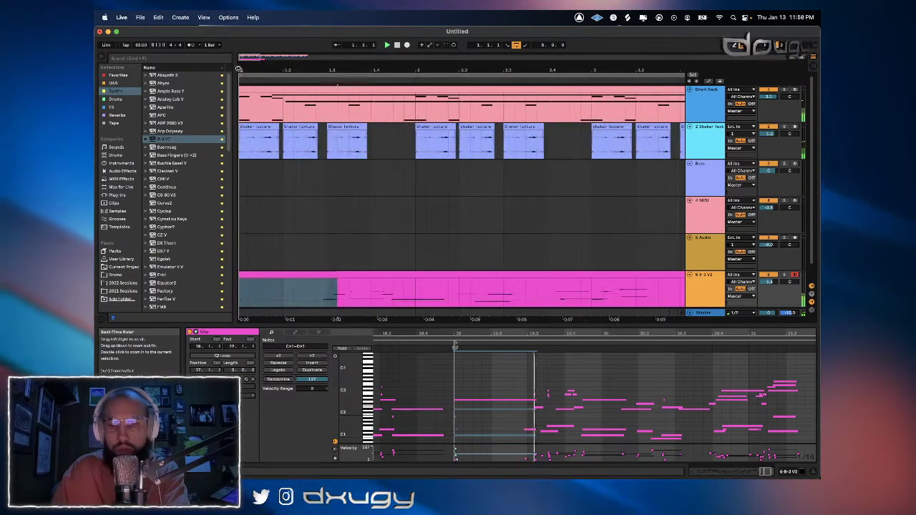
right_click(769, 285)
click(724, 287)
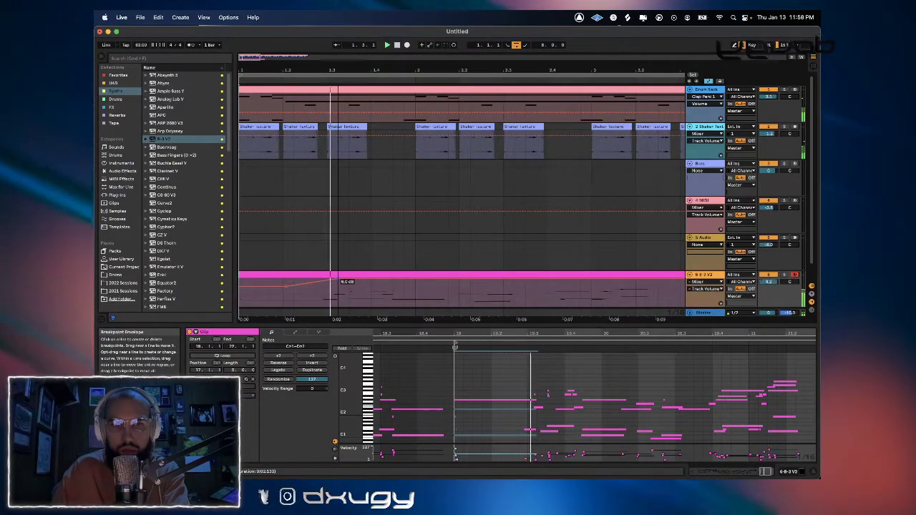
key(space)
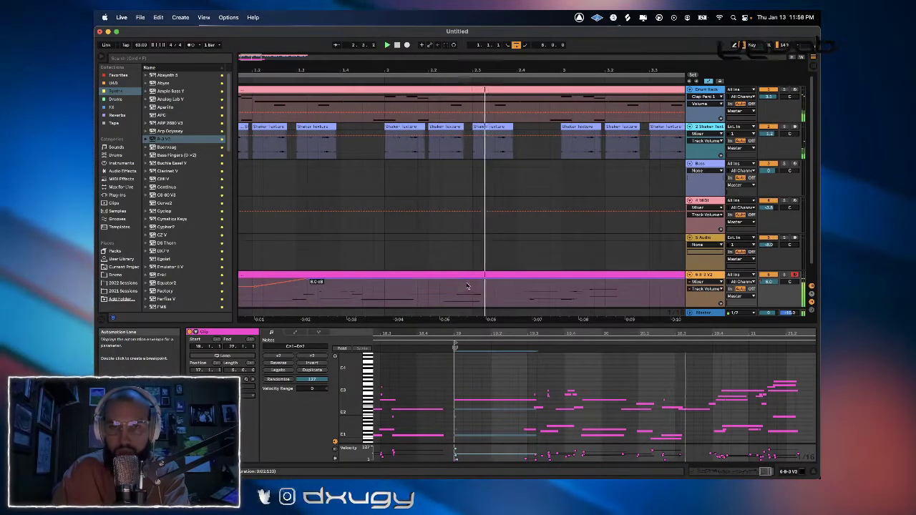
Shape the organ's volume automation to hold 6.0 dB until about beat 2.2 and fade down after it.
key(space)
click(427, 268)
click(426, 273)
key(space)
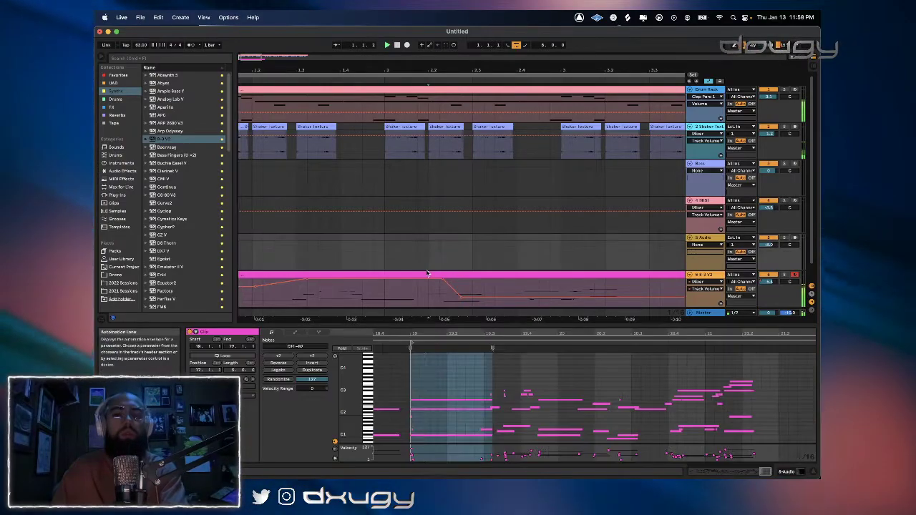
key(space)
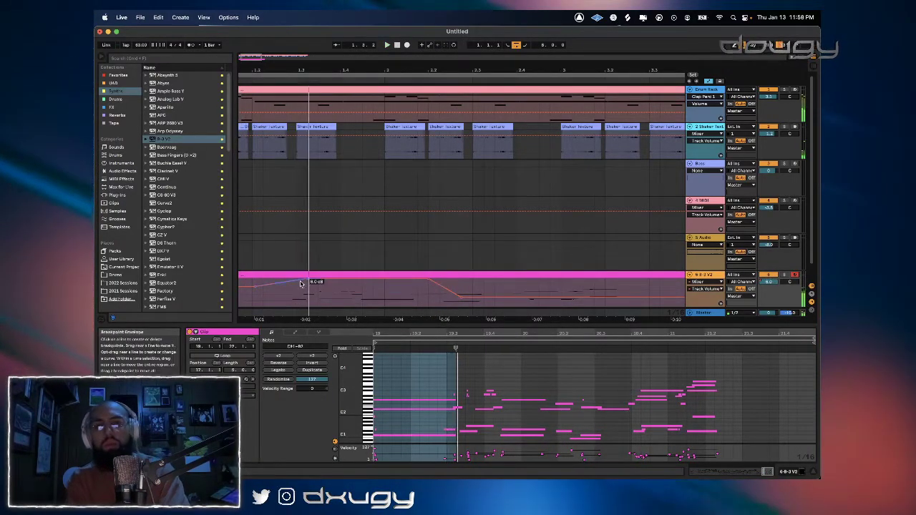
Bend the organ's rising volume ramp after beat 1.2 into a curve that reaches full level sooner.
key(space)
key(space)
drag(303, 284, 261, 286)
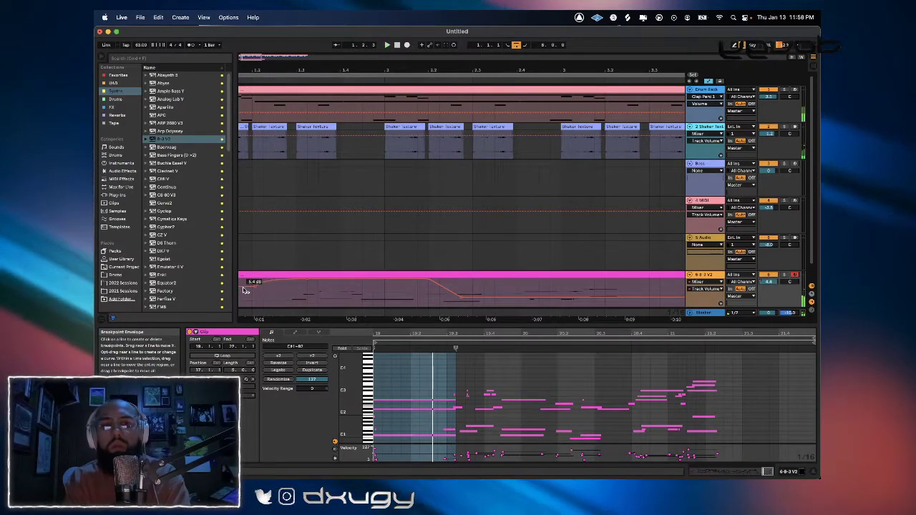
scroll(251, 270, left, 2)
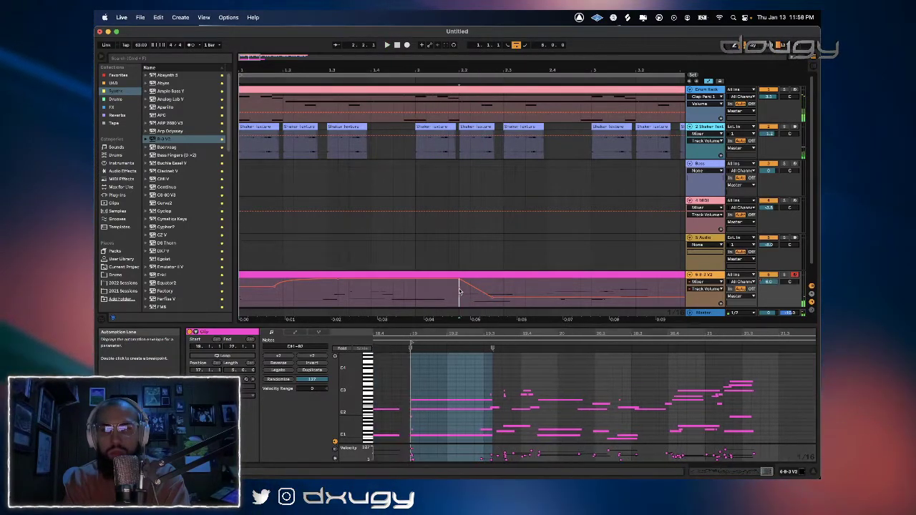
Split the organ clip at beat 2.3, delete the remainder, and shorten the kept part to end at beat 2.2.
click(404, 294)
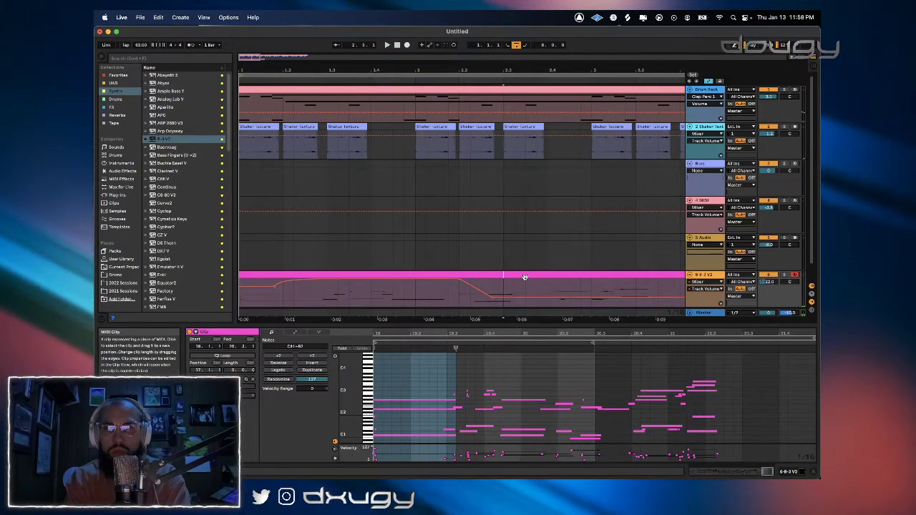
click(536, 274)
key(Delete)
click(497, 274)
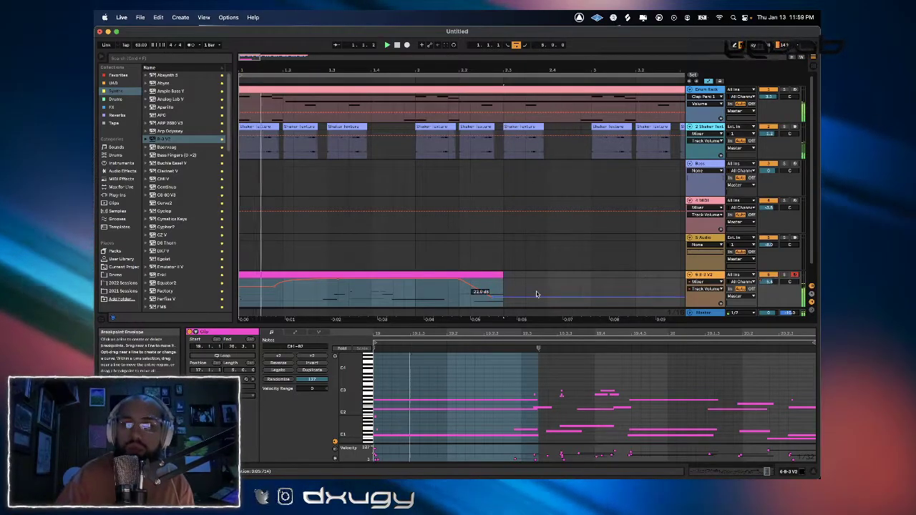
drag(502, 276, 460, 279)
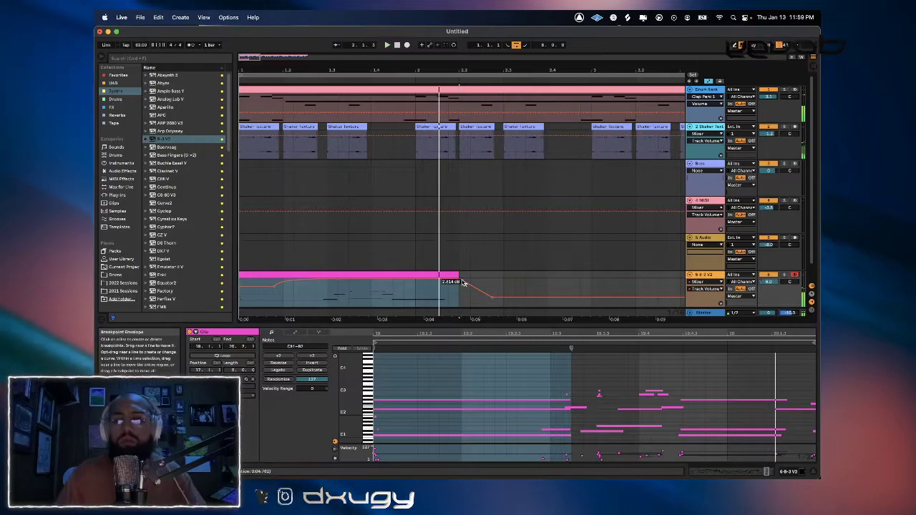
Select and delete the two upper organ notes that sound around the clip's end.
key(space)
scroll(723, 351, right, 4)
drag(707, 380, 739, 437)
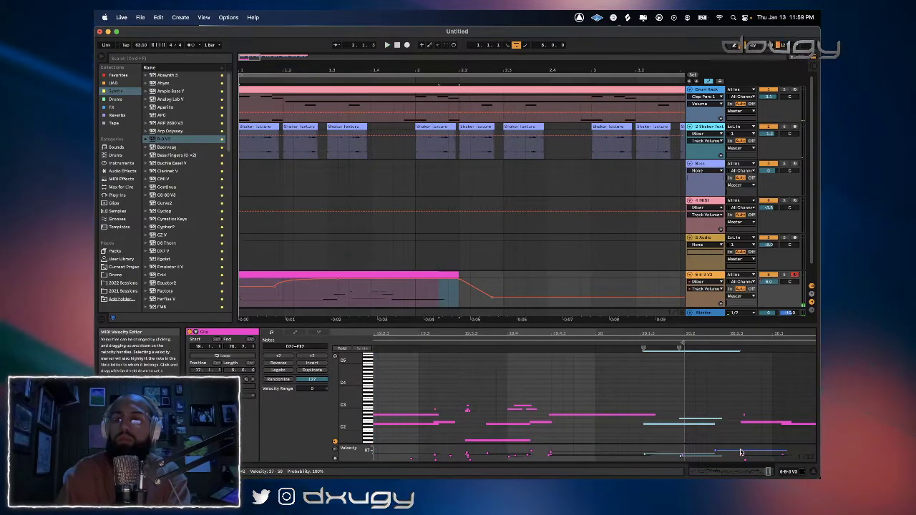
Lengthen the final organ chord's notes and extend the clip's end past beat 2.3.
scroll(718, 385, down, 3)
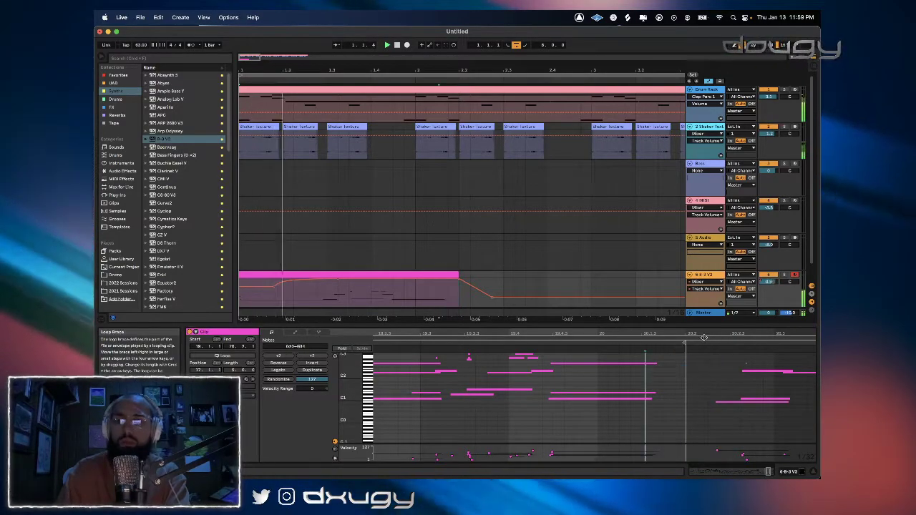
drag(645, 405, 807, 354)
drag(683, 343, 817, 343)
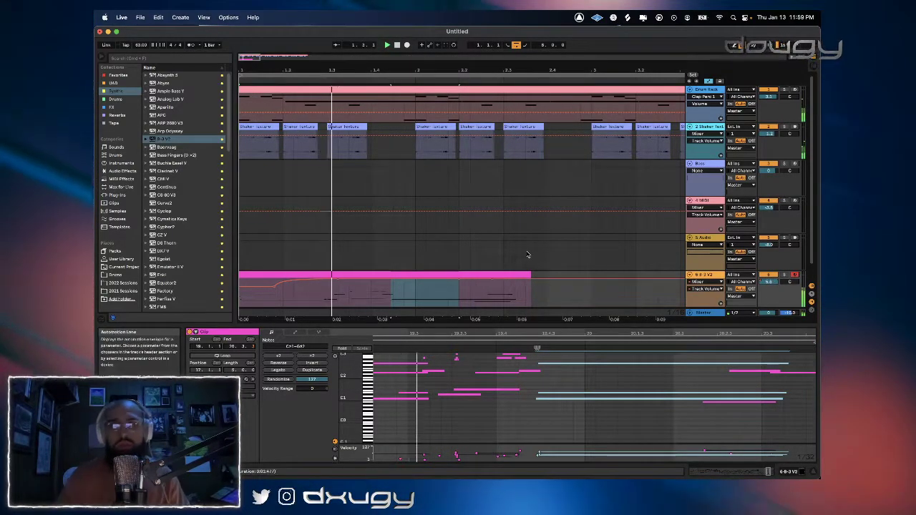
Extend the organ clip and cut it back to end at beat 2.4, deleting the split-off remainder.
drag(530, 276, 589, 275)
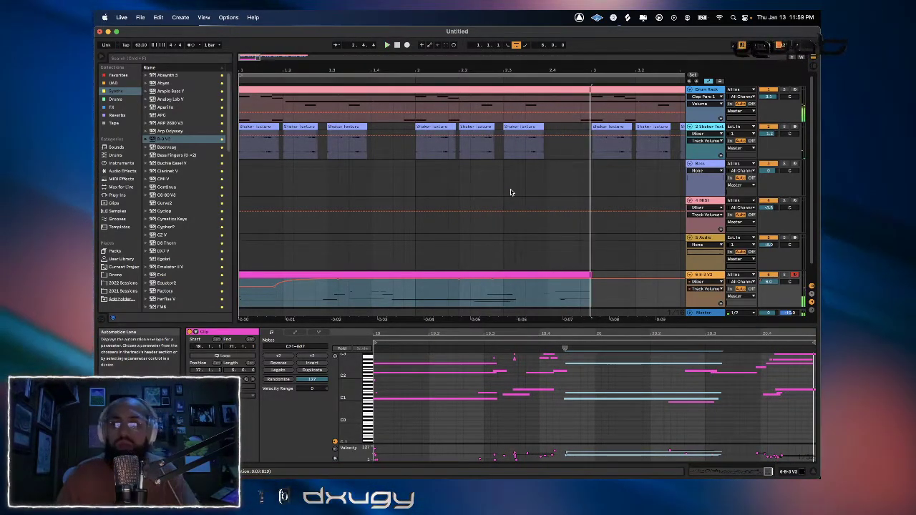
click(545, 289)
key(super+e)
click(558, 275)
key(Delete)
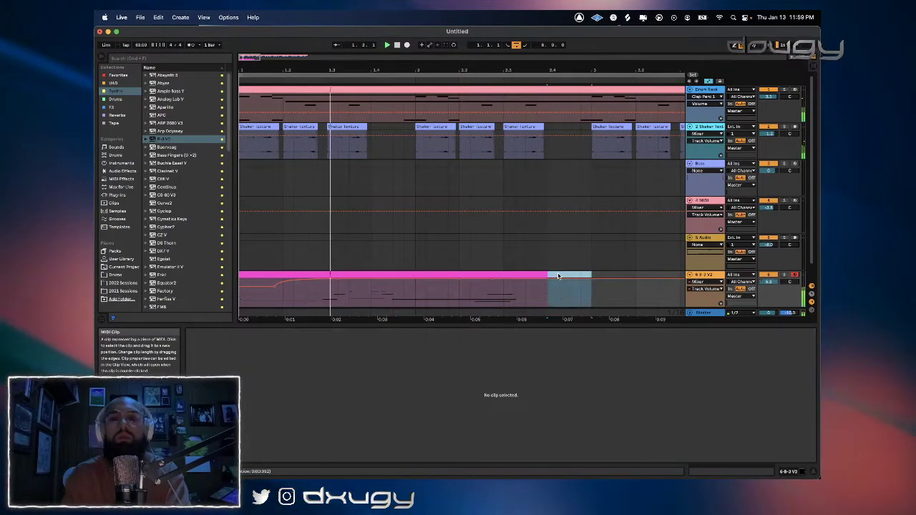
Select the final organ chord's notes and lengthen them to the clip's end at beat 2.4.
click(391, 295)
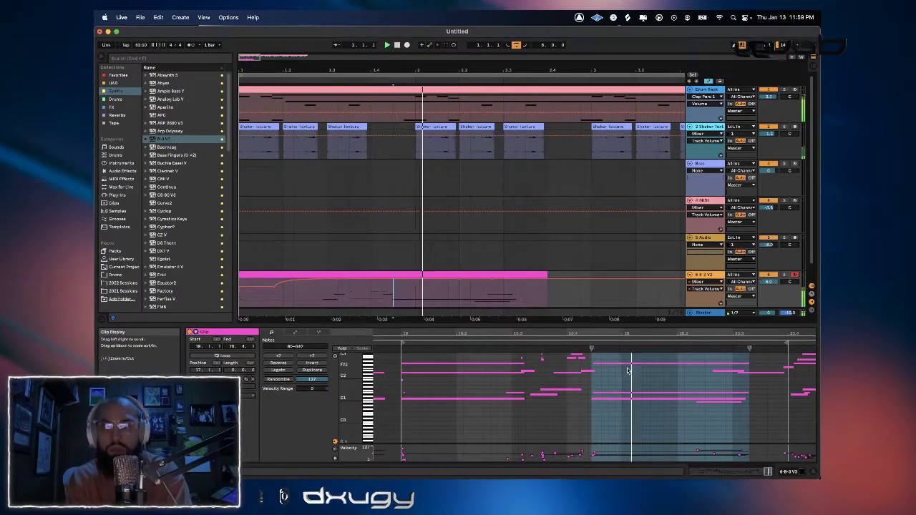
click(747, 370)
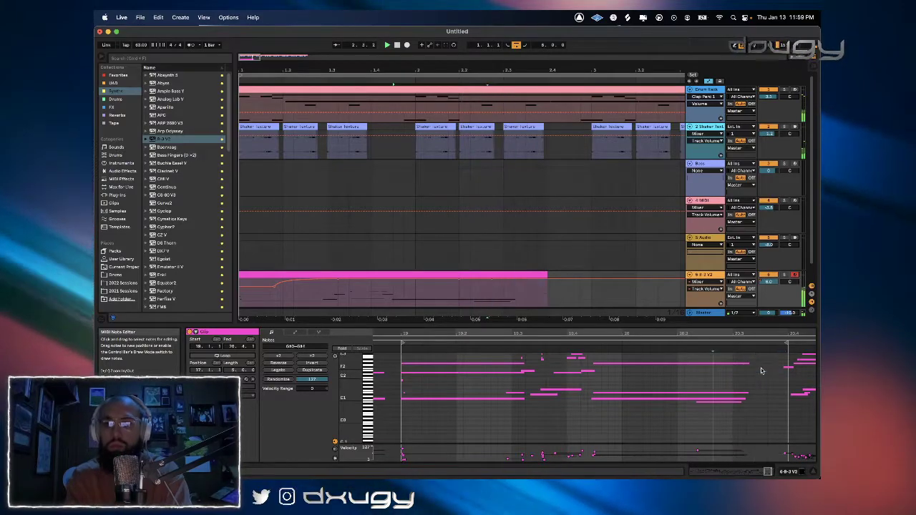
drag(731, 423, 749, 361)
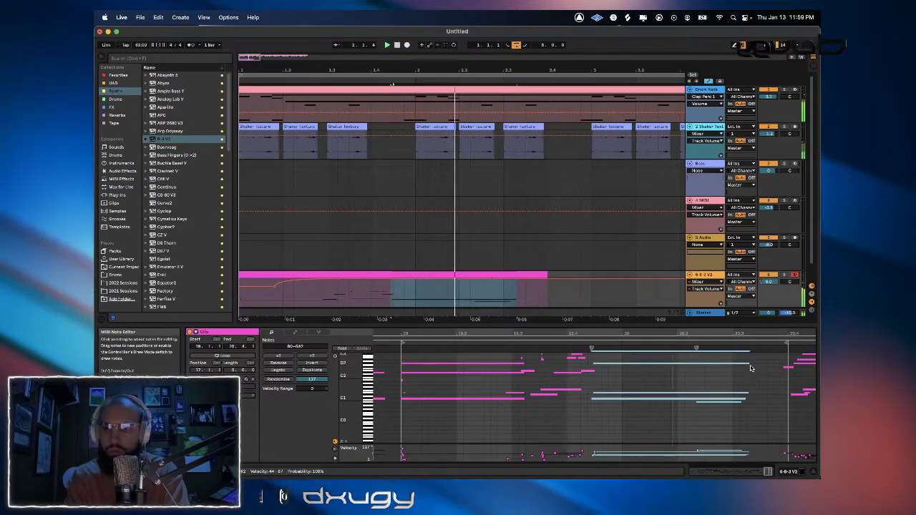
click(790, 373)
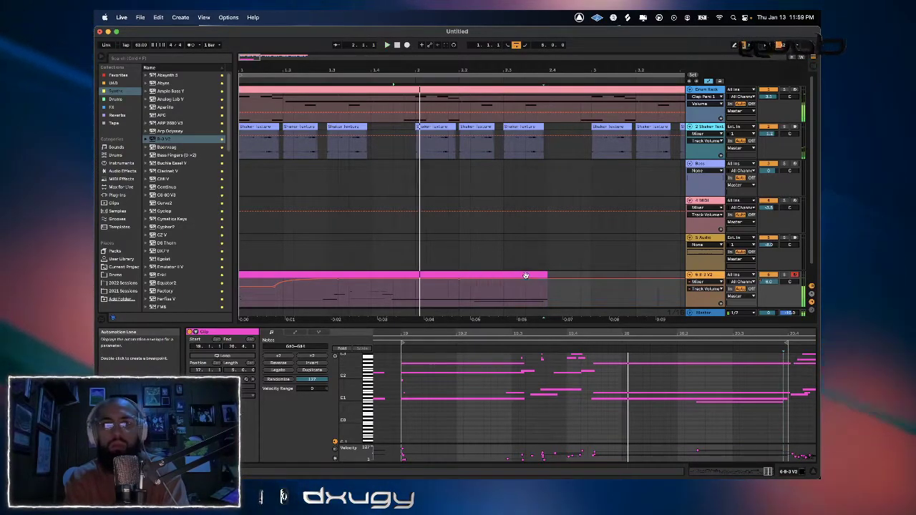
Extend the organ clip to bar 3 and delete the stray notes between the final chord and the clip's end.
drag(548, 275, 589, 275)
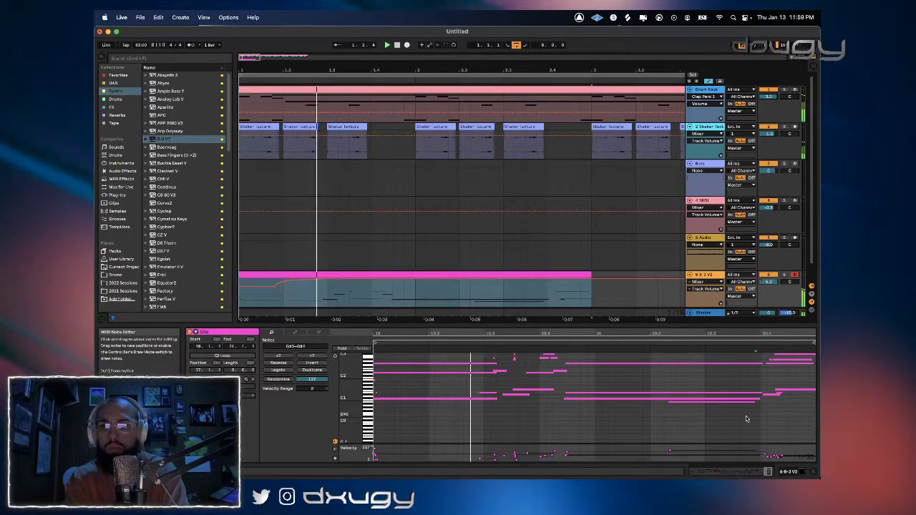
scroll(746, 419, right, 3)
drag(737, 418, 696, 324)
key(BackSpace)
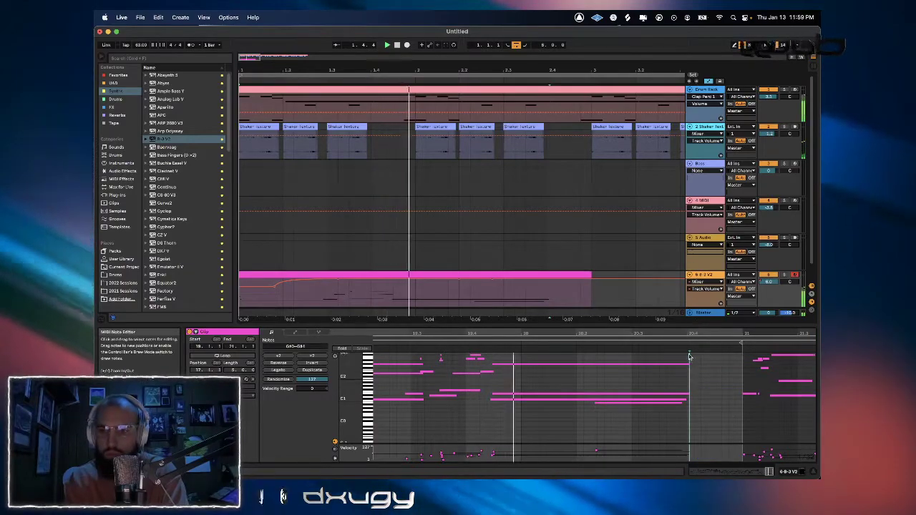
Try holding the final organ chord to bar 3, and shorten its notes to end about midway through beat 2.3.
drag(666, 436, 740, 358)
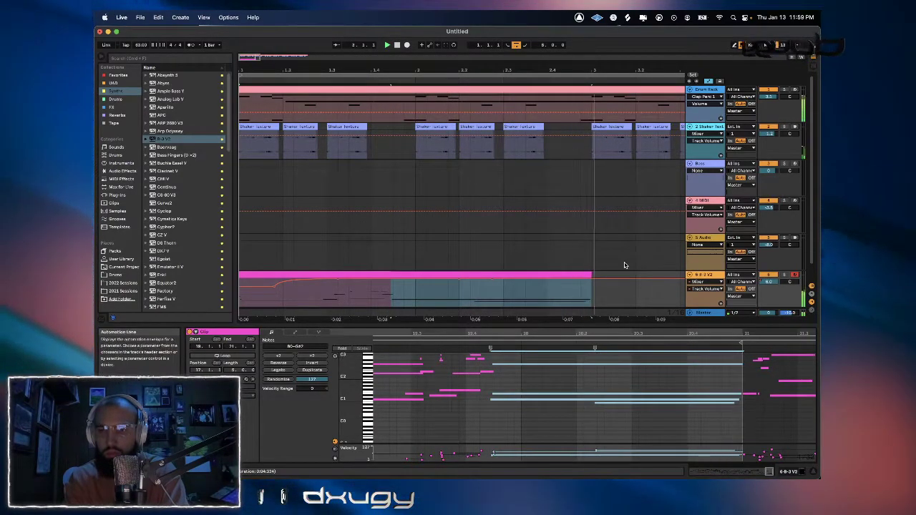
key(space)
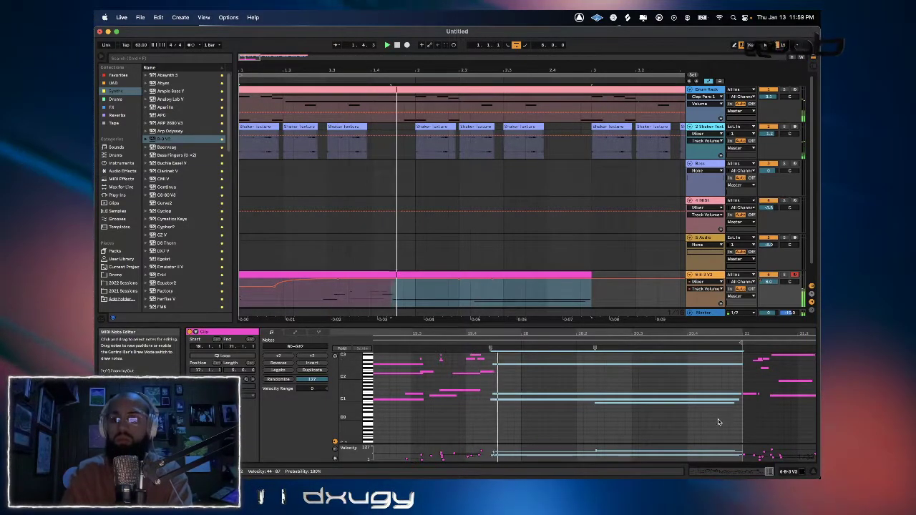
drag(740, 363, 657, 364)
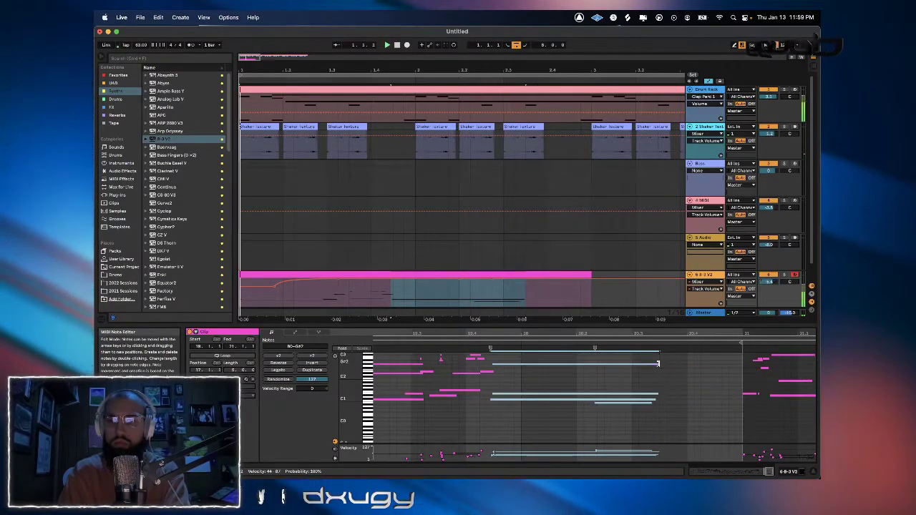
Place the second organ clip on the organ track and re-extend the first clip to meet it just past beat 3.3.
click(375, 298)
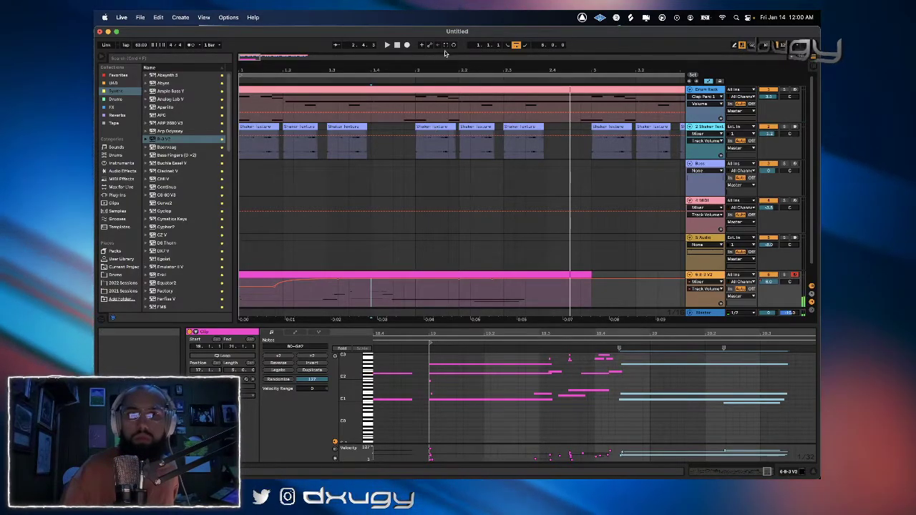
key(super+z)
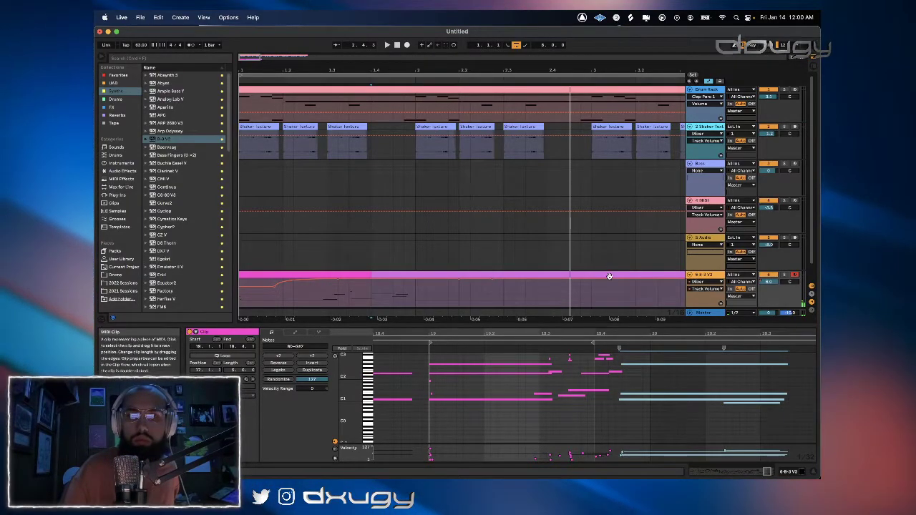
drag(433, 277, 548, 275)
drag(372, 278, 481, 278)
drag(629, 279, 705, 279)
drag(480, 275, 691, 277)
click(460, 293)
key(space)
scroll(487, 295, right, 2)
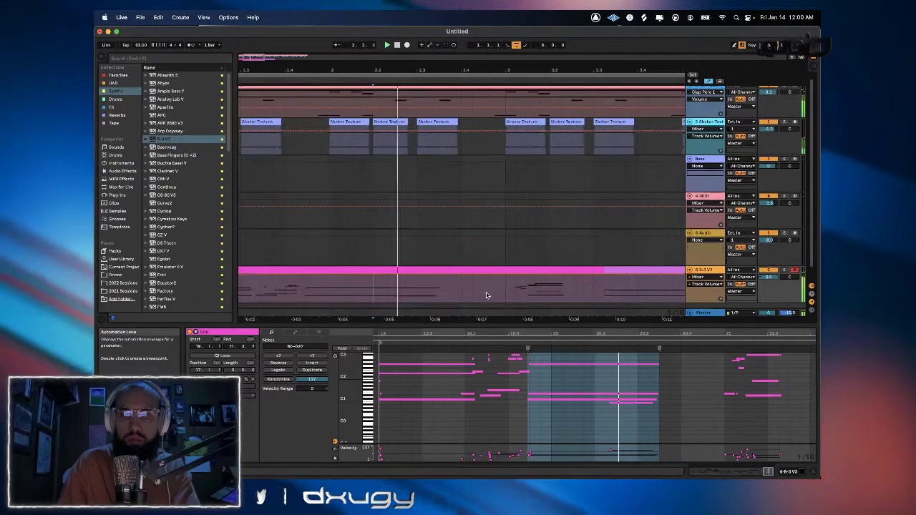
Trim the first organ clip to end about midway through beat 2.3 and move the second clip up against it.
drag(615, 274, 532, 272)
drag(402, 267, 445, 267)
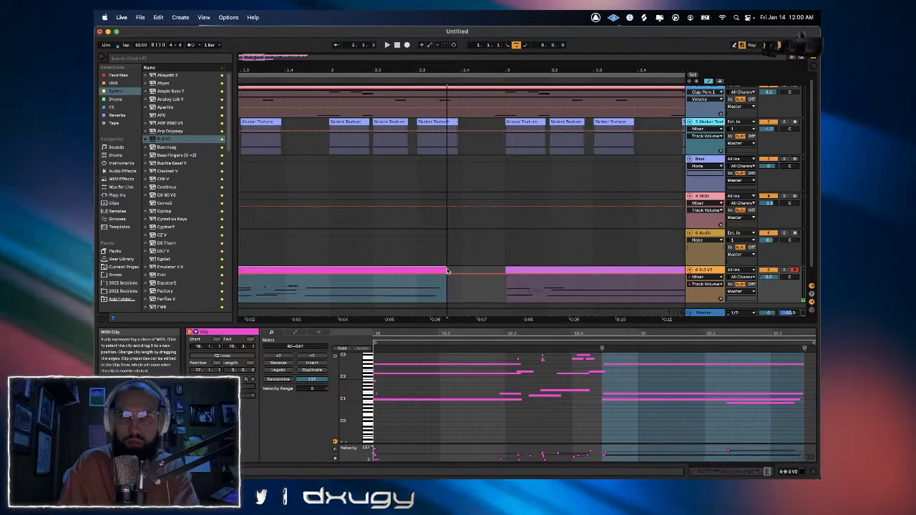
drag(511, 270, 448, 268)
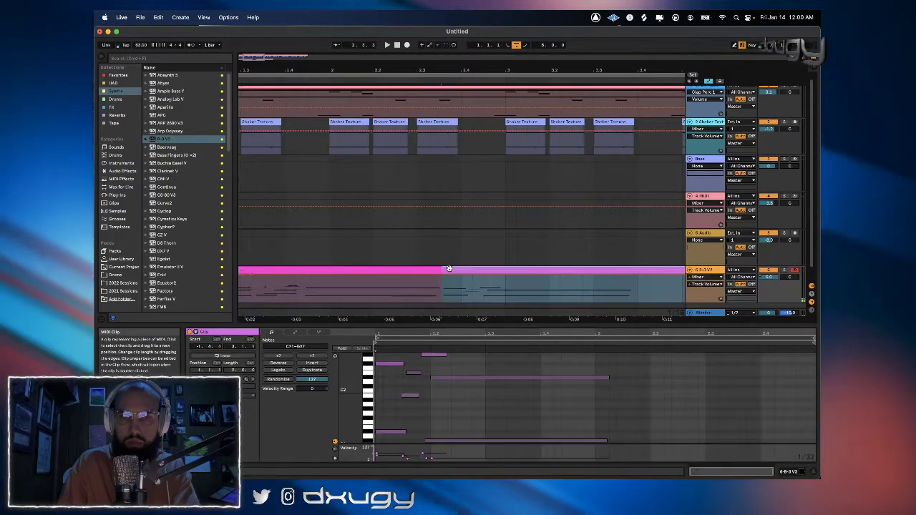
Play the arrangement from bar 1 to check the transition between the two organ clips.
scroll(317, 301, left, 3)
click(290, 298)
right_click(256, 297)
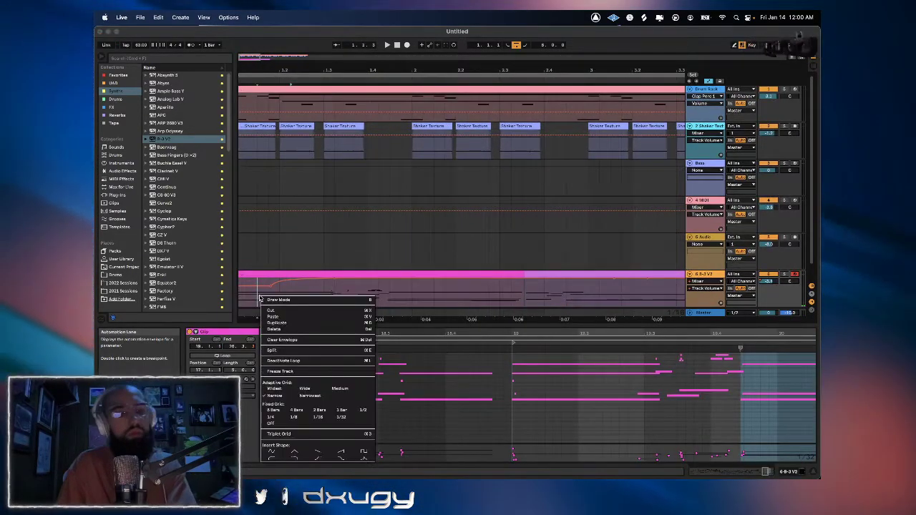
click(244, 297)
click(245, 298)
key(space)
key(space)
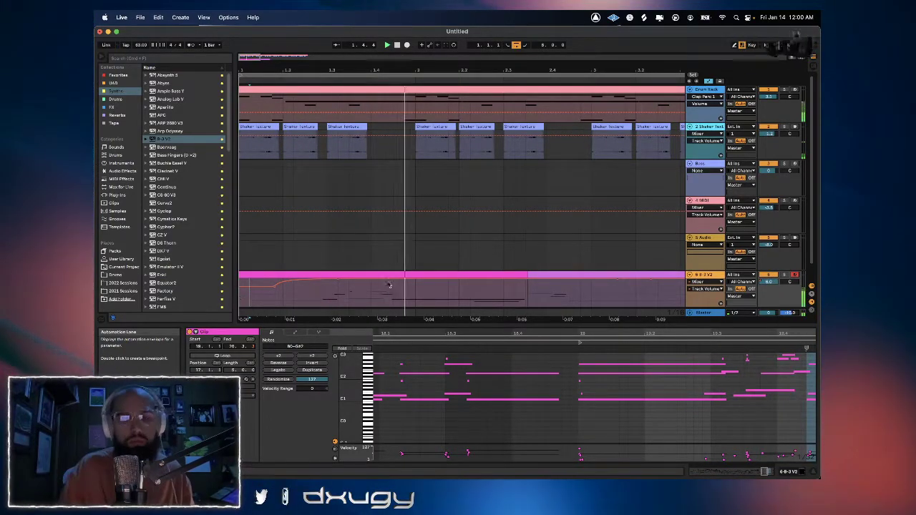
Move the second organ clip to start at beat 2.3 and try a volume automation dip at its start.
scroll(477, 260, down, 2)
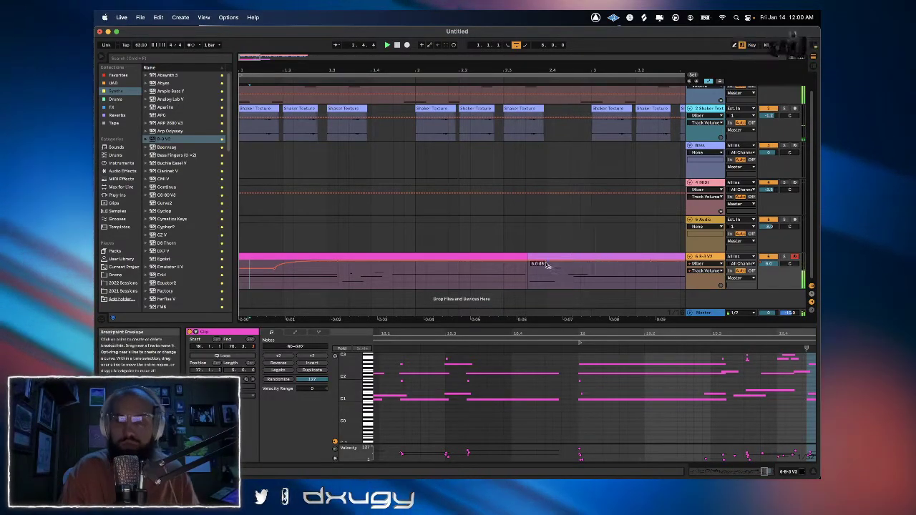
click(520, 264)
drag(513, 261, 503, 271)
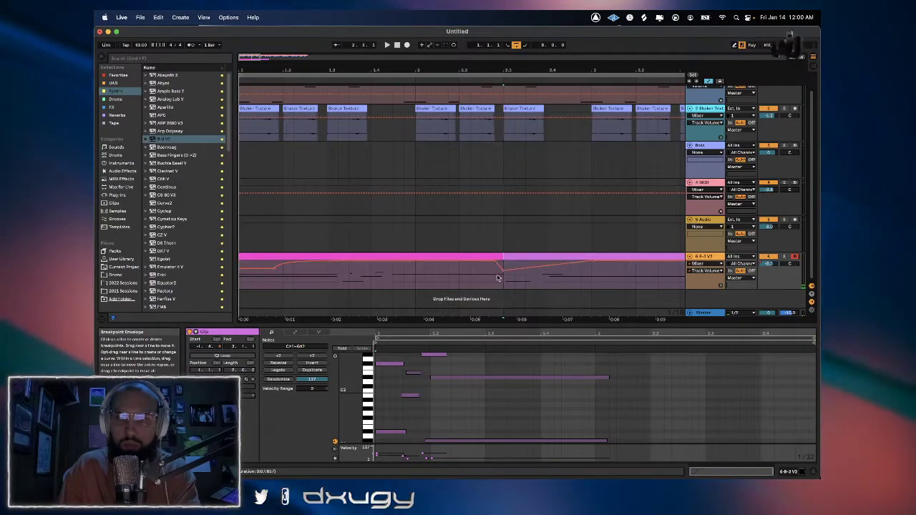
click(482, 277)
key(space)
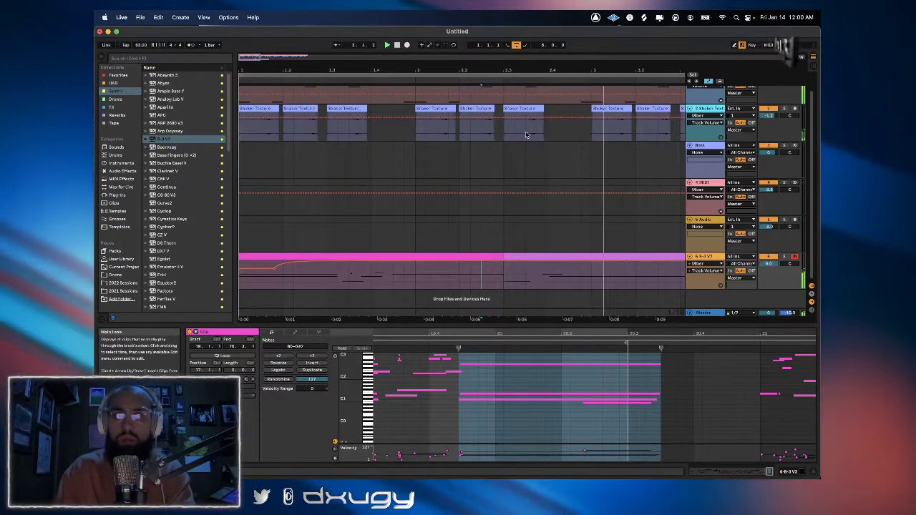
Drop the organ's volume automation sharply at the second clip's start, with a ramp rising back to full level at bar 3.
drag(495, 61, 535, 174)
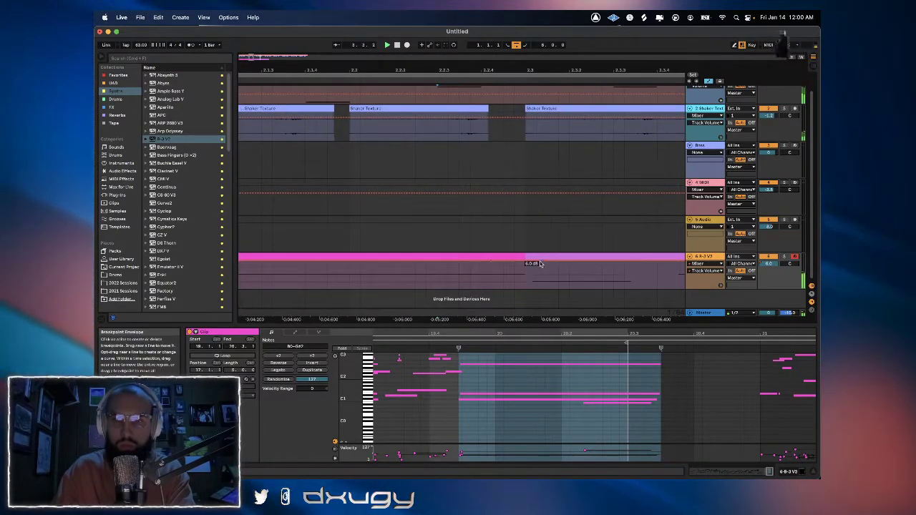
drag(540, 263, 530, 270)
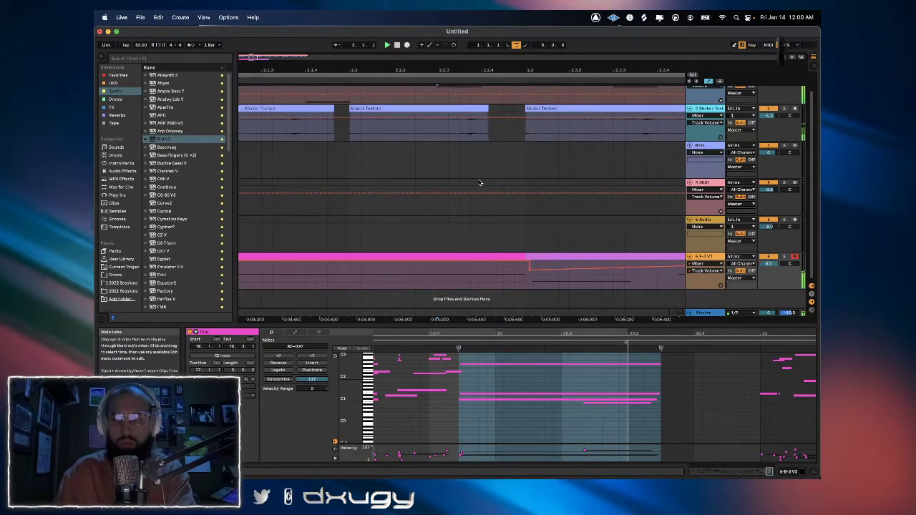
drag(491, 65, 479, 17)
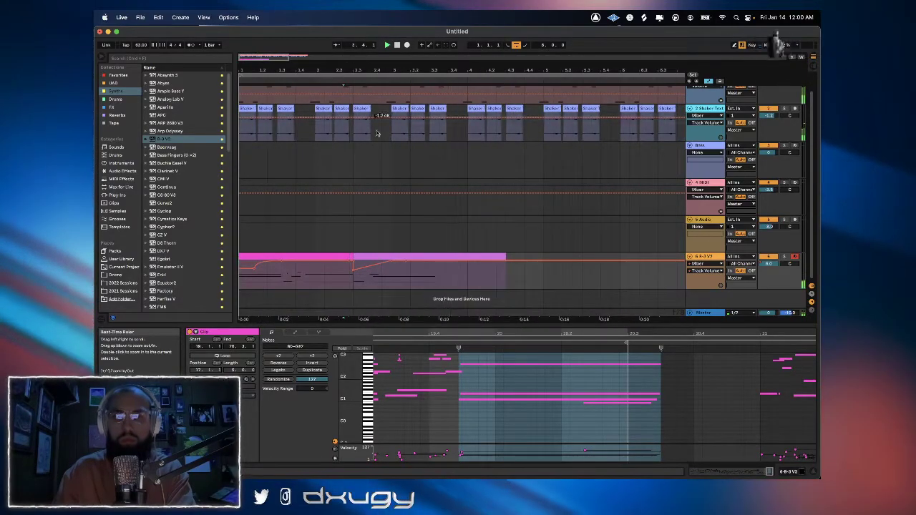
Shorten the second organ clip to end at bar 3 and loop the two bars covered by both organ clips.
drag(501, 259, 390, 262)
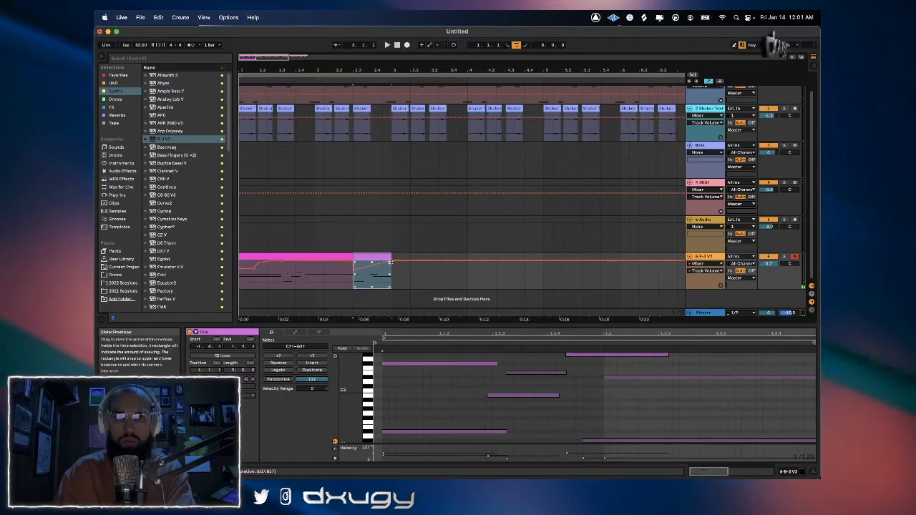
shift+click(342, 257)
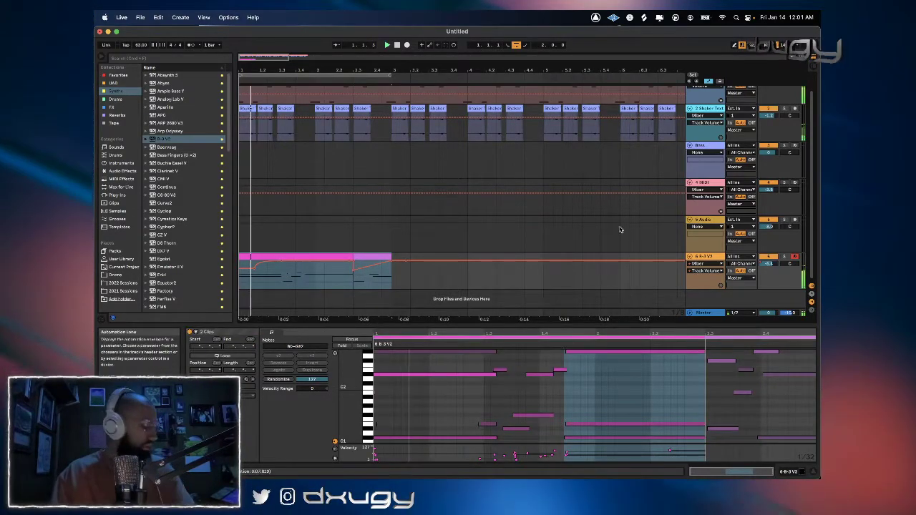
Insert a new MIDI track below the organ track and arm it for recording.
right_click(707, 256)
click(672, 332)
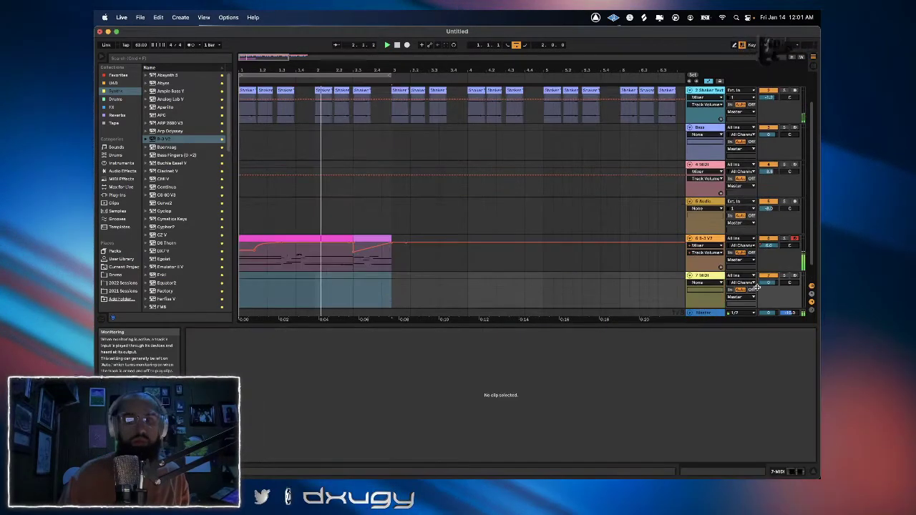
click(794, 277)
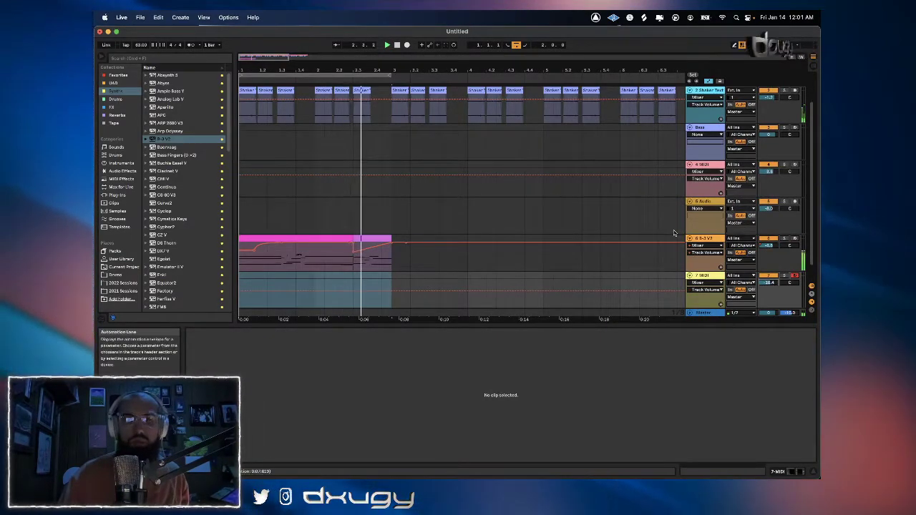
Add a short note near the start of the second organ clip, place it on A#1, and lengthen it.
key(space)
click(362, 239)
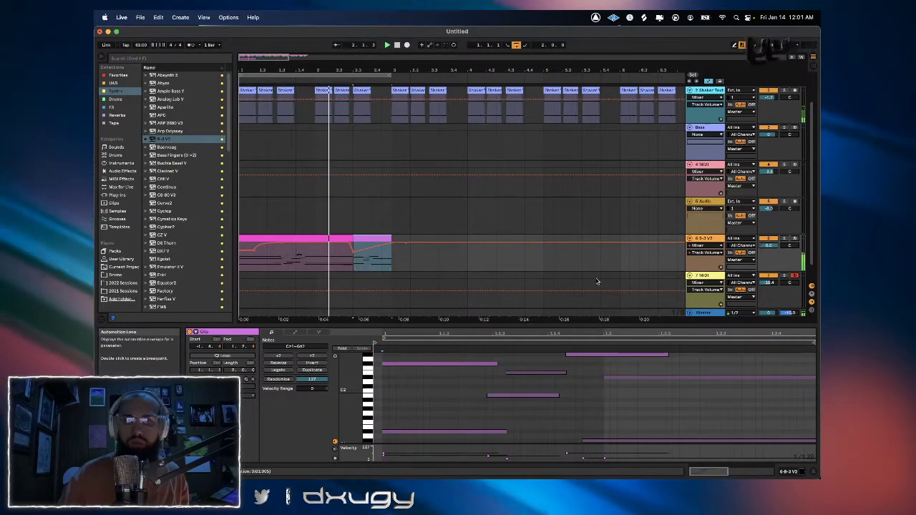
click(705, 315)
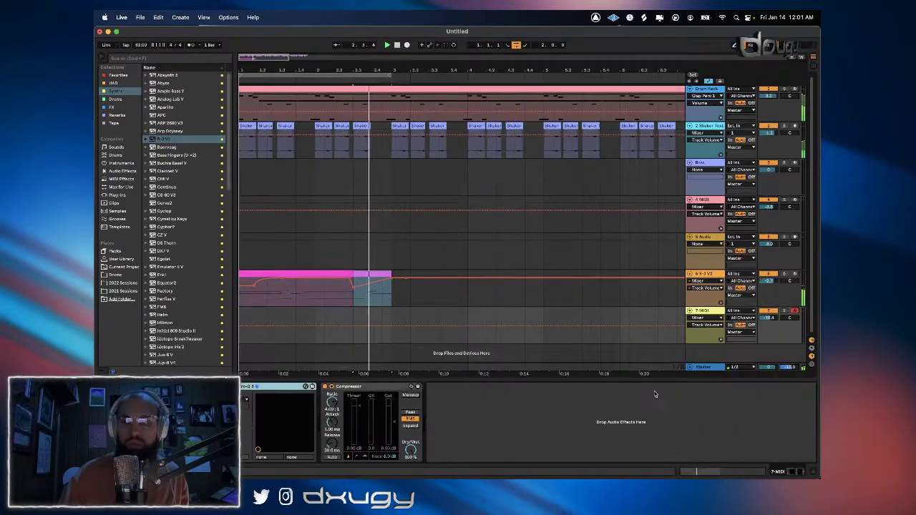
click(364, 282)
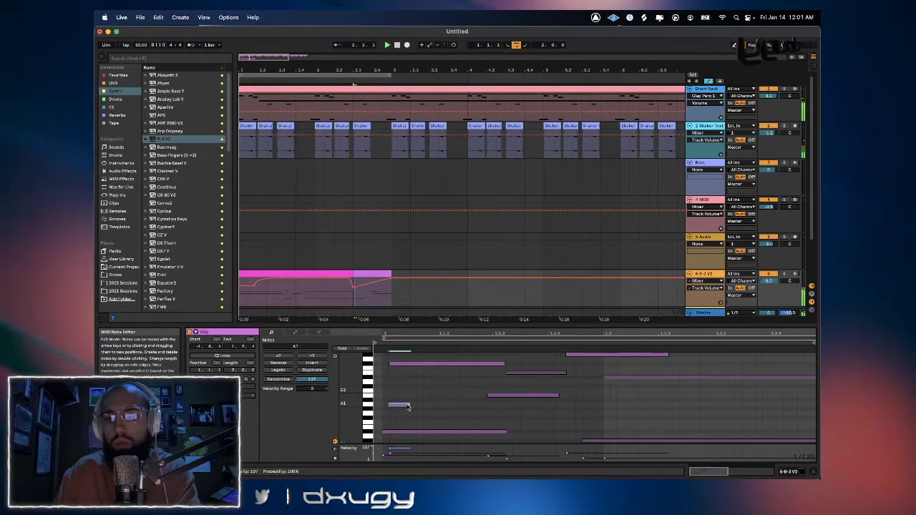
drag(408, 401, 430, 401)
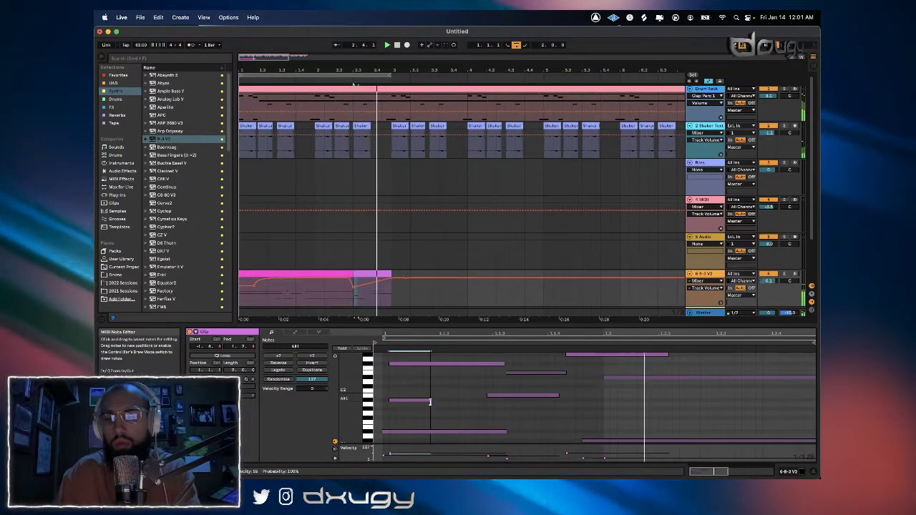
Insert another MIDI track directly below the organ track and load the Curve2 synth onto it.
right_click(613, 279)
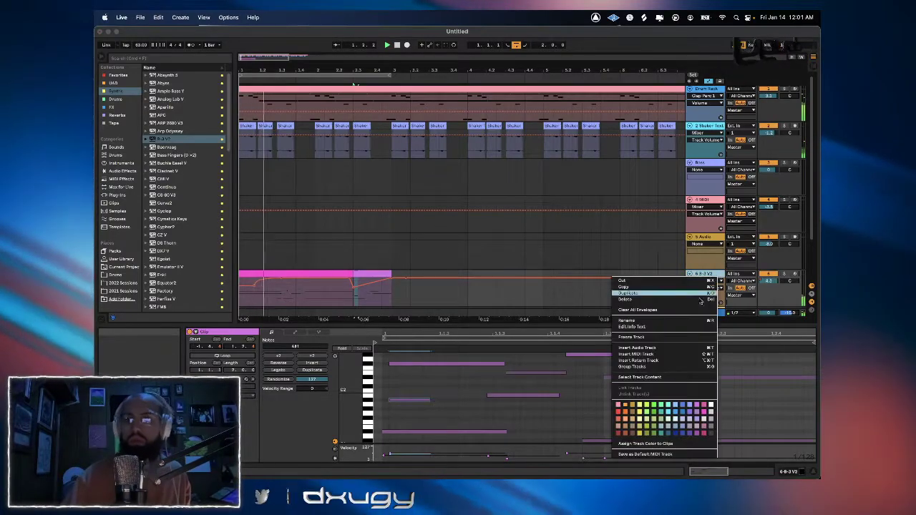
click(662, 354)
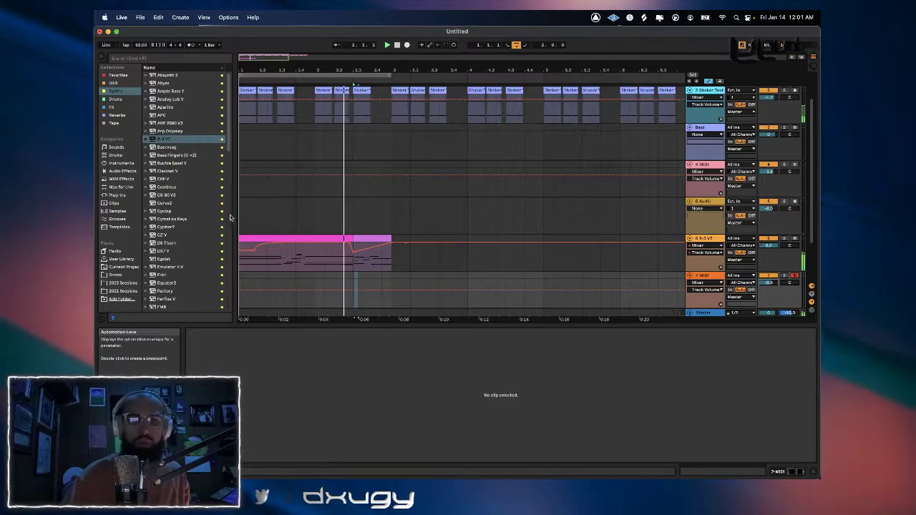
click(172, 204)
double_click(172, 204)
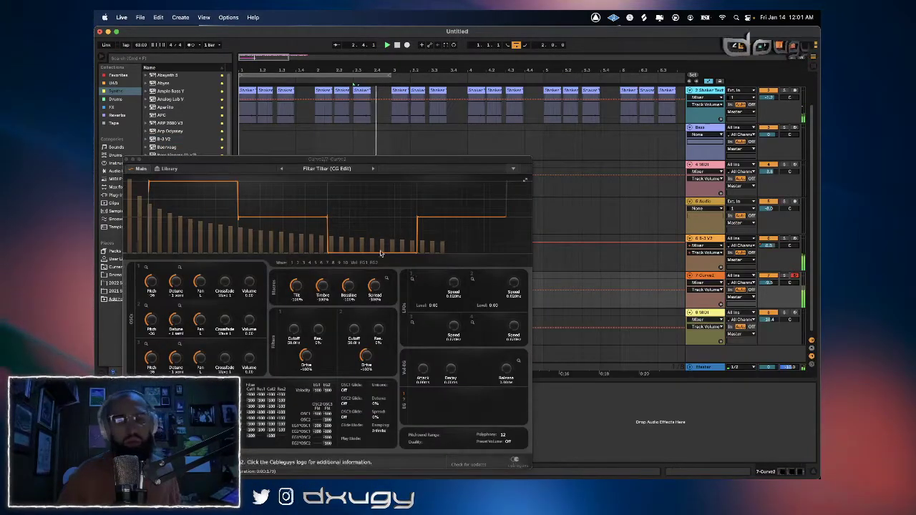
Browse the Curve2 presets forward to Curved Space (CG Edit) LE and move the synth window away from the arrangement.
click(372, 169)
click(372, 168)
click(372, 168)
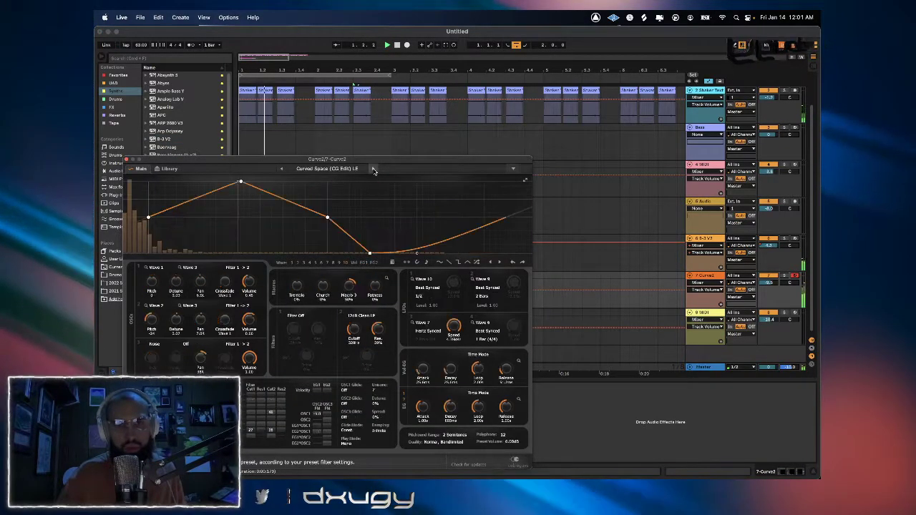
click(372, 168)
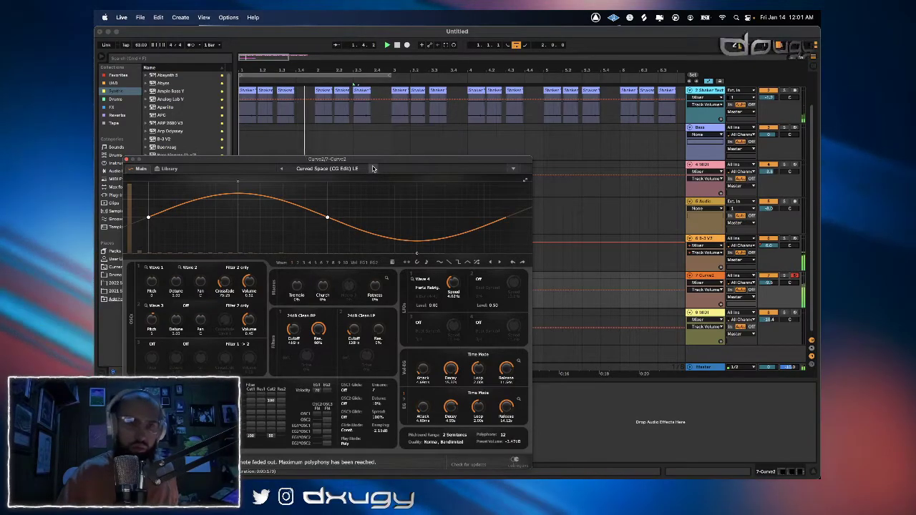
drag(369, 160, 447, 376)
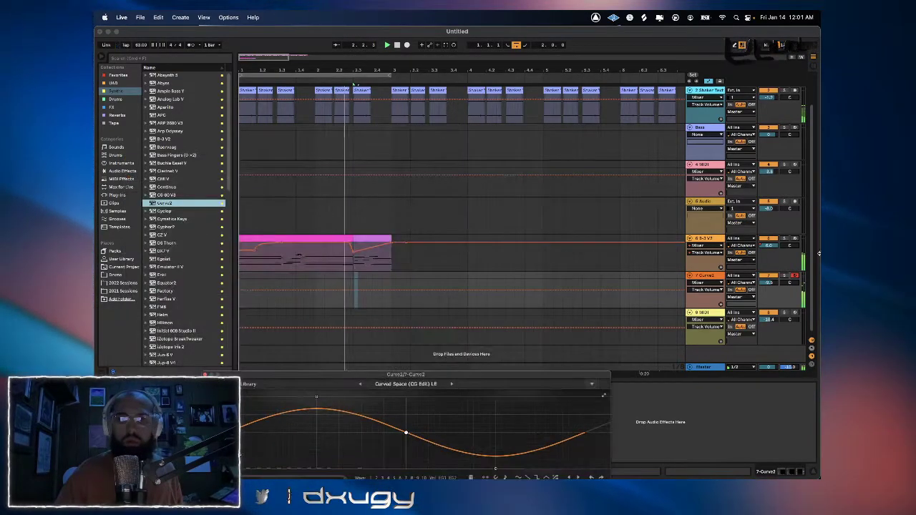
Try a copy of the first organ clip on the Curve2 track, close the synth window, and delete the copy.
click(287, 236)
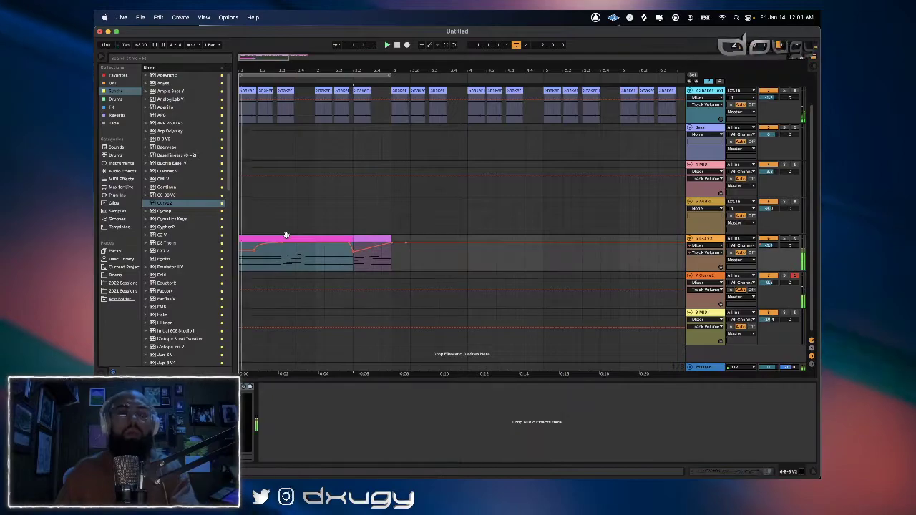
click(284, 301)
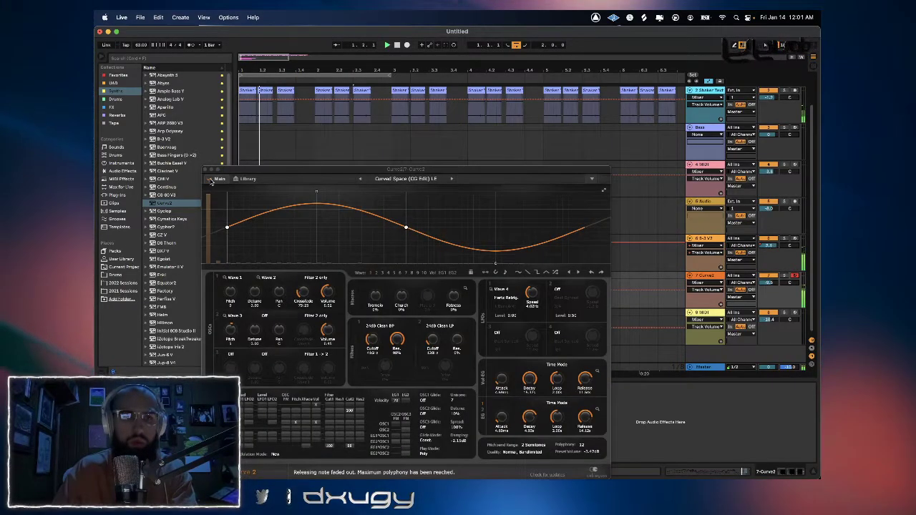
click(205, 170)
click(317, 269)
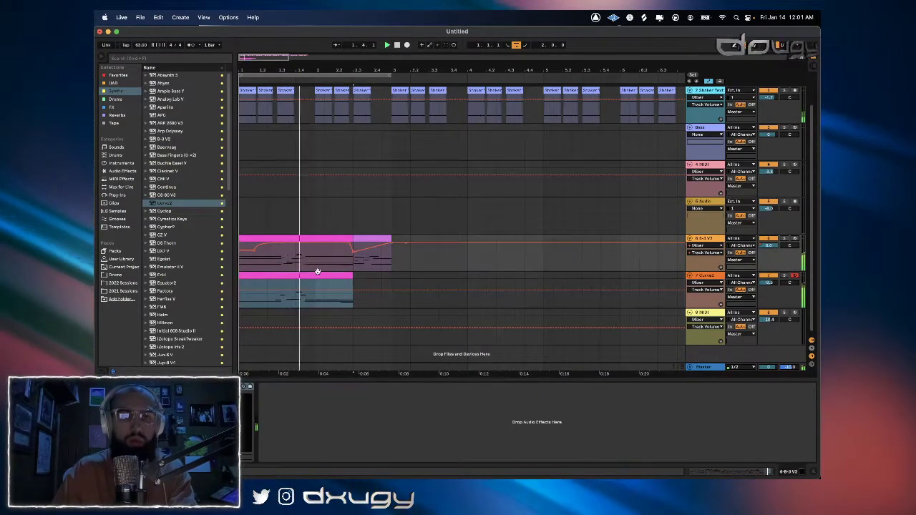
click(318, 273)
key(plus)
key(Delete)
Extend the first organ clip to the start of bar 3 so that it takes the place of the second clip.
click(401, 237)
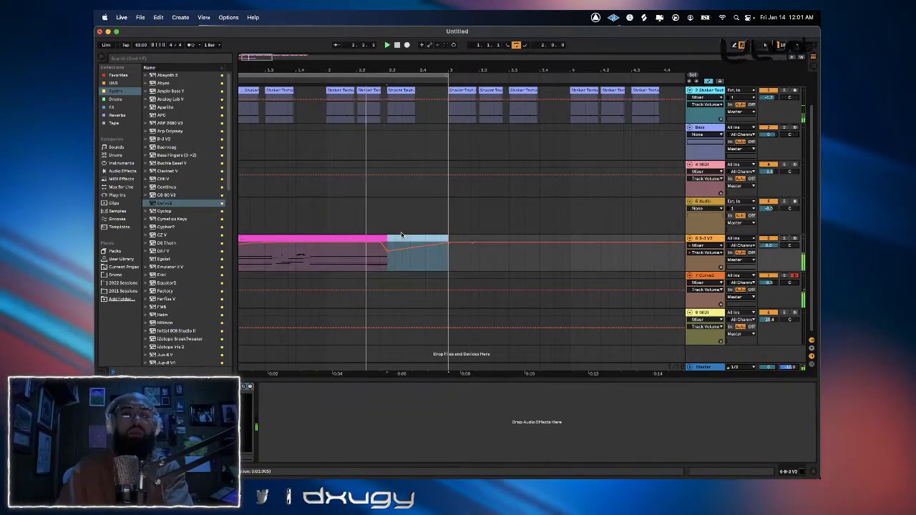
key(space)
drag(386, 238, 470, 238)
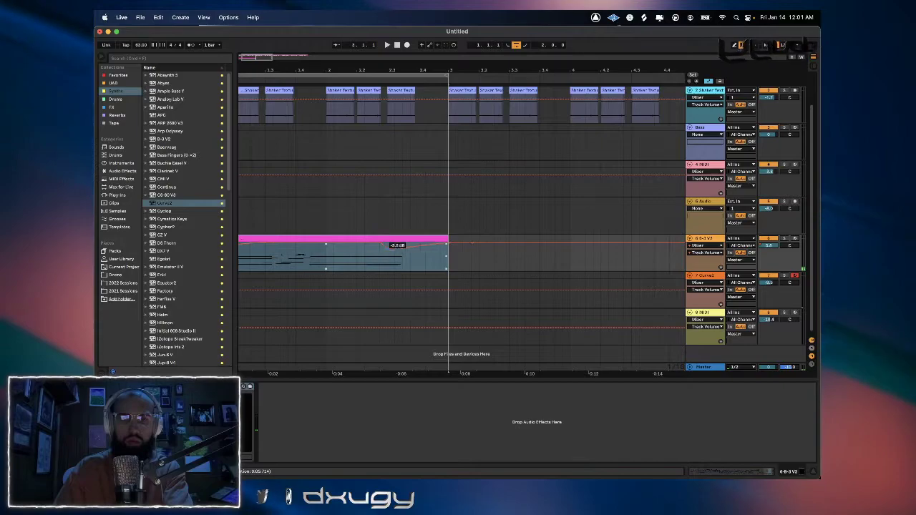
click(310, 261)
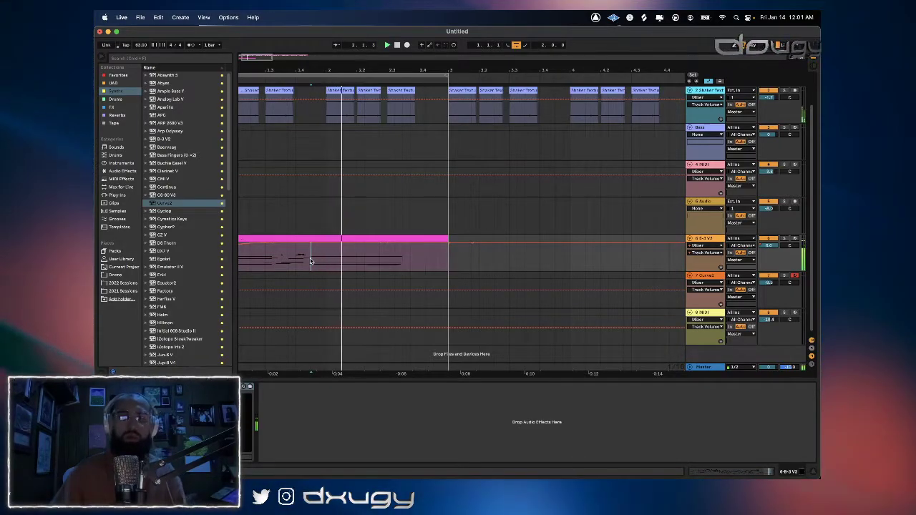
Play the extended organ loop and arm the B-3 V2 track for playing along.
click(264, 261)
key(space)
key(space)
click(795, 239)
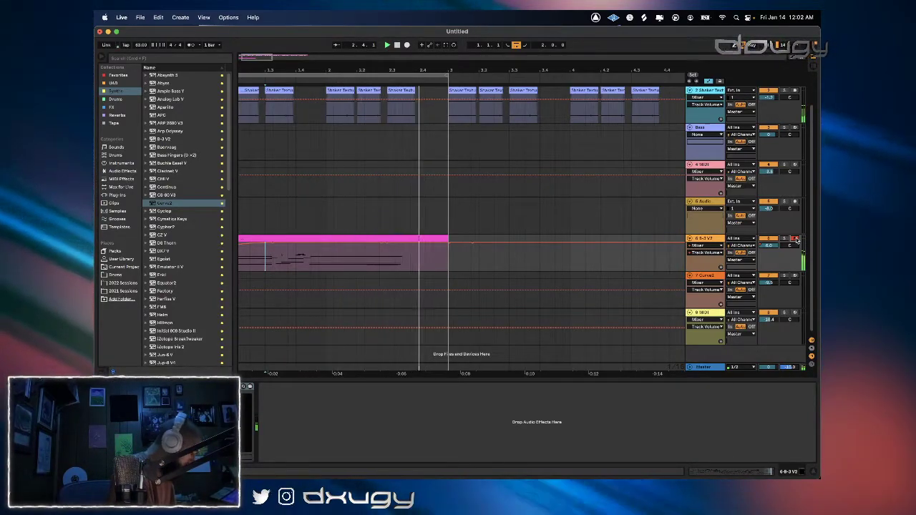
key(space)
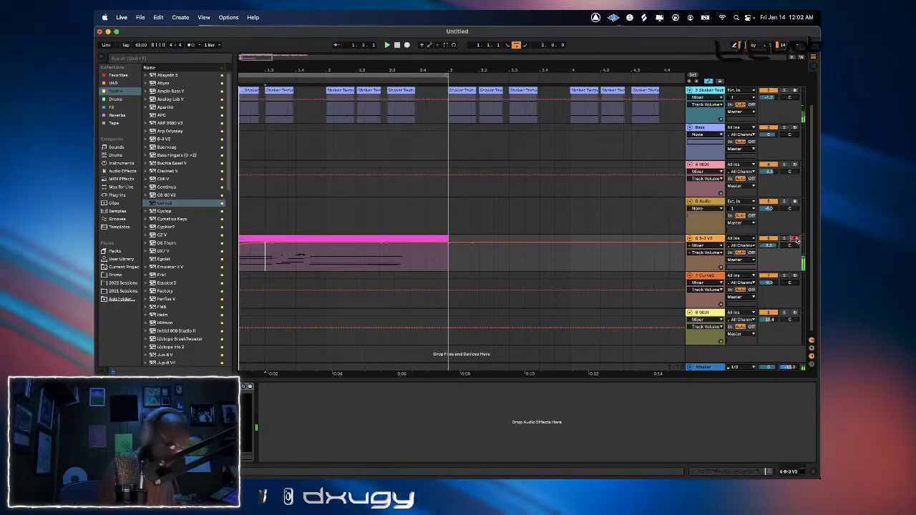
Replace Curve2 on its track with the CMI V synth and load the Aaaah Bells Pad preset.
click(723, 279)
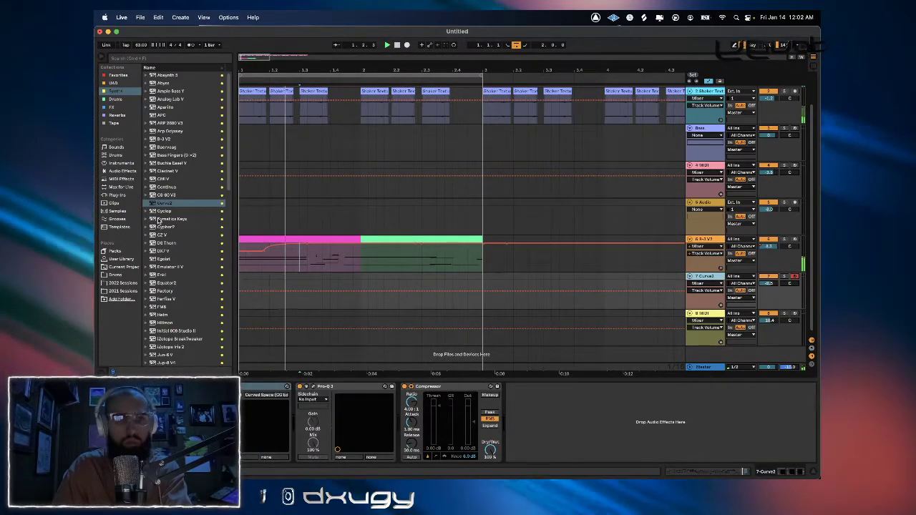
click(169, 178)
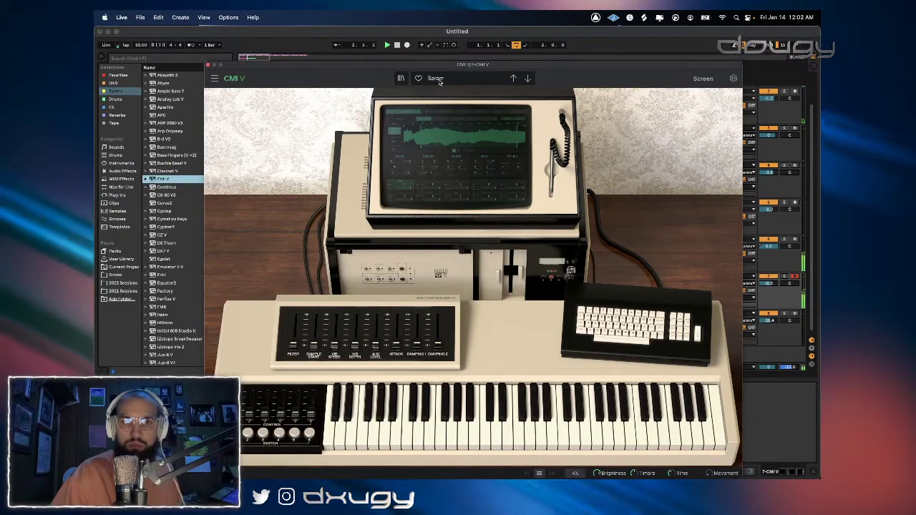
click(429, 78)
mouse_move(466, 163)
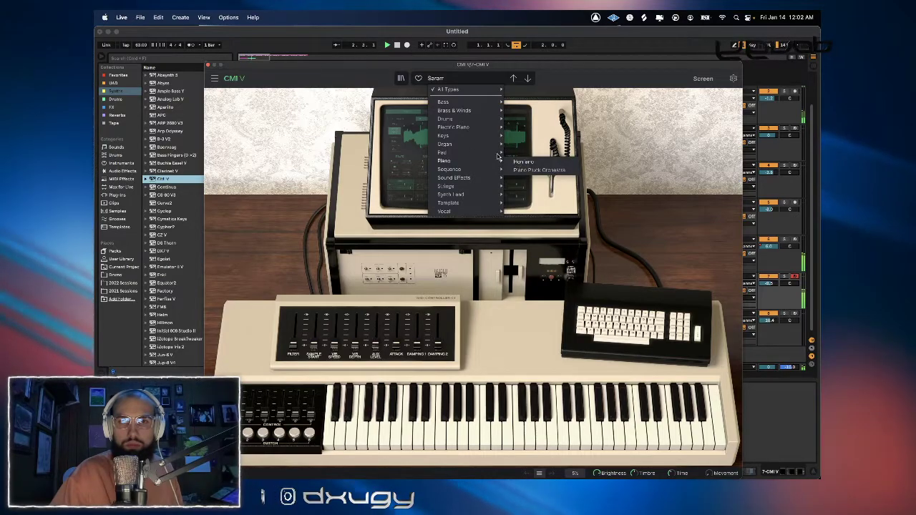
mouse_move(493, 153)
click(522, 151)
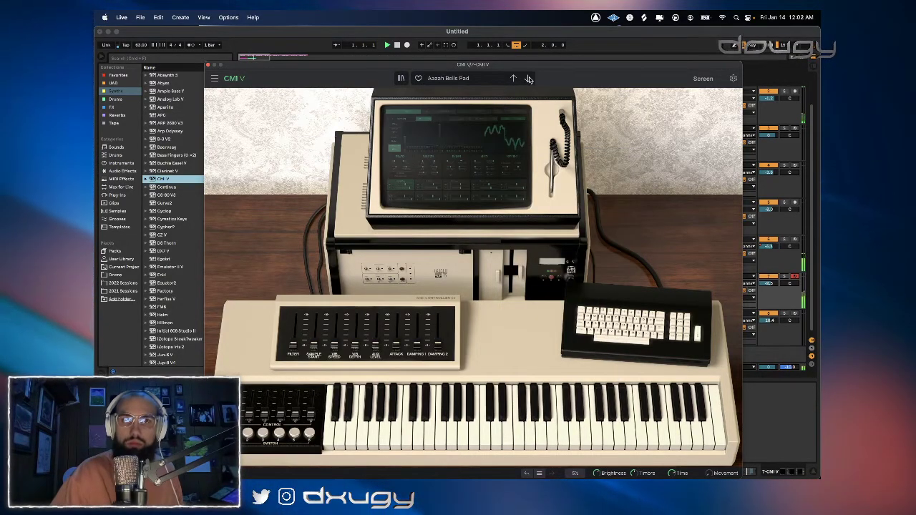
Lower the CMI V track's volume to -15.8 dB and audition the pad presets through to Diskorg.
click(772, 279)
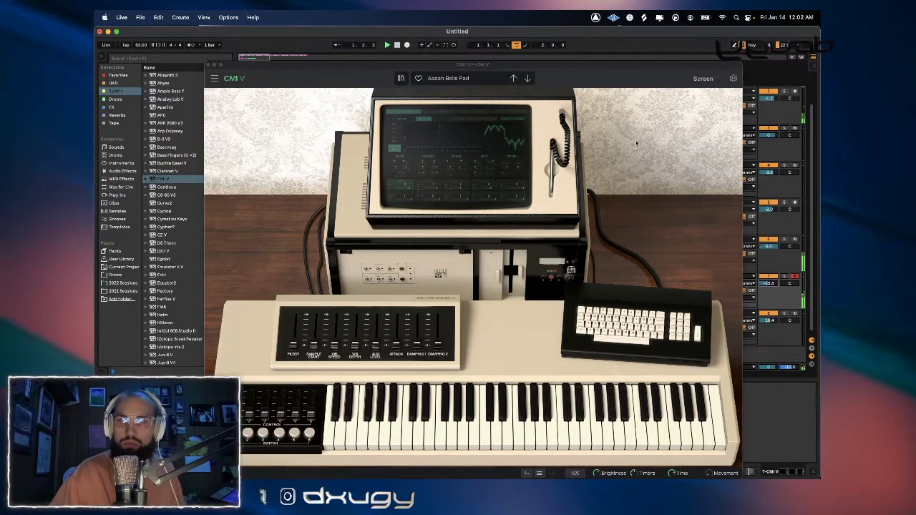
click(531, 82)
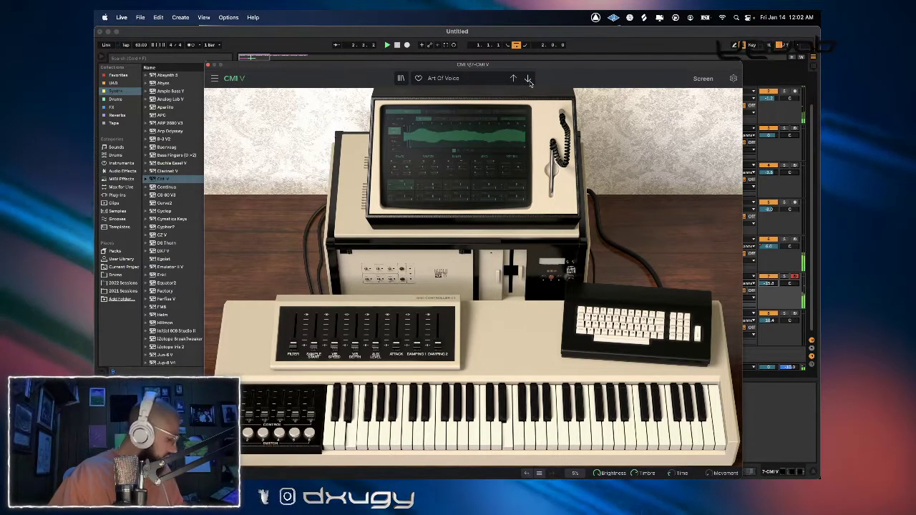
click(527, 78)
click(527, 79)
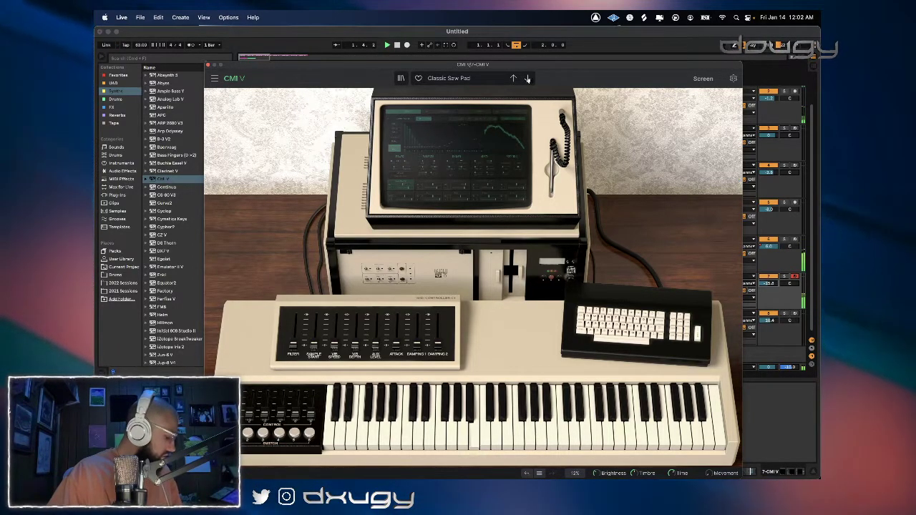
click(527, 78)
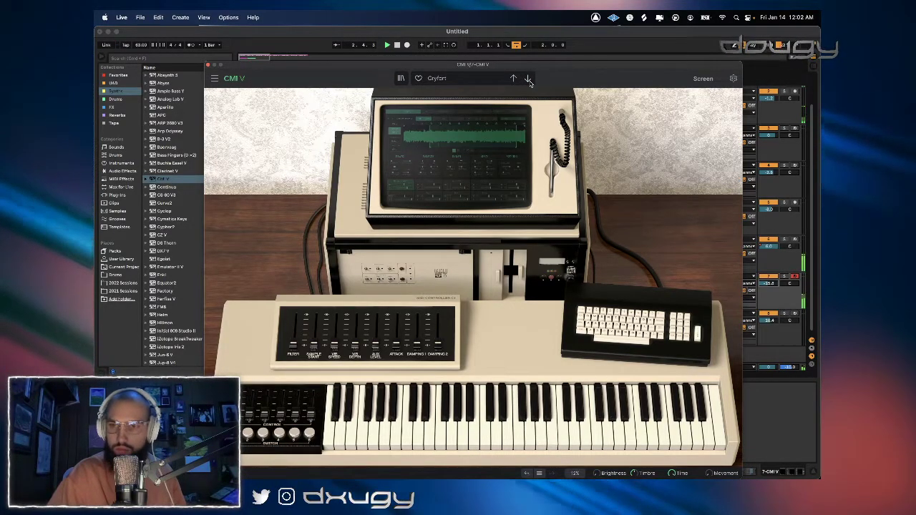
click(527, 79)
click(513, 79)
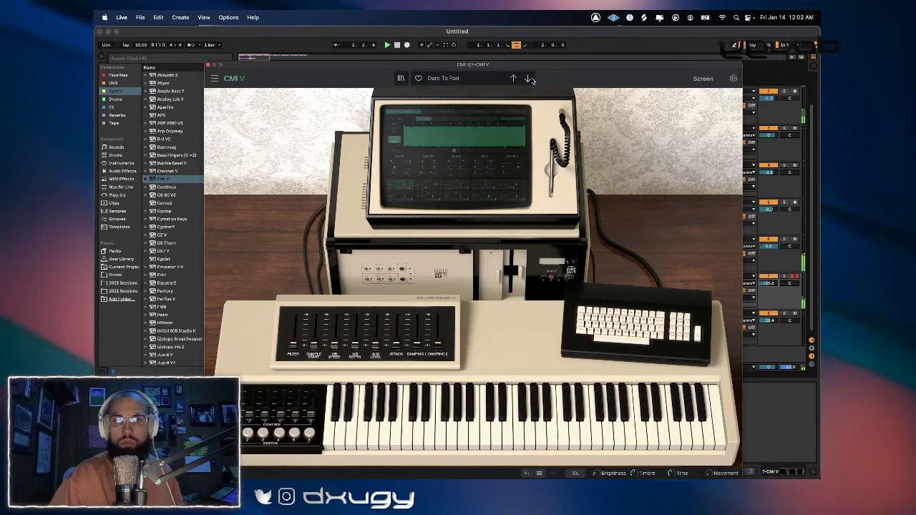
click(528, 79)
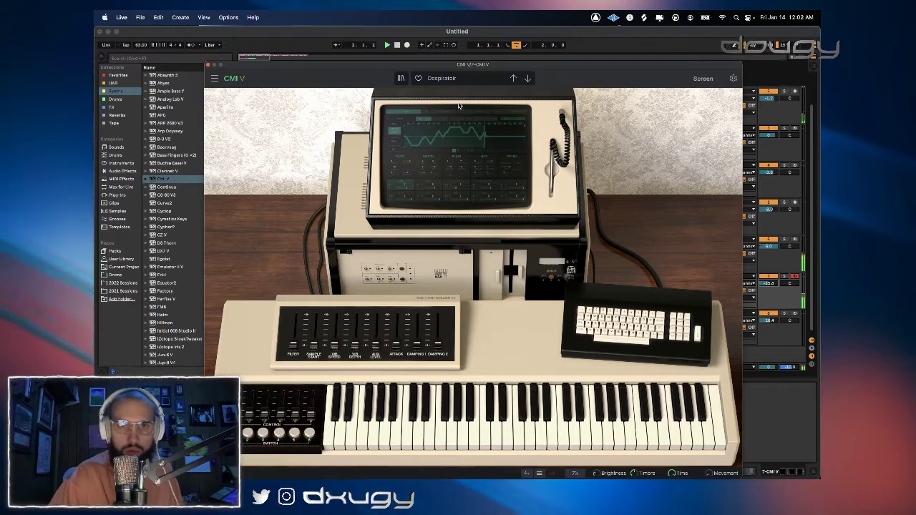
click(529, 79)
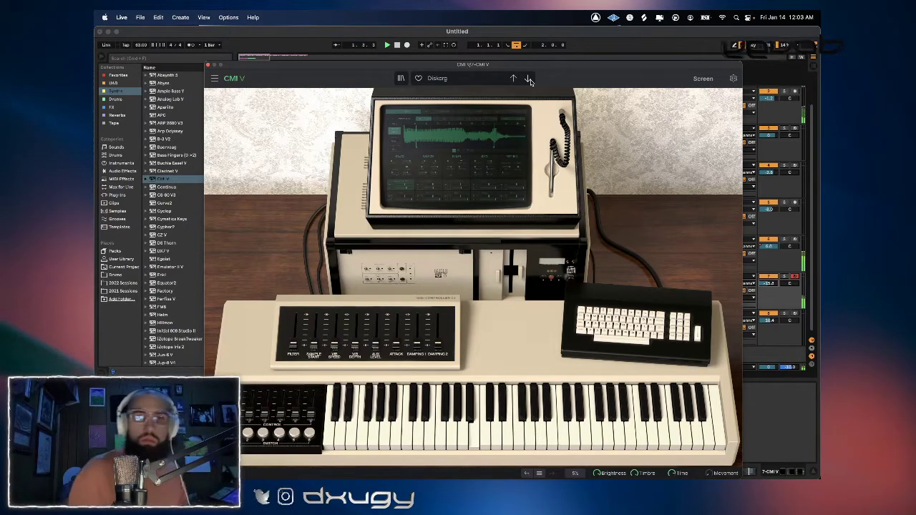
Open the CMI V sound screen, switch slot 1 to Time Synth mode, and adjust its Semi tuning.
click(442, 140)
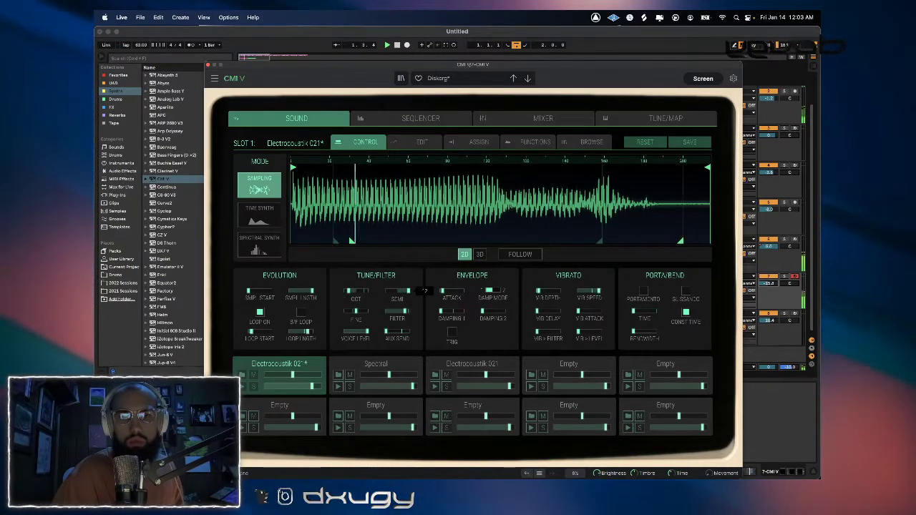
click(257, 214)
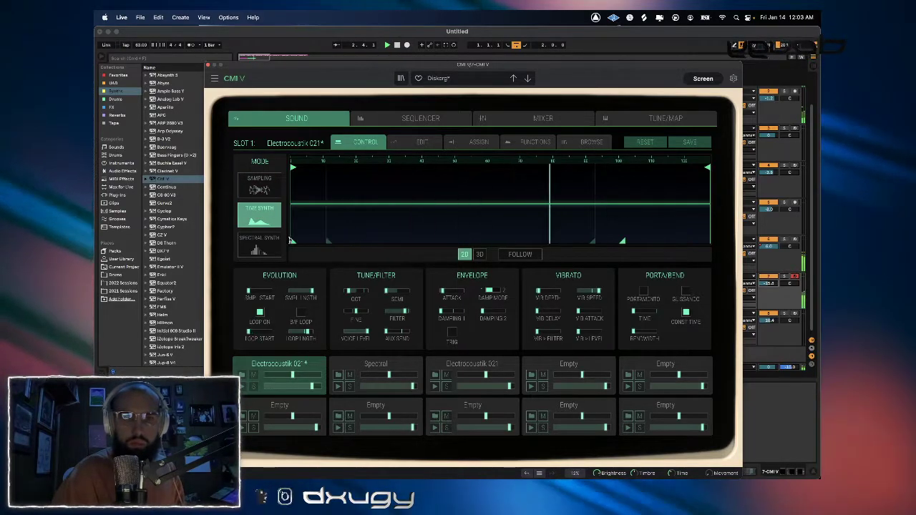
drag(397, 294, 408, 291)
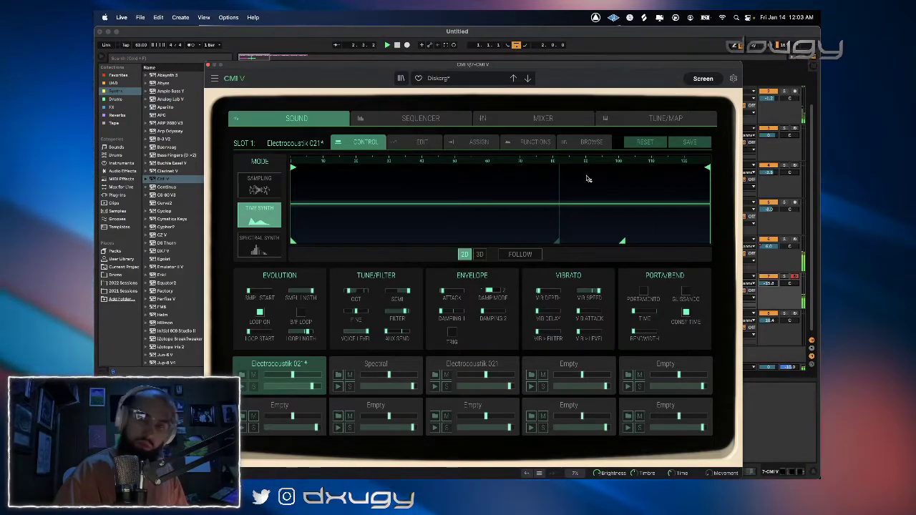
Capture the notes just played into a MIDI clip on the CMI V track and close the synth window.
click(445, 44)
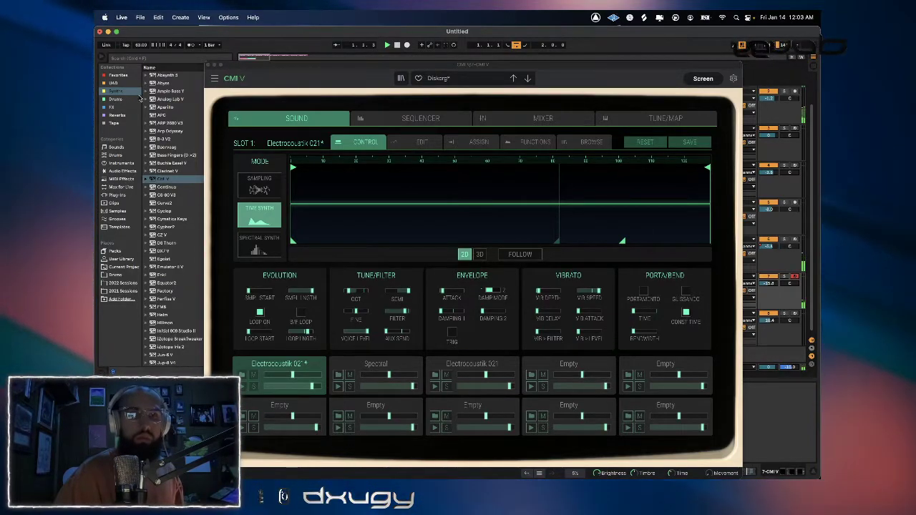
click(206, 66)
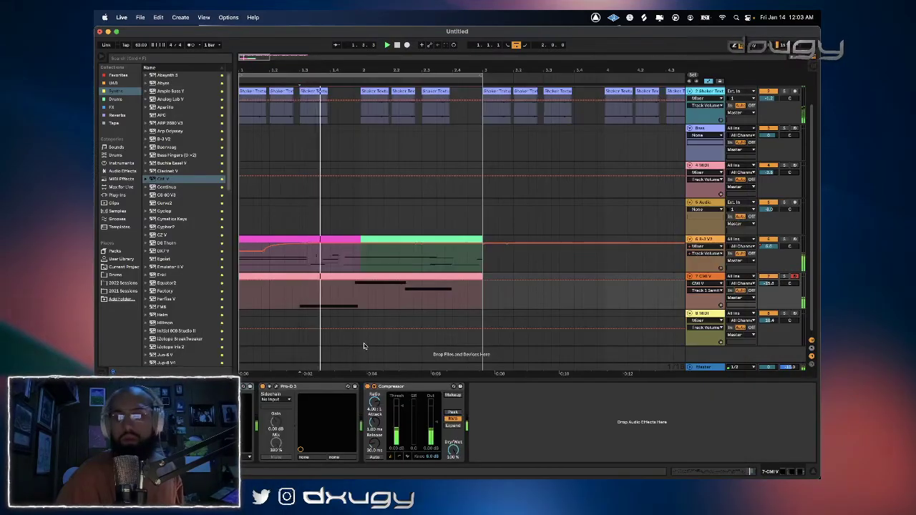
Open the Pro-Q 3 equalizer on the CMI V track and load its Low Cut preset.
click(276, 387)
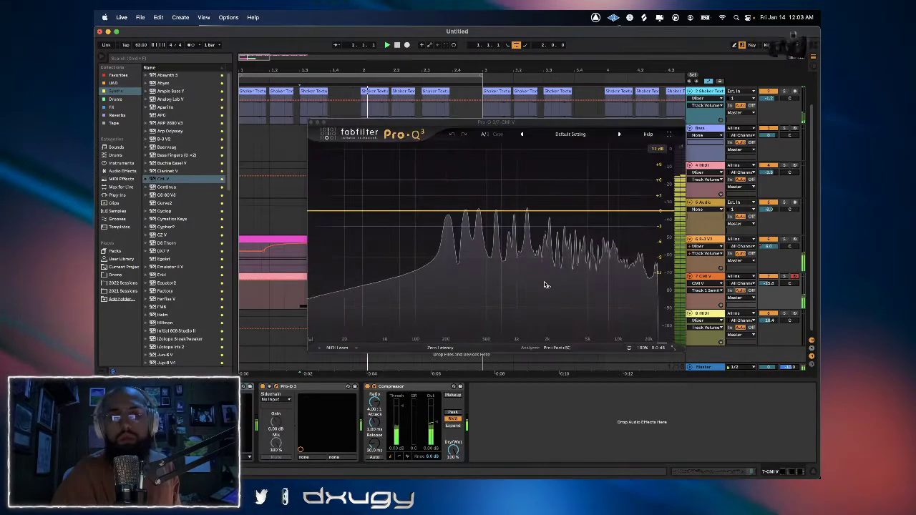
click(570, 134)
click(548, 321)
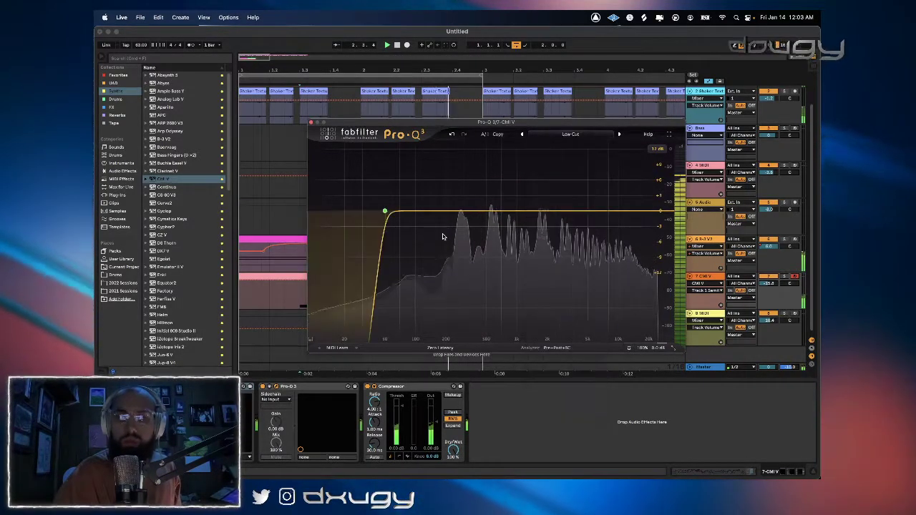
Raise the low cut's frequency, add a shallow bell dip of about -1.2 dB near 867 Hz, and close the equalizer.
drag(388, 212, 479, 224)
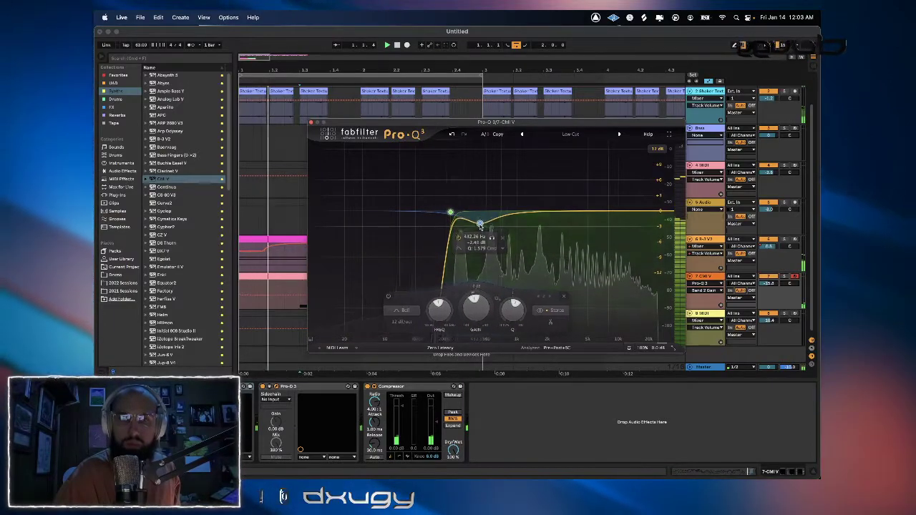
drag(518, 309, 521, 249)
drag(479, 224, 511, 217)
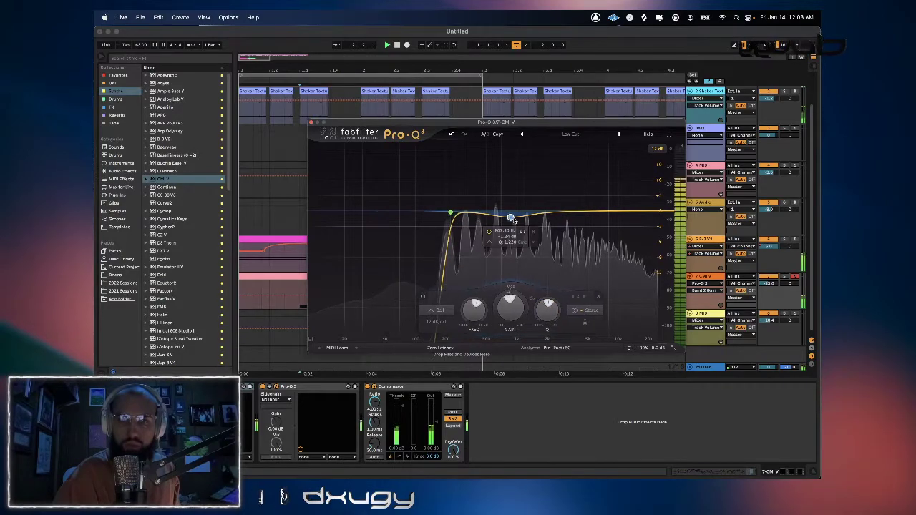
click(310, 123)
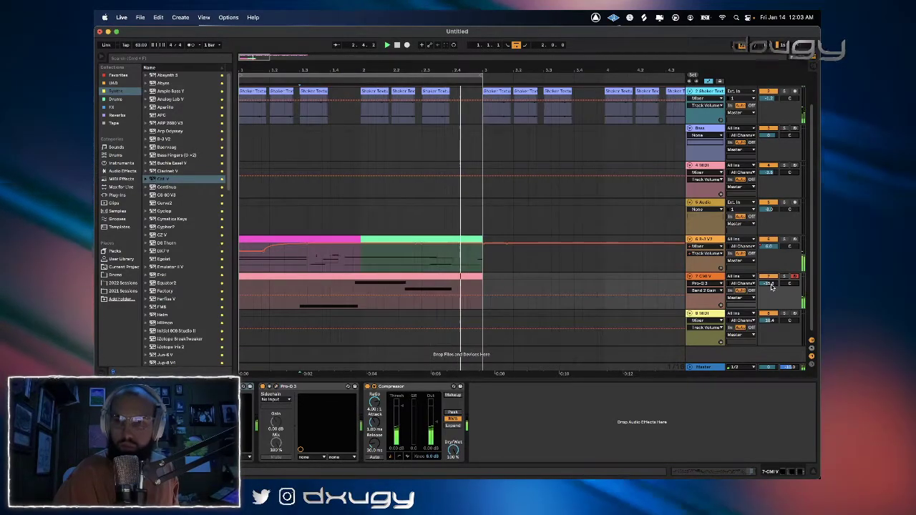
Insert a new MIDI track below the CMI V track and load the Cymatics Keys instrument on it.
right_click(722, 277)
right_click(715, 278)
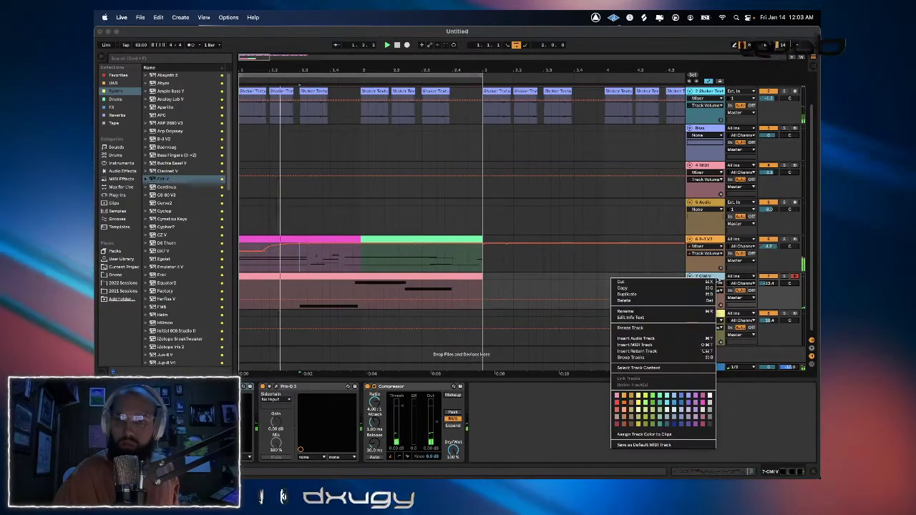
click(675, 345)
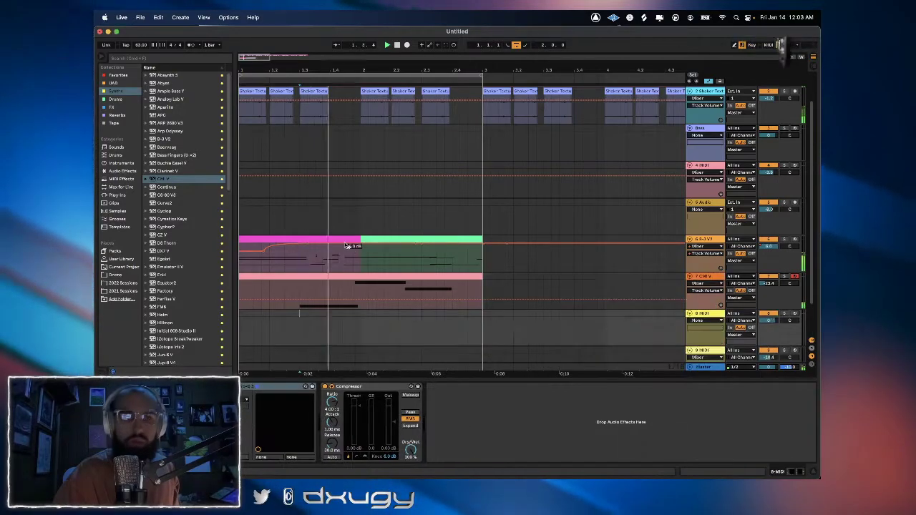
double_click(169, 218)
Load the Lofi - Psilocybin preset in Cymatics Keys and arm its track for recording.
click(493, 198)
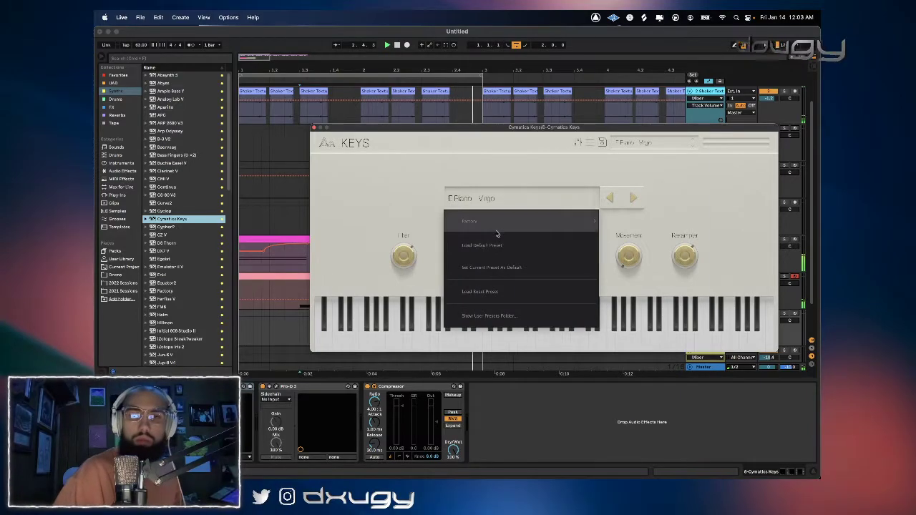
mouse_move(530, 224)
click(653, 252)
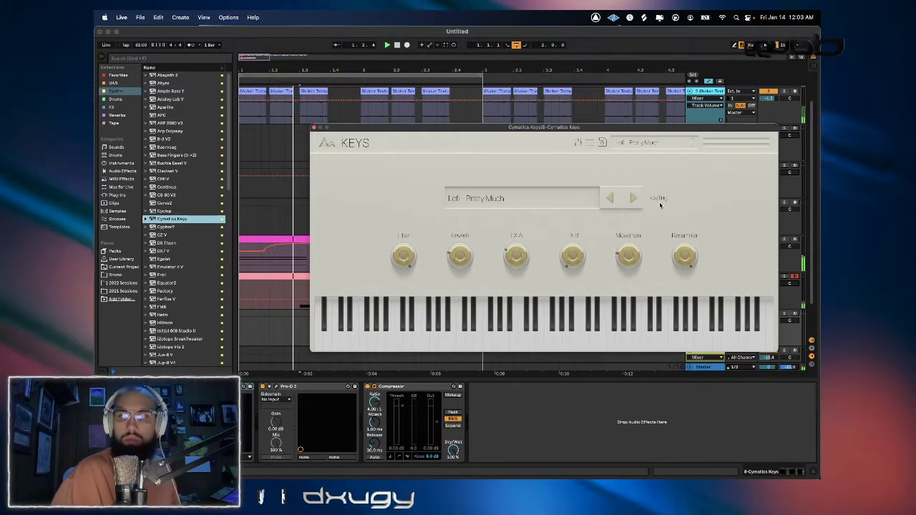
click(634, 197)
drag(724, 129, 623, 91)
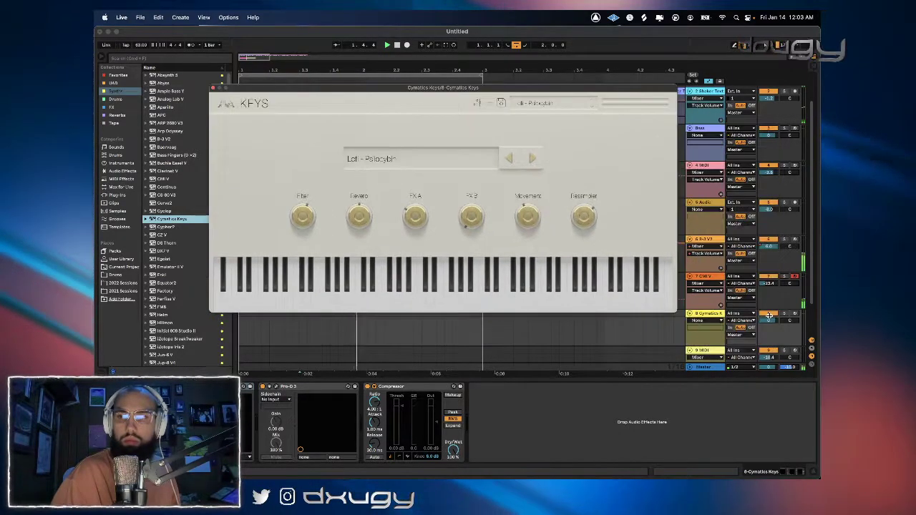
click(795, 313)
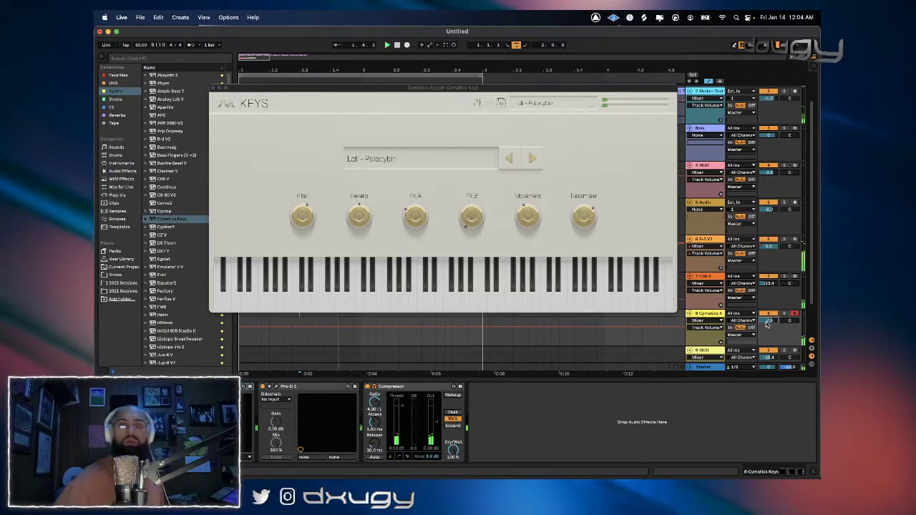
Play the two-bar loop and step through the Cymatics Keys presets to Lofi - Taurus.
click(452, 73)
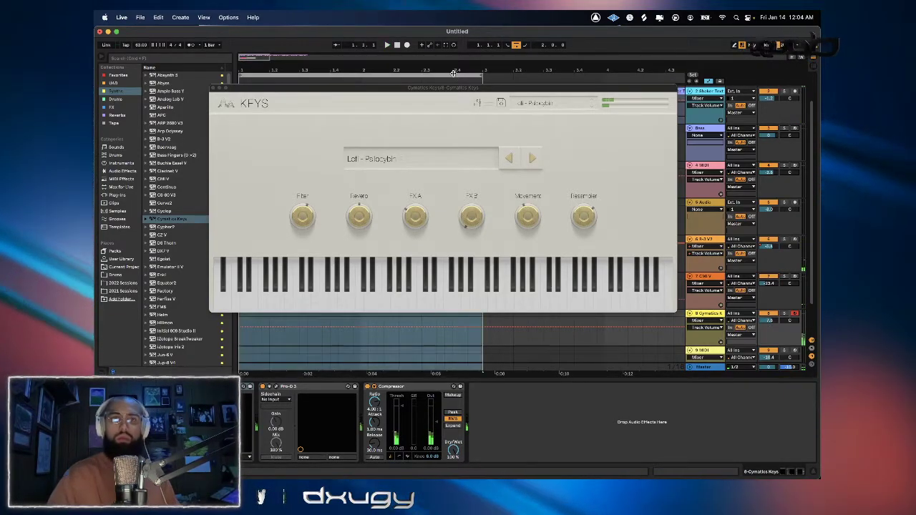
key(space)
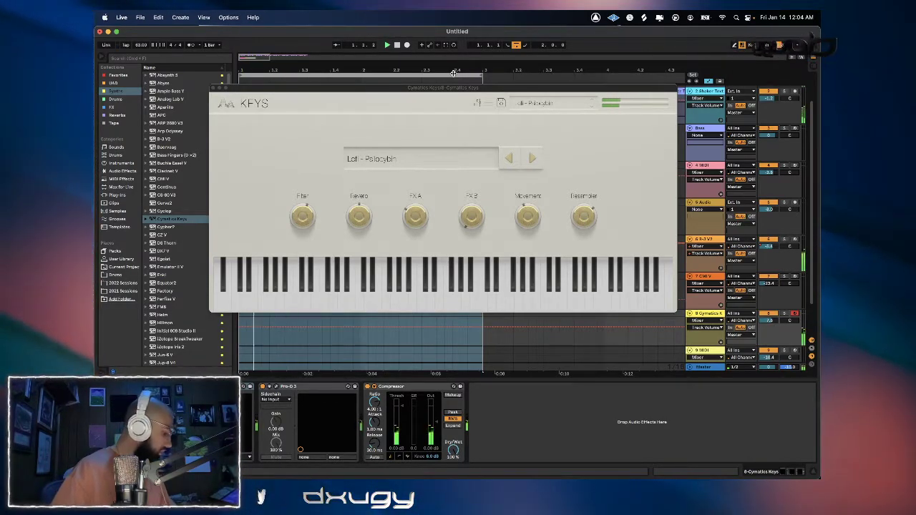
click(535, 156)
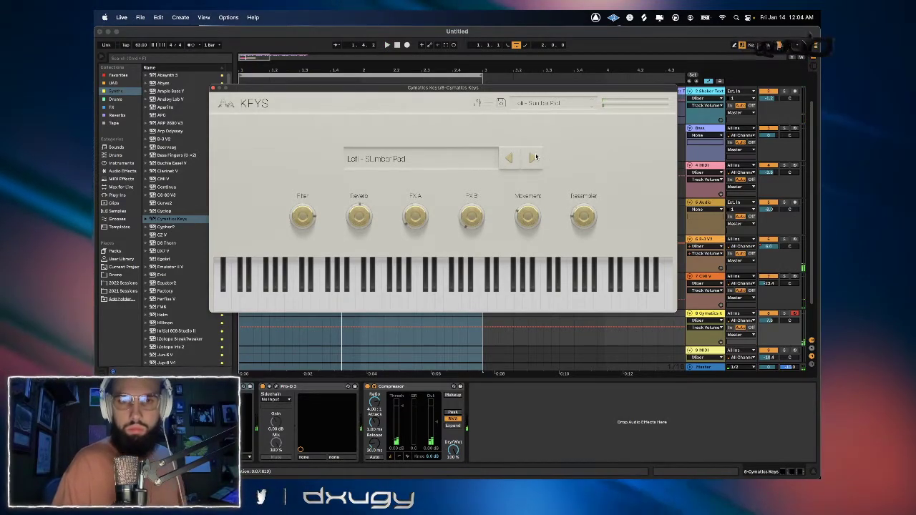
click(535, 157)
click(535, 156)
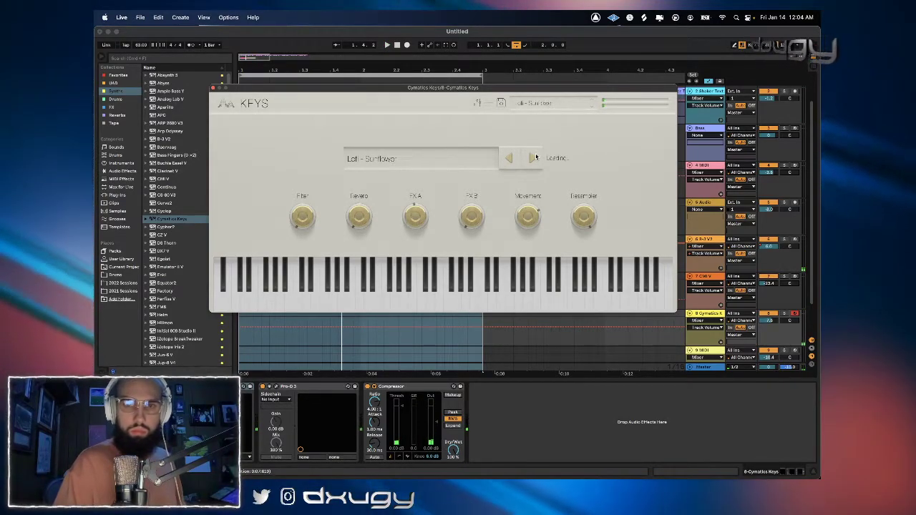
click(535, 157)
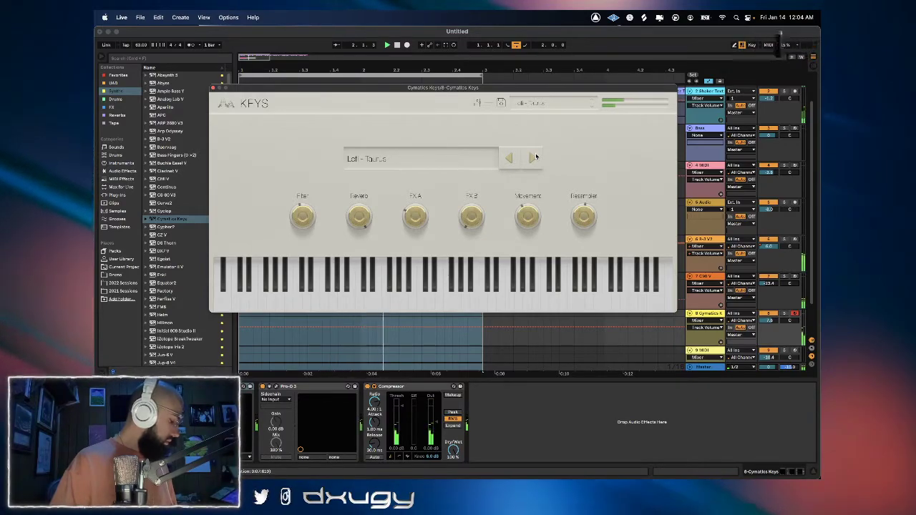
Capture the notes just played into a MIDI clip on the Cymatics Keys track and close the synth window.
click(445, 44)
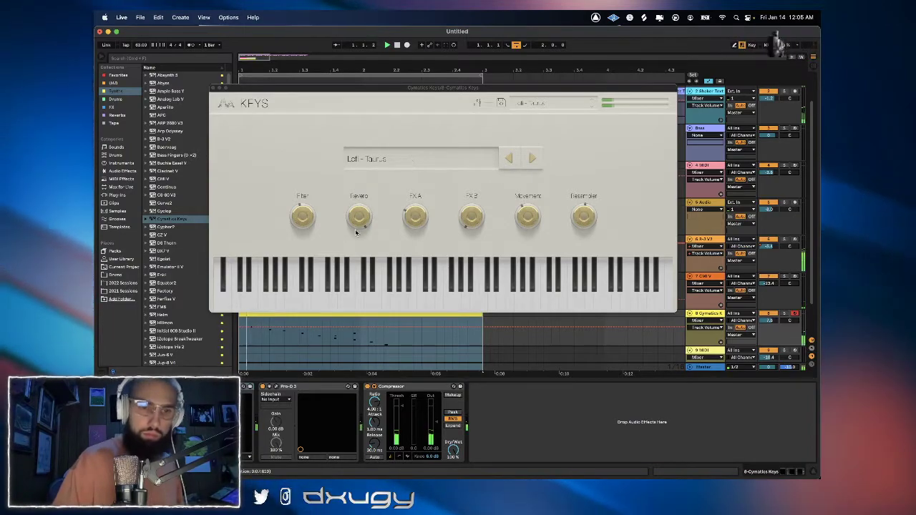
click(217, 91)
Move the captured Cymatics Keys clip to bar 3 and extend its start back to bar 1.
drag(318, 315, 556, 321)
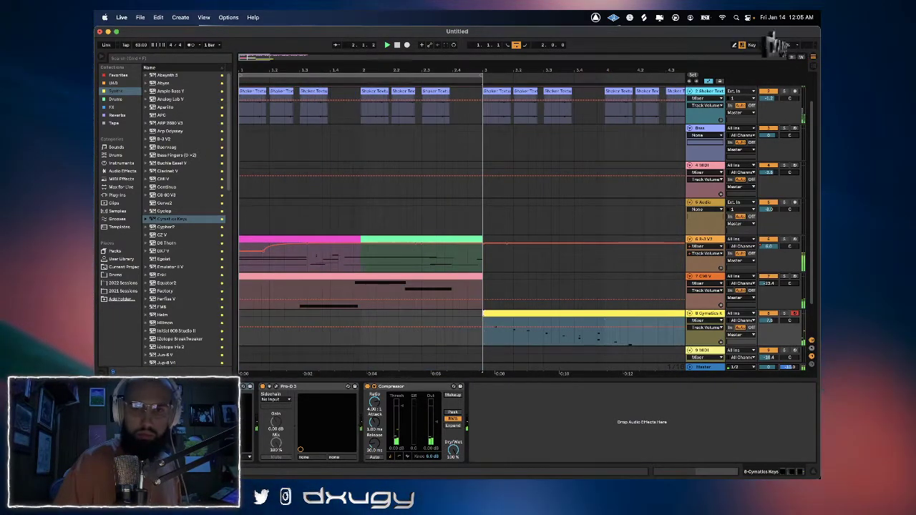
drag(483, 312, 94, 251)
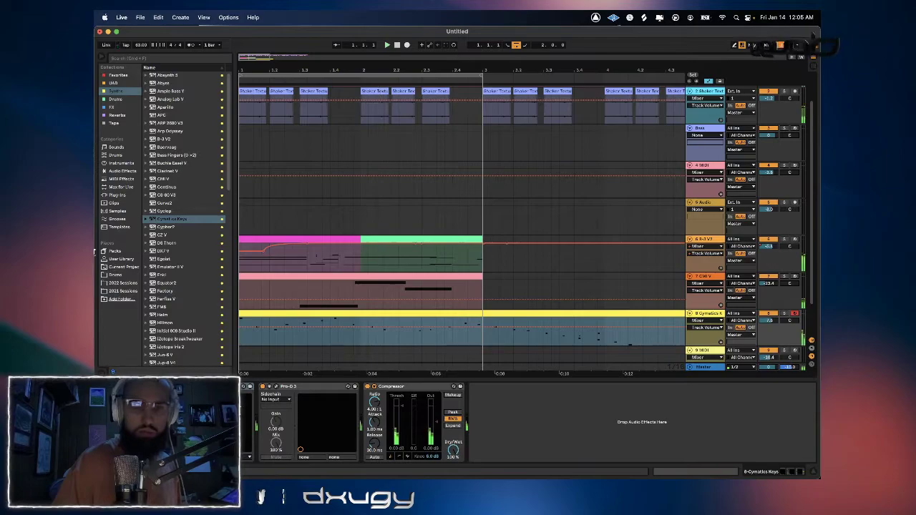
Split the Cymatics Keys clip at bar 3, delete the part after it, and trim the remaining clip's end to just past beat 2.4.
click(483, 338)
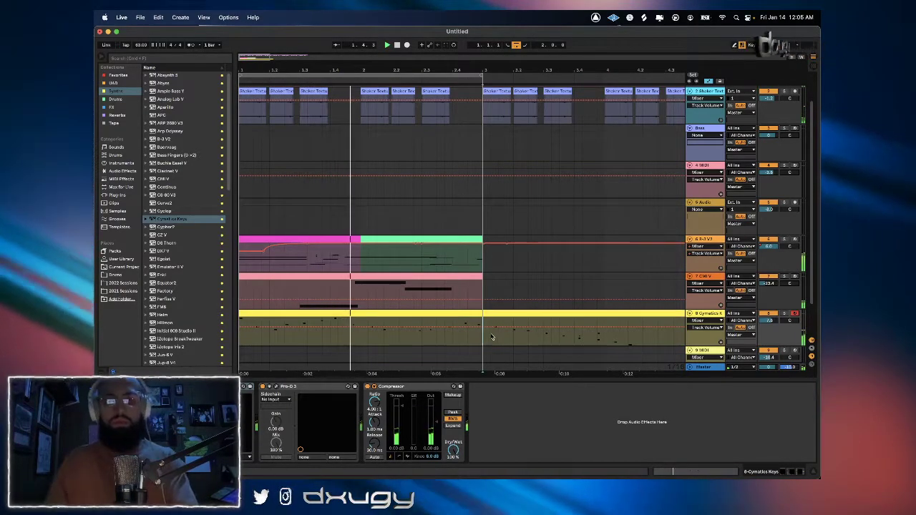
click(493, 317)
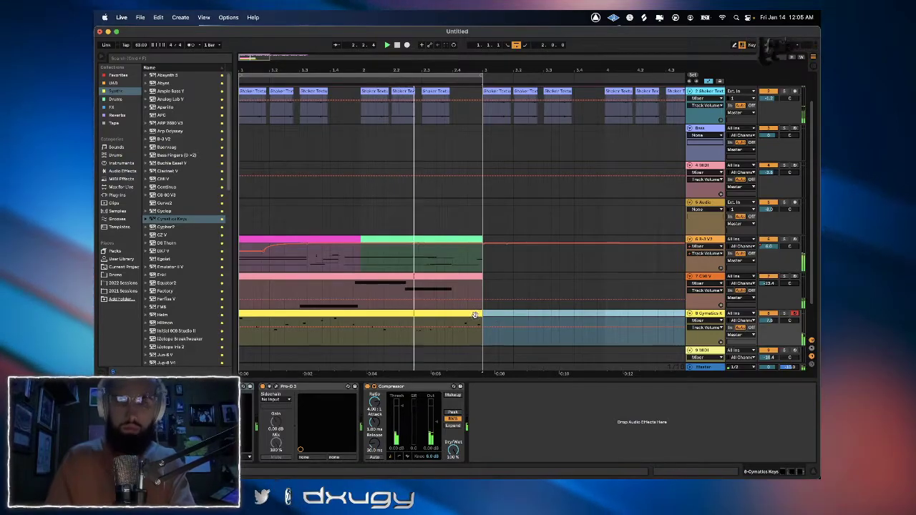
click(452, 337)
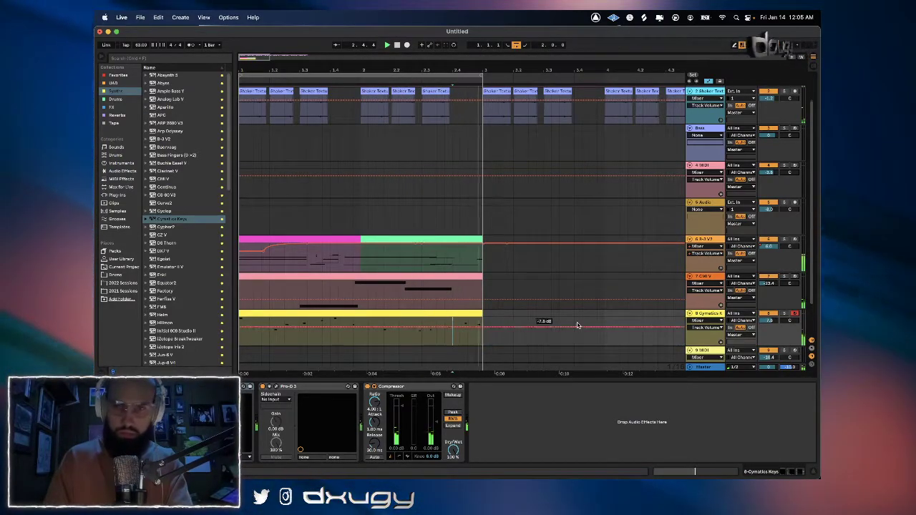
click(477, 315)
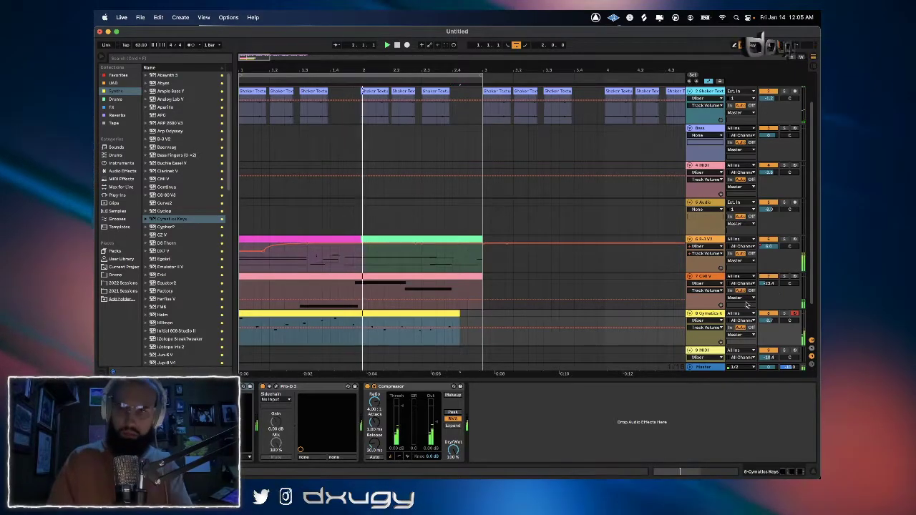
Insert a new MIDI track below the Cymatics Keys track.
right_click(716, 138)
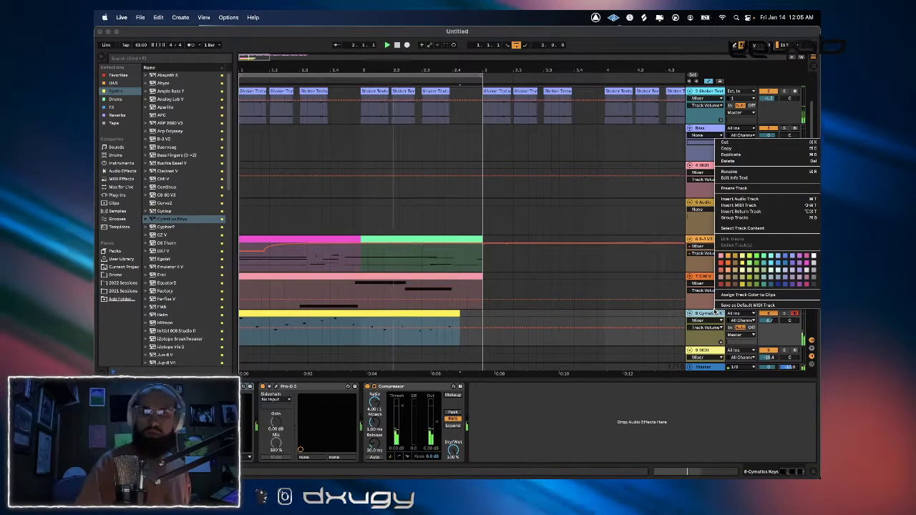
click(762, 205)
key(space)
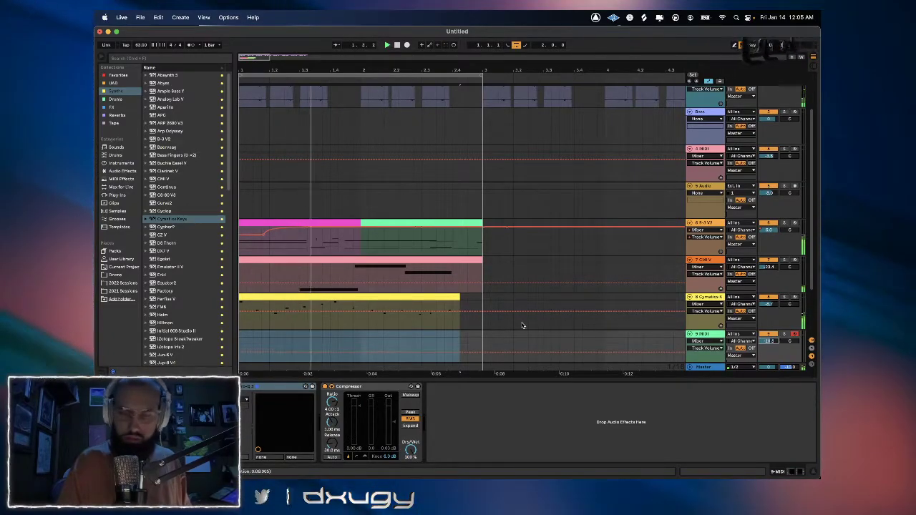
Trim the Cymatics Keys clip's end to halfway between beats 2.3 and 2.4 and duplicate the two-bar section to bar 3.
drag(459, 296, 436, 296)
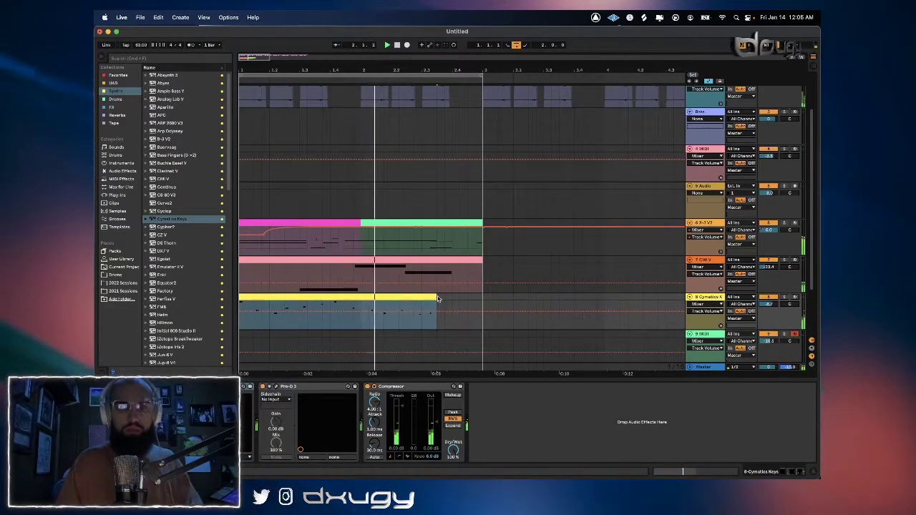
shift+click(483, 297)
key(super+d)
Deactivate the original Cymatics Keys clip in the first two bars.
scroll(425, 298, left, 3)
click(377, 297)
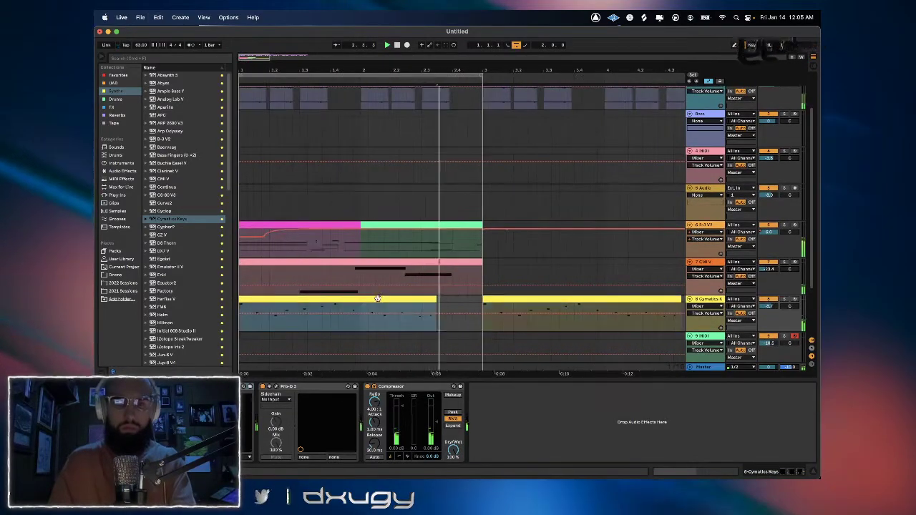
key(0)
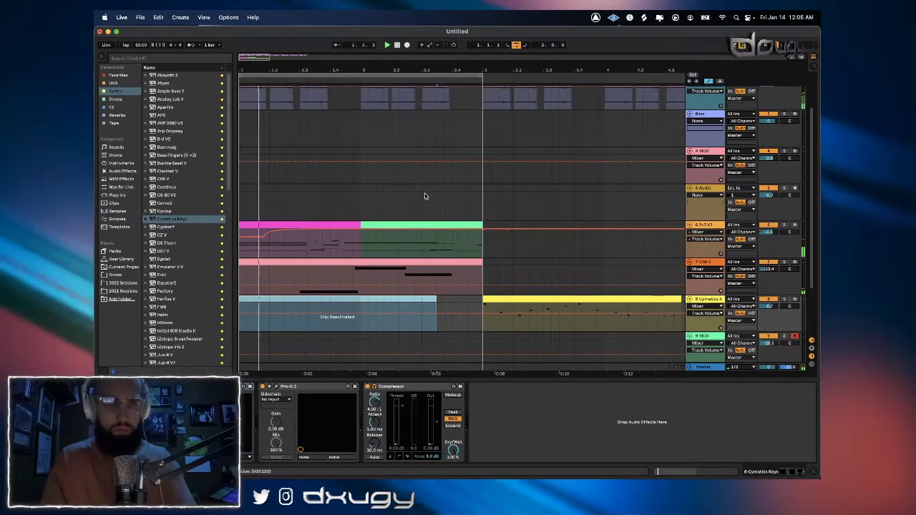
Find Matrix-12 V2 in the synth collection and load it onto the new MIDI track.
click(178, 219)
scroll(178, 236, down, 6)
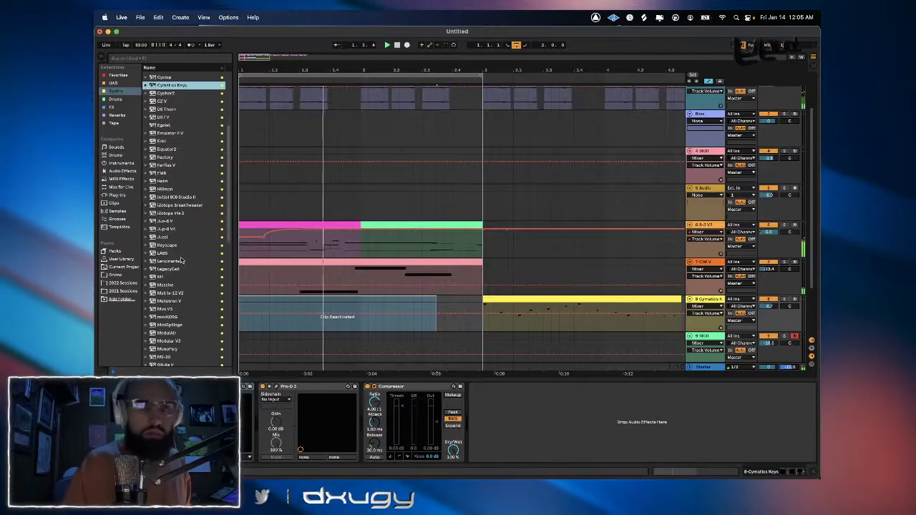
scroll(177, 262, down, 1)
click(169, 269)
scroll(174, 266, down, 4)
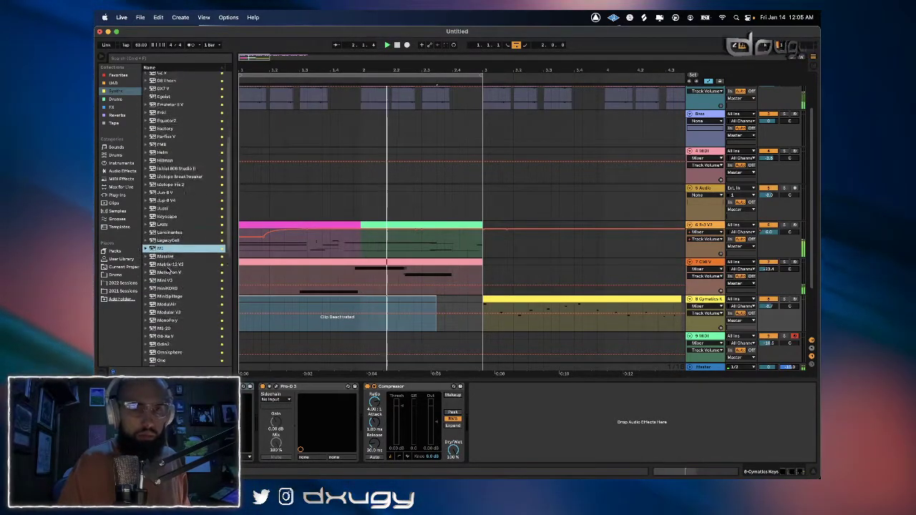
click(165, 249)
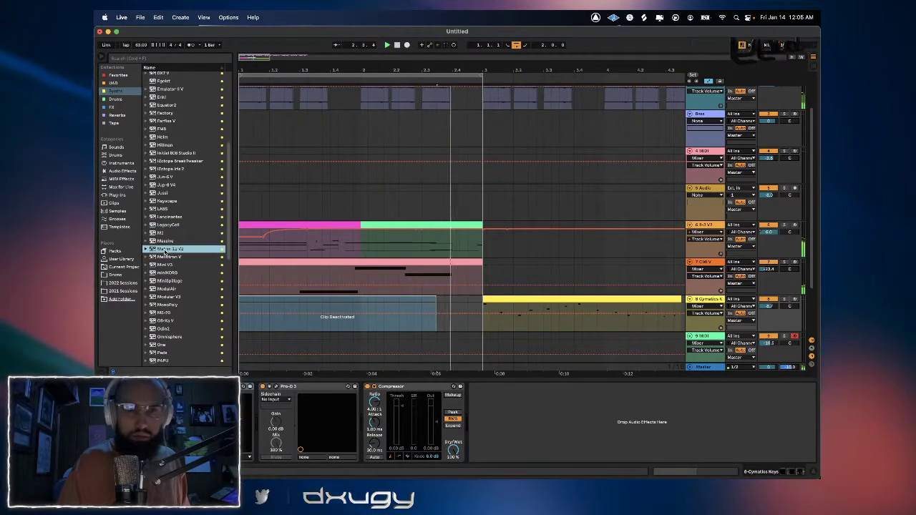
click(164, 250)
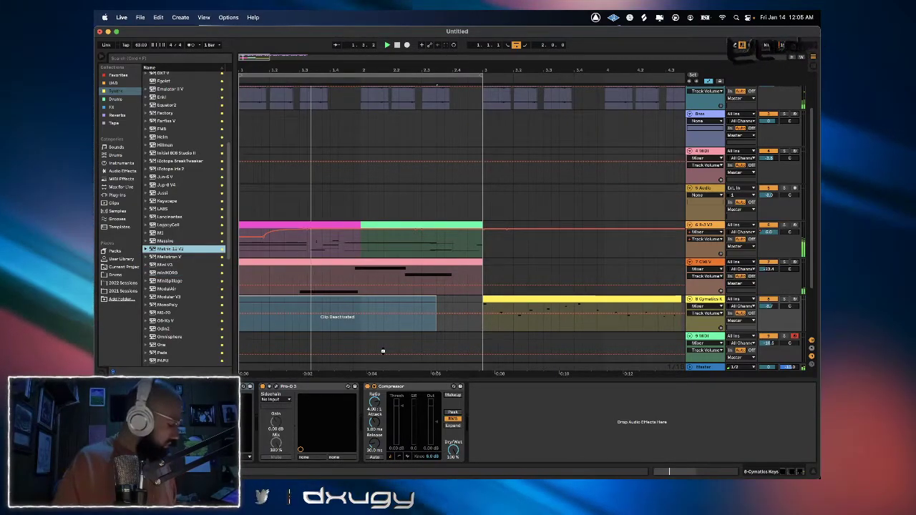
mouse_move(451, 463)
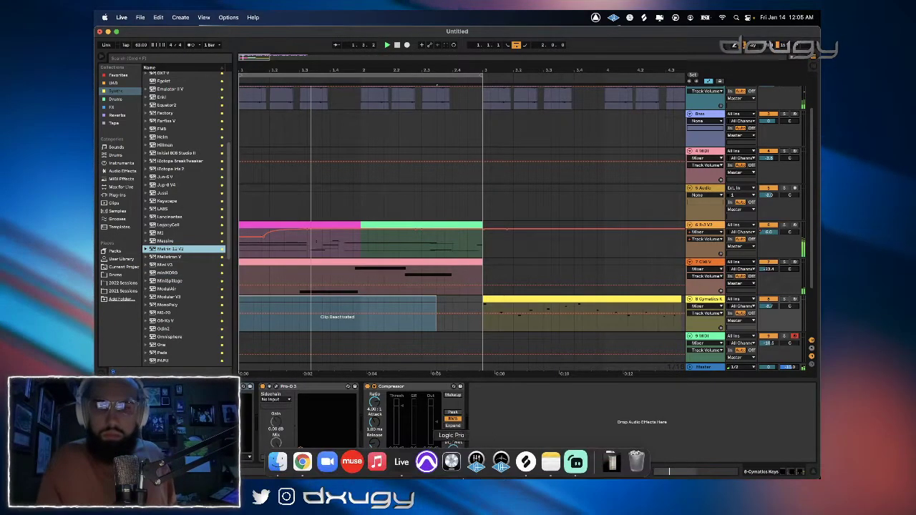
click(550, 462)
click(576, 461)
mouse_move(352, 462)
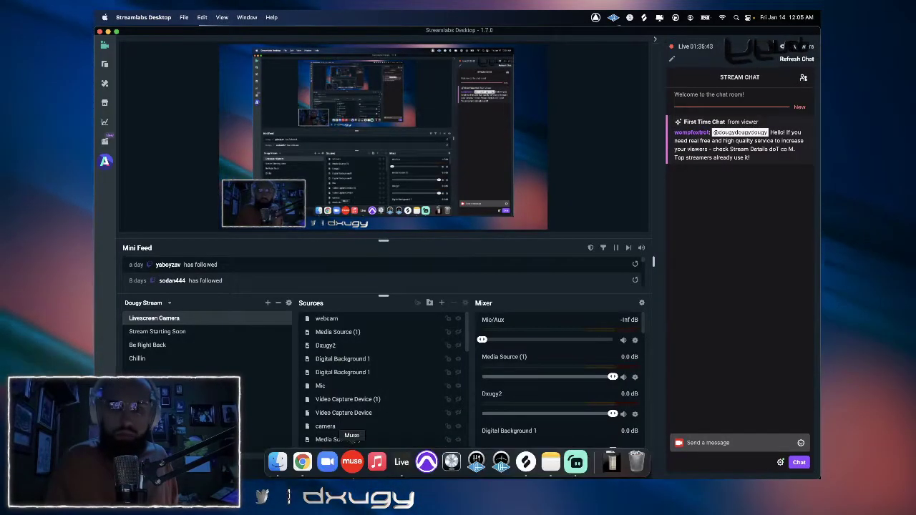
click(306, 471)
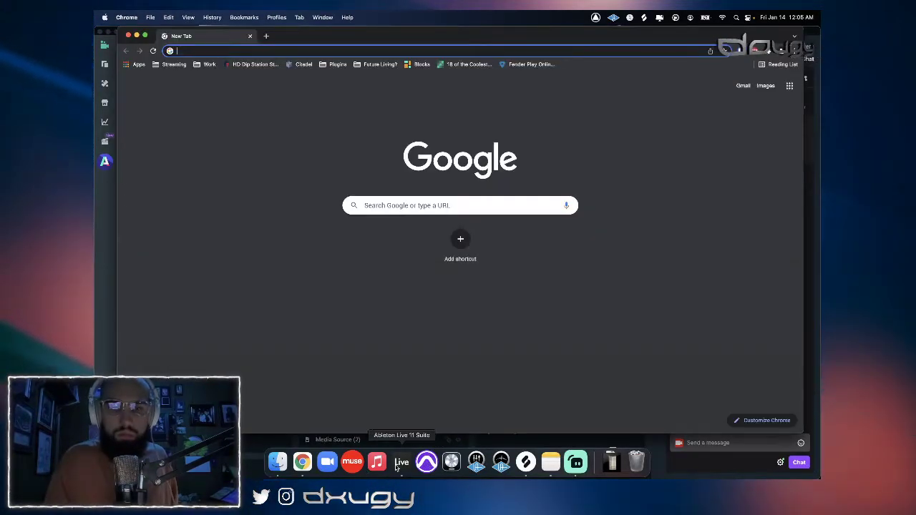
click(401, 465)
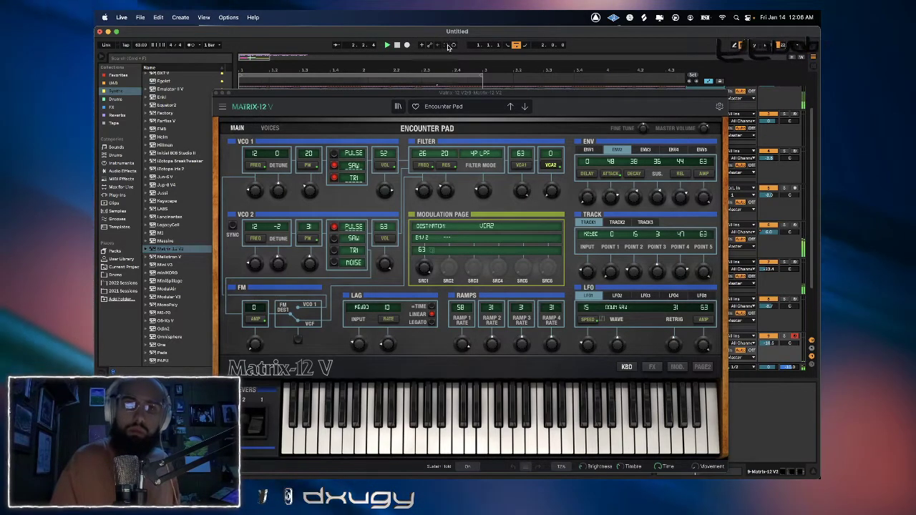
Close and reopen the Matrix-12 V window, look over its Voices page, and return to the Main page.
click(216, 92)
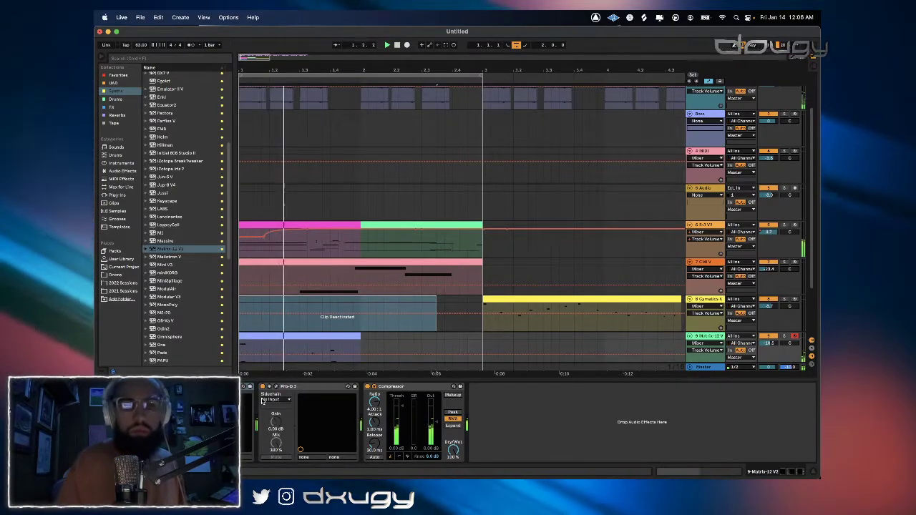
key(super+alt+p)
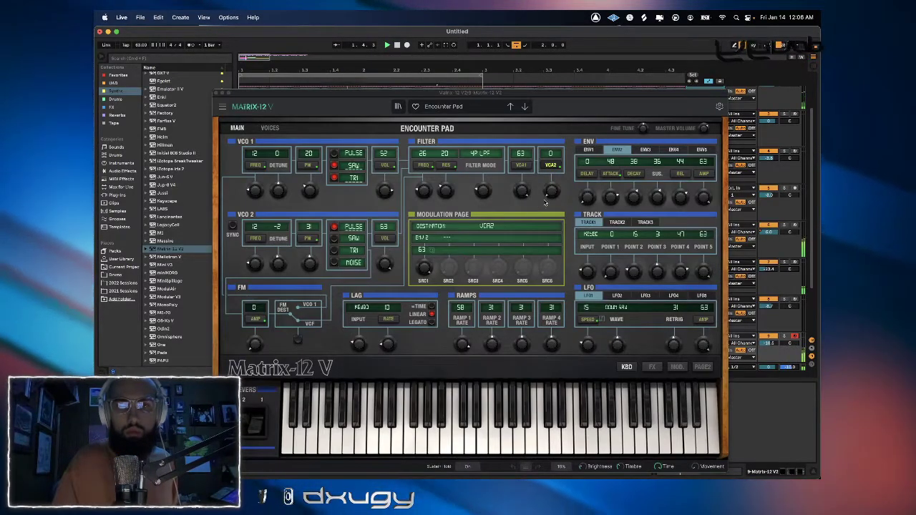
click(270, 127)
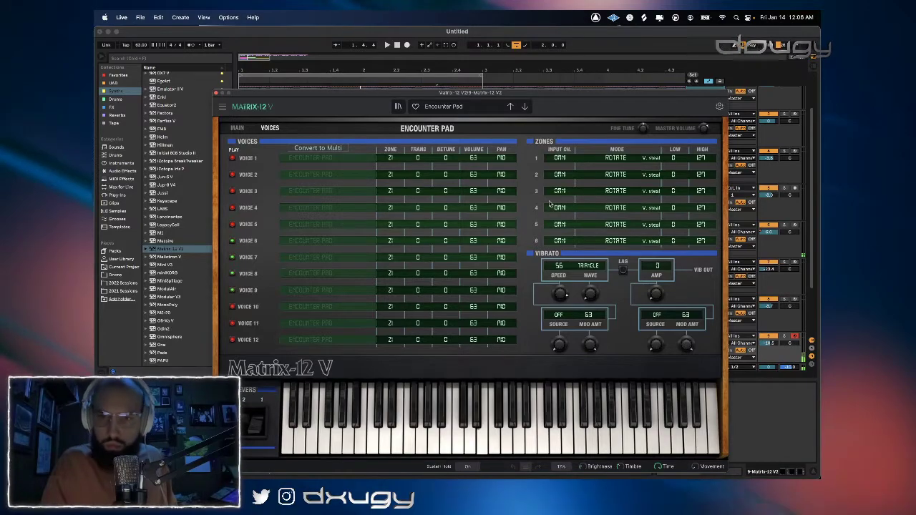
click(239, 128)
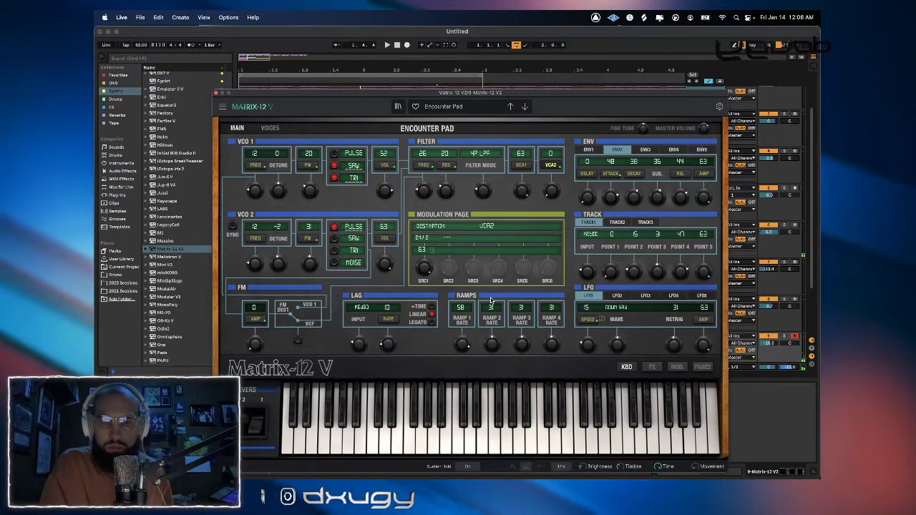
Show the Matrix-12 V effects page, toggle the Encounter Pad's Reverb, and audition the following presets up to Malfunctions.
click(651, 366)
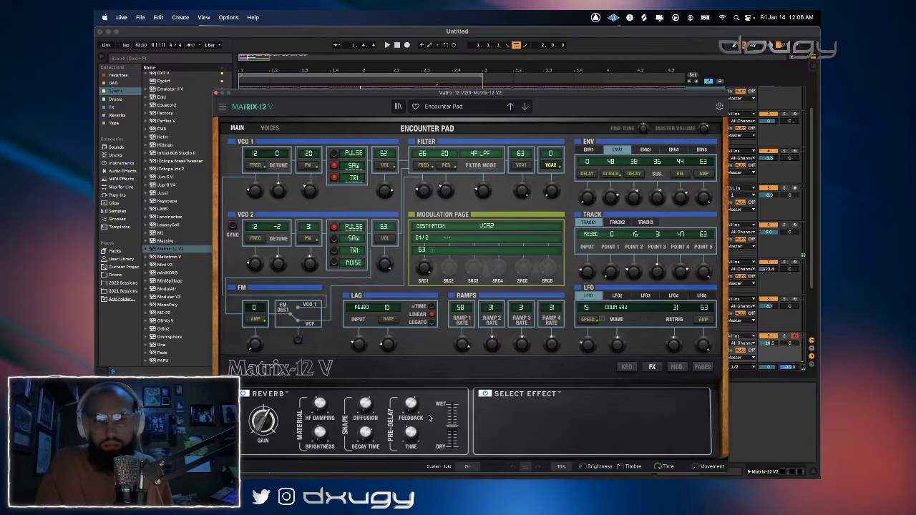
click(243, 395)
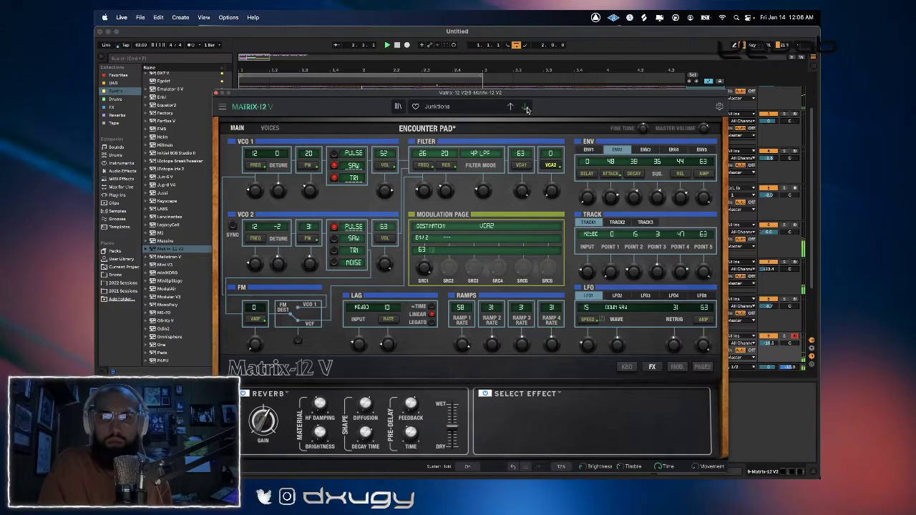
click(526, 109)
click(527, 109)
click(526, 109)
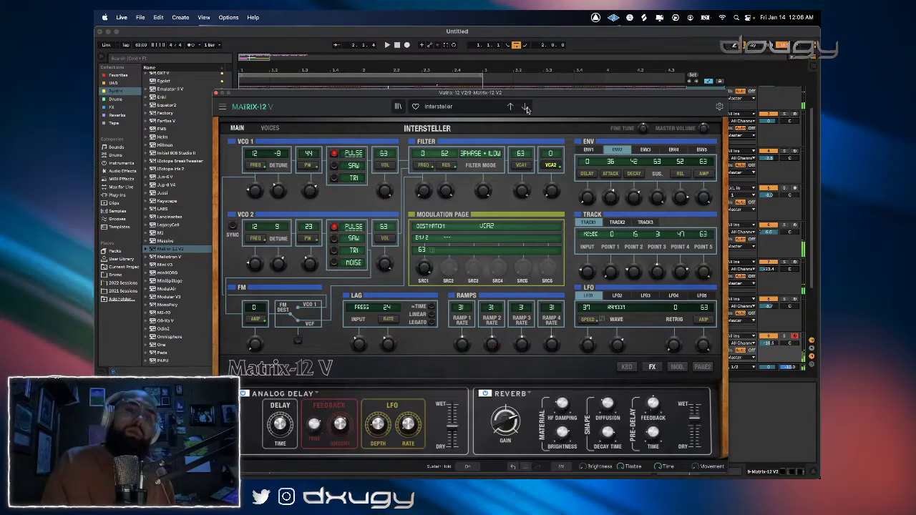
click(526, 109)
click(526, 109)
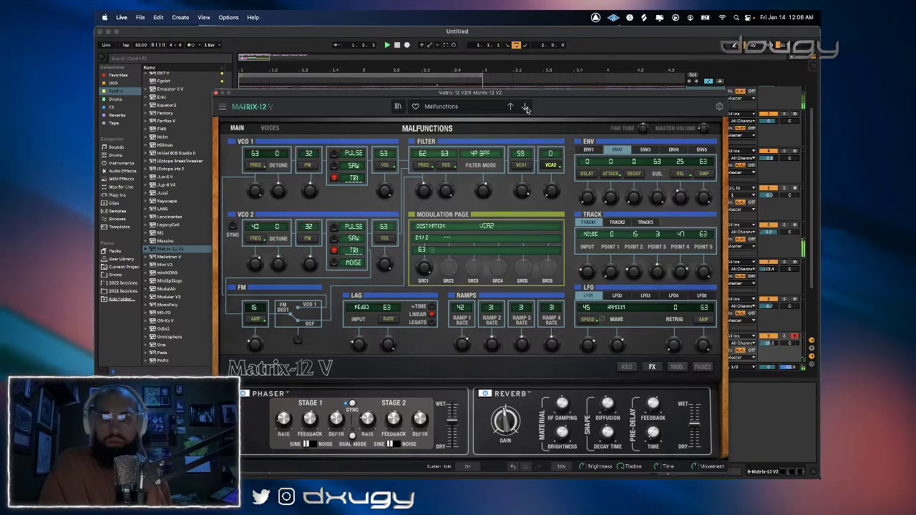
Search the plug-ins for pumper, load the stereo OneKnob Pumper on the Matrix-12 V track, and turn its knob up to 10.
click(446, 46)
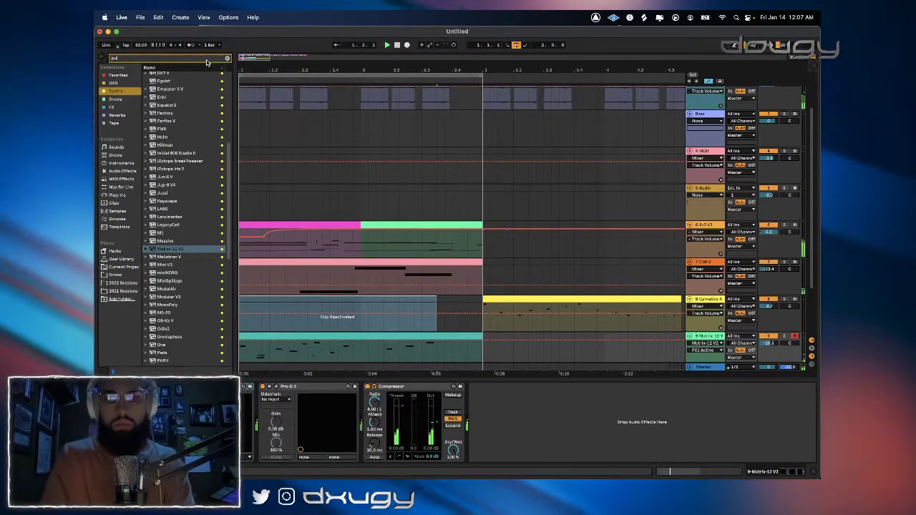
text(mper)
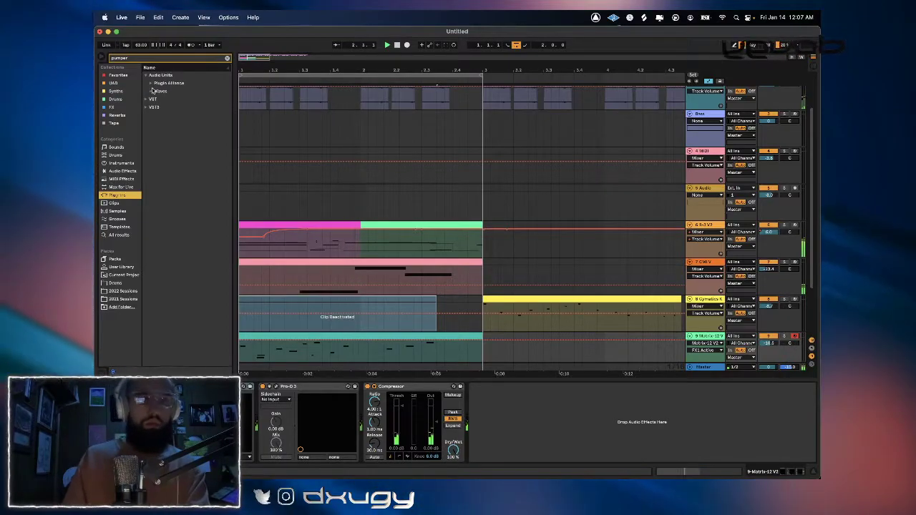
key(Return)
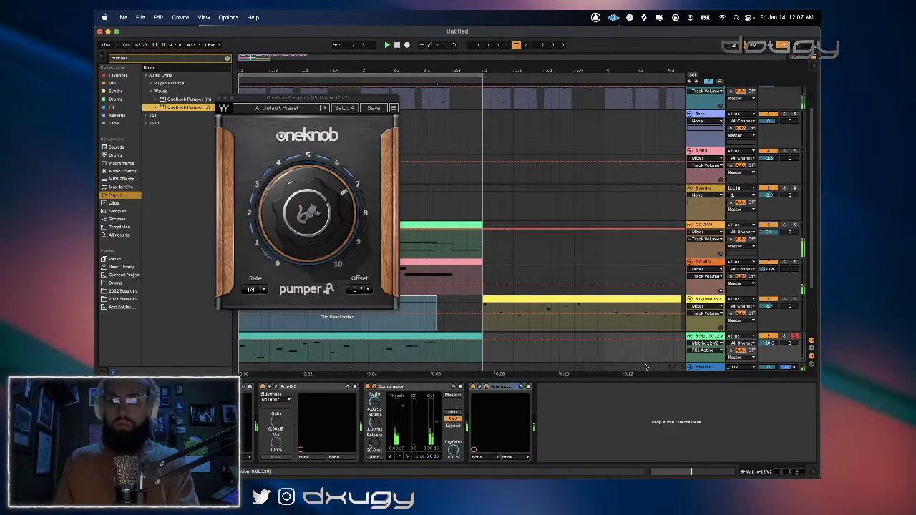
drag(308, 214, 308, 154)
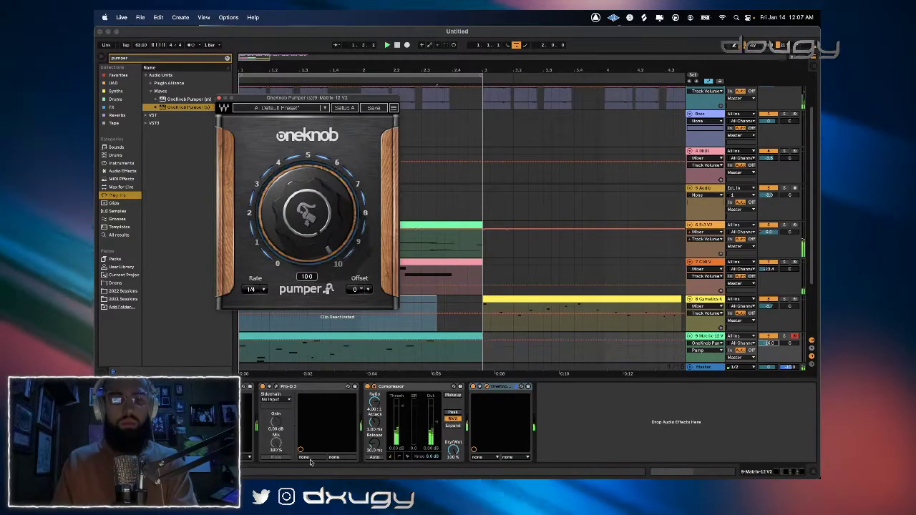
Load the Low Cut preset in the Matrix-12 V track's Pro-Q 3, shape a wide dip in the upper mids, and close the equalizer.
click(275, 386)
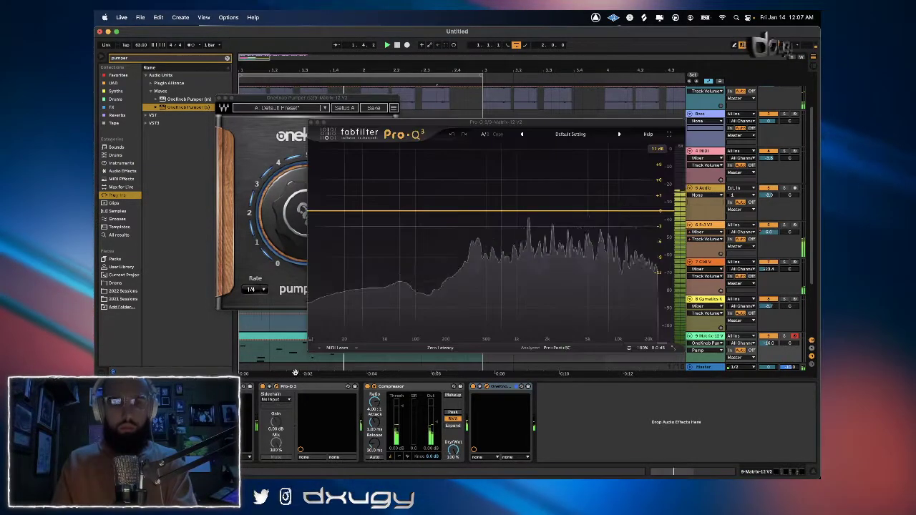
click(569, 134)
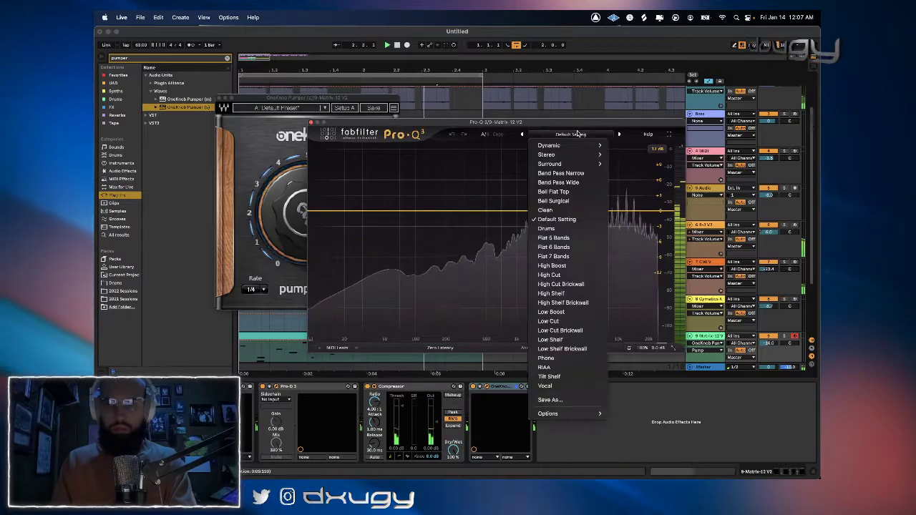
click(557, 322)
drag(474, 209, 567, 243)
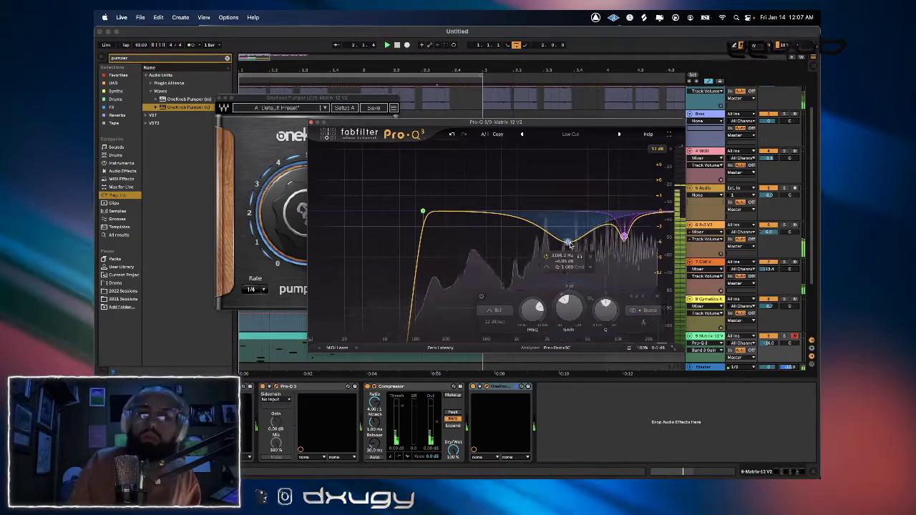
drag(567, 242, 592, 244)
click(314, 123)
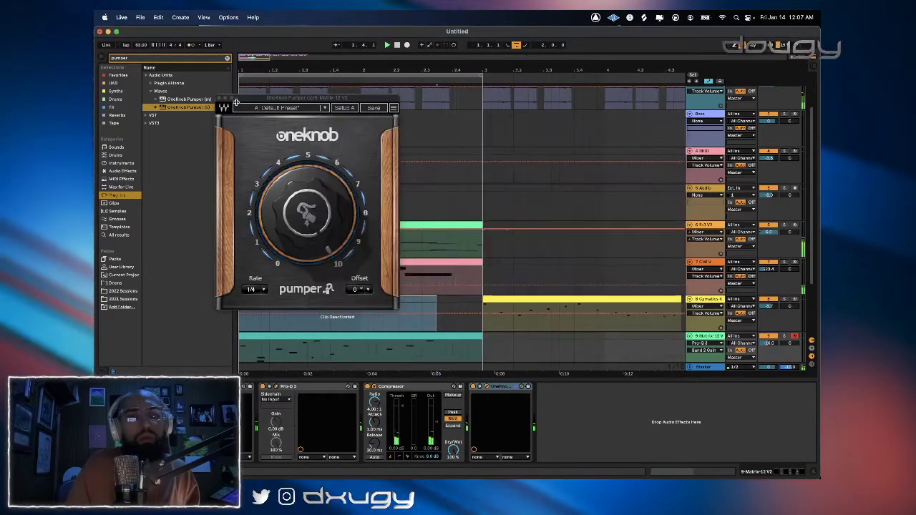
Close OneKnob Pumper, search for mondo, and load MondoMod (s) onto the Matrix-12 V track.
click(222, 98)
click(227, 57)
text(mondo)
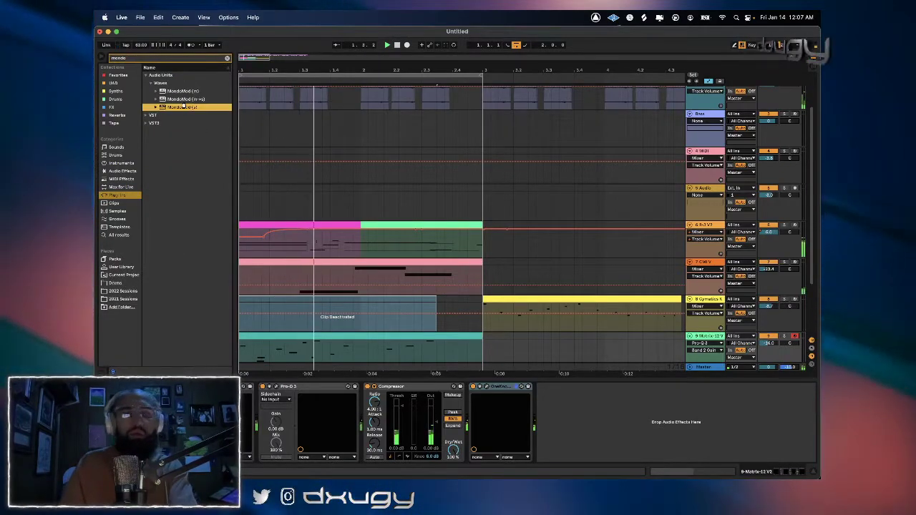
double_click(184, 105)
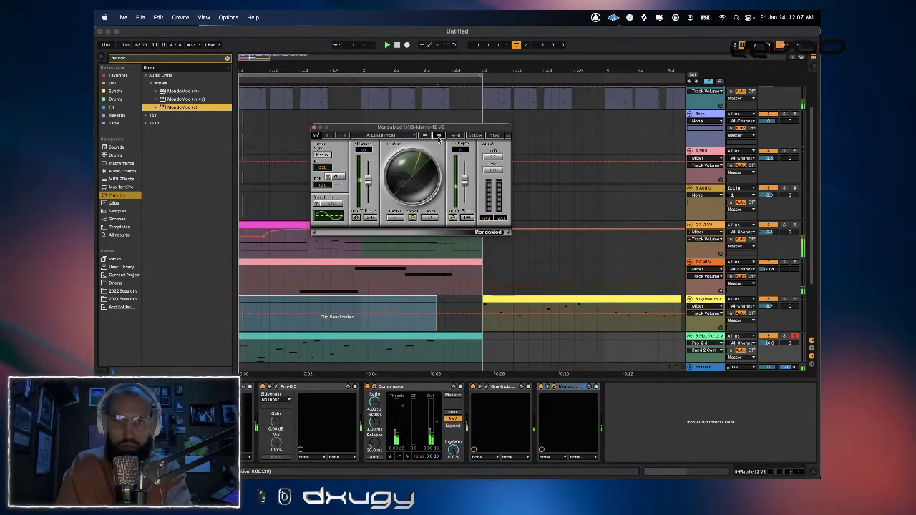
Step through the MondoMod presets, close its window, and lower the Matrix-12 V track's volume to -20.1 dB.
click(438, 136)
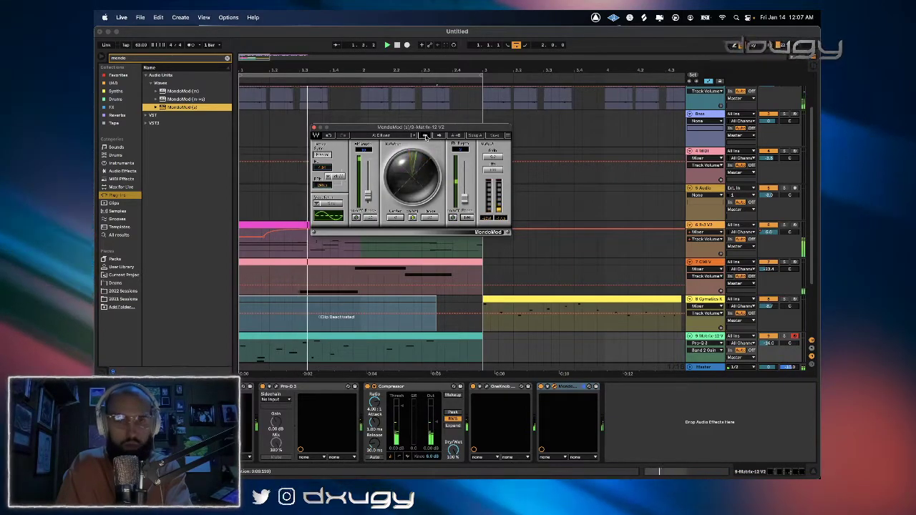
click(439, 136)
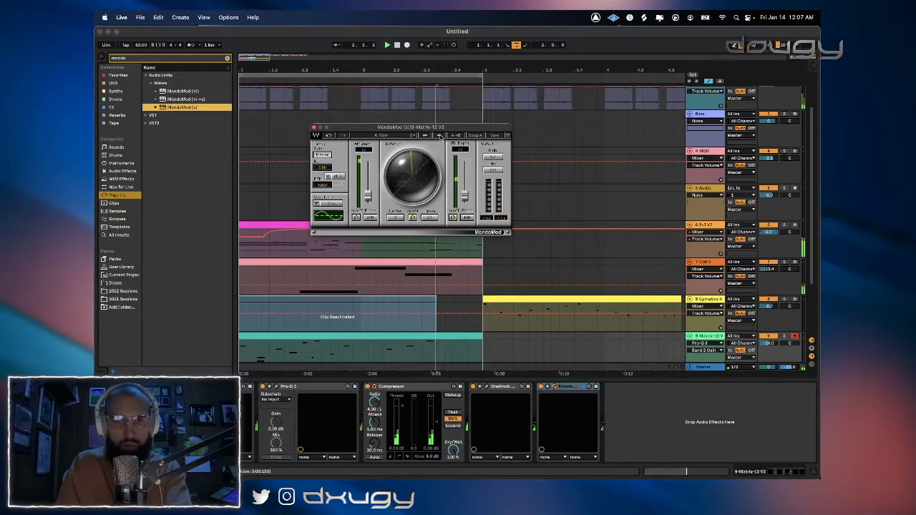
click(438, 136)
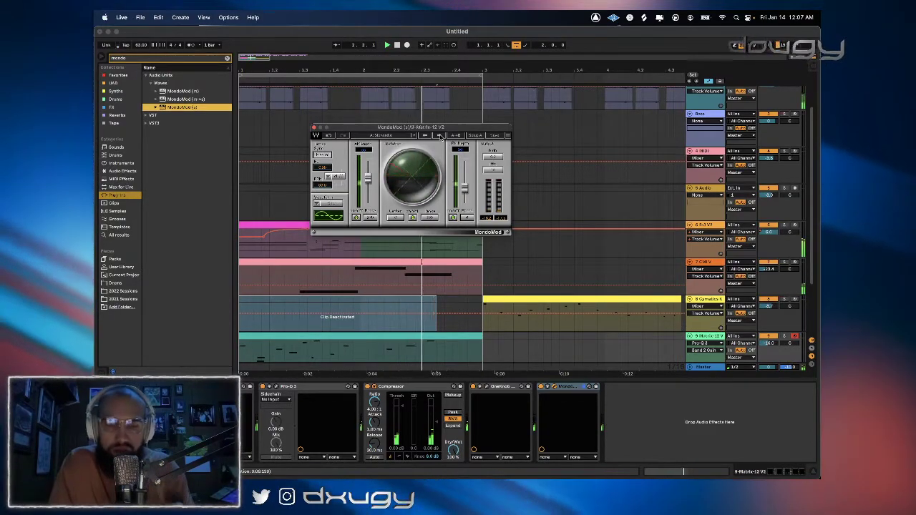
click(314, 127)
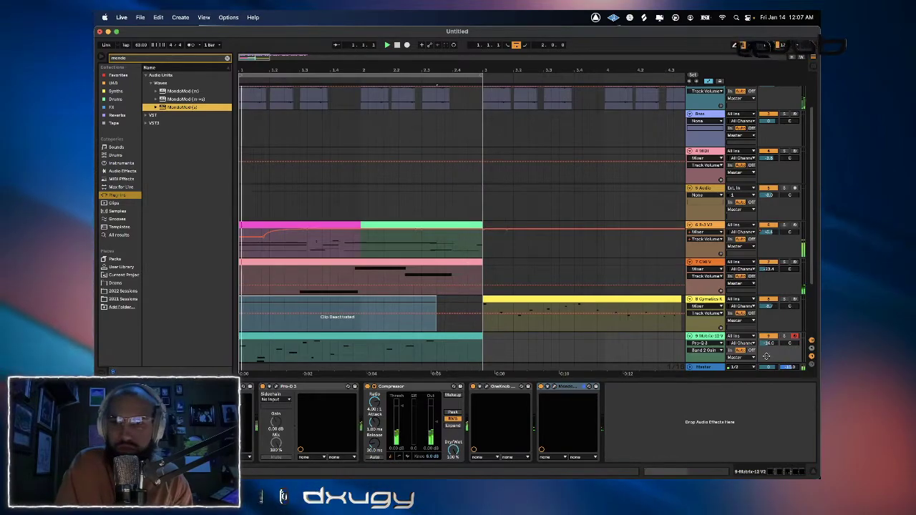
scroll(769, 344, down, 4)
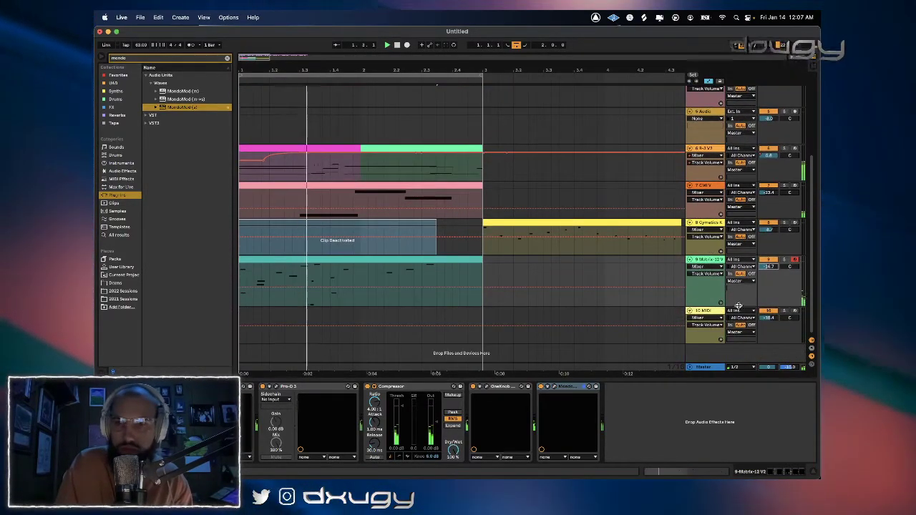
scroll(764, 267, up, 2)
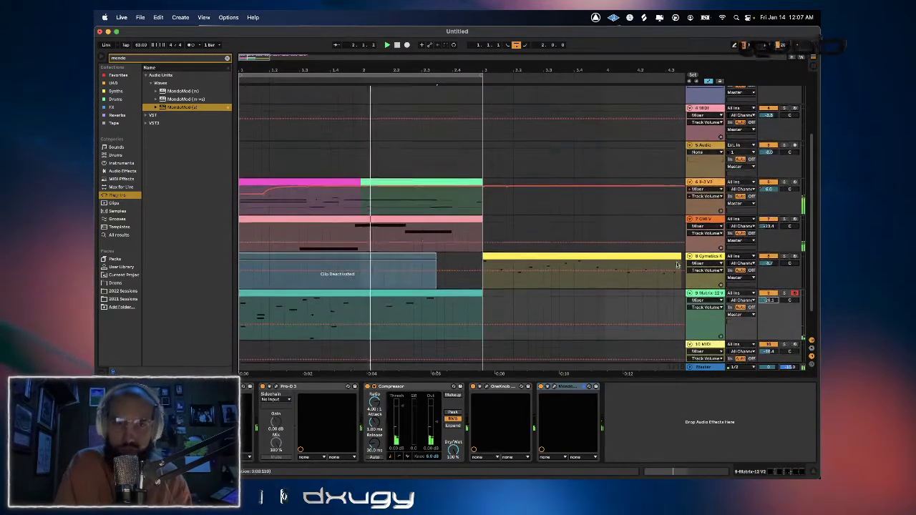
Try to duplicate the first two bars of the B-3, CMI V, Cymatics Keys and Matrix-12 V tracks to bar 3.
click(507, 181)
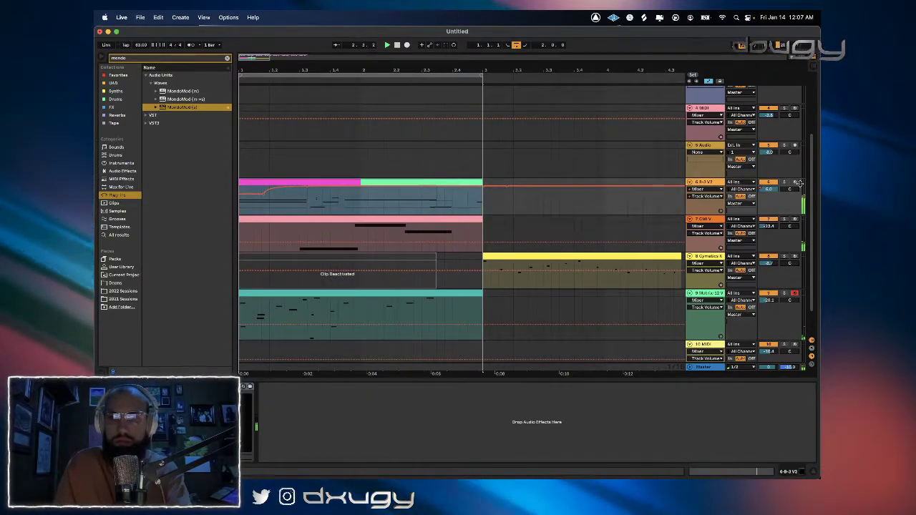
key(space)
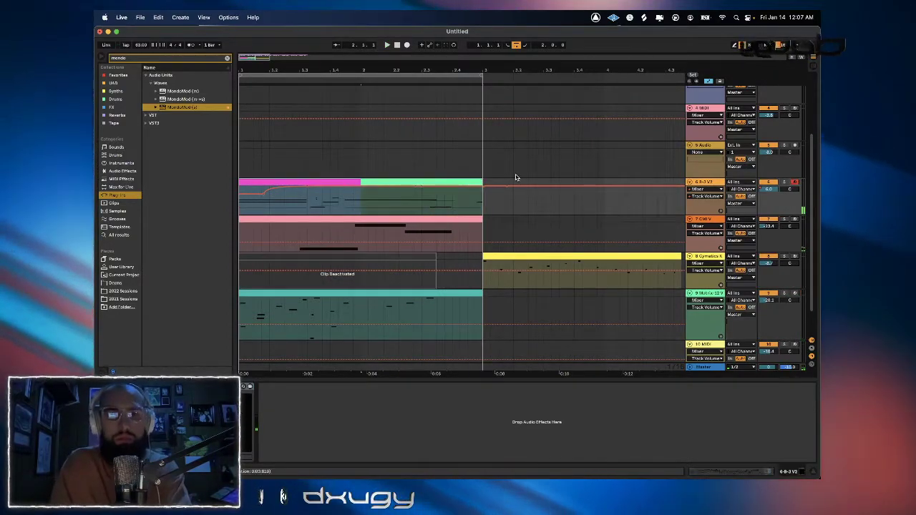
shift+click(485, 312)
key(super+d)
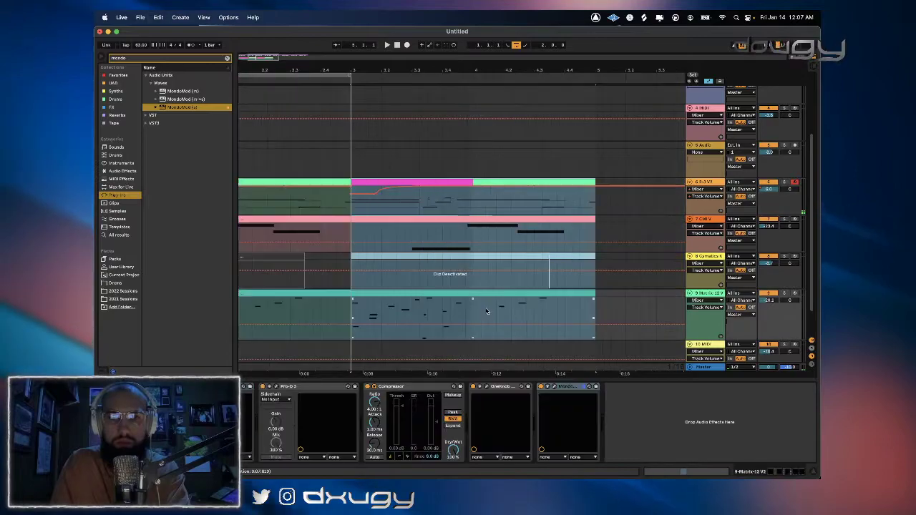
key(super+z)
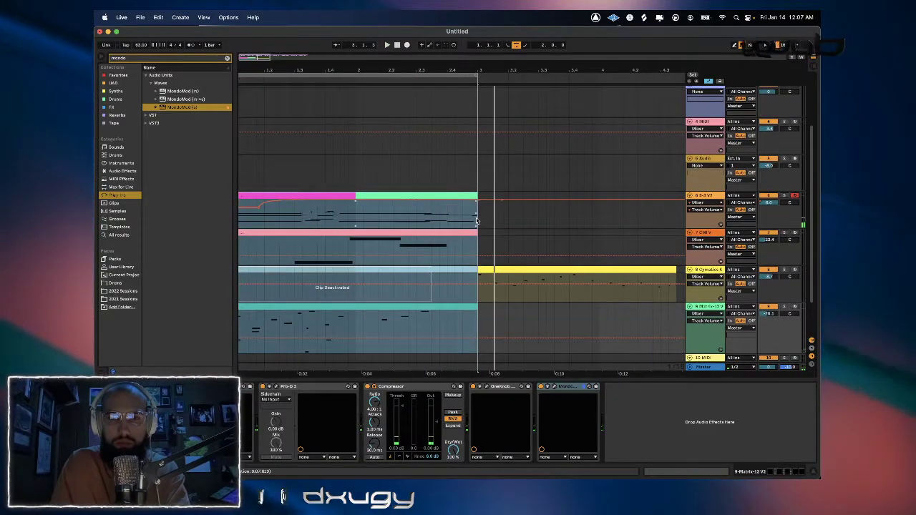
Duplicate only the two-bar B-3 and CMI V clips to bar 3 and start playback.
click(469, 247)
scroll(344, 207, up, 1)
shift+click(292, 199)
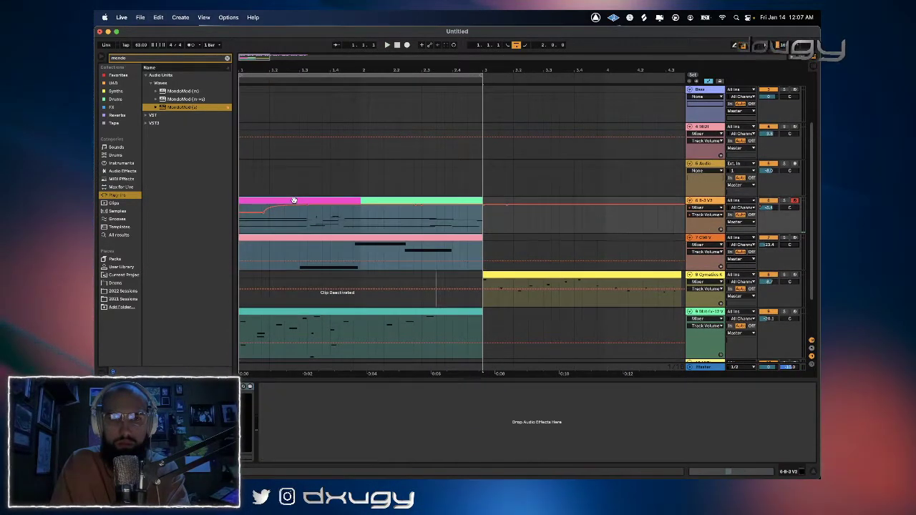
key(super+d)
key(space)
scroll(436, 244, left, 2)
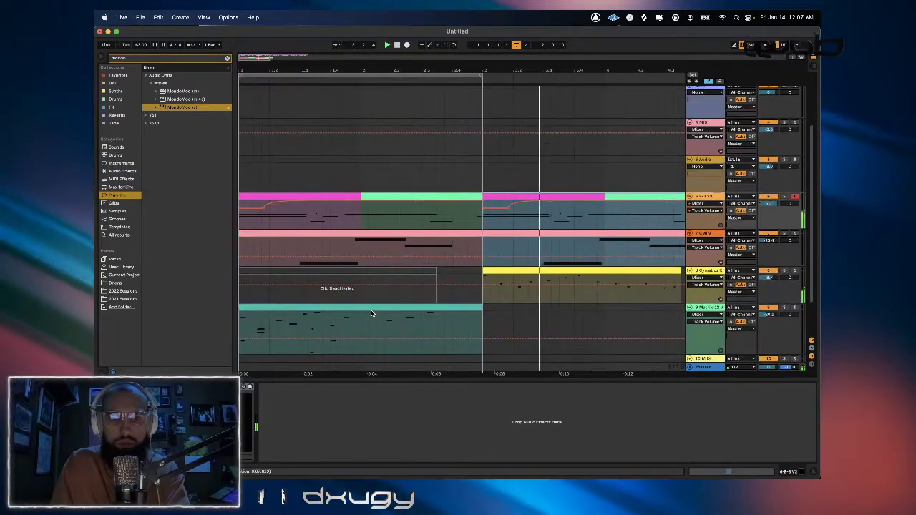
Duplicate the two-bar Matrix-12 V clip to bar 3 and restart playback to hear the section.
click(460, 309)
key(super+d)
scroll(463, 241, up, 2)
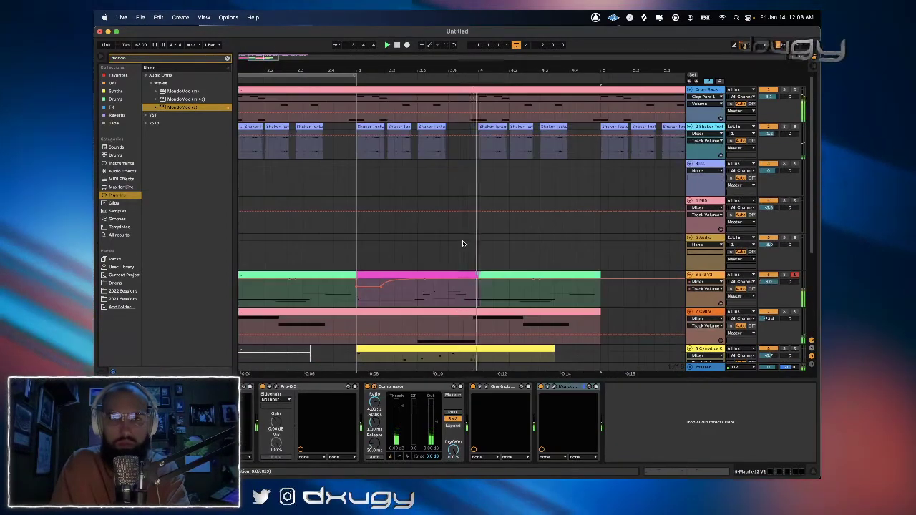
scroll(462, 241, down, 3)
scroll(462, 240, left, 1)
key(space)
key(space)
scroll(462, 241, down, 1)
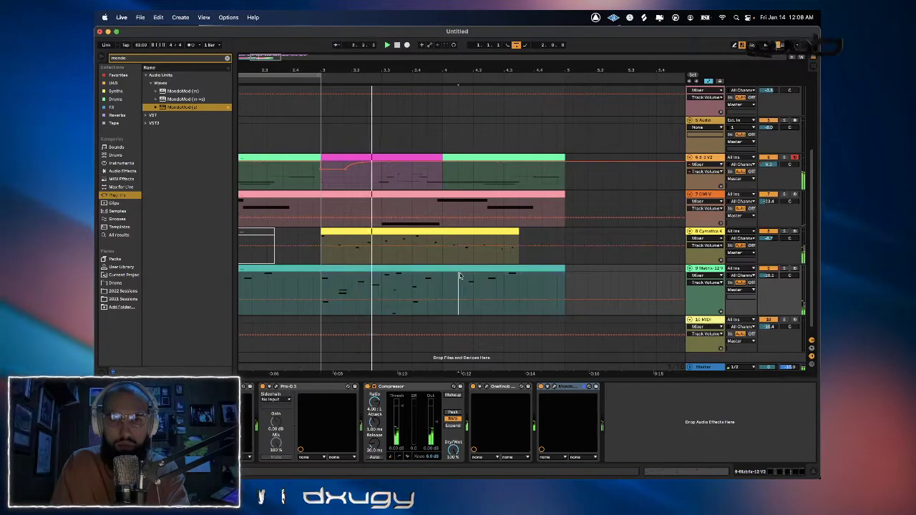
Duplicate bars 3 and 4 of the B-3, CMI V, Cymatics Keys and Matrix-12 V tracks to bars 5 and 7, undoing the extra copy.
scroll(460, 264, up, 3)
scroll(460, 269, down, 1)
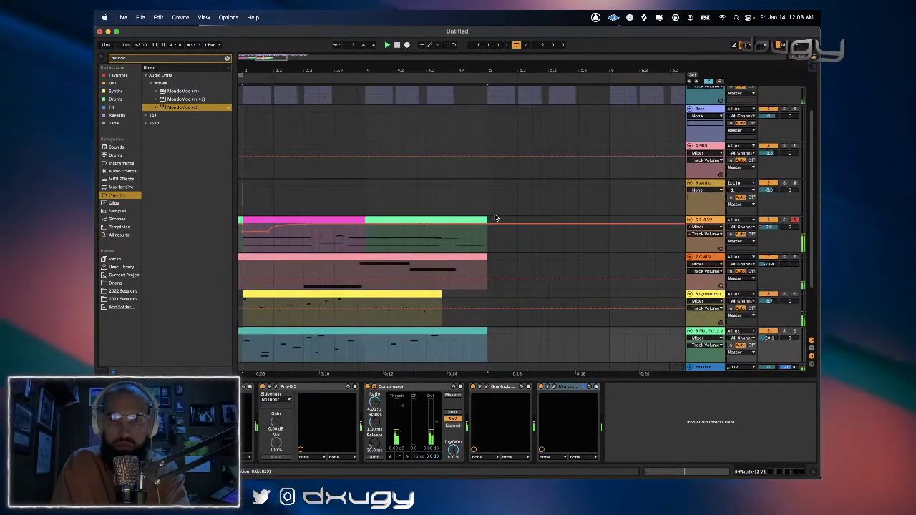
shift+click(478, 218)
key(super+d)
scroll(480, 220, up, 2)
scroll(480, 220, down, 3)
key(super+d)
key(super+d)
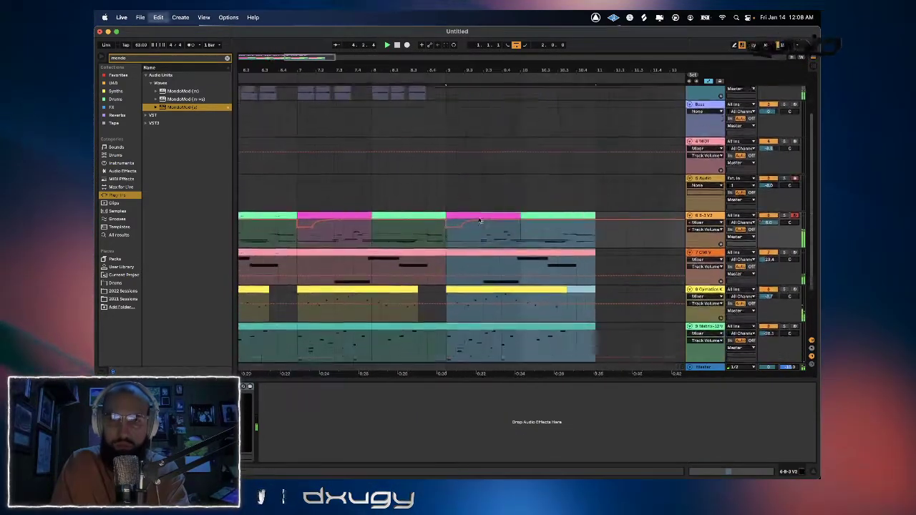
scroll(480, 220, down, 1)
key(super+z)
Select the four instrument tracks' clips from bar 3 to bar 9 and loop that six-bar range.
scroll(480, 220, left, 3)
scroll(367, 190, left, 3)
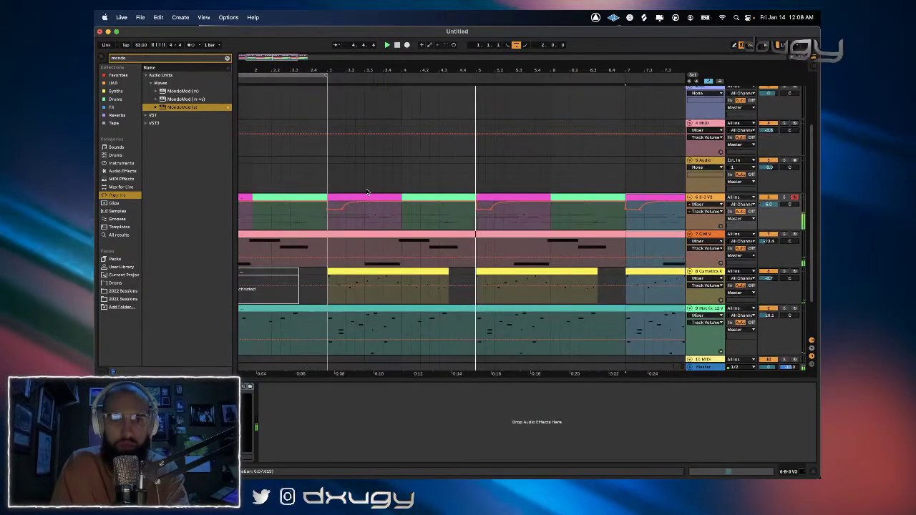
shift+click(362, 196)
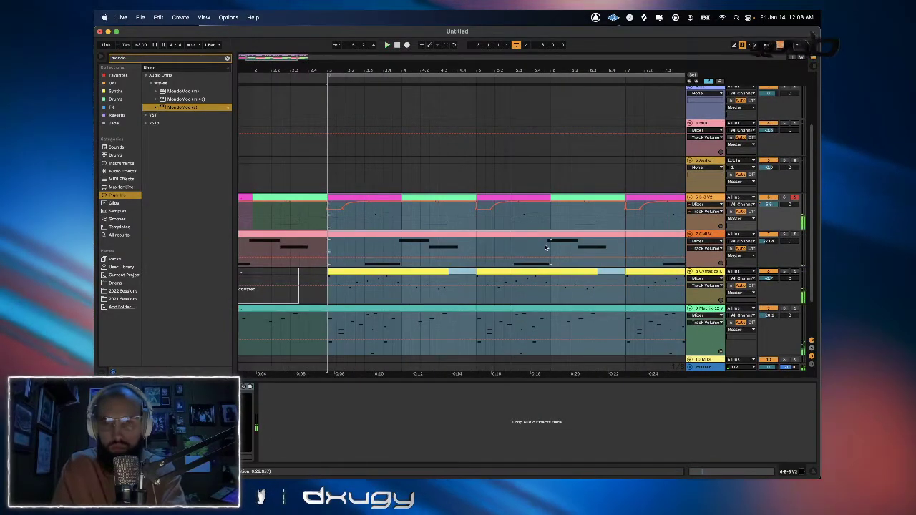
Delete the two B-3 V2 clips in bars 5 and 6.
scroll(742, 224, down, 2)
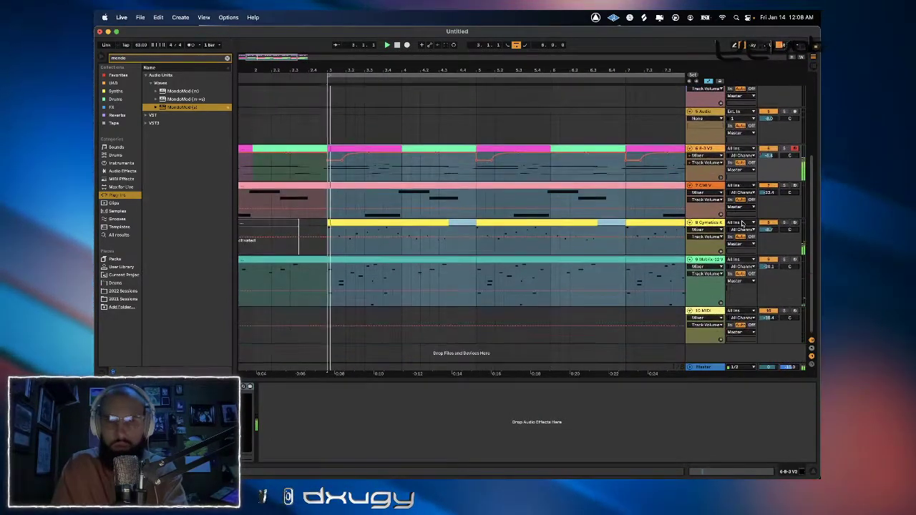
click(719, 256)
scroll(725, 245, up, 1)
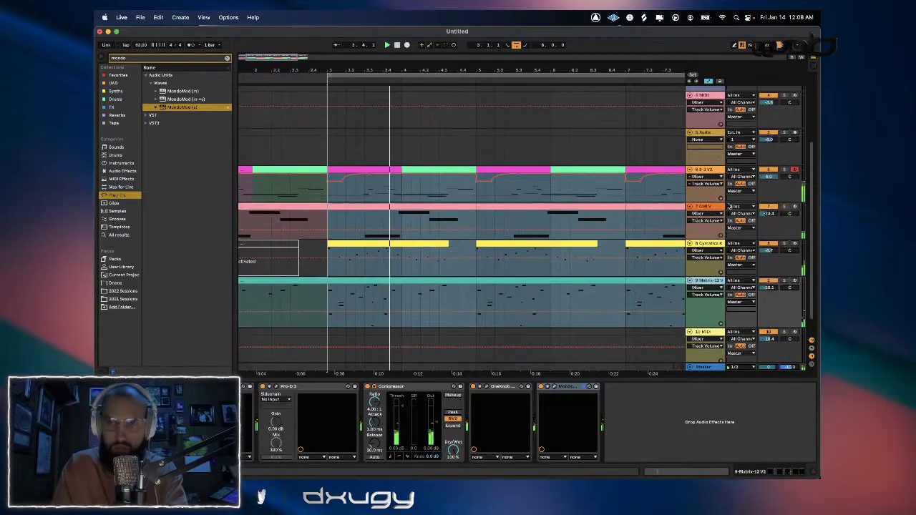
right_click(708, 171)
click(511, 193)
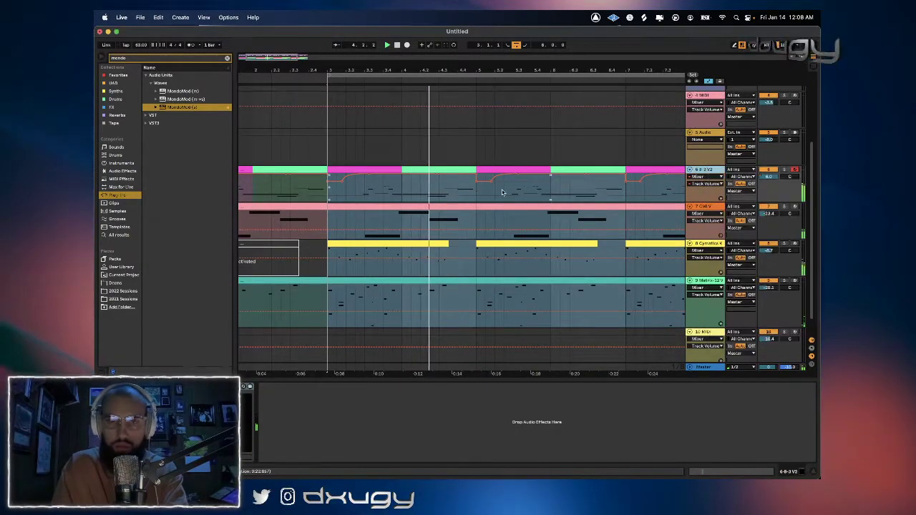
click(500, 171)
scroll(509, 172, right, 1)
shift+click(531, 176)
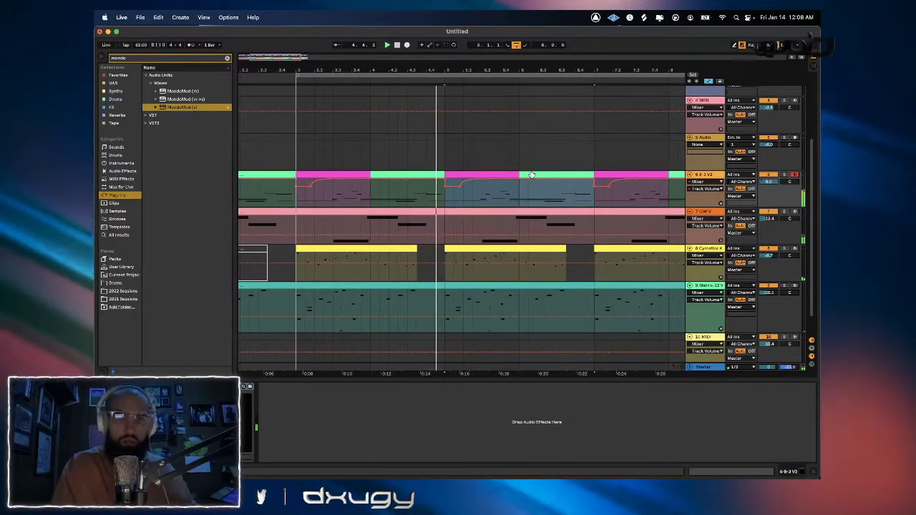
key(Delete)
Play the looped section from bar 3 to hear it with the B-3 gap in bars 5 and 6, and stop playback.
key(space)
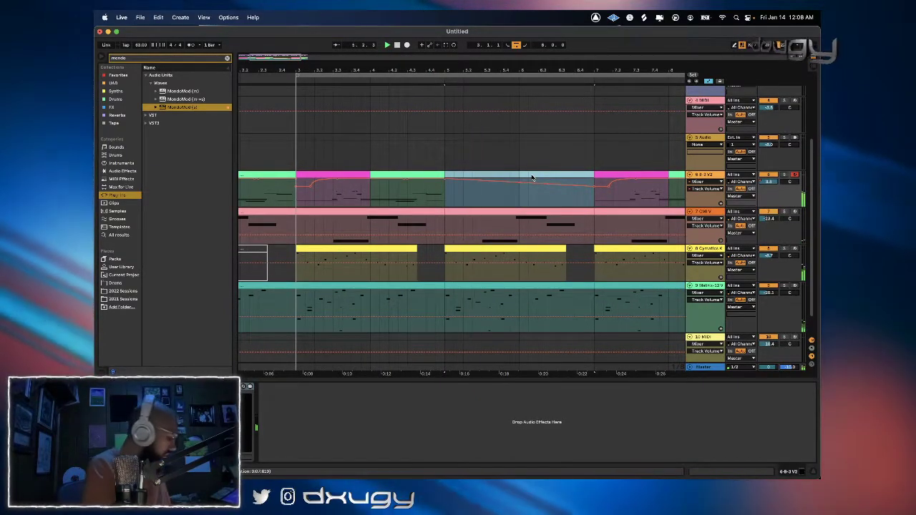
key(space)
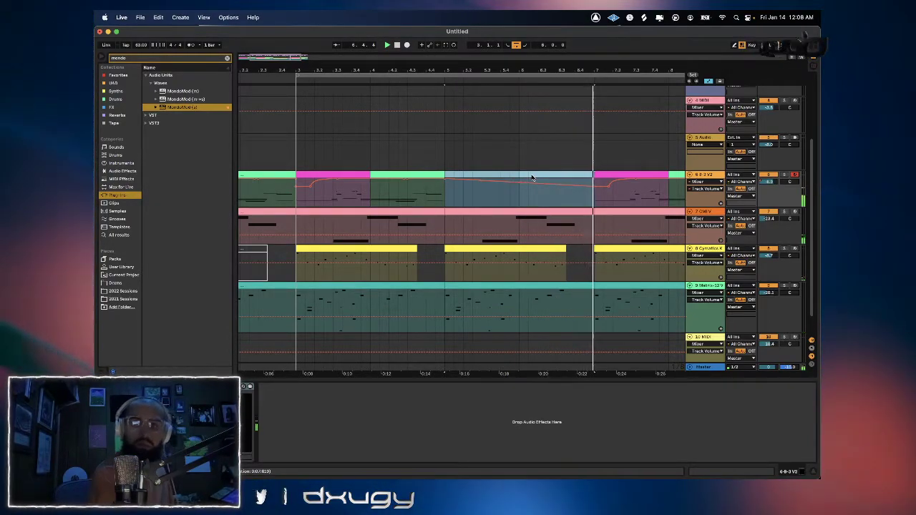
key(space)
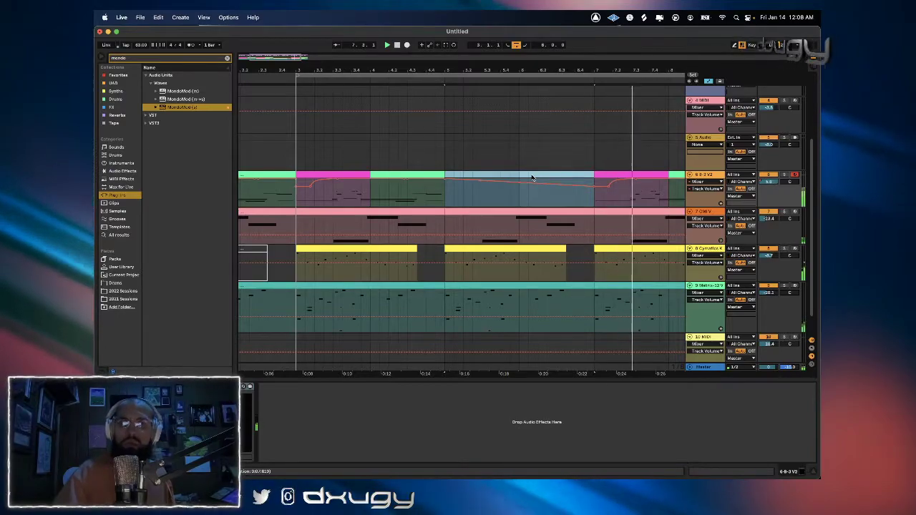
click(369, 194)
key(space)
key(space)
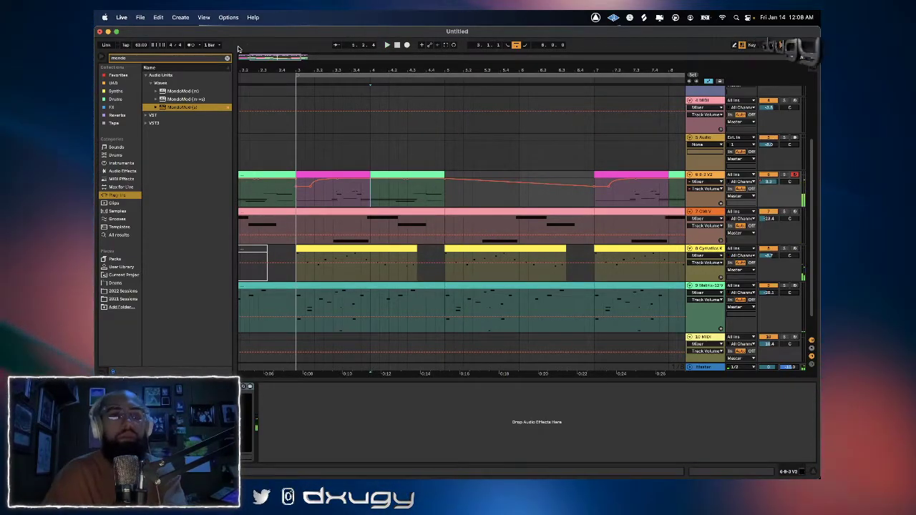
Search the audio effects for "limit" and add the Limiter to the B-3 V2 track.
text(limit)
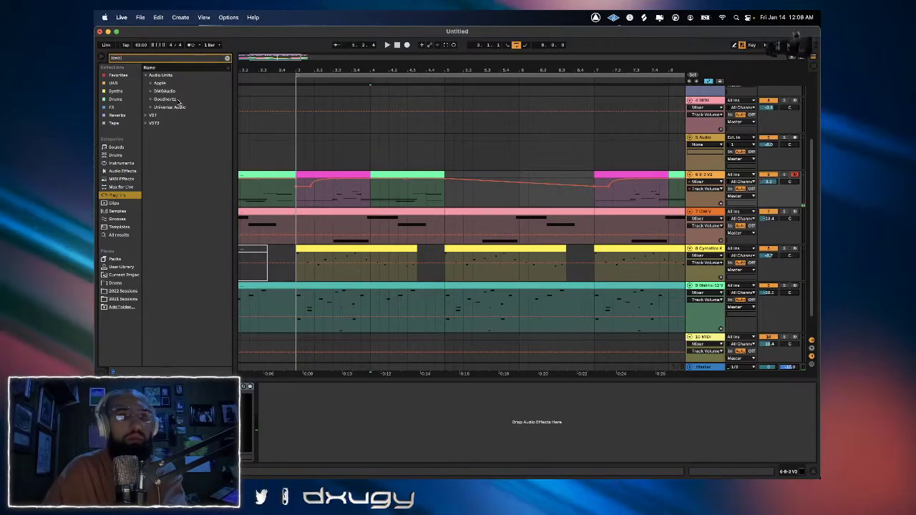
click(122, 171)
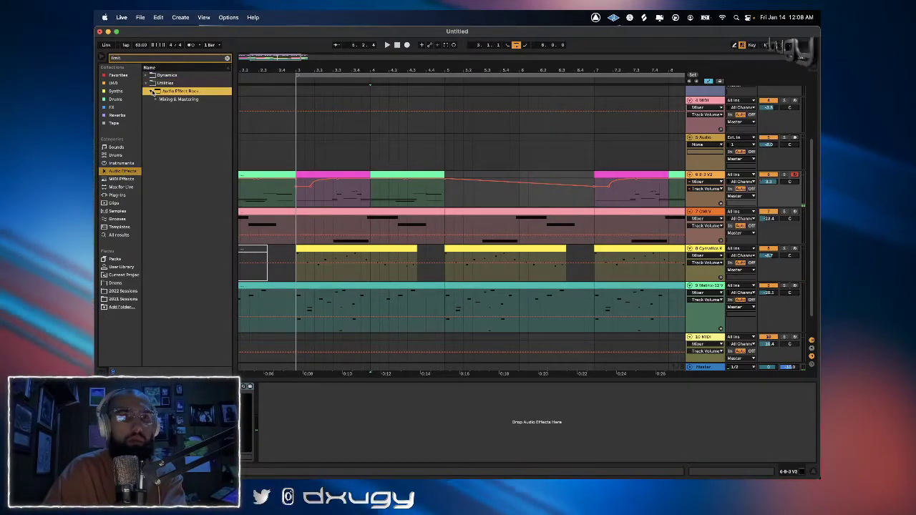
click(148, 75)
click(165, 101)
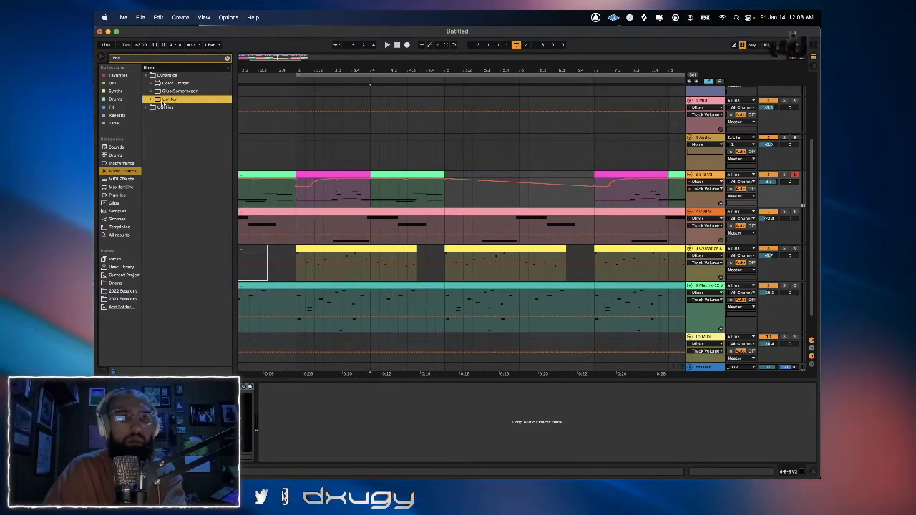
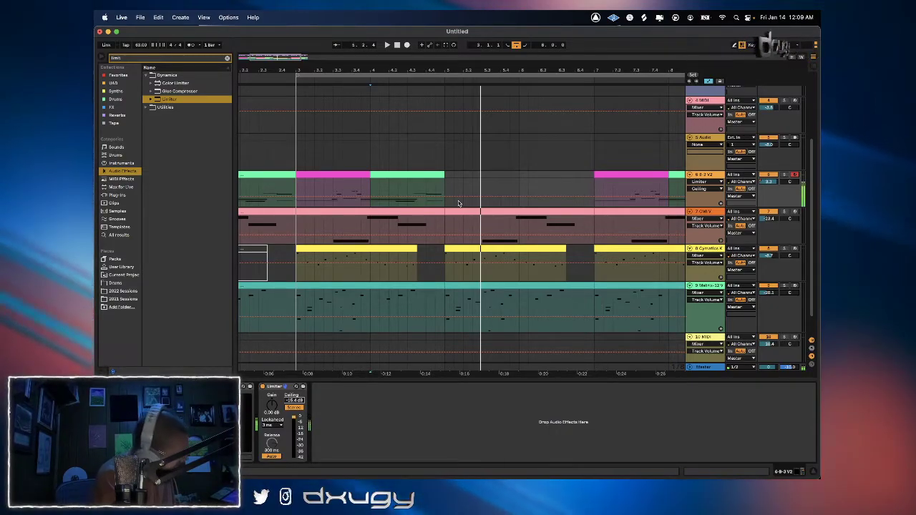
Replay the looped section to hear the B-3 V2 part through the Limiter.
key(space)
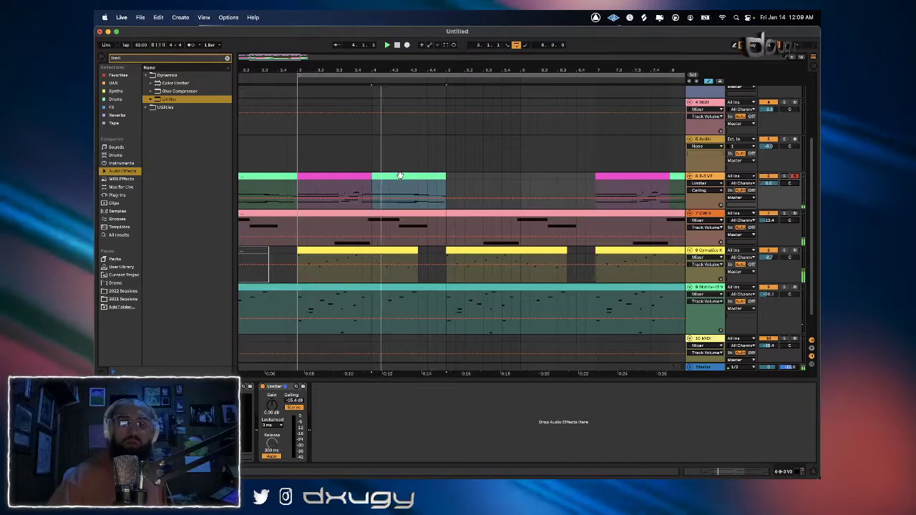
key(space)
key(space)
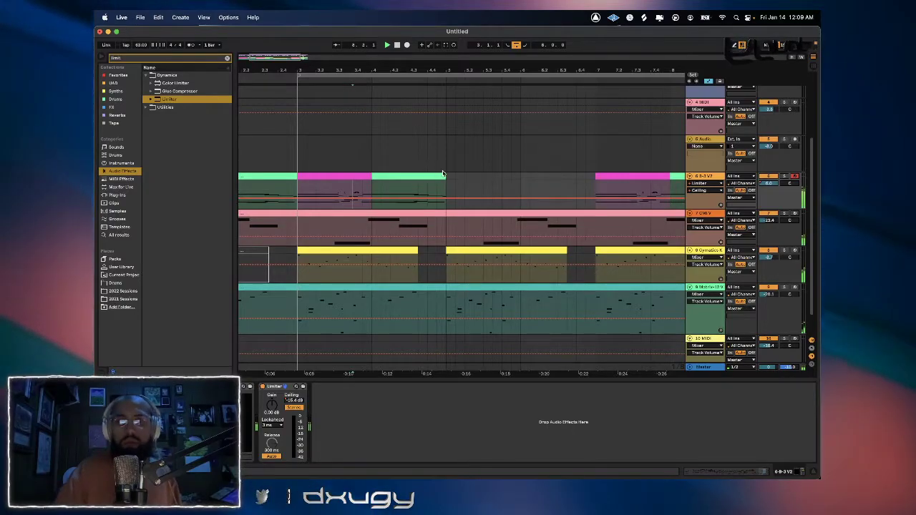
Delete the remaining B-3 V2 clips in bars 7 and 8.
scroll(566, 179, right, 3)
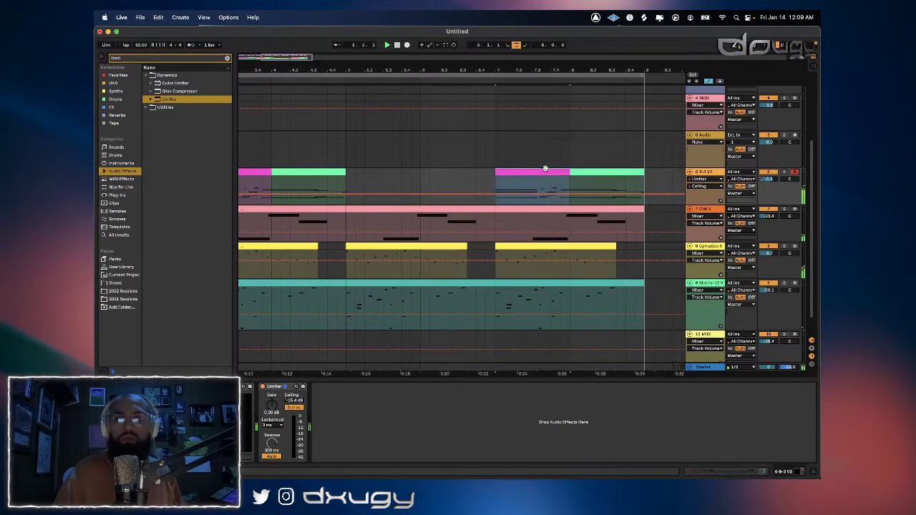
click(596, 171)
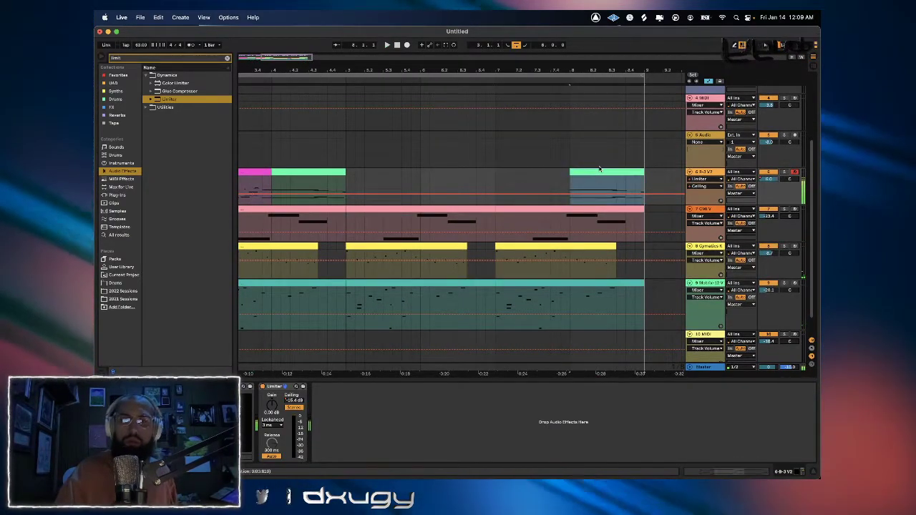
key(Delete)
scroll(598, 168, left, 3)
Perform a new B-3 part over the looped section and capture it as a MIDI clip starting at bar 4.
key(space)
click(321, 176)
key(space)
key(space)
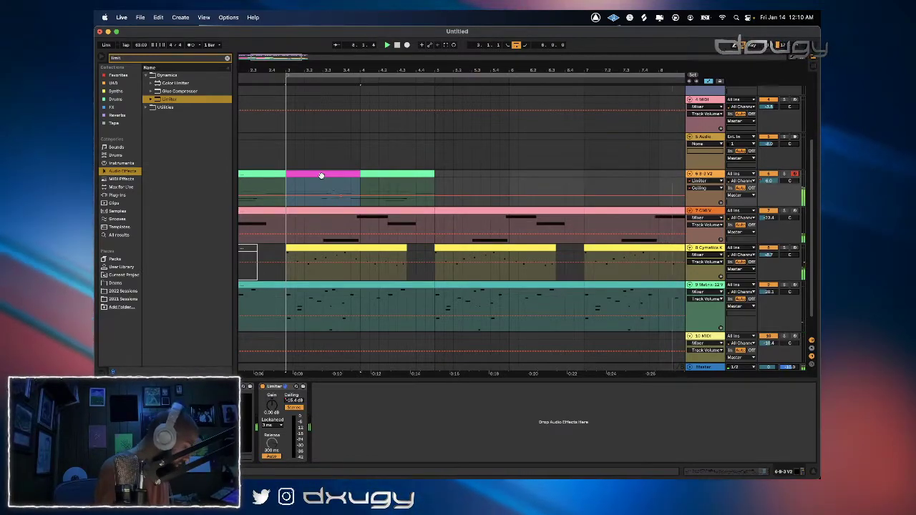
click(446, 46)
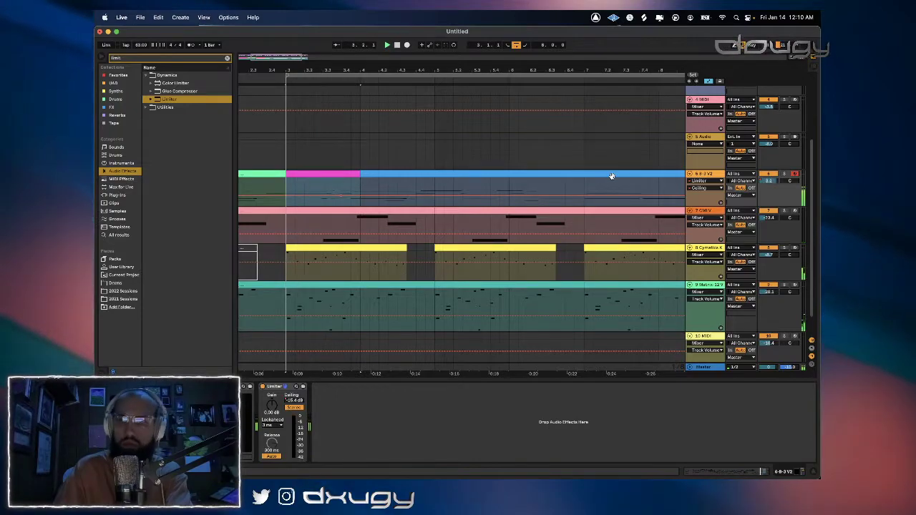
Shorten the captured B-3 clip so that it ends in the last beat of bar 7, and restart playback.
scroll(611, 176, right, 3)
click(519, 190)
drag(609, 175, 522, 176)
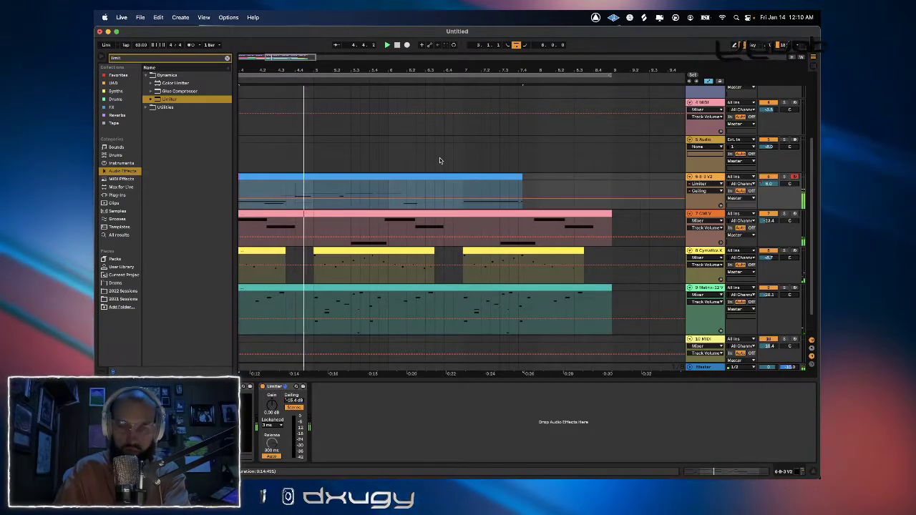
scroll(409, 176, left, 2)
click(325, 175)
key(space)
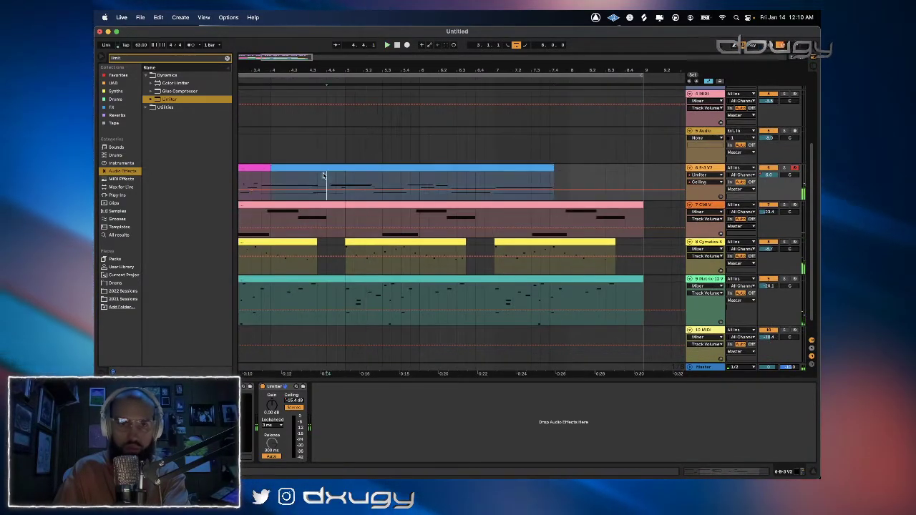
Open the captured B-3 clip's notes and add a low F1 note at the start of bar 5.
double_click(346, 166)
key(space)
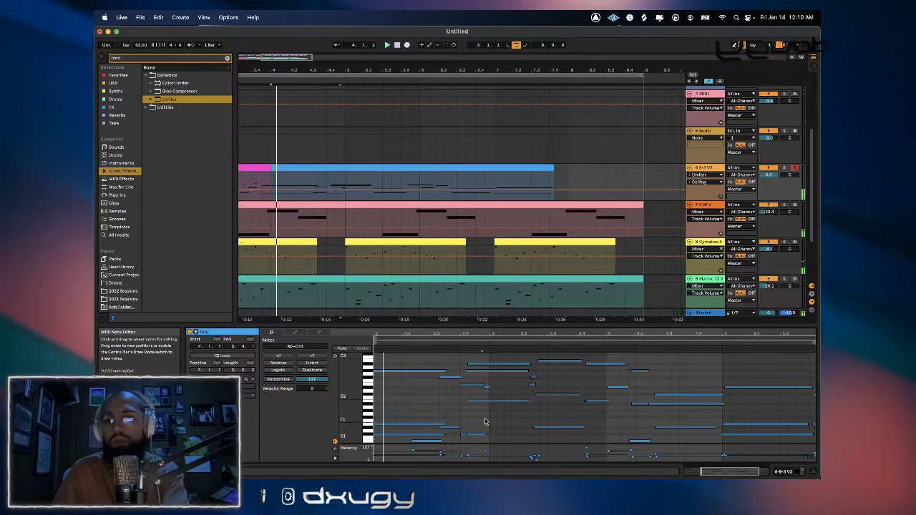
drag(488, 419, 532, 420)
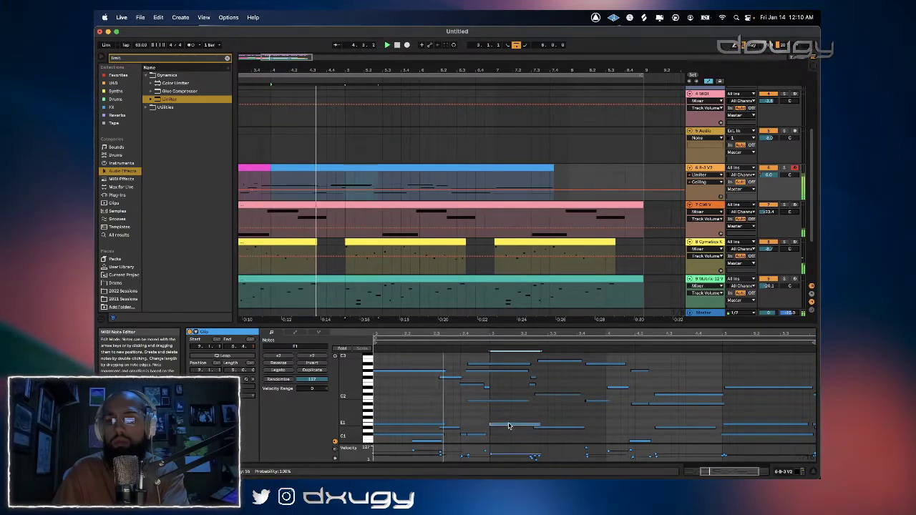
mouse_move(547, 424)
mouse_down()
mouse_move(578, 423)
mouse_move(538, 431)
mouse_up()
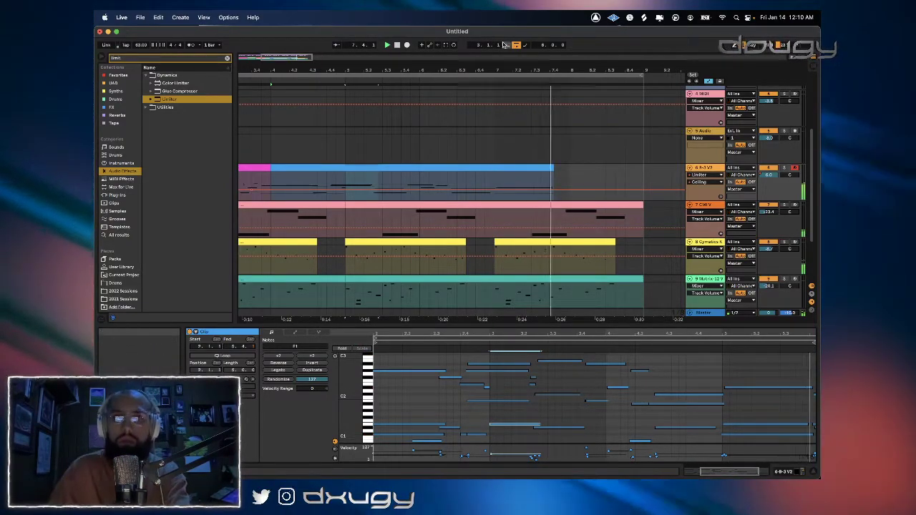
Capture the latest B-3 performance as a MIDI clip starting at bar 5.
click(445, 45)
click(466, 182)
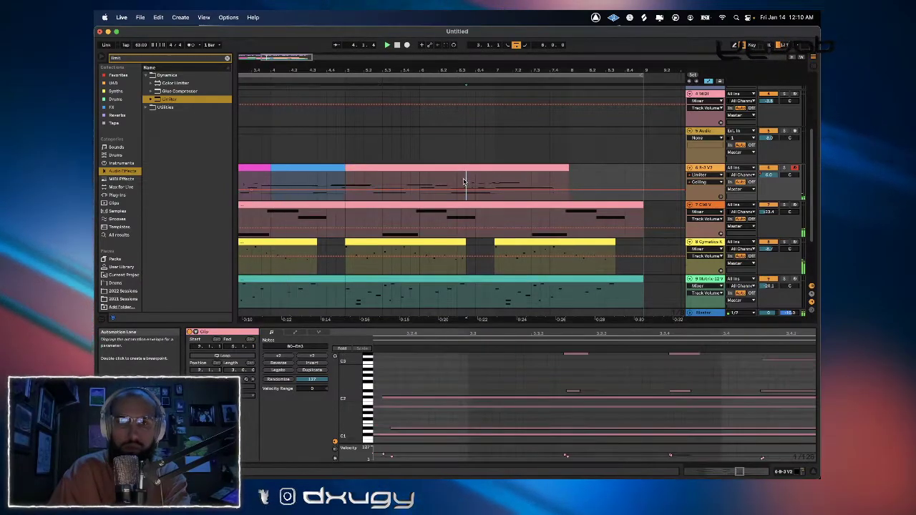
scroll(698, 396, up, 3)
Remove the stray low note in bar 6 of the new B-3 clip and lengthen the note before it.
drag(501, 382, 805, 438)
key(Delete)
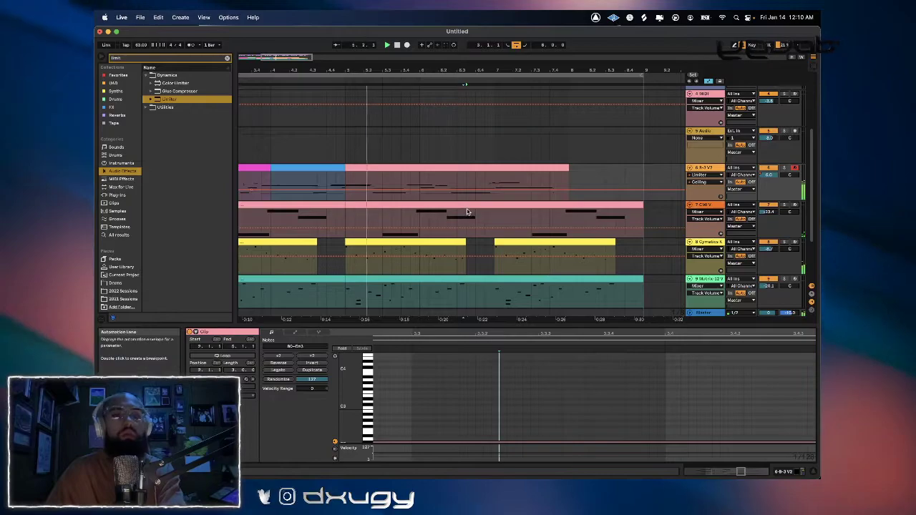
click(429, 167)
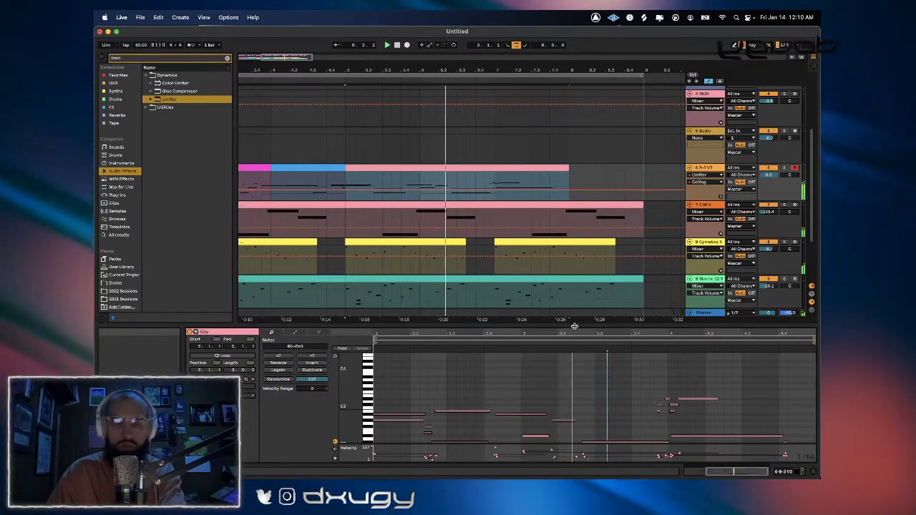
mouse_move(626, 477)
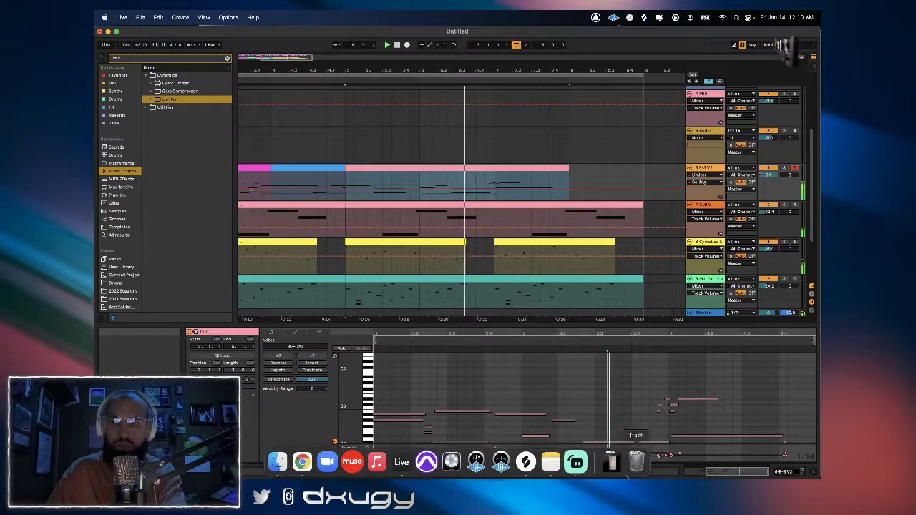
click(594, 441)
click(593, 443)
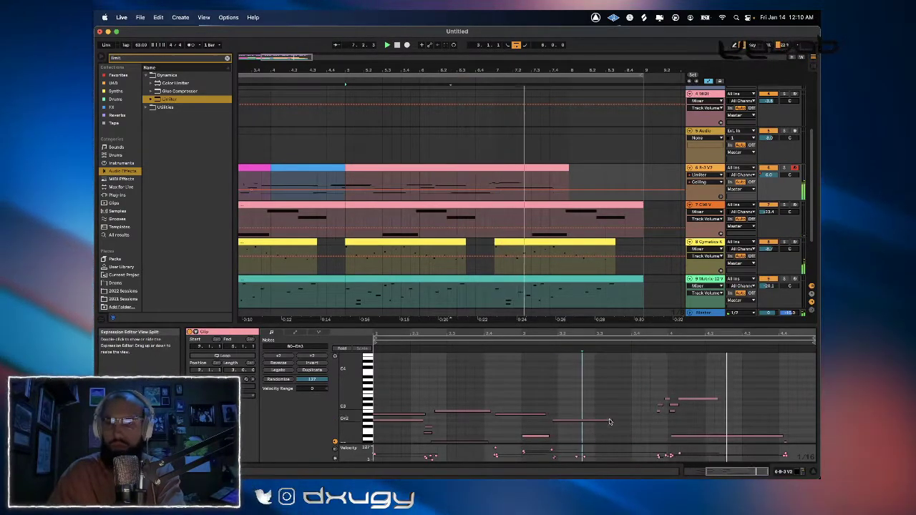
Perform the closing B-3 part over the loop and capture it as a two-bar clip in bars 7 and 8.
click(422, 167)
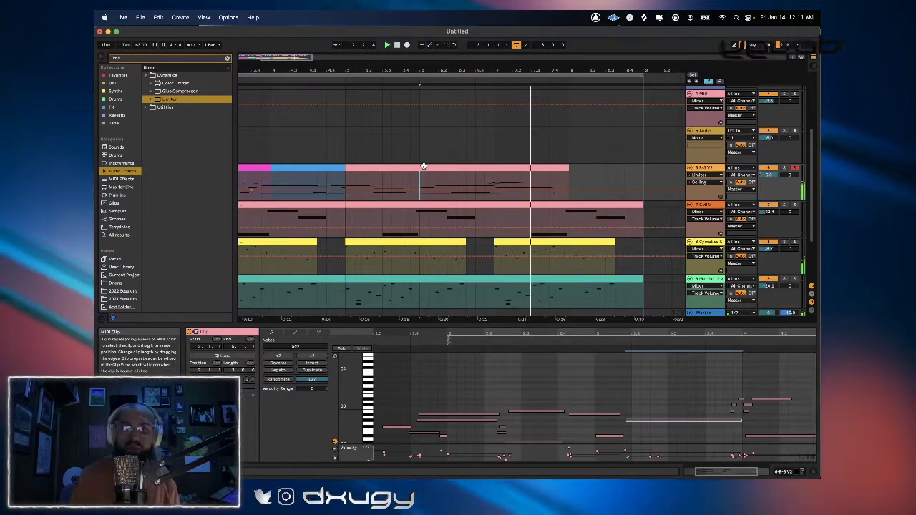
key(space)
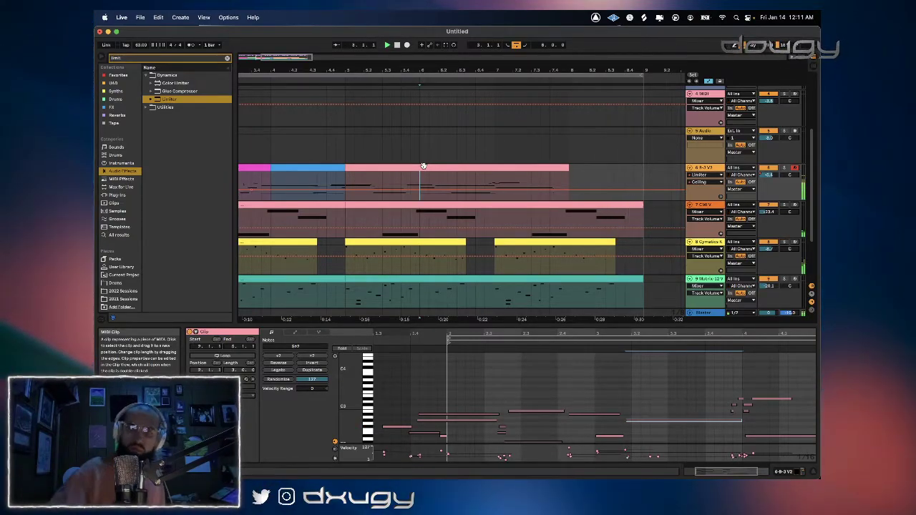
click(446, 45)
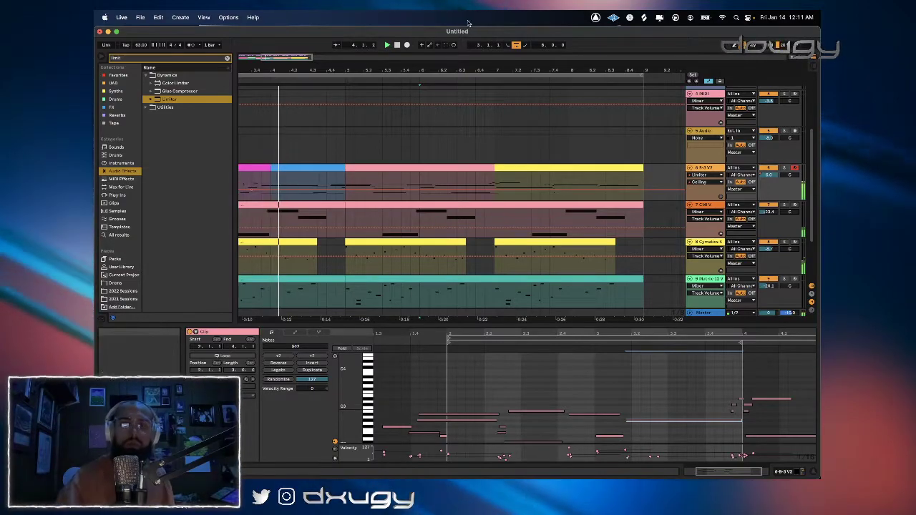
Lower the Cymatics Keys track's volume to about -12 dB.
drag(463, 69, 463, 52)
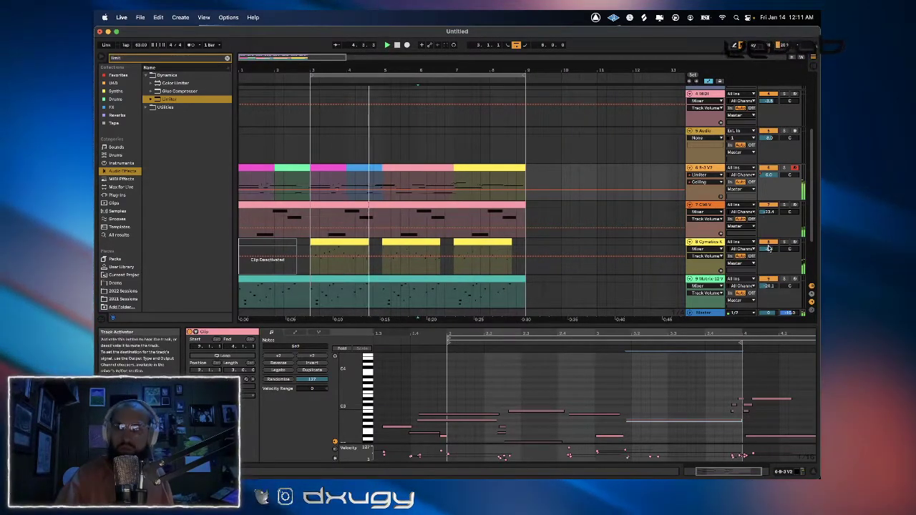
drag(767, 248, 767, 252)
Insert a new MIDI track below the Cymatics Keys track and clear the browser search.
right_click(719, 244)
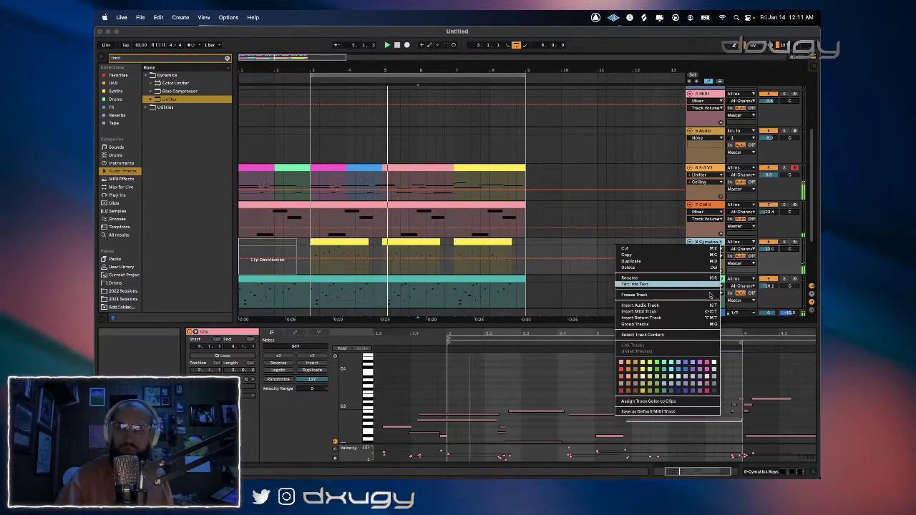
click(686, 313)
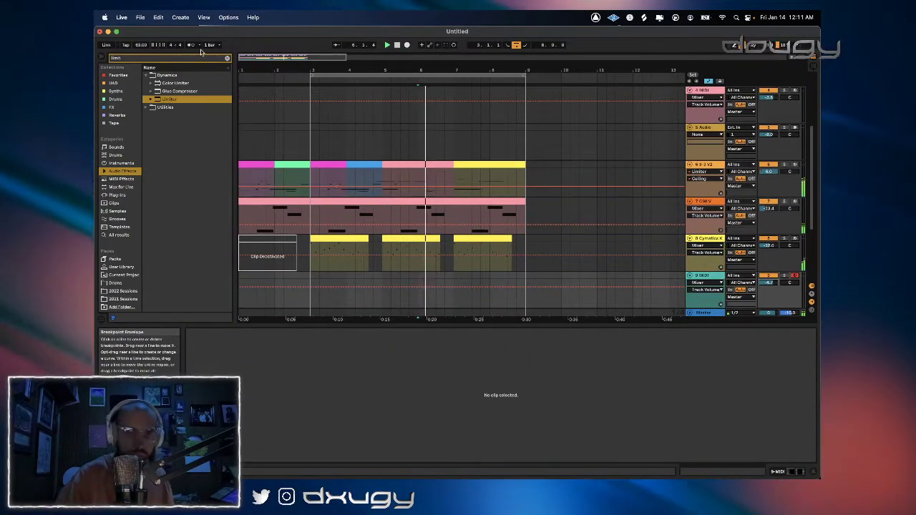
click(227, 58)
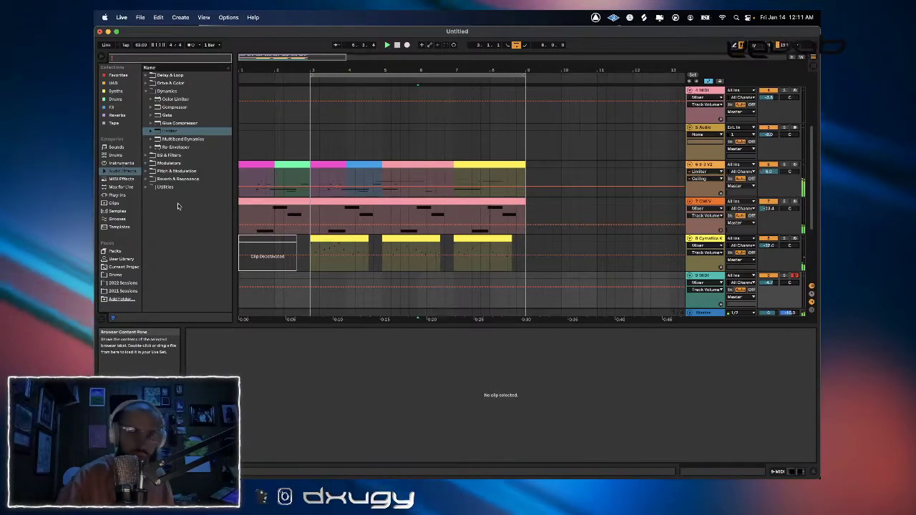
Search the plug-ins for "omni" and load the Omnisphere Audio Unit on the new MIDI track.
text(omni)
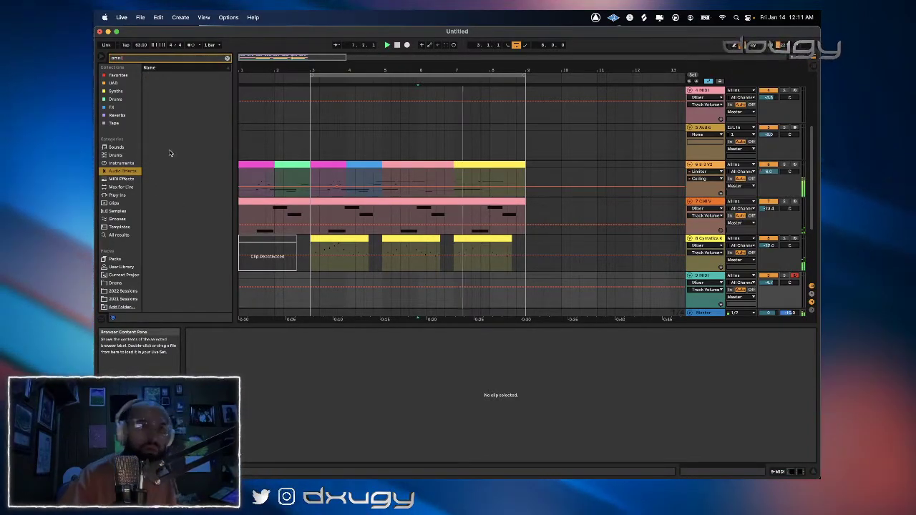
click(123, 187)
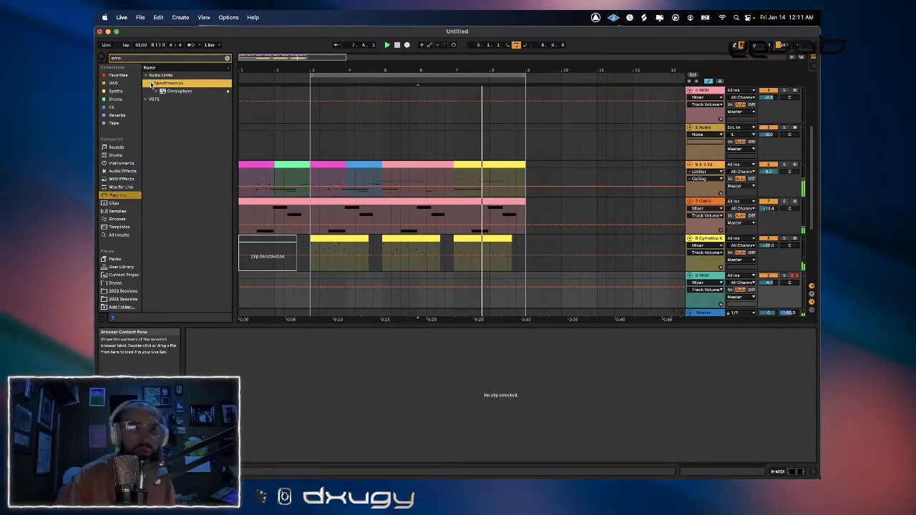
click(180, 92)
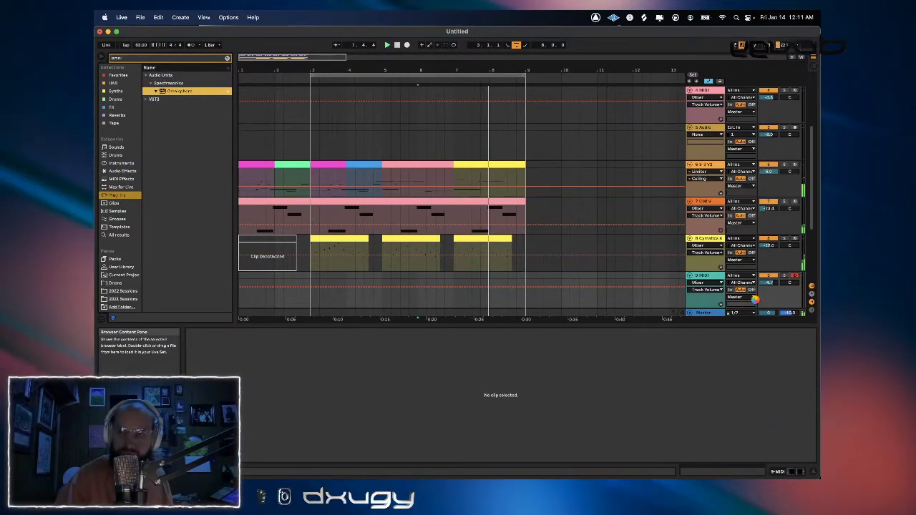
Switch to Streamlabs Desktop to check the stream chat, and return to Live.
mouse_move(546, 477)
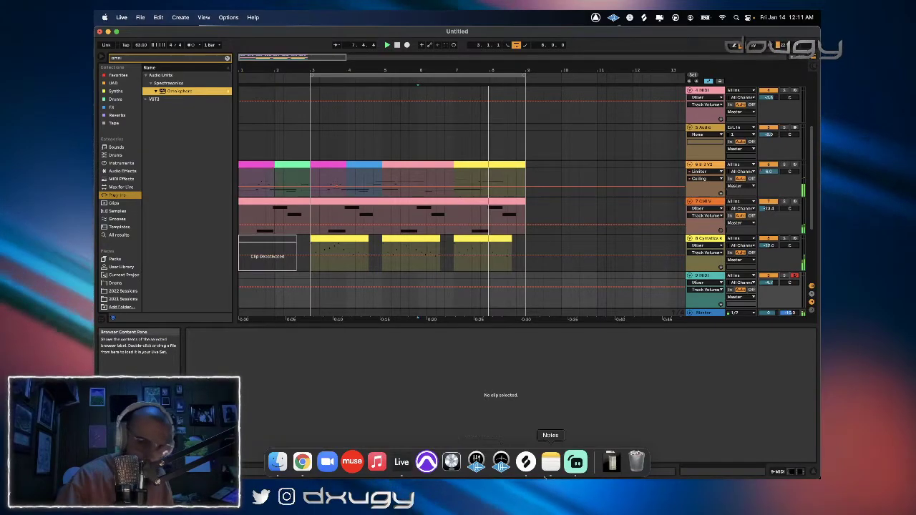
click(576, 462)
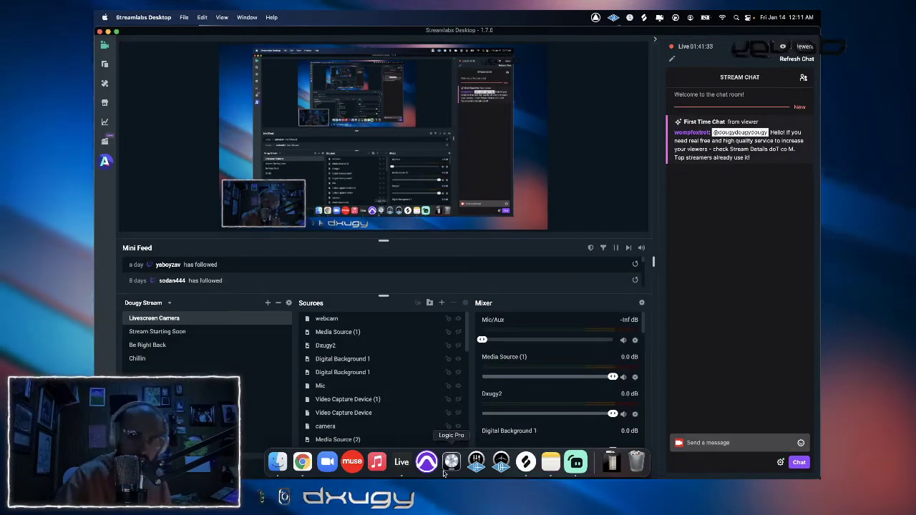
click(402, 462)
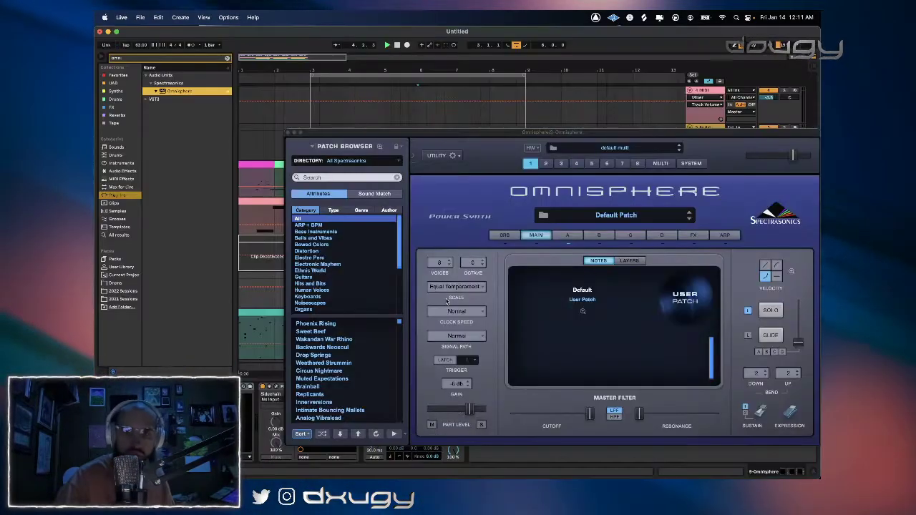
Set Omnisphere's patch browser directory to All and shuffle the patch list.
click(364, 163)
click(350, 165)
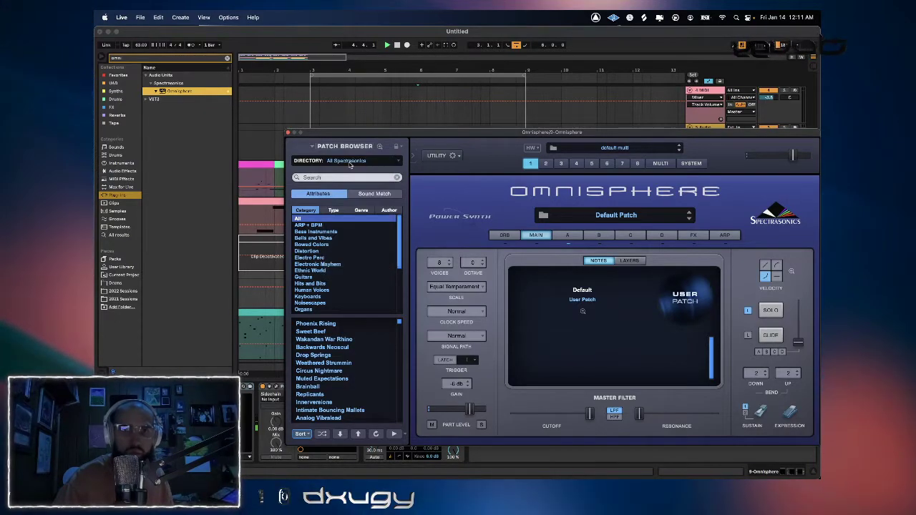
click(353, 159)
click(347, 170)
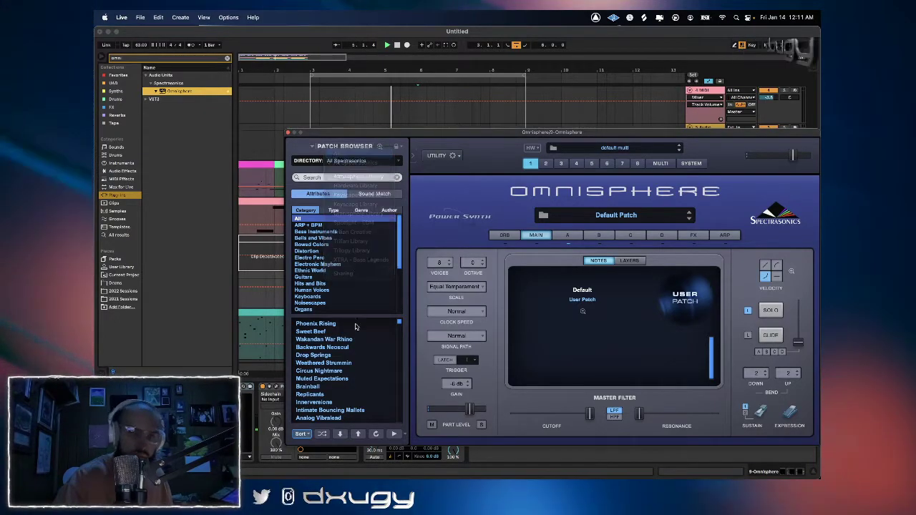
click(322, 434)
Audition the shuffled Omnisphere patches one after another and load Boreal Forest.
click(340, 434)
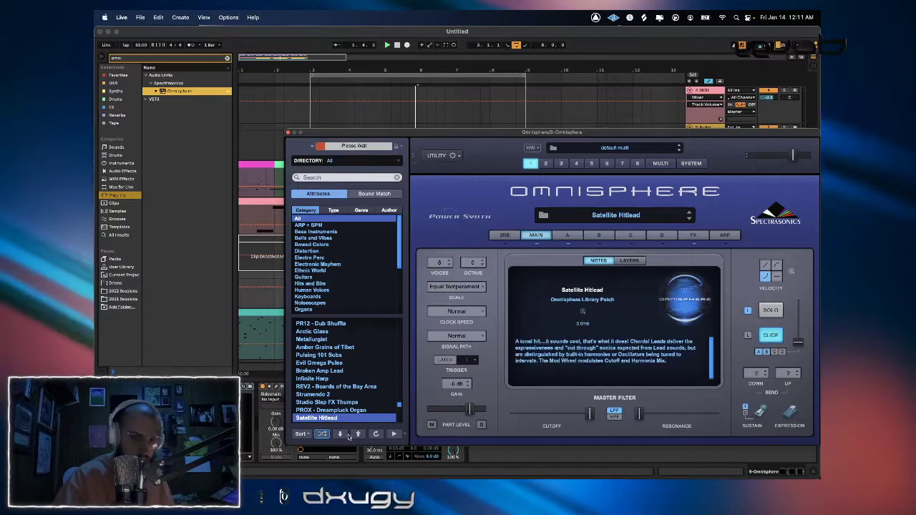
click(342, 433)
drag(401, 407, 400, 393)
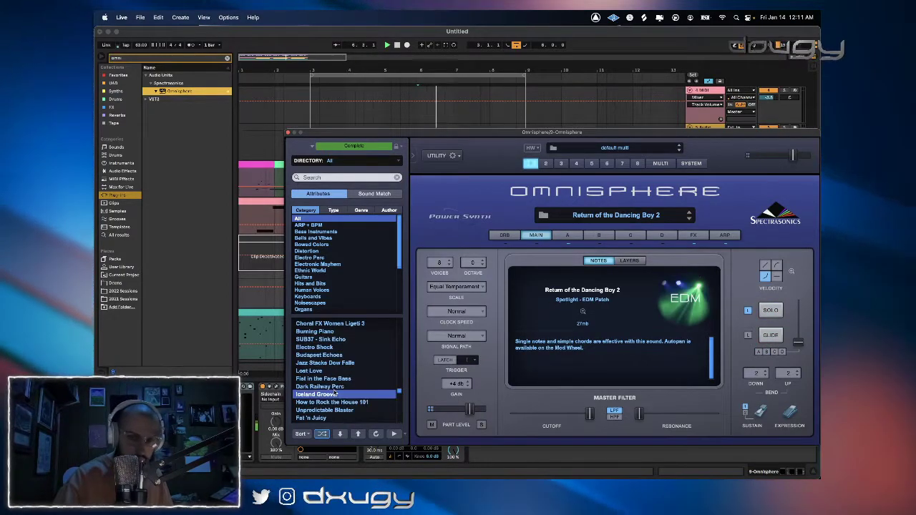
click(334, 393)
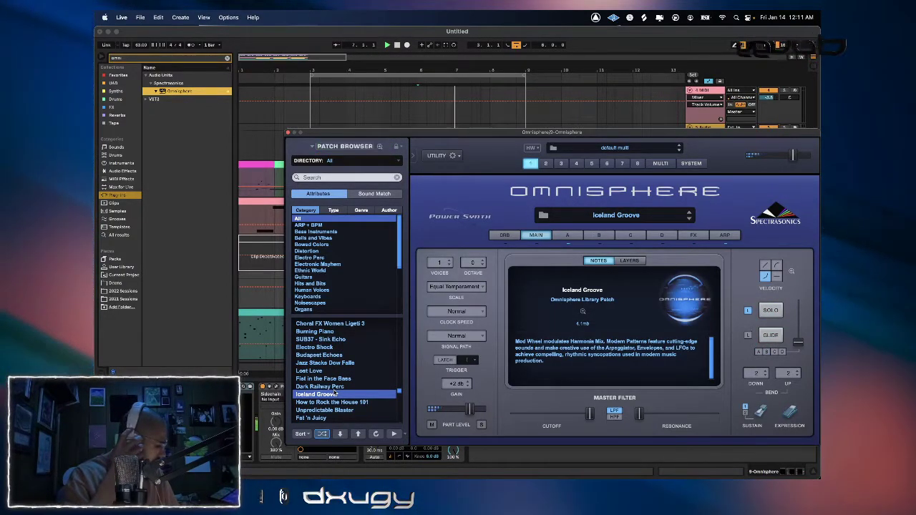
click(340, 433)
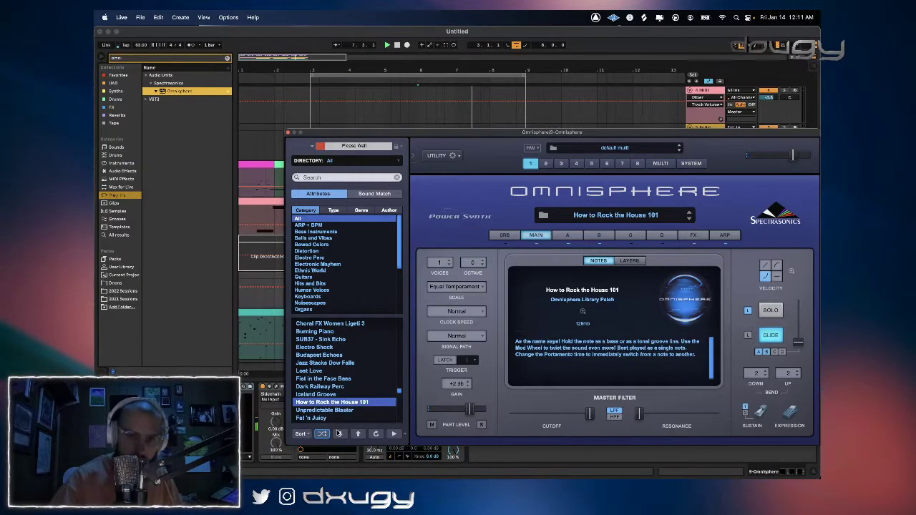
click(340, 433)
click(340, 434)
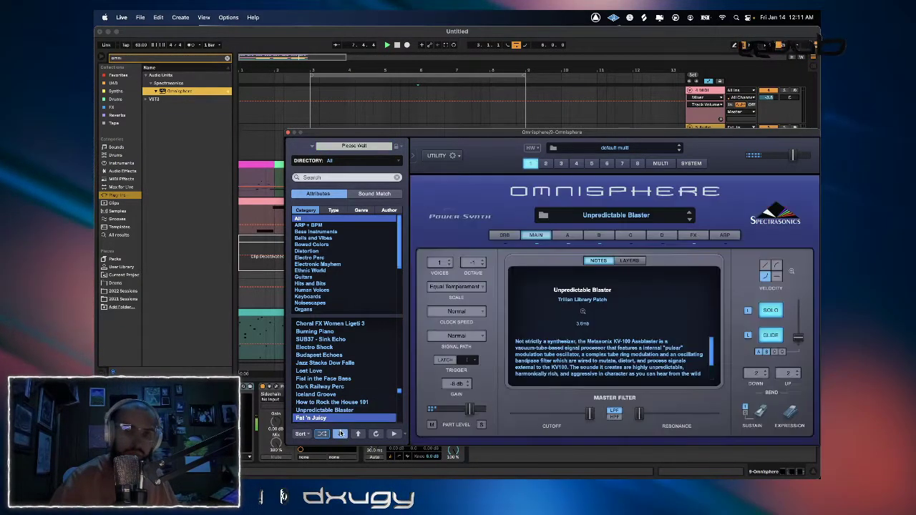
click(340, 434)
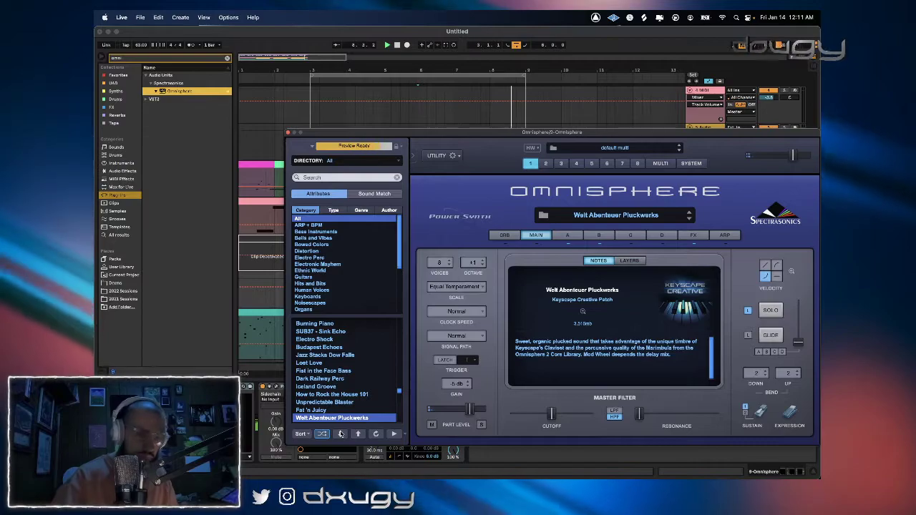
click(340, 433)
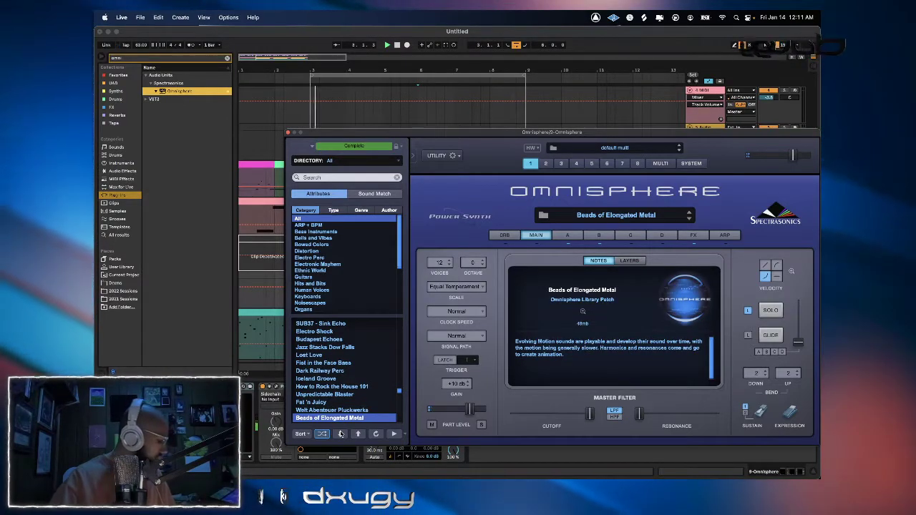
click(340, 433)
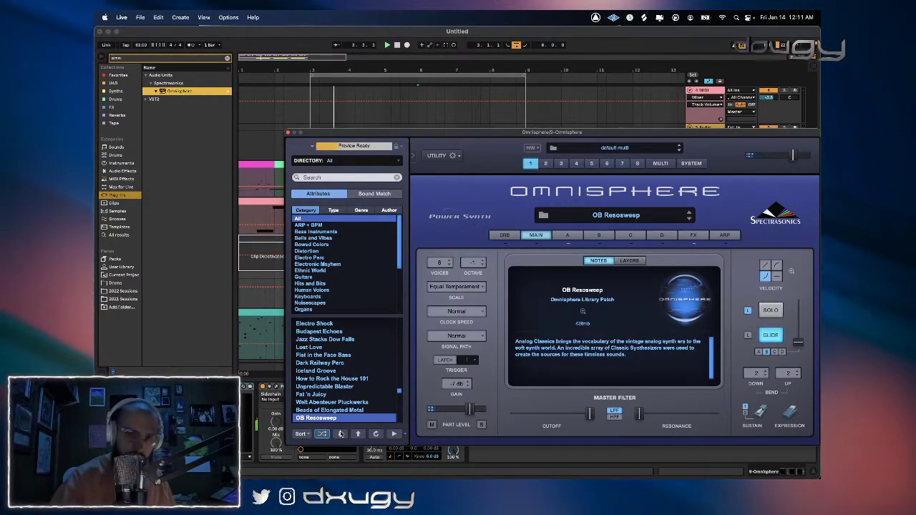
click(340, 434)
click(341, 434)
click(341, 433)
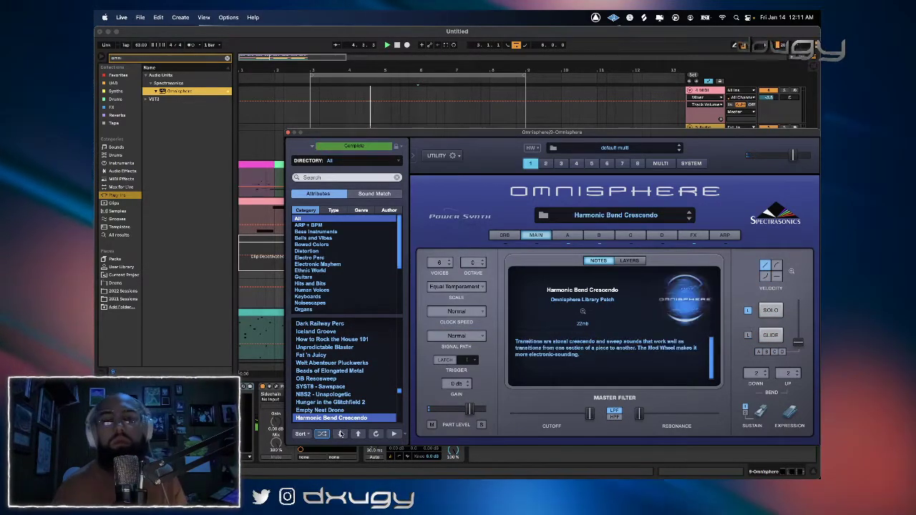
click(341, 433)
click(340, 434)
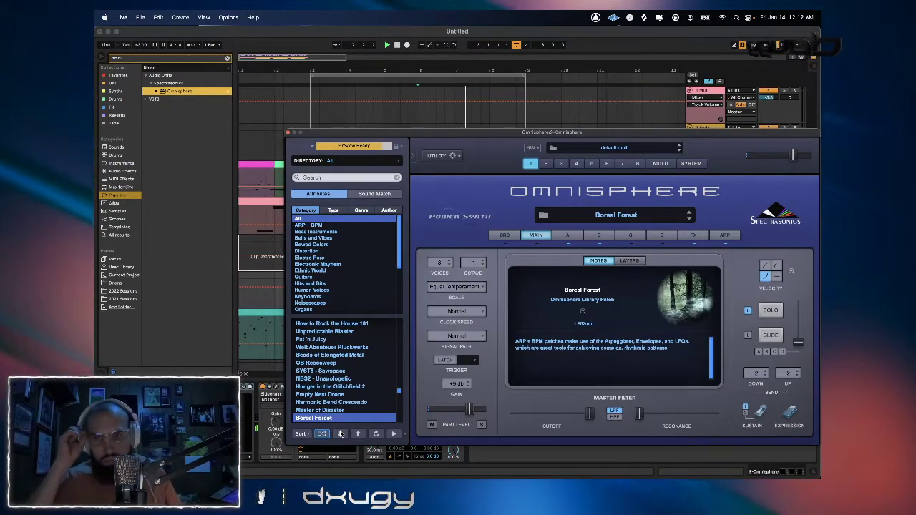
Turn off Boreal Forest's arpeggiator, perform a part over the loop, and capture it as a clip in bar 4.
click(726, 245)
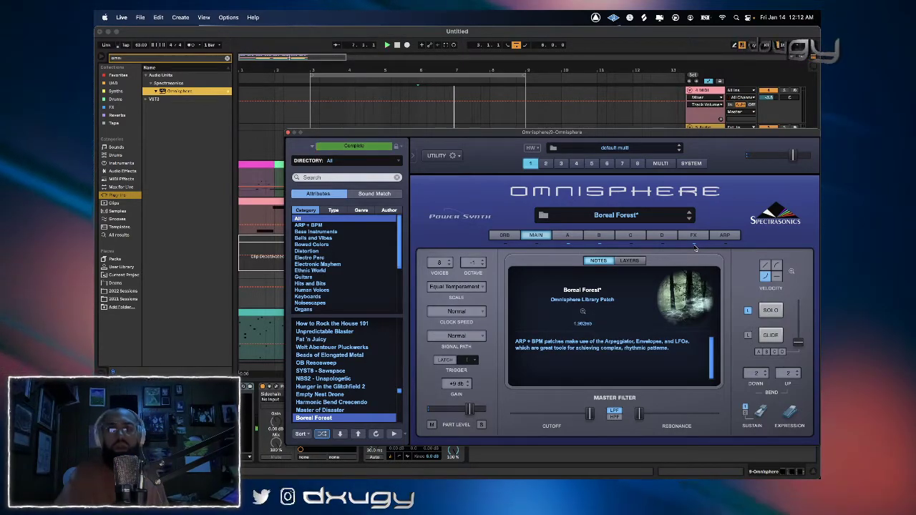
click(484, 75)
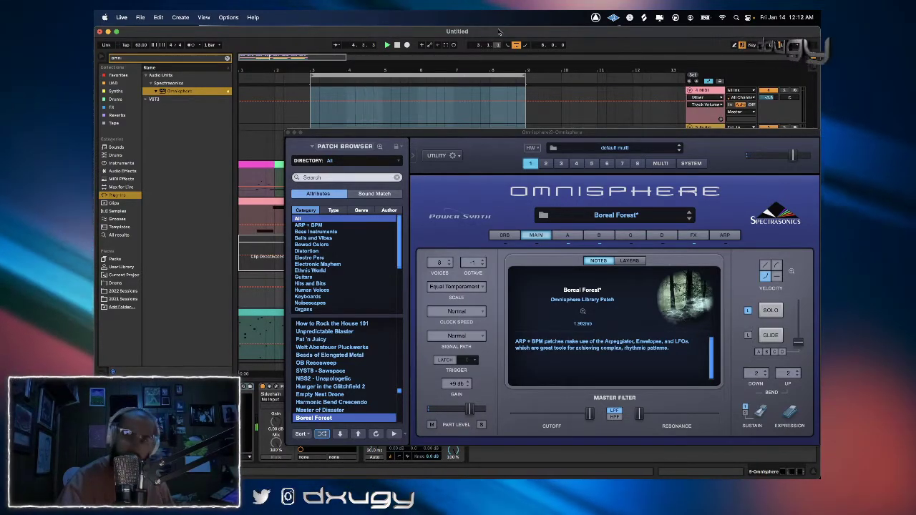
key(space)
key(space)
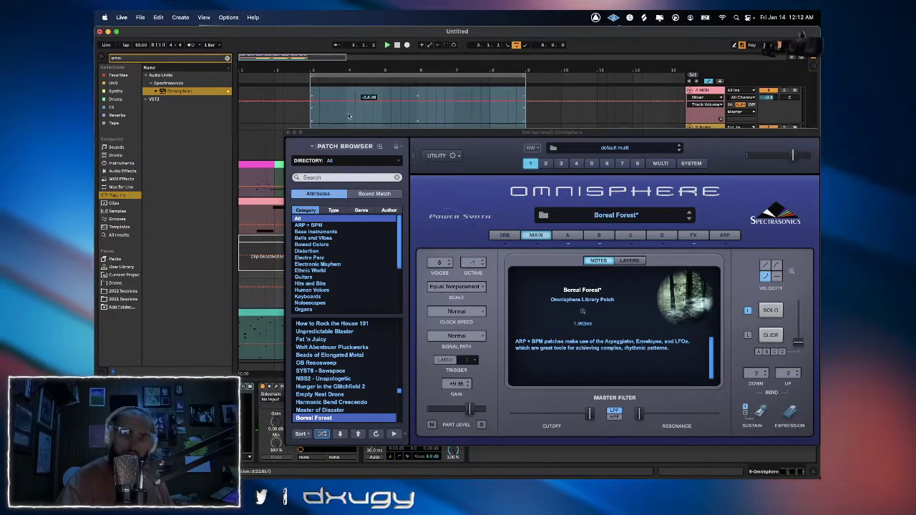
click(288, 134)
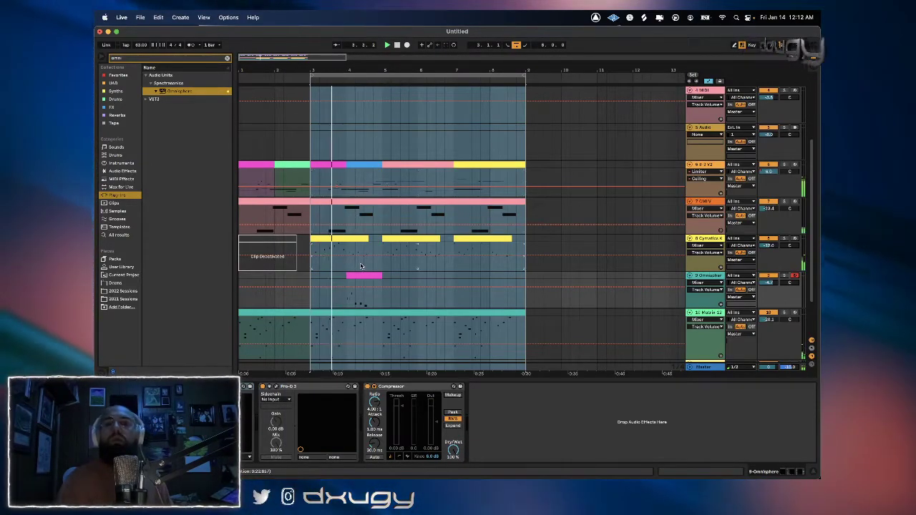
Extend the Omnisphere clip's start back to bar 3 and duplicate it twice to fill bars 3 to 8.
drag(346, 277, 314, 277)
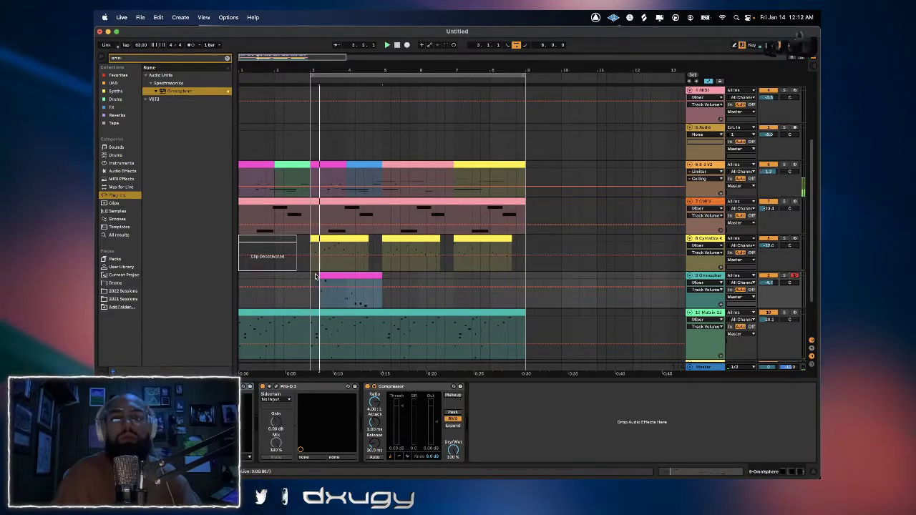
key(super+d)
key(super+d)
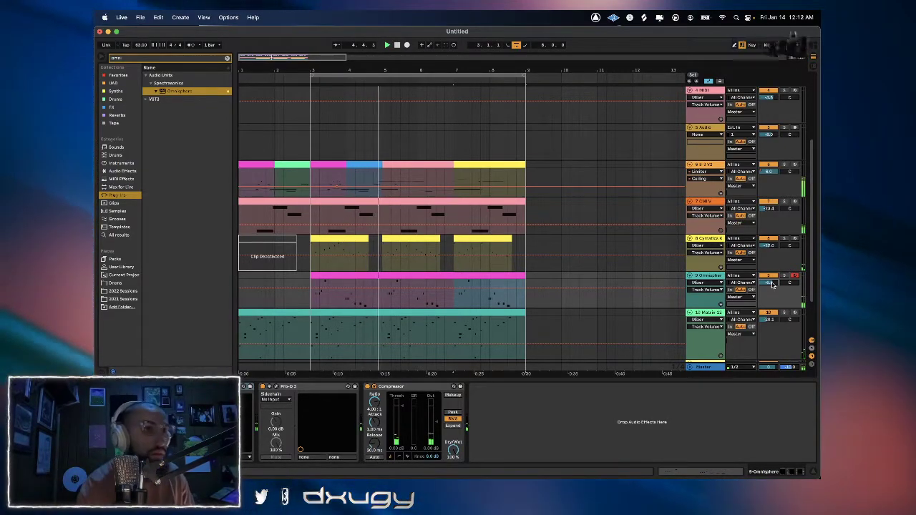
key(space)
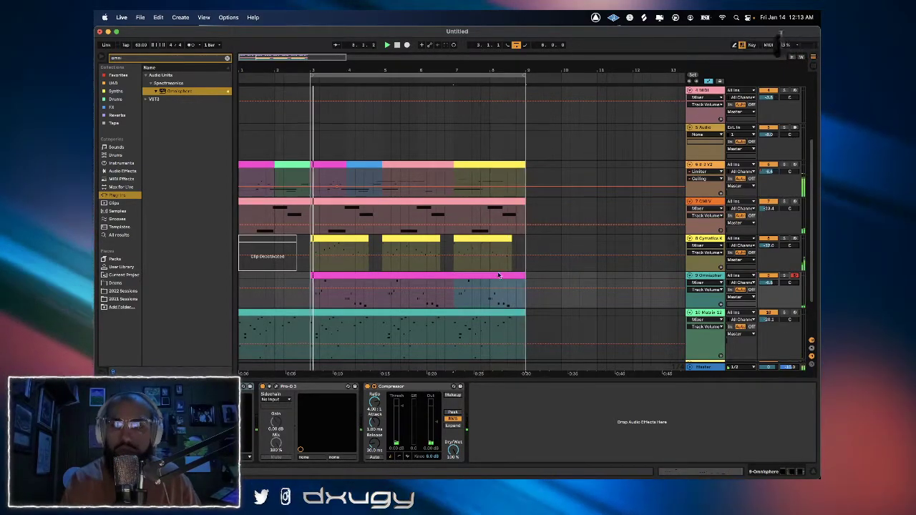
Equalize Omnisphere in Pro-Q 3 with the Low Cut preset, a low-mid dip, a mid dip of about 2 dB and a slight high boost.
click(277, 388)
click(557, 135)
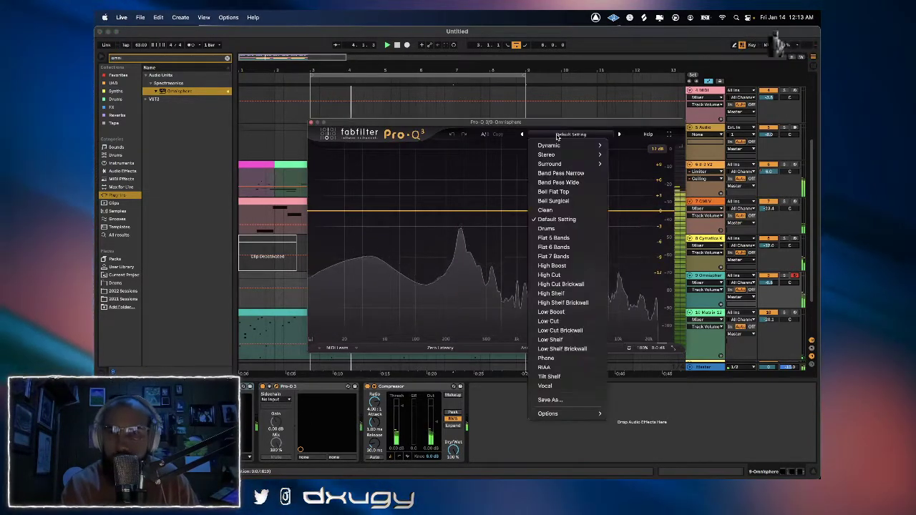
click(548, 322)
drag(385, 214, 460, 227)
key(space)
click(454, 229)
drag(532, 212, 556, 211)
drag(600, 210, 518, 224)
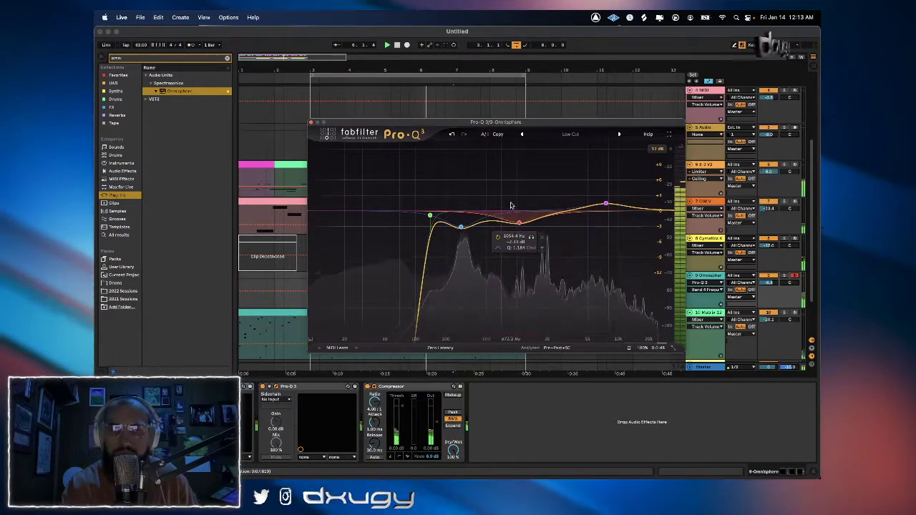
click(311, 123)
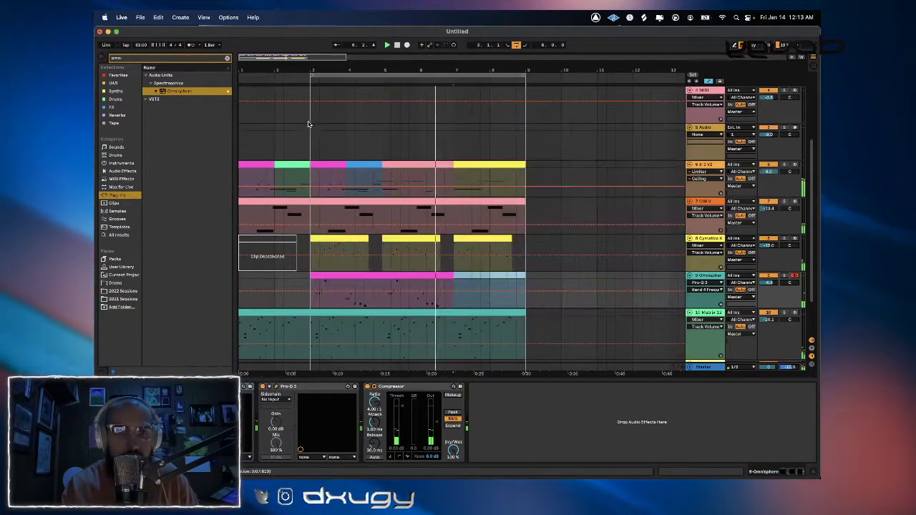
Clear the browser search and arm the empty MIDI track below Matrix-12 V.
click(228, 60)
scroll(591, 267, down, 3)
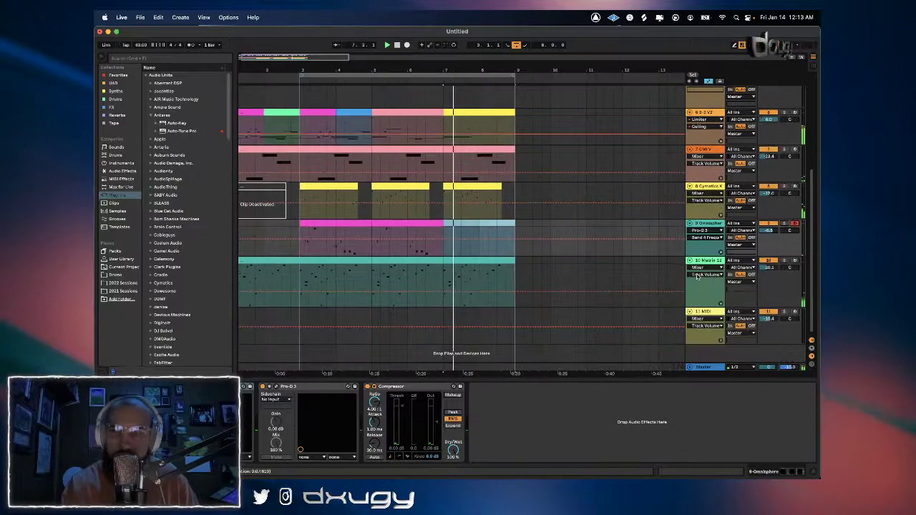
click(705, 309)
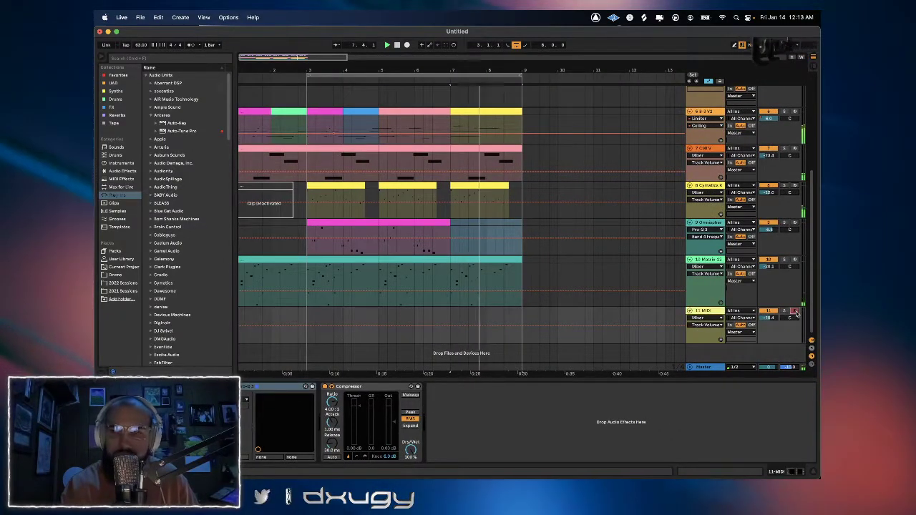
Delete the third Cymatics Keys clip, which starts at bar 7.
scroll(171, 179, down, 5)
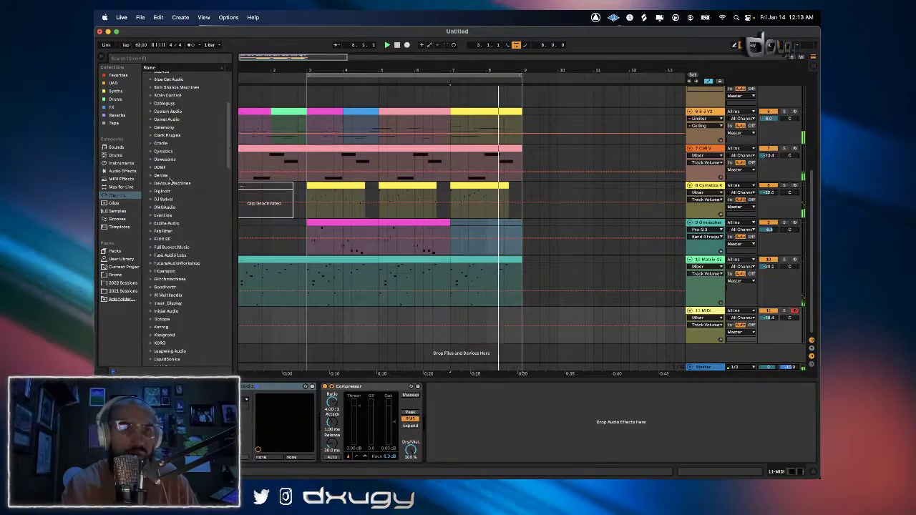
scroll(171, 179, down, 2)
click(465, 182)
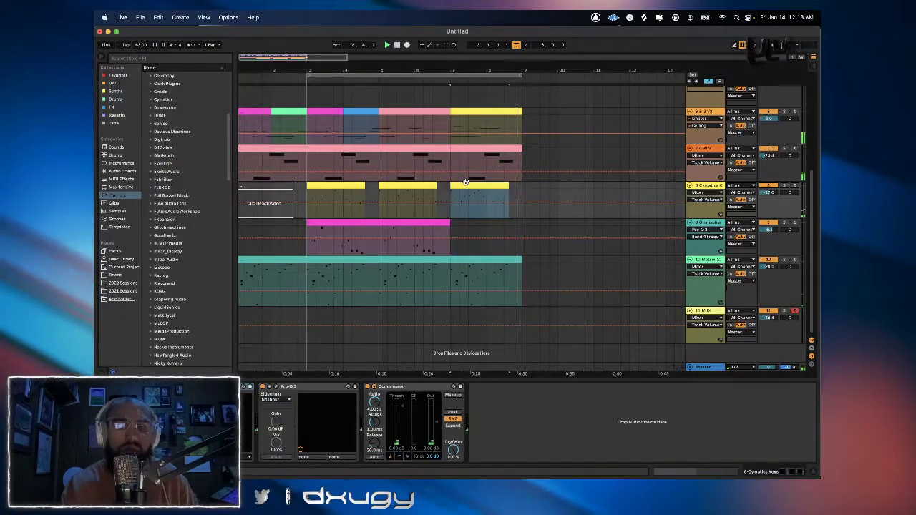
click(466, 184)
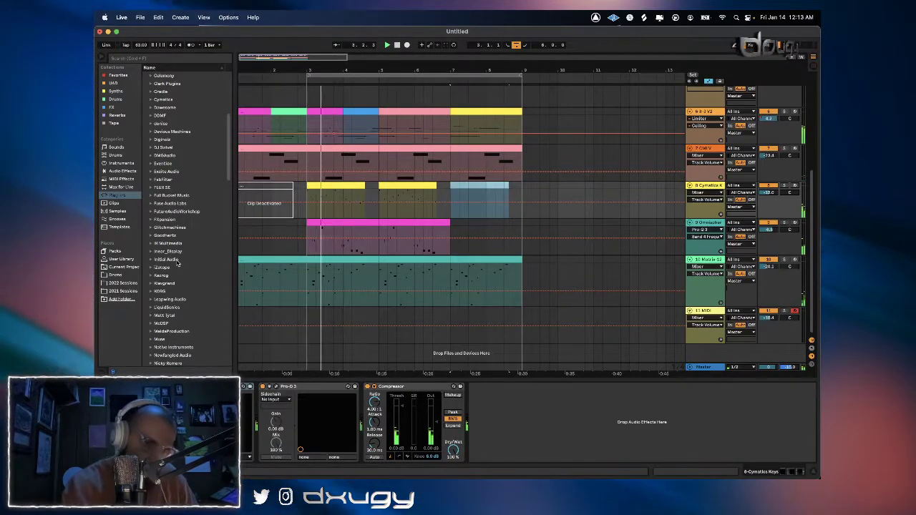
Load Vital from the Synths collection onto the armed MIDI track below Matrix-12 V and lower its volume to -22 dB.
scroll(177, 264, down, 3)
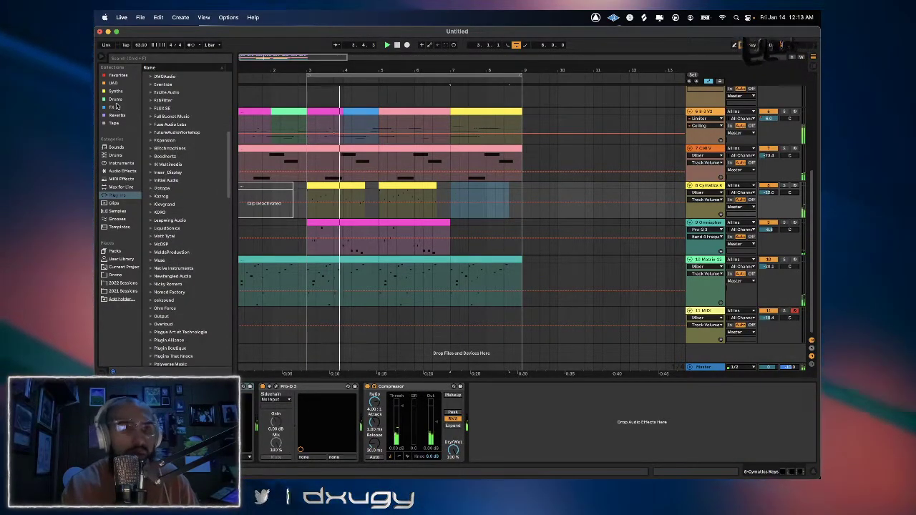
click(114, 91)
scroll(164, 166, up, 1)
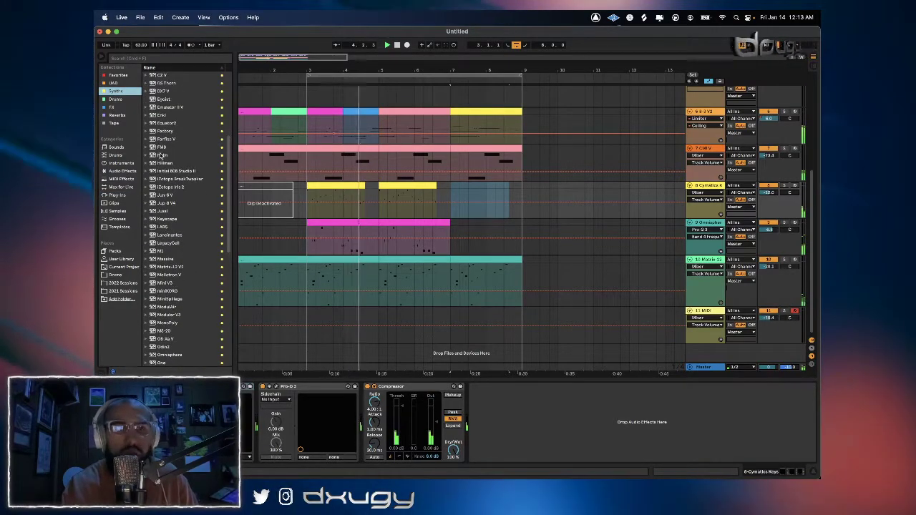
scroll(161, 155, down, 10)
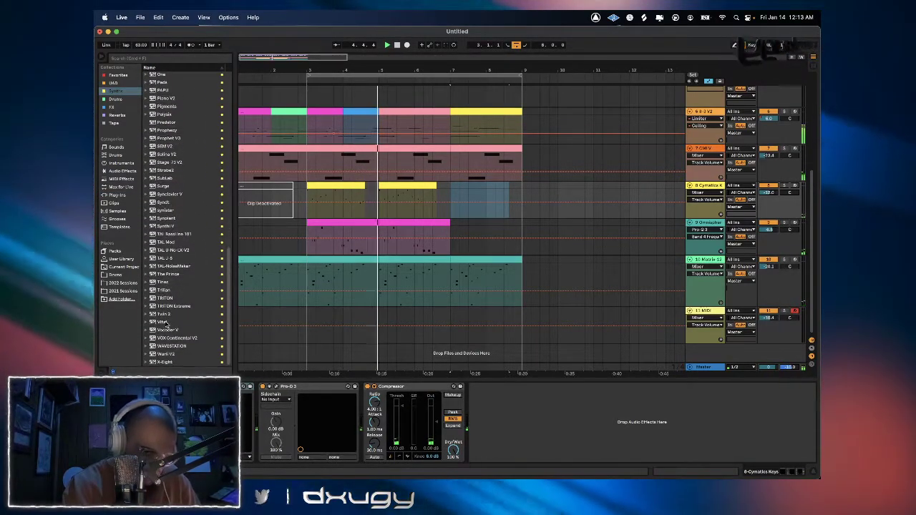
double_click(163, 322)
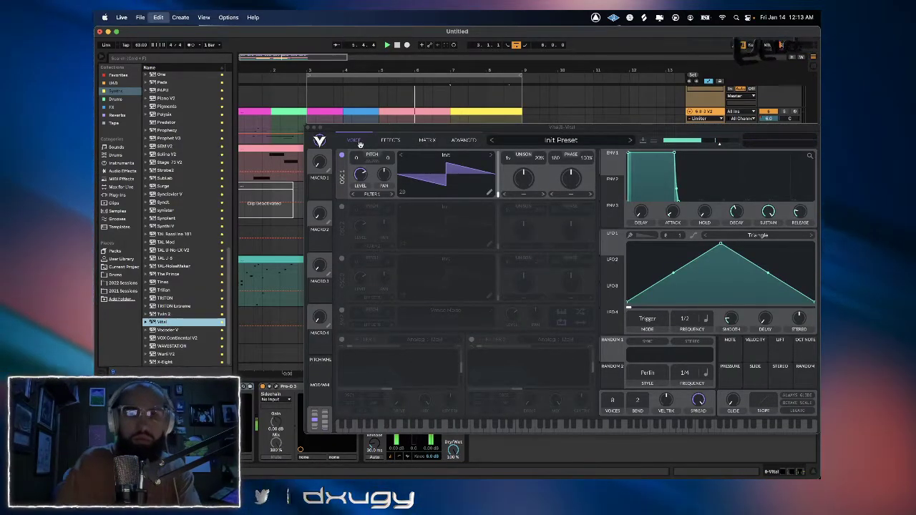
key(super+z)
click(705, 313)
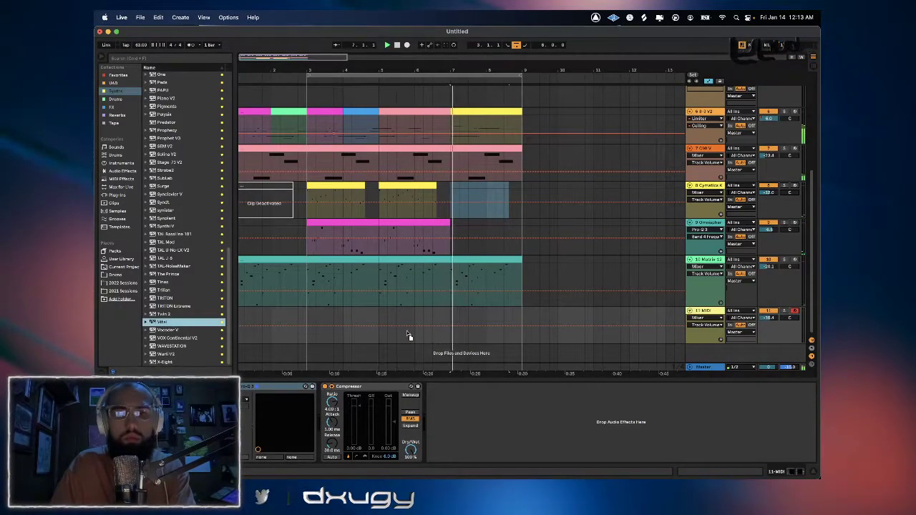
key(Return)
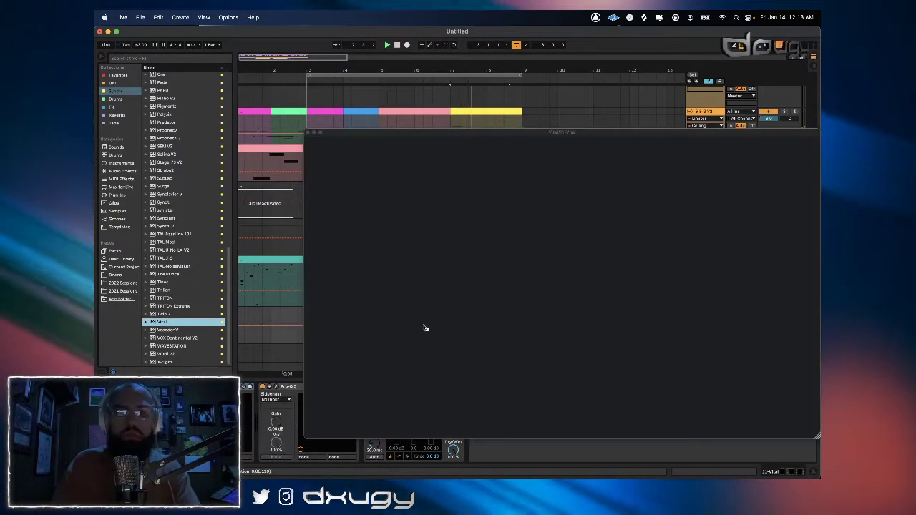
click(307, 132)
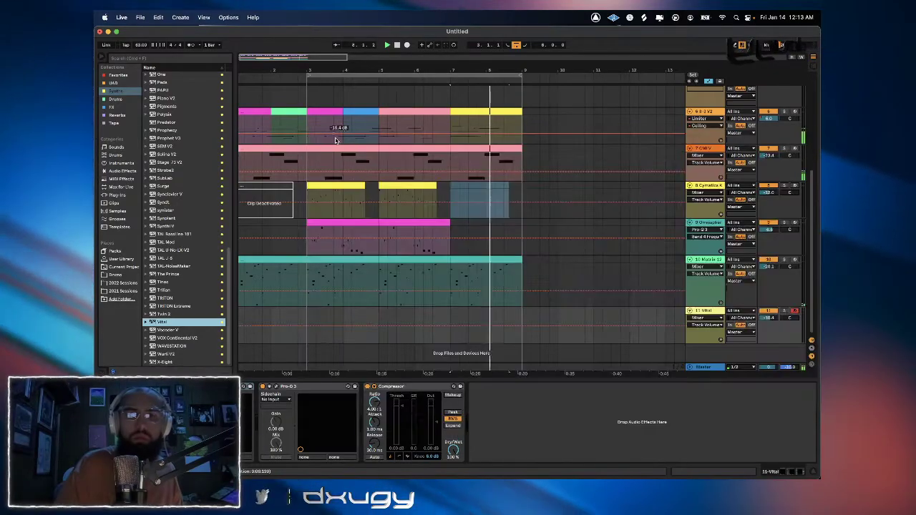
drag(767, 321, 768, 330)
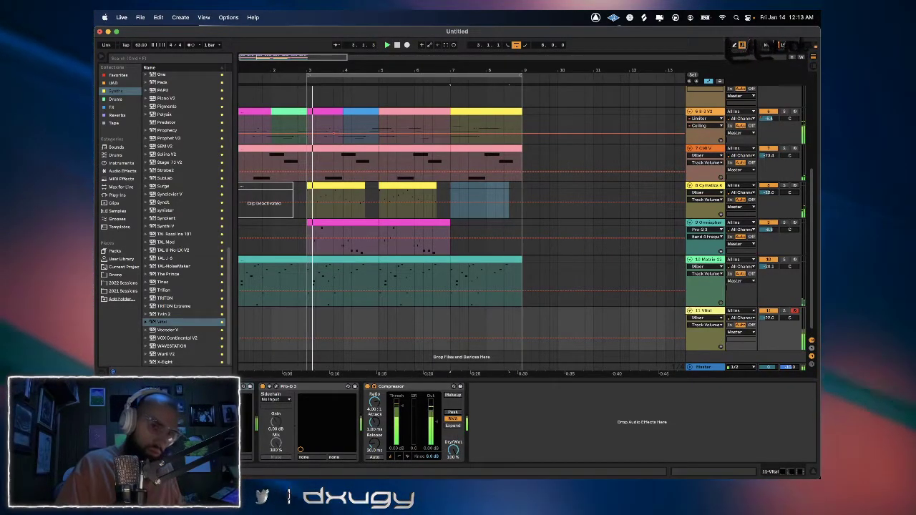
Reopen Vital, show its preset browser and try the Anthem preset.
key(super+alt+p)
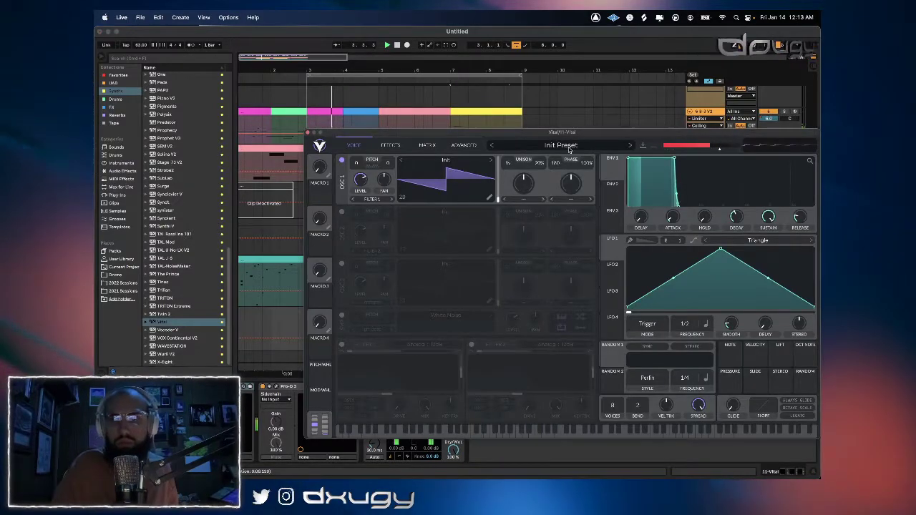
click(521, 146)
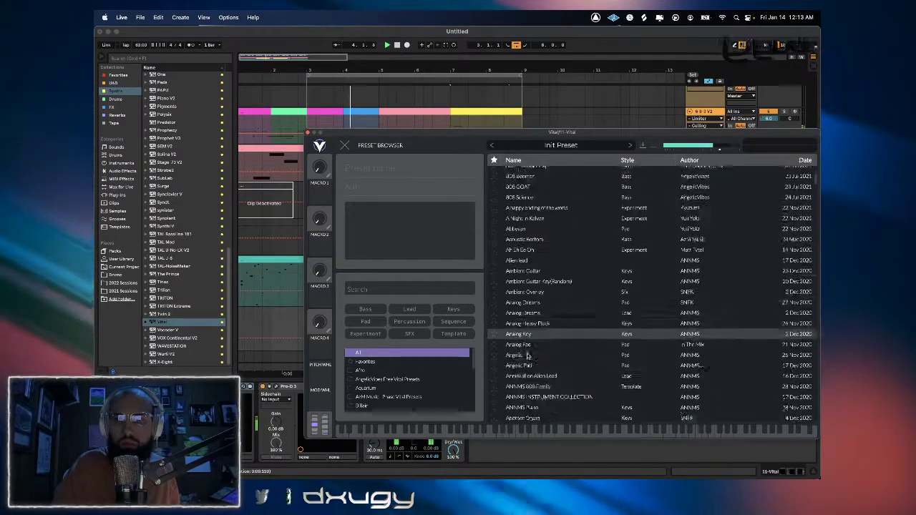
scroll(543, 351, down, 5)
click(550, 358)
click(579, 330)
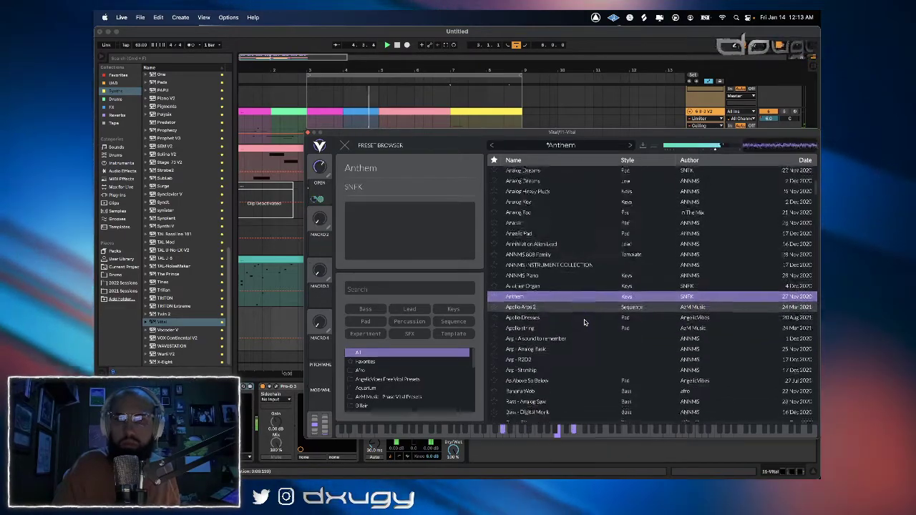
Audition Apollo Arps 2 and Flutey dreams from the AzM Music - Phase Vital Presets pack.
click(408, 370)
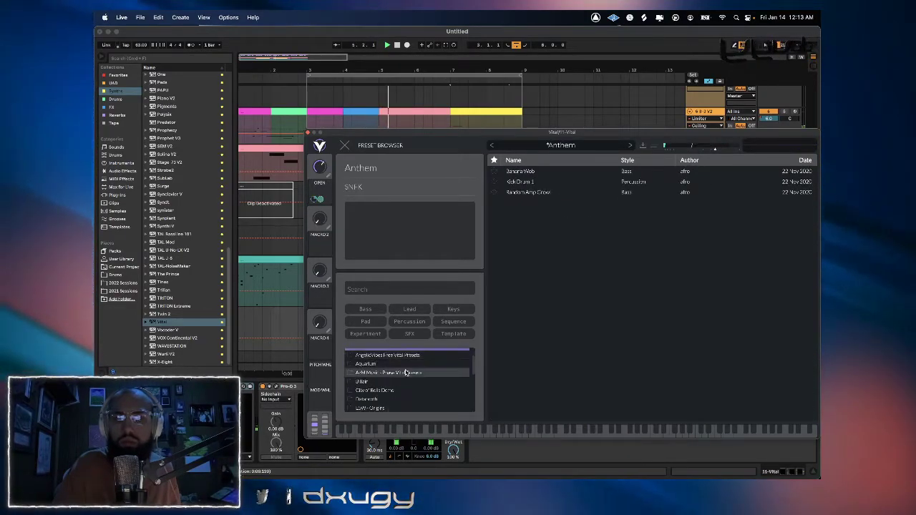
click(407, 373)
click(533, 180)
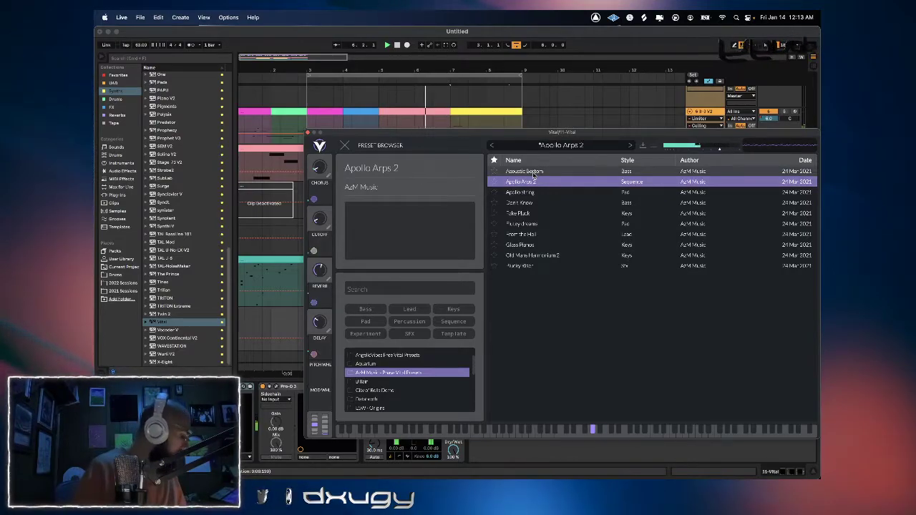
click(530, 223)
Raise the Vital track's volume to -17.1 dB and audition more AzM Music presets, ending on Glass Pianos.
drag(531, 133, 530, 335)
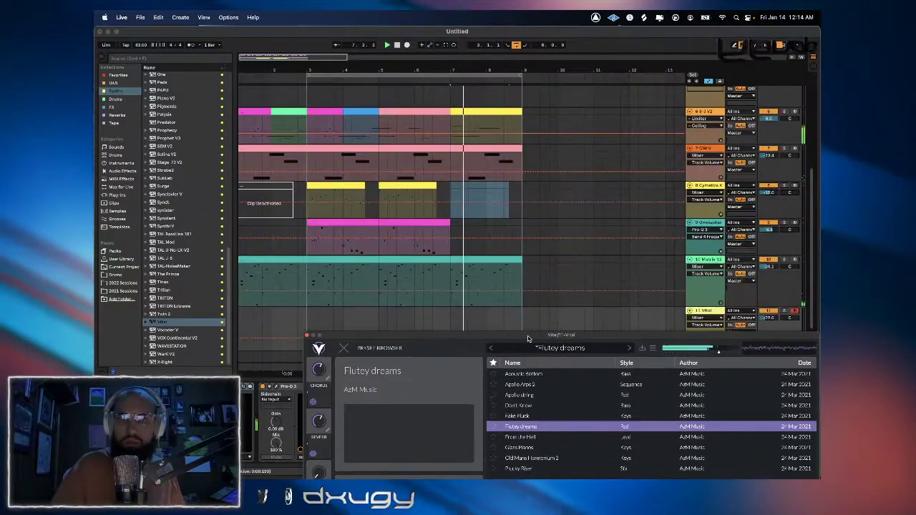
click(769, 319)
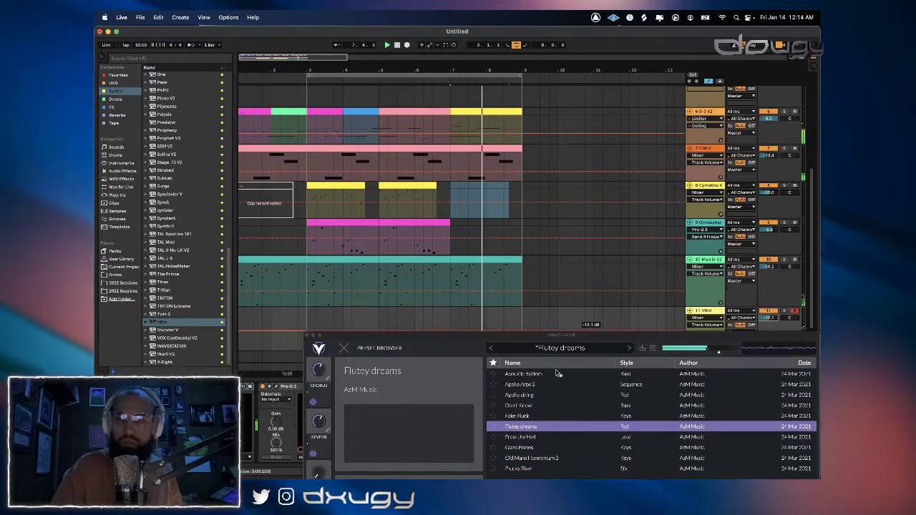
click(554, 416)
click(535, 457)
click(535, 446)
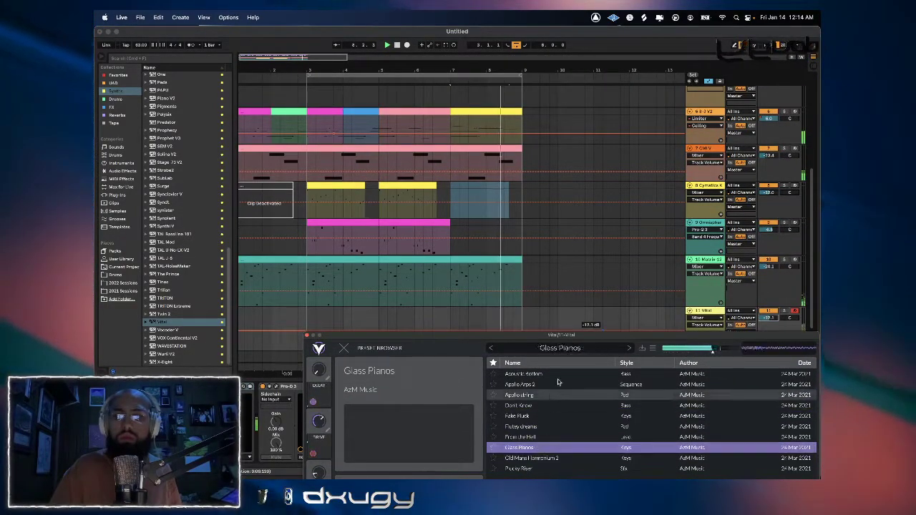
drag(551, 335, 554, 113)
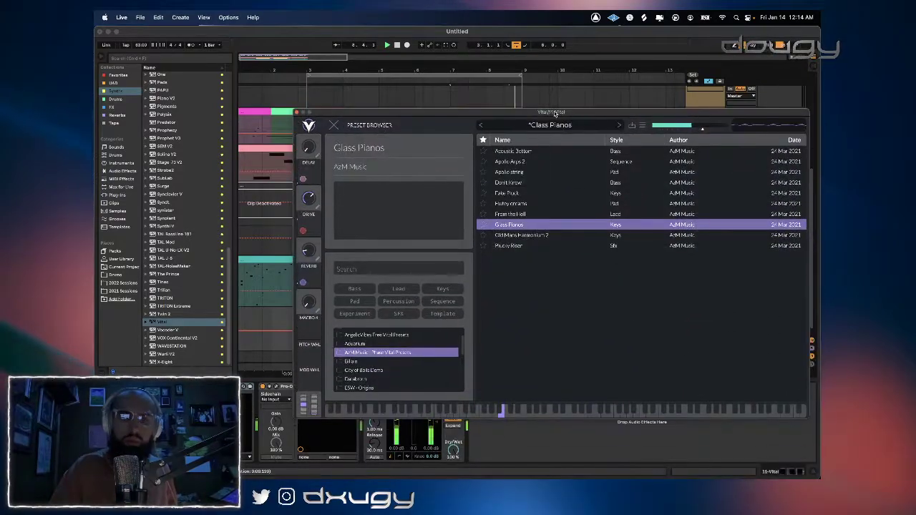
Audition the Databroth pack's presets, including Fleet, Disrupt and Ceramic.
click(376, 370)
click(377, 378)
click(515, 204)
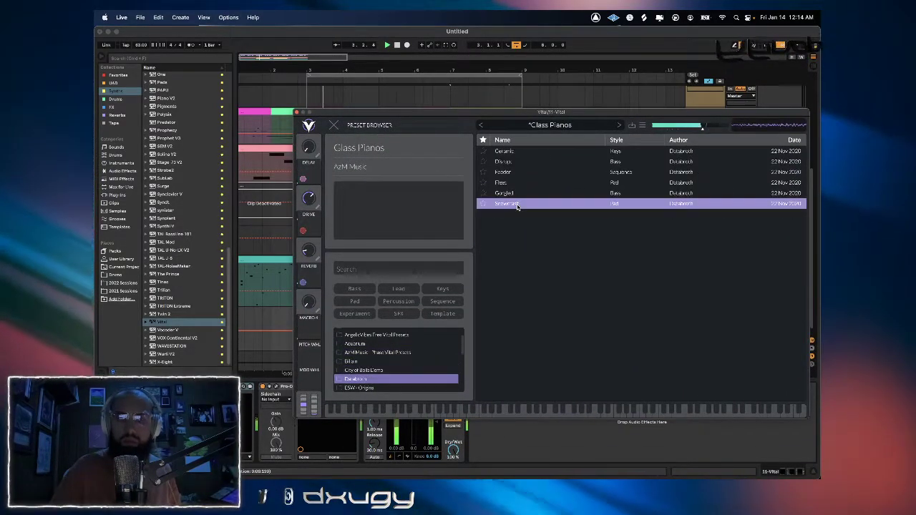
click(514, 193)
click(513, 182)
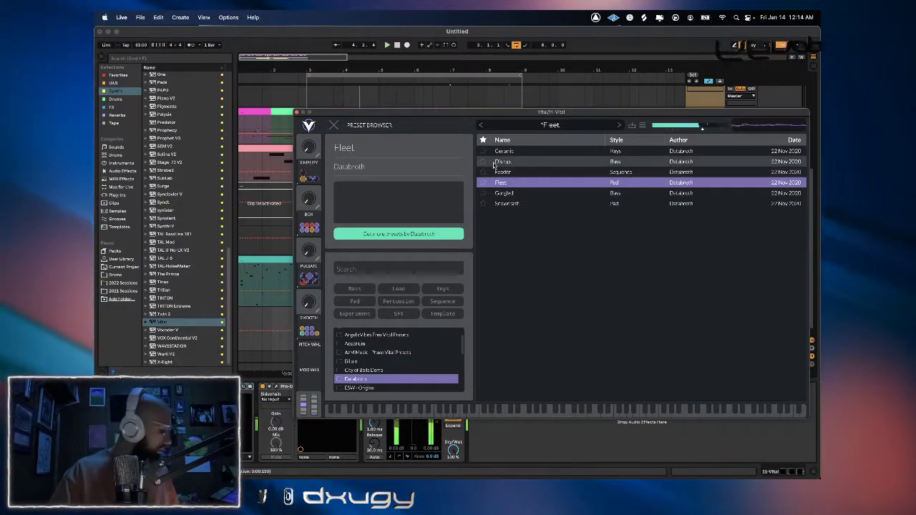
click(495, 162)
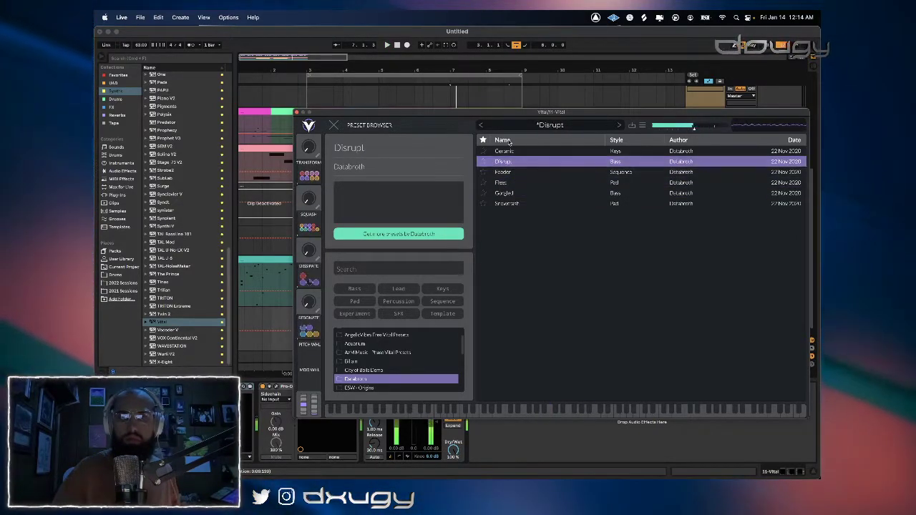
click(519, 152)
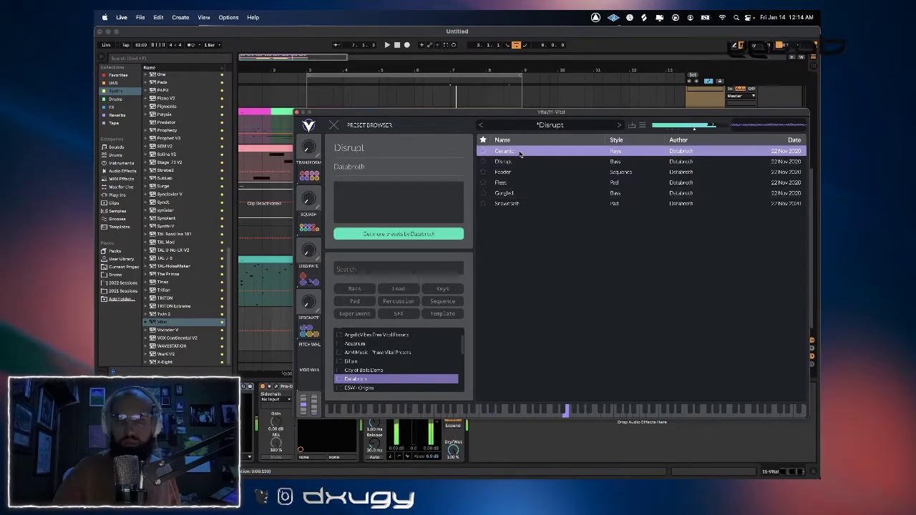
Load the KEYS - Bellaire preset from the ESW - Origins pack.
scroll(372, 385, down, 1)
click(368, 382)
click(501, 260)
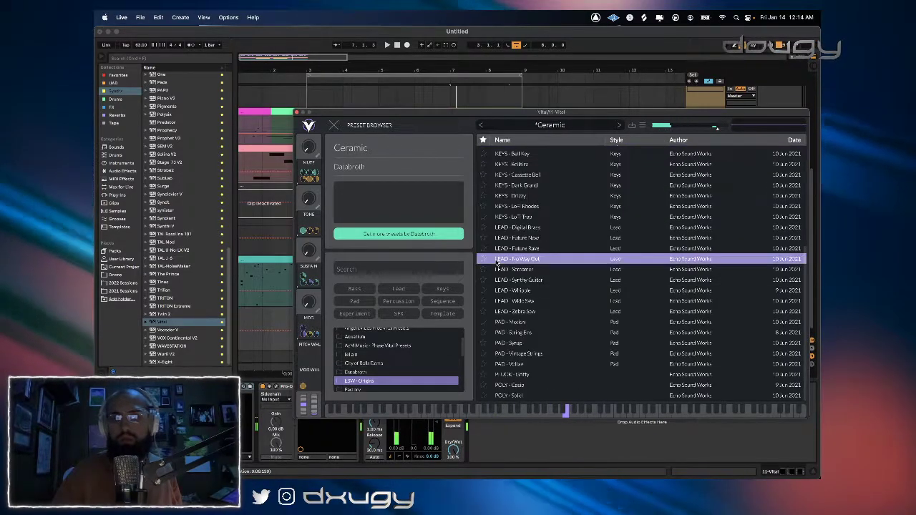
click(522, 174)
click(526, 164)
scroll(526, 162, up, 3)
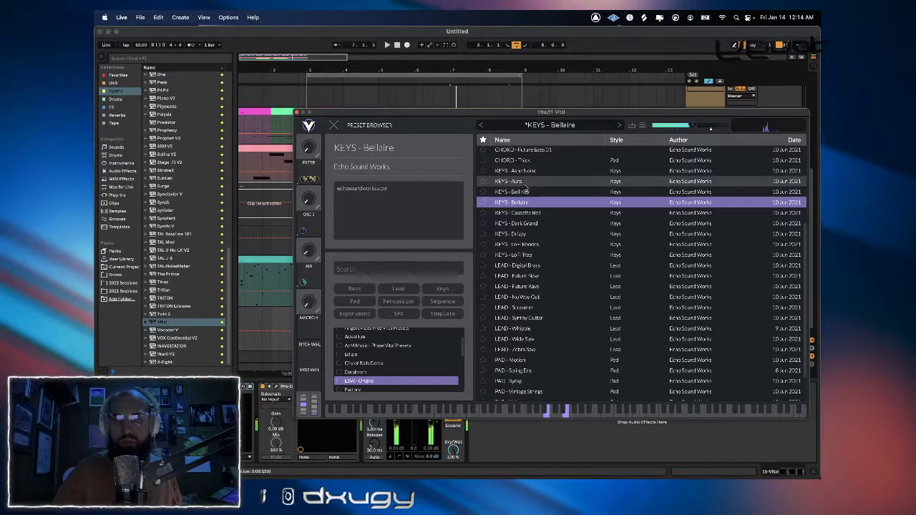
Play the bar 3 to 8 loop, compare KEYS - Aura and KEYS - Bell Key, and return to KEYS - Bellaire.
click(430, 74)
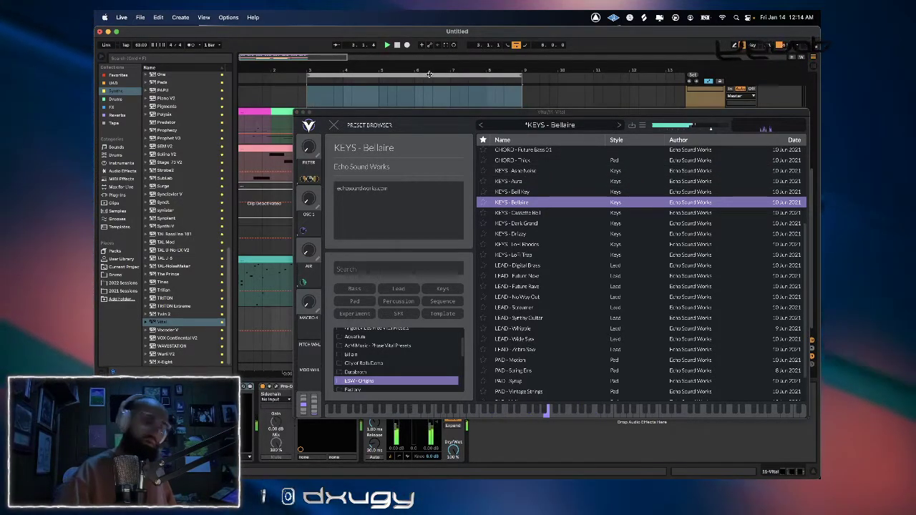
click(518, 180)
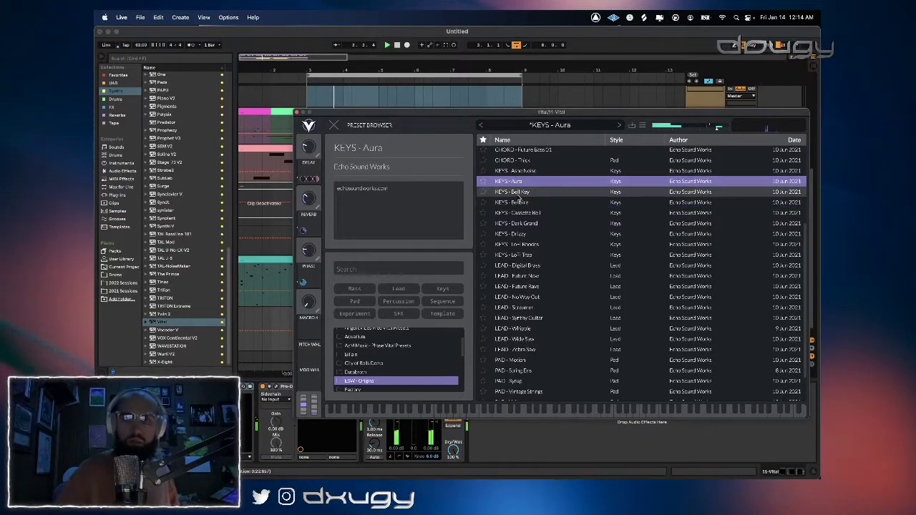
click(518, 193)
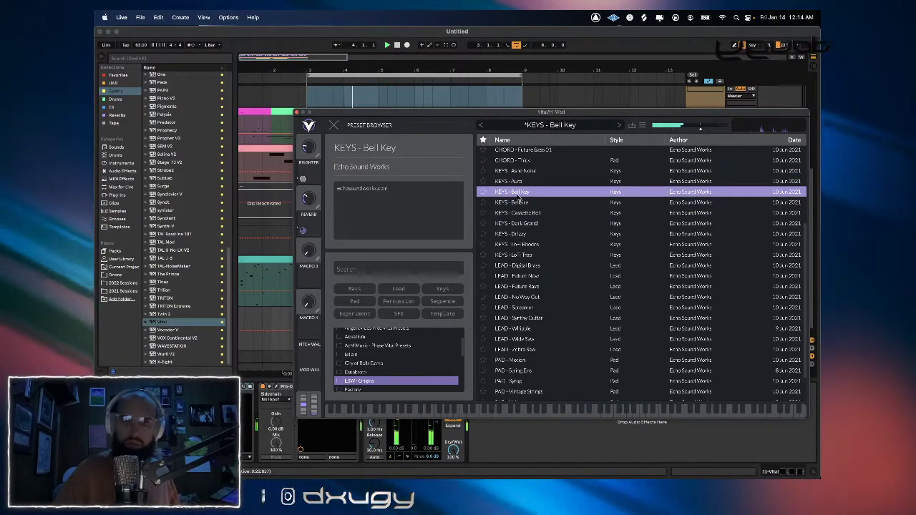
click(519, 201)
Capture the Vital performance as a clip in bars 3 and 4, close the synth window and replay the loop.
click(441, 50)
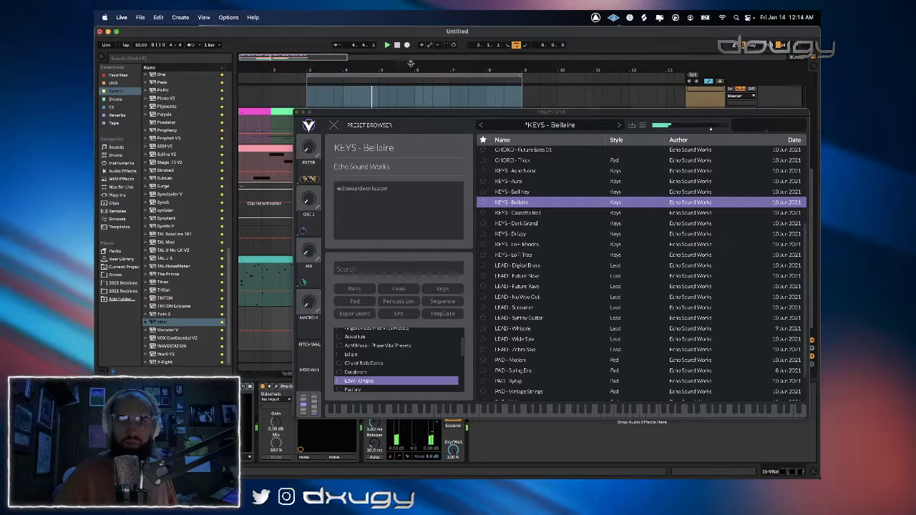
key(space)
click(296, 112)
key(space)
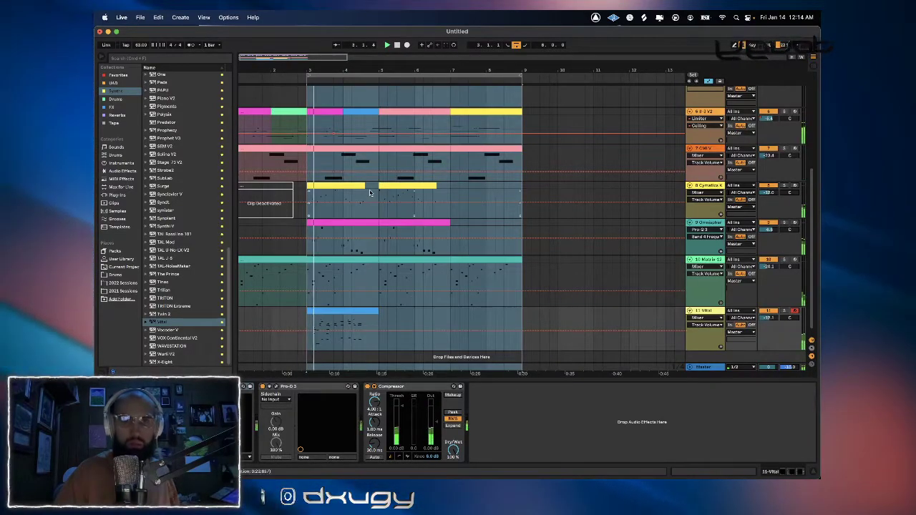
Try trimming the start of the first Omnisphere clip, and undo the trim.
click(322, 224)
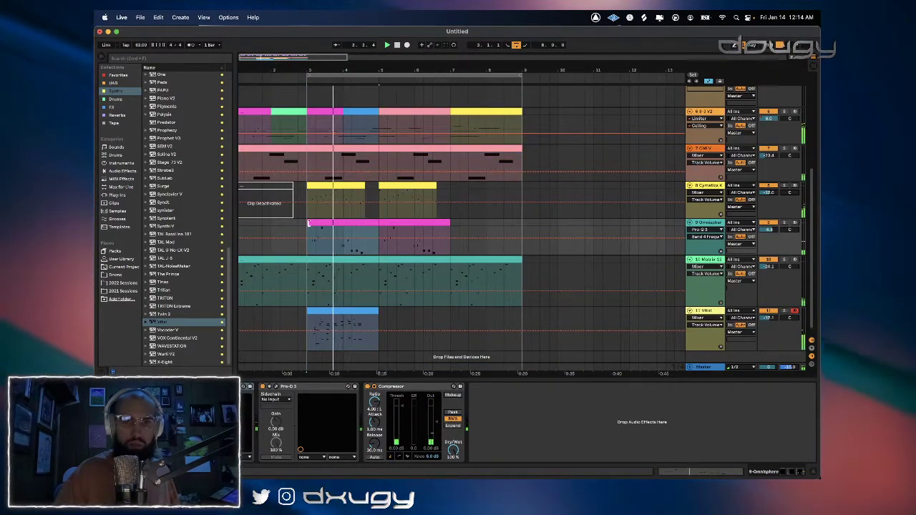
drag(307, 223, 318, 223)
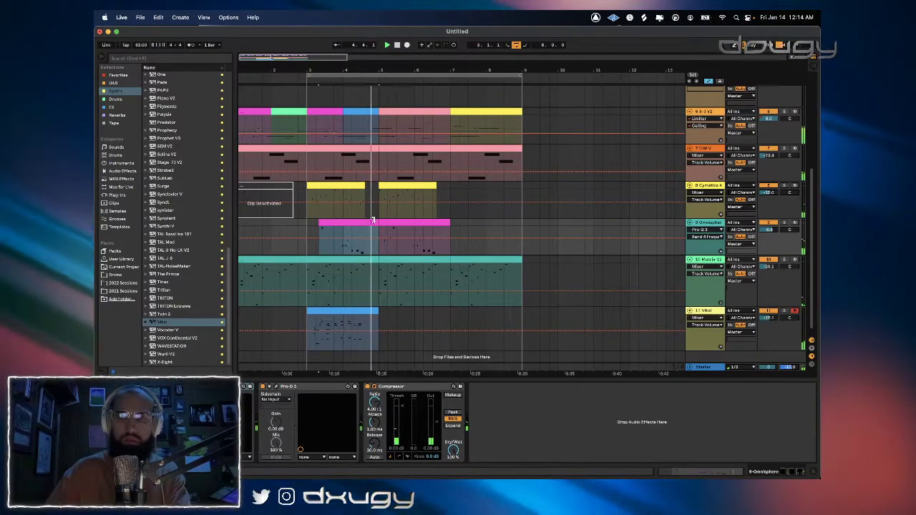
key(super+z)
Shorten the captured Vital clip to about the first half of bar 3 and replay the loop.
click(347, 312)
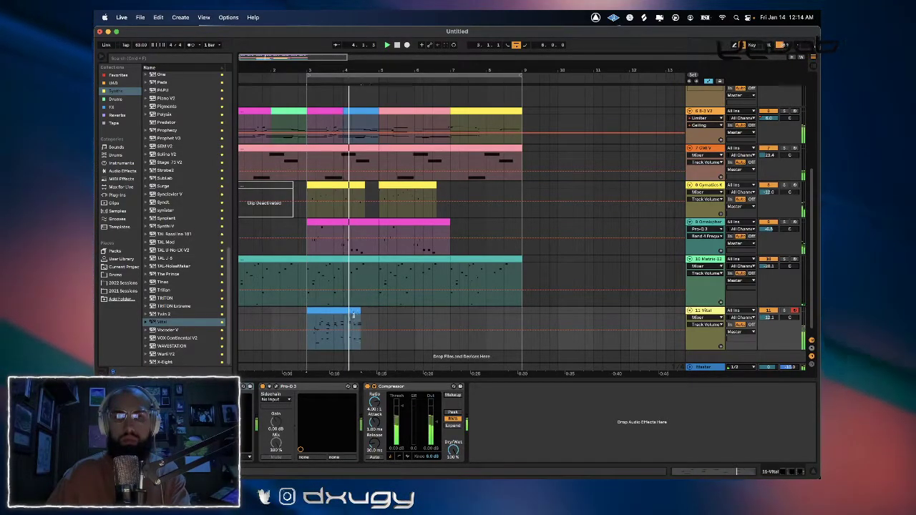
drag(365, 313, 323, 319)
key(space)
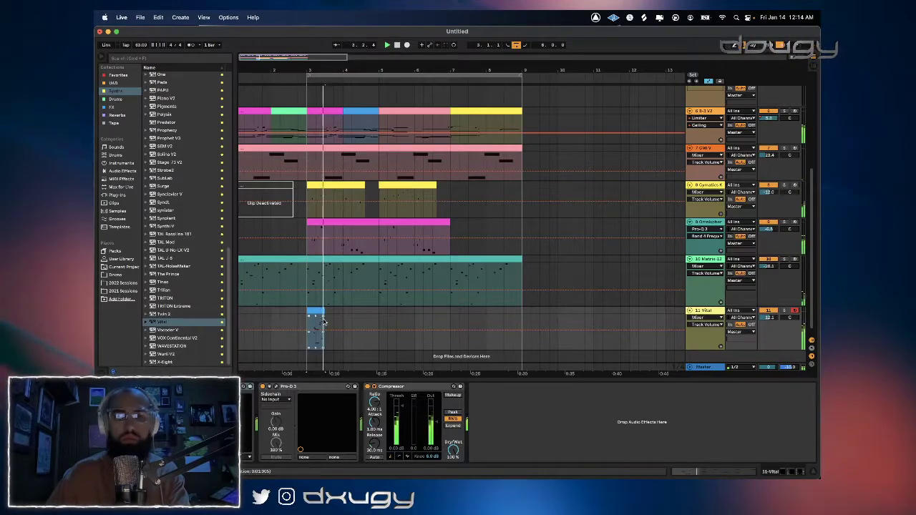
Trim the start of the captured Vital clip to about beat 2 of bar 3 and replay the loop.
key(space)
drag(312, 316, 317, 312)
key(space)
key(space)
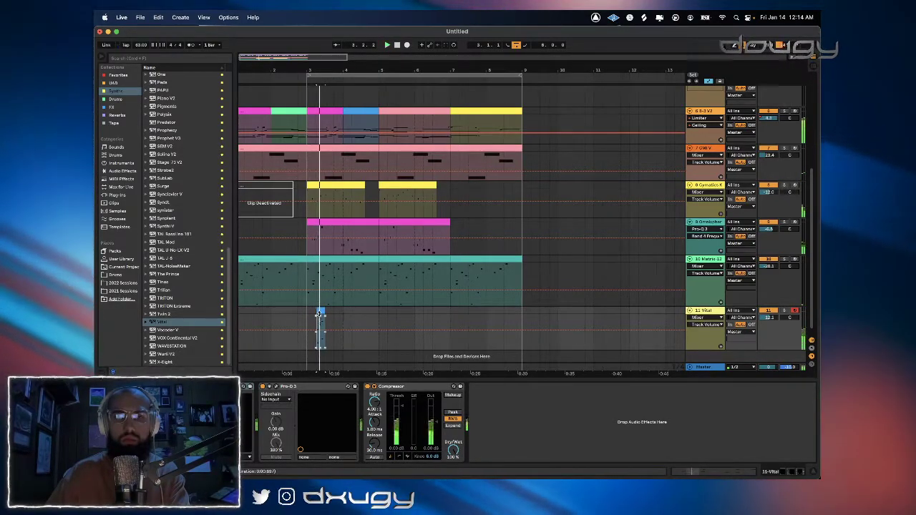
click(319, 312)
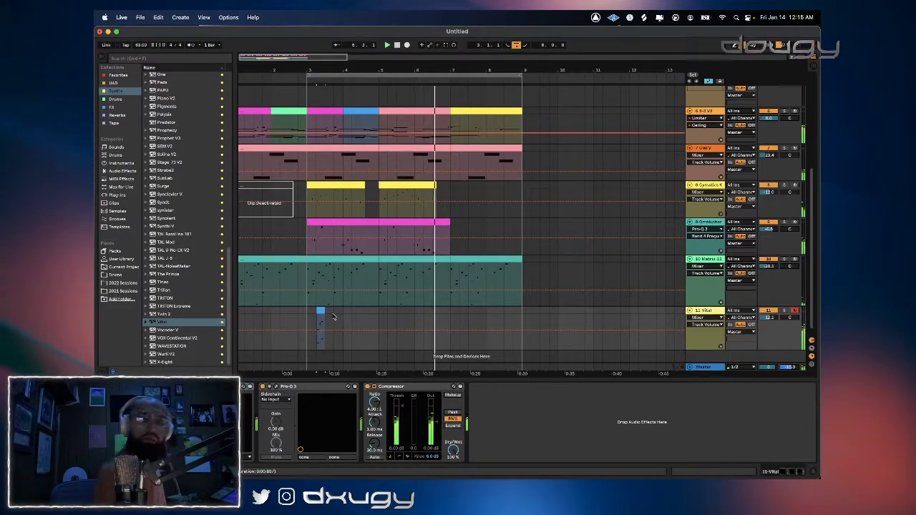
Extend the Vital part to fill bars 3 and 4 with one clip per bar, and replay the loop.
key(space)
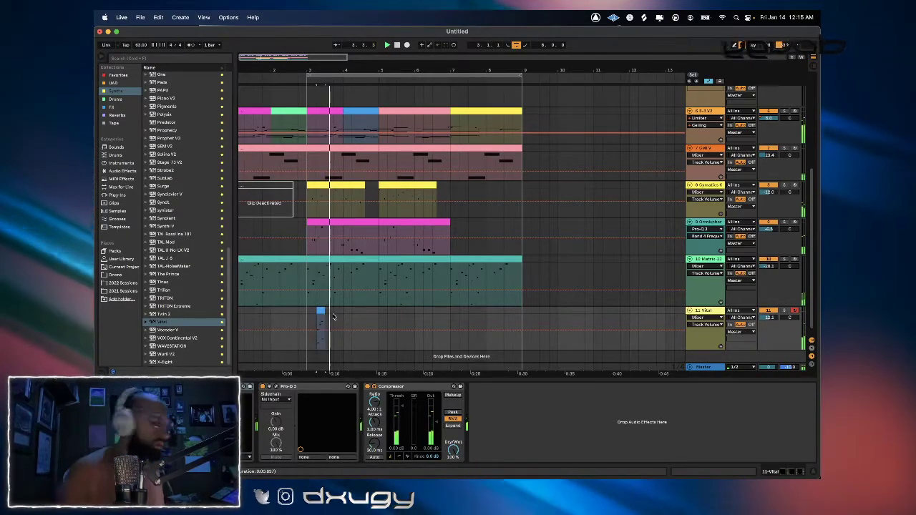
key(space)
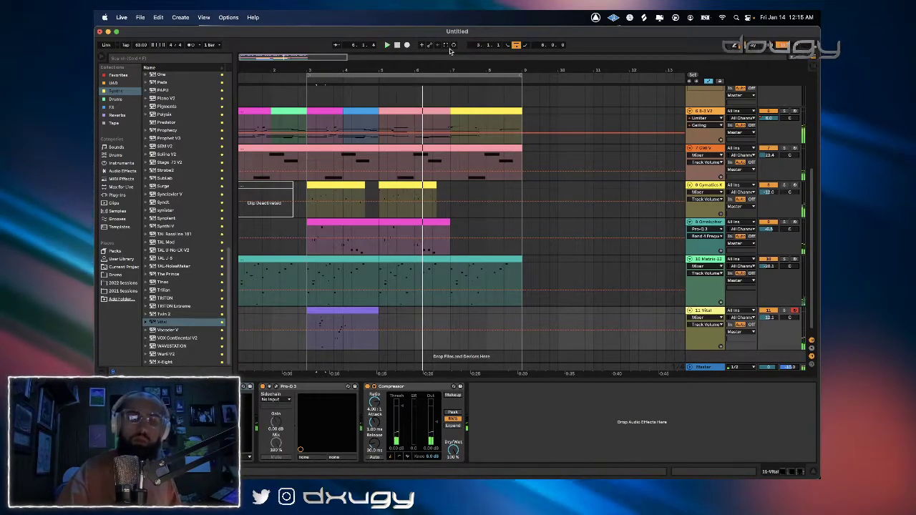
key(space)
key(space)
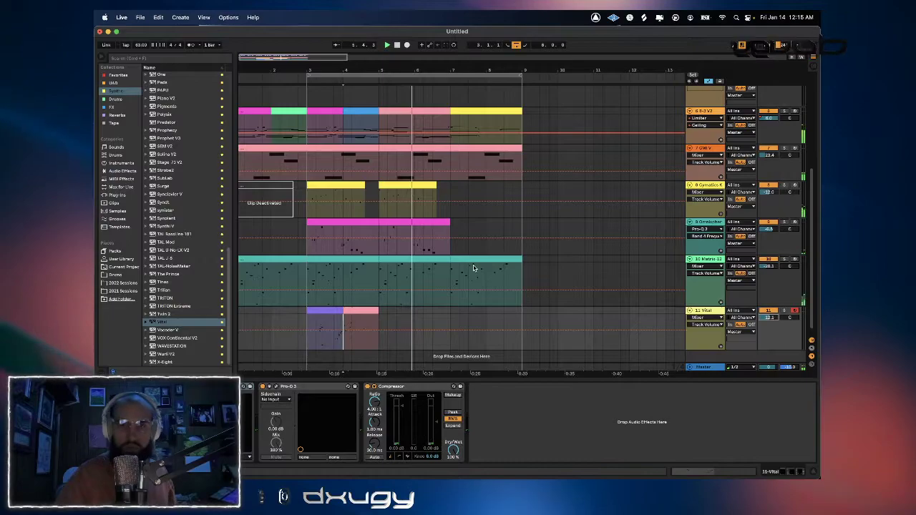
Duplicate the Vital track and clear the copied clips from the new track.
scroll(473, 267, down, 1)
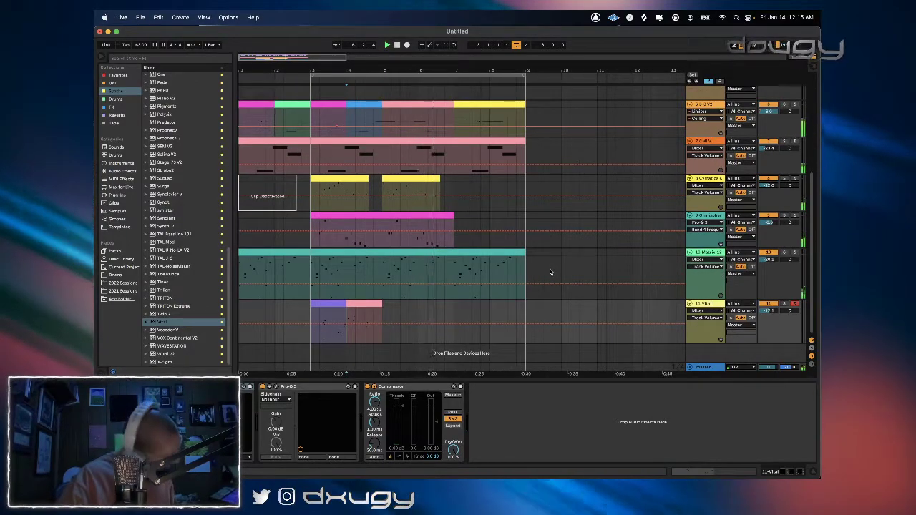
right_click(701, 310)
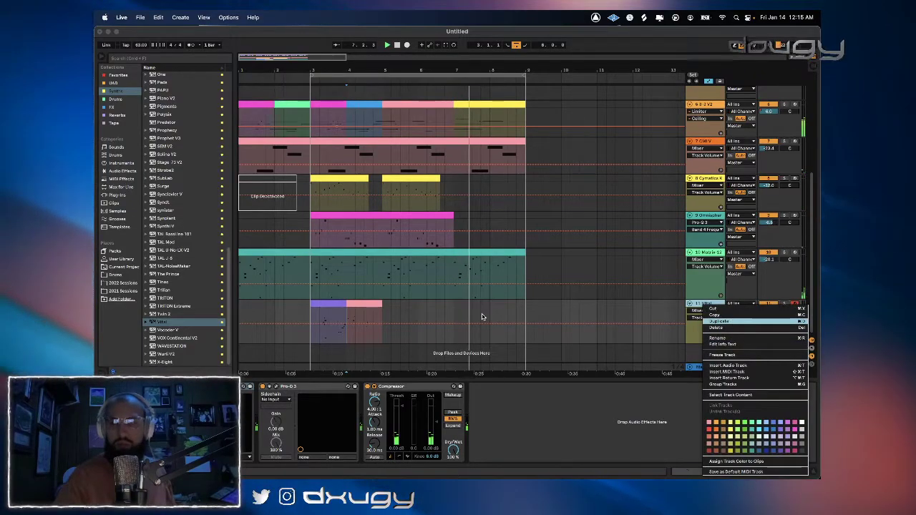
key(Return)
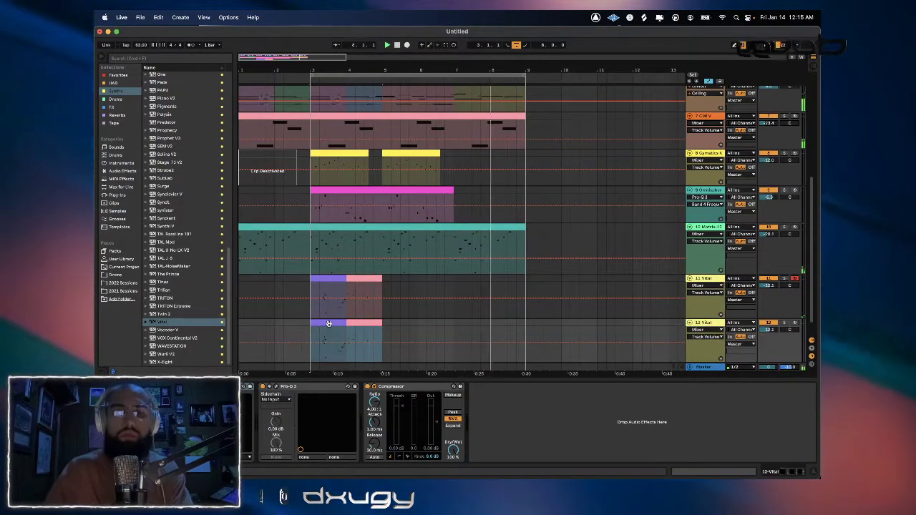
click(328, 323)
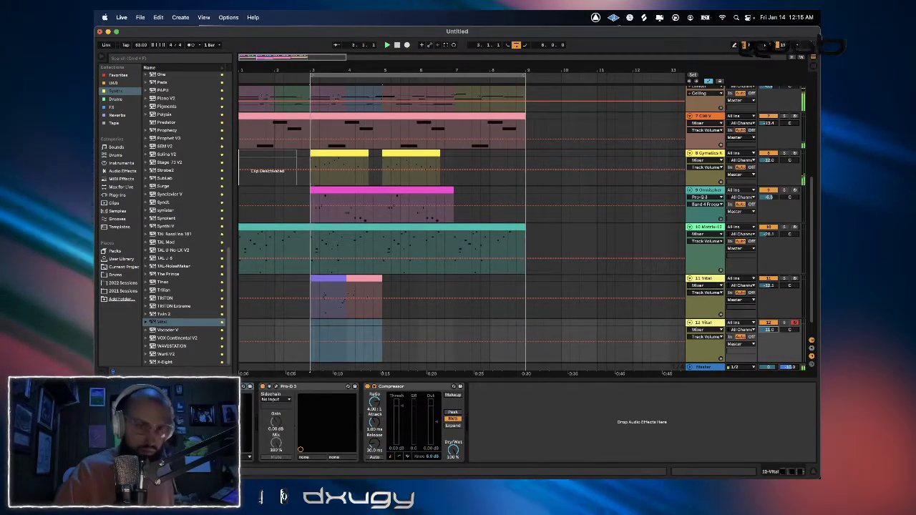
Open the duplicated track's Vital synth, advance from KEYS - Bellaire to 8 Bar Riser and open the preset browser.
key(super+alt+p)
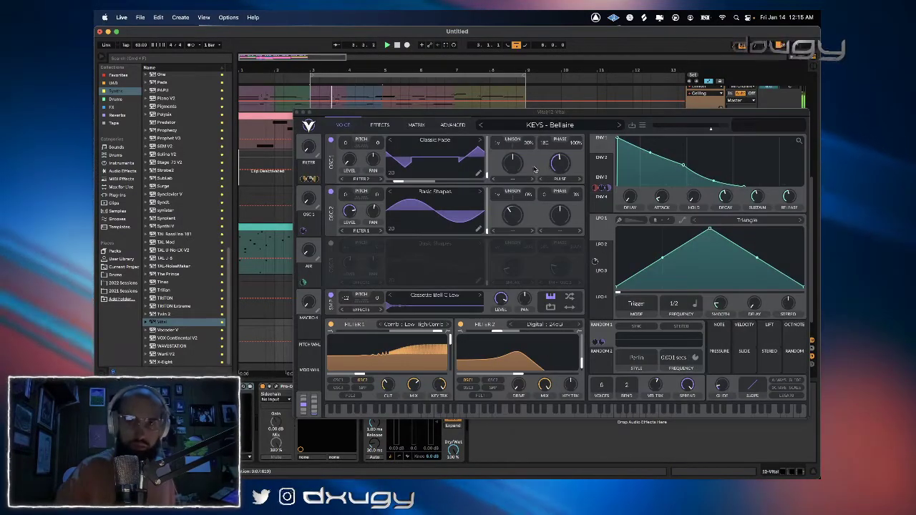
click(619, 125)
click(620, 125)
click(568, 127)
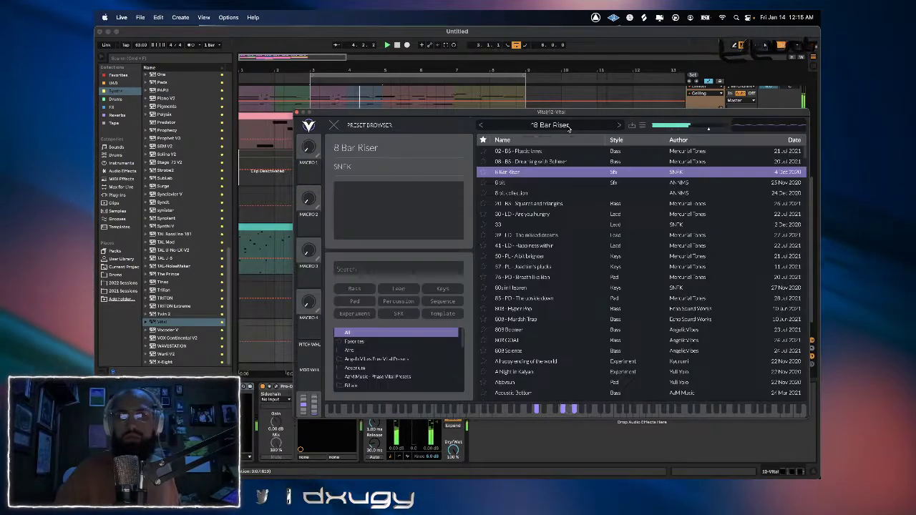
Look through the preset folders and audition Space Station, Satellites and Simple Weoum.
scroll(393, 361, down, 2)
click(394, 369)
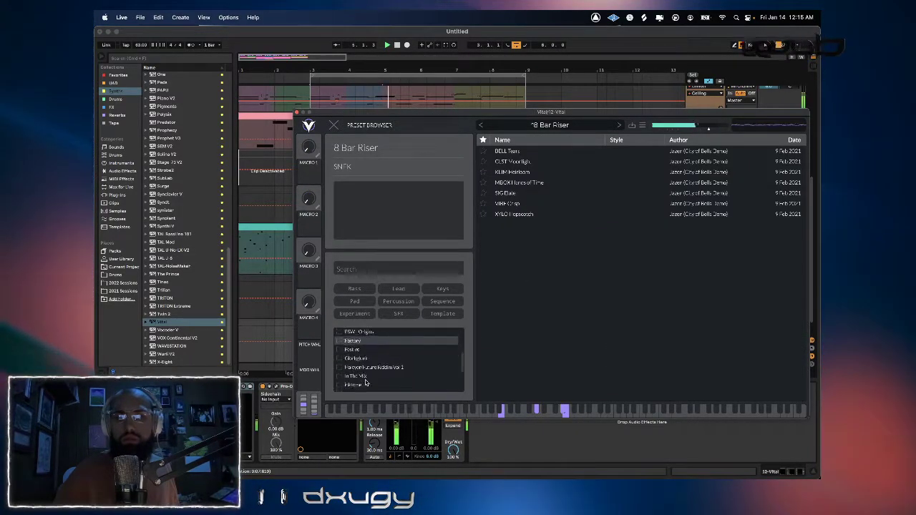
click(365, 364)
click(545, 203)
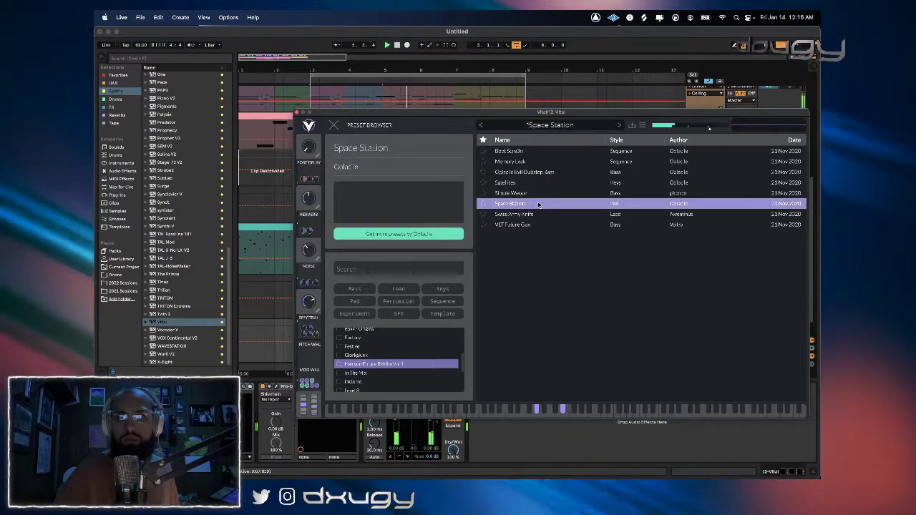
click(535, 194)
click(511, 182)
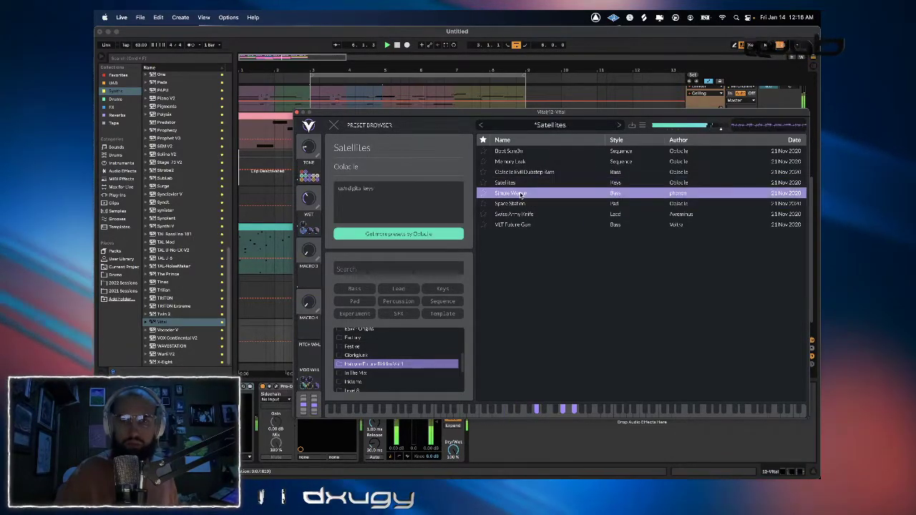
click(520, 194)
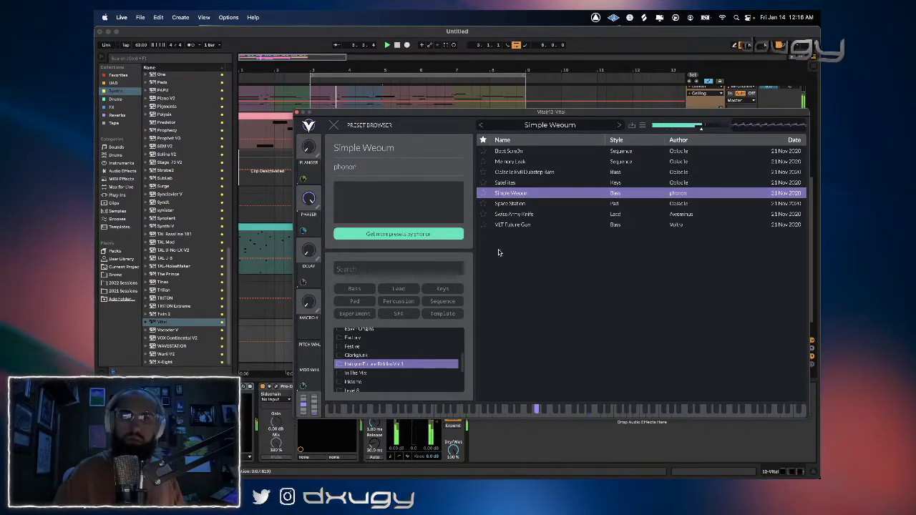
Browse further preset folders and load Moving Harmonics from Unsystematic Fragmentation.
click(404, 380)
scroll(404, 380, down, 3)
click(404, 377)
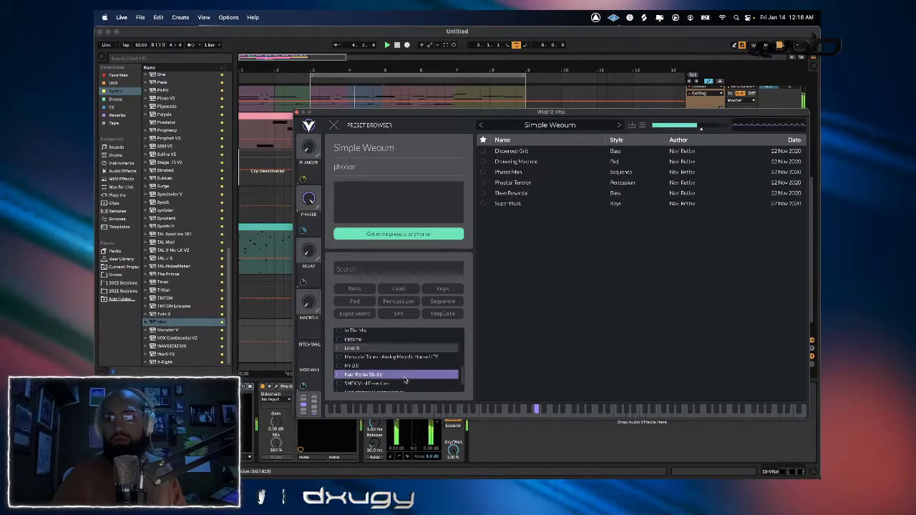
click(404, 383)
scroll(404, 380, down, 2)
click(401, 370)
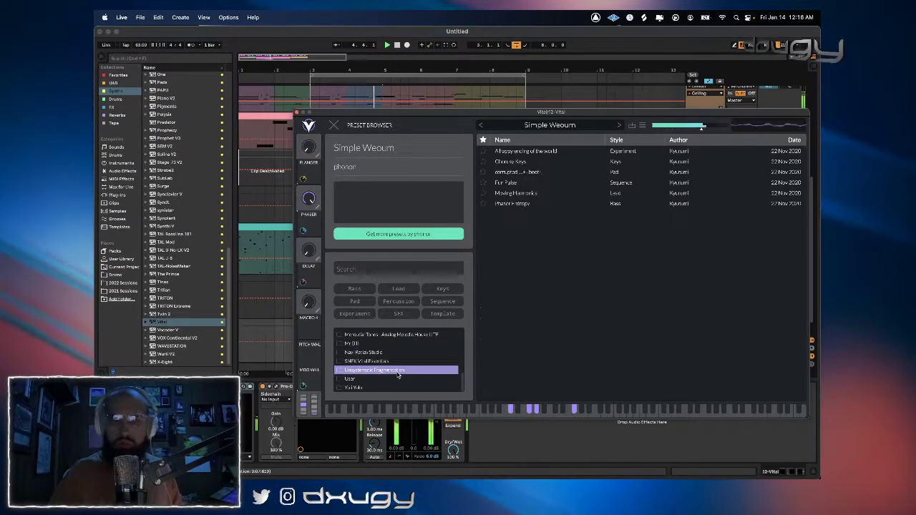
click(522, 204)
click(522, 193)
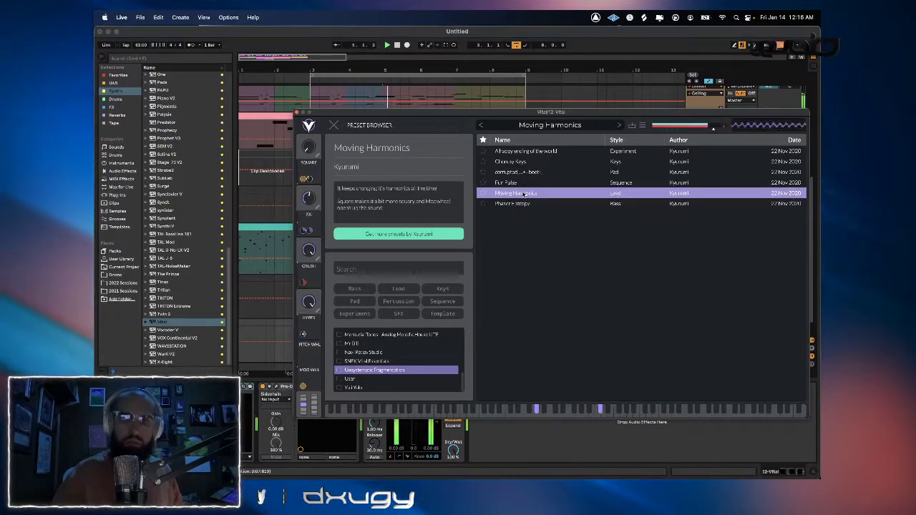
Capture the Moving Harmonics performance as a clip in bar 3 and set the second Vital track's volume to -27.3.
drag(452, 112, 496, 430)
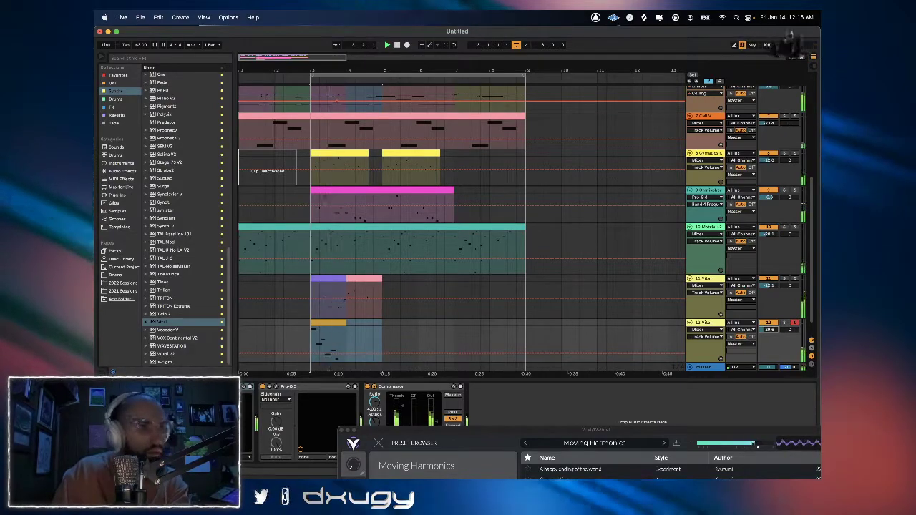
drag(769, 329, 768, 322)
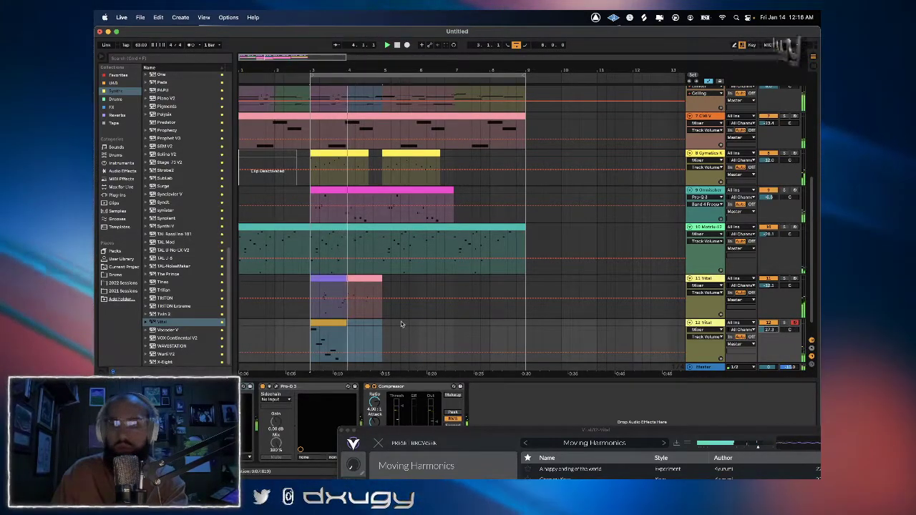
Move the Moving Harmonics clip to bar 5, and delete the trial copy placed at bar 7.
click(342, 324)
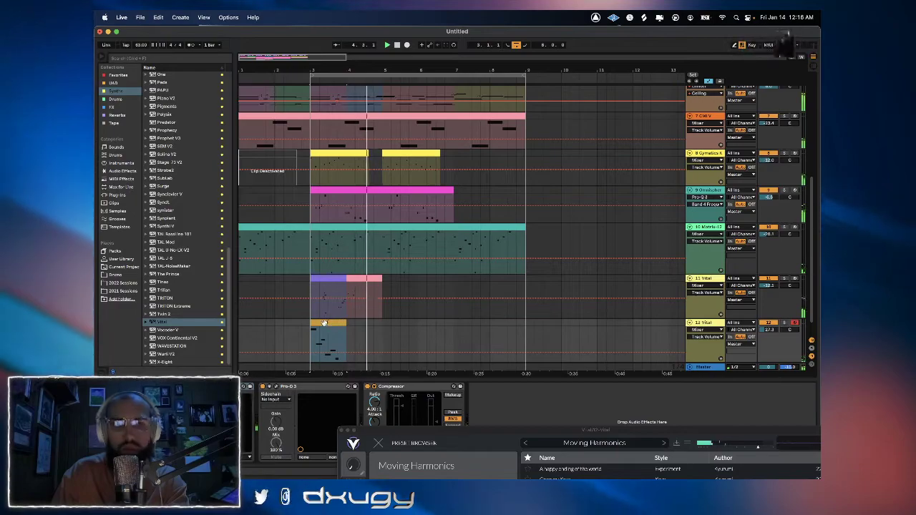
drag(399, 328, 397, 322)
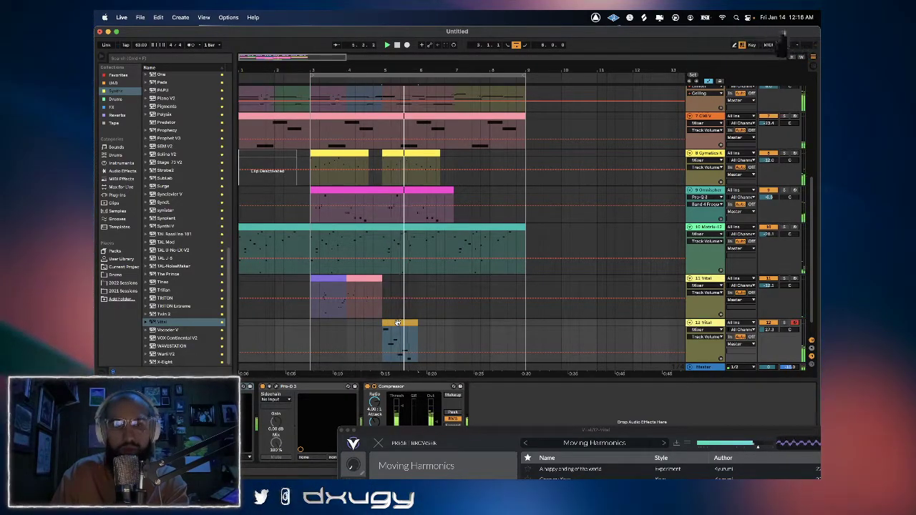
drag(397, 323, 468, 321)
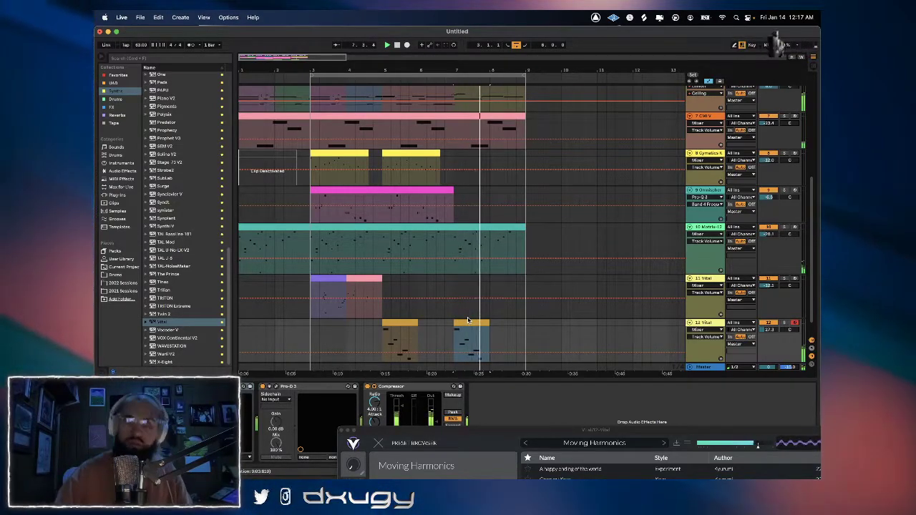
key(Delete)
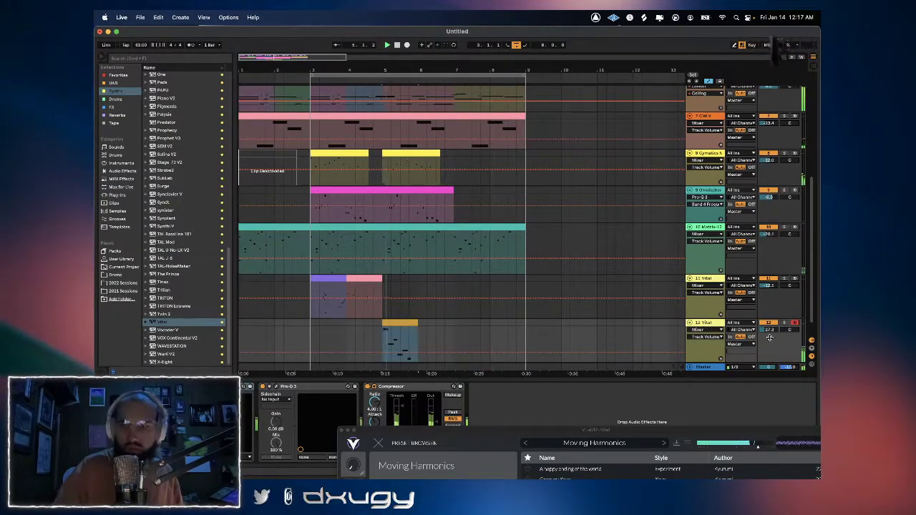
Set the loop to cover bars 1 to 8 and play the arrangement from bar 1.
key(space)
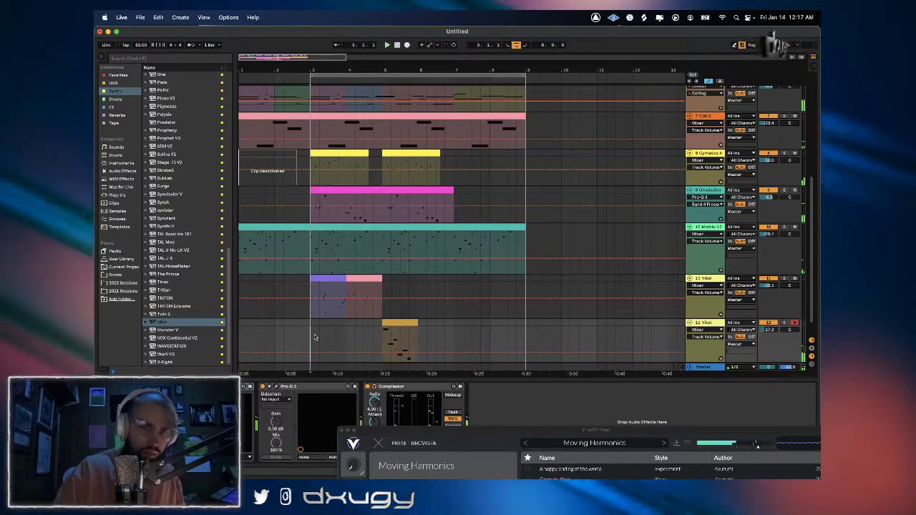
double_click(304, 57)
drag(254, 75, 276, 168)
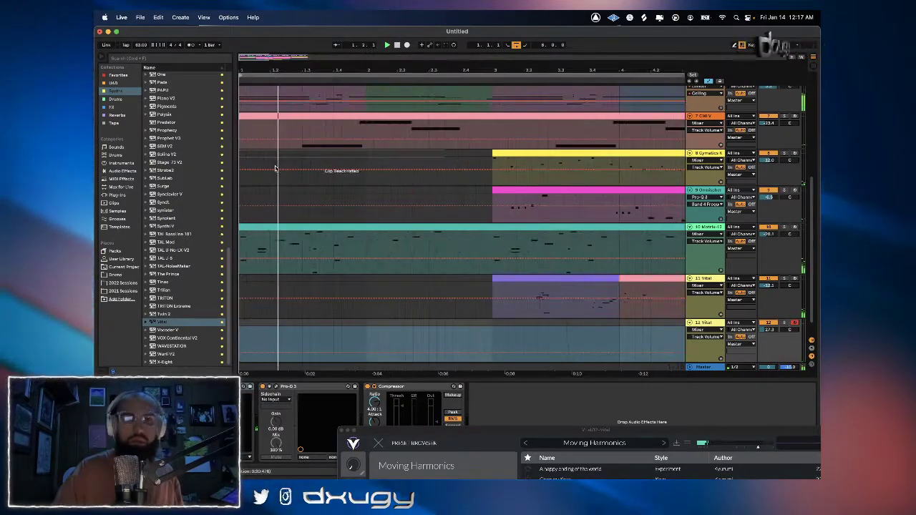
scroll(277, 166, up, 5)
scroll(318, 134, down, 1)
drag(332, 74, 293, 69)
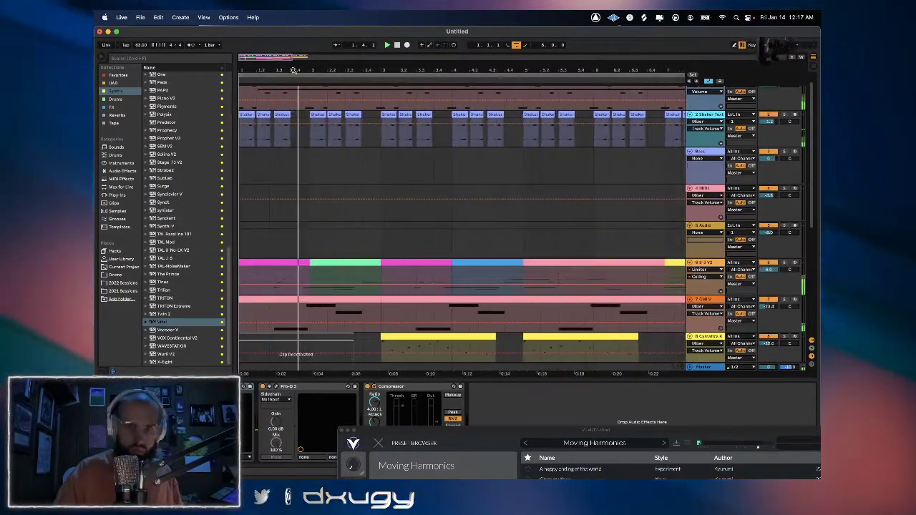
scroll(351, 144, down, 5)
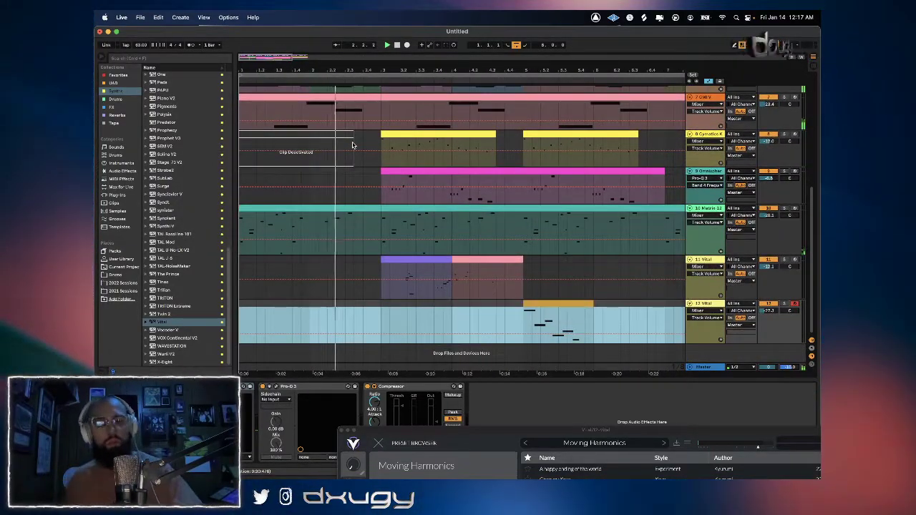
Switch to Streamlabs Desktop to check the stream chat and return to Live.
key(super+Tab)
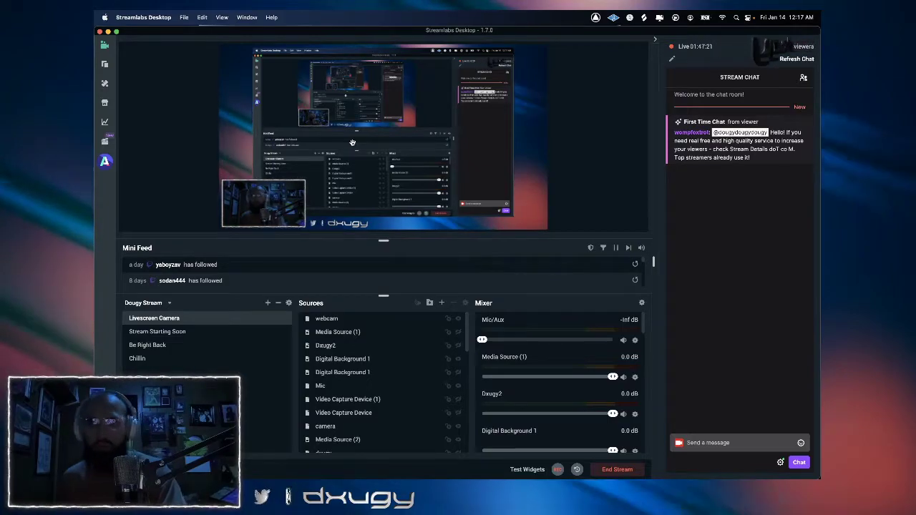
key(super+Tab)
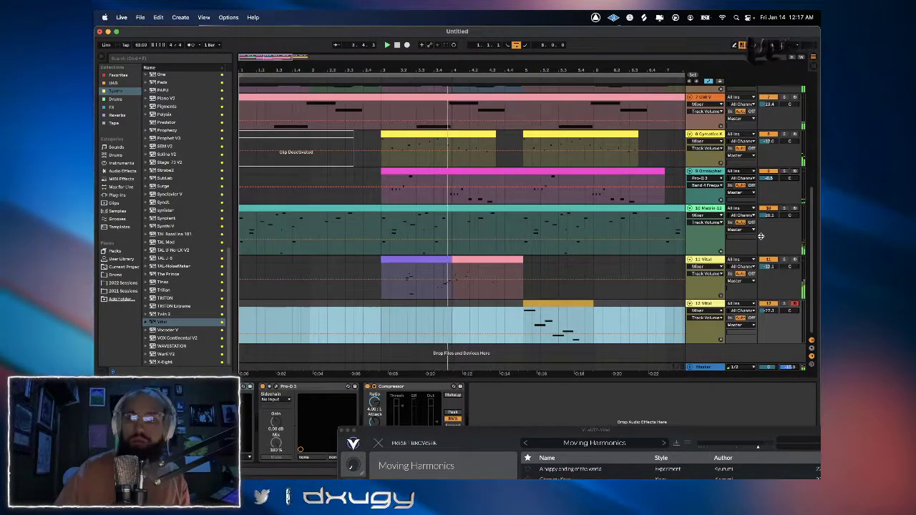
Set the first Vital track's volume to -13.4, cut a short section from its bar 4 clip and consolidate that bar.
drag(767, 266, 768, 273)
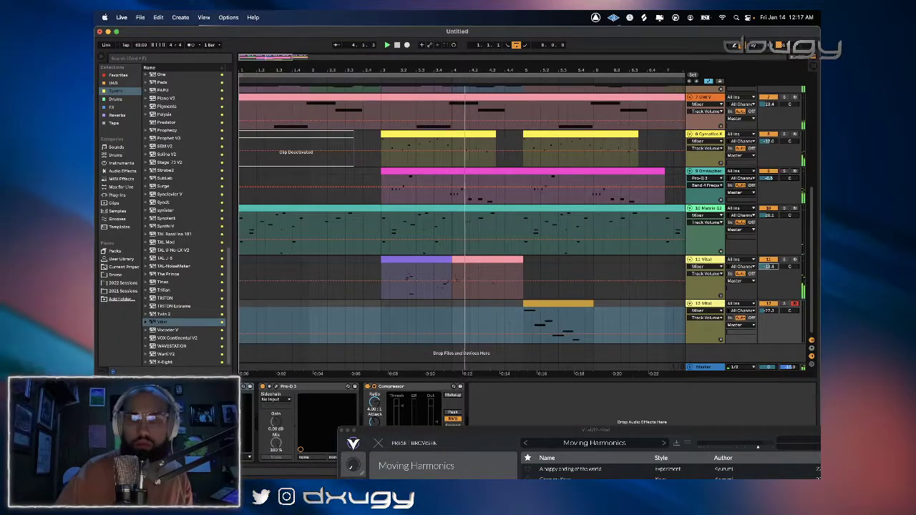
click(468, 271)
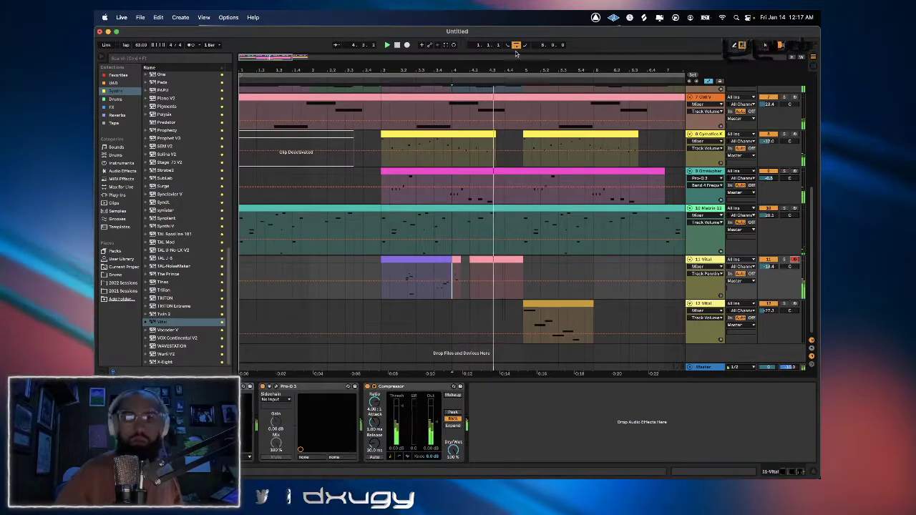
key(super+z)
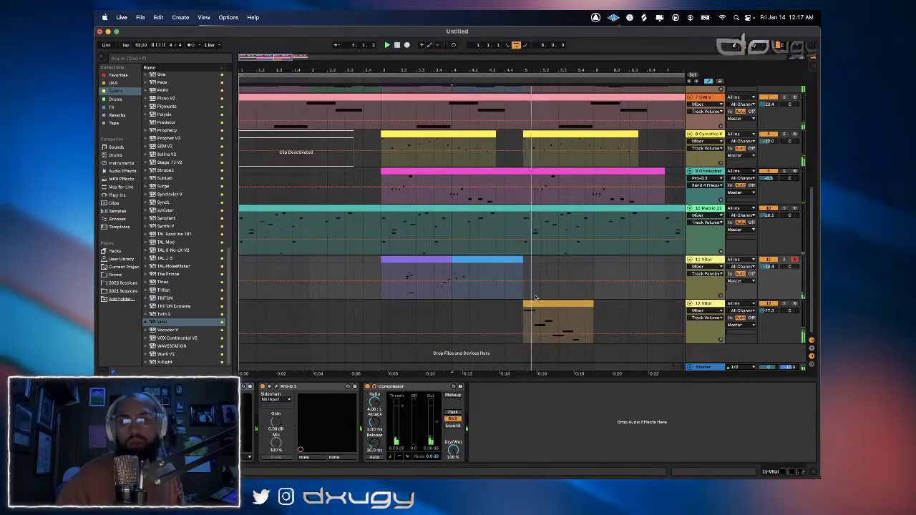
Show the second Vital track's synth with the Moving Harmonics preset and close its window.
click(578, 304)
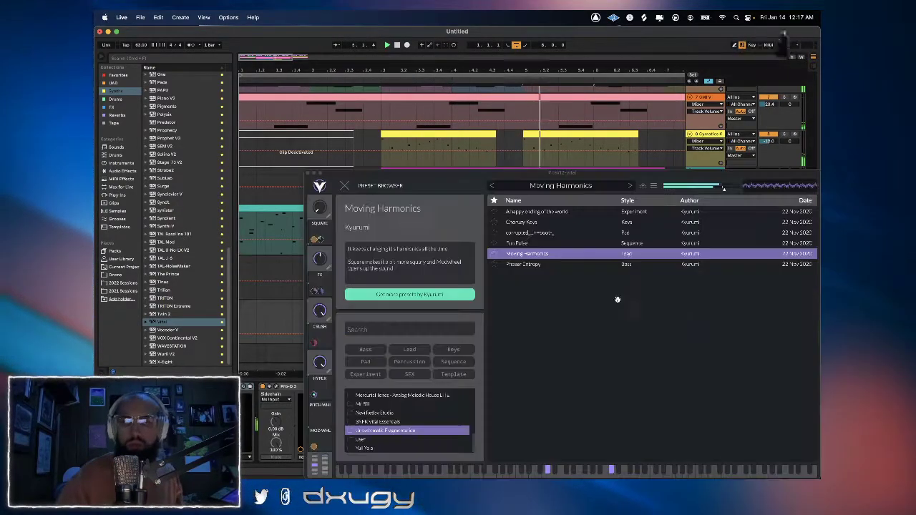
click(308, 176)
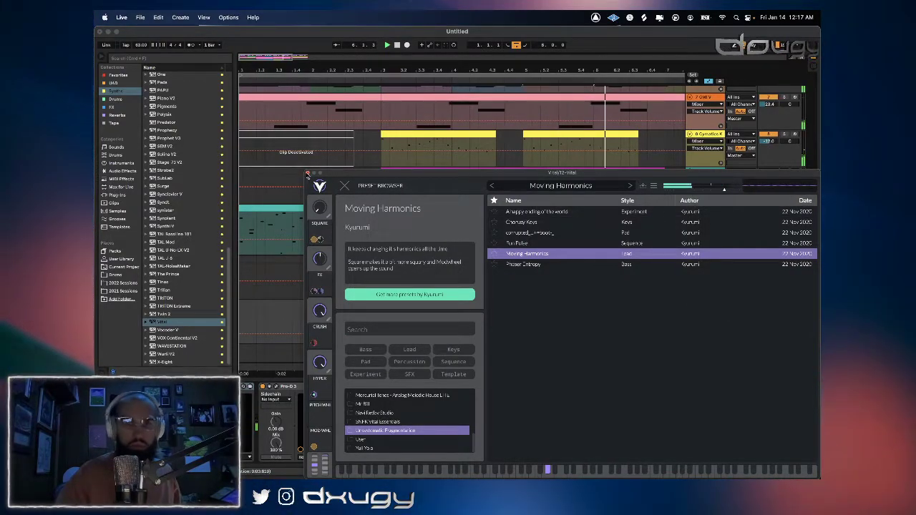
Close the Vital synth window and look over the arrangement's tracks across bars 1 to 8 during playback.
click(307, 174)
scroll(608, 317, right, 3)
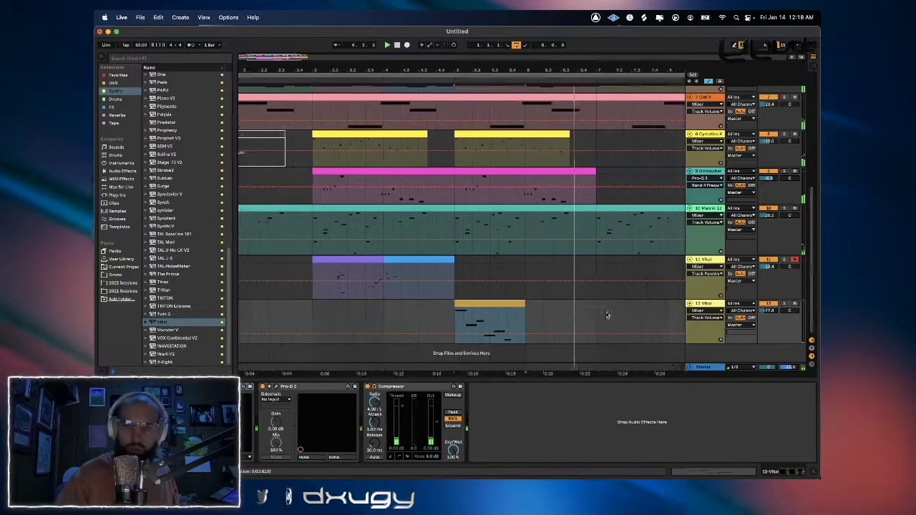
drag(618, 67, 617, 25)
scroll(370, 204, up, 5)
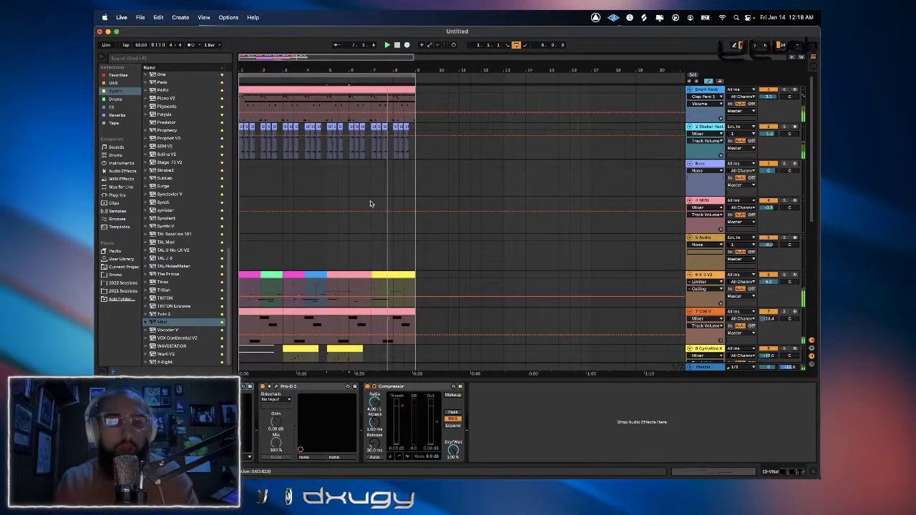
scroll(644, 331, down, 5)
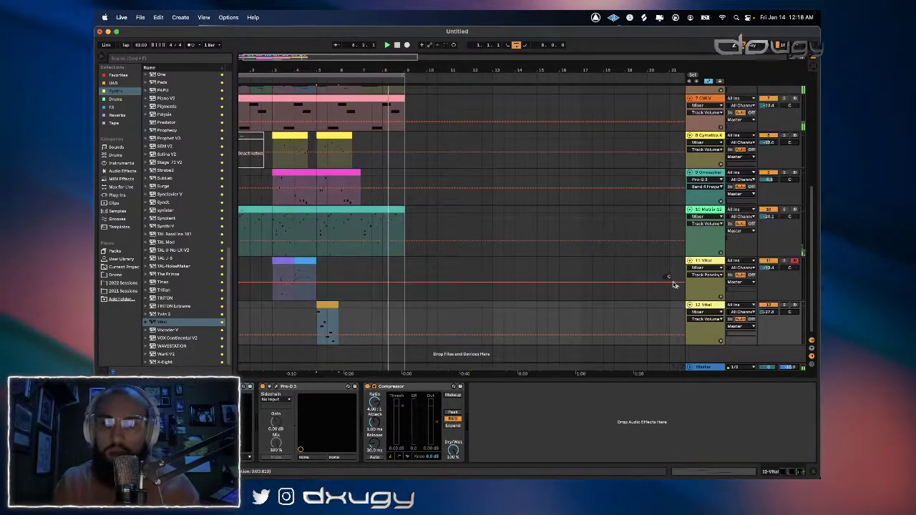
Switch to Console to check the audio interface's input channels and levels, and return to Live.
mouse_move(463, 477)
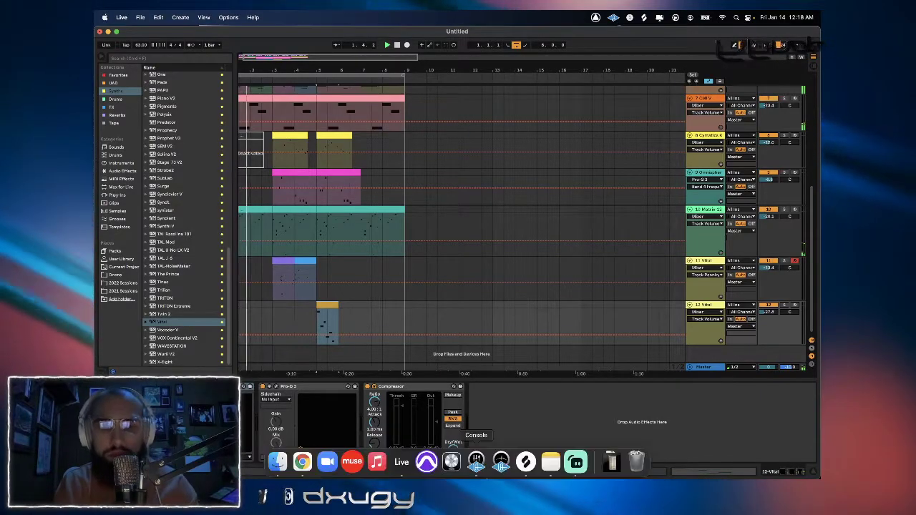
click(475, 467)
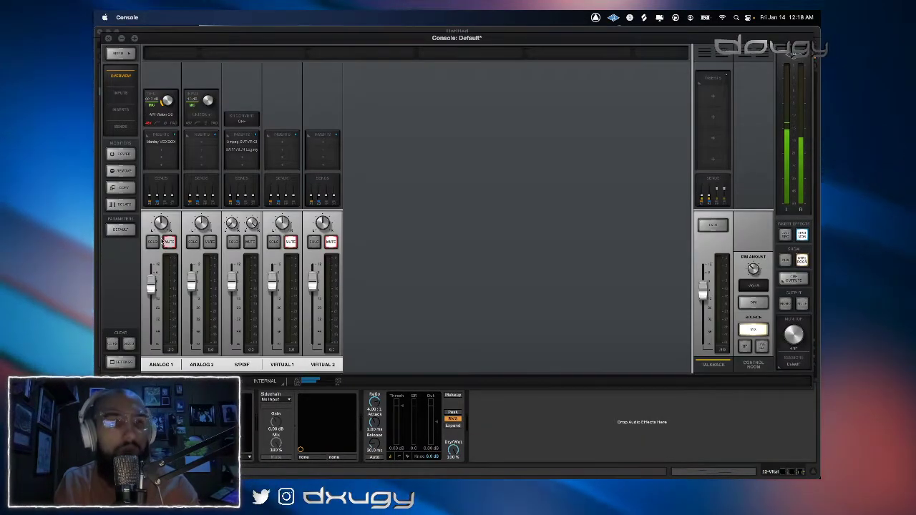
key(super+Tab)
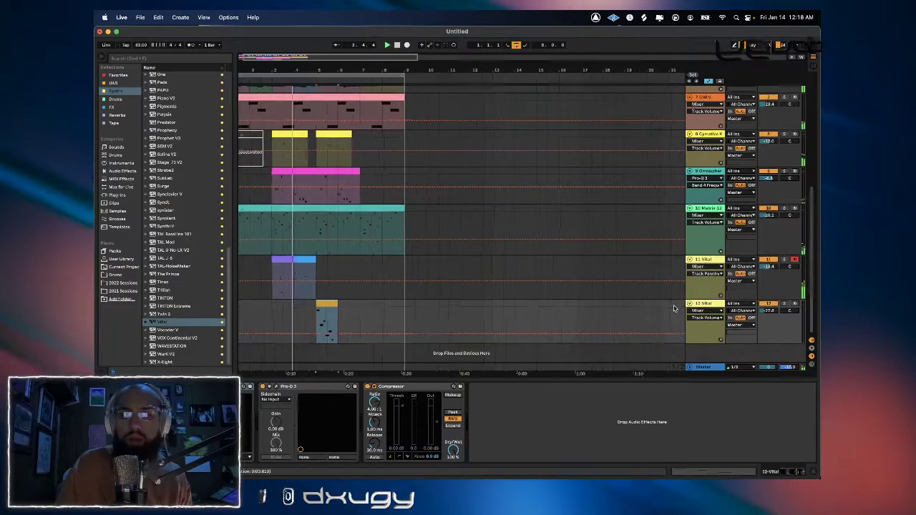
Lower the second Vital track's volume slightly and review the arrangement from the drum rack to the last Vital track.
mouse_move(572, 475)
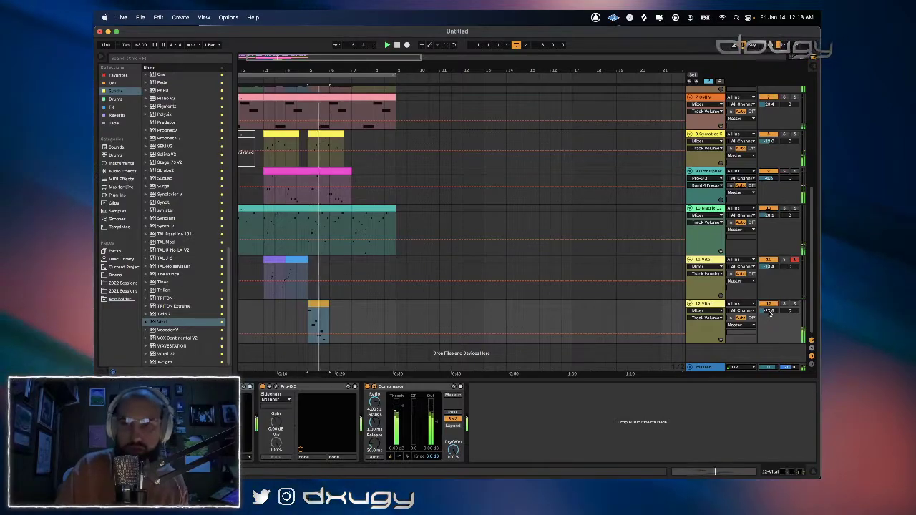
scroll(291, 258, up, 6)
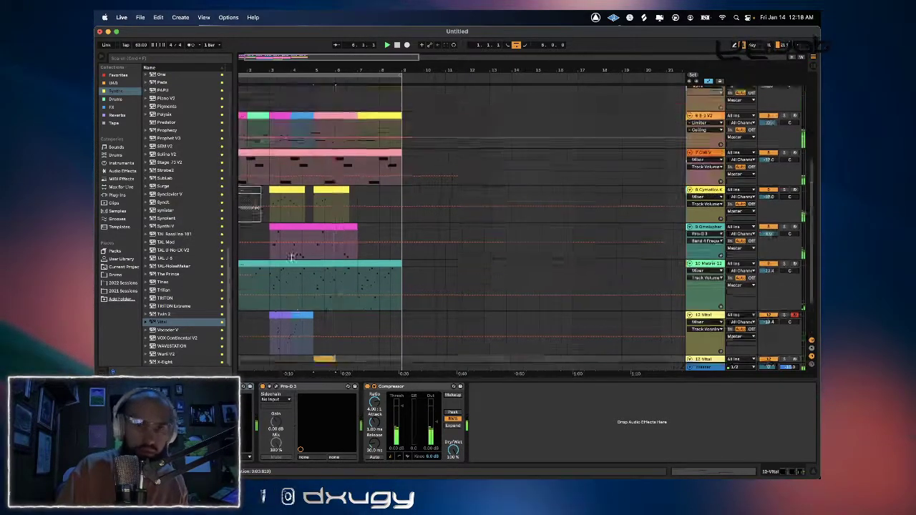
scroll(291, 254, left, 2)
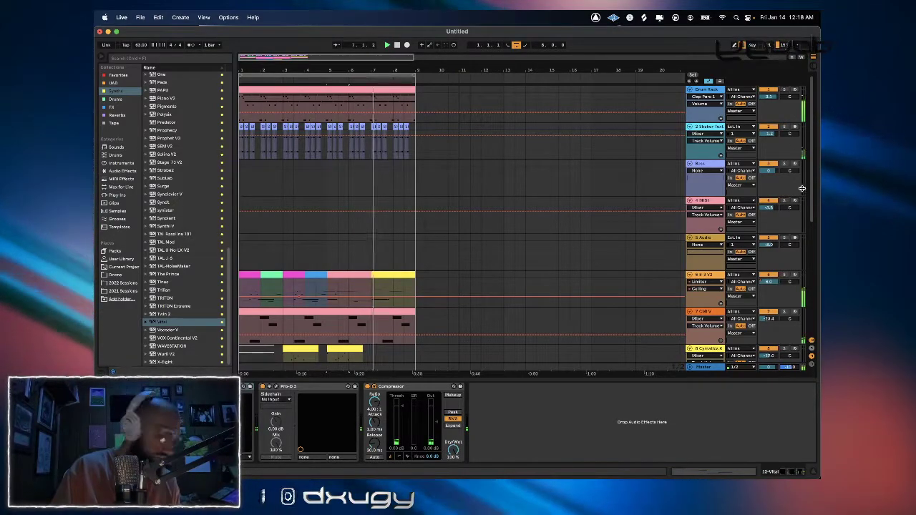
scroll(674, 282, down, 6)
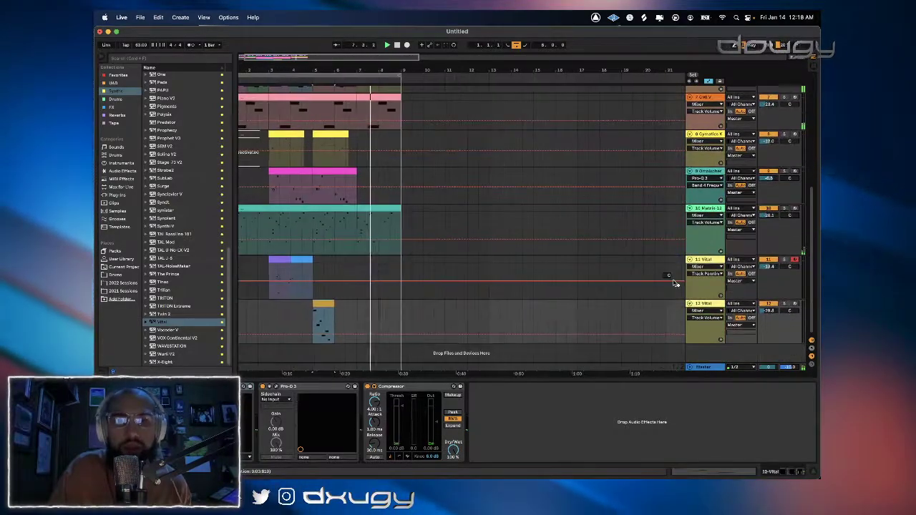
scroll(304, 106, up, 5)
drag(248, 70, 248, 161)
scroll(314, 165, down, 5)
Switch to Streamlabs Desktop to check the stream chat.
scroll(312, 167, down, 1)
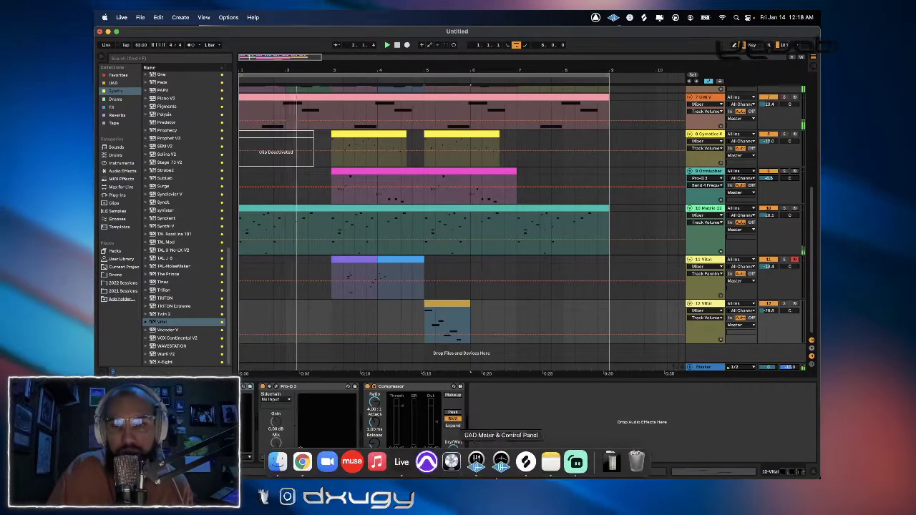
click(633, 462)
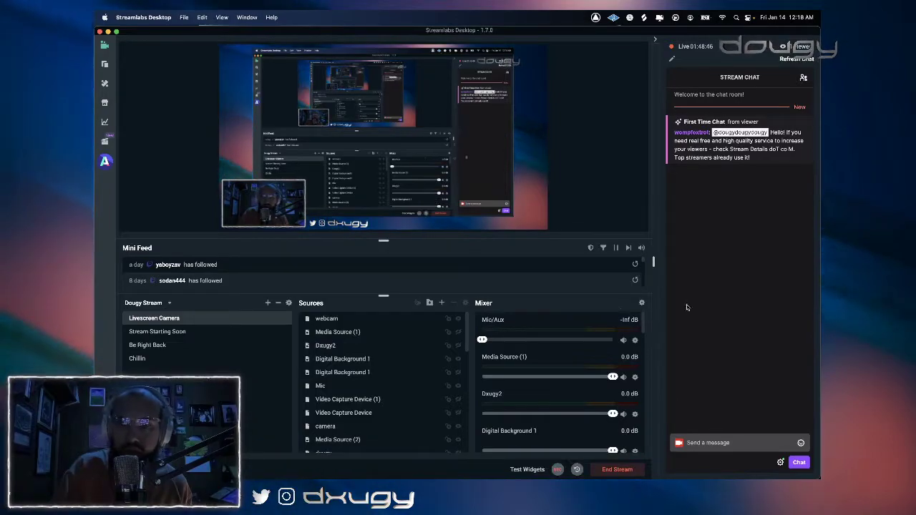